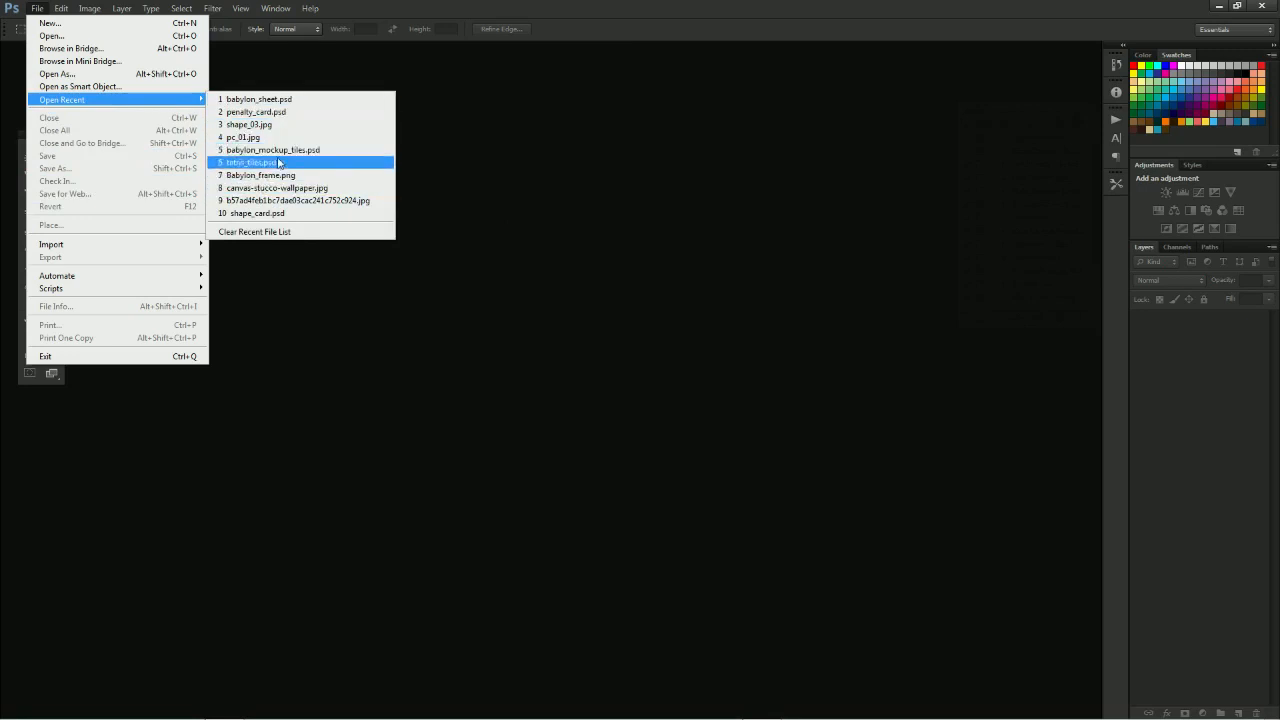
# Open penalty_card.psd, try other numbers in the red circle's text layer and put the 4 back
pyautogui.click(258, 112)
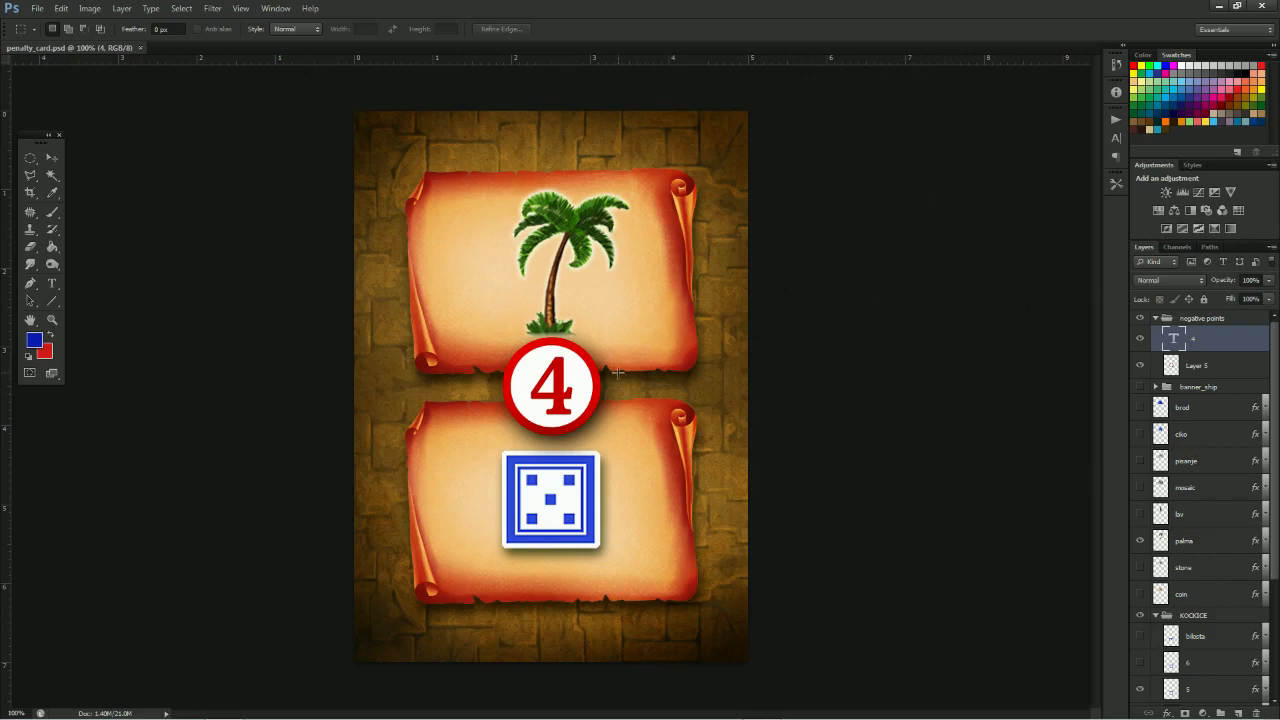
pyautogui.click(54, 284)
pyautogui.moveTo(552, 398); pyautogui.dragTo(638, 396)
pyautogui.write('32')
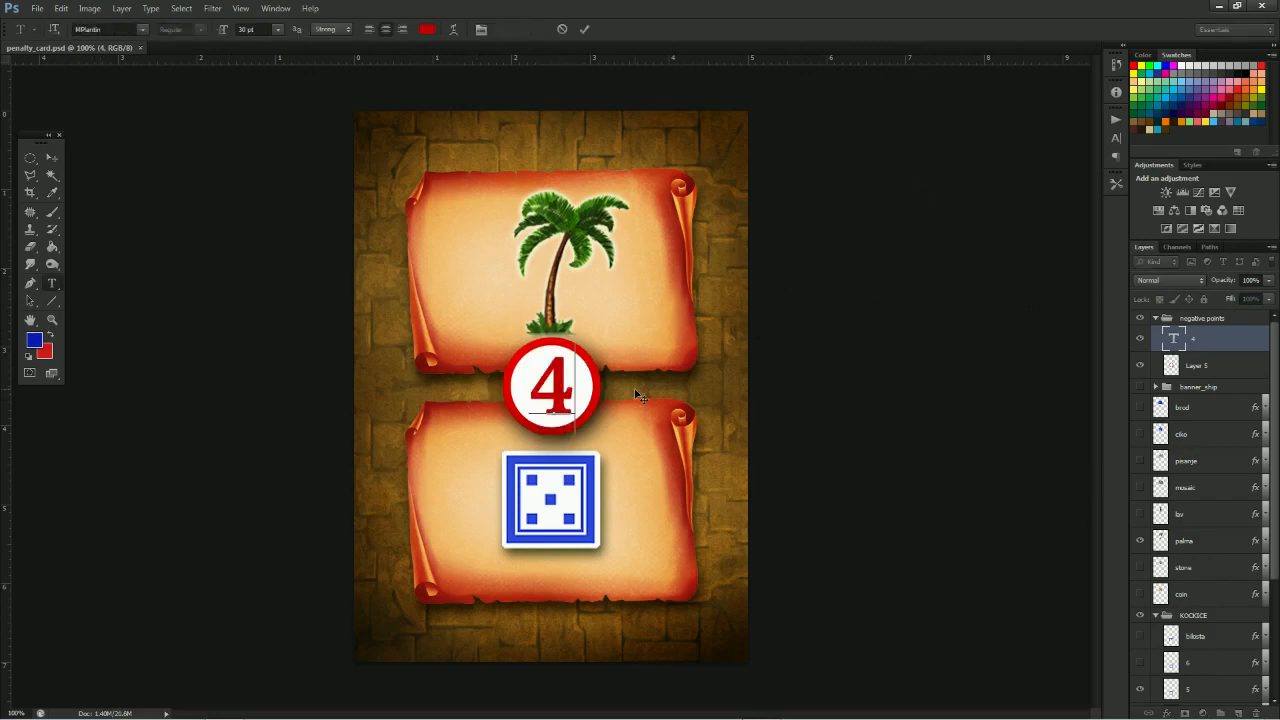
pyautogui.press('BackSpace')
pyautogui.press('BackSpace')
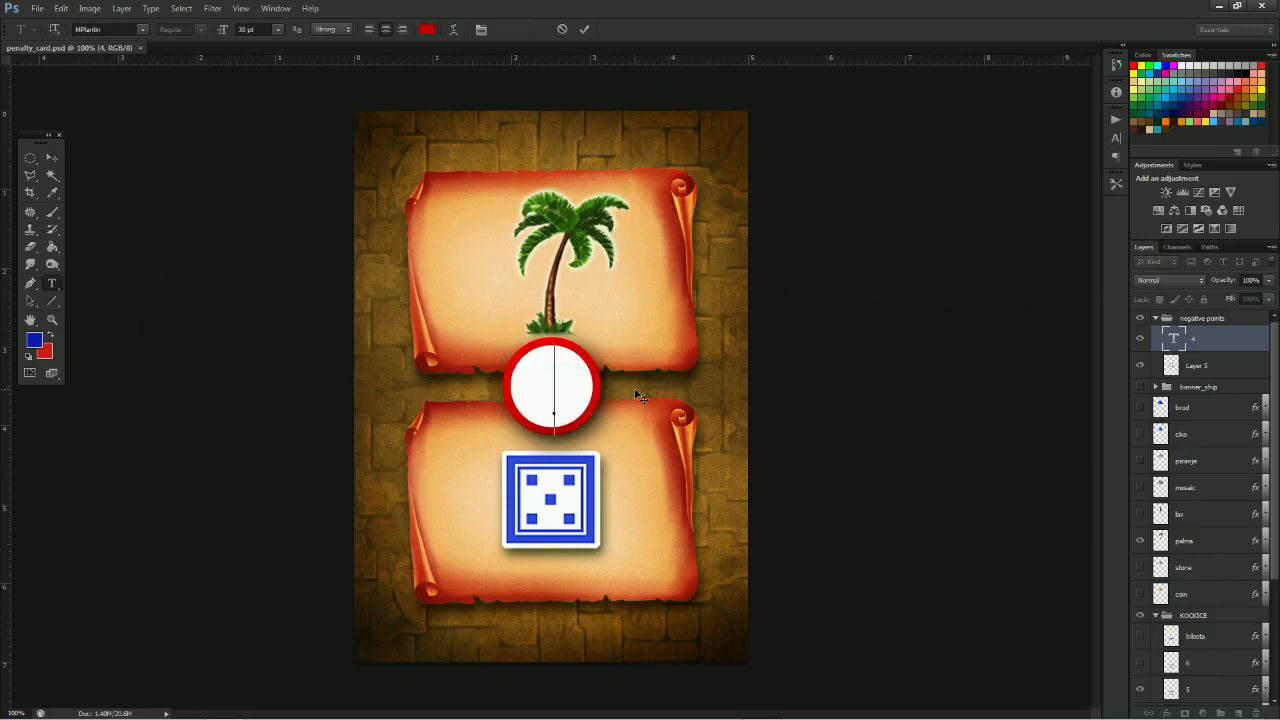
pyautogui.write('4')
pyautogui.click(51, 159)
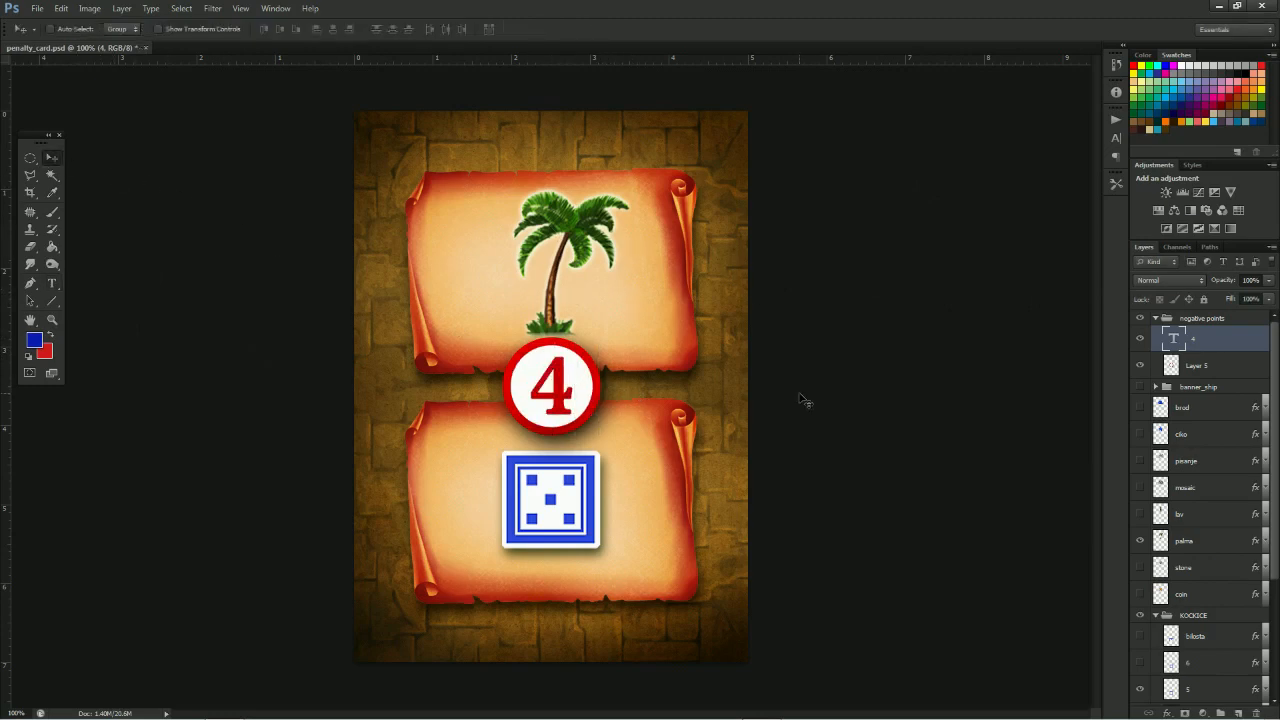
# Collapse the negative points group, hide the palma layer and preview the mosaic, pisanje and ciko symbols on the upper scroll
pyautogui.hotkey('ctrl', '-')
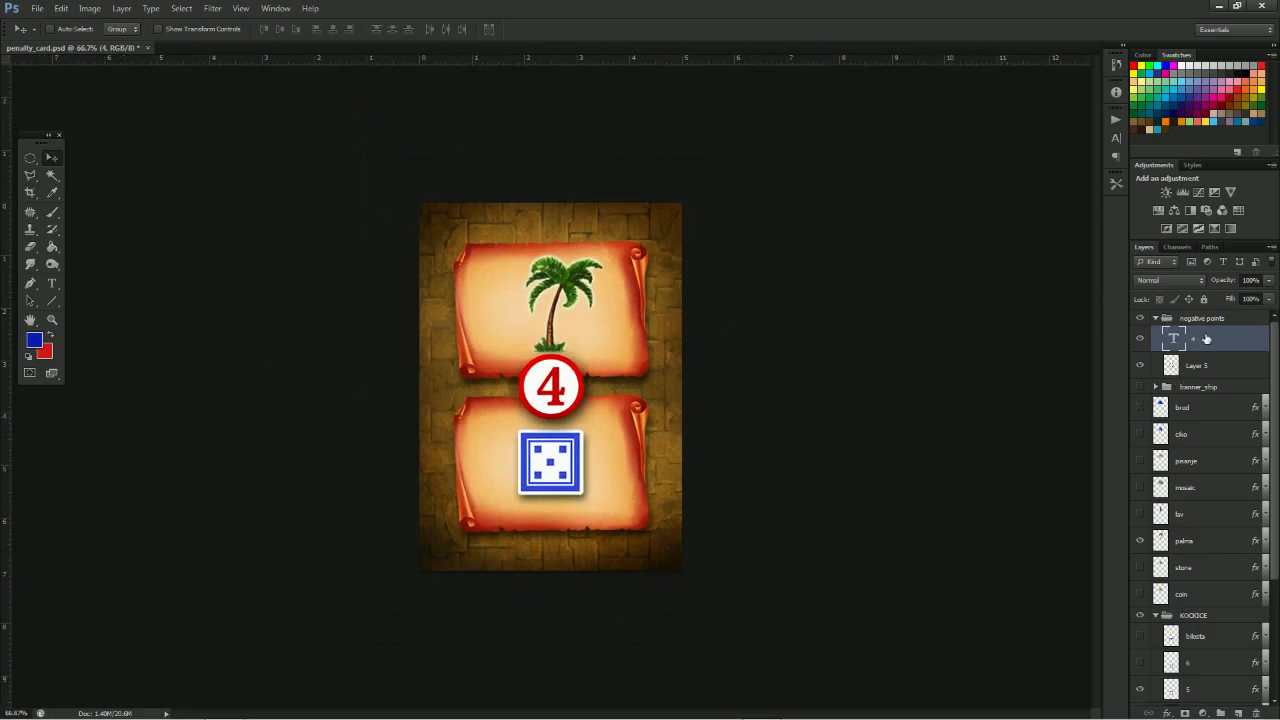
pyautogui.click(1156, 318)
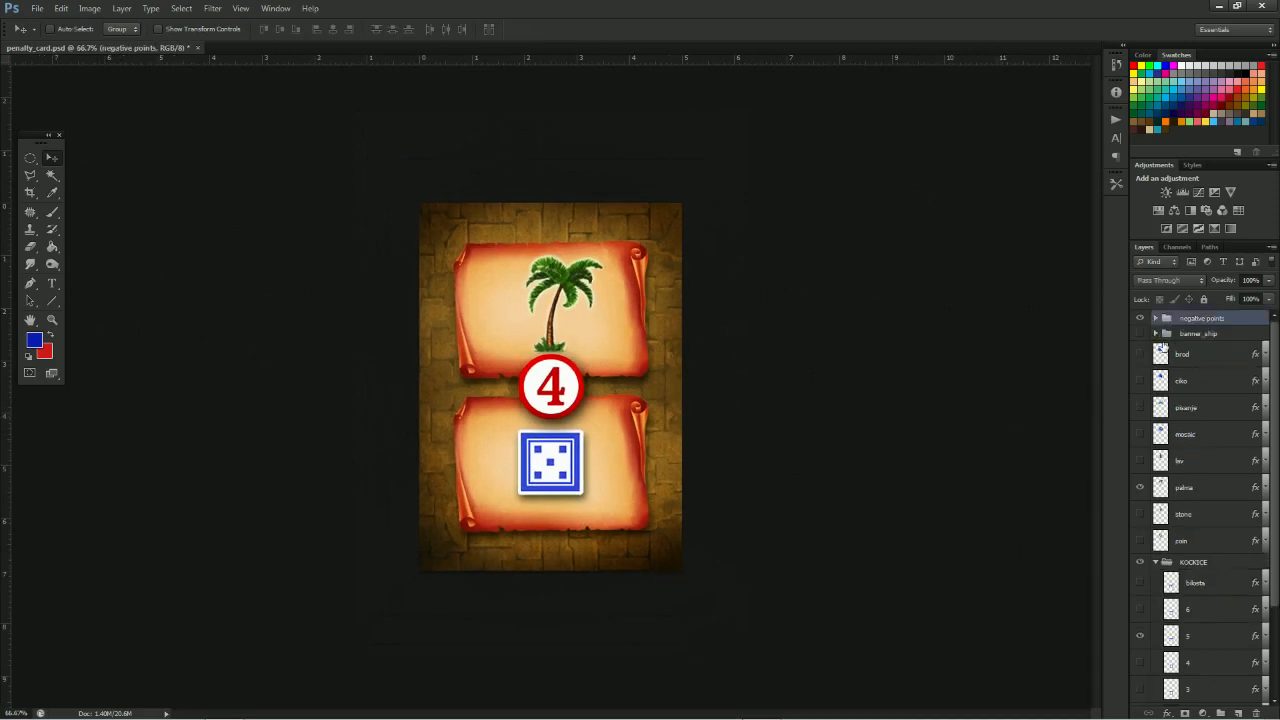
pyautogui.click(1140, 487)
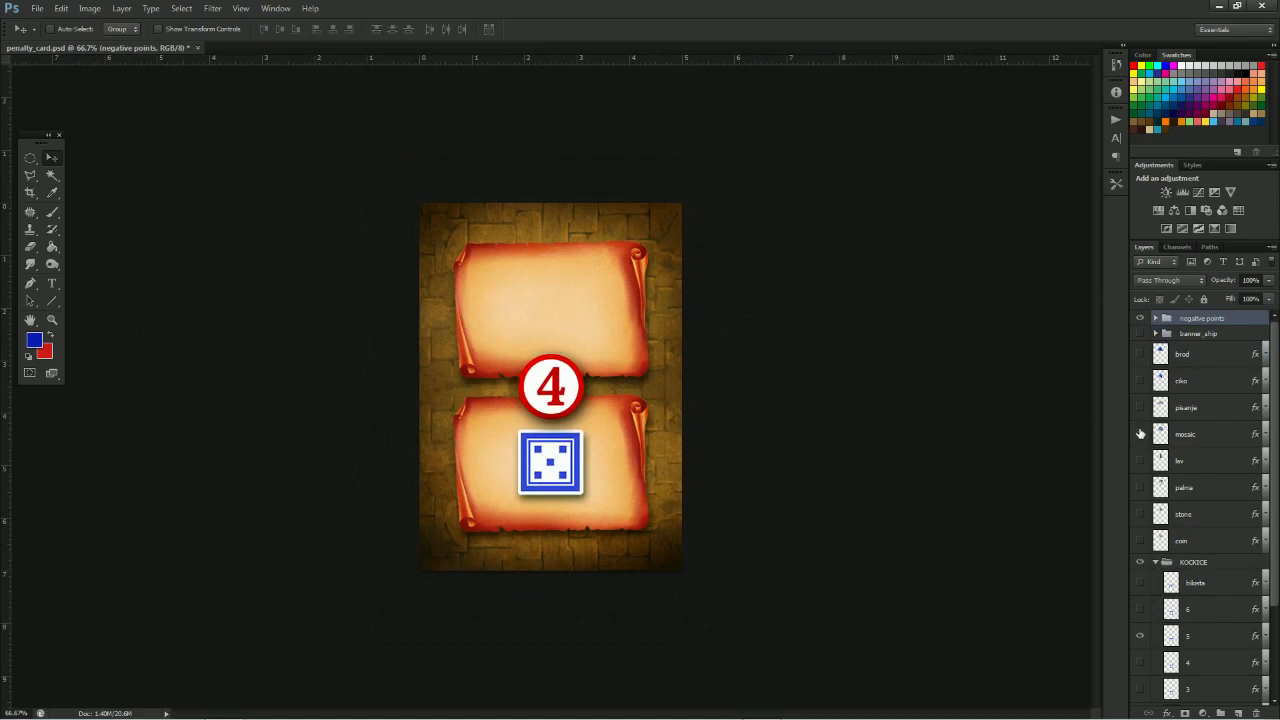
pyautogui.click(1140, 434)
pyautogui.click(1140, 434)
pyautogui.click(1140, 407)
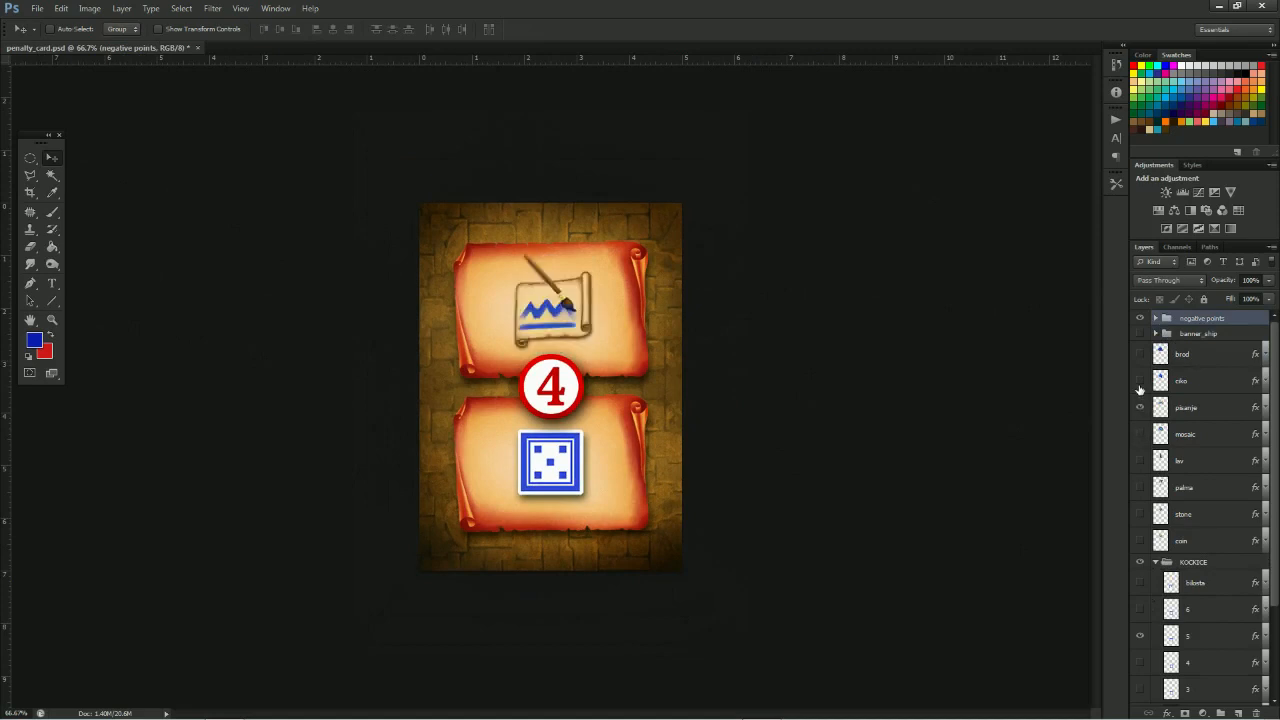
pyautogui.click(1140, 407)
pyautogui.click(1140, 381)
pyautogui.click(1140, 381)
pyautogui.click(1140, 487)
pyautogui.click(1140, 487)
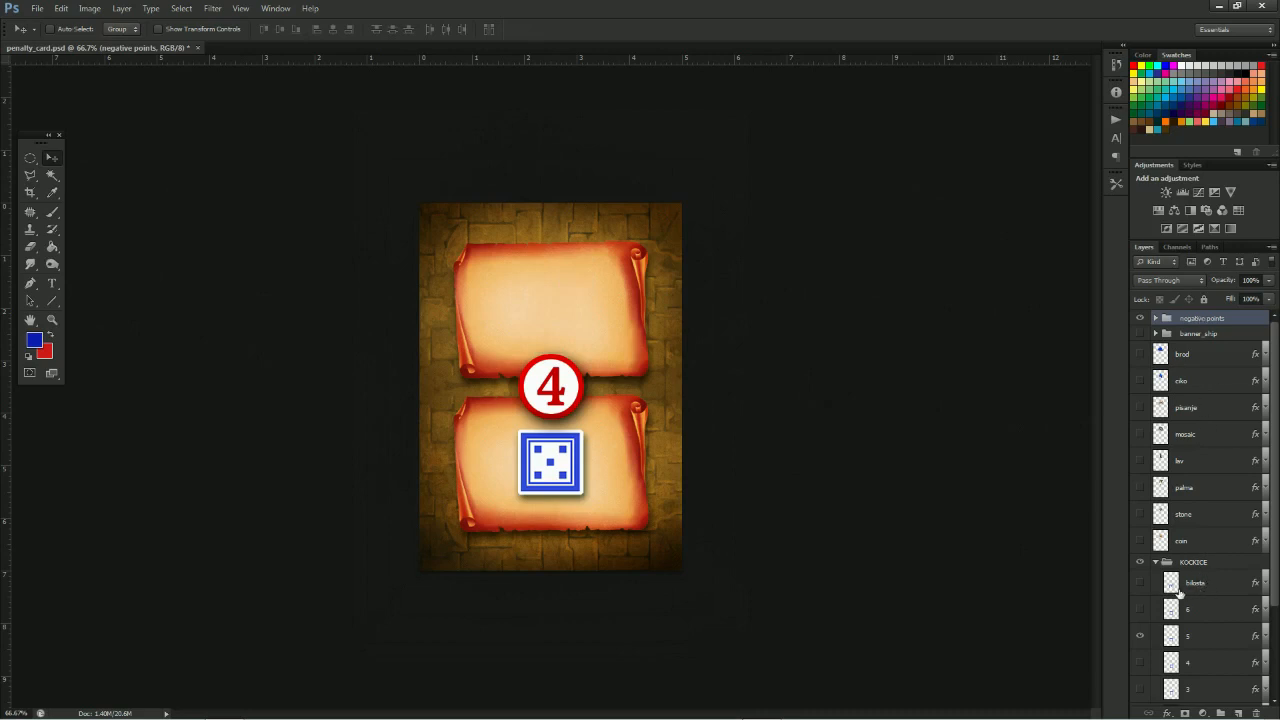
# Preview die face 6 in place of 5 in the KOCKICE group, and show face 5 again
pyautogui.click(1140, 635)
pyautogui.click(1140, 609)
pyautogui.click(1140, 609)
pyautogui.click(1140, 635)
# Inspect the card in the Save for Web preview and leave without exporting
pyautogui.click(37, 9)
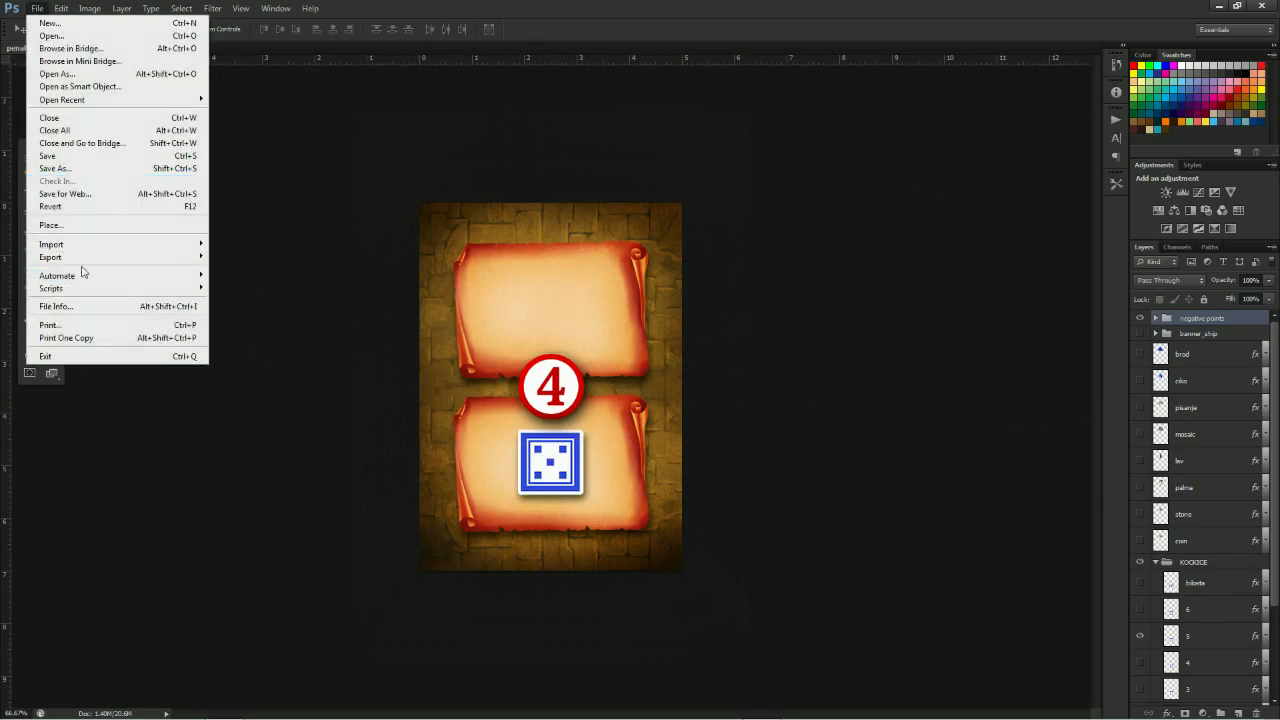
pyautogui.click(90, 193)
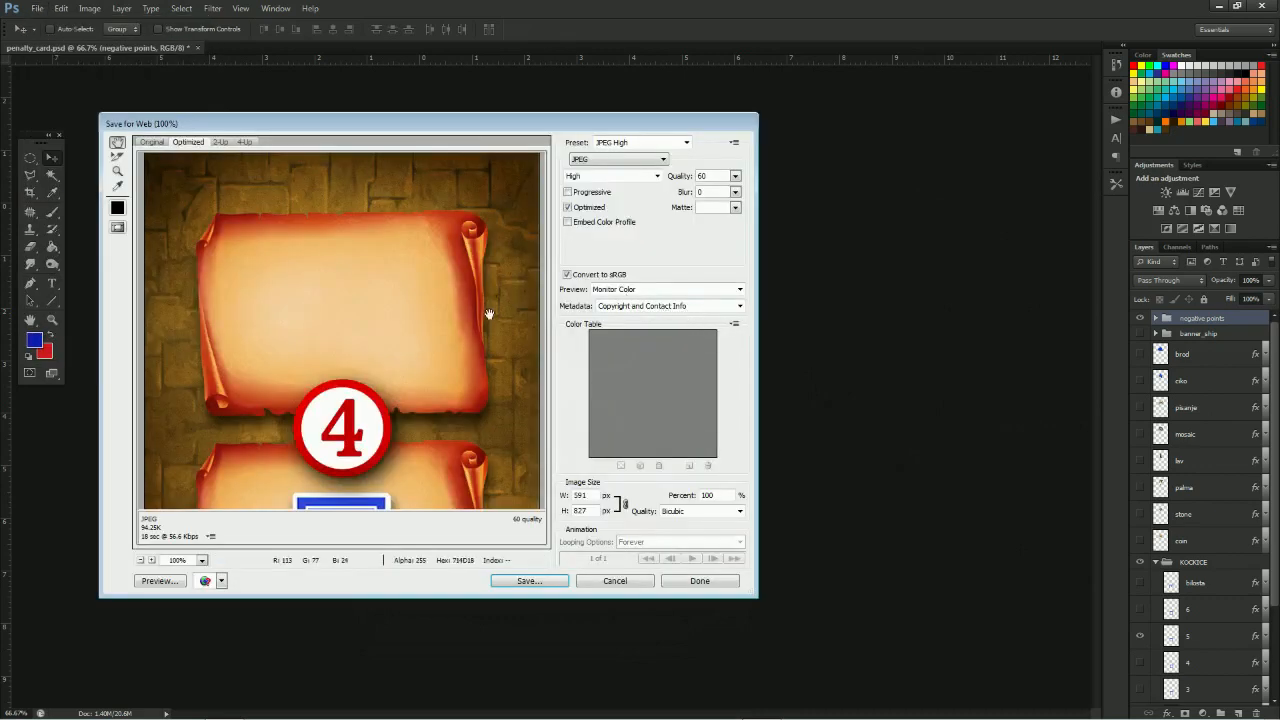
pyautogui.scroll(-5, 480, 420)
pyautogui.scroll(4, 478, 314)
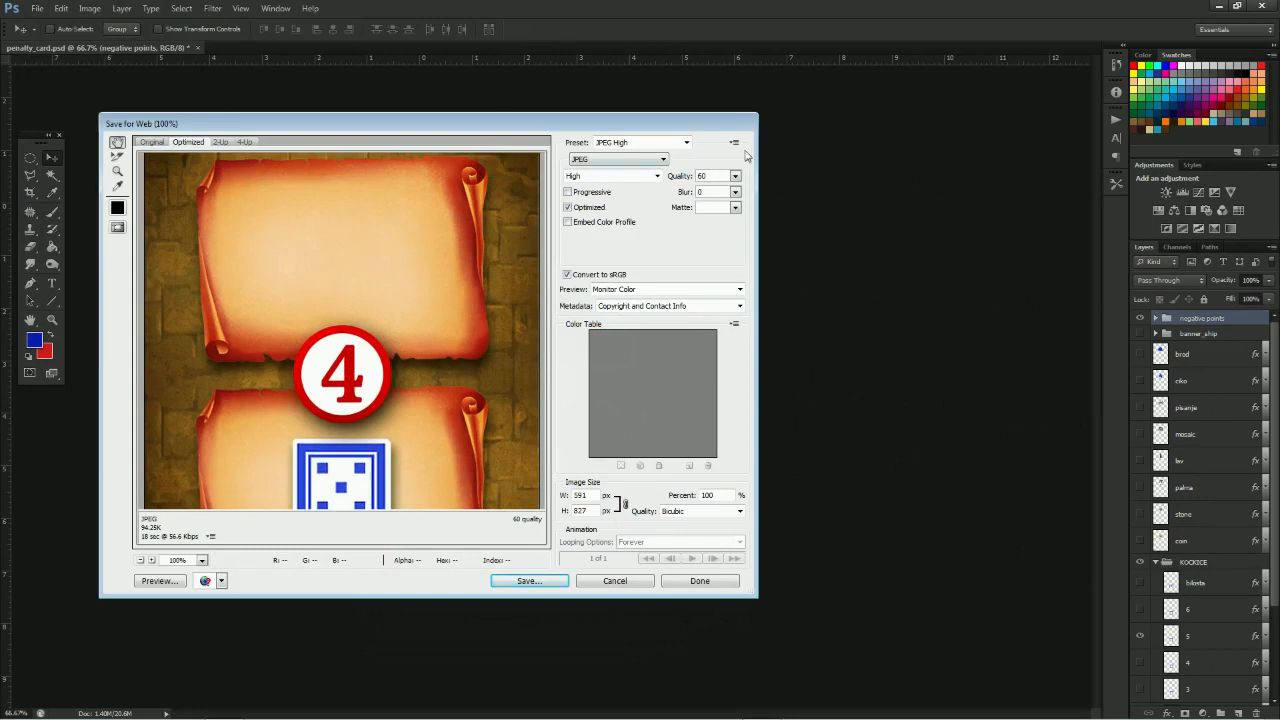
pyautogui.click(615, 581)
# Review the JPEG files in the Cards folder through an enlarged Save As dialog, and cancel without saving
pyautogui.click(37, 8)
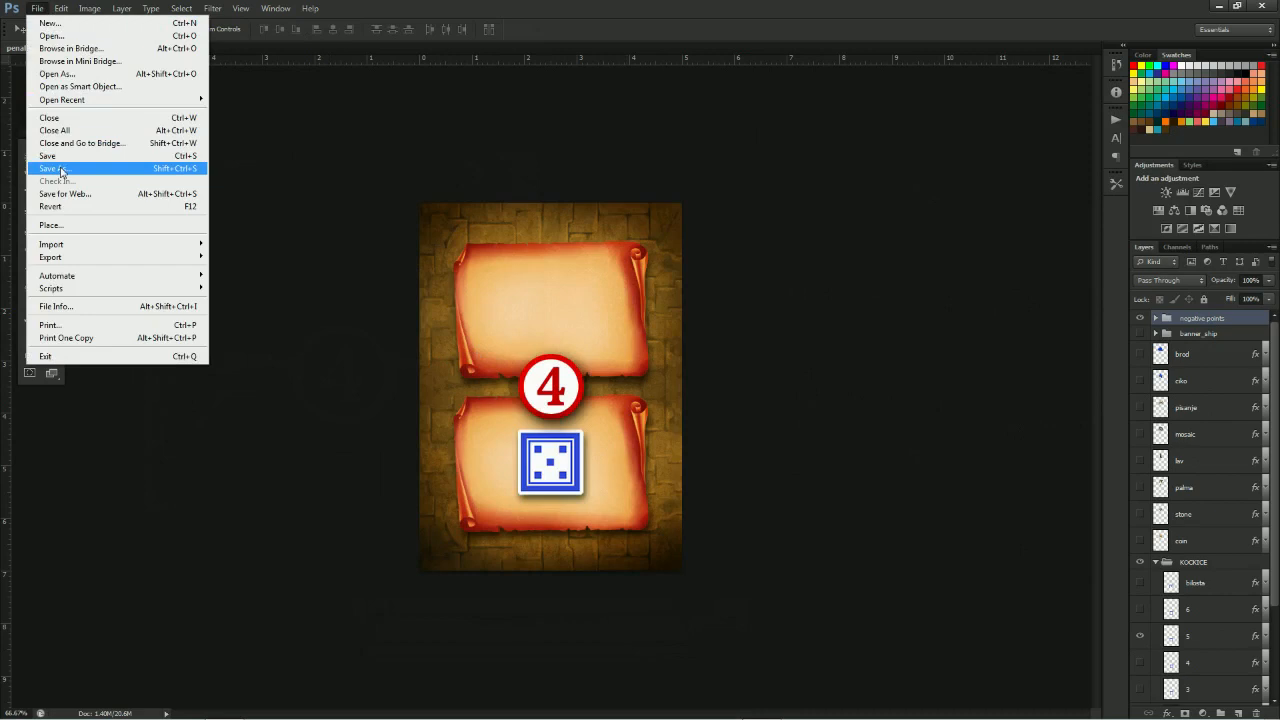
pyautogui.click(60, 169)
pyautogui.doubleClick(333, 316)
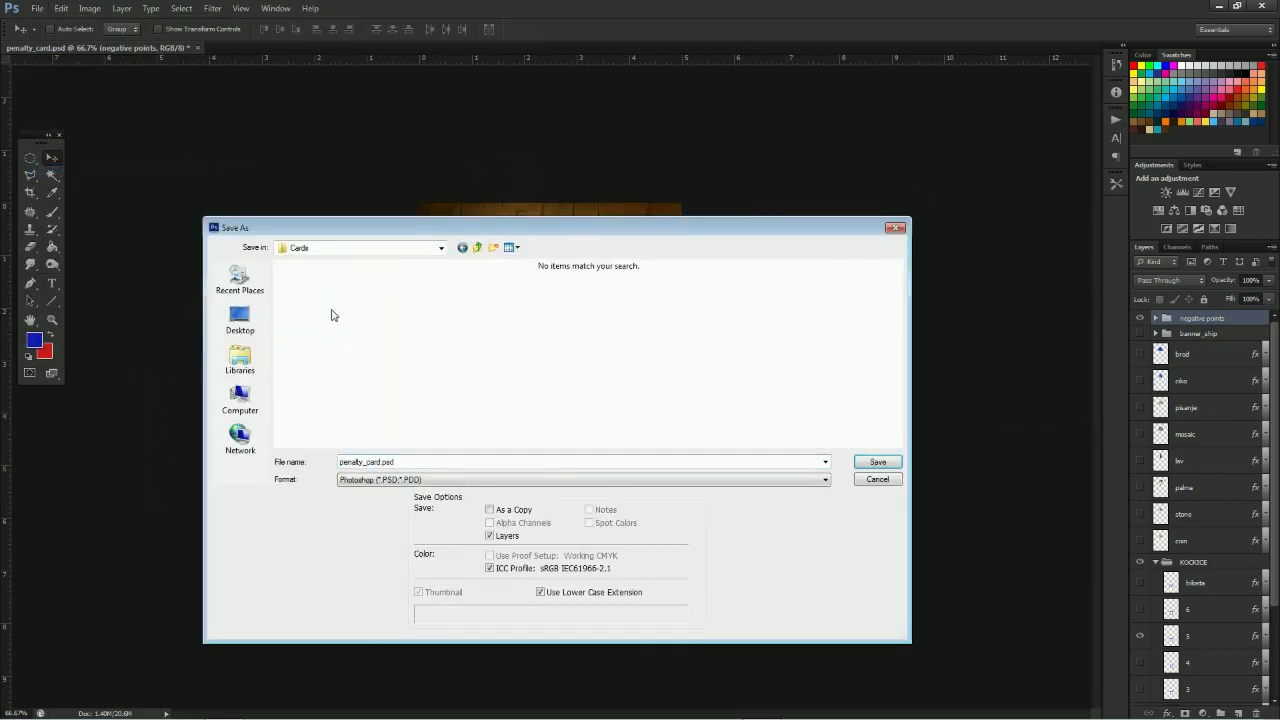
pyautogui.click(393, 481)
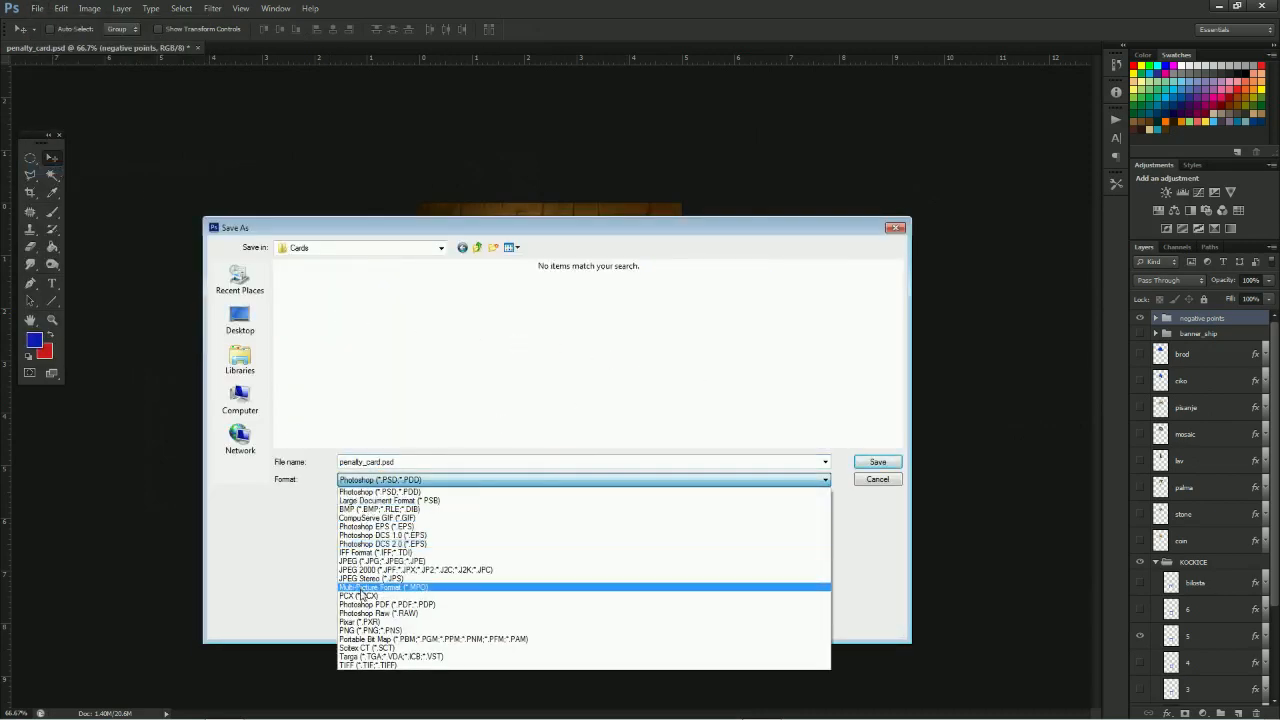
pyautogui.click(368, 568)
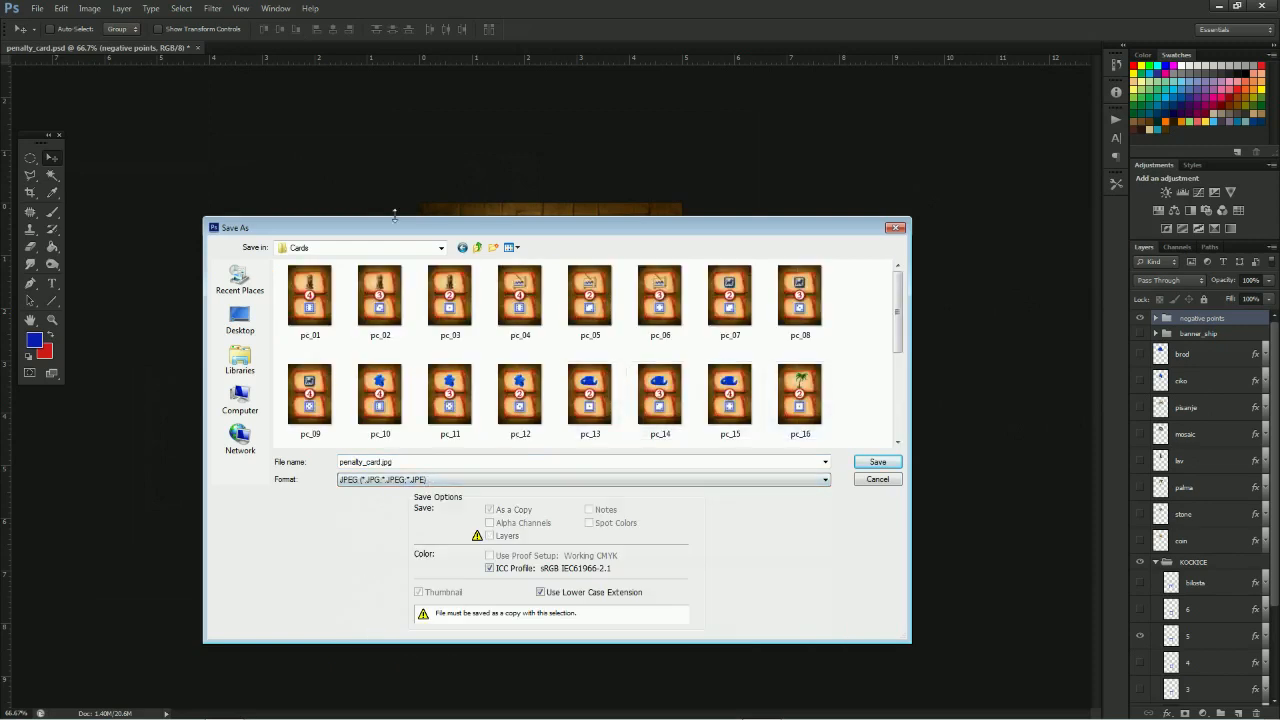
pyautogui.moveTo(265, 220); pyautogui.dragTo(265, 121)
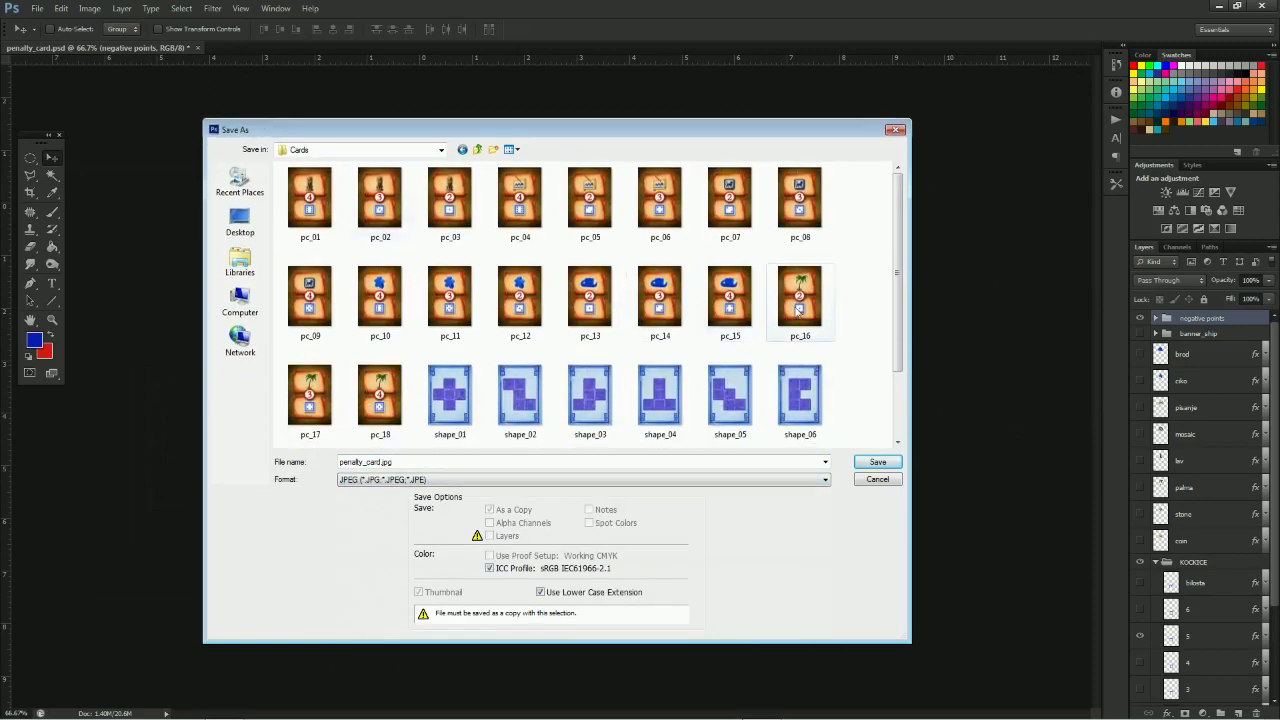
pyautogui.moveTo(912, 384); pyautogui.dragTo(977, 390)
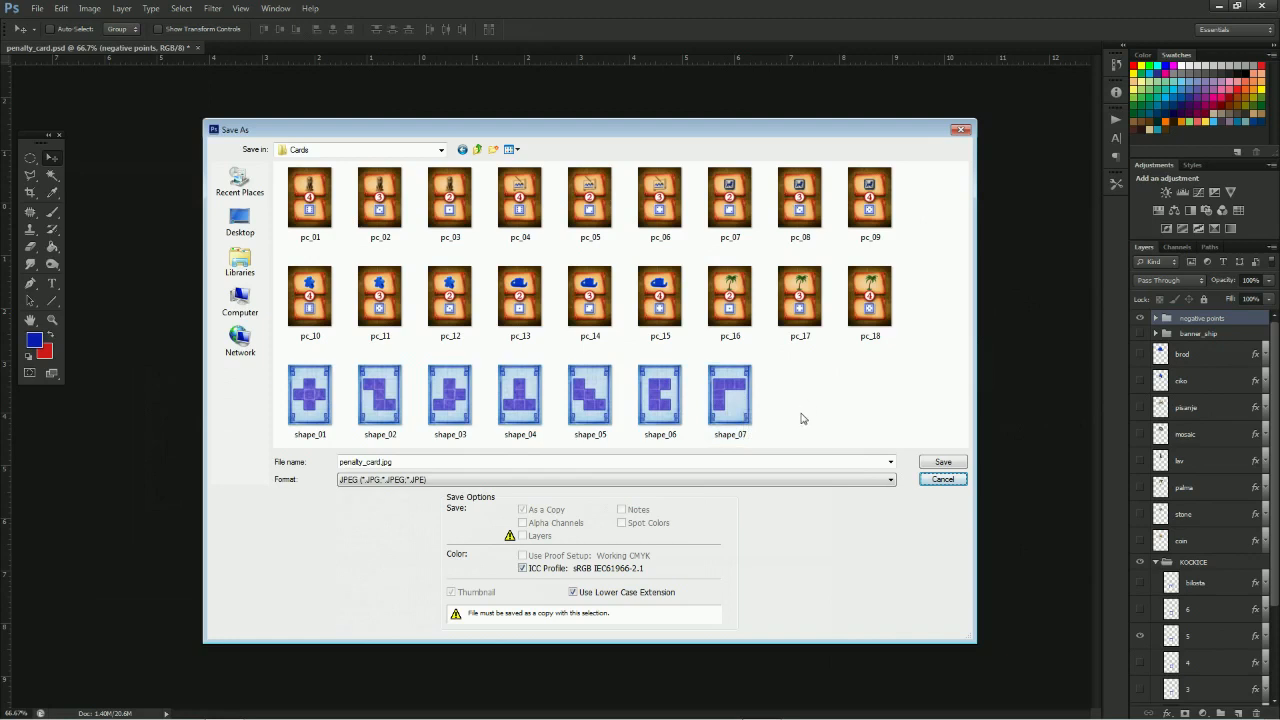
pyautogui.click(936, 484)
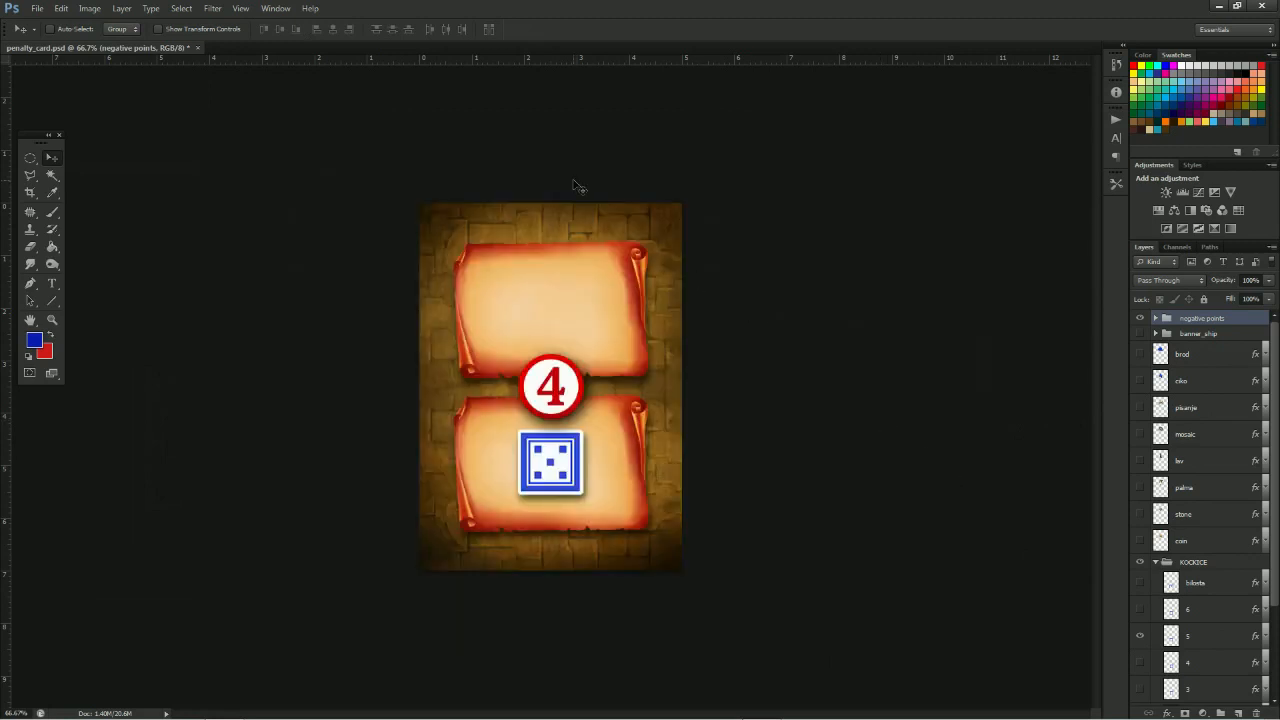
# Close penalty_card.psd without saving the changes and open pc_01.jpg from the Cards folder
pyautogui.click(198, 47)
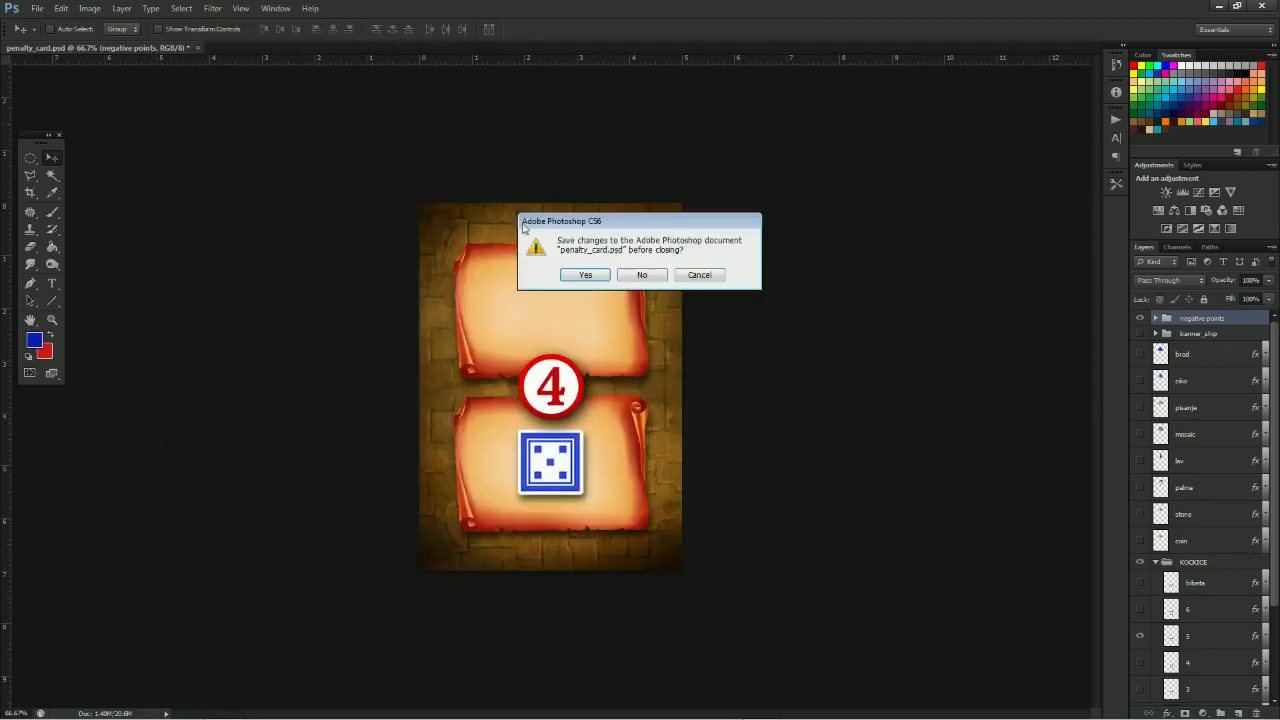
pyautogui.click(645, 276)
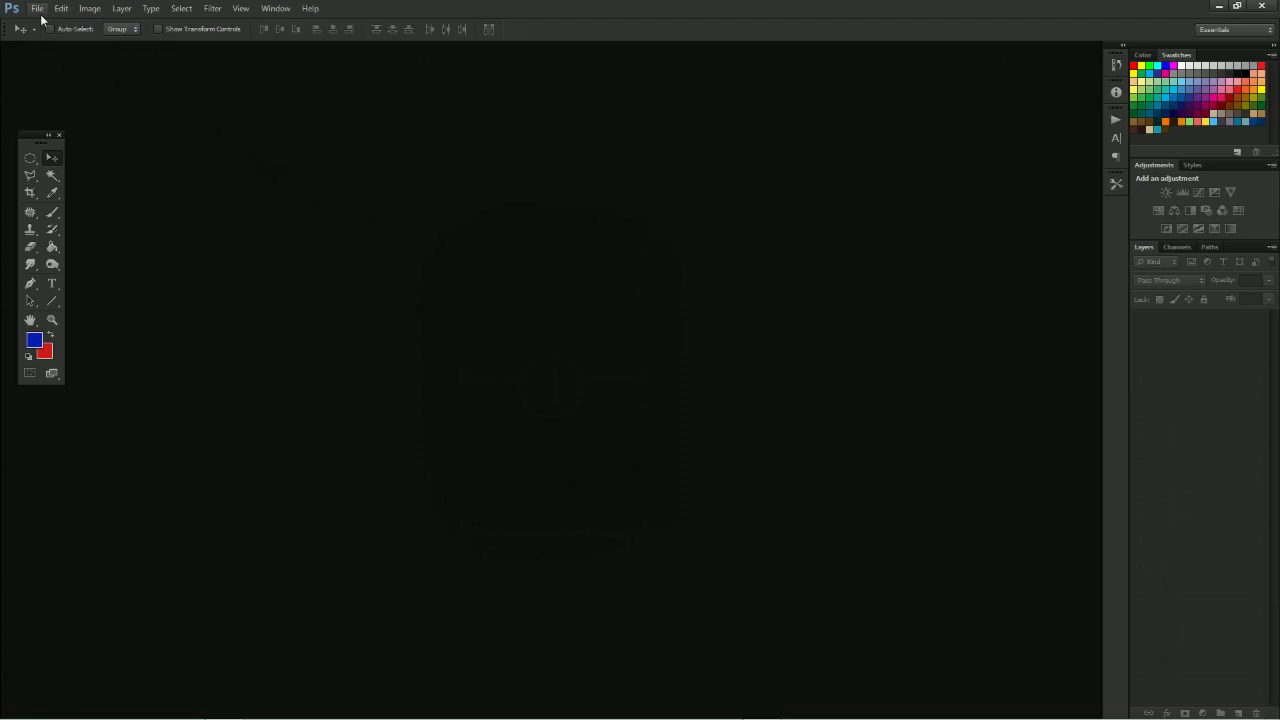
pyautogui.click(37, 8)
pyautogui.click(50, 34)
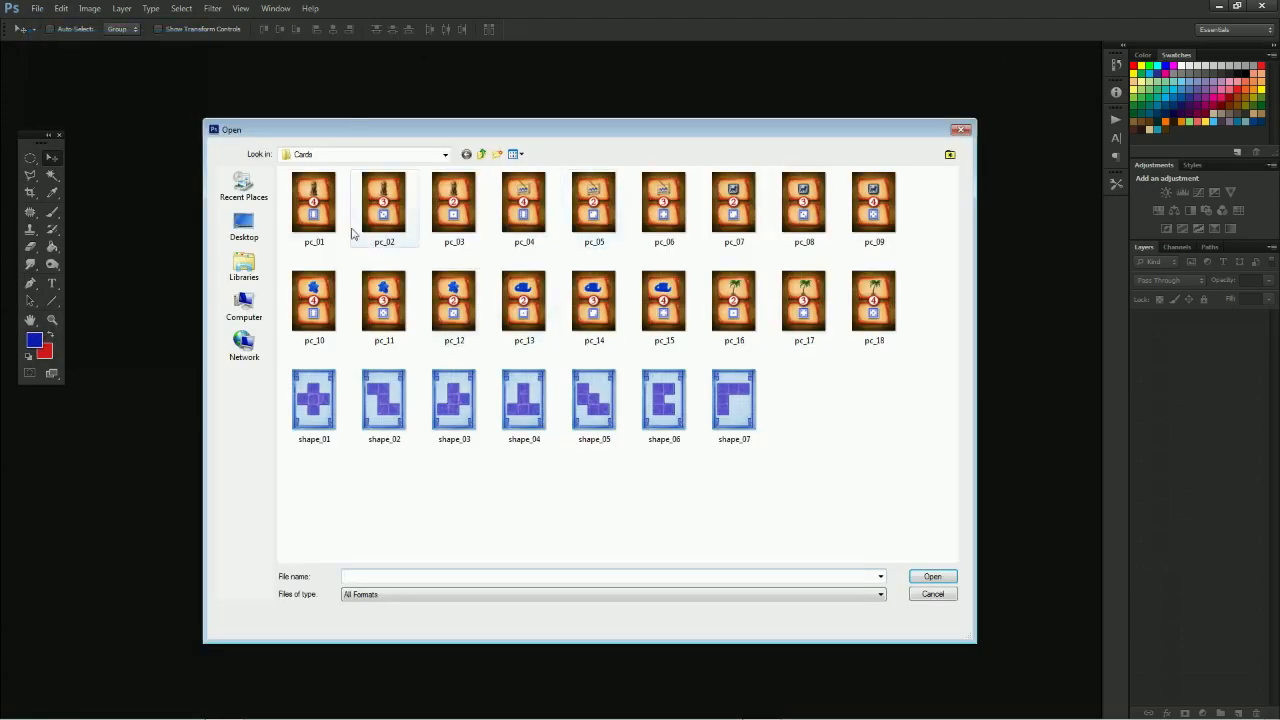
pyautogui.click(330, 215)
pyautogui.click(932, 577)
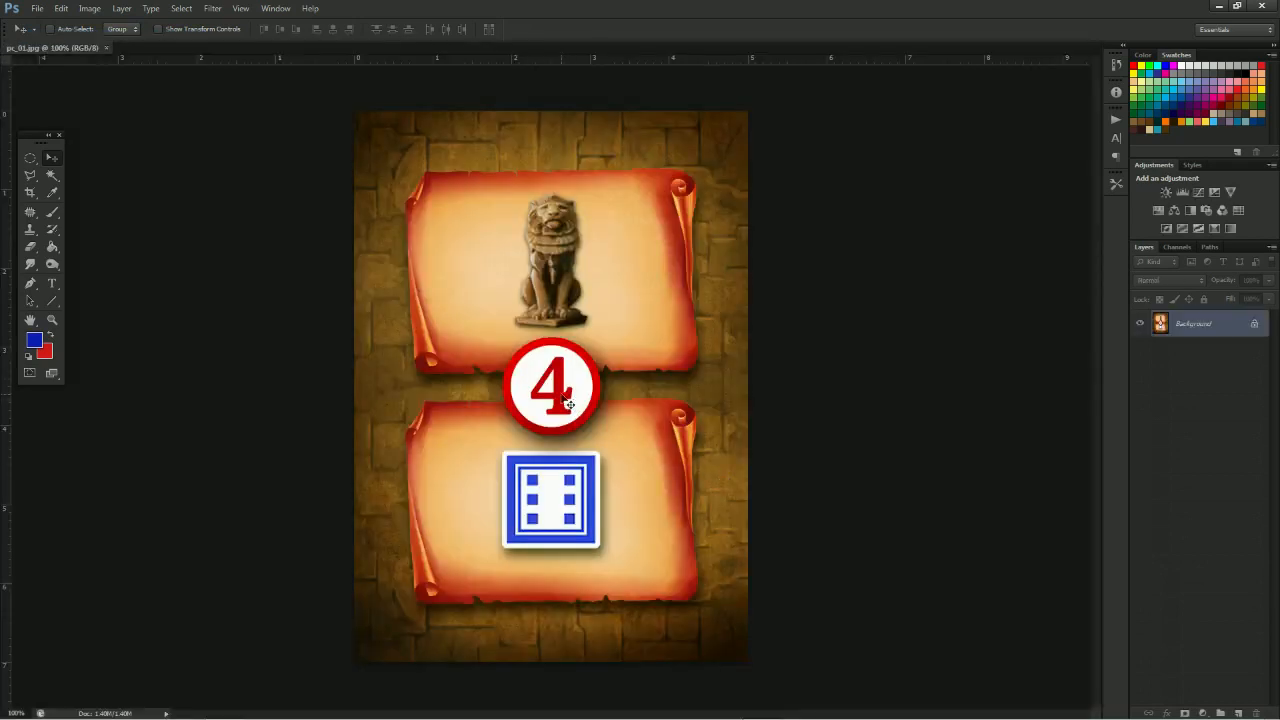
# Display the image size of pc_01.jpg, add 7 + 18 in the Calculator and close the Calculator
pyautogui.click(90, 8)
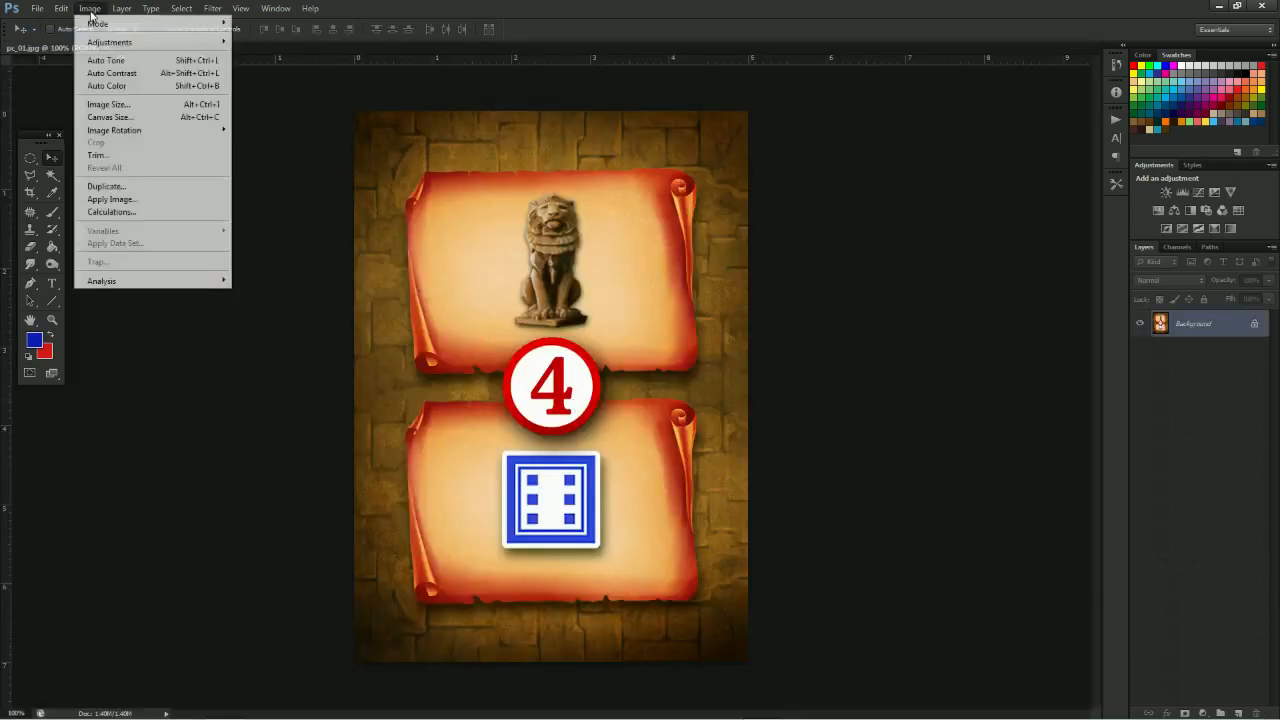
pyautogui.click(131, 106)
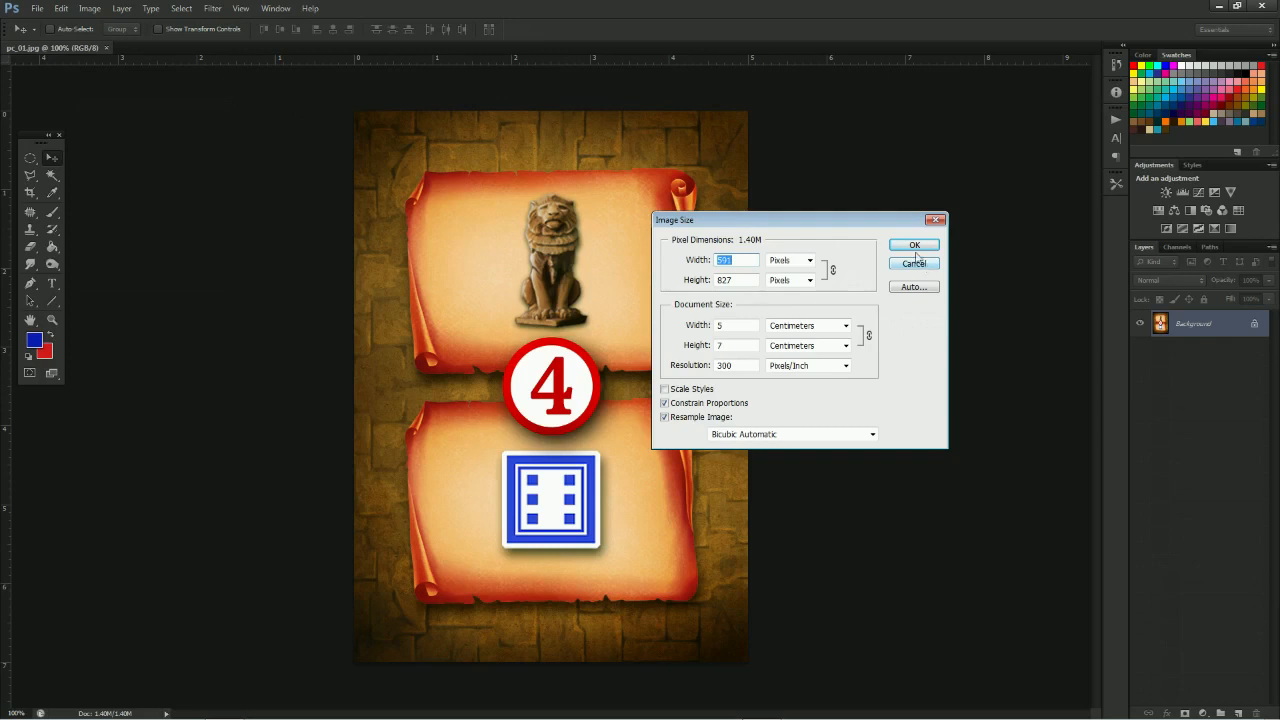
pyautogui.click(22, 708)
pyautogui.click(52, 440)
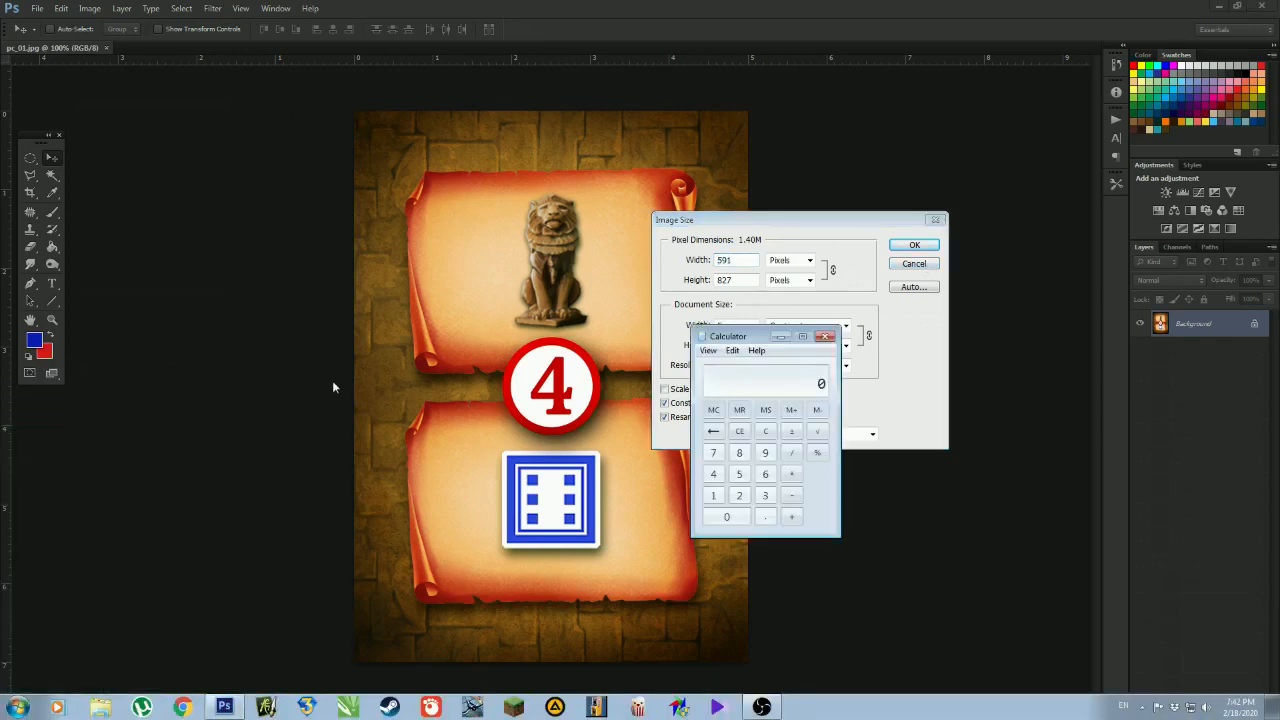
pyautogui.click(714, 453)
pyautogui.click(791, 516)
pyautogui.click(713, 495)
pyautogui.click(739, 453)
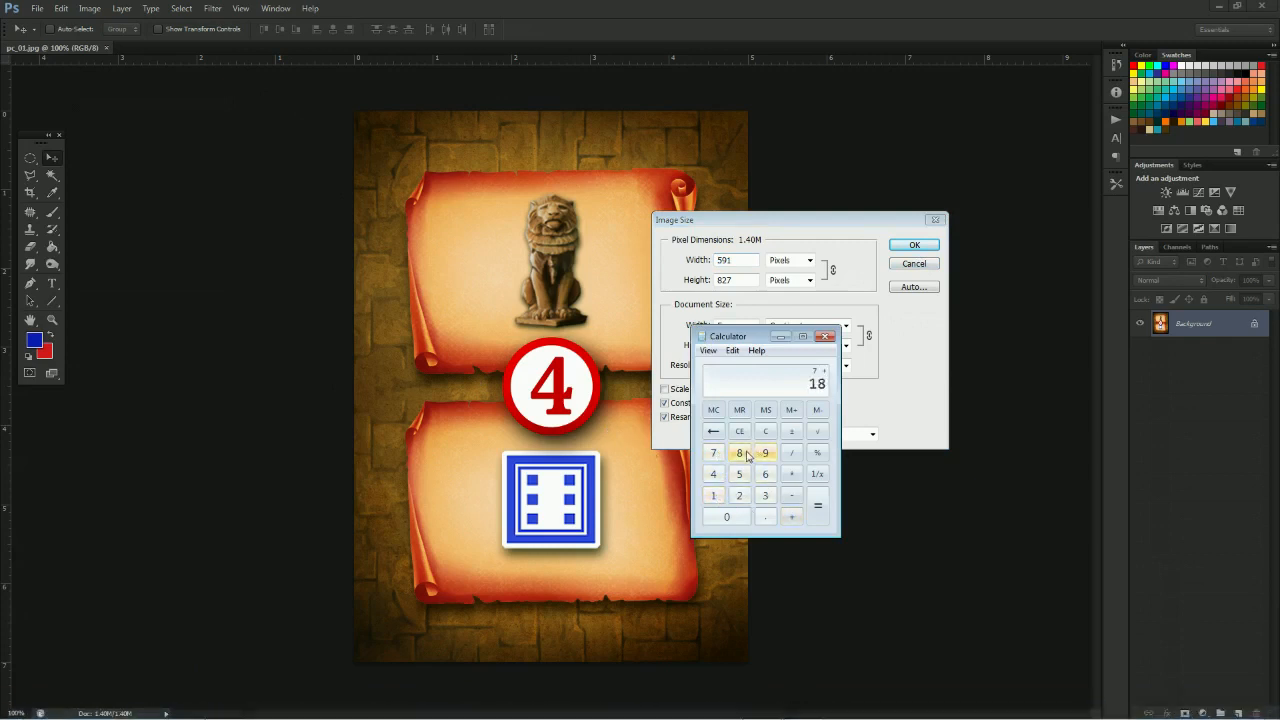
pyautogui.click(817, 505)
pyautogui.click(825, 336)
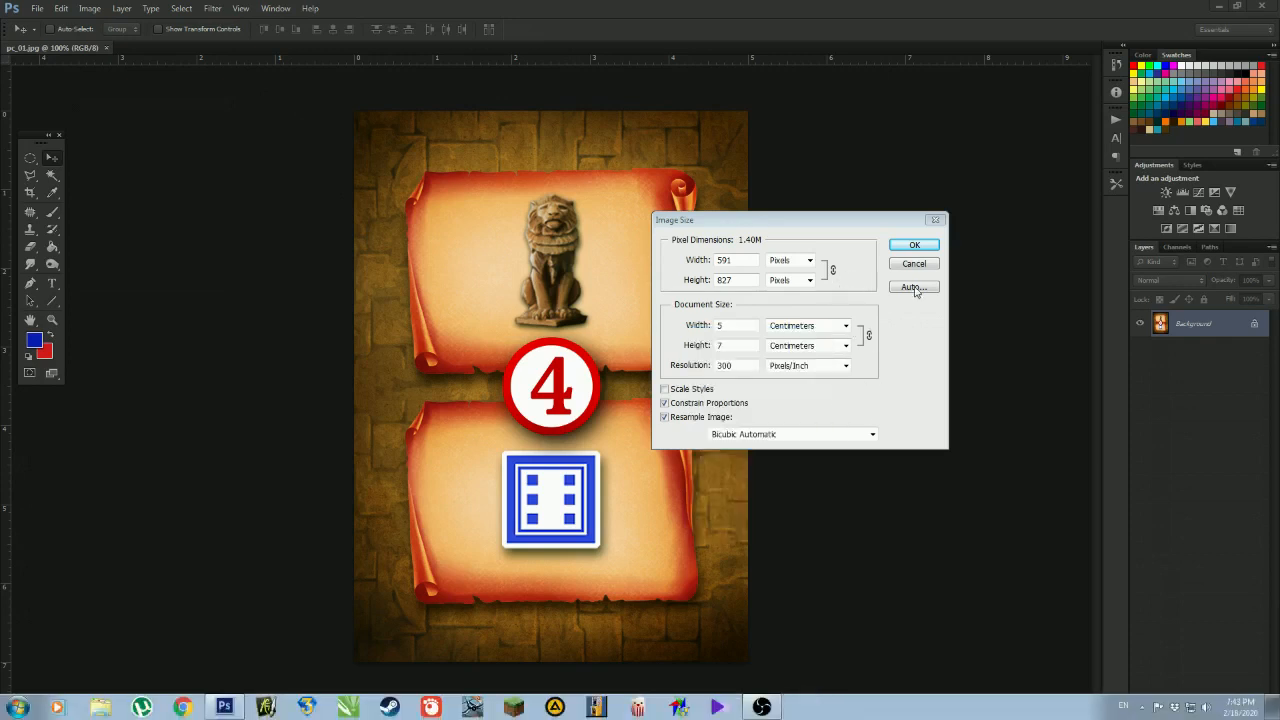
# Multiply the card's pixel width of 591 by 10 in the Calculator and close it
pyautogui.click(869, 297)
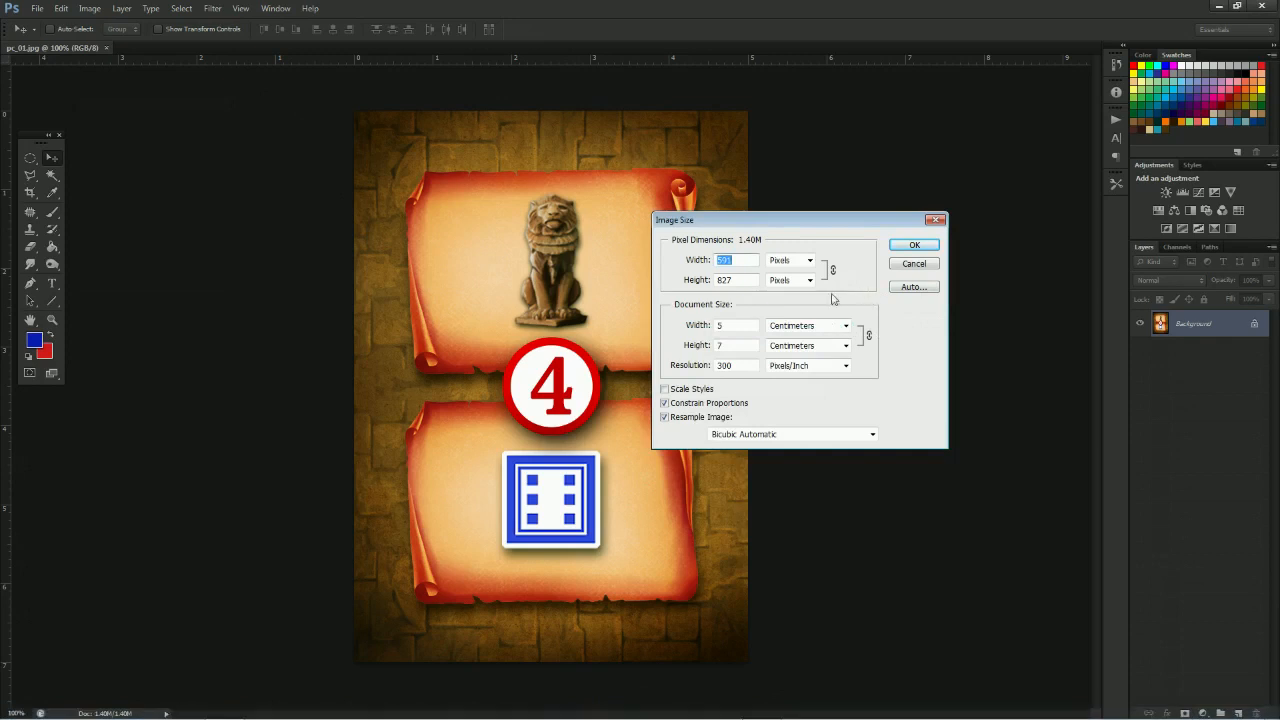
pyautogui.click(747, 261)
pyautogui.moveTo(592, 707)
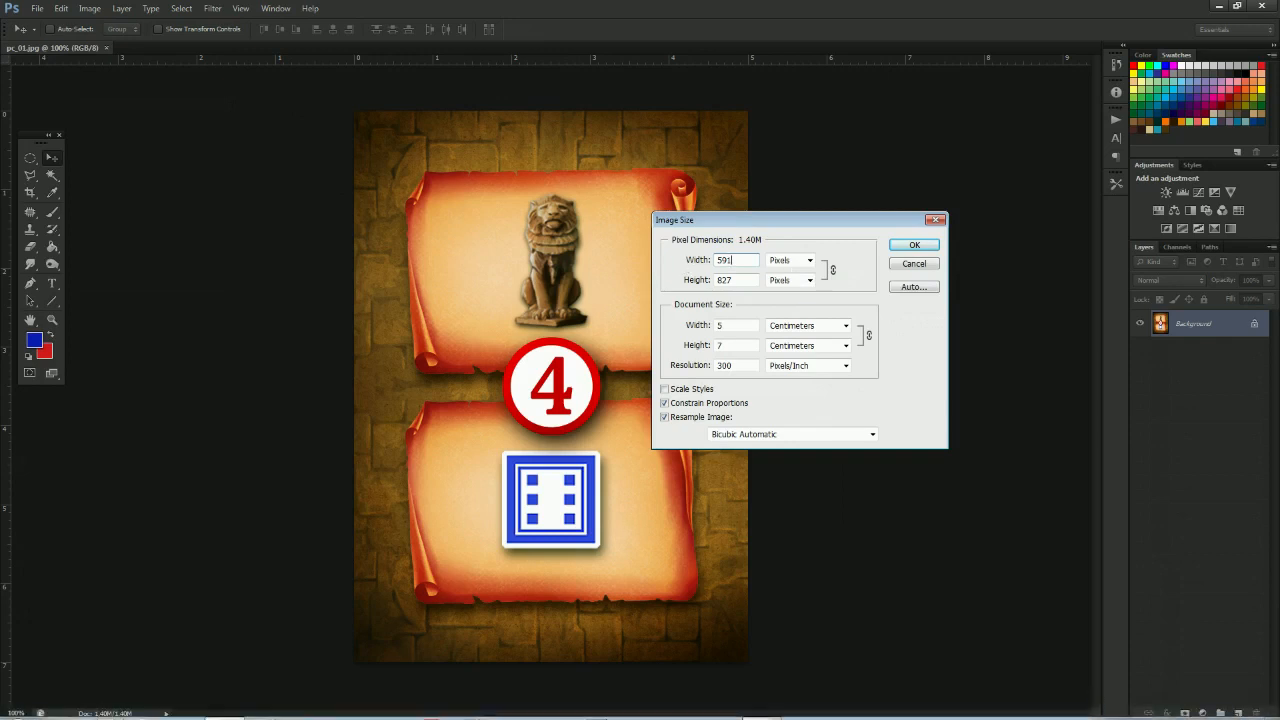
pyautogui.click(17, 707)
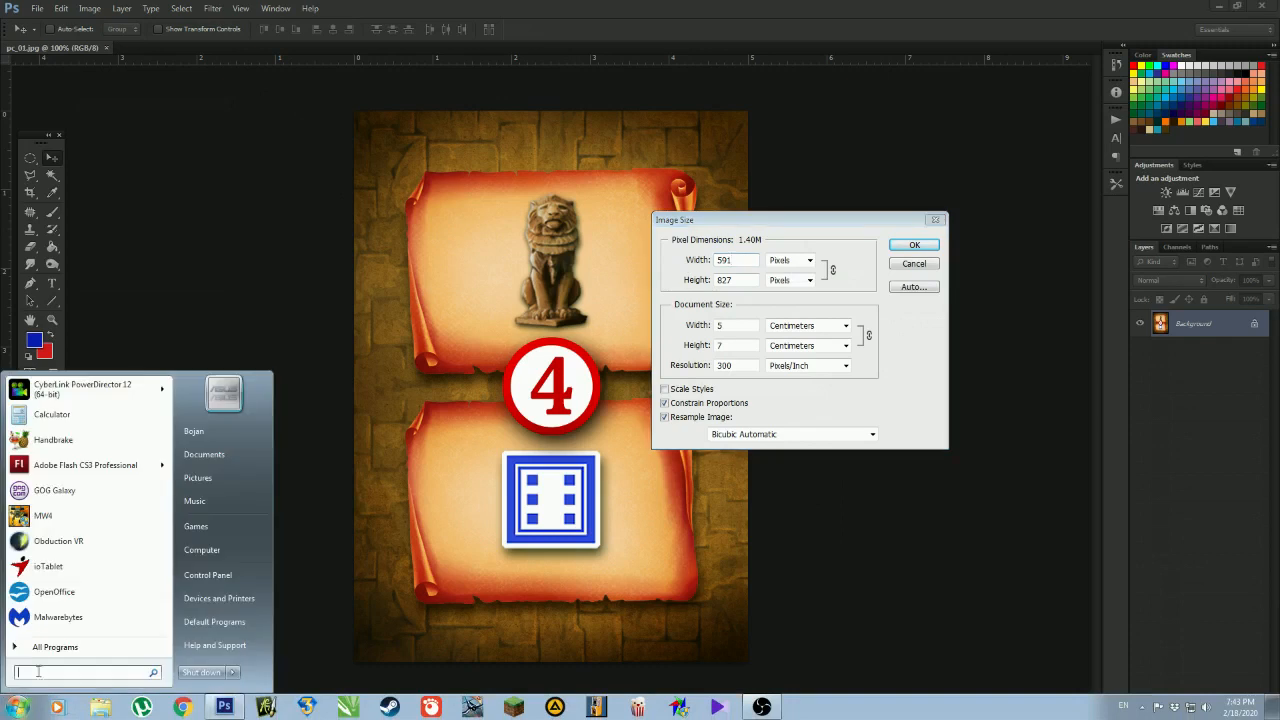
pyautogui.click(51, 414)
pyautogui.click(739, 474)
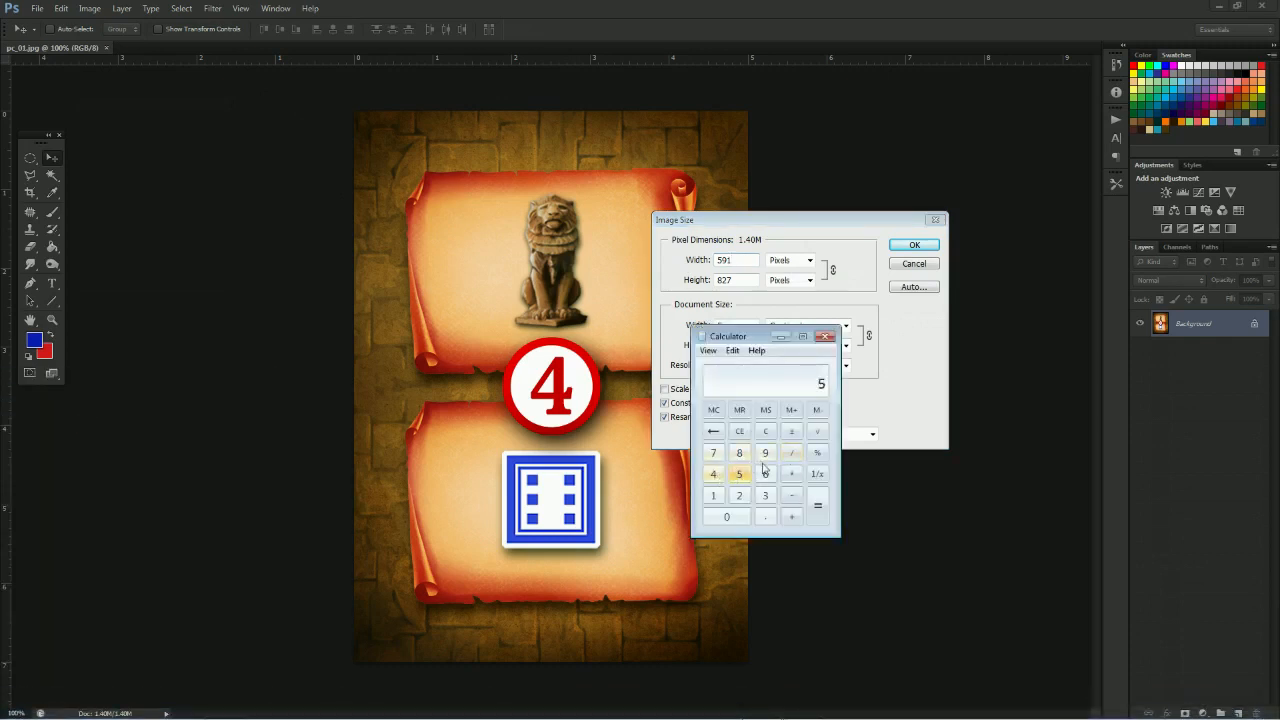
pyautogui.click(765, 452)
pyautogui.click(713, 495)
pyautogui.click(791, 474)
pyautogui.click(713, 495)
pyautogui.click(726, 516)
pyautogui.click(816, 510)
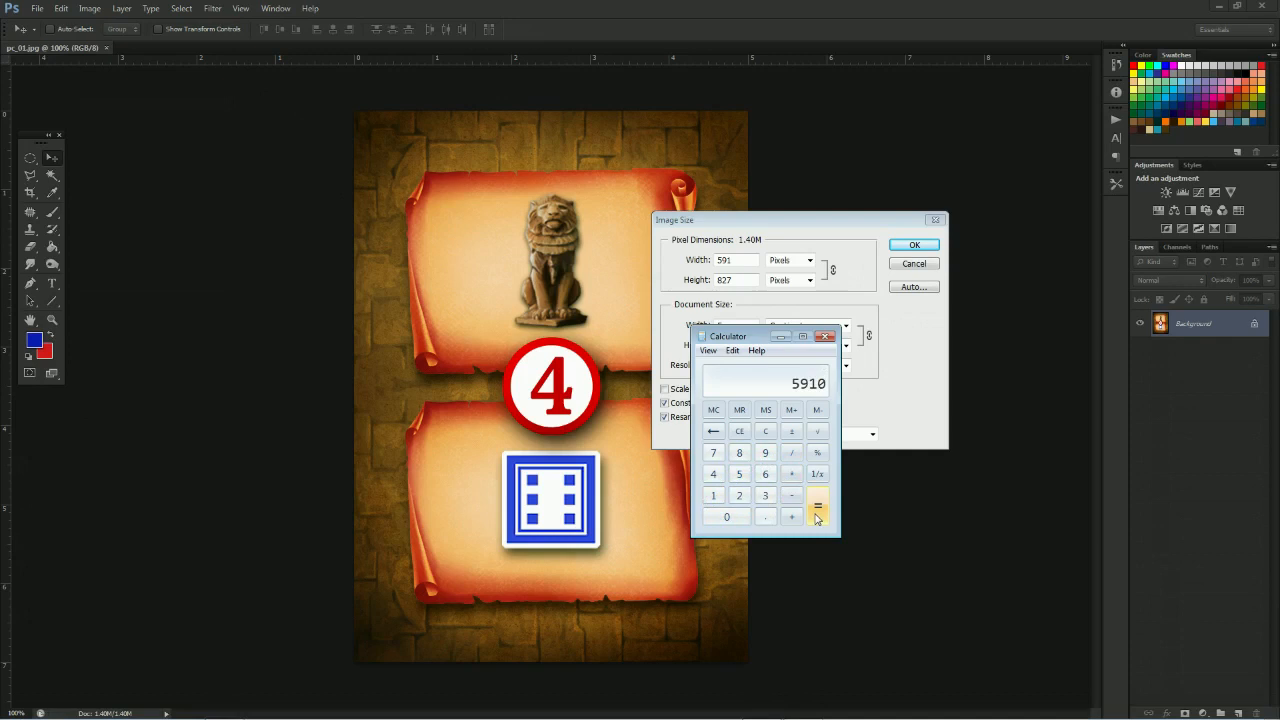
pyautogui.click(825, 336)
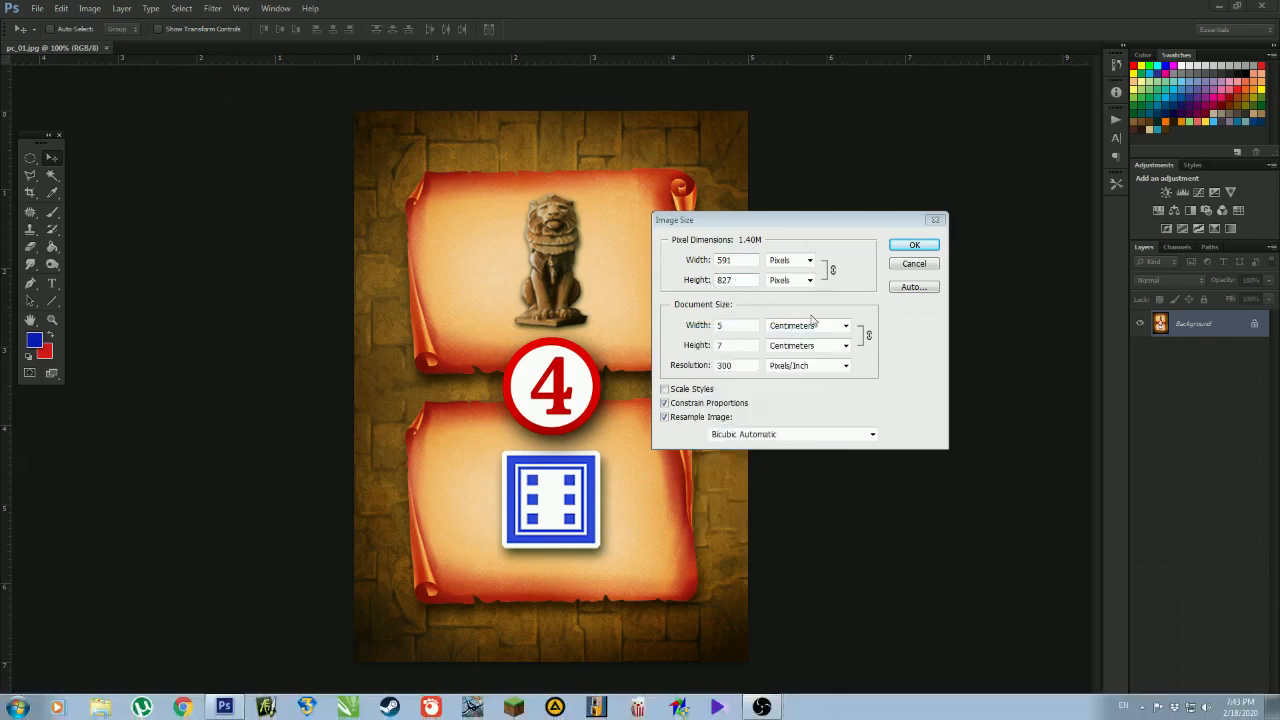
# Multiply the card's pixel height of 827 by 3 in the Calculator and close it
pyautogui.click(18, 707)
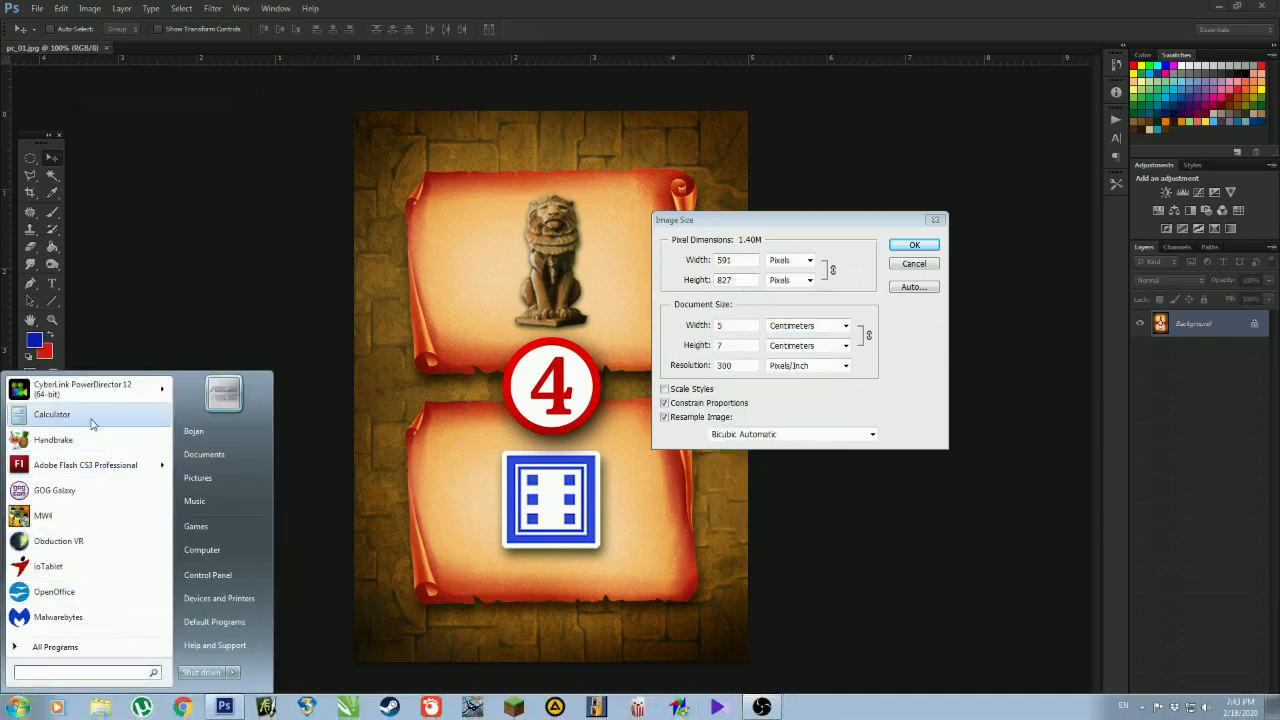
pyautogui.click(60, 411)
pyautogui.moveTo(750, 336); pyautogui.dragTo(577, 369)
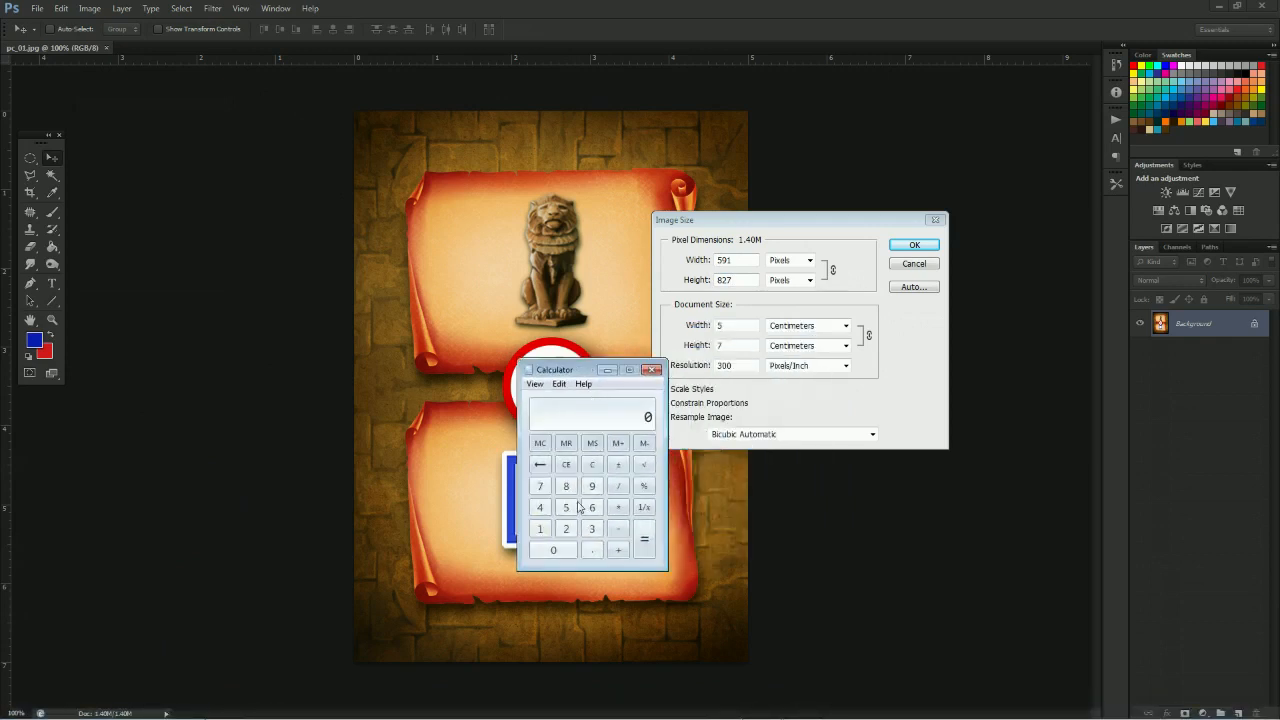
pyautogui.click(567, 486)
pyautogui.click(567, 533)
pyautogui.click(540, 486)
pyautogui.click(618, 507)
pyautogui.click(592, 529)
pyautogui.click(646, 541)
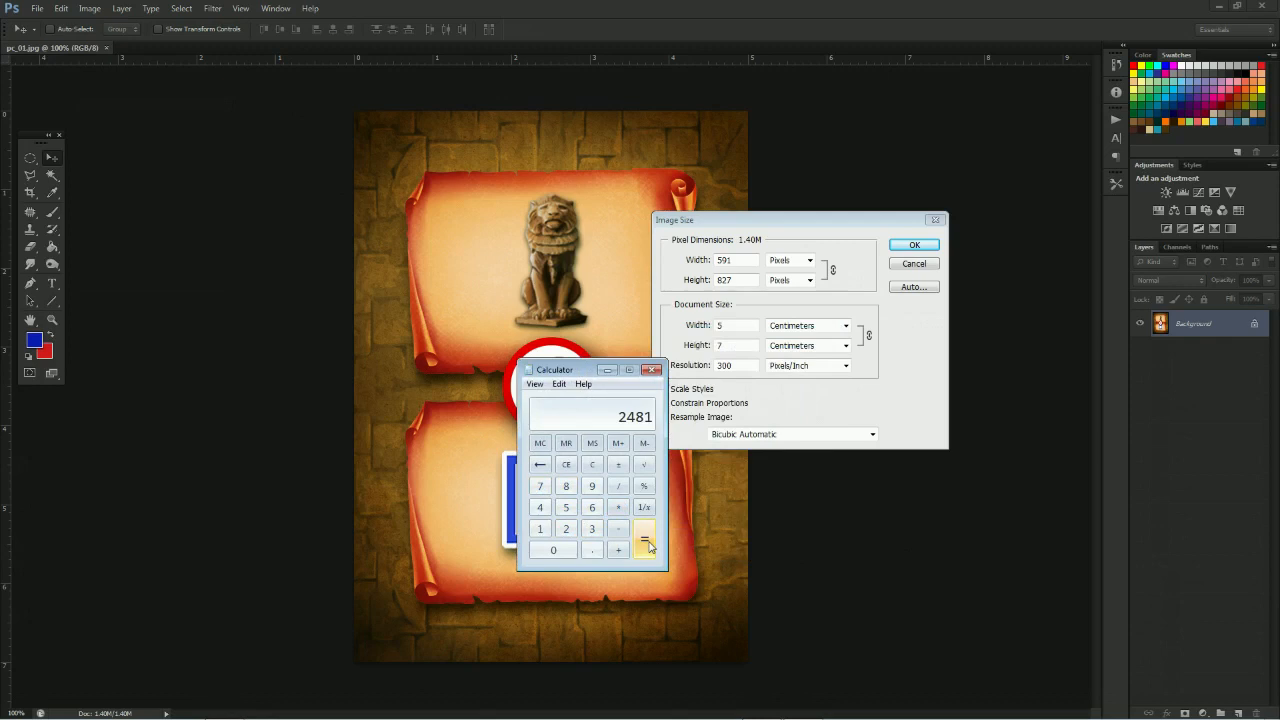
pyautogui.click(652, 371)
# Cancel the Image Size dialog, close pc_01.jpg and open the settings for a new document
pyautogui.moveTo(738, 260); pyautogui.dragTo(621, 256)
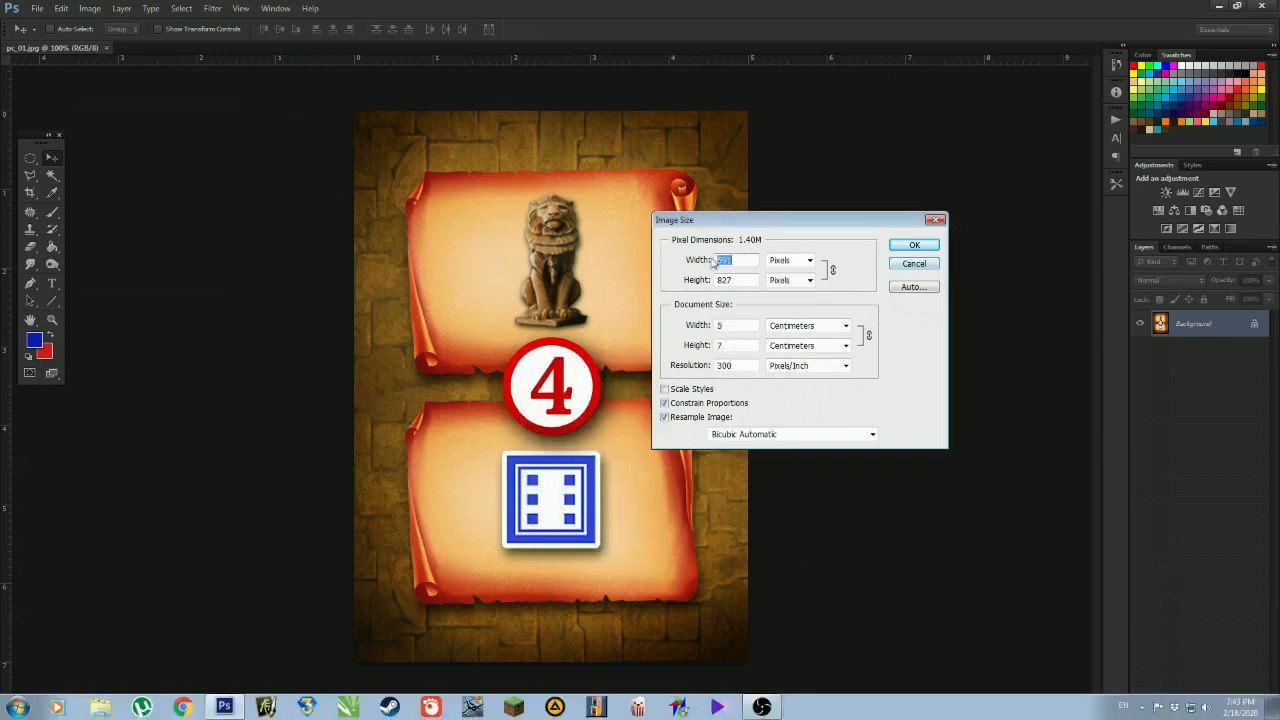
pyautogui.click(914, 263)
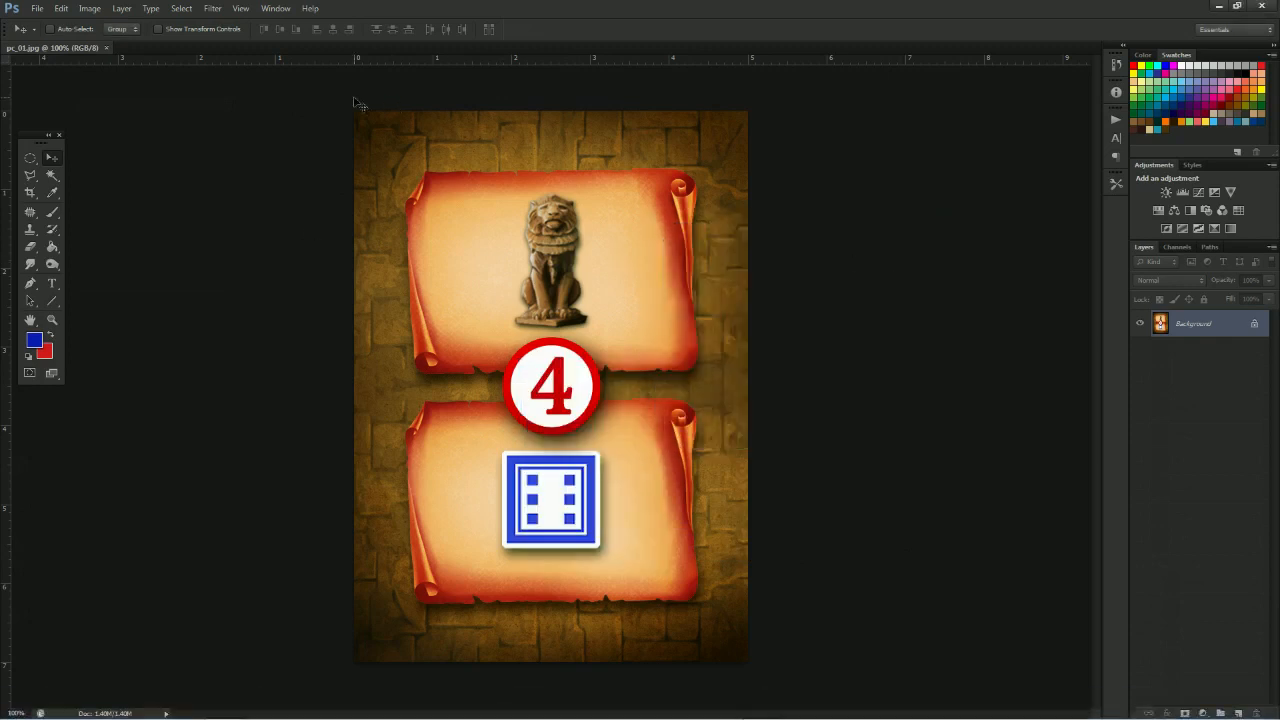
pyautogui.click(108, 47)
pyautogui.click(37, 8)
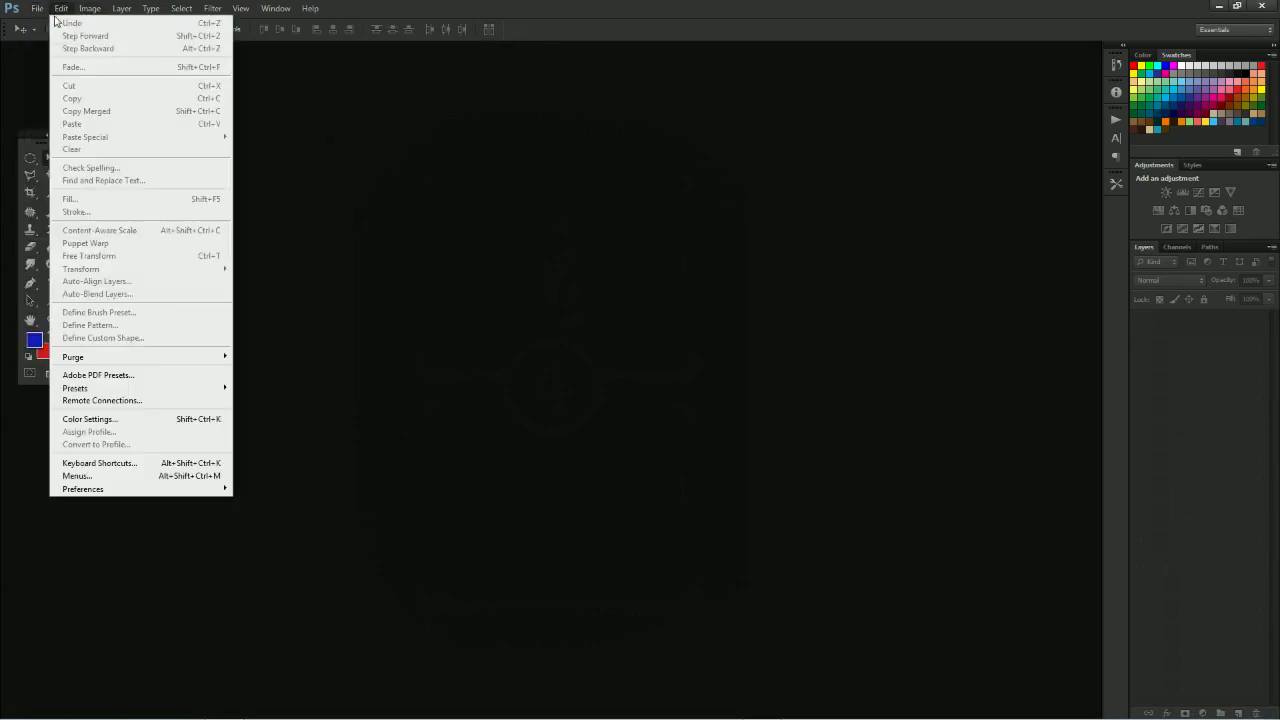
pyautogui.click(50, 22)
# Try to set the new document's width to 5910 centimeters
pyautogui.click(508, 239)
pyautogui.write('5')
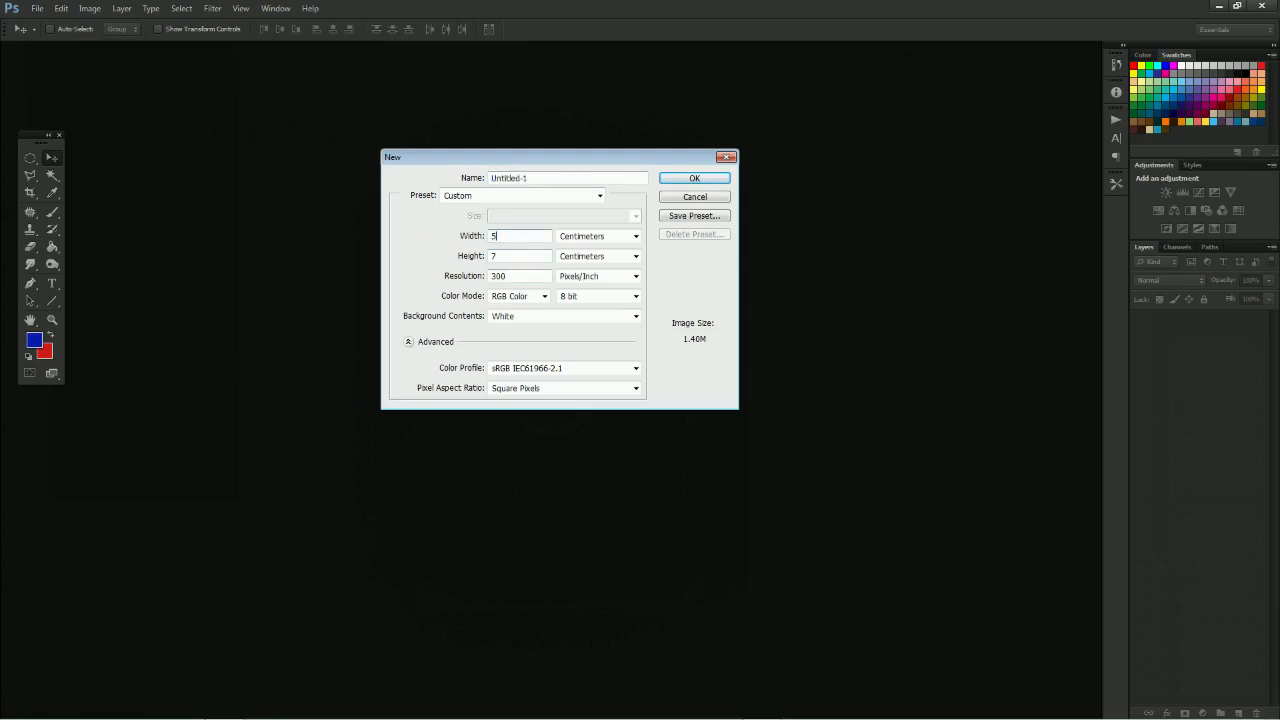
pyautogui.write('910')
pyautogui.click(490, 258)
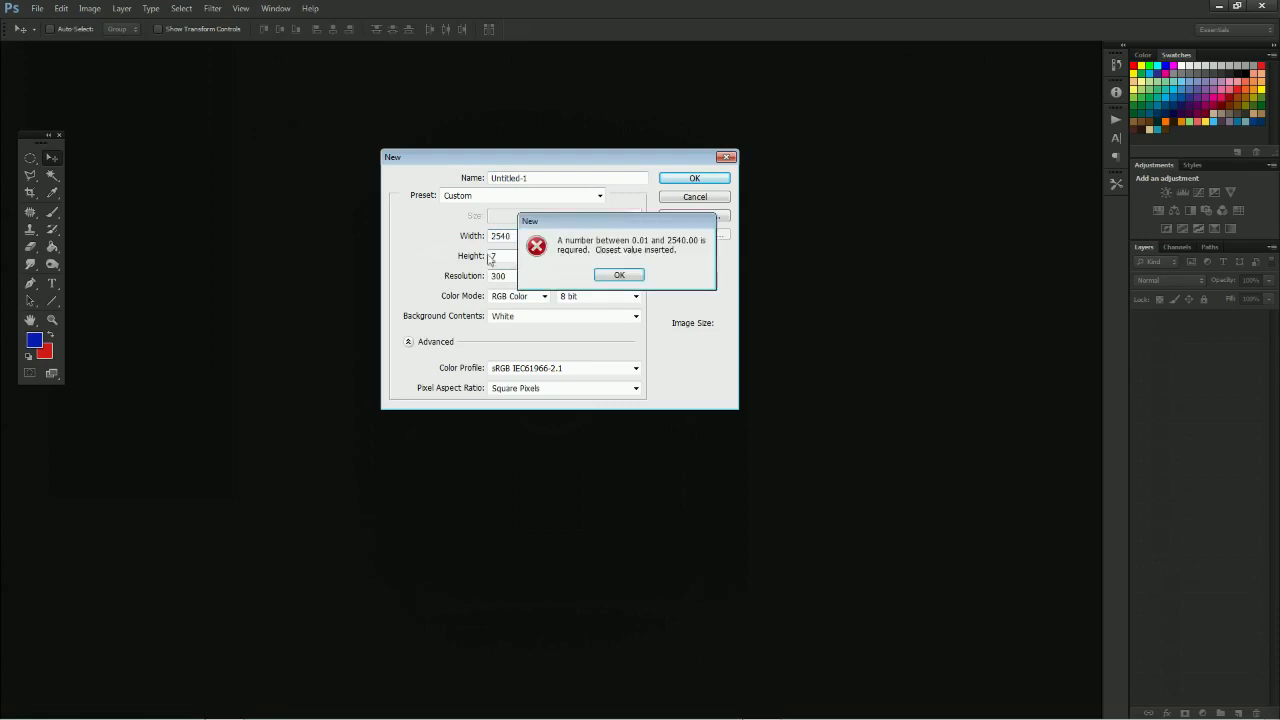
pyautogui.click(619, 275)
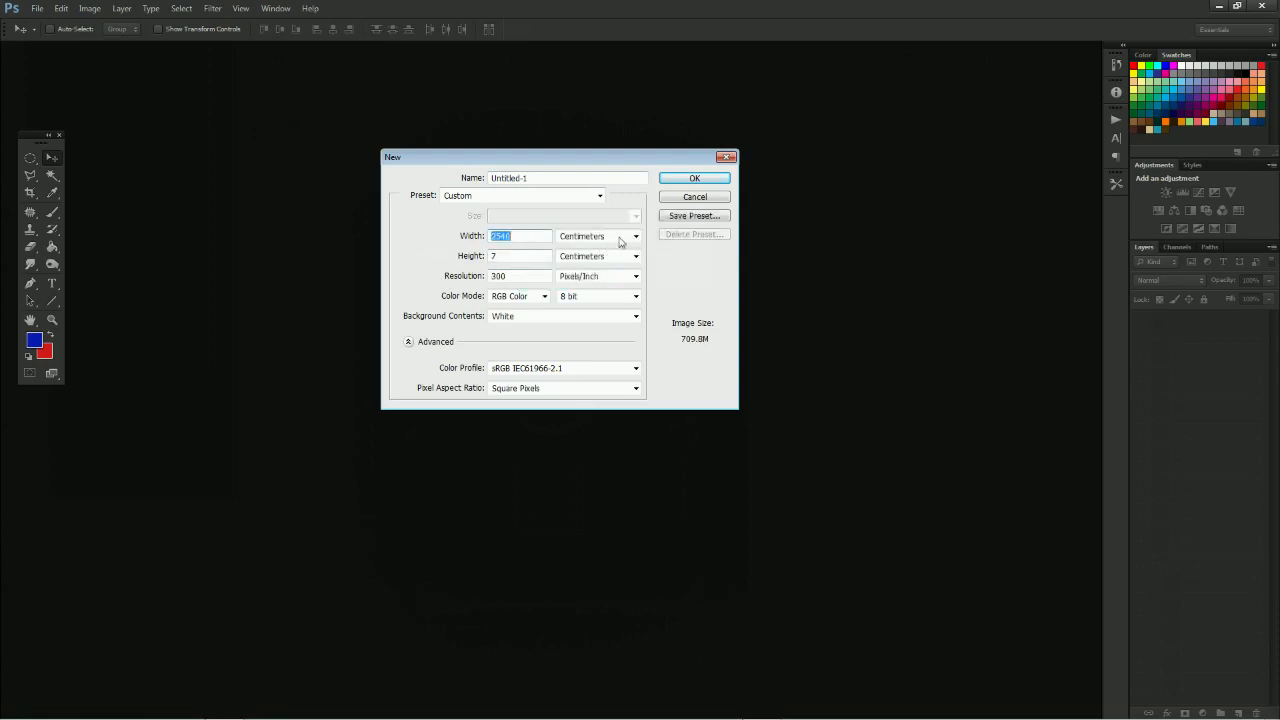
# Switch the new document's units to pixels and set its width to 5910 pixels
pyautogui.click(609, 242)
pyautogui.click(575, 249)
pyautogui.click(634, 257)
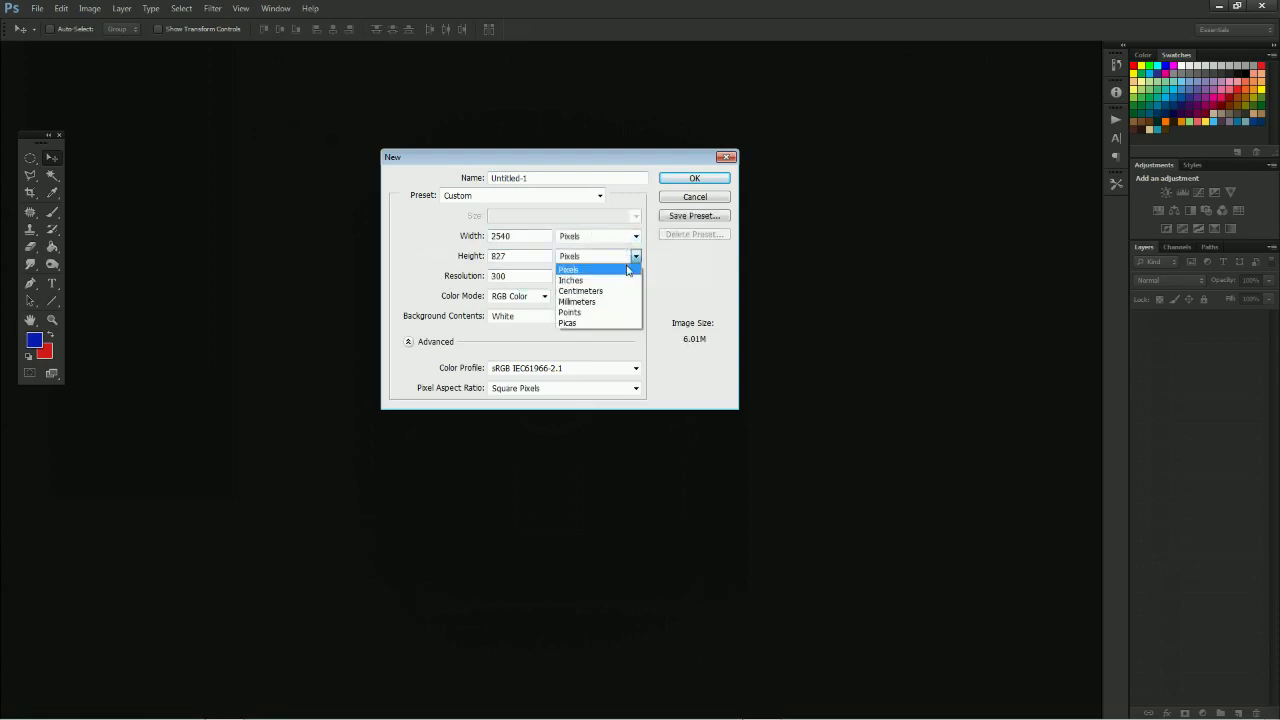
pyautogui.click(531, 237)
pyautogui.moveTo(515, 236); pyautogui.dragTo(453, 230)
pyautogui.write('591')
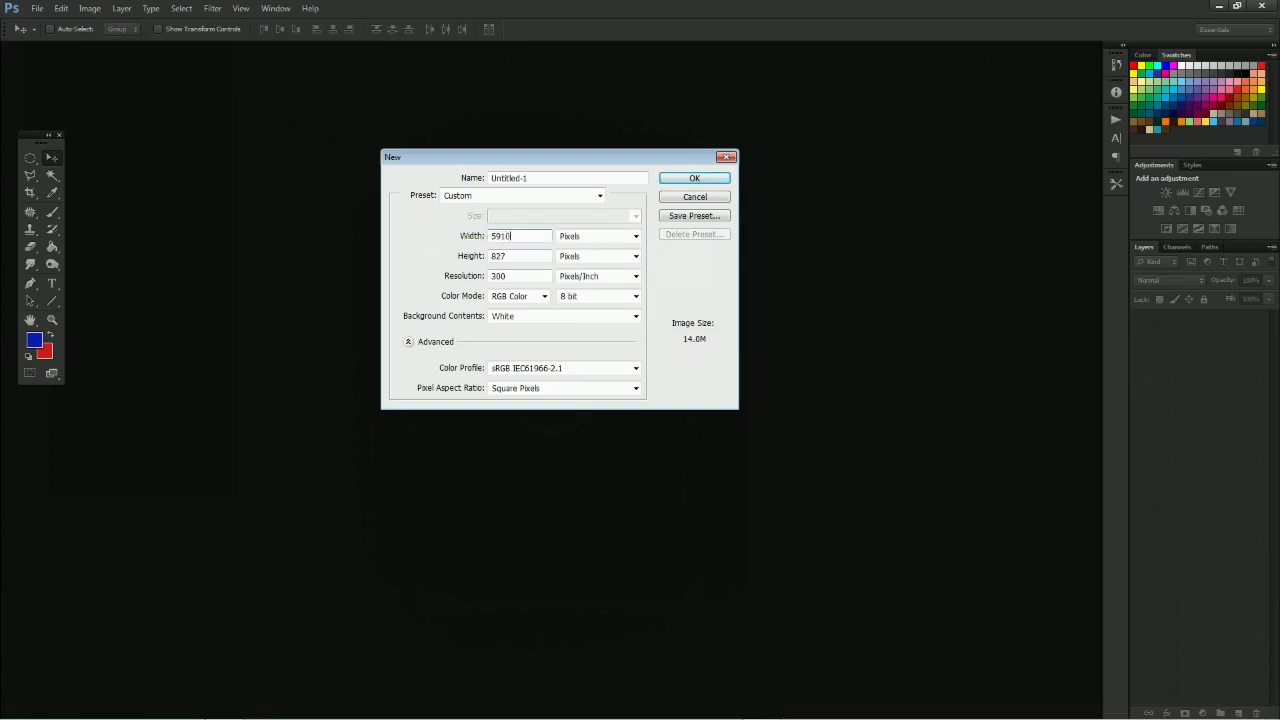
# Set the height to 2481 pixels with a transparent background and create the document
pyautogui.moveTo(522, 255); pyautogui.dragTo(438, 258)
pyautogui.write('2481')
pyautogui.click(532, 316)
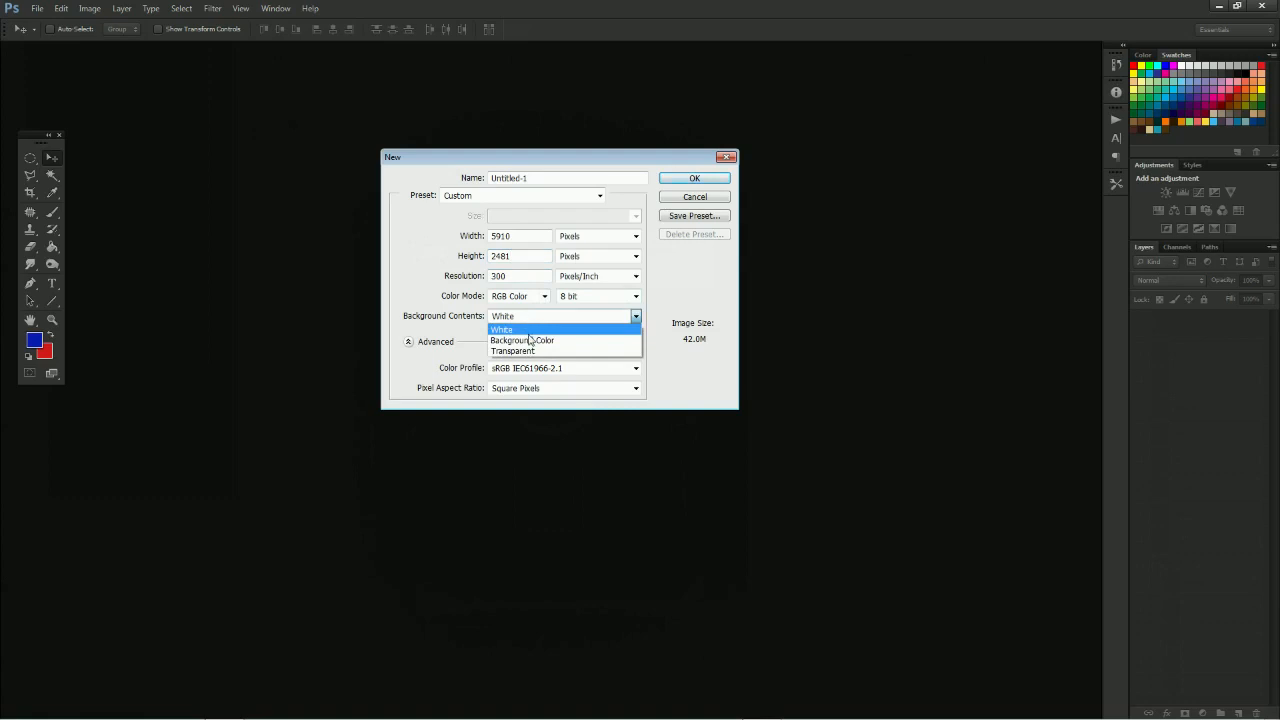
pyautogui.click(515, 351)
pyautogui.click(694, 178)
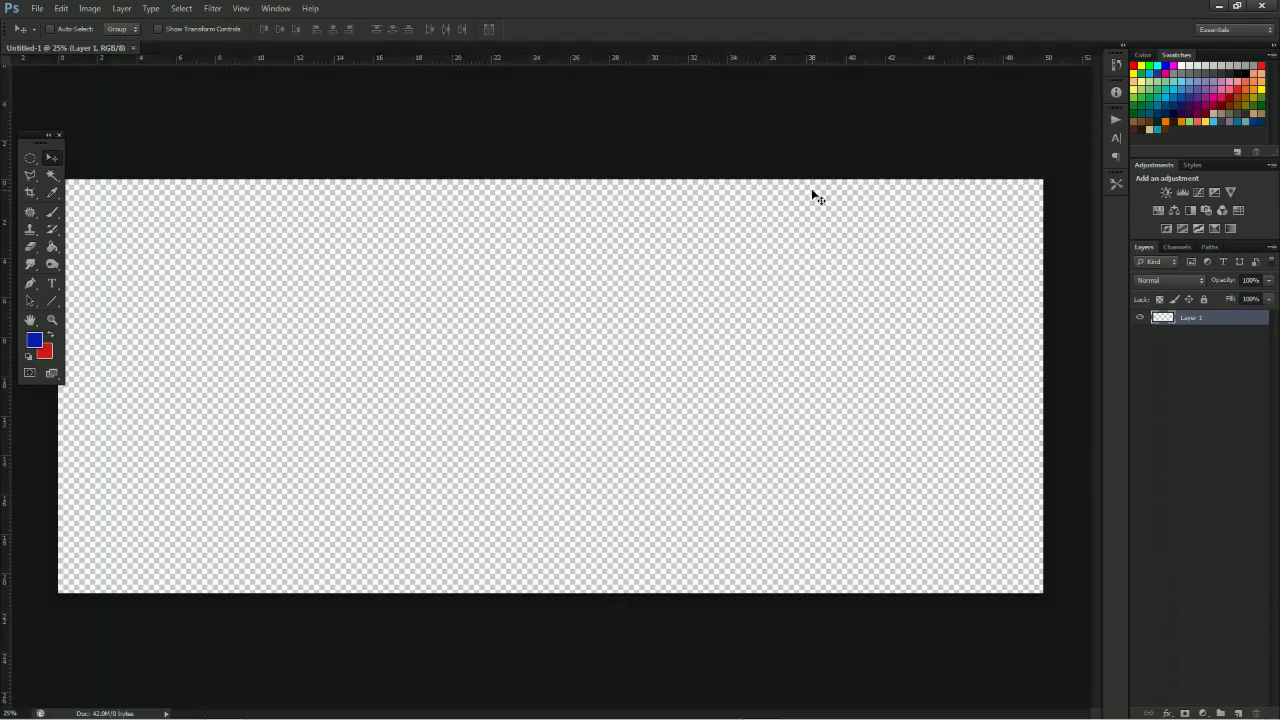
# Switch to Windows Explorer and open the Cards folder under Board-Games, Babylon, Asets on drive F
pyautogui.moveTo(33, 141); pyautogui.dragTo(31, 90)
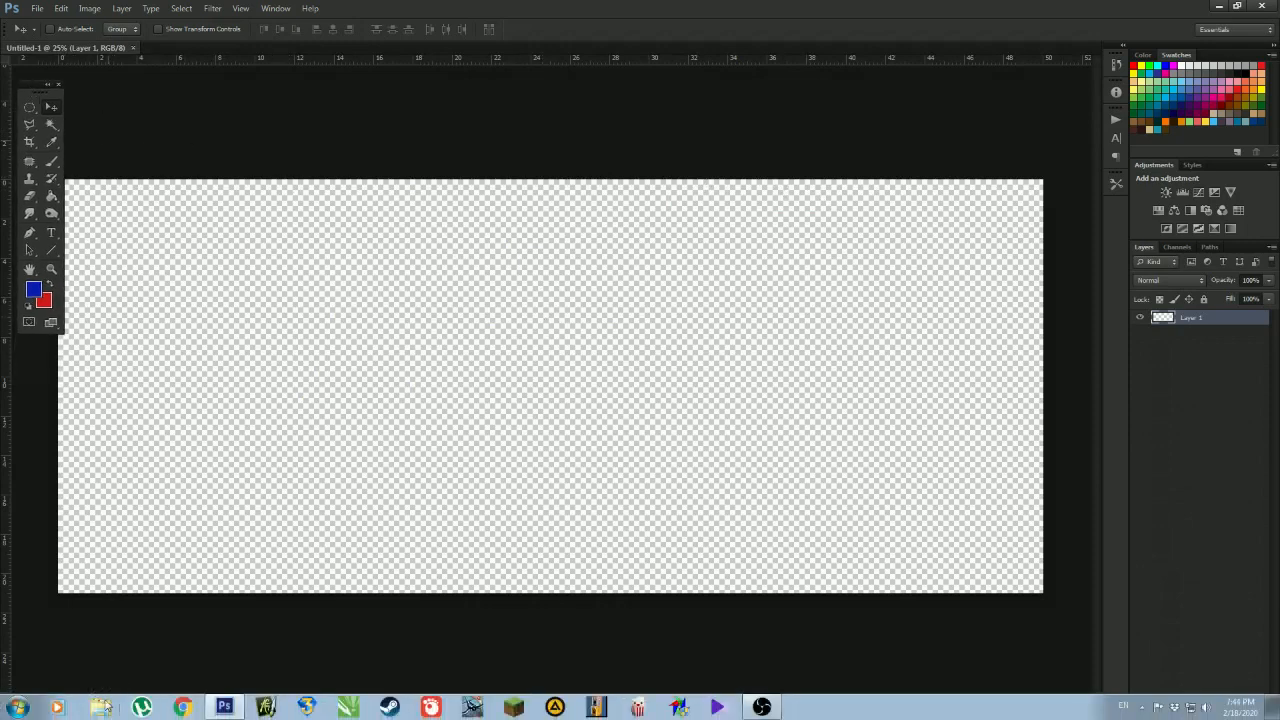
pyautogui.click(102, 707)
pyautogui.click(151, 383)
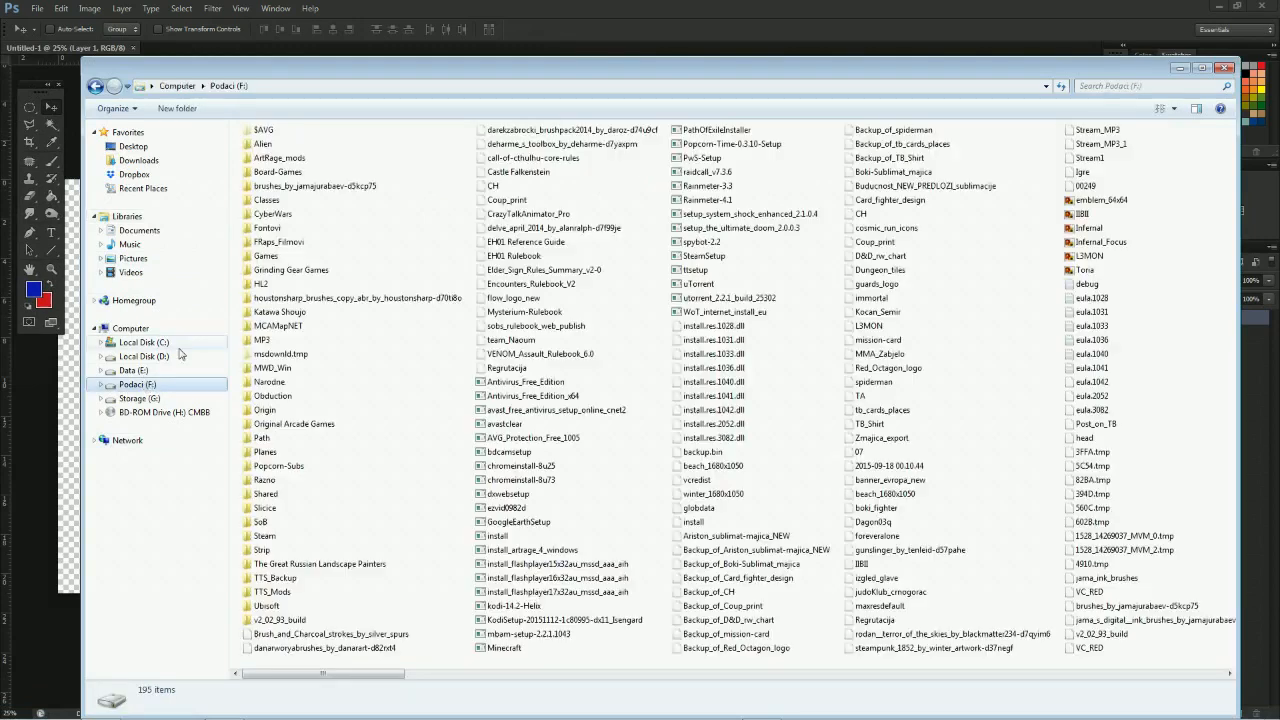
pyautogui.doubleClick(275, 170)
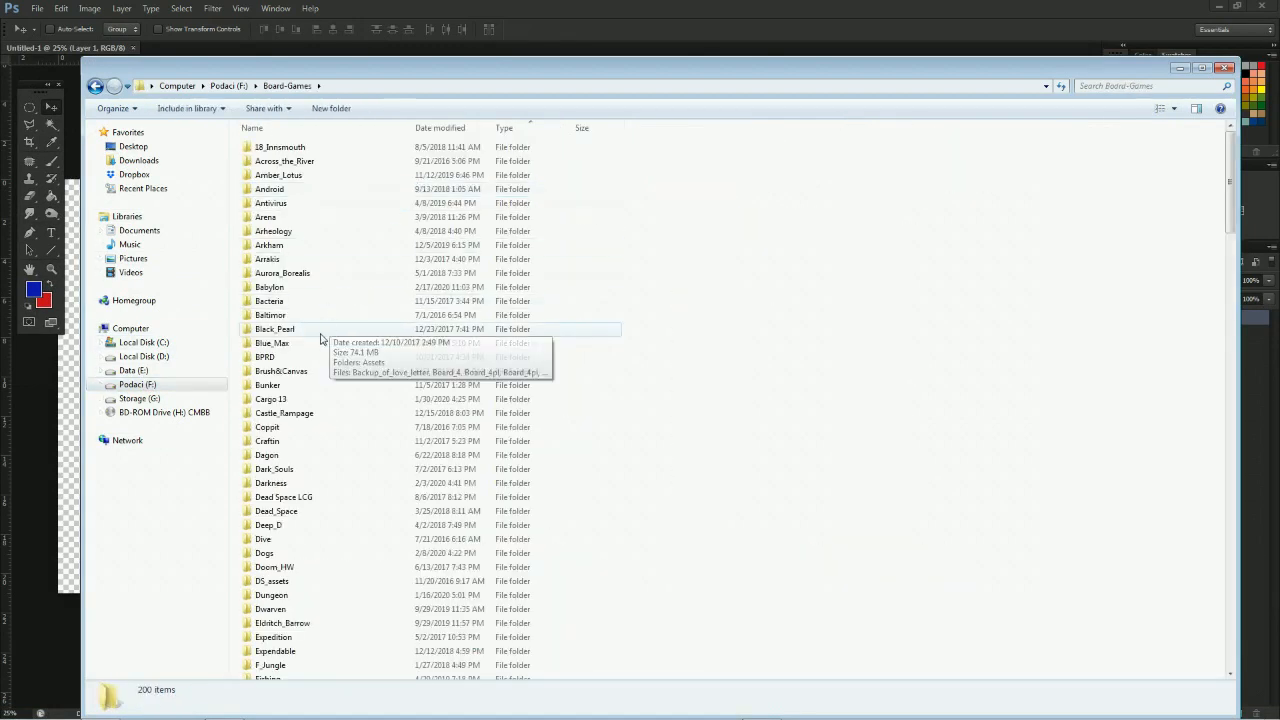
pyautogui.doubleClick(269, 287)
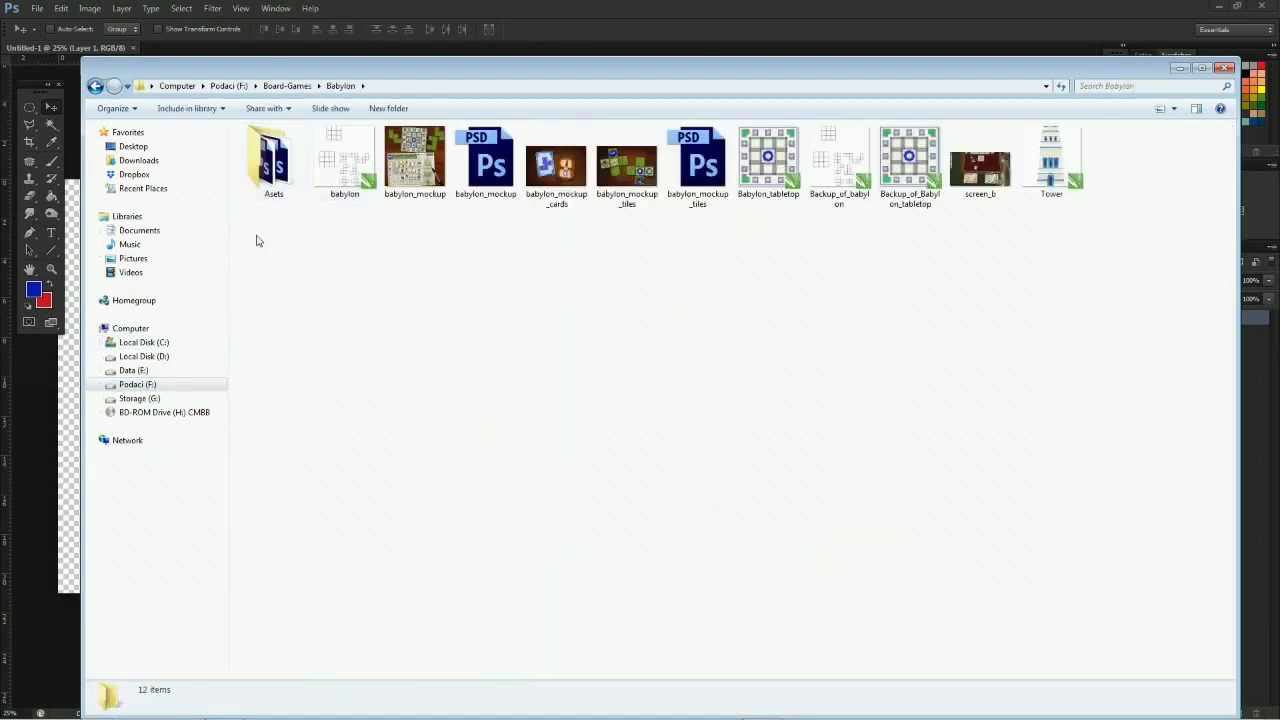
pyautogui.doubleClick(273, 165)
pyautogui.doubleClick(300, 195)
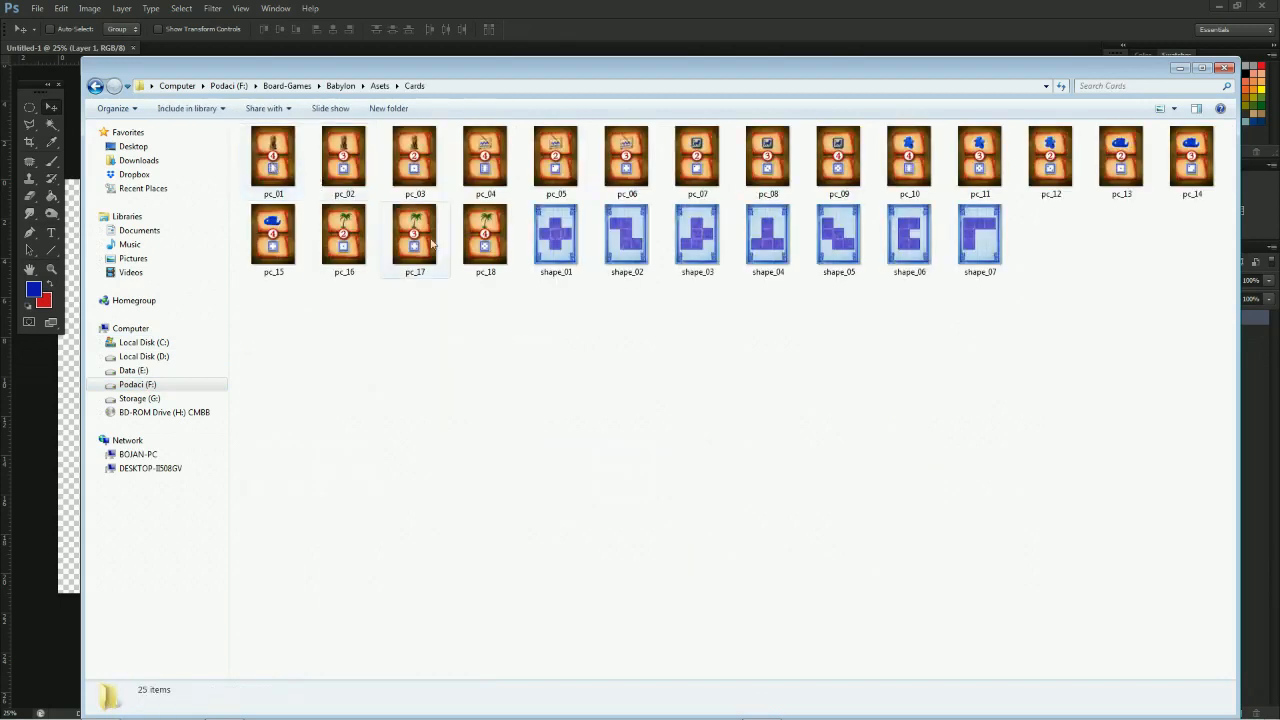
# Place all card images from the Cards folder into the document, putting pc_01 in the canvas's top-left corner
pyautogui.moveTo(236, 123); pyautogui.dragTo(1157, 290)
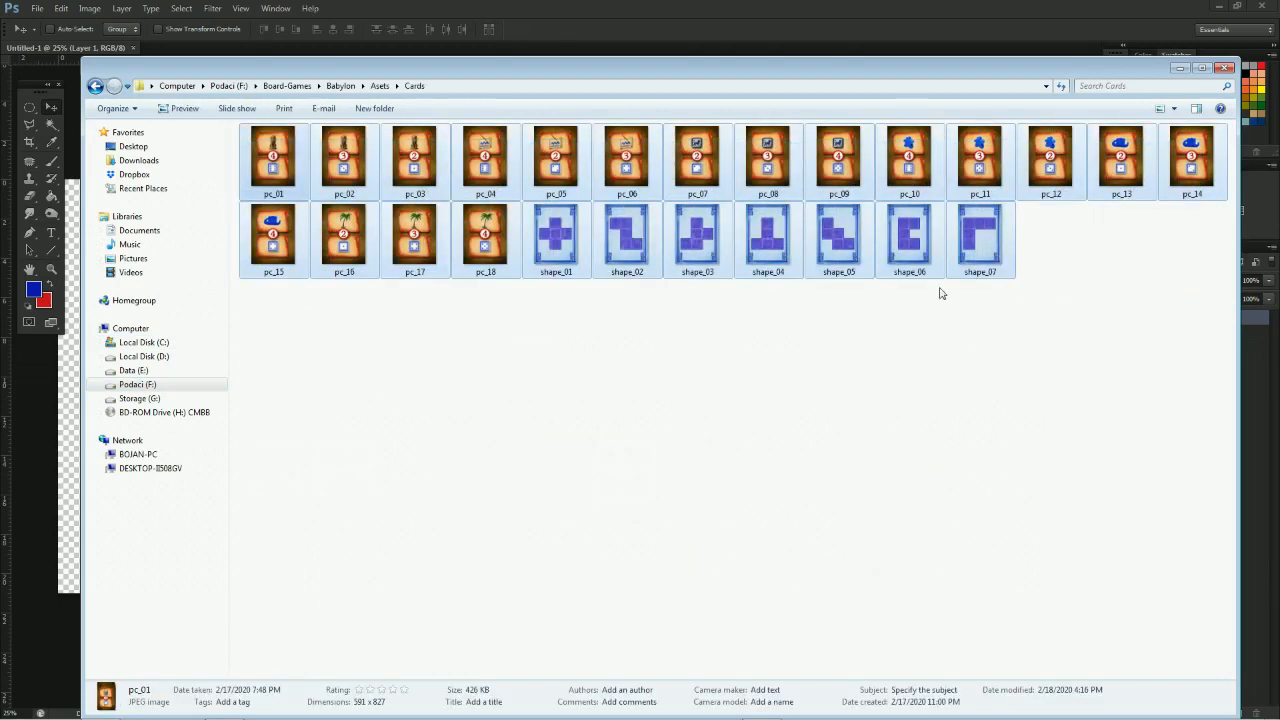
pyautogui.moveTo(241, 205); pyautogui.dragTo(72, 402)
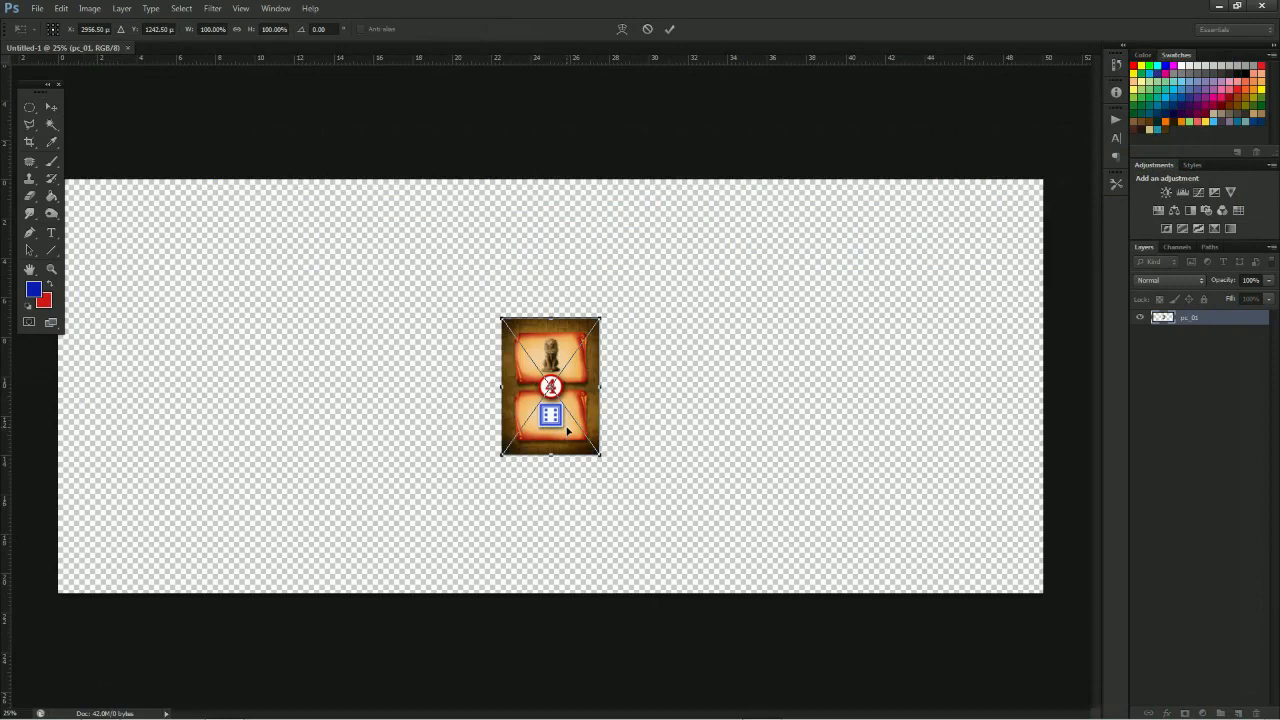
pyautogui.moveTo(566, 430); pyautogui.dragTo(125, 292)
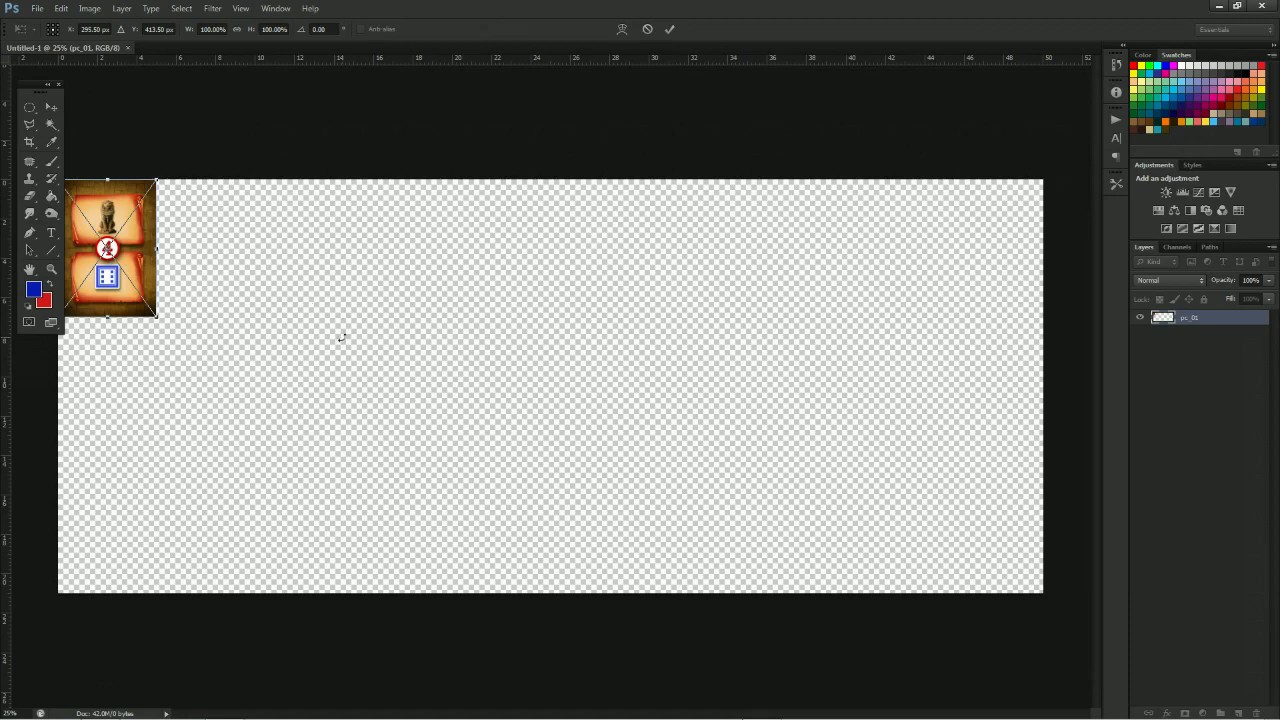
pyautogui.press('Return')
# Position pc_02 to pc_05 edge to edge along the sheet's first row after pc_01
pyautogui.moveTo(540, 420); pyautogui.dragTo(222, 252)
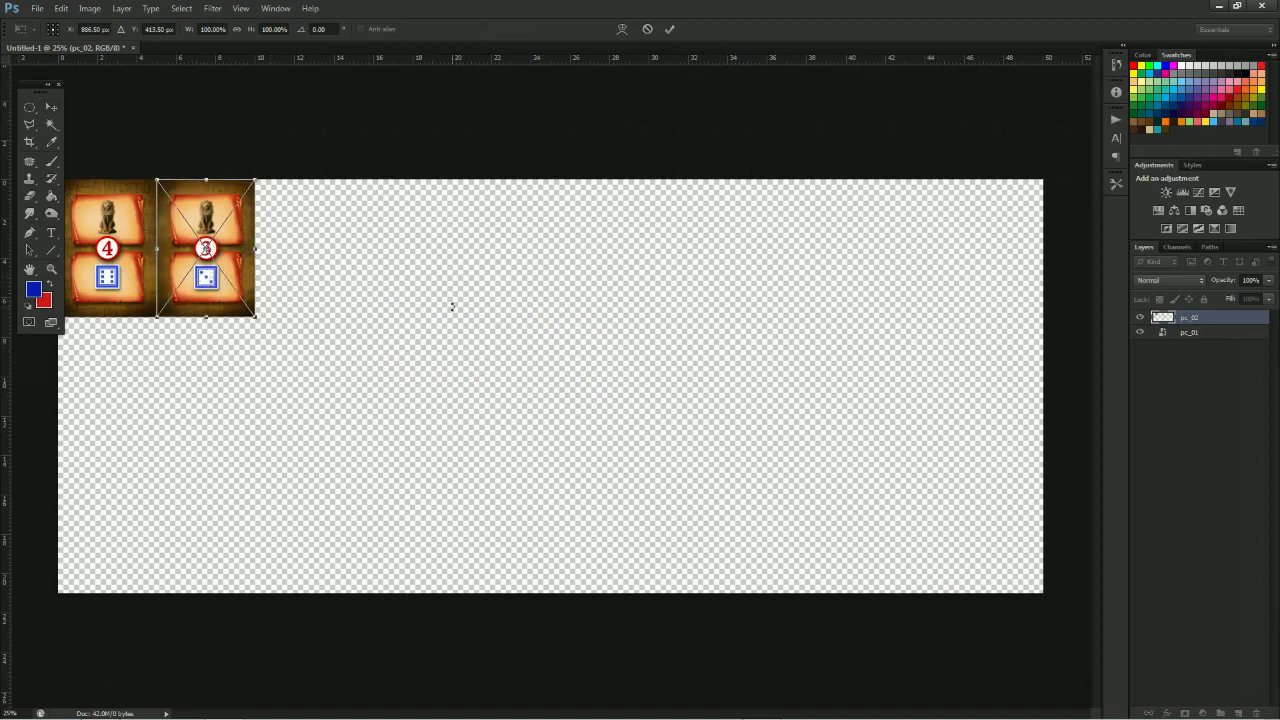
pyautogui.press('Return')
pyautogui.moveTo(545, 425); pyautogui.dragTo(299, 287)
pyautogui.press('Return')
pyautogui.moveTo(561, 440); pyautogui.dragTo(415, 302)
pyautogui.press('Return')
pyautogui.moveTo(557, 416); pyautogui.dragTo(520, 259)
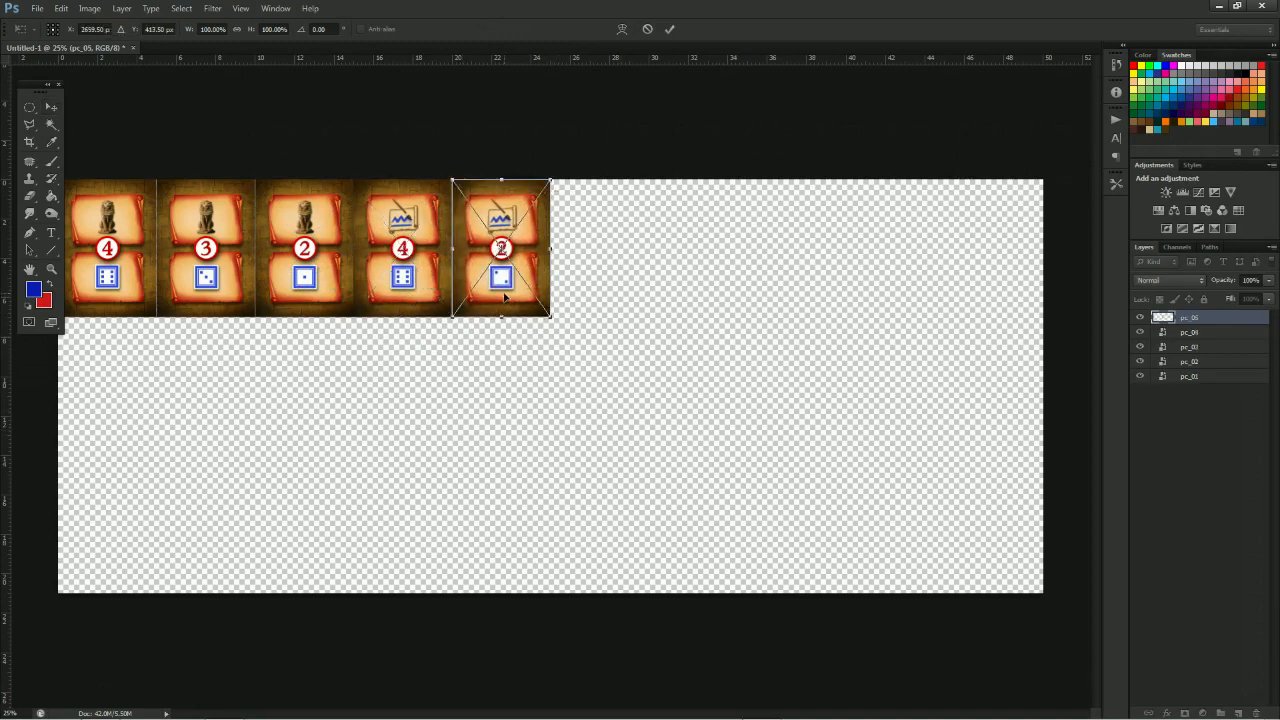
pyautogui.press('Return')
# Complete the sheet's first row by positioning pc_06 to pc_10 edge to edge after pc_05
pyautogui.moveTo(610, 396); pyautogui.dragTo(655, 262)
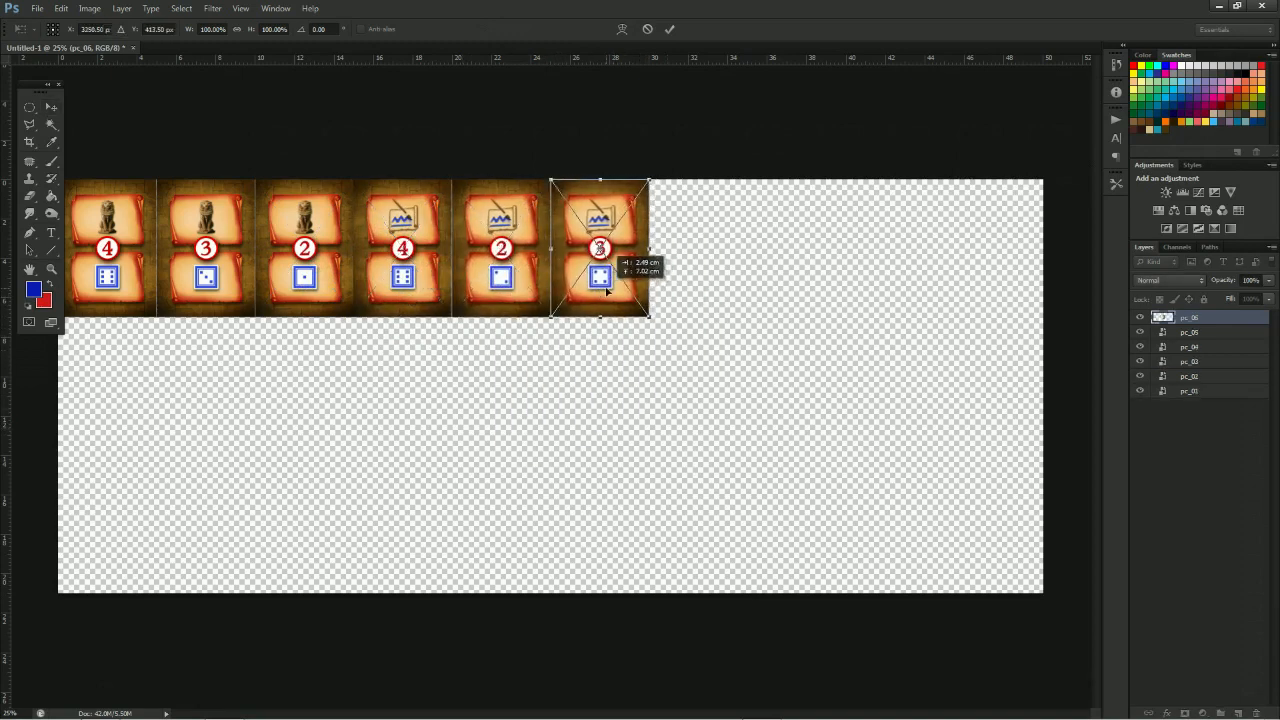
pyautogui.press('Return')
pyautogui.moveTo(561, 433); pyautogui.dragTo(709, 295)
pyautogui.press('Return')
pyautogui.moveTo(554, 428); pyautogui.dragTo(805, 292)
pyautogui.press('Return')
pyautogui.moveTo(556, 430); pyautogui.dragTo(894, 272)
pyautogui.press('Return')
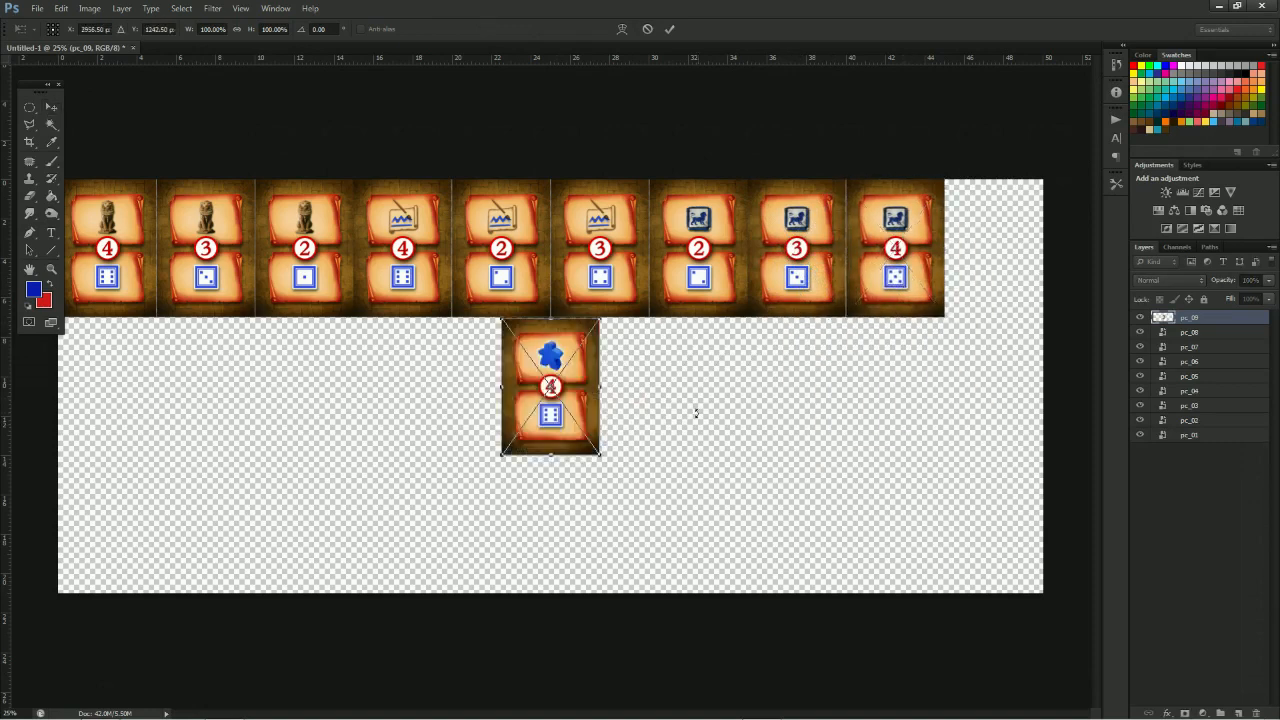
pyautogui.moveTo(562, 437); pyautogui.dragTo(993, 272)
pyautogui.press('Return')
# Start the sheet's second row by positioning pc_11 to pc_14 edge to edge from the canvas's left edge
pyautogui.moveTo(554, 436); pyautogui.dragTo(105, 428)
pyautogui.press('Return')
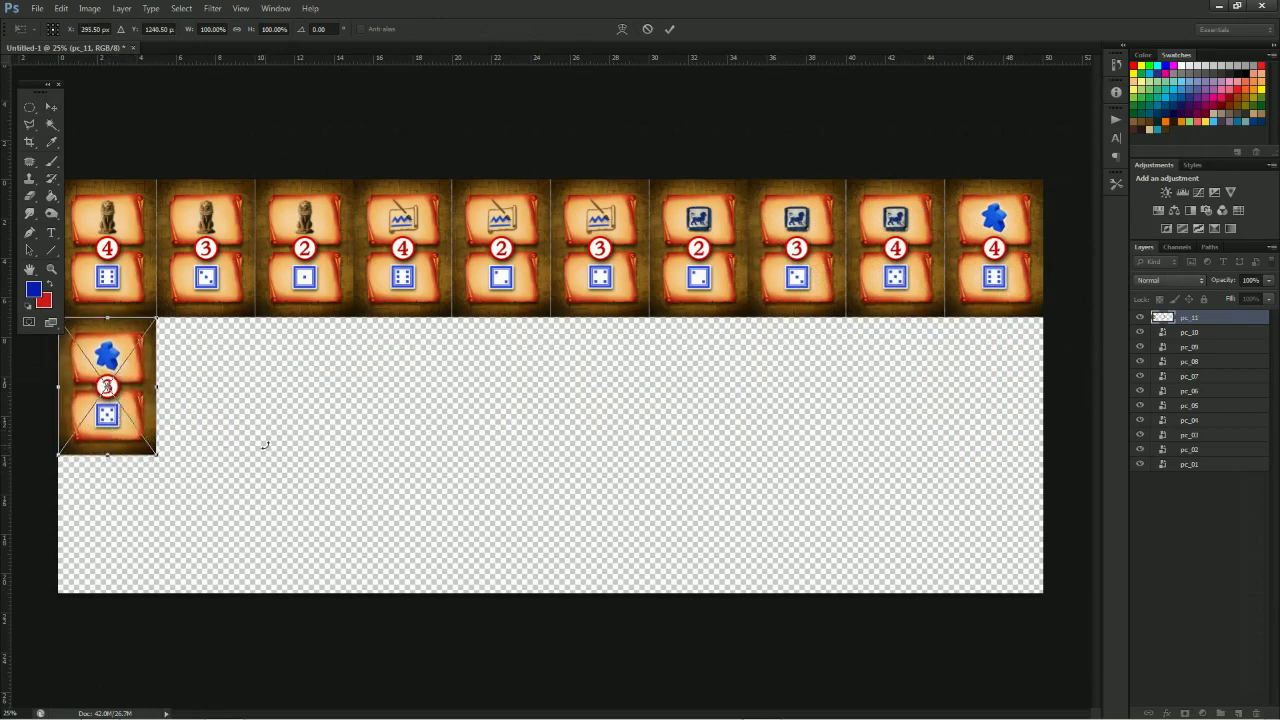
pyautogui.moveTo(520, 447); pyautogui.dragTo(175, 446)
pyautogui.press('Return')
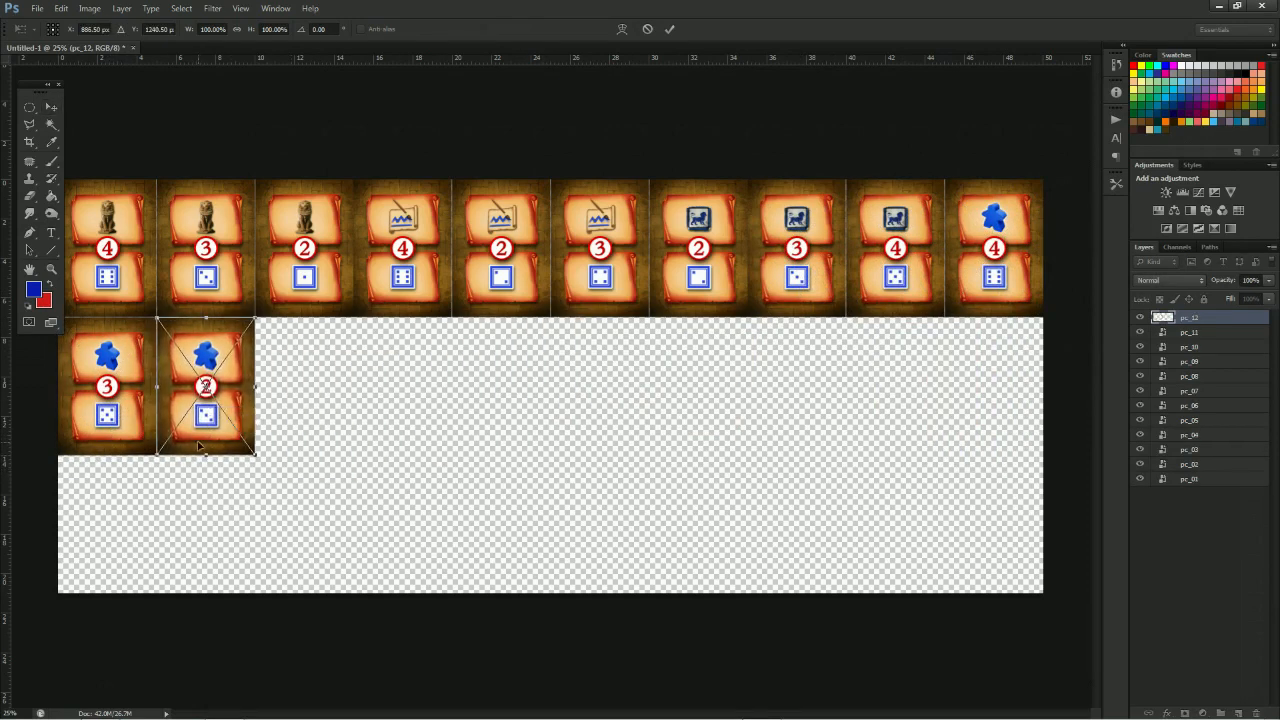
pyautogui.moveTo(535, 438); pyautogui.dragTo(308, 431)
pyautogui.press('Return')
pyautogui.moveTo(555, 432); pyautogui.dragTo(420, 437)
pyautogui.press('Return')
# Continue the second row by positioning pc_15 to pc_18 edge to edge after pc_14
pyautogui.moveTo(559, 450); pyautogui.dragTo(741, 444)
pyautogui.press('Return')
pyautogui.press('Return')
pyautogui.press('Return')
pyautogui.moveTo(580, 421); pyautogui.dragTo(829, 420)
pyautogui.press('Return')
# Fill the last two places of the second row with shape_01 and shape_02
pyautogui.moveTo(566, 446); pyautogui.dragTo(905, 432)
pyautogui.press('Return')
pyautogui.moveTo(585, 440); pyautogui.dragTo(985, 430)
pyautogui.press('Return')
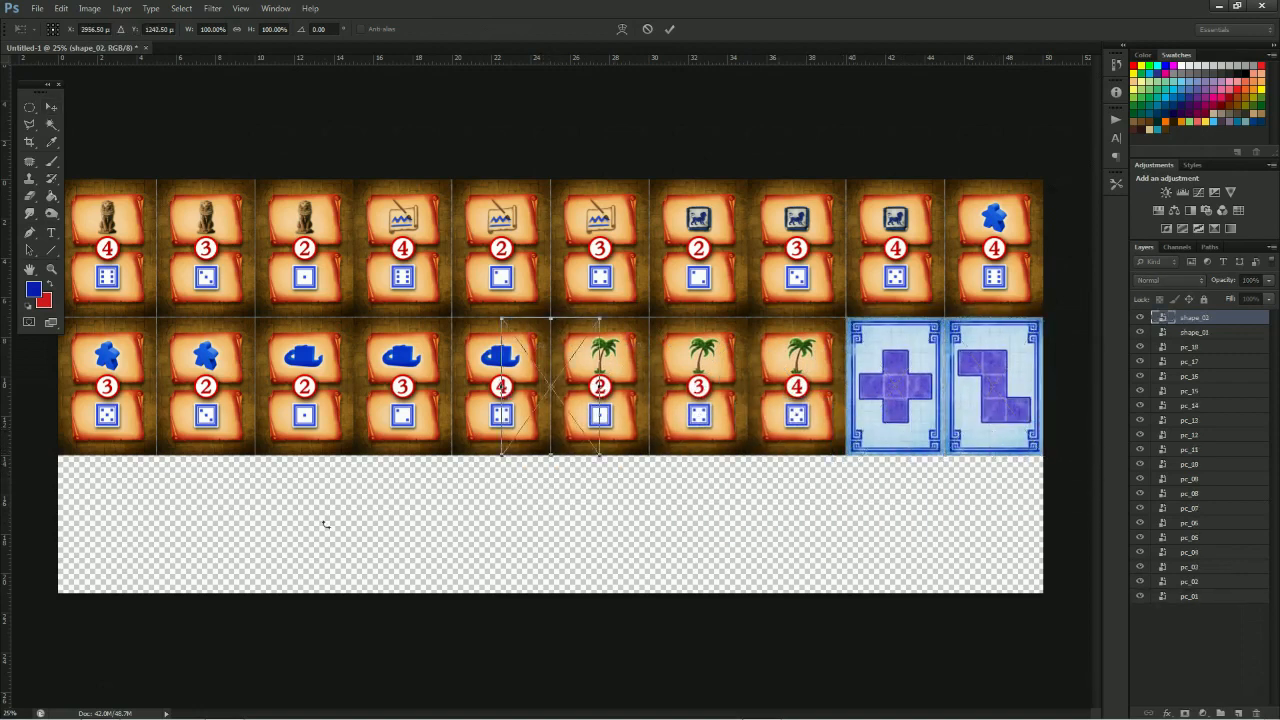
# Position shape_03 to shape_07 edge to edge in the sheet's third row, starting at the canvas's left edge
pyautogui.moveTo(558, 445); pyautogui.dragTo(69, 595)
pyautogui.press('Return')
pyautogui.moveTo(533, 445); pyautogui.dragTo(197, 512)
pyautogui.press('Return')
pyautogui.moveTo(545, 425); pyautogui.dragTo(309, 540)
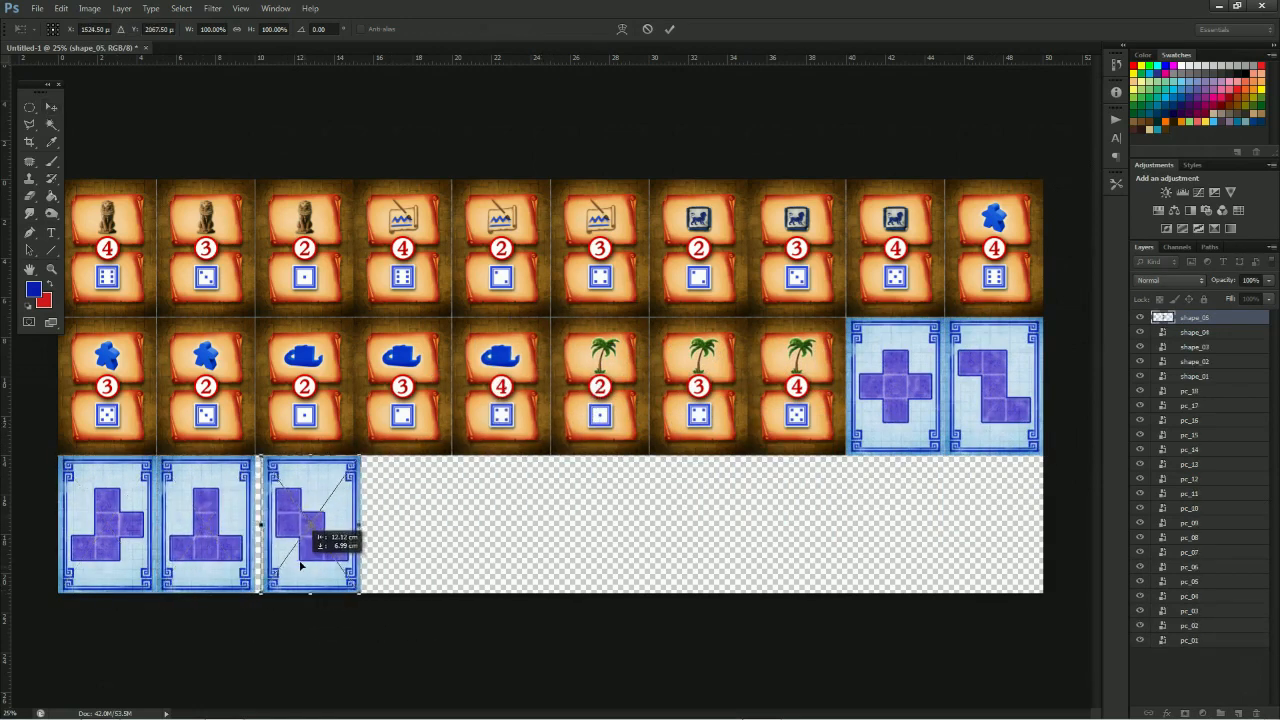
pyautogui.press('Return')
pyautogui.moveTo(547, 453); pyautogui.dragTo(401, 576)
pyautogui.press('Return')
pyautogui.moveTo(556, 432); pyautogui.dragTo(508, 570)
pyautogui.press('Return')
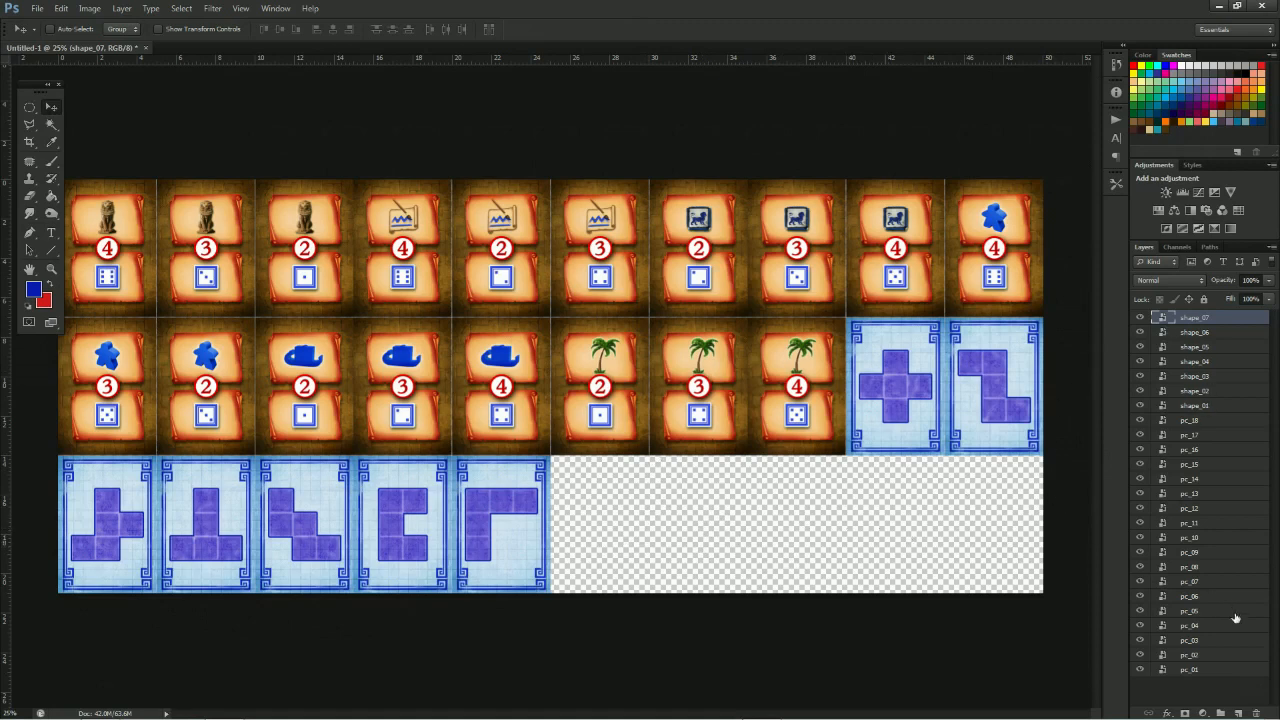
# Create a new empty layer and move it below pc_01 at the bottom of the layer stack
pyautogui.click(1213, 674)
pyautogui.click(1238, 712)
pyautogui.moveTo(1217, 674); pyautogui.dragTo(1211, 698)
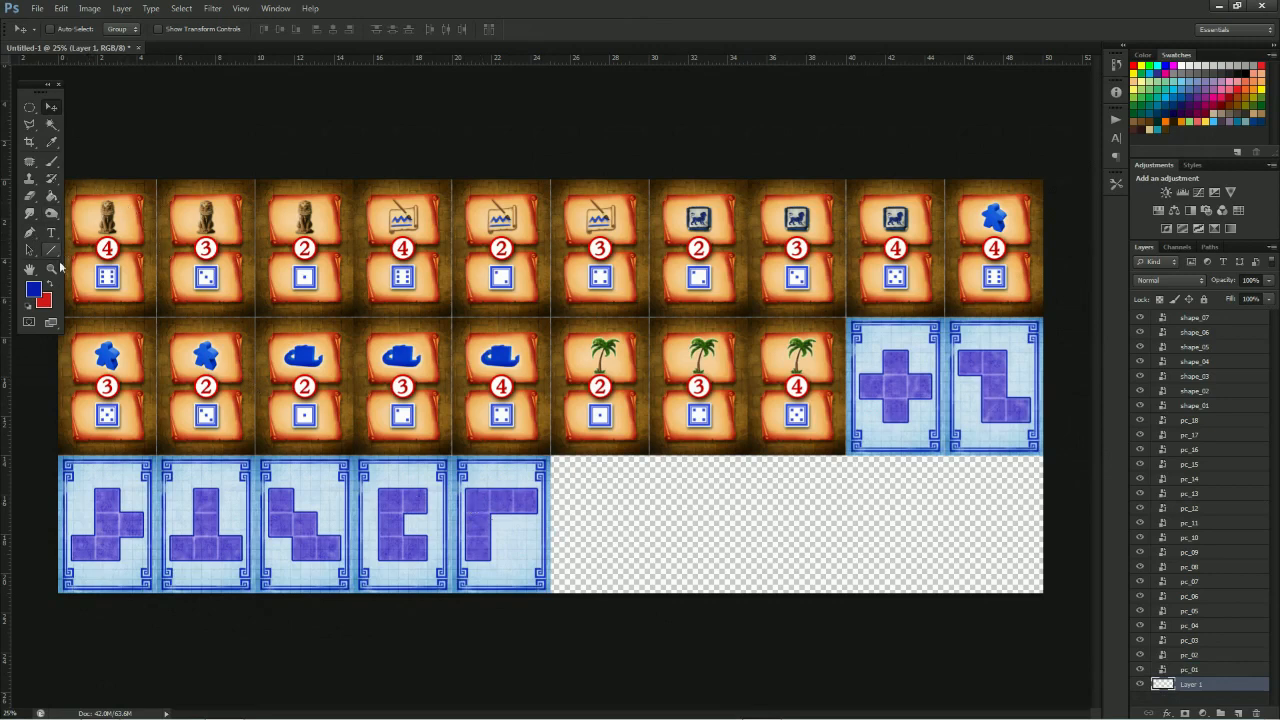
# Set the foreground color to black (000000) and fill the new bottom layer with it using the Paint Bucket
pyautogui.click(38, 291)
pyautogui.moveTo(985, 570); pyautogui.dragTo(1057, 642)
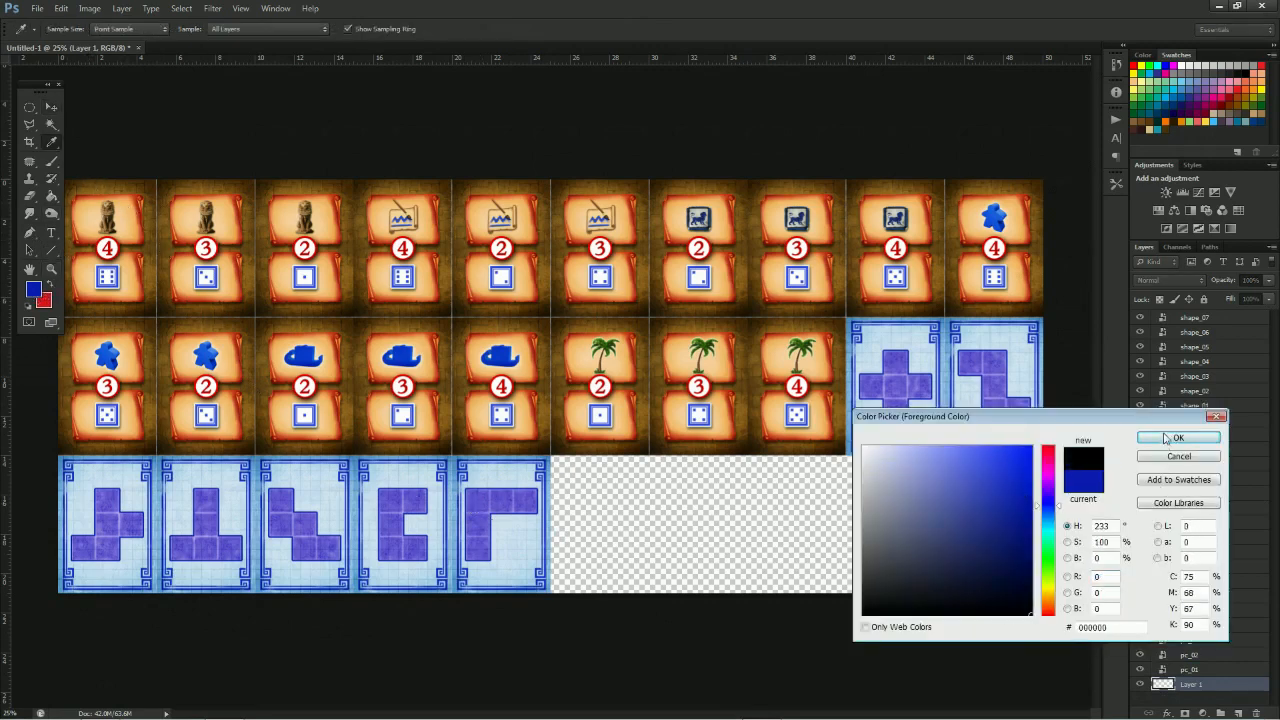
pyautogui.click(1164, 440)
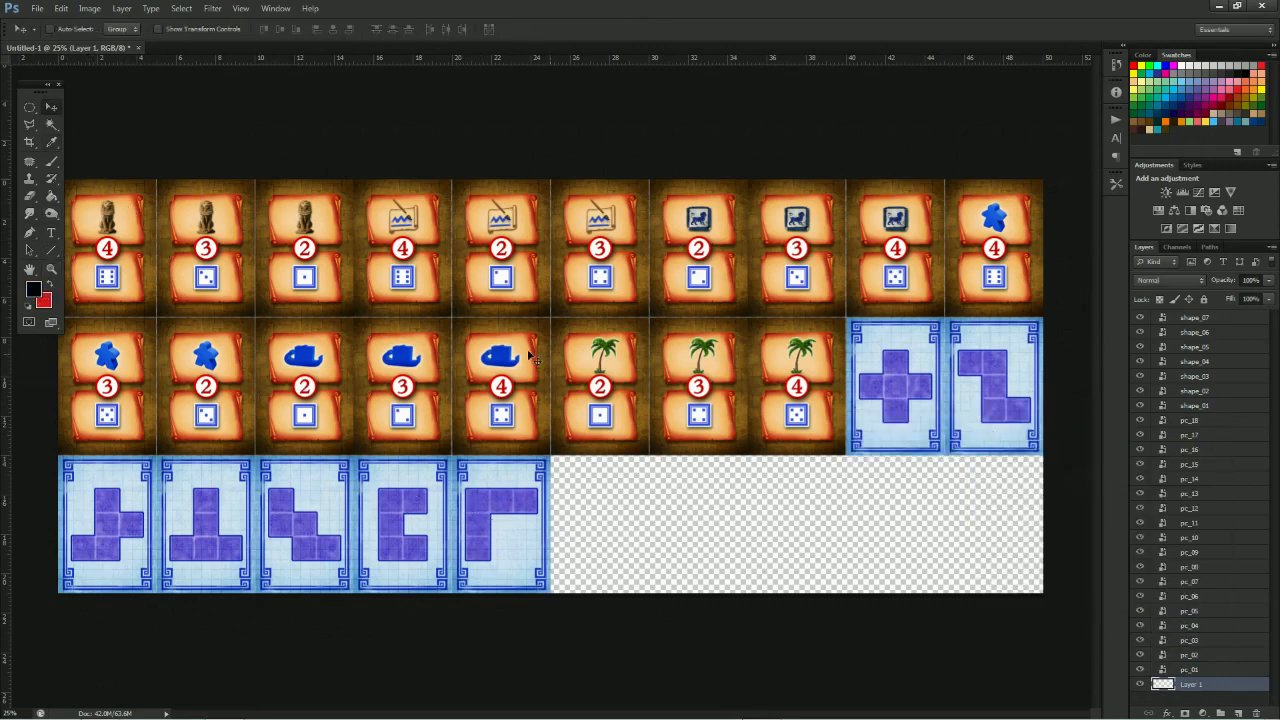
pyautogui.click(51, 196)
pyautogui.click(600, 500)
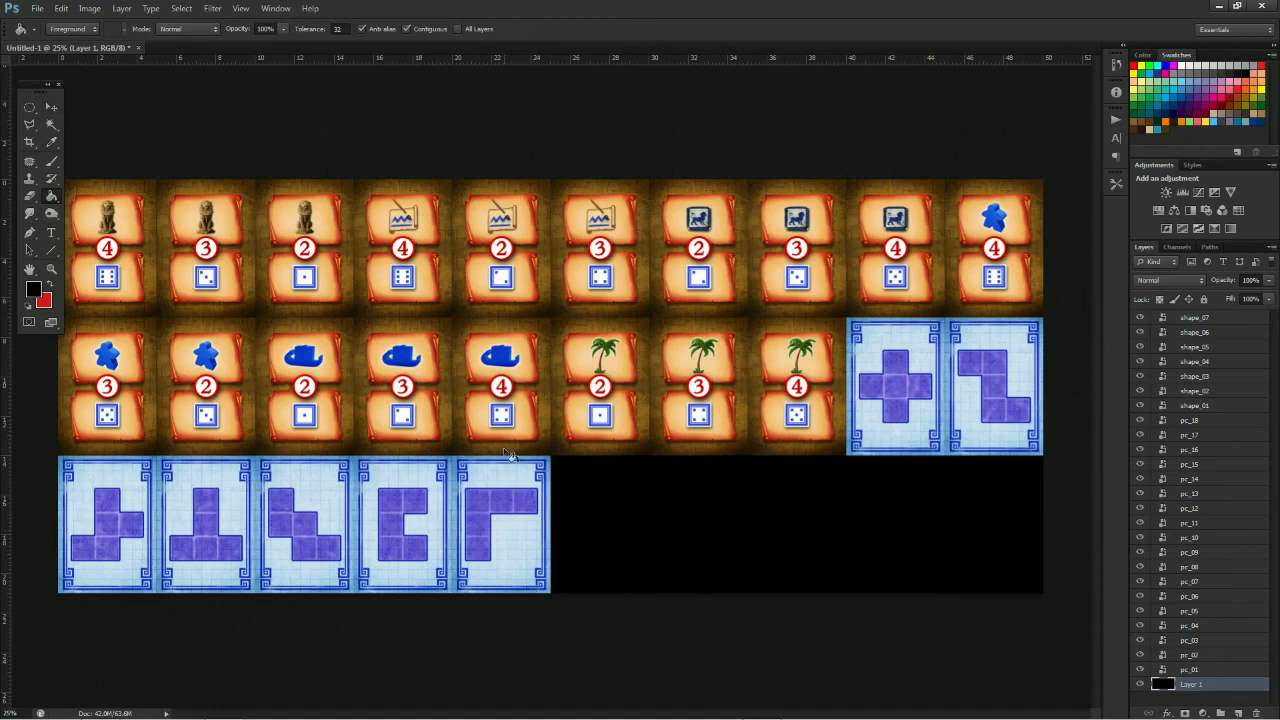
pyautogui.click(51, 107)
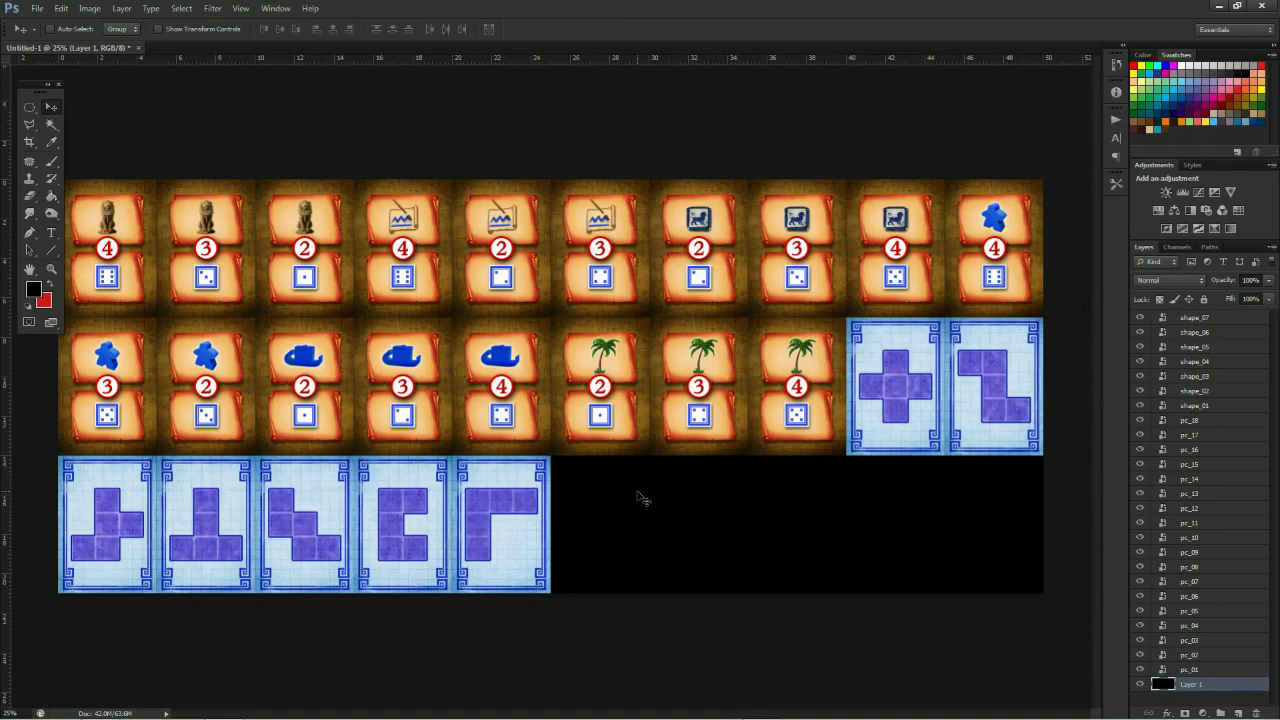
# Start saving the card sheet as a new file and browse to the Board-Games/Babylon/Asets folder
pyautogui.click(38, 9)
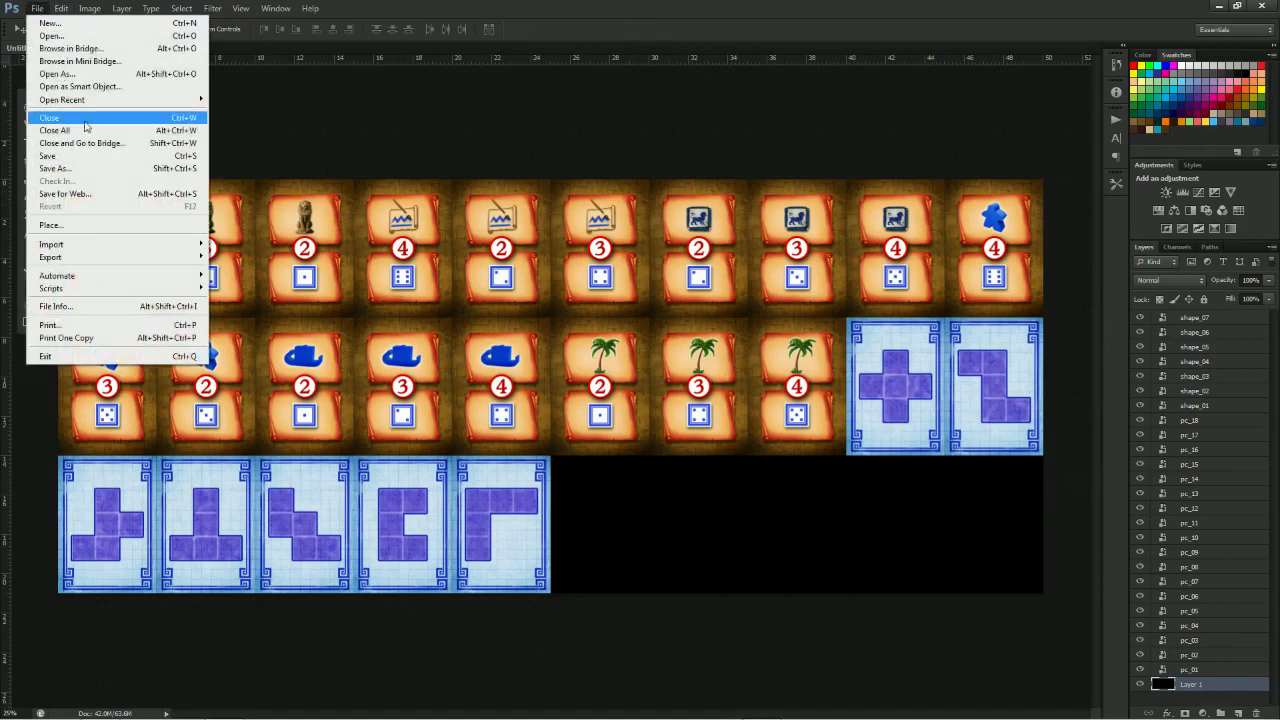
pyautogui.click(55, 168)
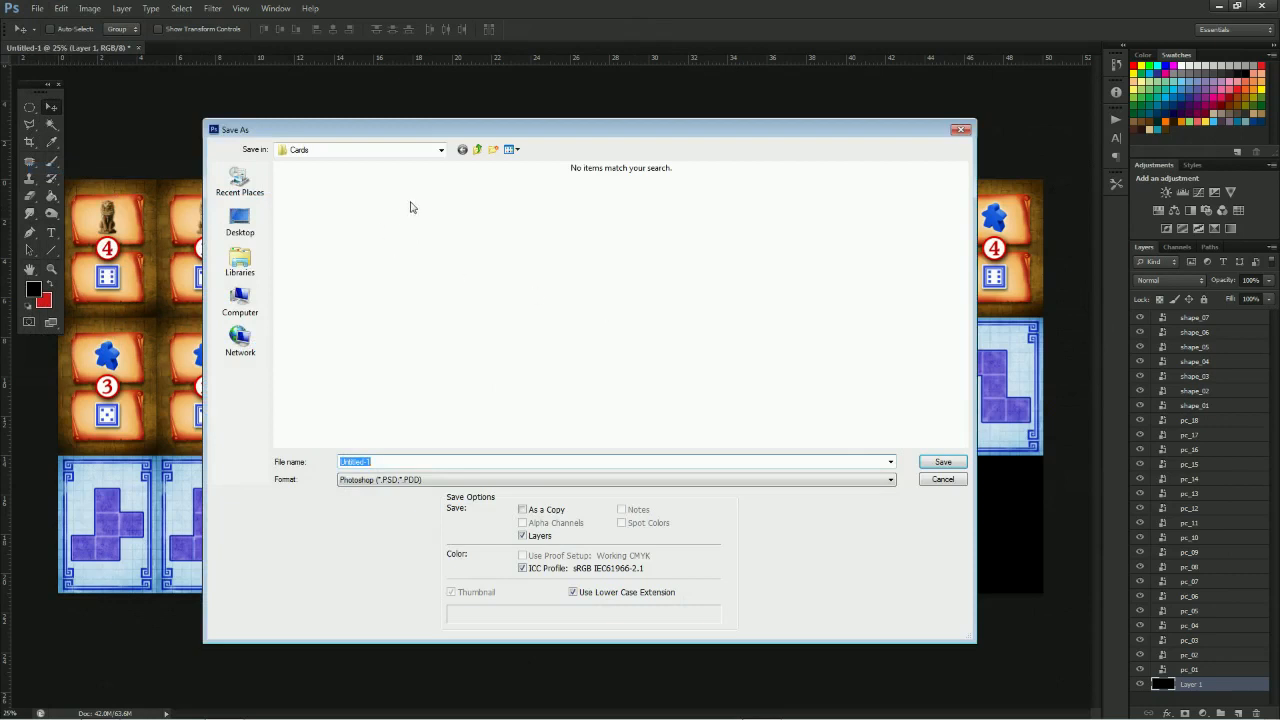
pyautogui.click(441, 149)
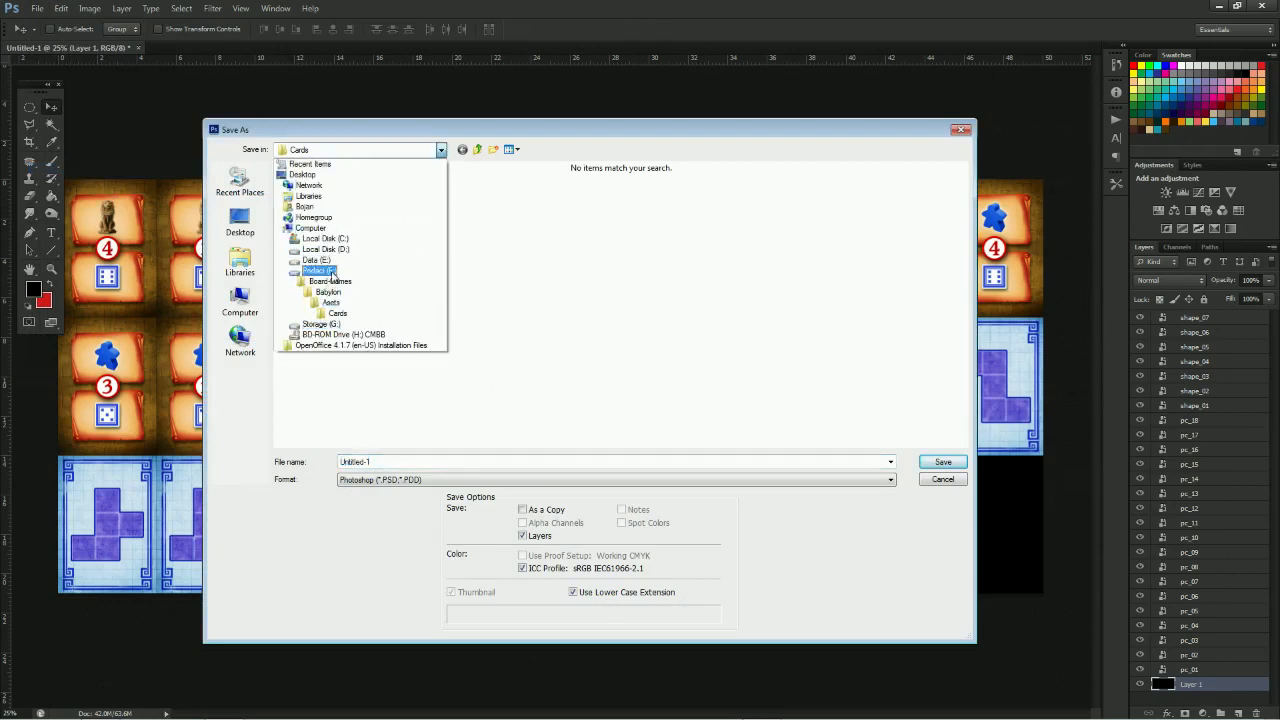
pyautogui.click(331, 273)
pyautogui.doubleClick(330, 218)
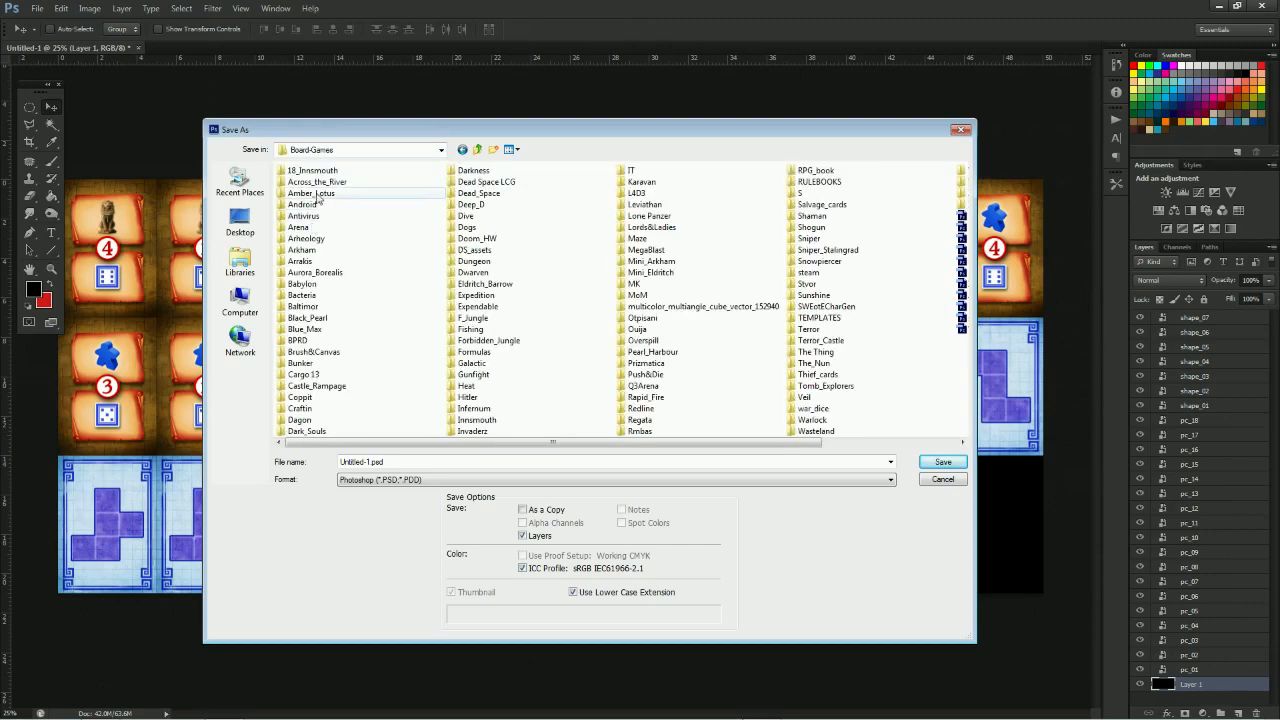
pyautogui.doubleClick(302, 284)
pyautogui.click(312, 207)
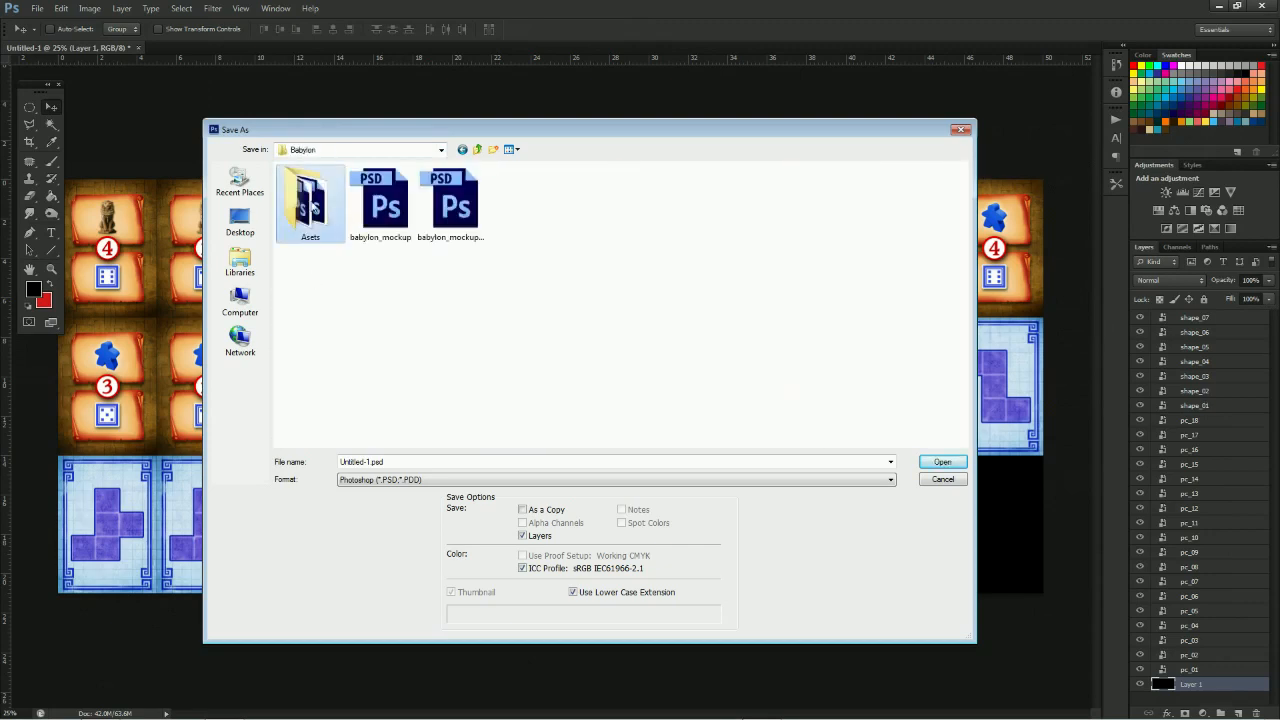
pyautogui.doubleClick(313, 207)
# Save the sheet in Photoshop format as main_deck with maximum compatibility on, and close it
pyautogui.doubleClick(400, 461)
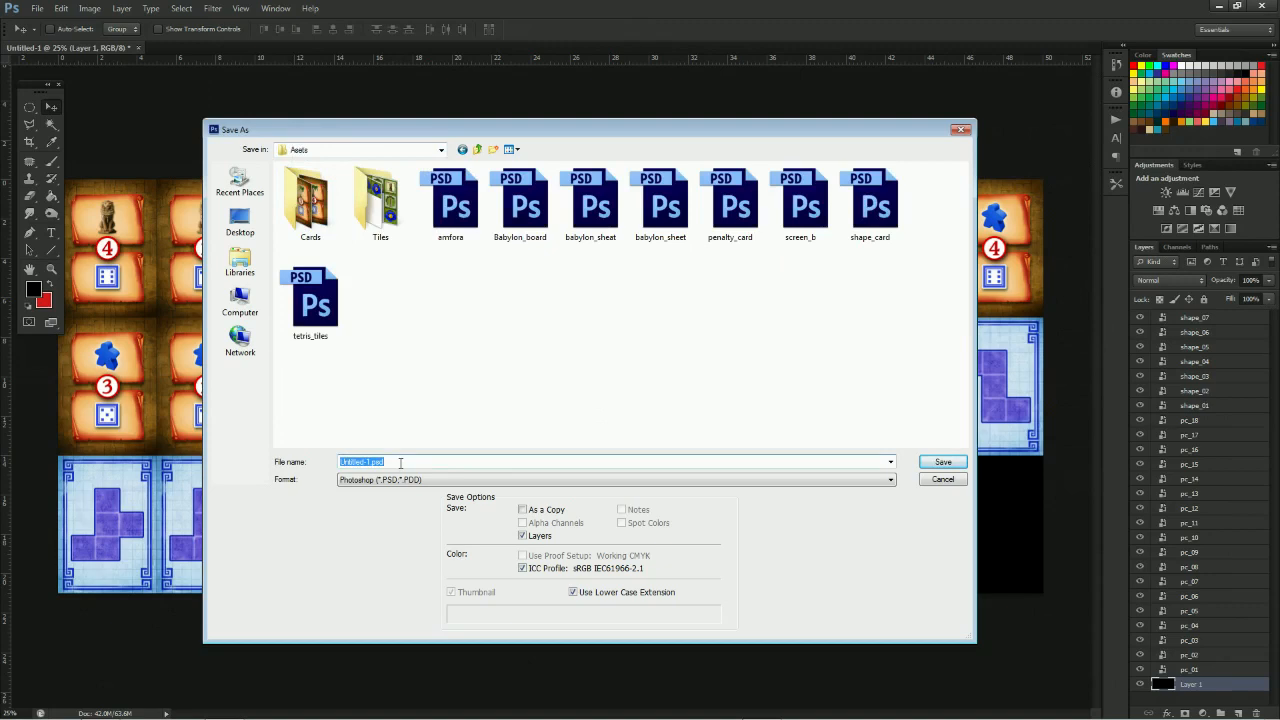
pyautogui.write('main_deck')
pyautogui.click(934, 462)
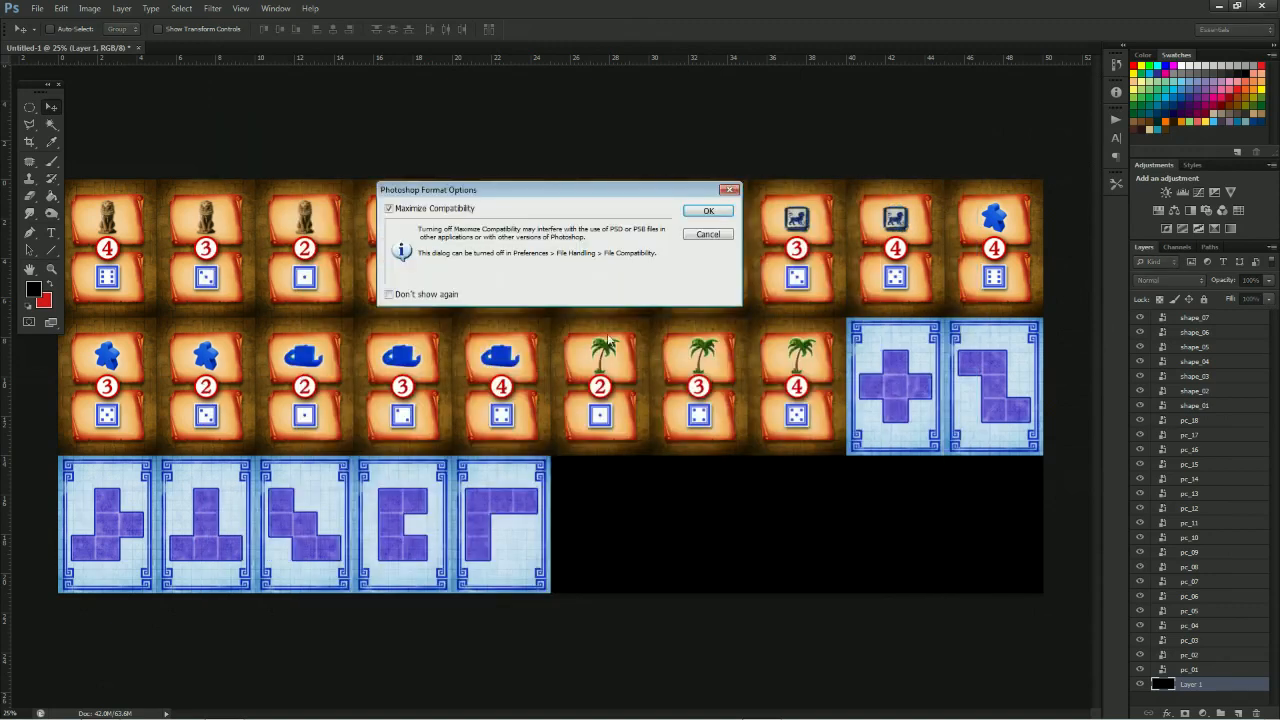
pyautogui.click(693, 226)
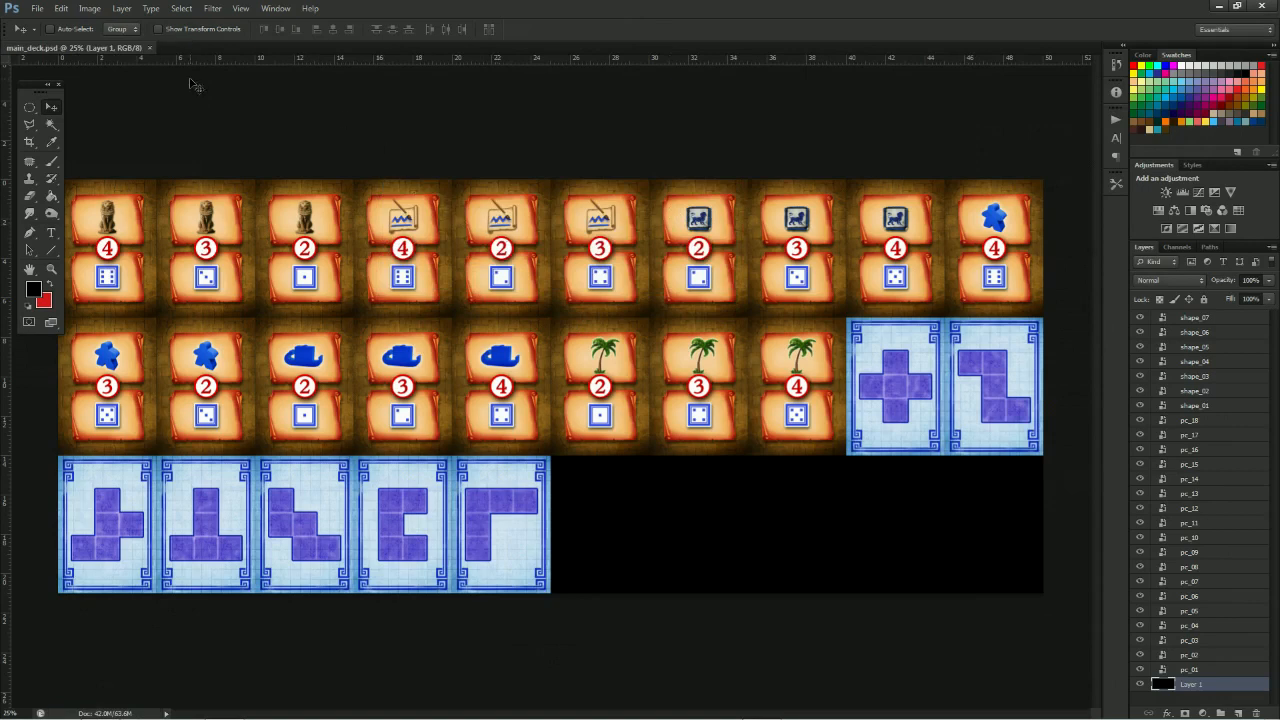
pyautogui.click(150, 48)
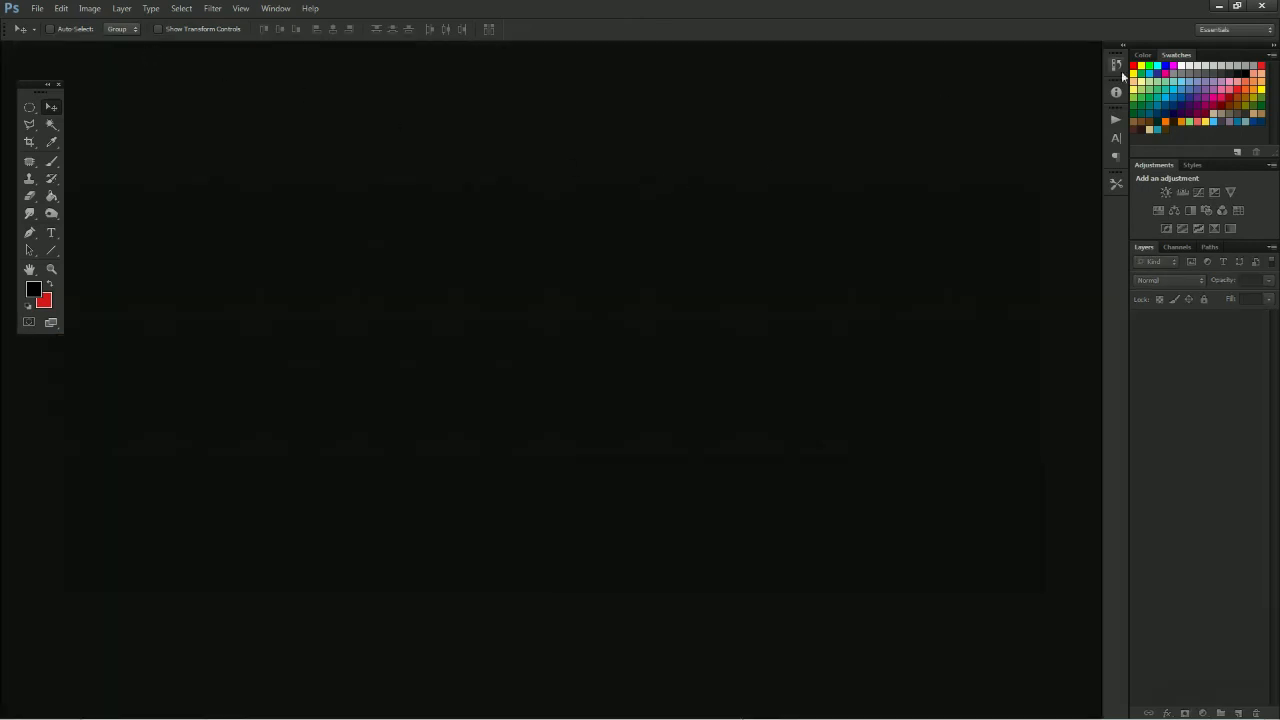
pyautogui.click(1274, 10)
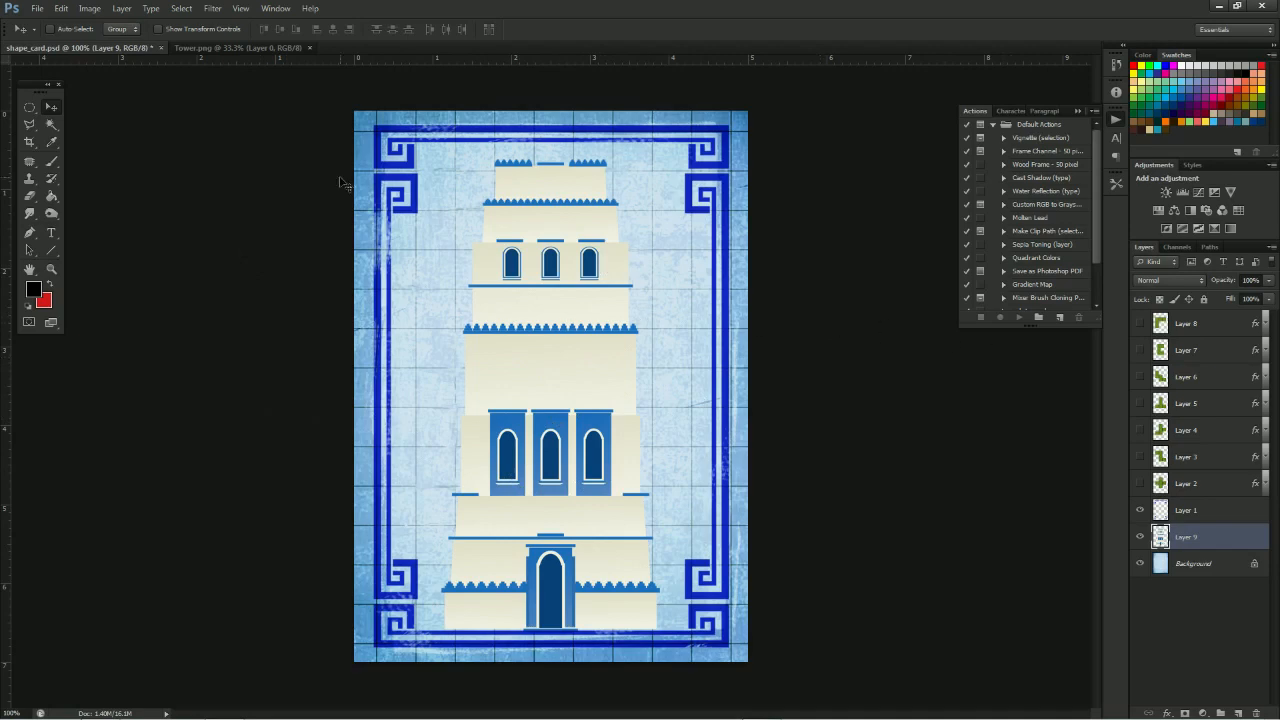
# Open the Moderna_Grid_Stucco wallpaper image, copy its texture, close it and paste the texture above the Background layer of shape_card.psd
pyautogui.click(37, 8)
pyautogui.click(50, 36)
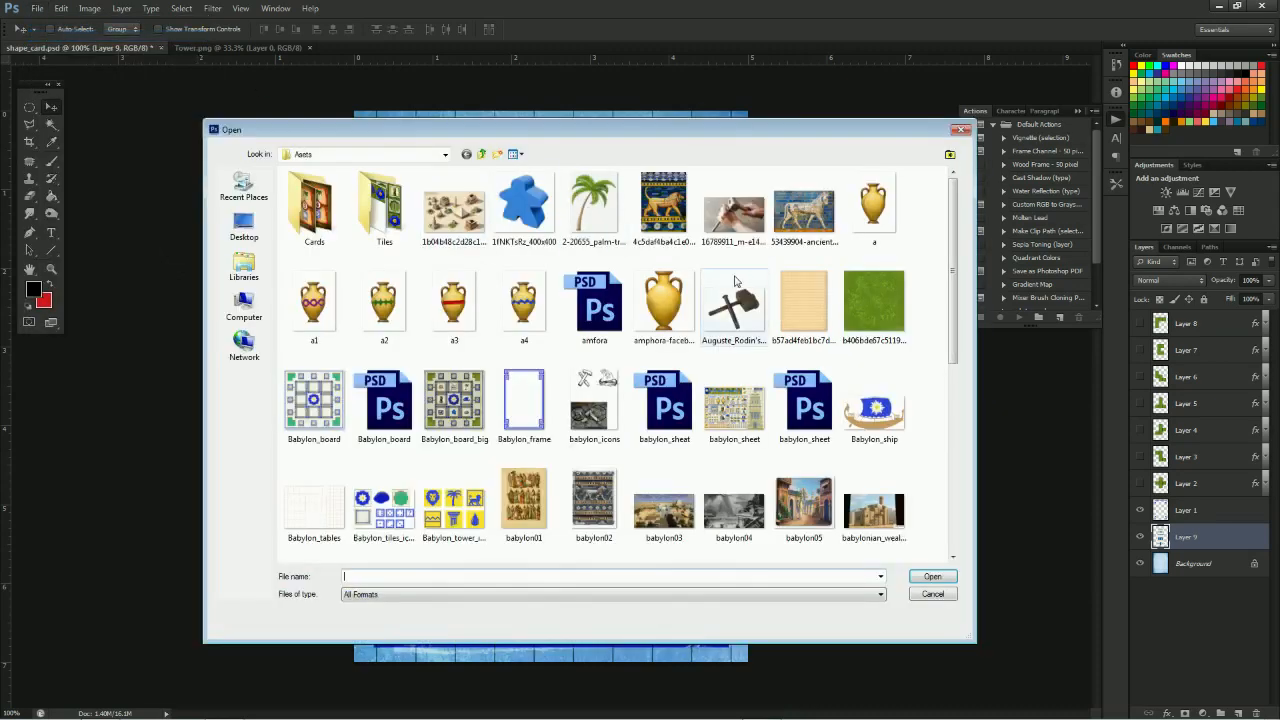
pyautogui.moveTo(953, 228); pyautogui.dragTo(953, 325)
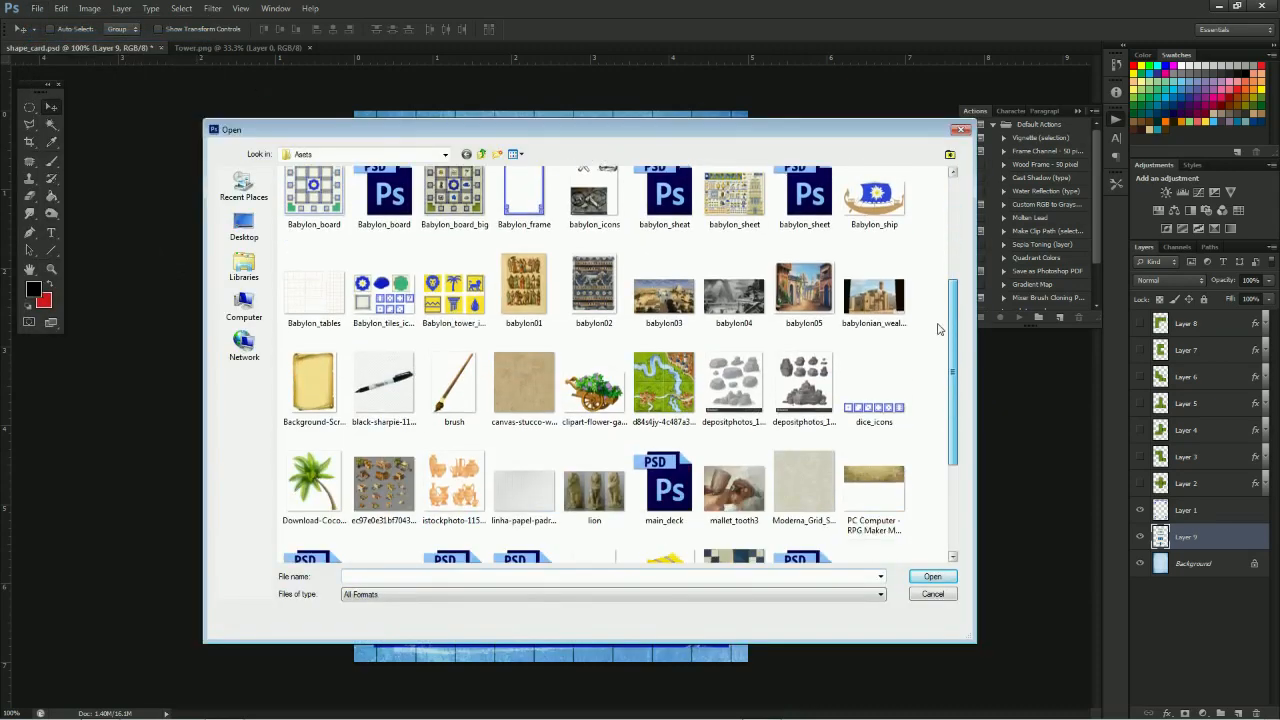
pyautogui.click(524, 385)
pyautogui.click(806, 500)
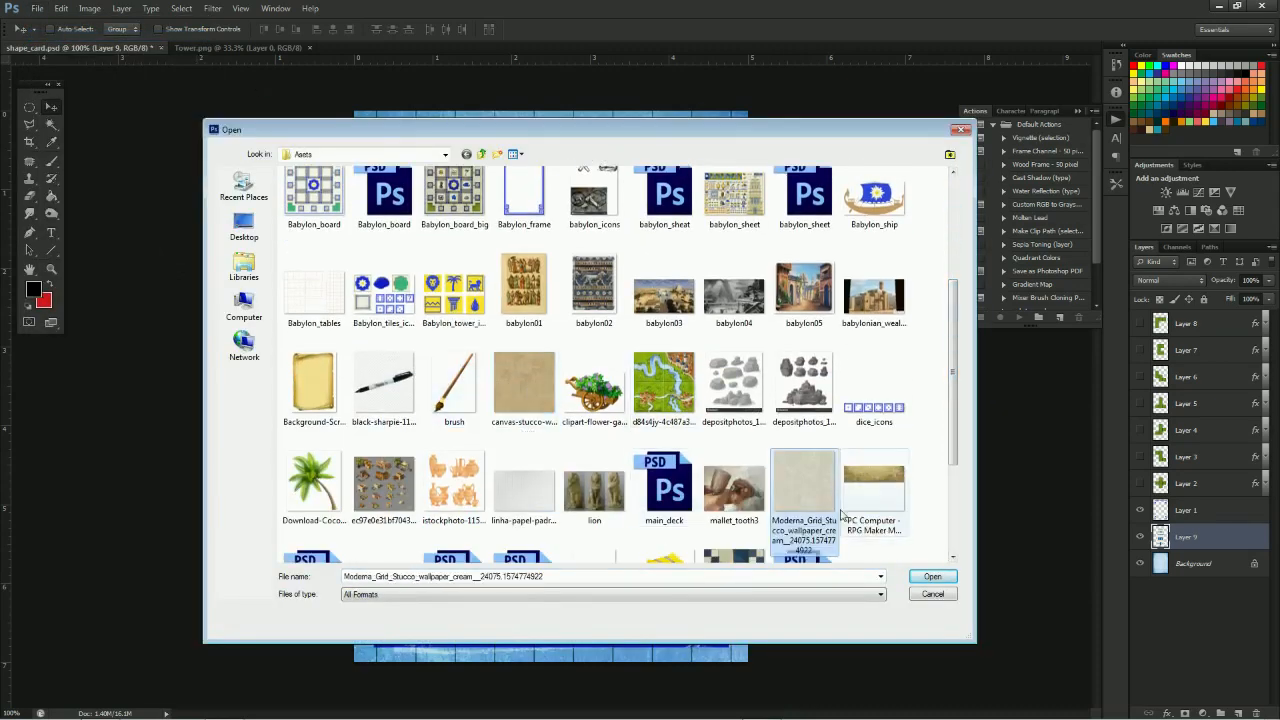
pyautogui.click(932, 576)
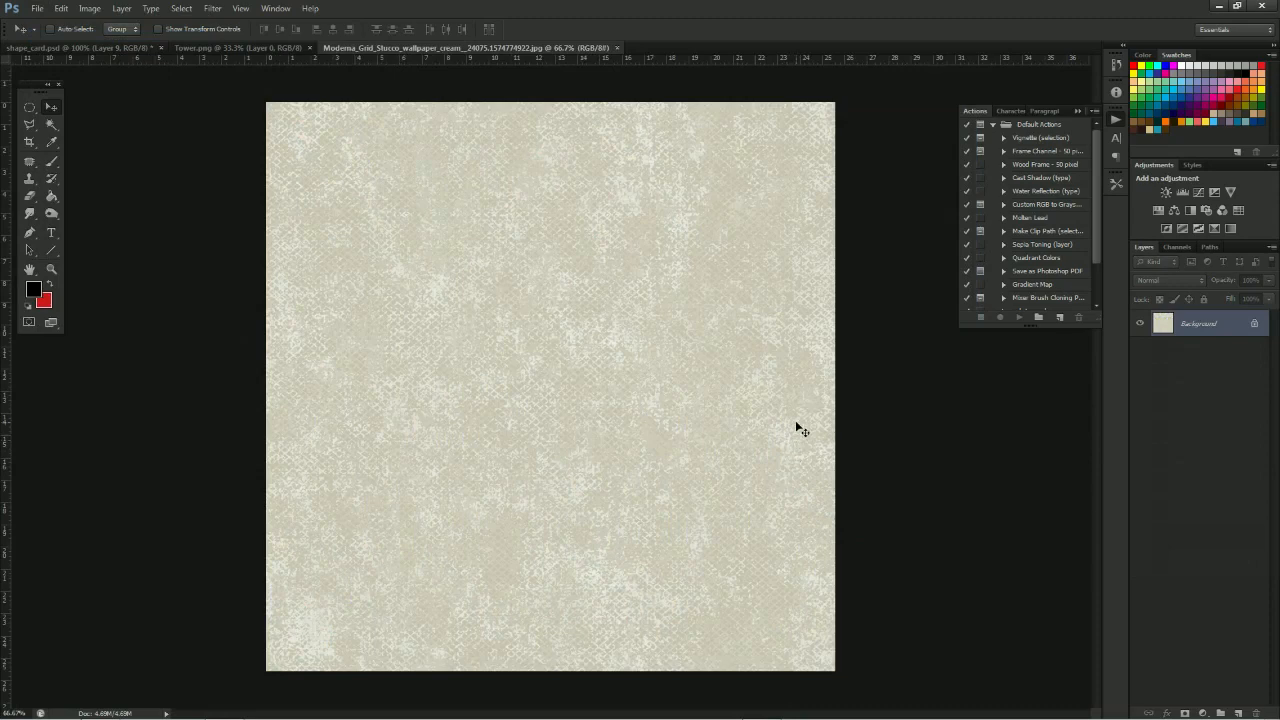
pyautogui.click(617, 47)
pyautogui.click(1188, 563)
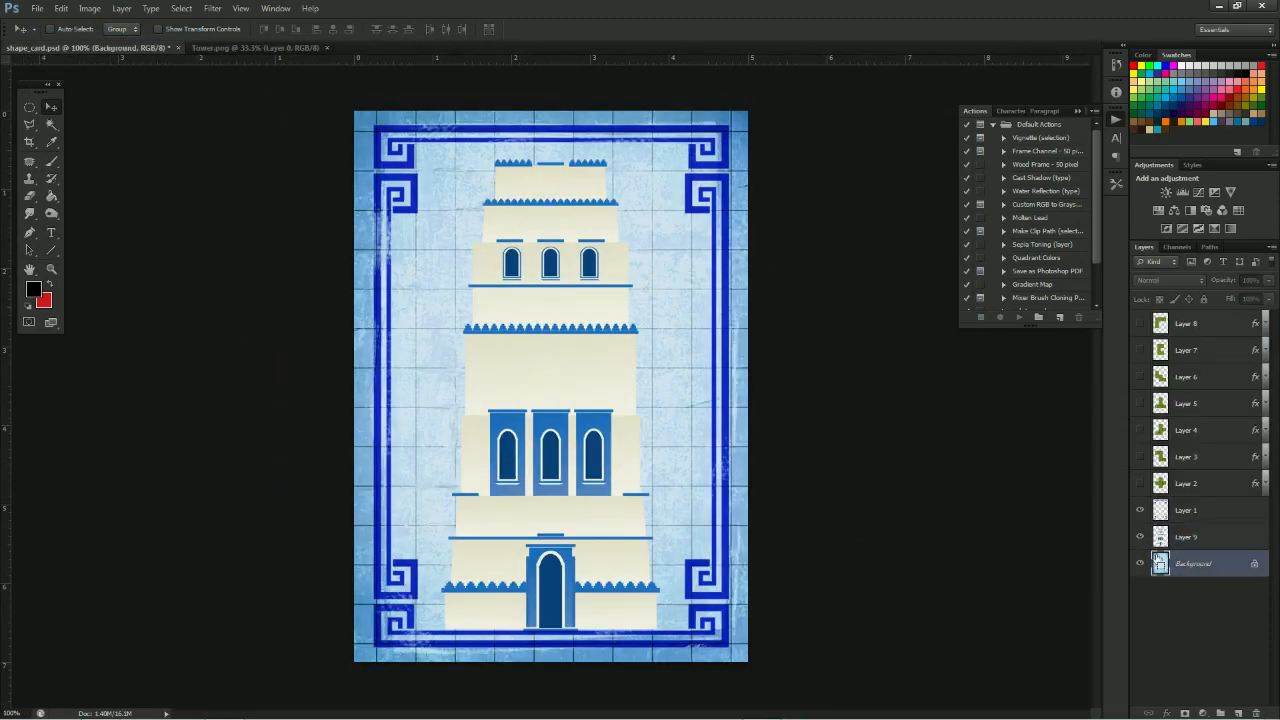
pyautogui.hotkey('ctrl', 'v')
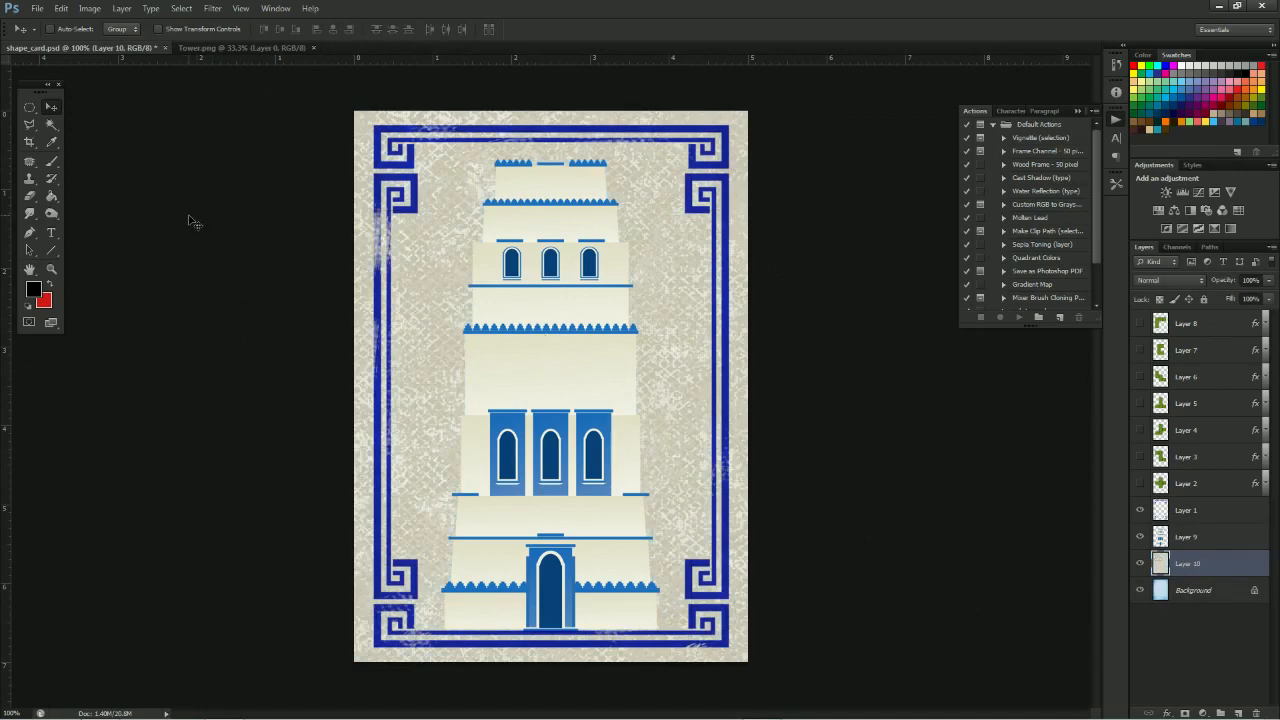
# Shift the stucco texture on Layer 10 to a warm orange with Color Balance, including +34 red in the shadows
pyautogui.click(84, 8)
pyautogui.moveTo(160, 42)
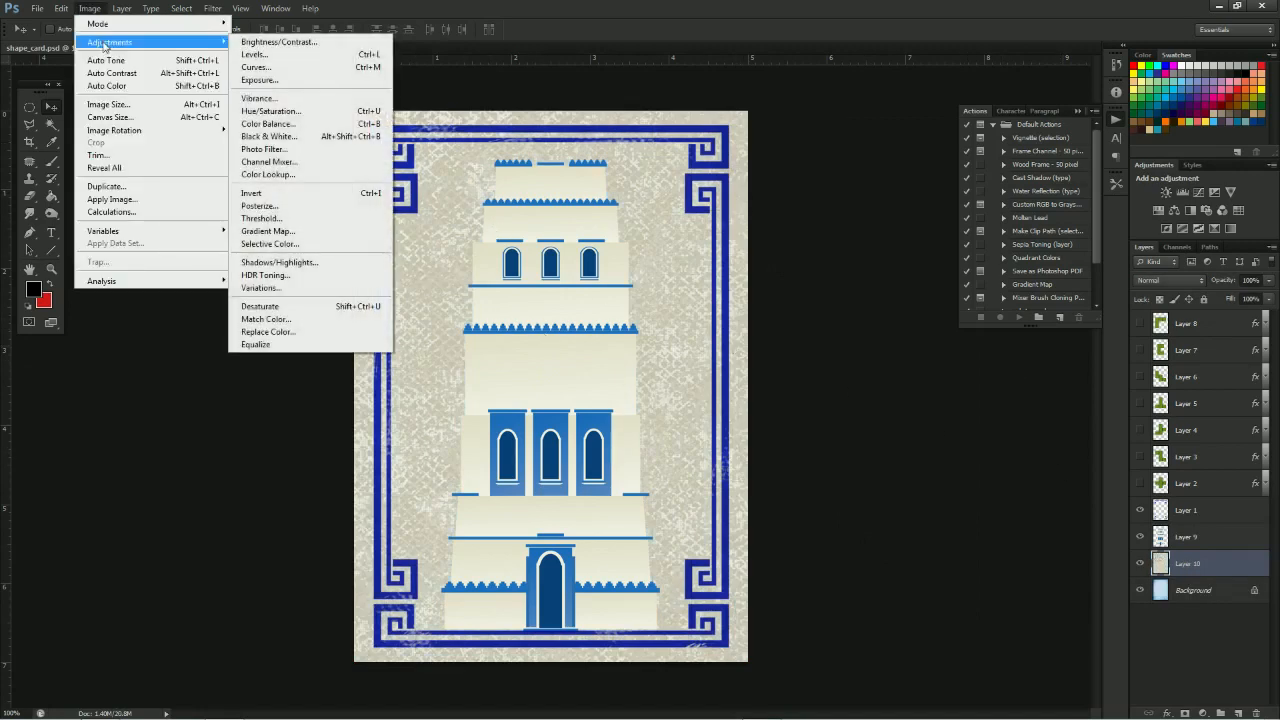
pyautogui.click(283, 131)
pyautogui.click(797, 412)
pyautogui.moveTo(798, 415)
pyautogui.mouseDown()
pyautogui.moveTo(812, 414)
pyautogui.moveTo(763, 447)
pyautogui.moveTo(822, 415)
pyautogui.moveTo(777, 429)
pyautogui.mouseUp()
pyautogui.click(840, 482)
pyautogui.moveTo(797, 414)
pyautogui.mouseDown()
pyautogui.moveTo(814, 418)
pyautogui.moveTo(782, 450)
pyautogui.moveTo(814, 414)
pyautogui.mouseUp()
pyautogui.click(718, 484)
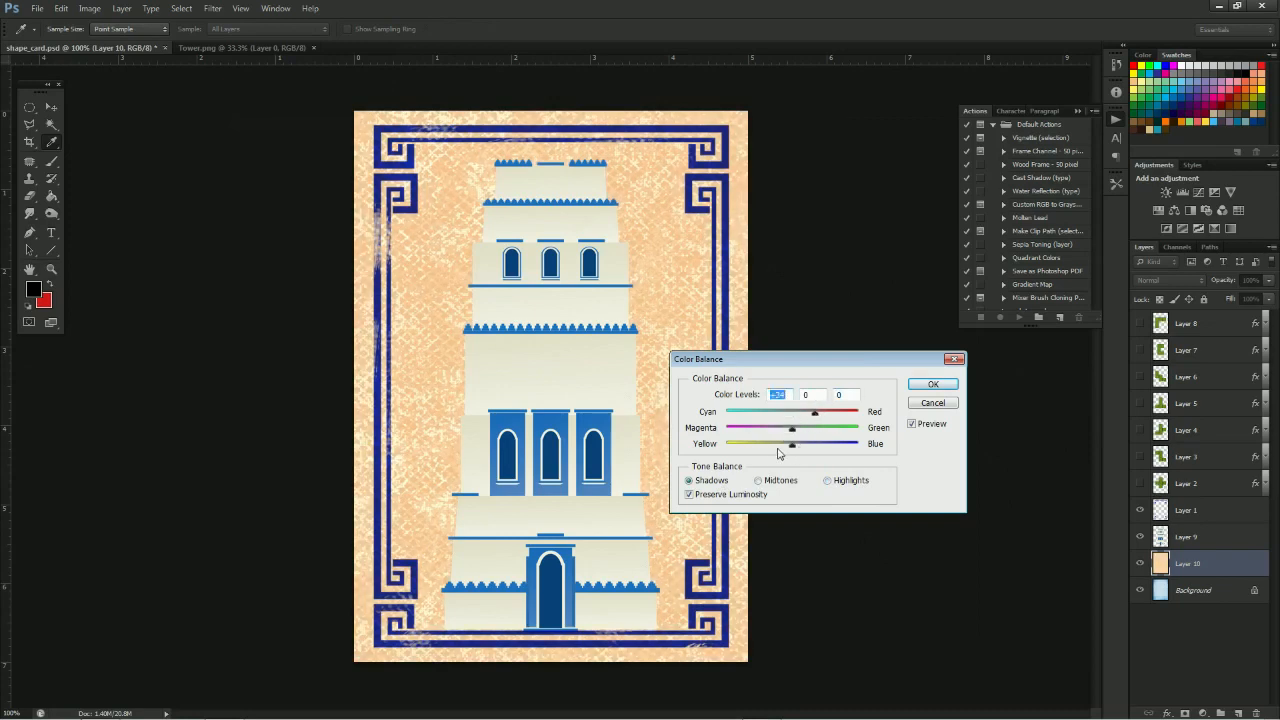
pyautogui.click(916, 388)
# Fine-tune the stucco texture with a Brightness/Contrast adjustment
pyautogui.click(88, 8)
pyautogui.moveTo(100, 43)
pyautogui.click(270, 42)
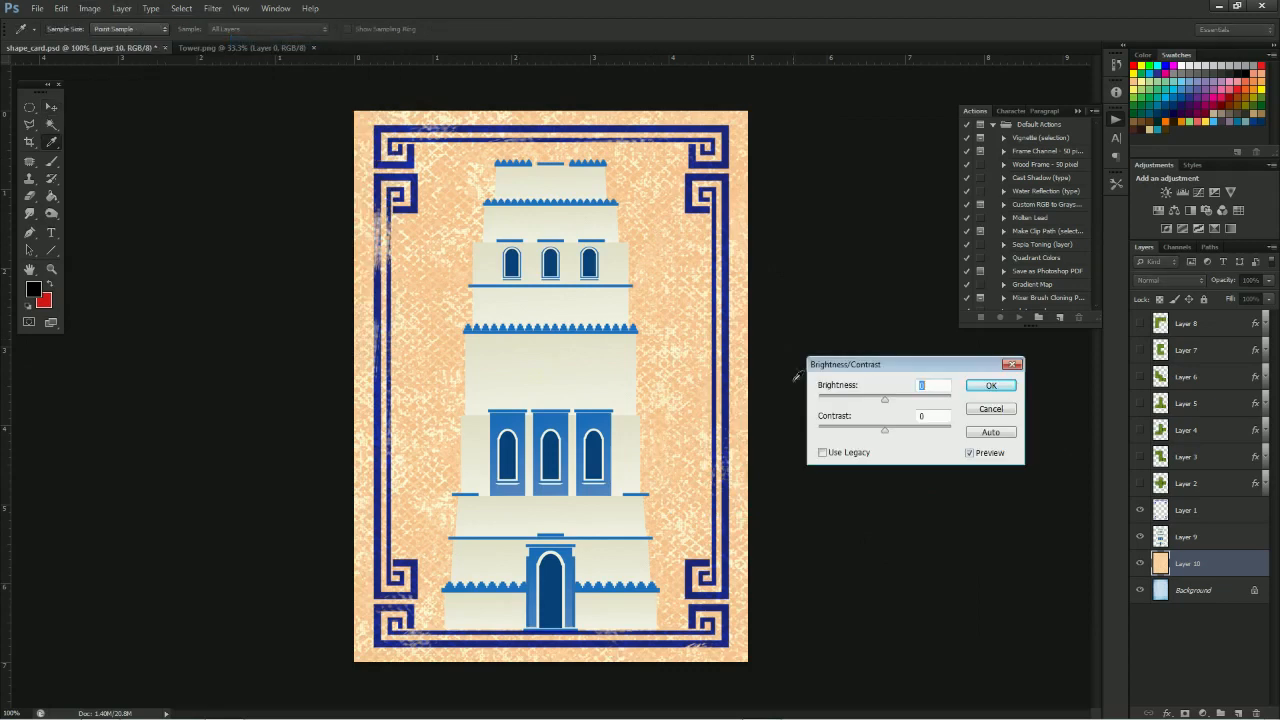
pyautogui.moveTo(886, 402); pyautogui.dragTo(883, 436)
pyautogui.click(982, 393)
pyautogui.press('v')
# Apply Hue/Saturation to the stucco texture with hue -5, saturation +36 and lightness -10
pyautogui.click(89, 8)
pyautogui.moveTo(150, 37)
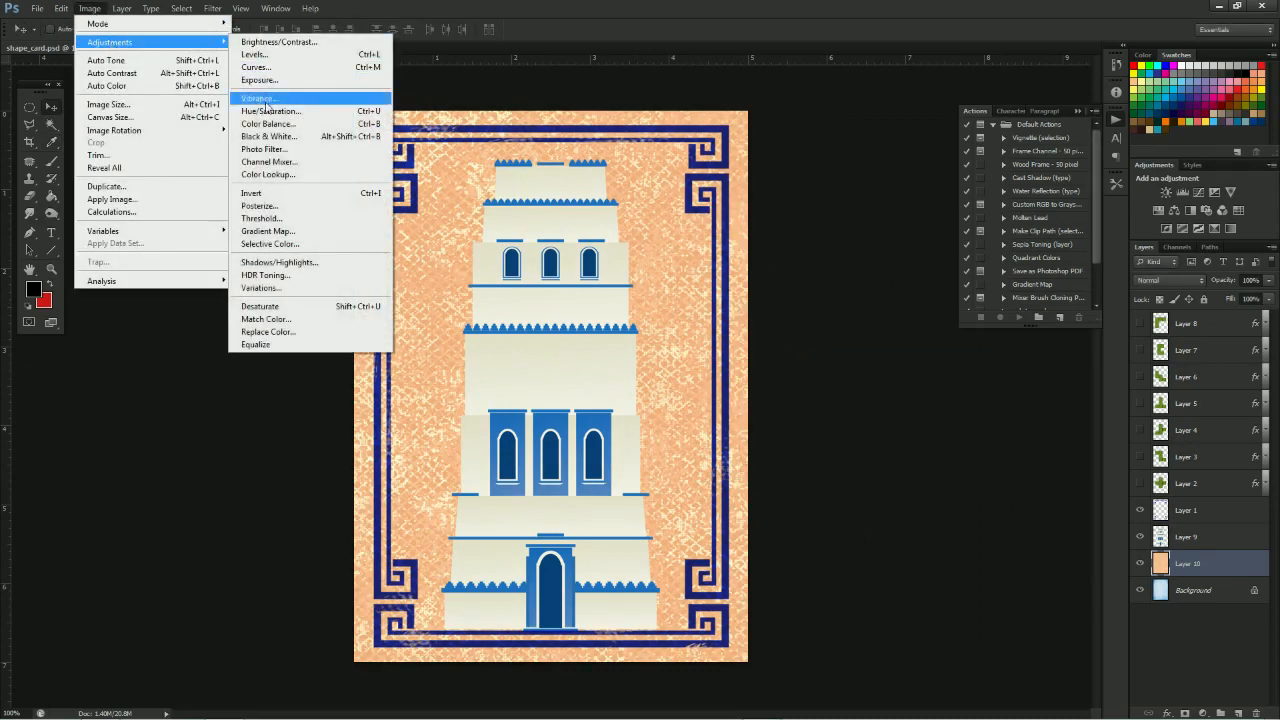
pyautogui.click(290, 104)
pyautogui.moveTo(798, 453); pyautogui.dragTo(795, 515)
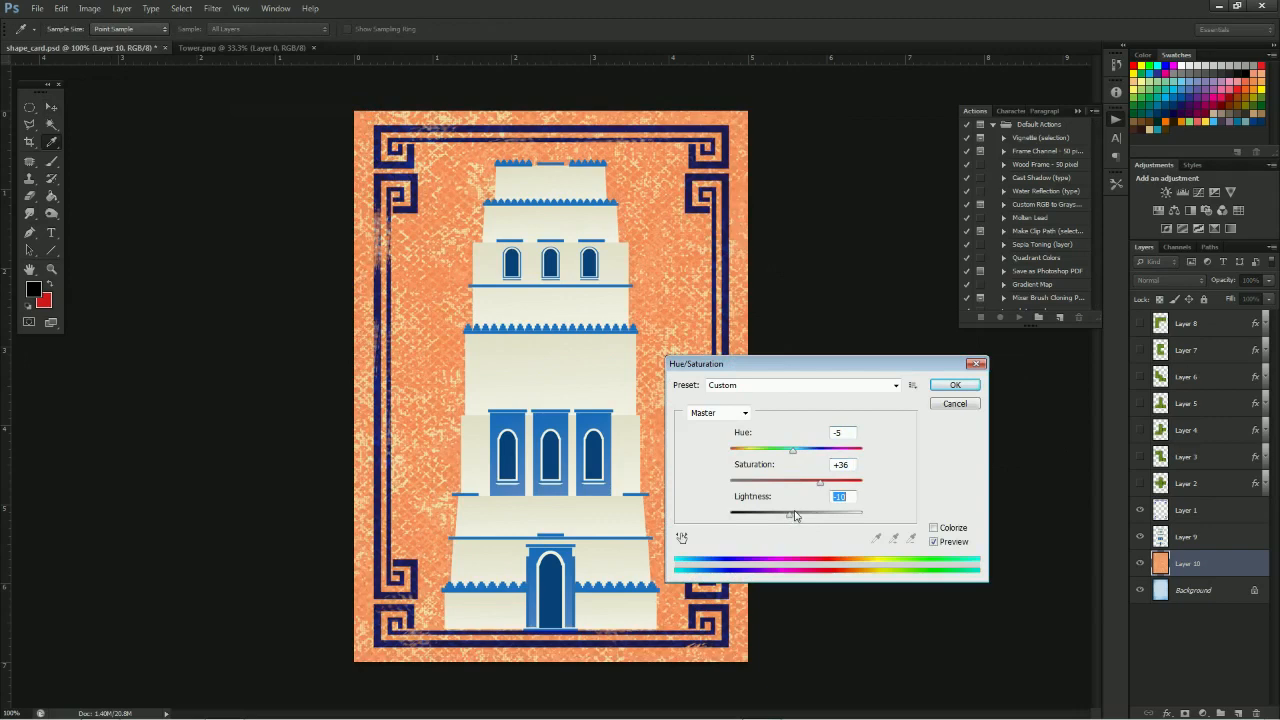
pyautogui.click(944, 386)
pyautogui.press('v')
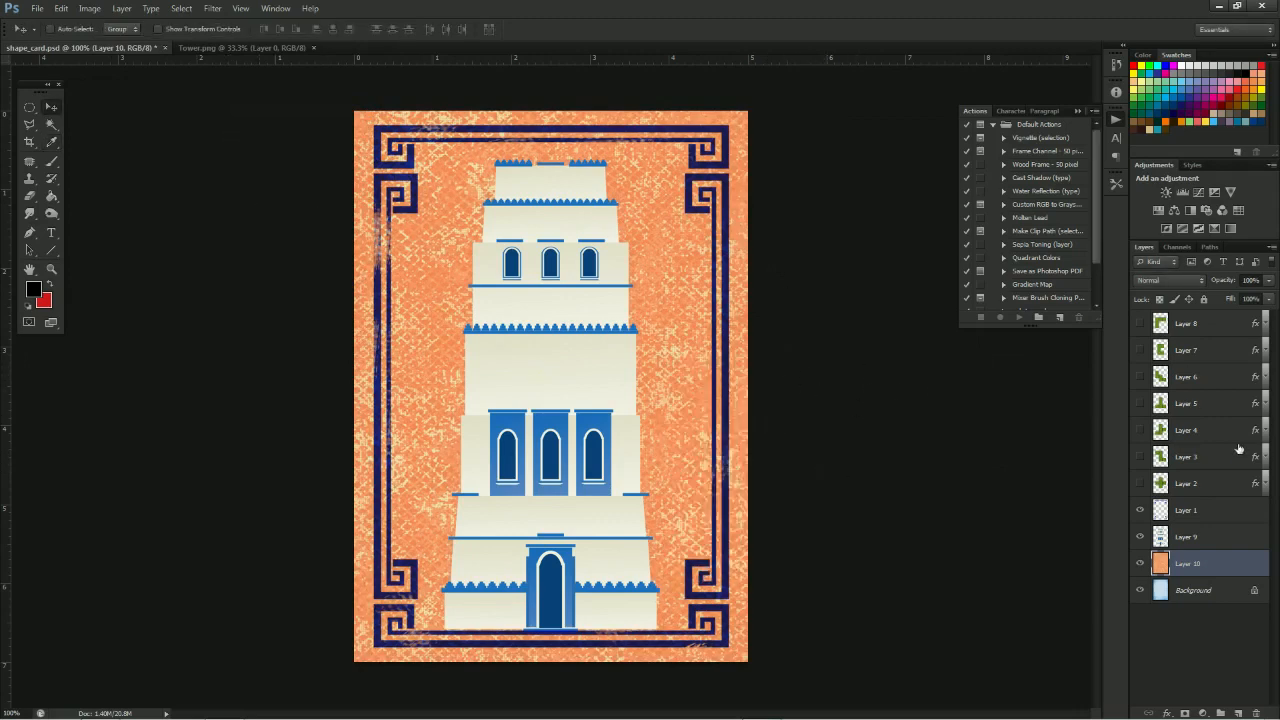
# Try the Overlay and Soft Light blend modes on the frame in Layer 1, toggling its visibility to compare
pyautogui.click(1140, 510)
pyautogui.click(1140, 510)
pyautogui.click(1216, 516)
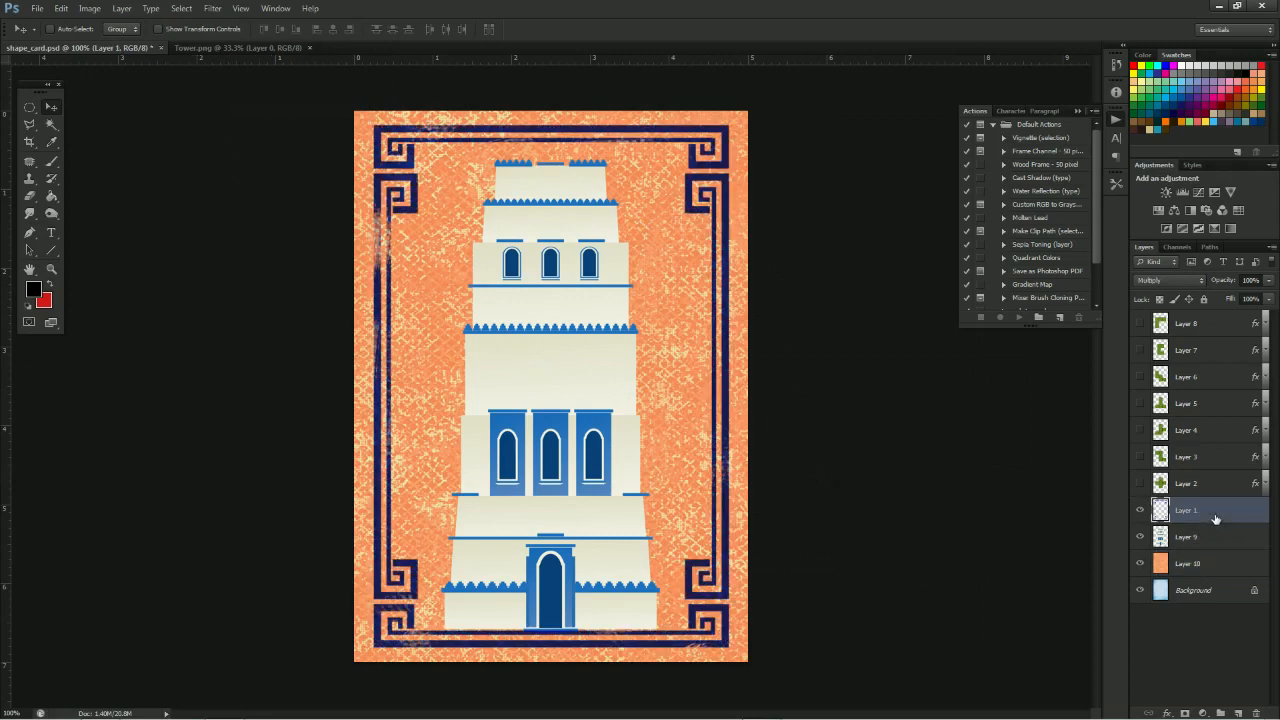
pyautogui.click(1176, 284)
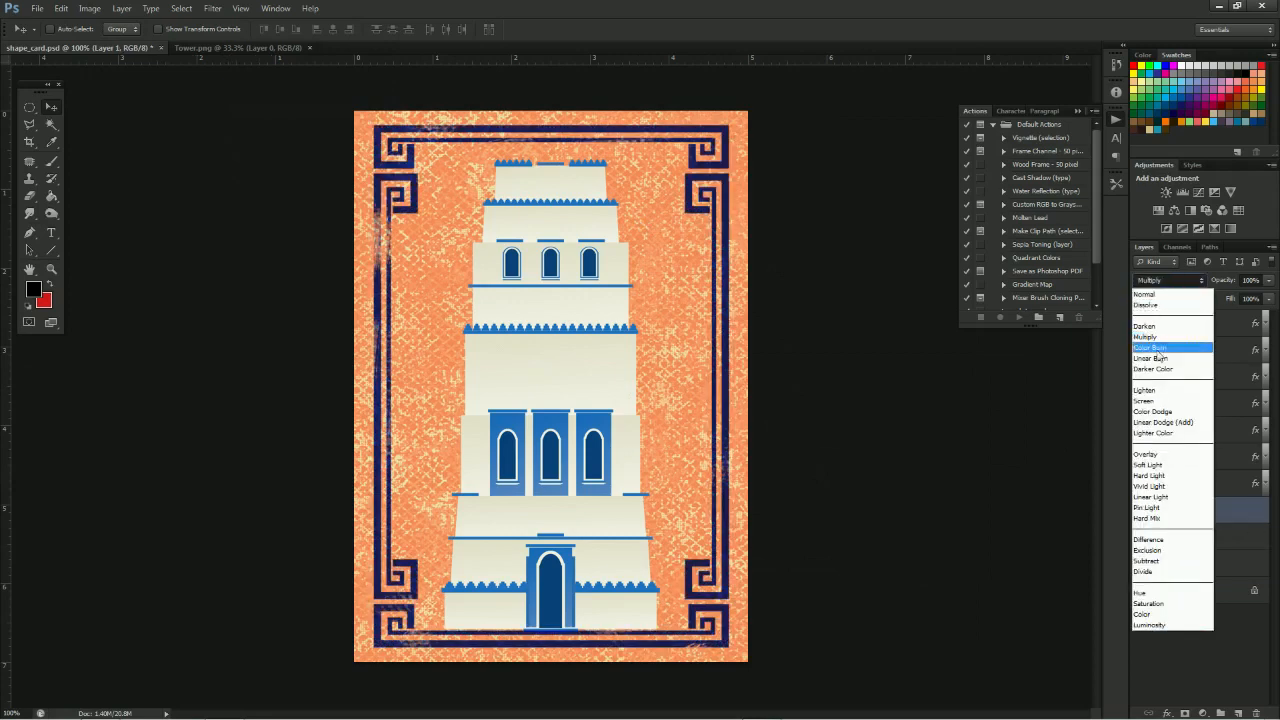
pyautogui.click(1152, 454)
pyautogui.click(1172, 282)
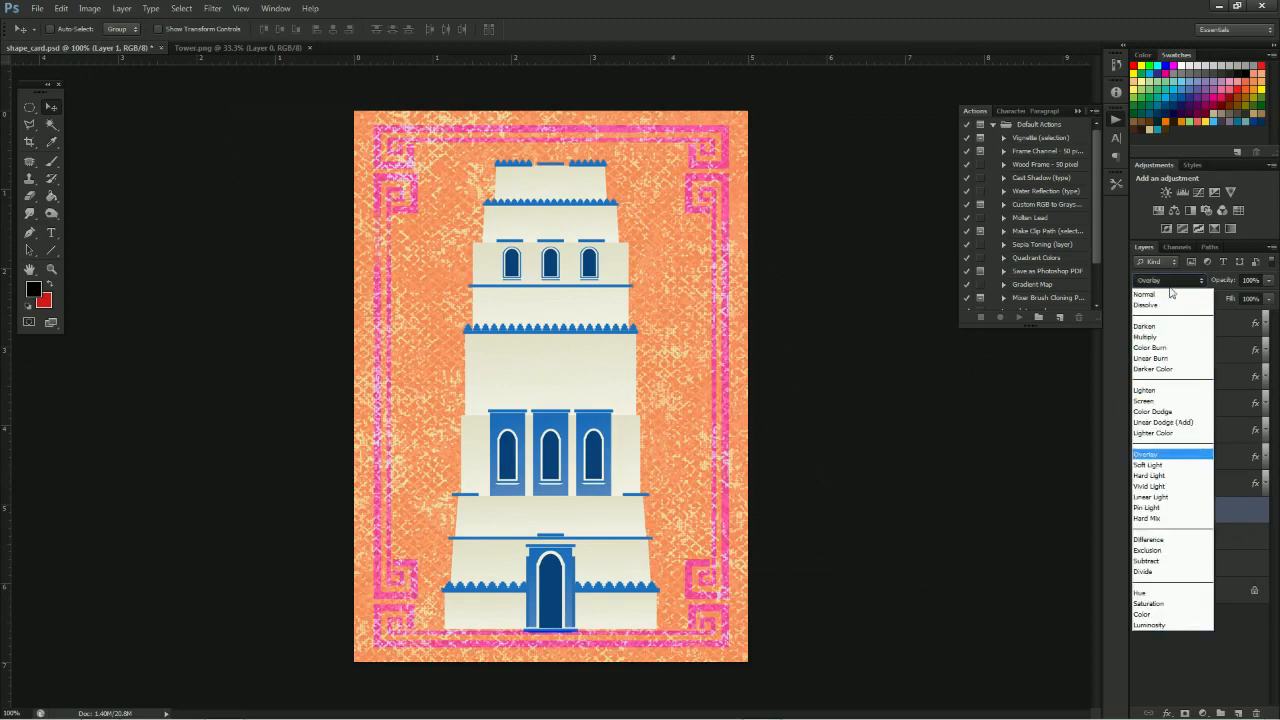
pyautogui.click(1156, 468)
pyautogui.click(1140, 510)
pyautogui.click(1140, 510)
# Try the Vivid Light, Divide and Luminosity blend modes on the frame layer
pyautogui.click(1172, 281)
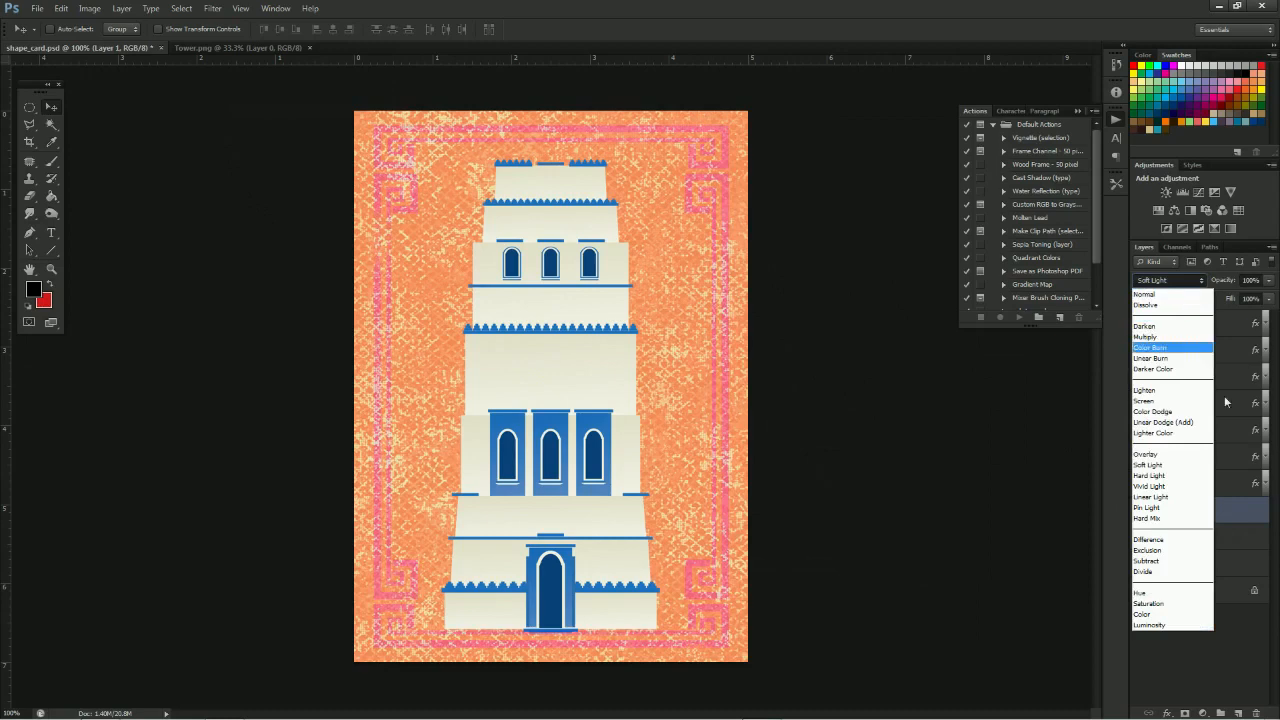
pyautogui.click(1152, 486)
pyautogui.click(1175, 283)
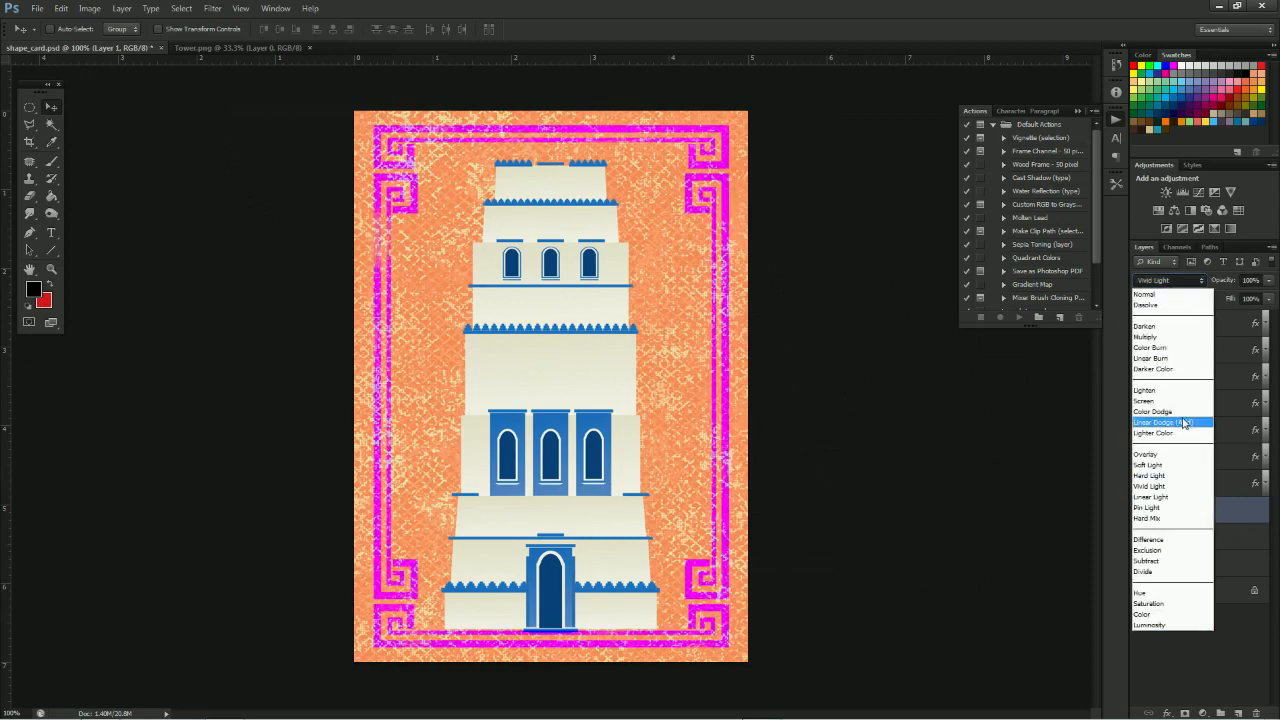
pyautogui.click(1152, 566)
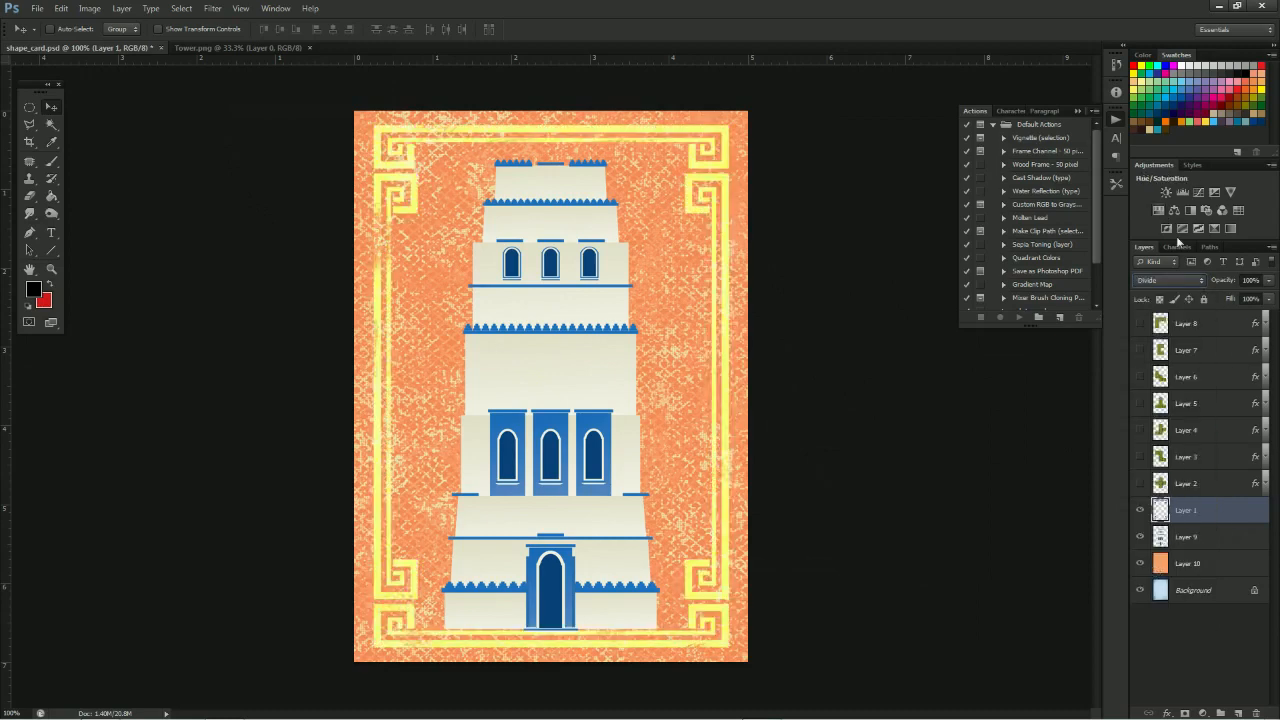
pyautogui.click(1175, 281)
pyautogui.click(1174, 625)
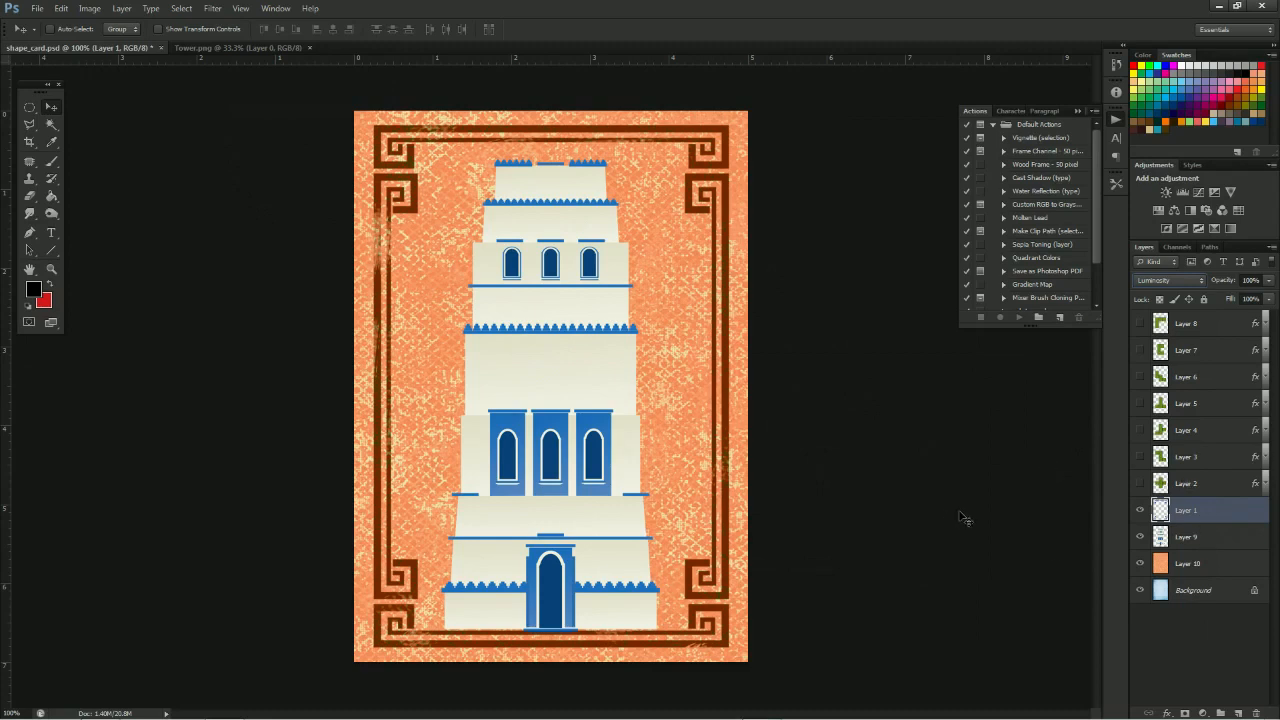
# Set the blend mode of the frame in Layer 1 to Darken
pyautogui.click(1160, 281)
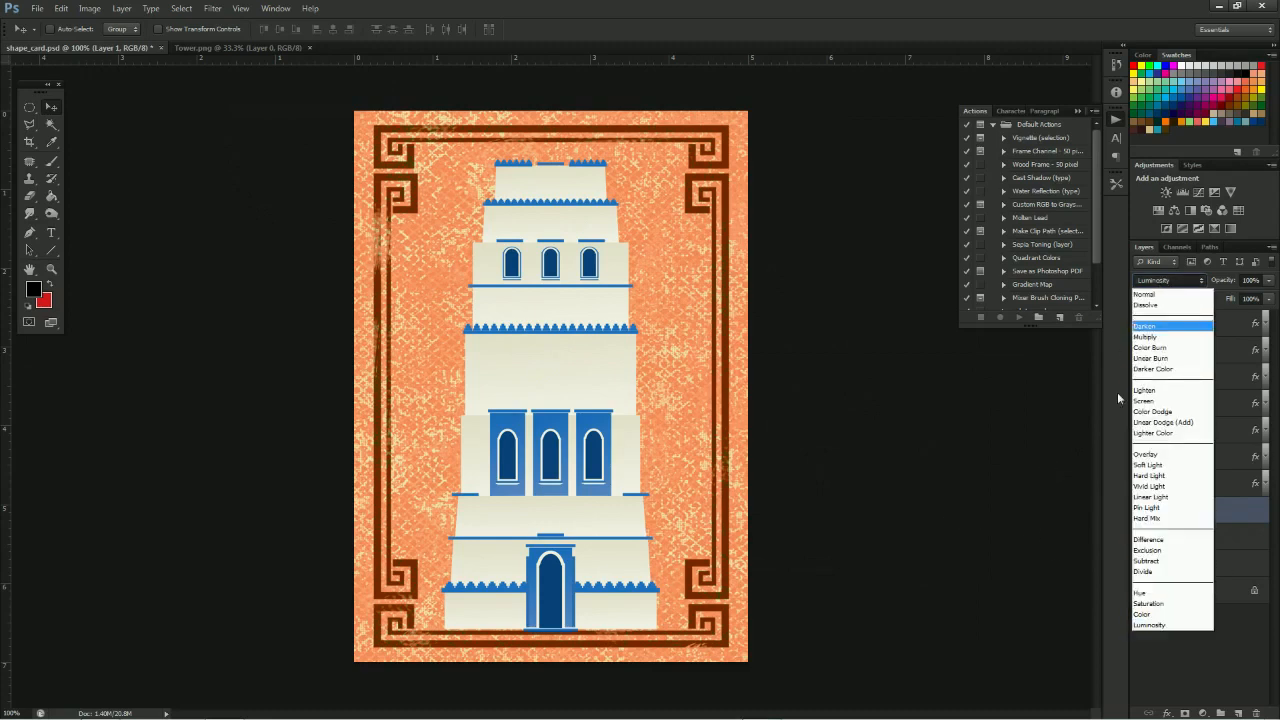
pyautogui.click(1154, 327)
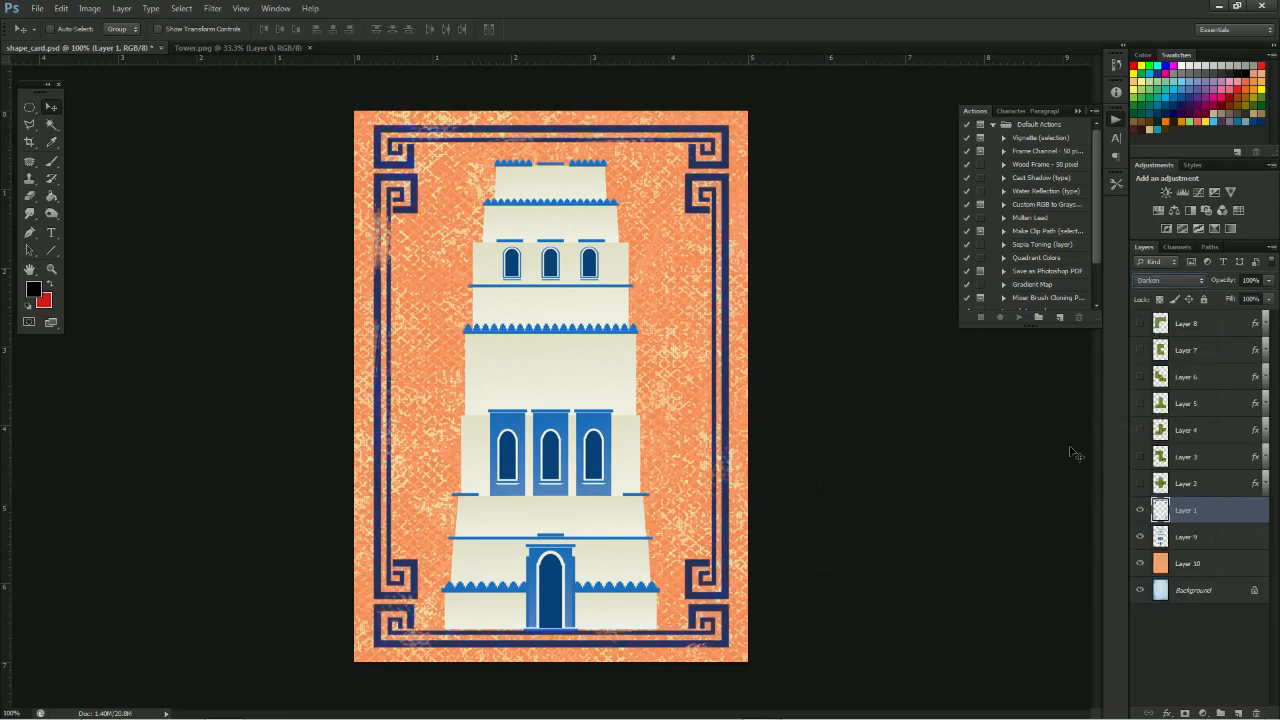
# Duplicate the orange stucco Layer 10
pyautogui.click(1184, 565)
pyautogui.moveTo(1218, 577); pyautogui.dragTo(1237, 713)
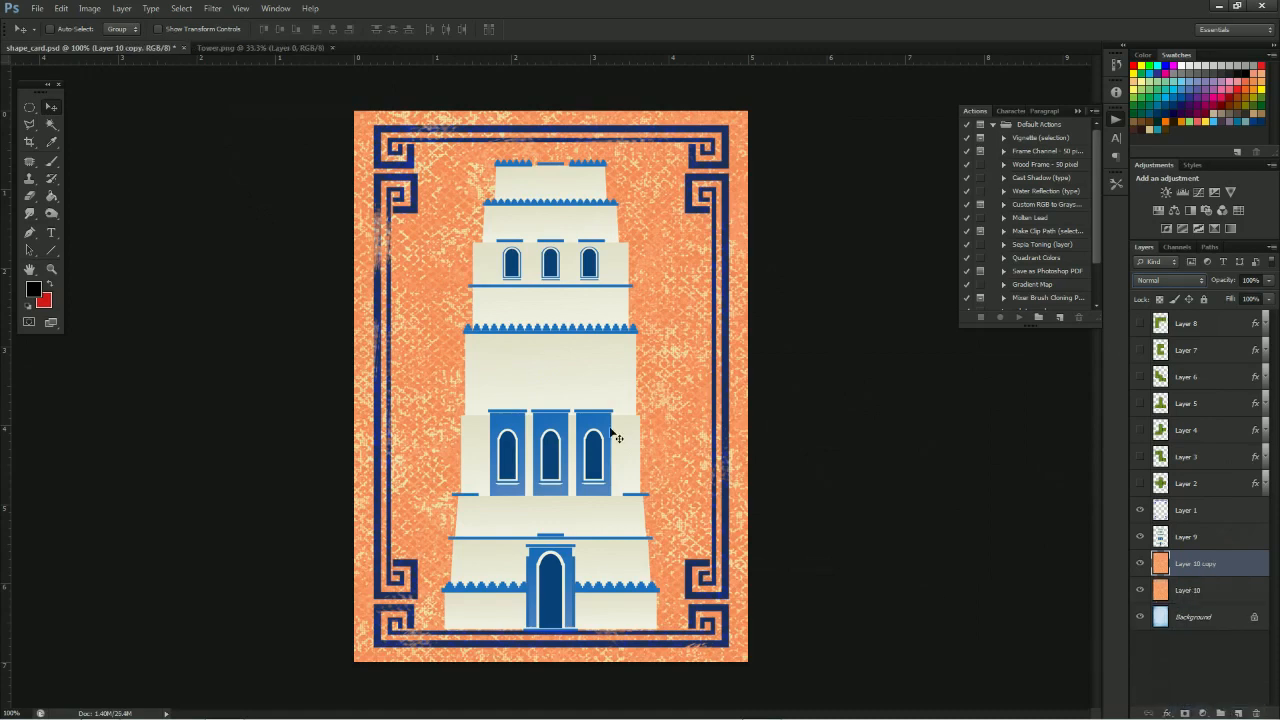
pyautogui.click(89, 8)
pyautogui.moveTo(100, 42)
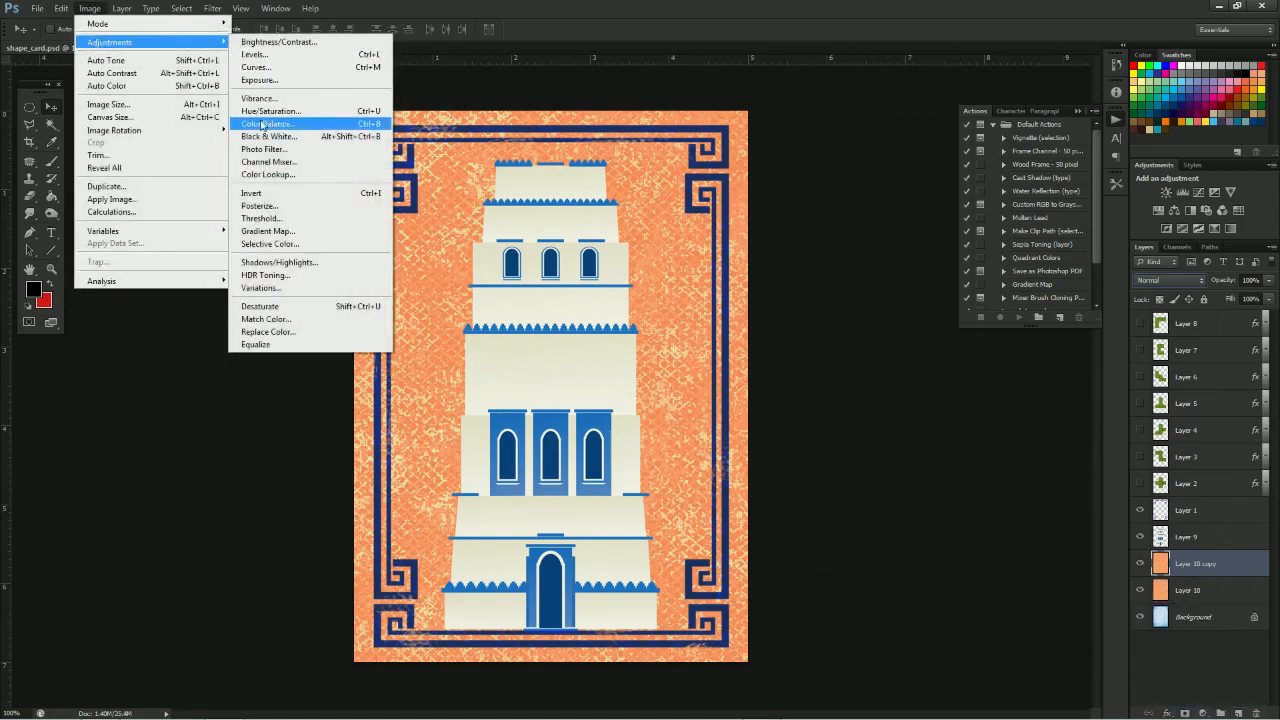
pyautogui.click(268, 123)
pyautogui.moveTo(792, 411); pyautogui.dragTo(746, 416)
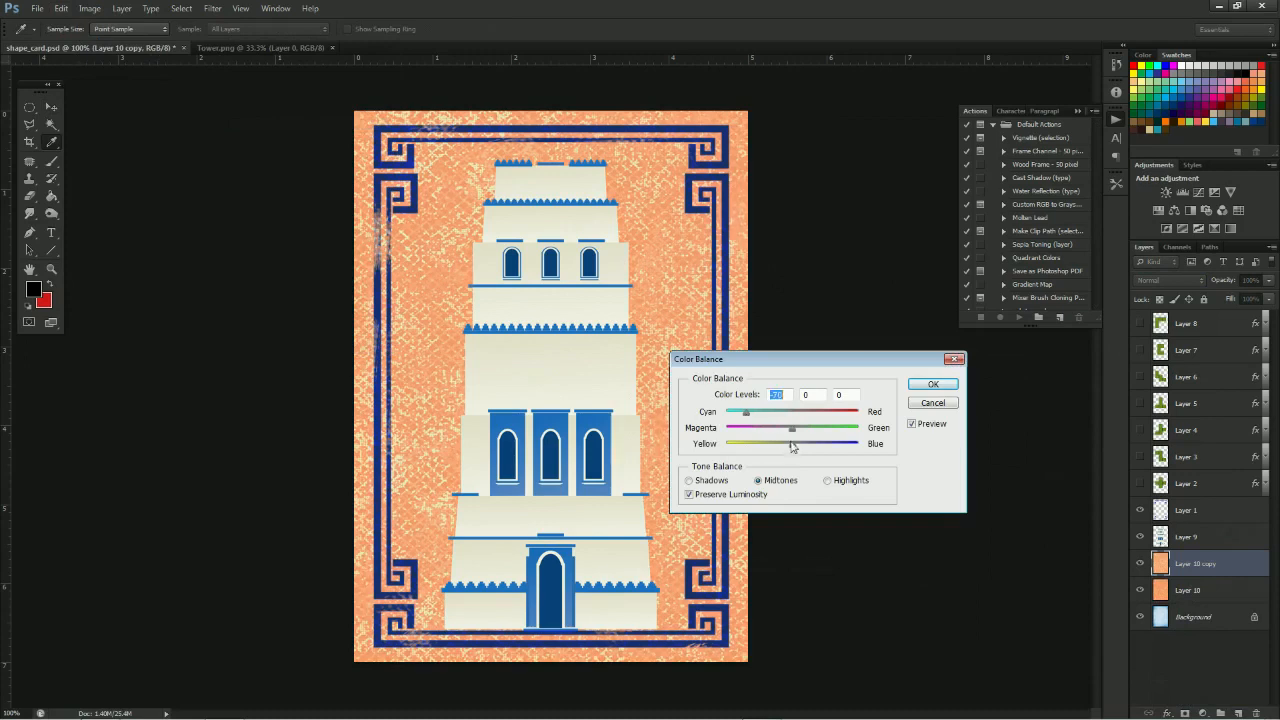
pyautogui.click(926, 403)
# Recolor Layer 10 copy to violet-blue with Hue/Saturation: hue -143, saturation -34 and lightness -10
pyautogui.click(89, 8)
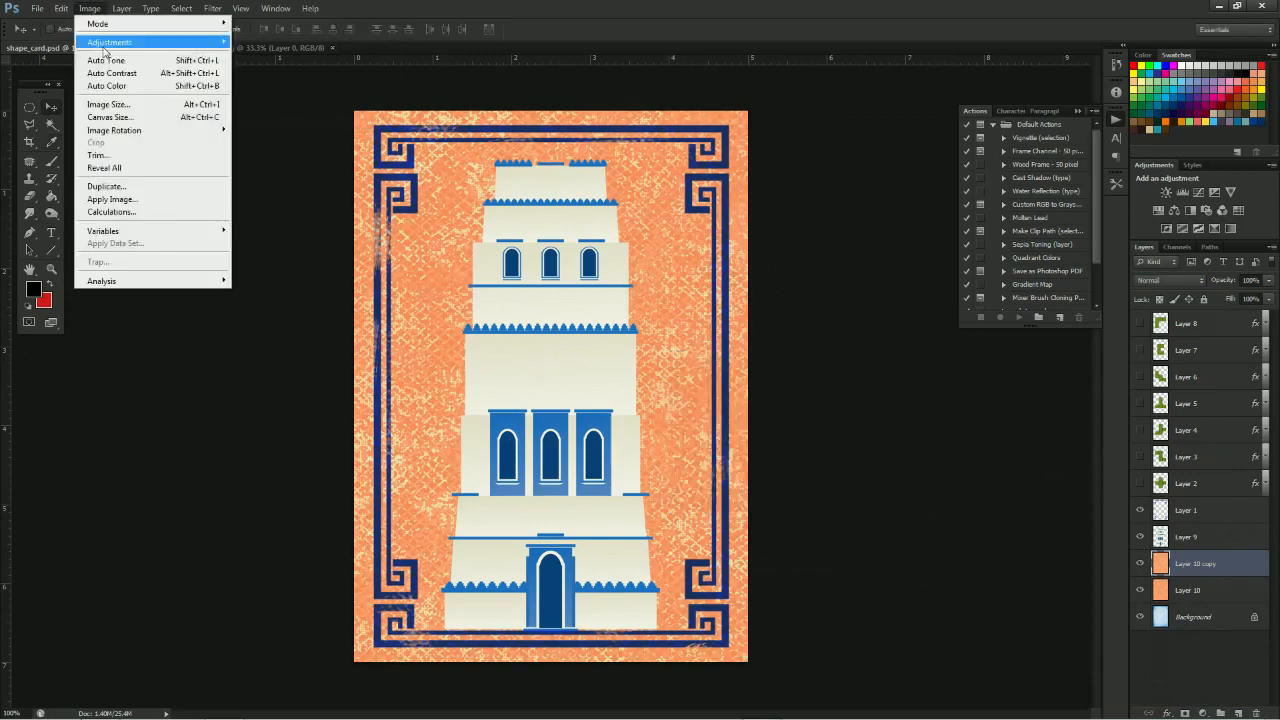
pyautogui.moveTo(105, 44)
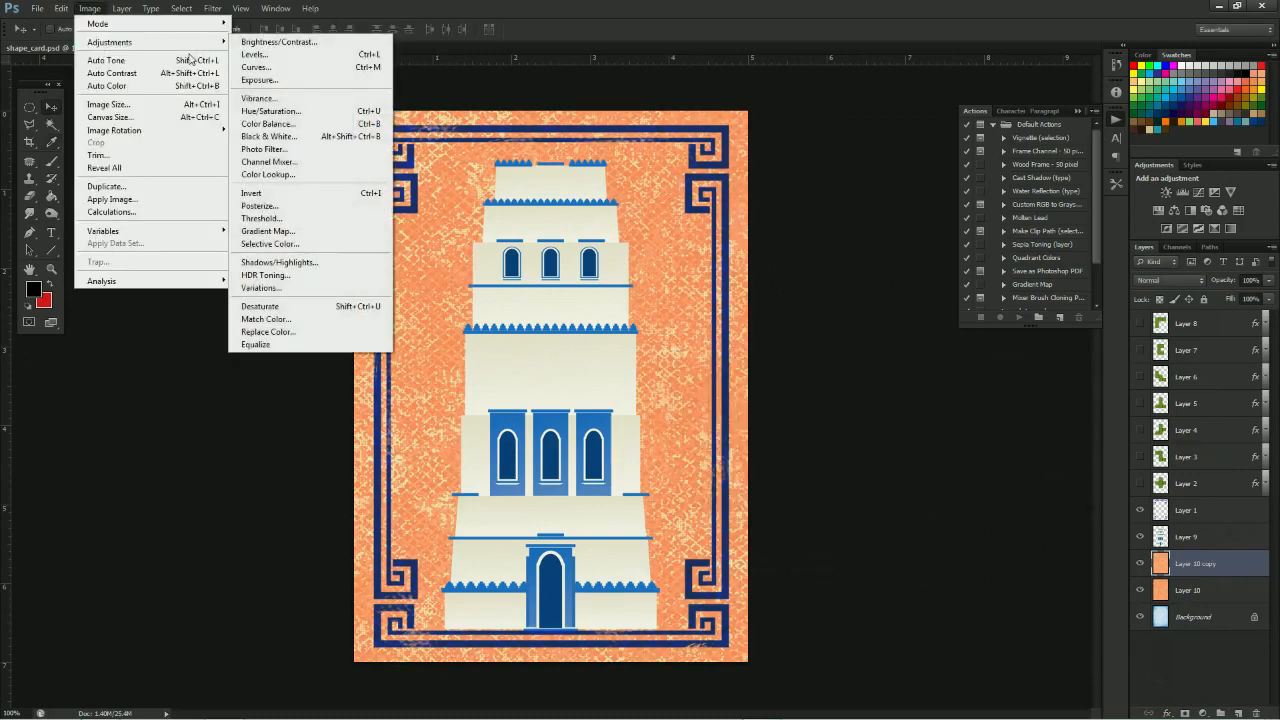
pyautogui.click(270, 111)
pyautogui.moveTo(796, 455); pyautogui.dragTo(790, 515)
pyautogui.click(742, 451)
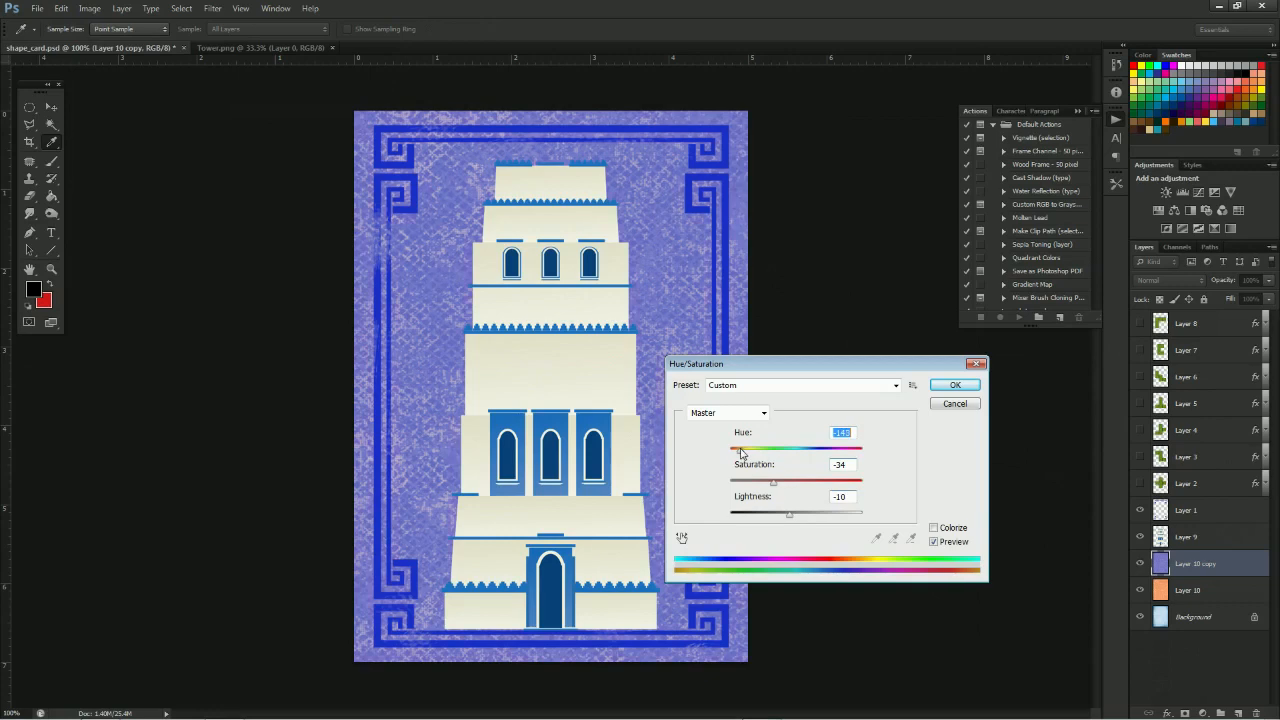
pyautogui.click(933, 388)
# Shift Layer 10 copy toward blue with Color Balance, setting the shadows to cyan/red -31 and yellow/blue +20
pyautogui.click(90, 8)
pyautogui.moveTo(120, 44)
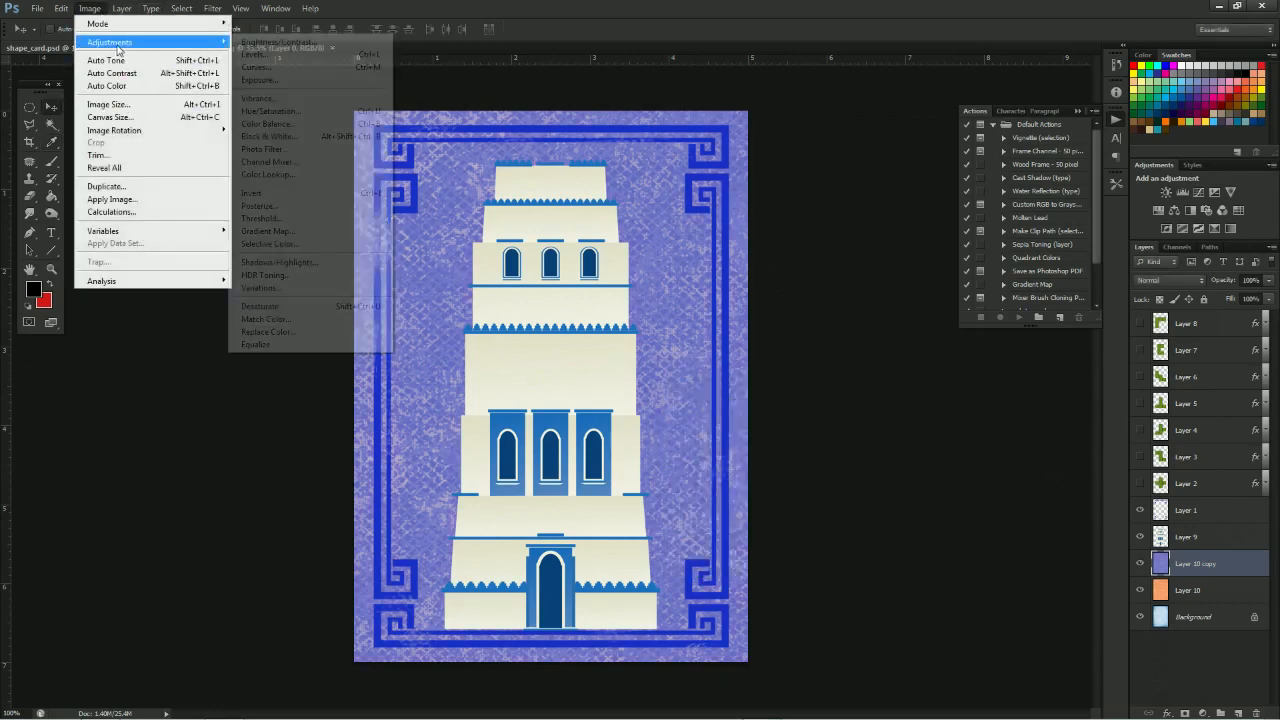
pyautogui.click(268, 124)
pyautogui.moveTo(793, 447); pyautogui.dragTo(773, 415)
pyautogui.click(827, 480)
pyautogui.click(721, 482)
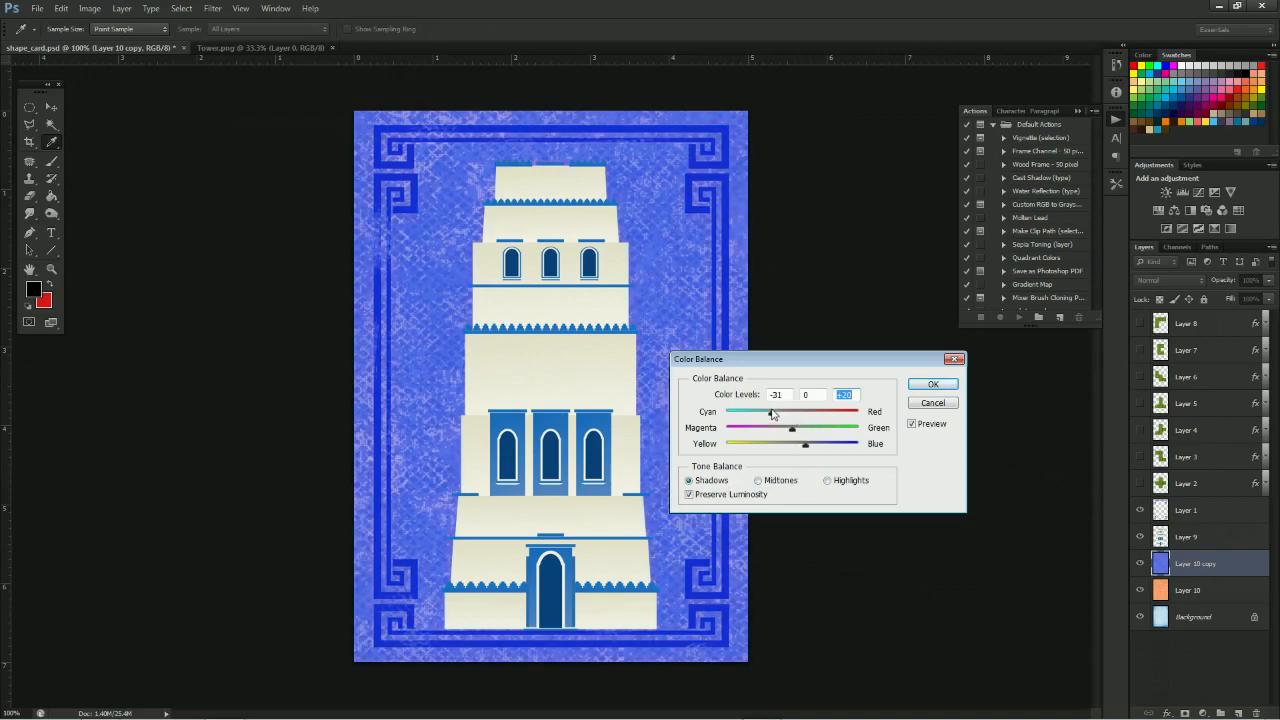
pyautogui.click(921, 386)
pyautogui.press('v')
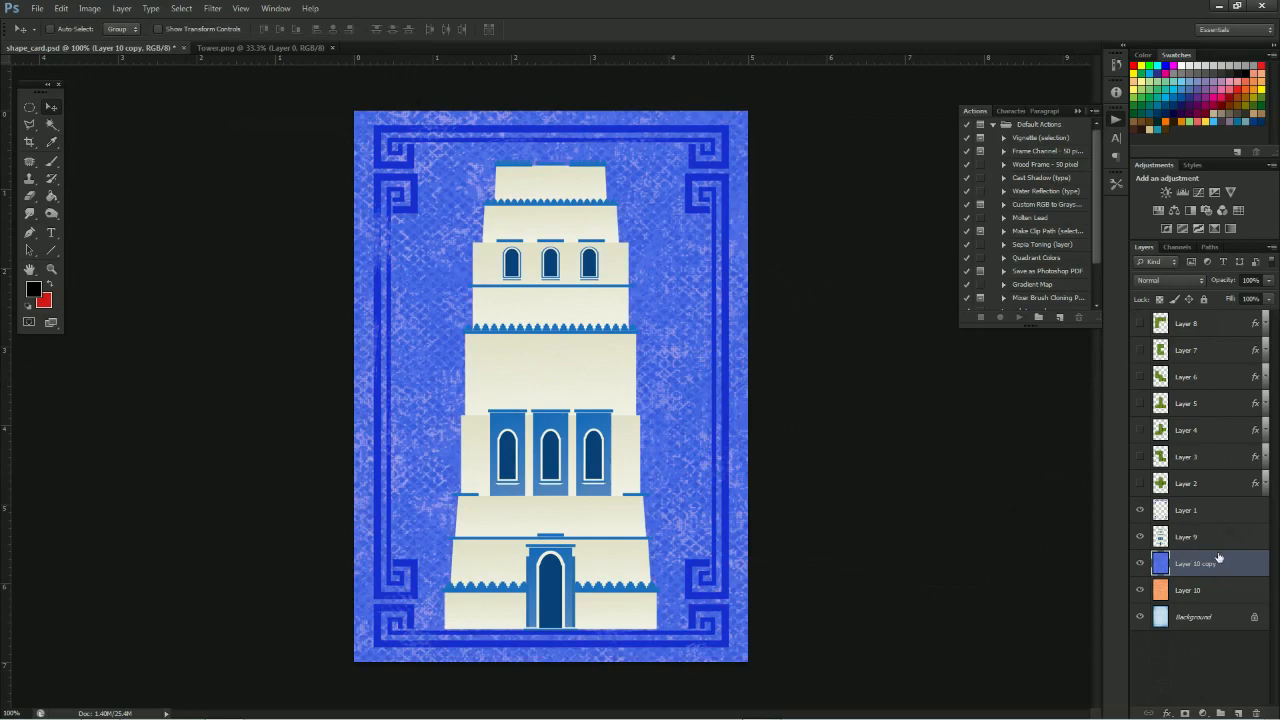
# Try the Darker Color, Overlay and Pin Light blend modes on the tower in Layer 9
pyautogui.click(1186, 539)
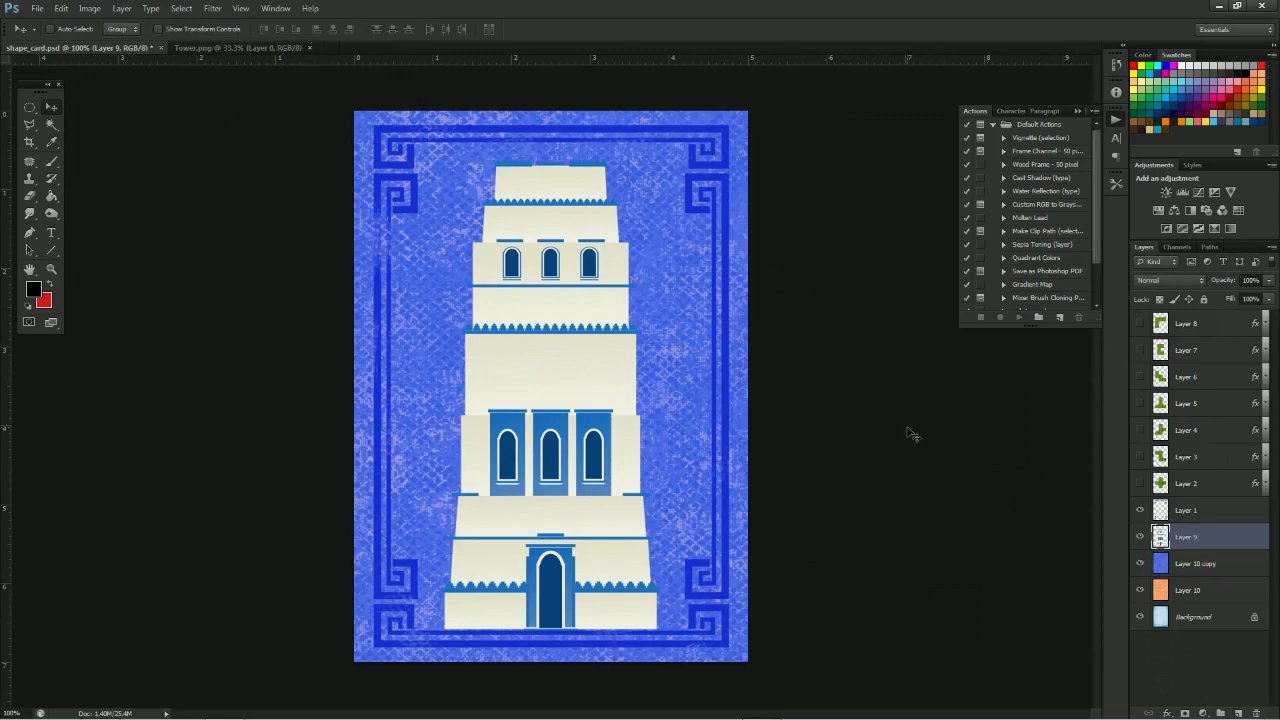
pyautogui.click(1170, 280)
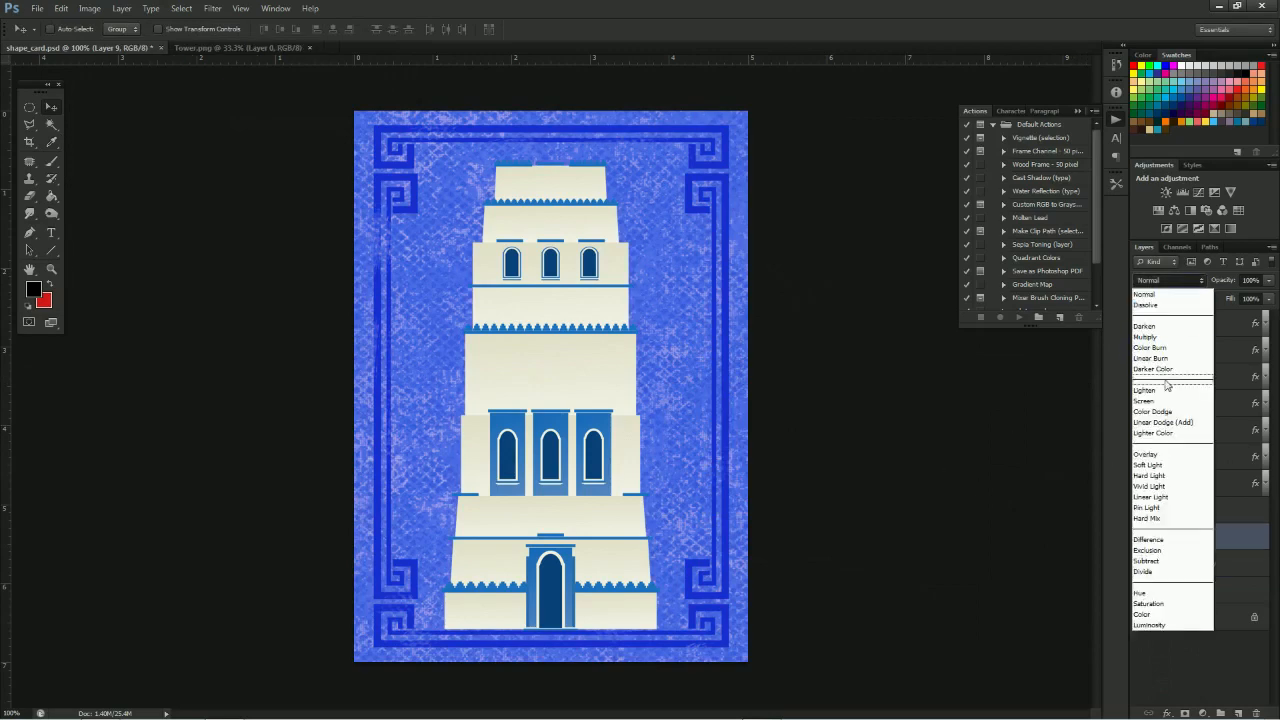
pyautogui.click(1163, 375)
pyautogui.click(1178, 280)
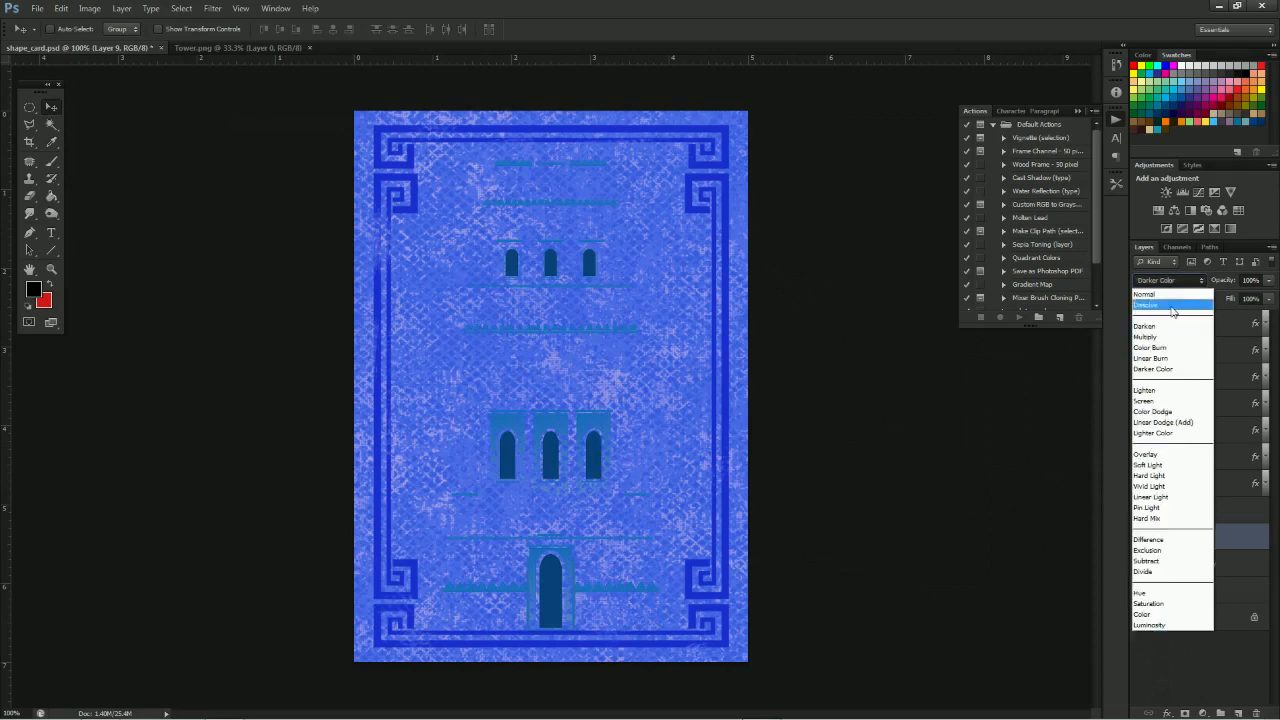
pyautogui.click(1162, 456)
pyautogui.click(1174, 282)
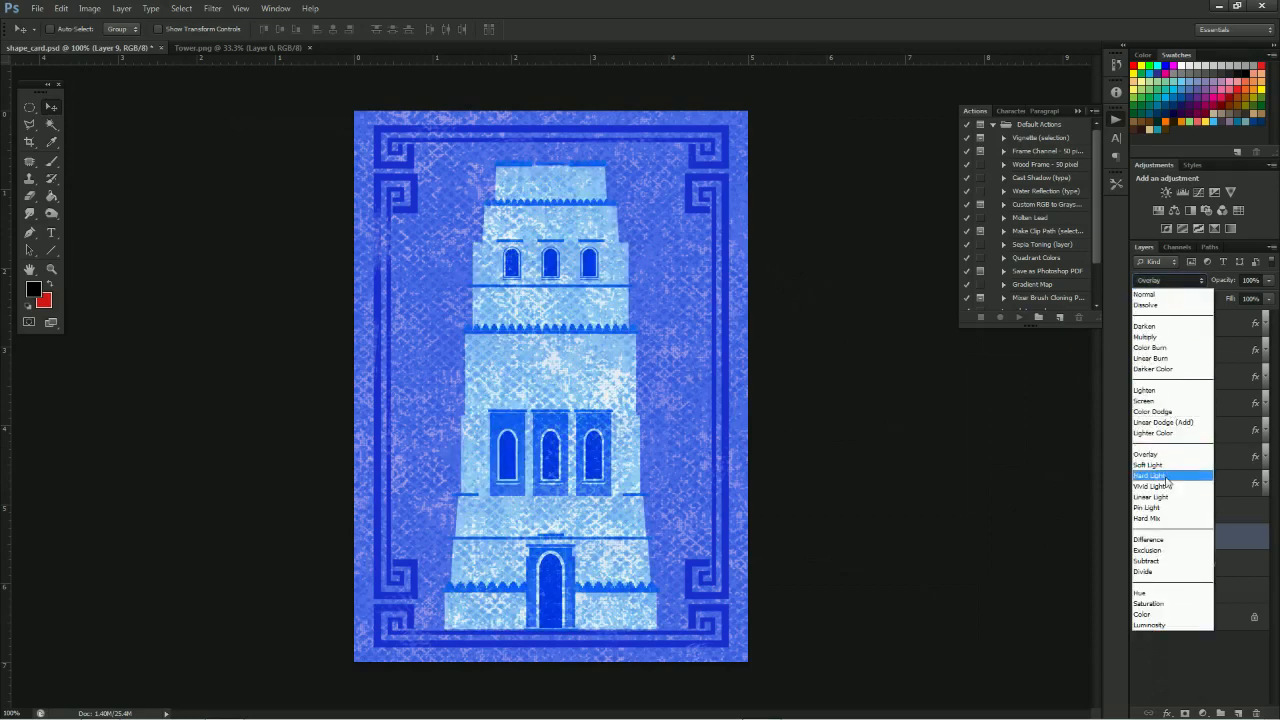
pyautogui.click(1155, 508)
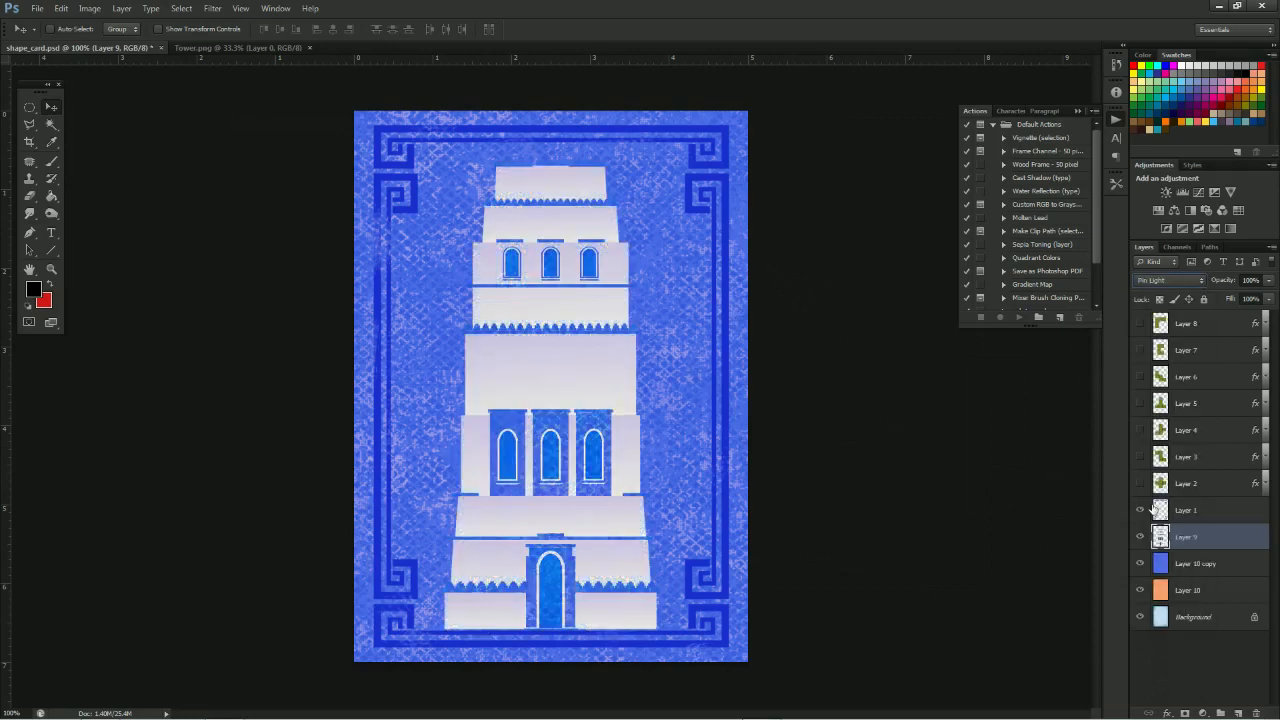
# Set the tower layer's blend mode to Luminosity and its opacity to 70%
pyautogui.click(1176, 282)
pyautogui.click(1166, 624)
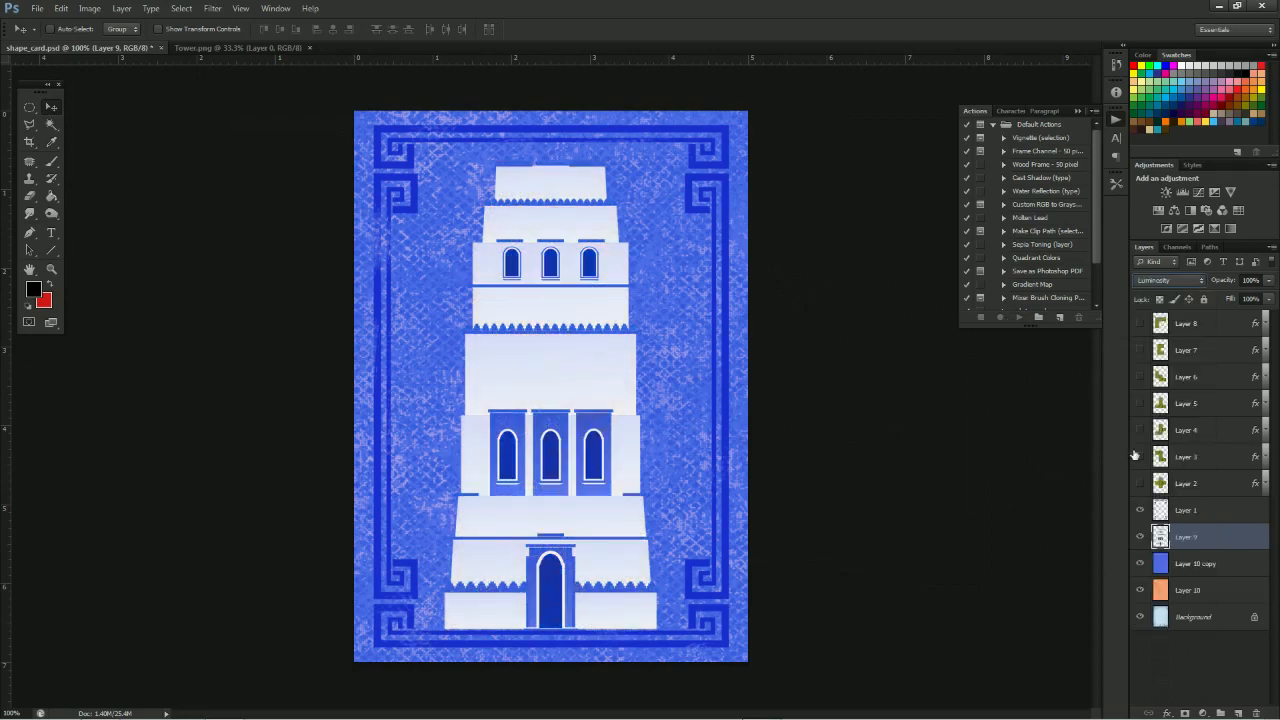
pyautogui.click(1268, 281)
pyautogui.moveTo(1263, 299); pyautogui.dragTo(1257, 299)
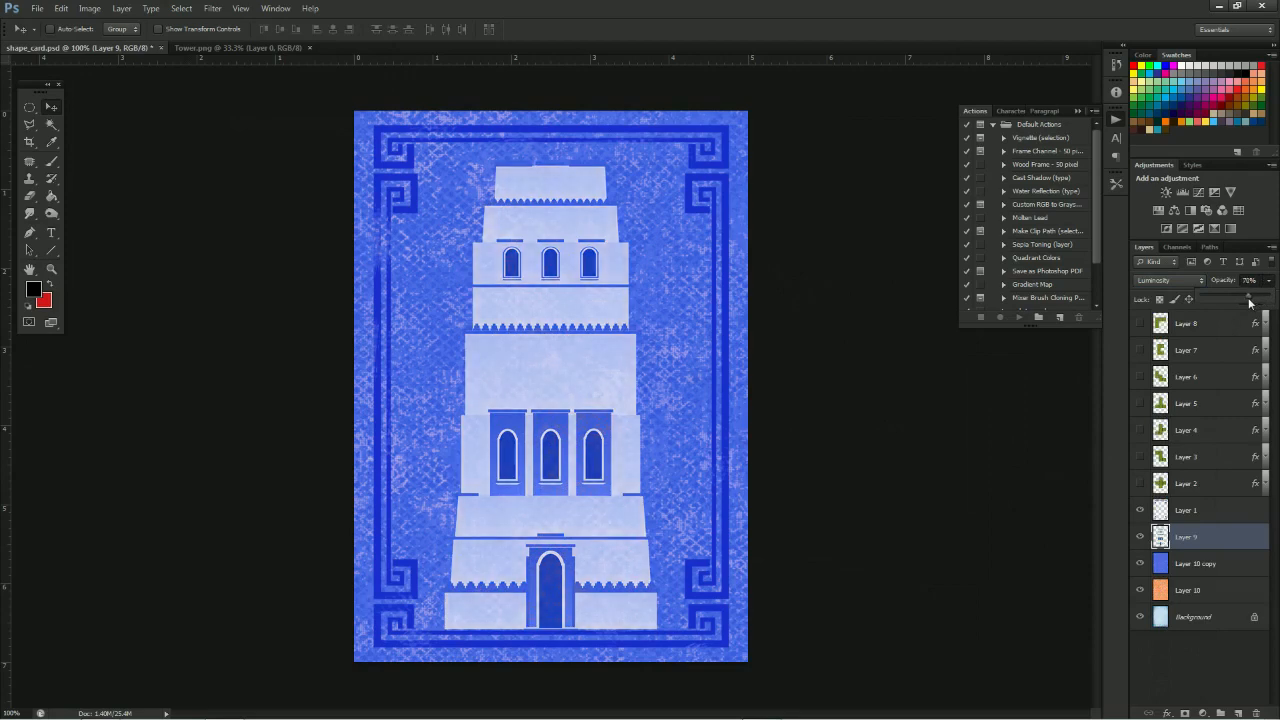
pyautogui.click(947, 498)
# Add a drop shadow to the tower in Layer 9, turn off global light and set the shadow angle to -90°
pyautogui.click(213, 9)
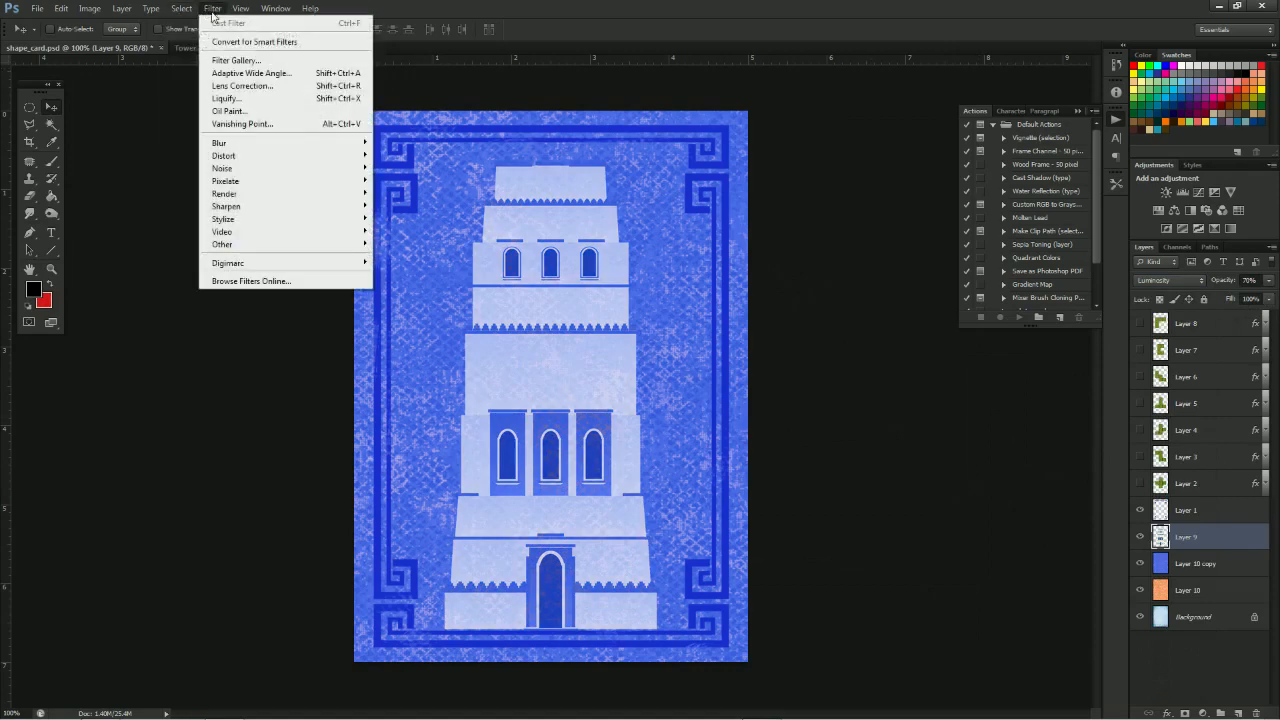
pyautogui.moveTo(96, 14)
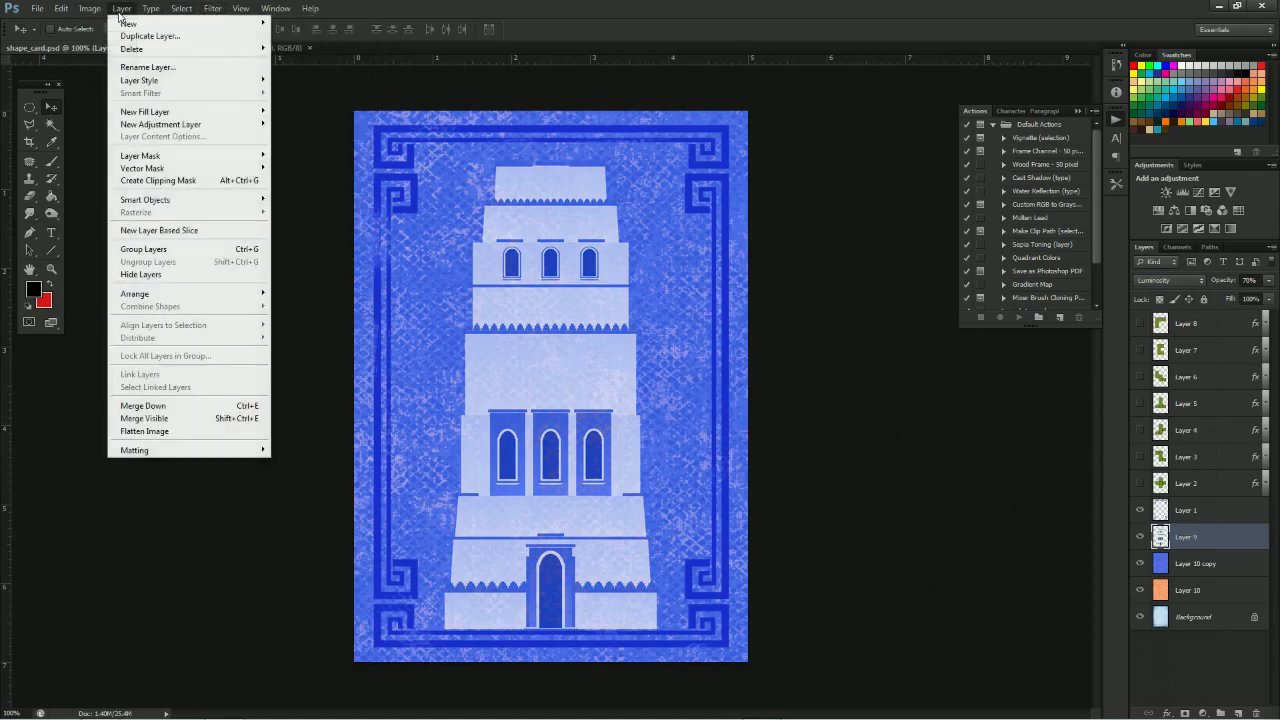
pyautogui.moveTo(159, 82)
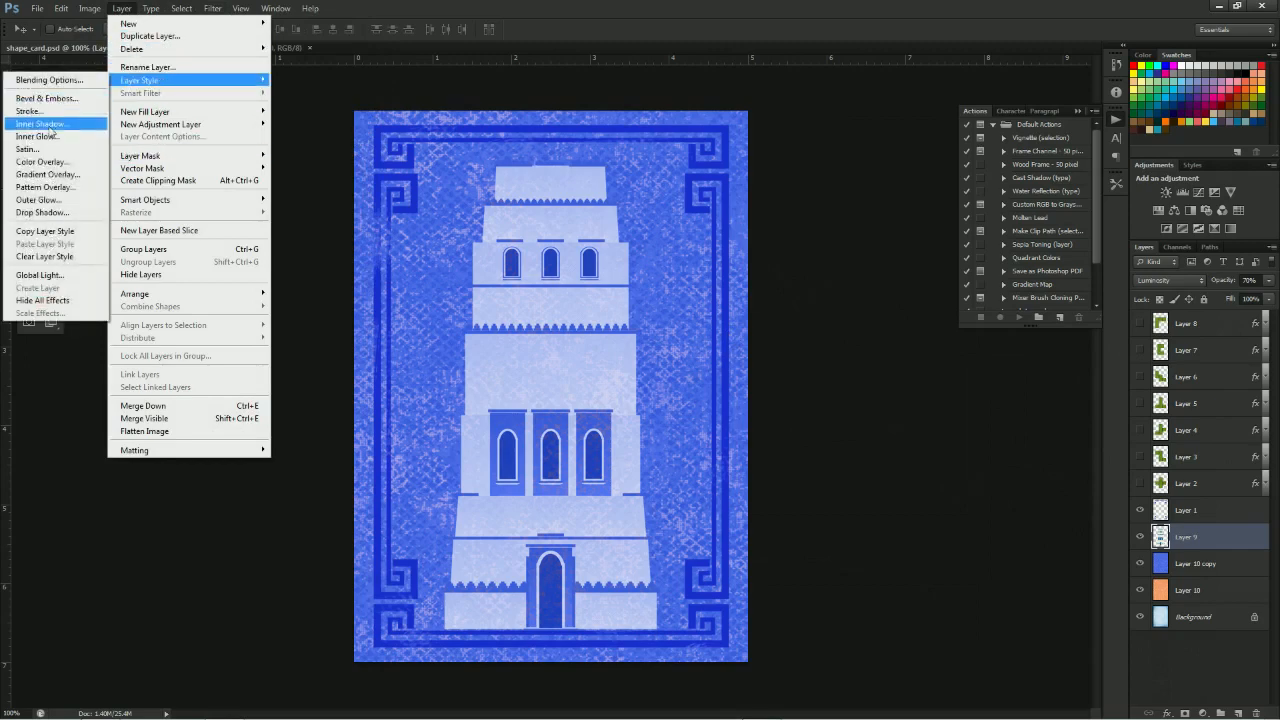
pyautogui.click(55, 214)
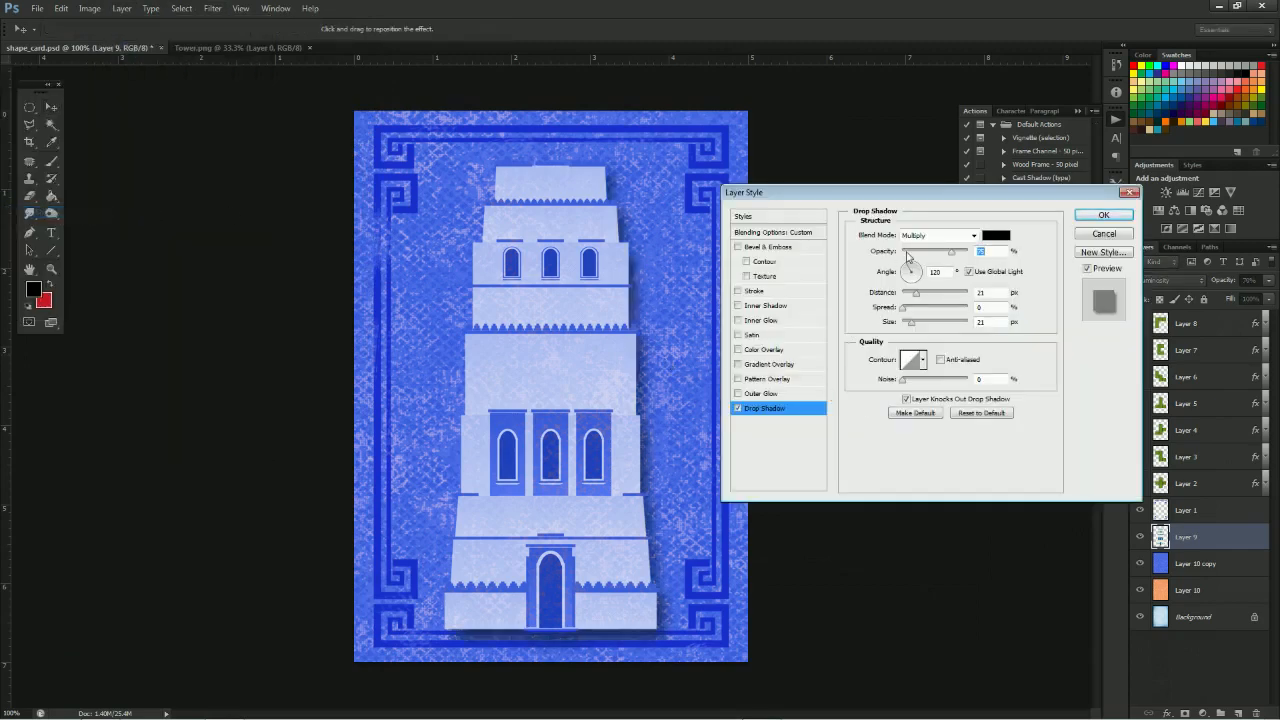
pyautogui.click(968, 273)
pyautogui.moveTo(909, 266); pyautogui.dragTo(913, 284)
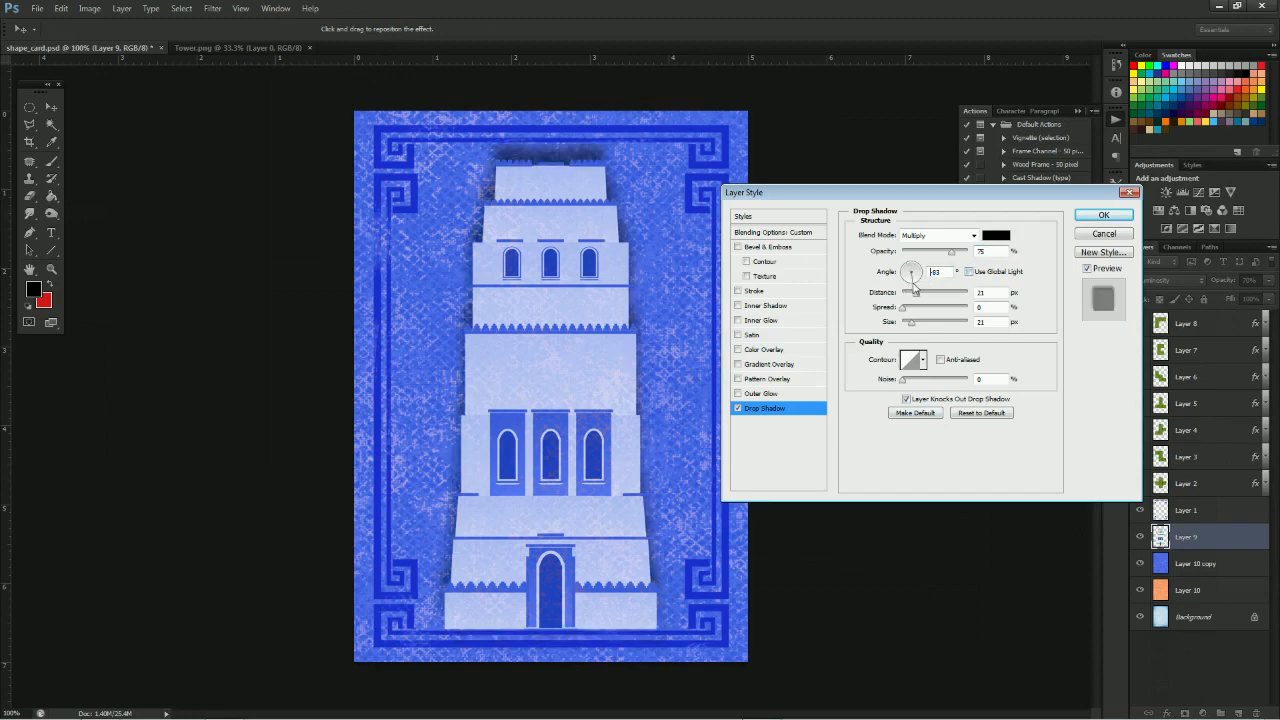
pyautogui.moveTo(913, 286); pyautogui.dragTo(911, 287)
# Refine the tower's drop shadow with angle -86°, size 111 px and opacity about 95%, adjusting its distance and spread
pyautogui.click(917, 323)
pyautogui.moveTo(918, 297); pyautogui.dragTo(931, 296)
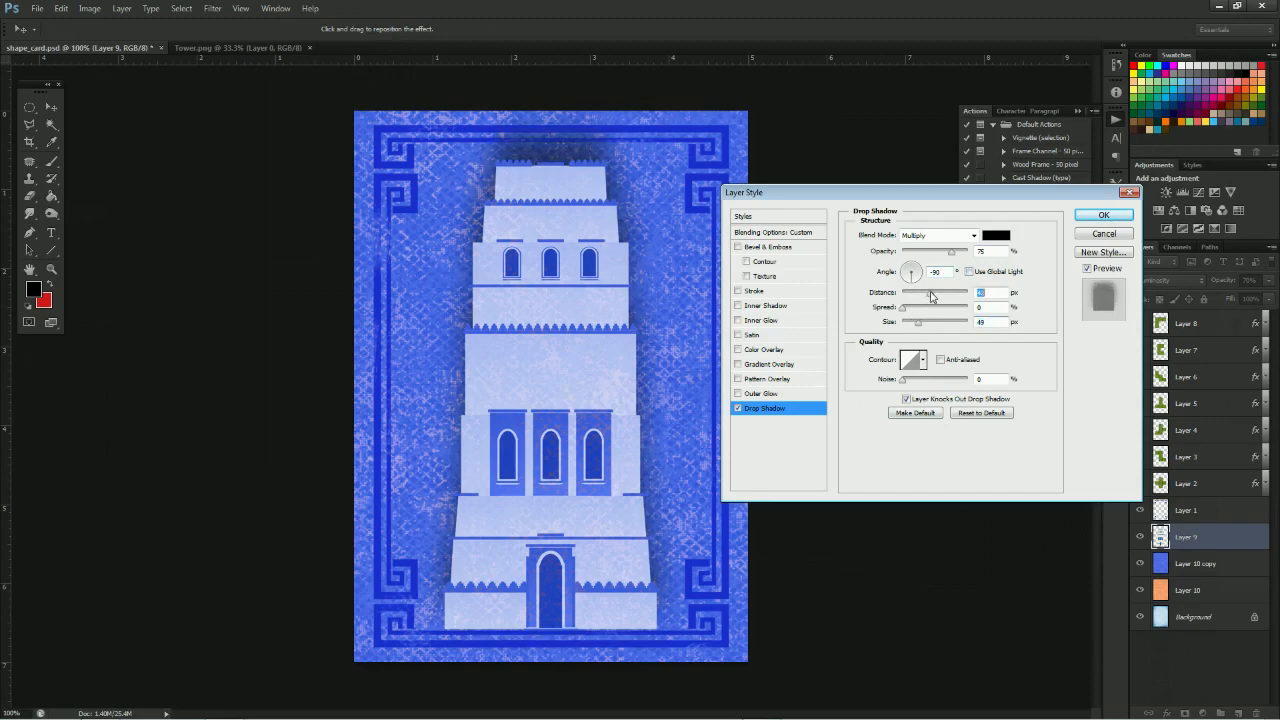
pyautogui.click(910, 311)
pyautogui.click(919, 326)
pyautogui.moveTo(906, 277); pyautogui.dragTo(925, 328)
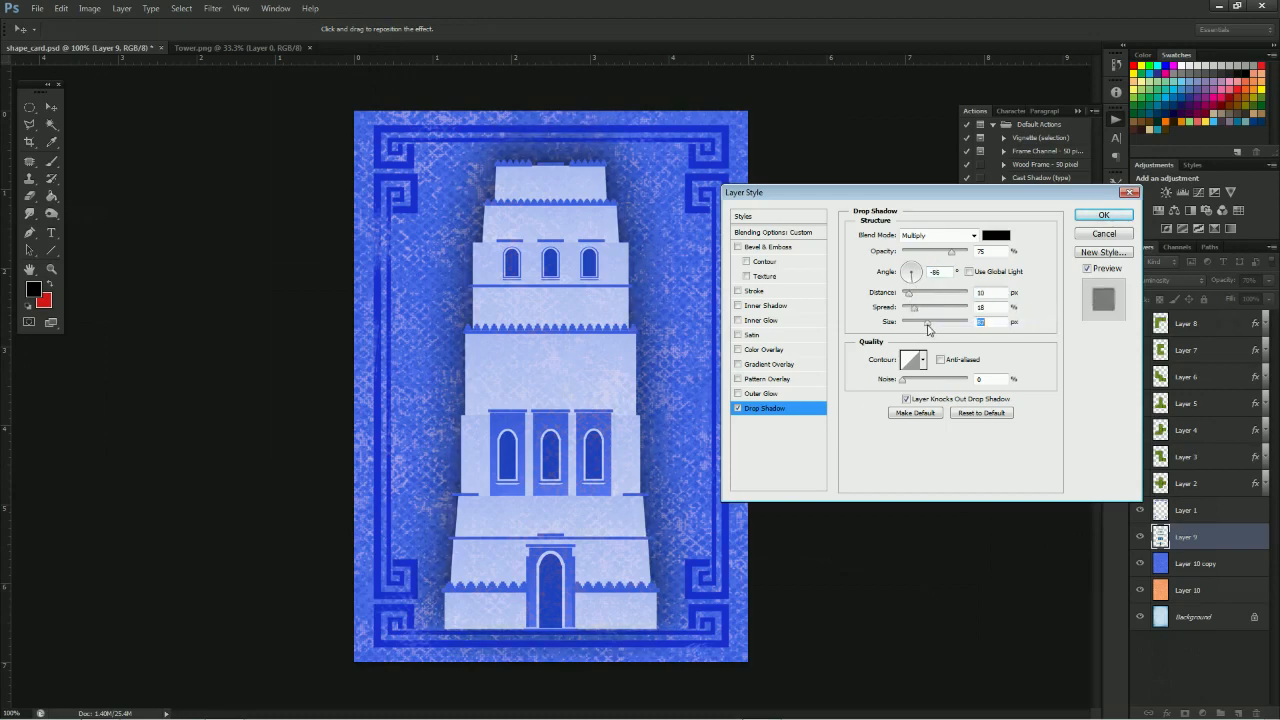
pyautogui.moveTo(951, 253); pyautogui.dragTo(961, 257)
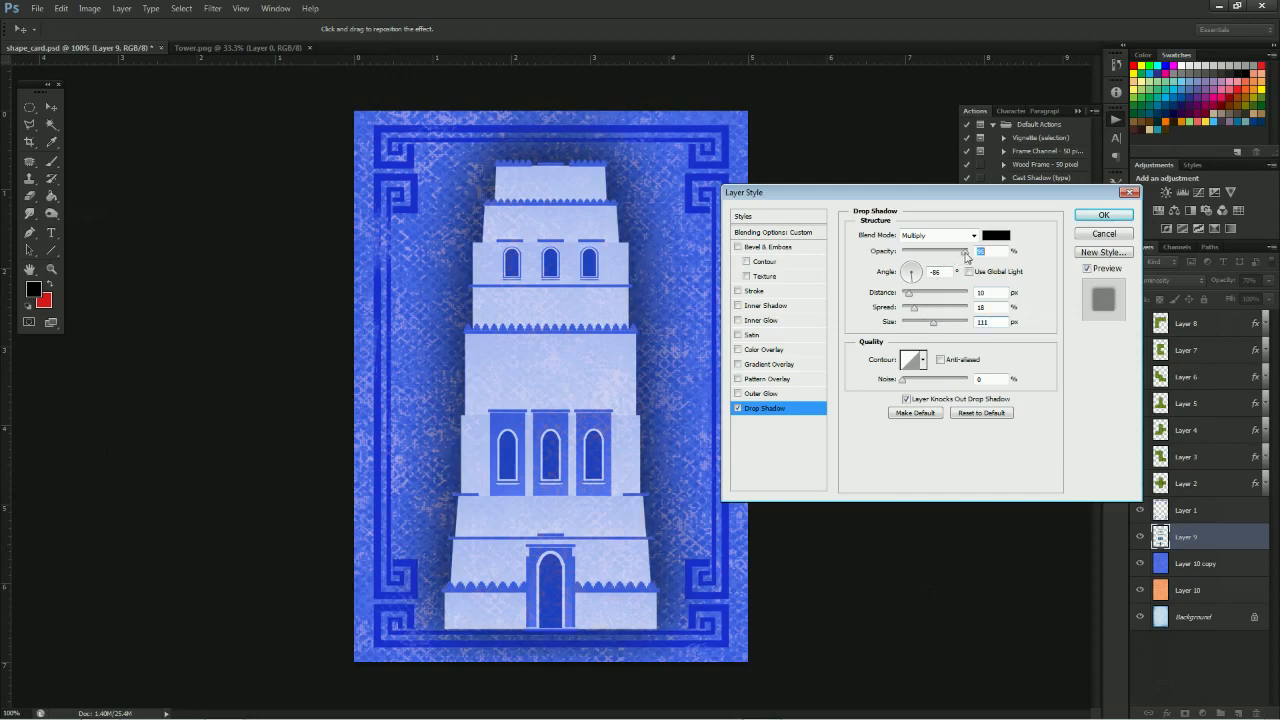
pyautogui.moveTo(916, 296); pyautogui.dragTo(910, 298)
pyautogui.moveTo(912, 308); pyautogui.dragTo(907, 312)
pyautogui.click(1102, 215)
# Darken the blue frame in Layer 1 with the Burn tool, brushing its corners, sides and lower edge in Midtones at 47% exposure
pyautogui.click(51, 214)
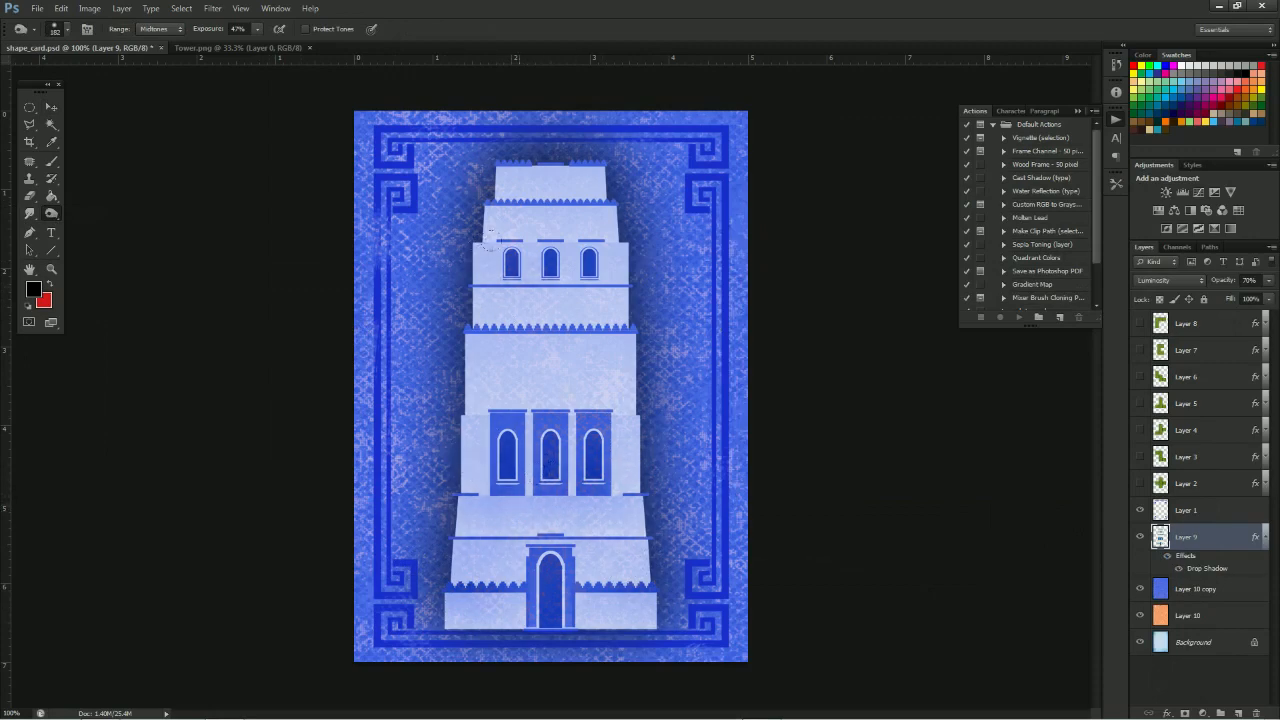
pyautogui.moveTo(55, 214); pyautogui.dragTo(100, 224)
pyautogui.moveTo(55, 214); pyautogui.dragTo(120, 224)
pyautogui.click(1265, 537)
pyautogui.click(1212, 512)
pyautogui.moveTo(690, 586); pyautogui.dragTo(716, 607)
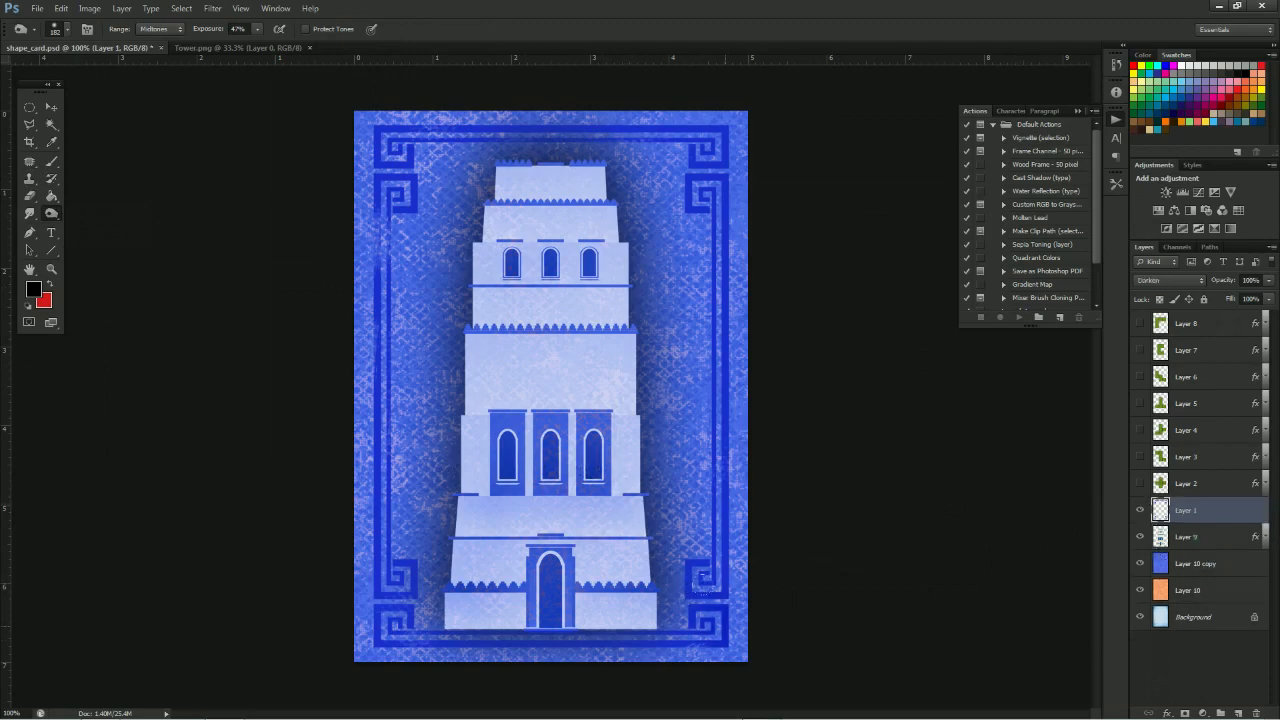
pyautogui.moveTo(352, 585); pyautogui.dragTo(353, 533)
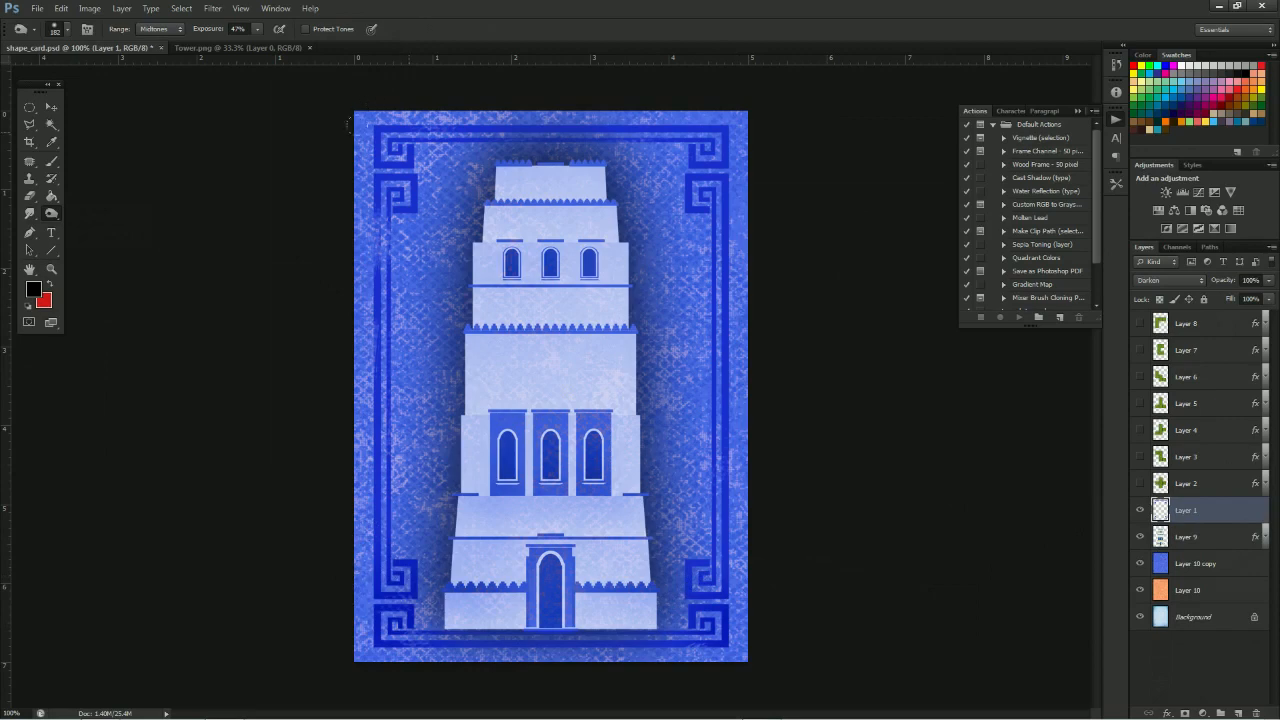
pyautogui.moveTo(329, 276); pyautogui.dragTo(341, 386)
pyautogui.moveTo(721, 338); pyautogui.dragTo(721, 496)
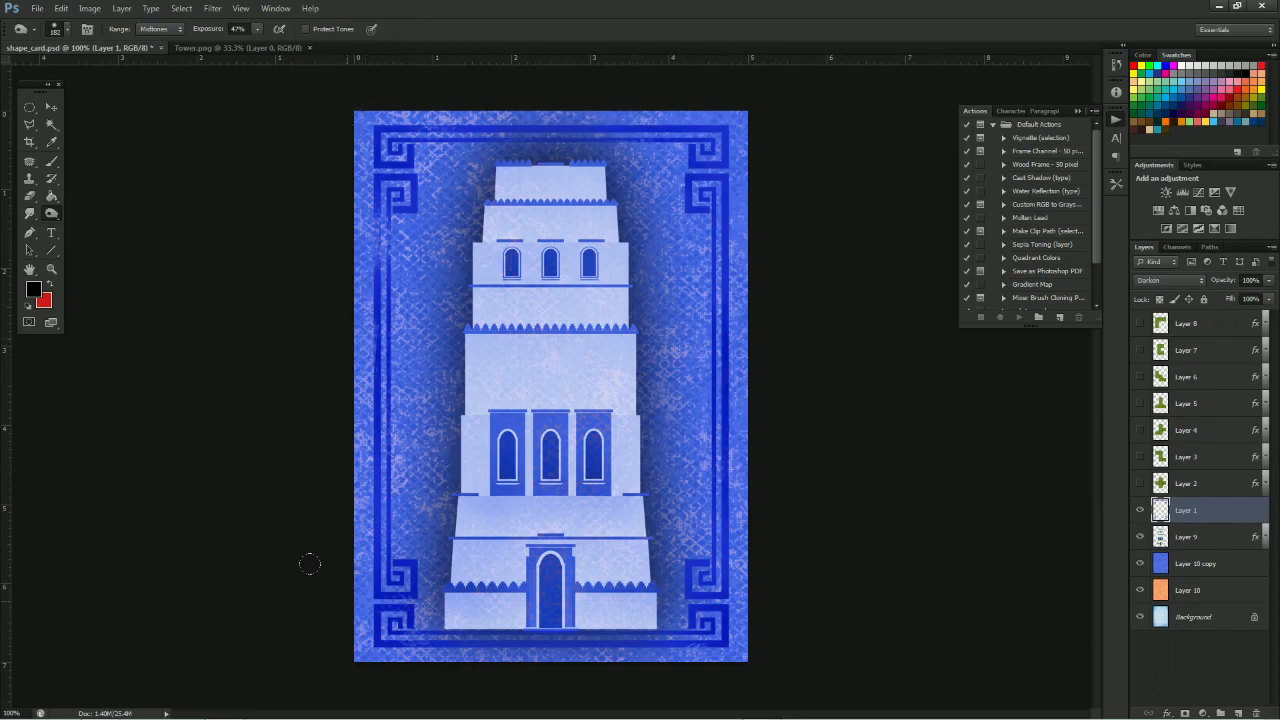
pyautogui.moveTo(488, 604); pyautogui.dragTo(549, 599)
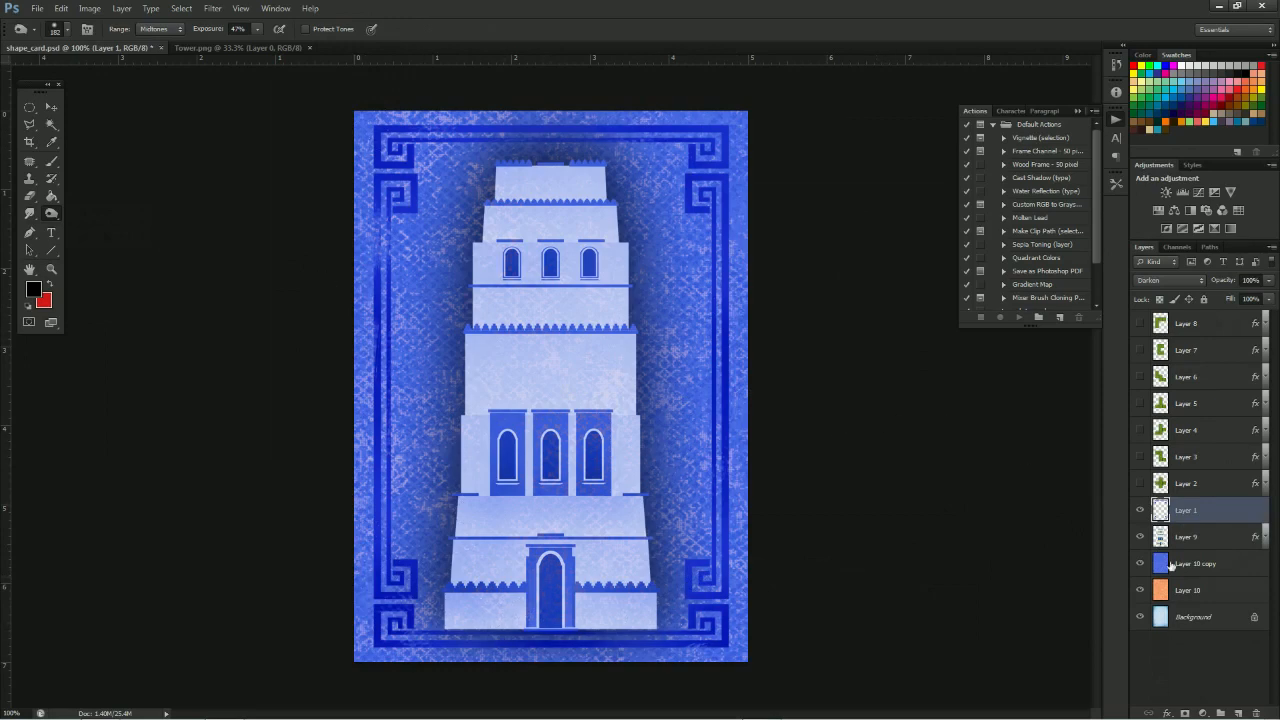
# Add a new empty layer directly above Layer 10 copy
pyautogui.click(1209, 570)
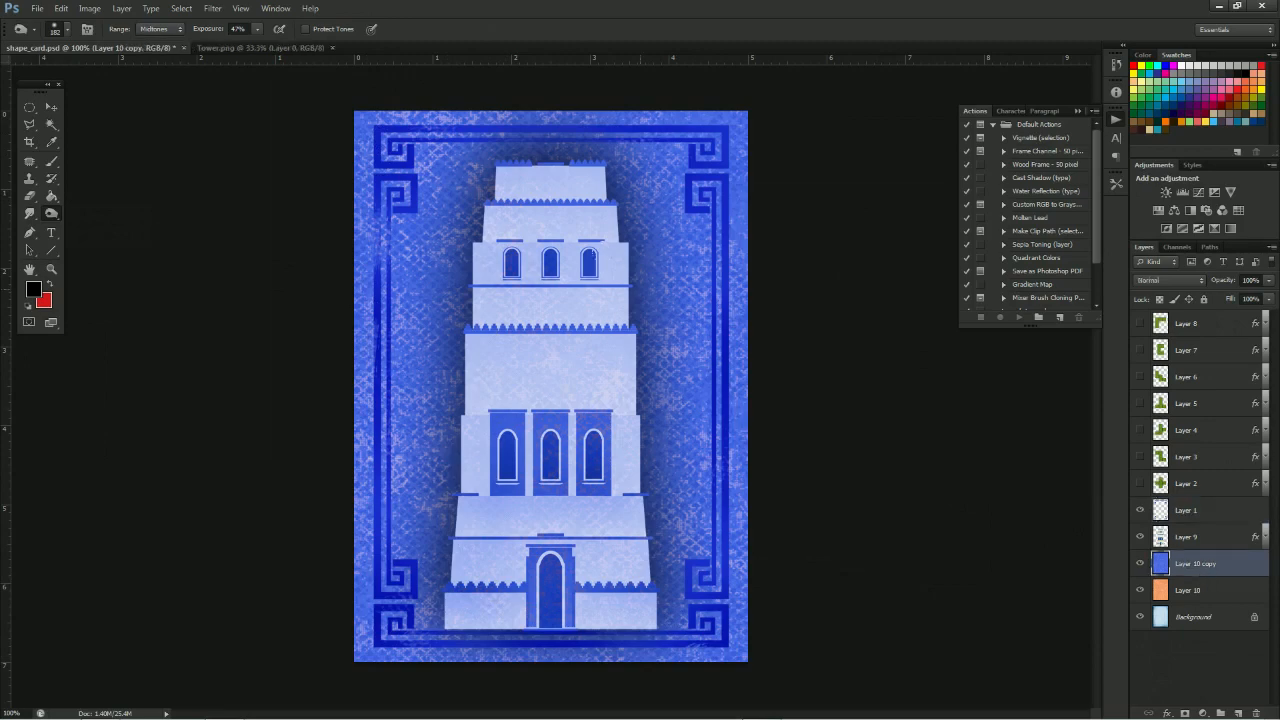
pyautogui.click(39, 9)
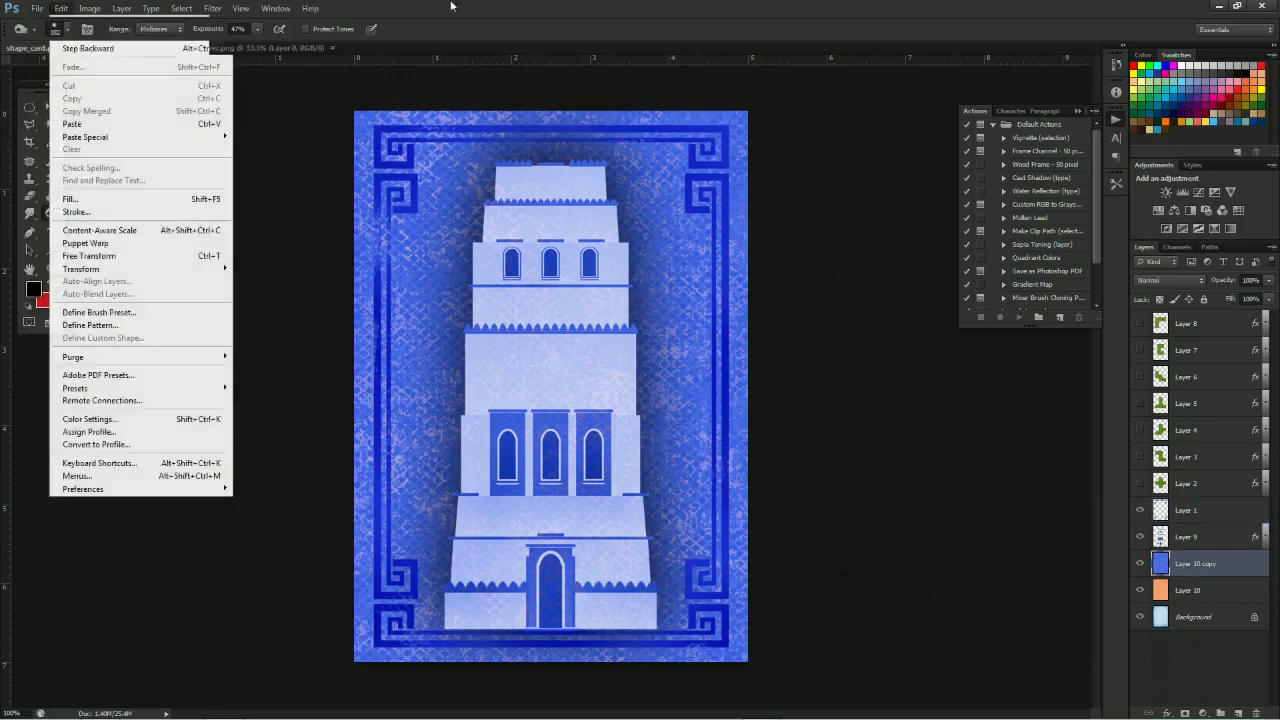
pyautogui.click(451, 6)
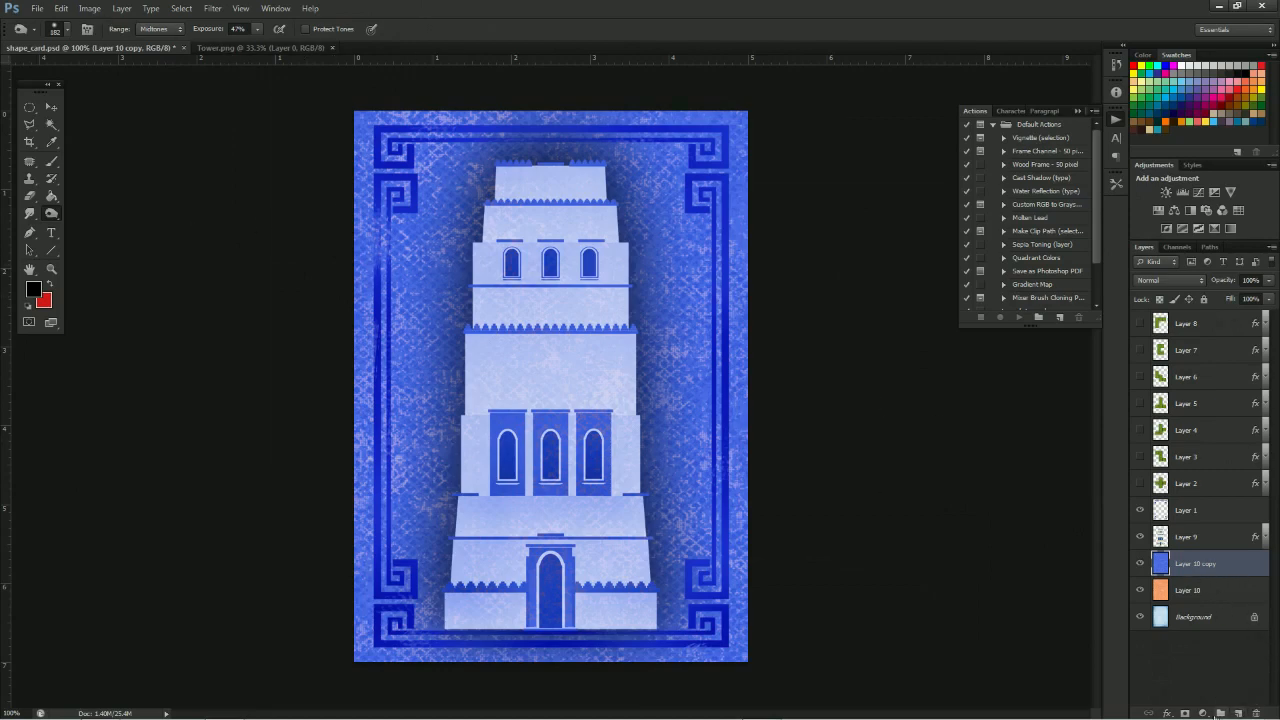
pyautogui.click(1238, 713)
# Try to apply the Lighting Effects render filter to the new empty layer
pyautogui.click(52, 107)
pyautogui.click(211, 9)
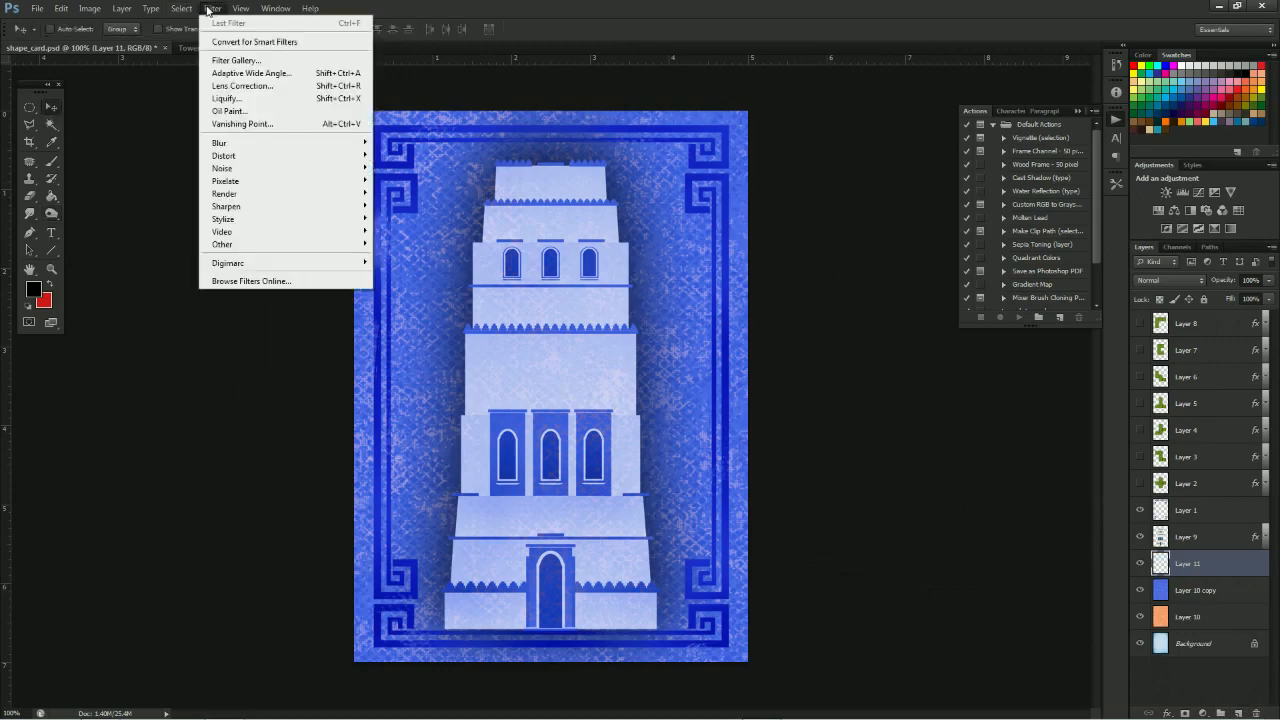
pyautogui.moveTo(226, 193)
pyautogui.click(150, 243)
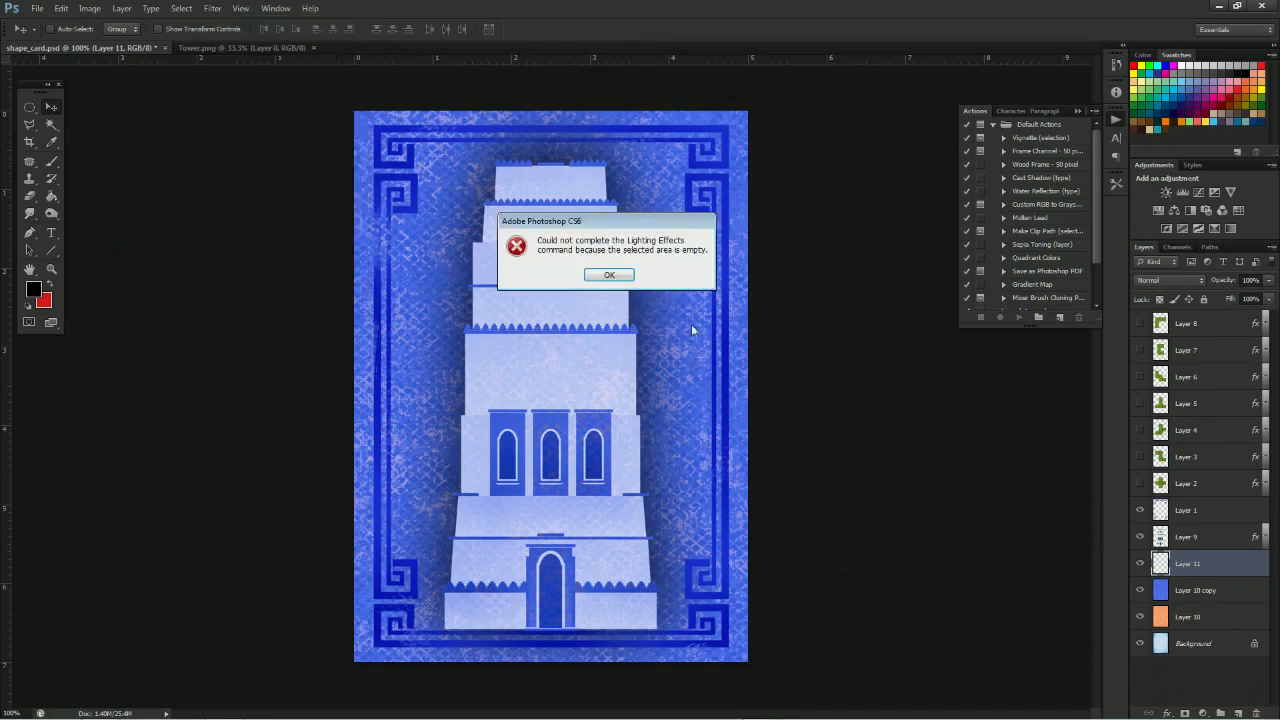
pyautogui.click(610, 274)
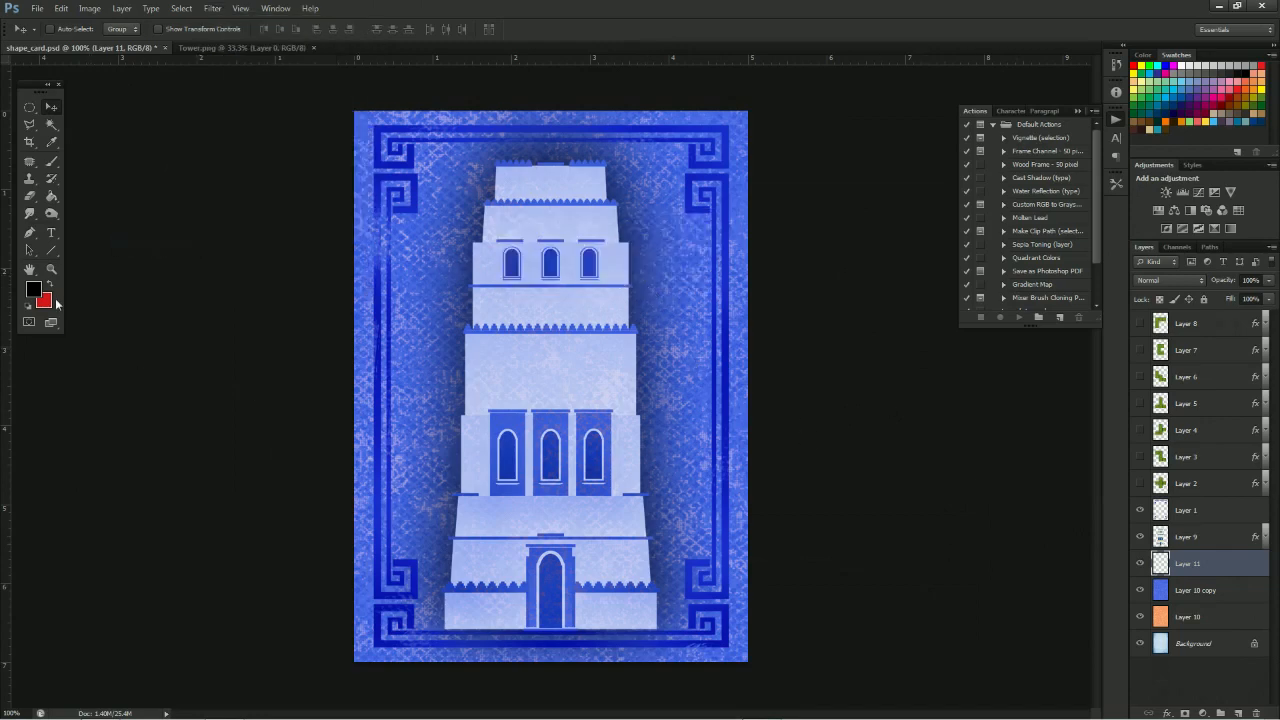
# Set the foreground color to turquoise #27ccca and fill the empty Layer 11 with it using the Paint Bucket
pyautogui.click(39, 290)
pyautogui.click(1050, 531)
pyautogui.moveTo(967, 481)
pyautogui.mouseDown()
pyautogui.moveTo(1005, 457)
pyautogui.moveTo(998, 479)
pyautogui.mouseUp()
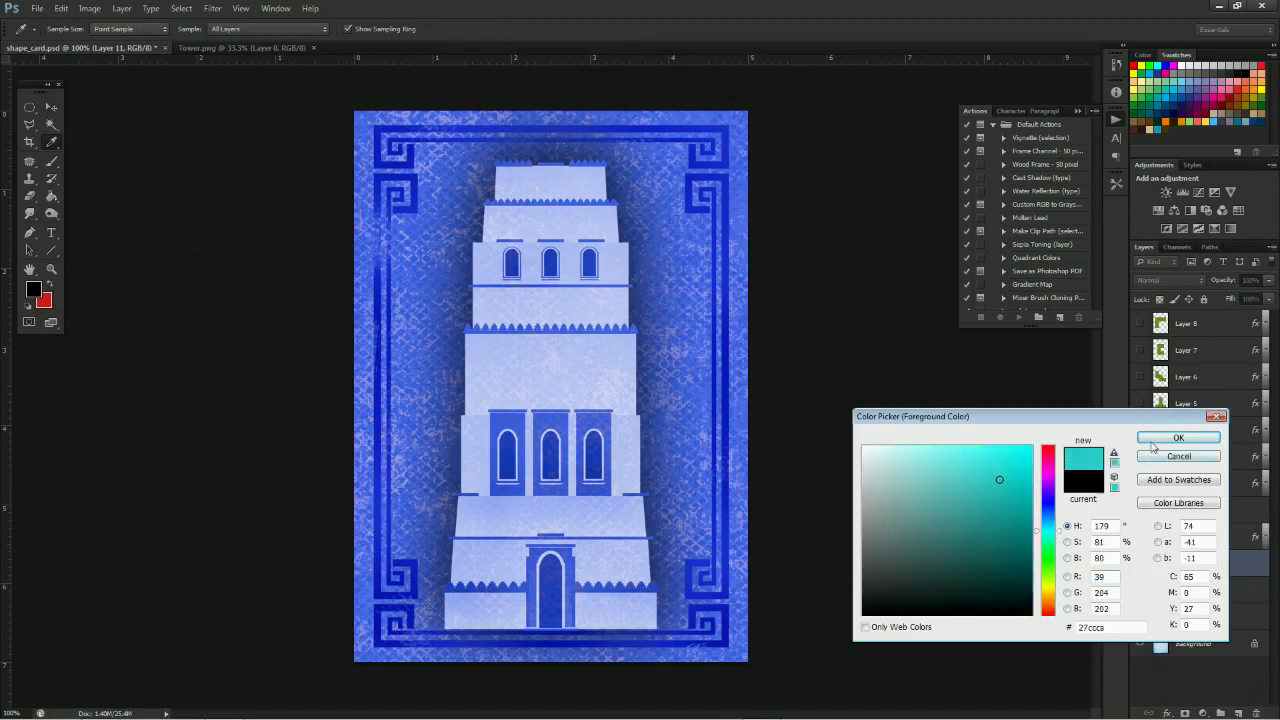
pyautogui.click(1152, 446)
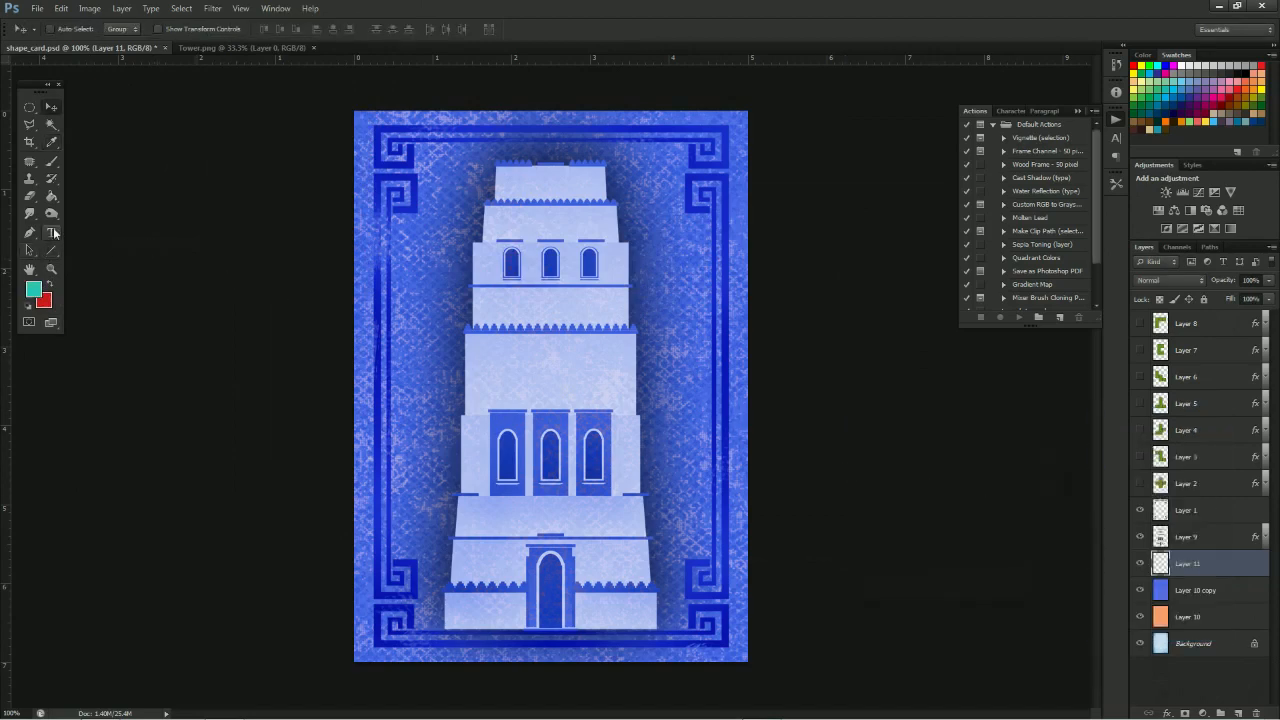
pyautogui.click(55, 199)
pyautogui.click(412, 293)
pyautogui.click(212, 8)
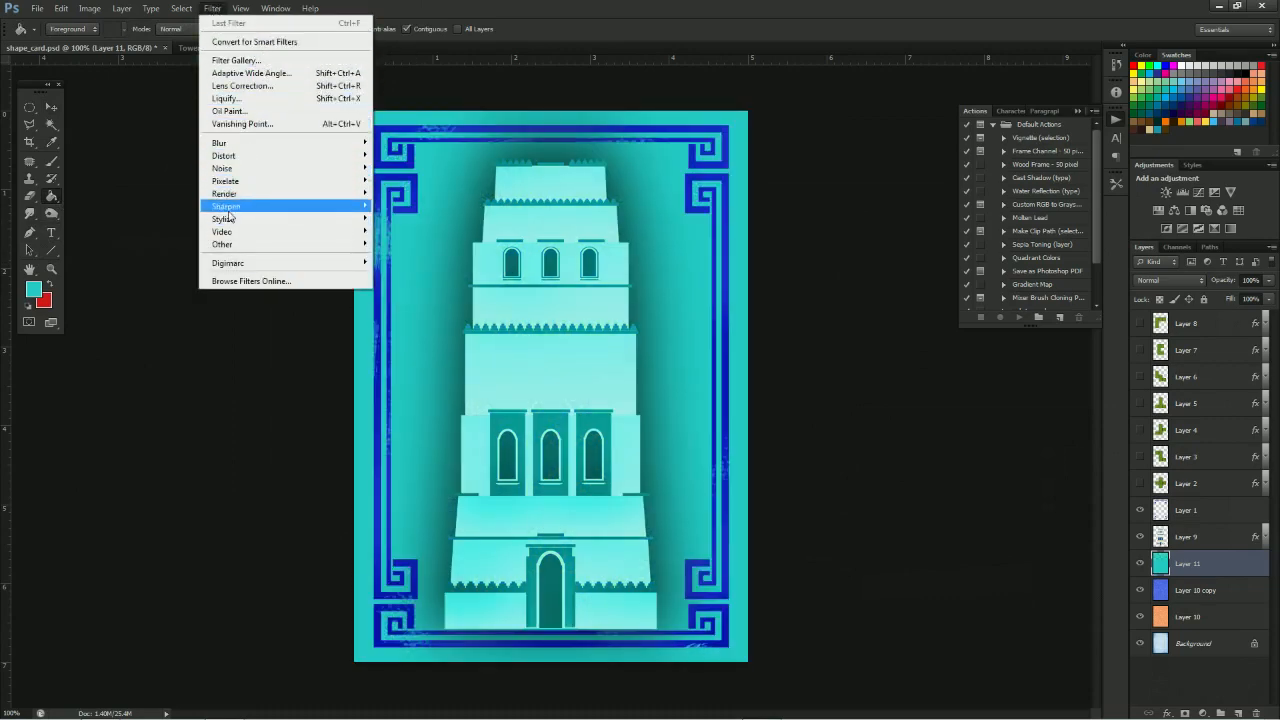
pyautogui.moveTo(228, 193)
pyautogui.click(146, 231)
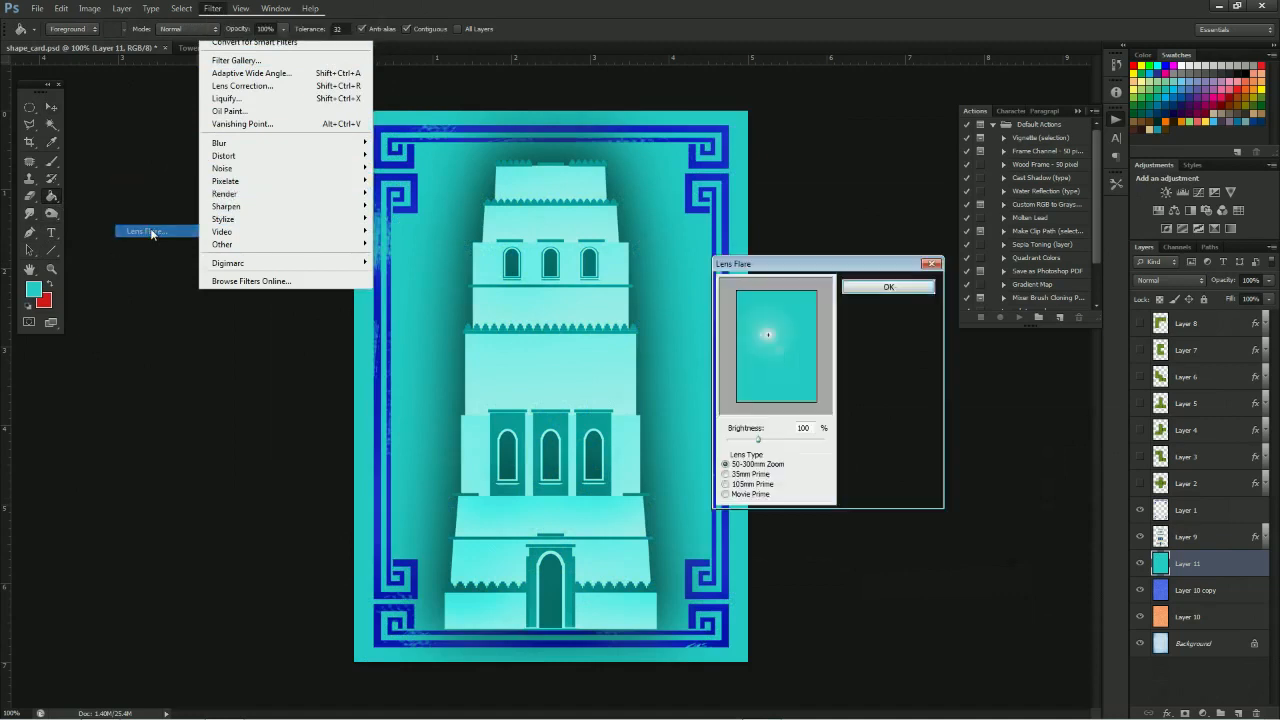
pyautogui.press('Escape')
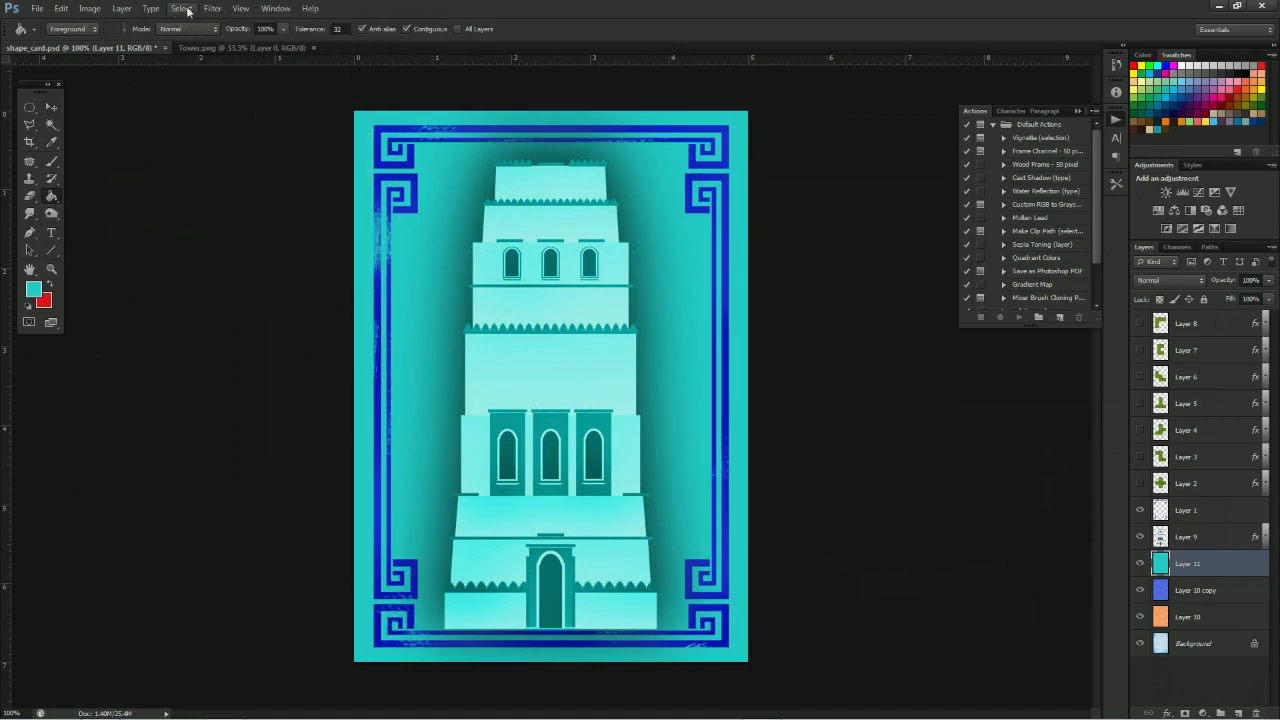
# Start the Lighting Effects render filter on Layer 11 and set the point light's color to light turquoise
pyautogui.click(181, 8)
pyautogui.moveTo(212, 8)
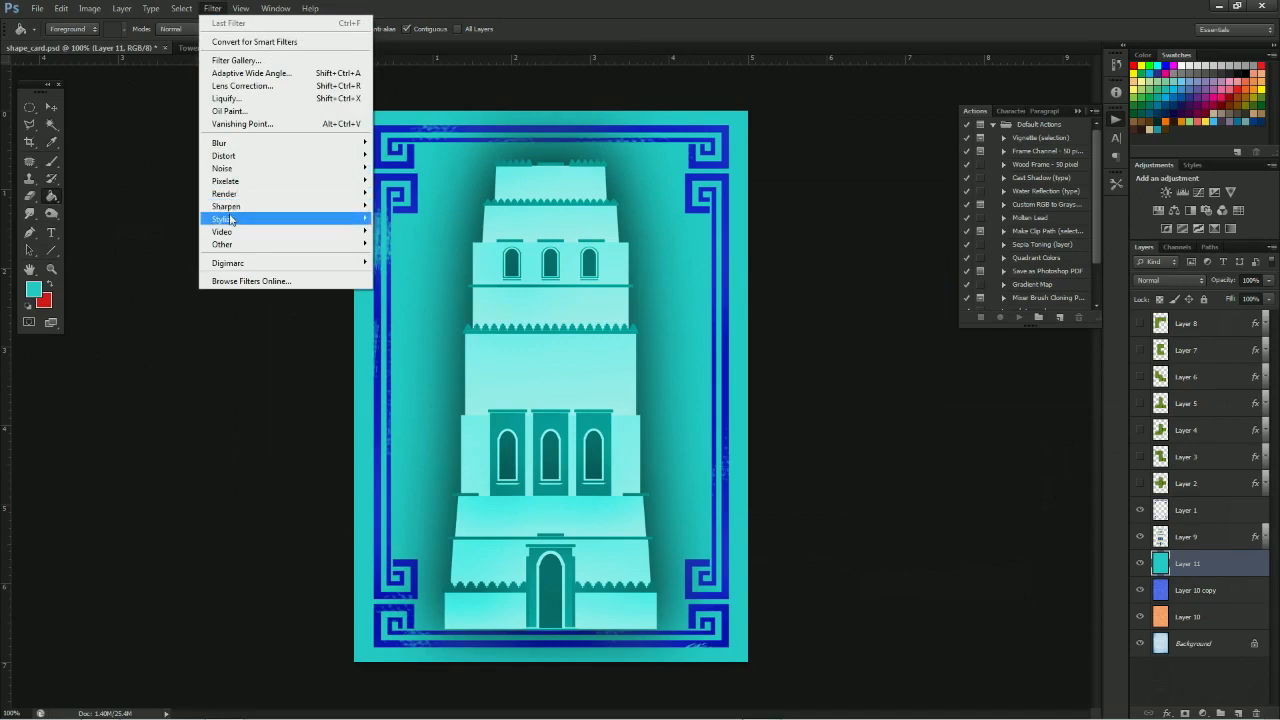
pyautogui.moveTo(228, 194)
pyautogui.click(156, 244)
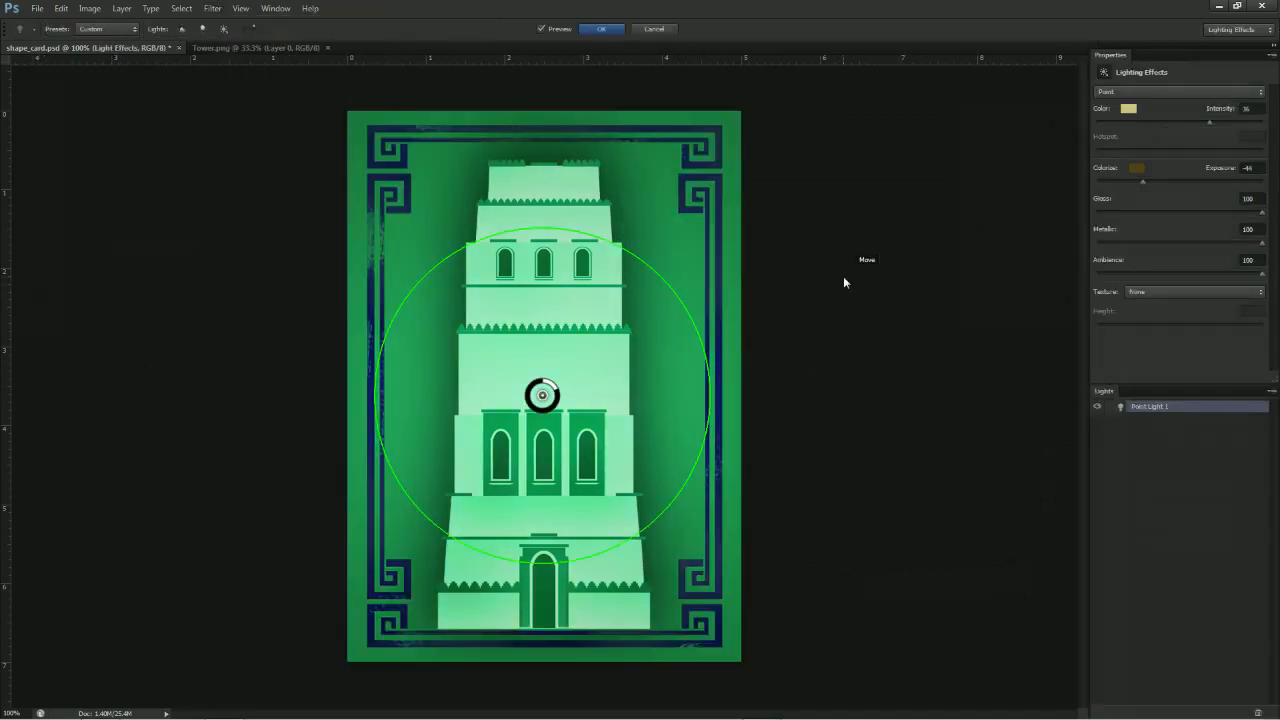
pyautogui.click(1129, 109)
pyautogui.moveTo(965, 474); pyautogui.dragTo(954, 458)
pyautogui.click(1150, 436)
# Change the ambient color of the Lighting Effects point light to dark purple
pyautogui.click(1136, 168)
pyautogui.moveTo(1050, 510); pyautogui.dragTo(1049, 486)
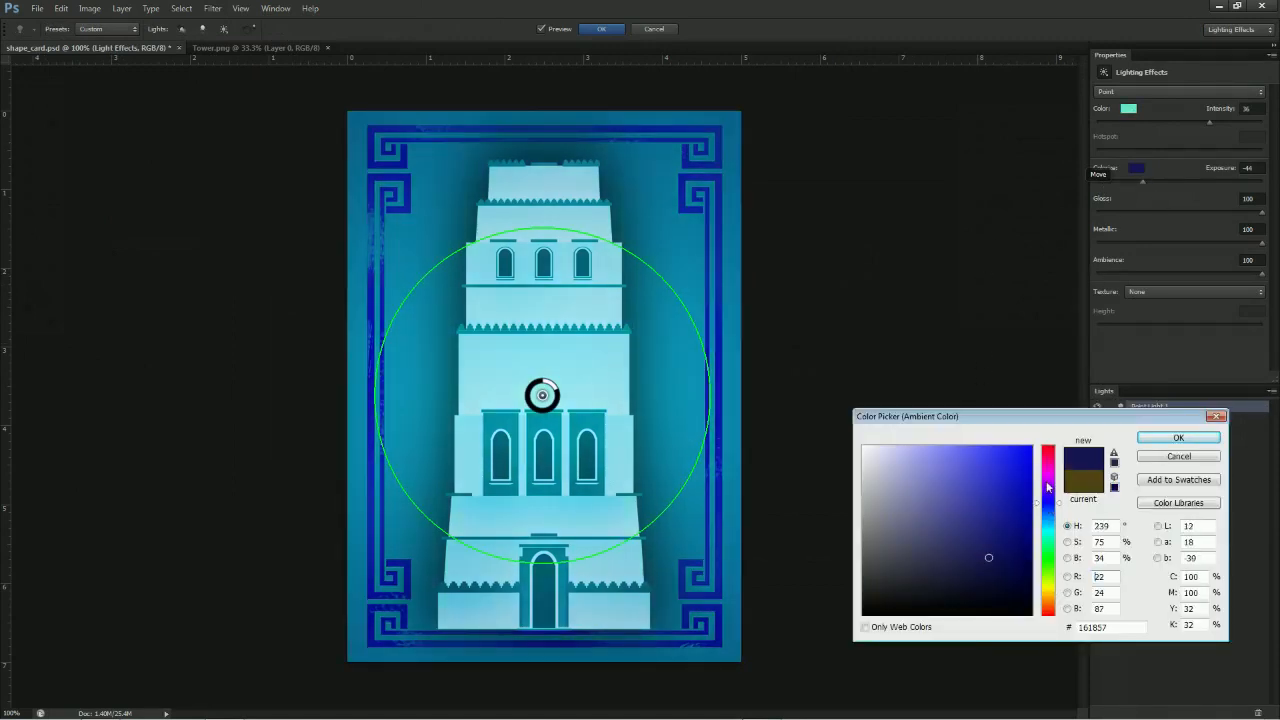
pyautogui.moveTo(1009, 550); pyautogui.dragTo(1012, 565)
pyautogui.click(1162, 438)
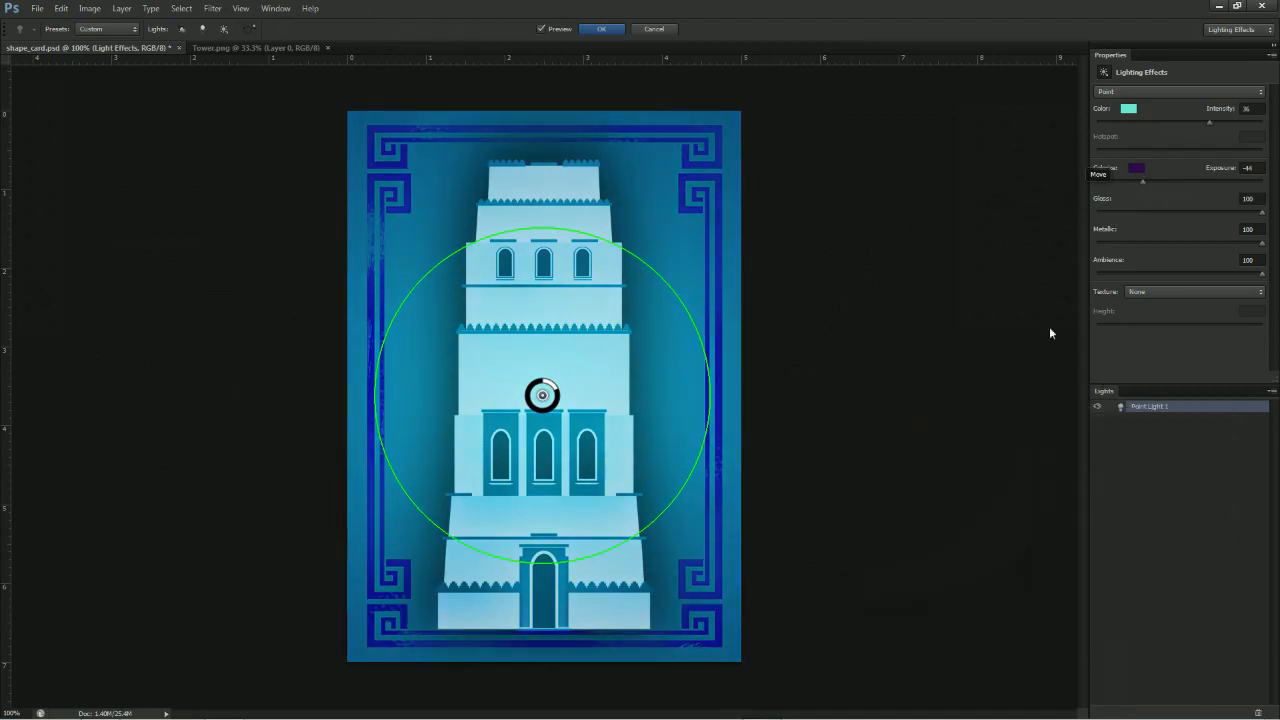
# Set the point light's intensity to 42, place it near the center of the card and apply the lighting
pyautogui.moveTo(558, 397); pyautogui.dragTo(546, 390)
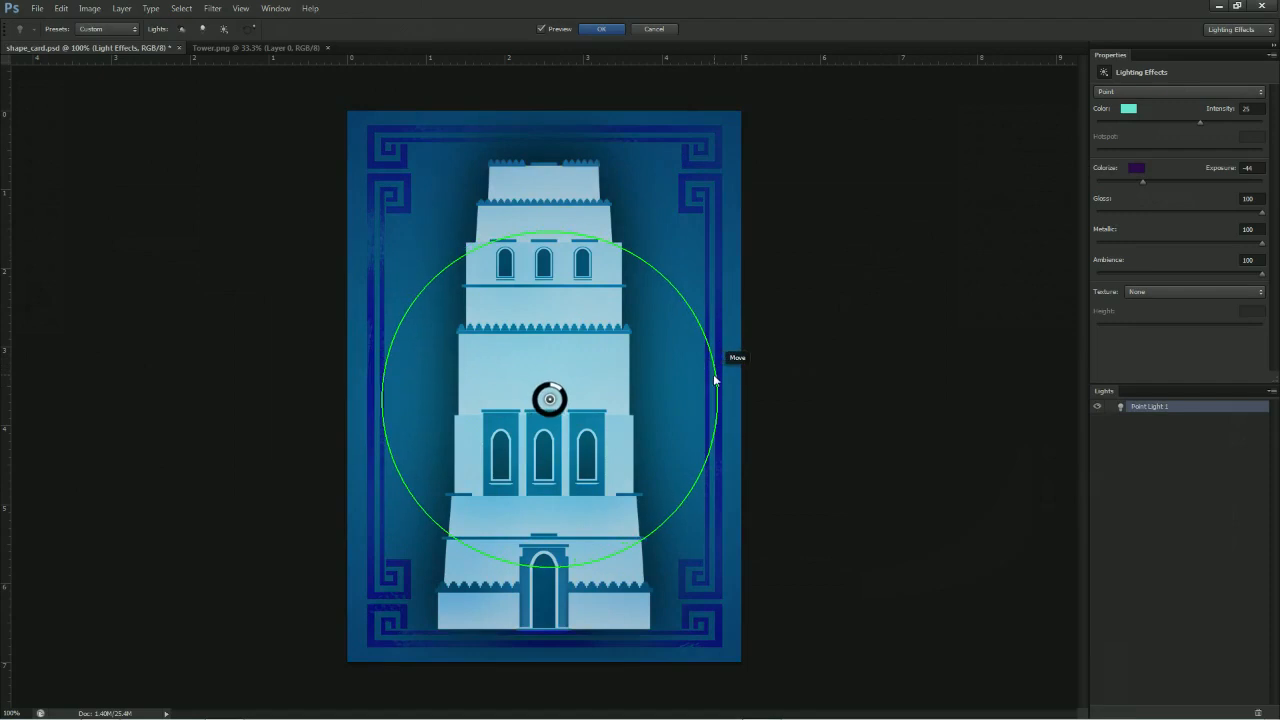
pyautogui.moveTo(552, 398); pyautogui.dragTo(562, 400)
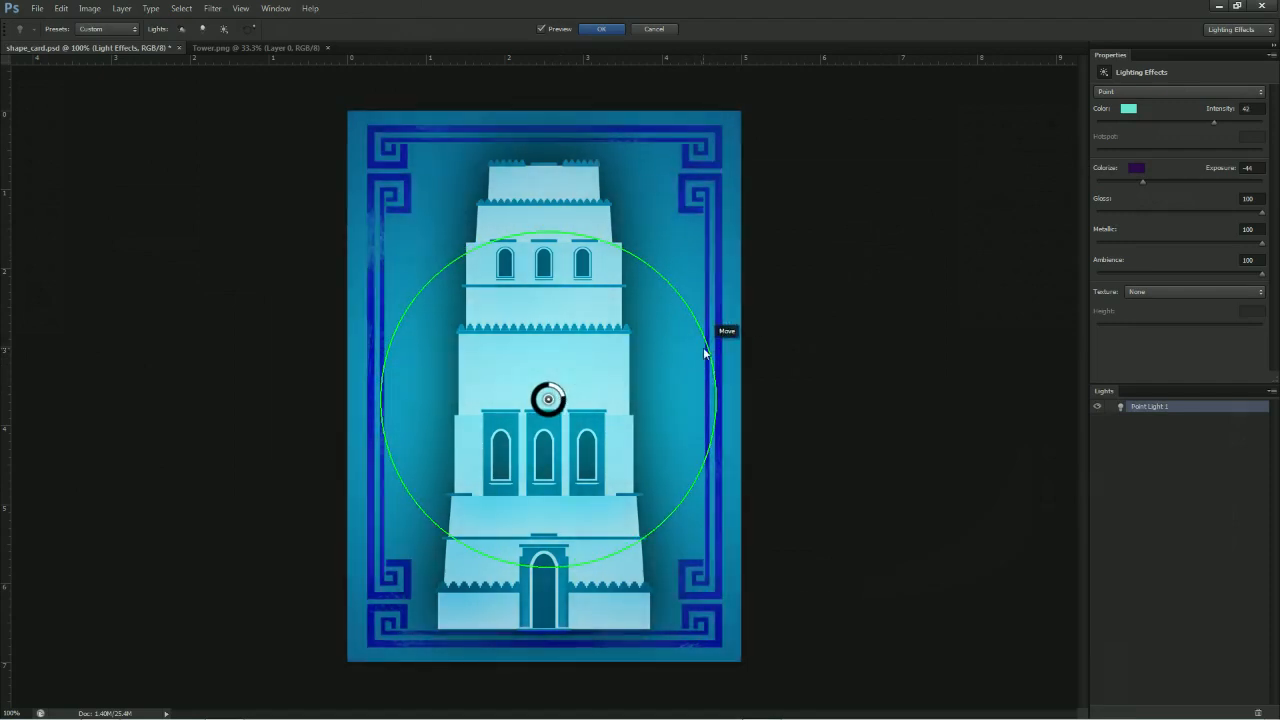
pyautogui.moveTo(709, 349); pyautogui.dragTo(699, 353)
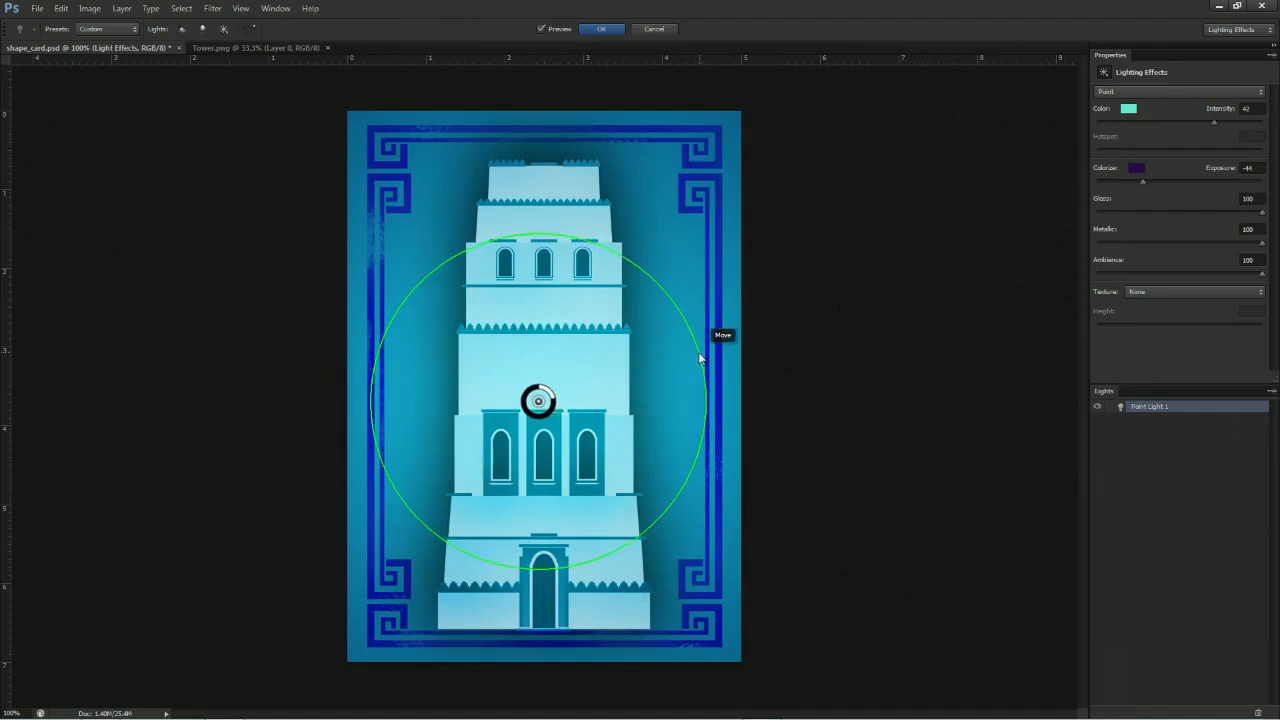
pyautogui.moveTo(701, 368); pyautogui.dragTo(705, 359)
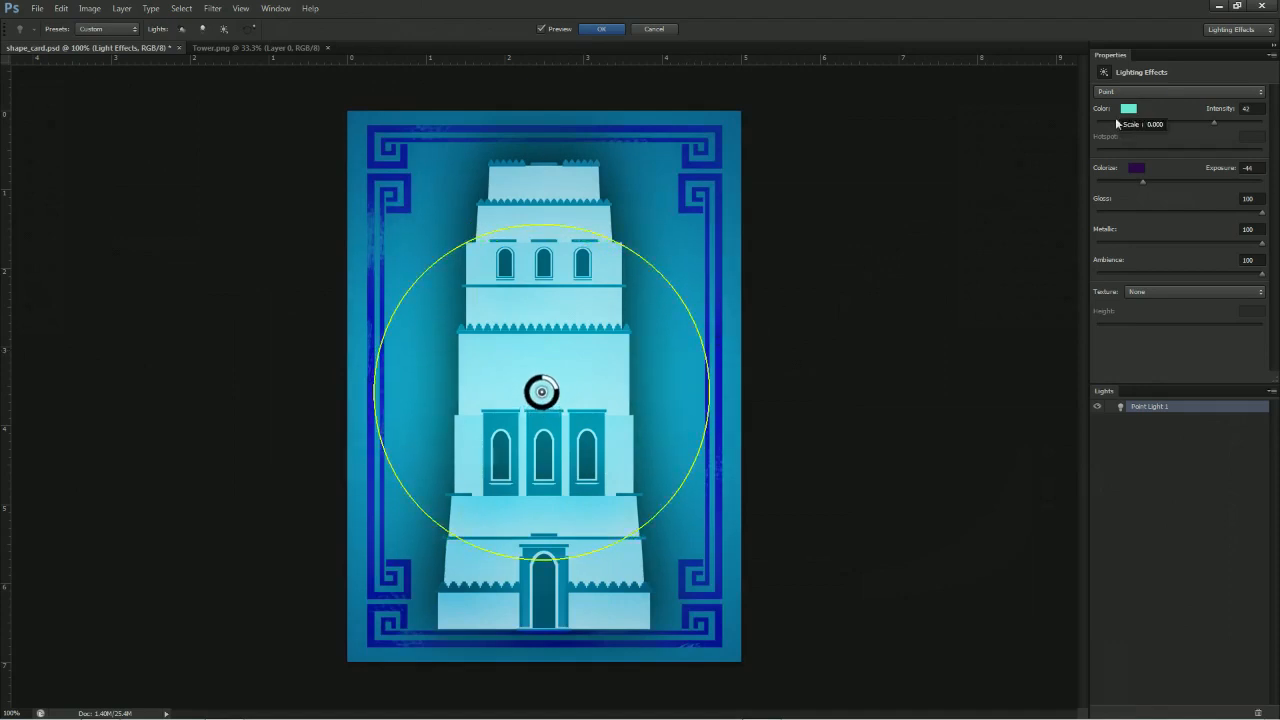
pyautogui.click(603, 29)
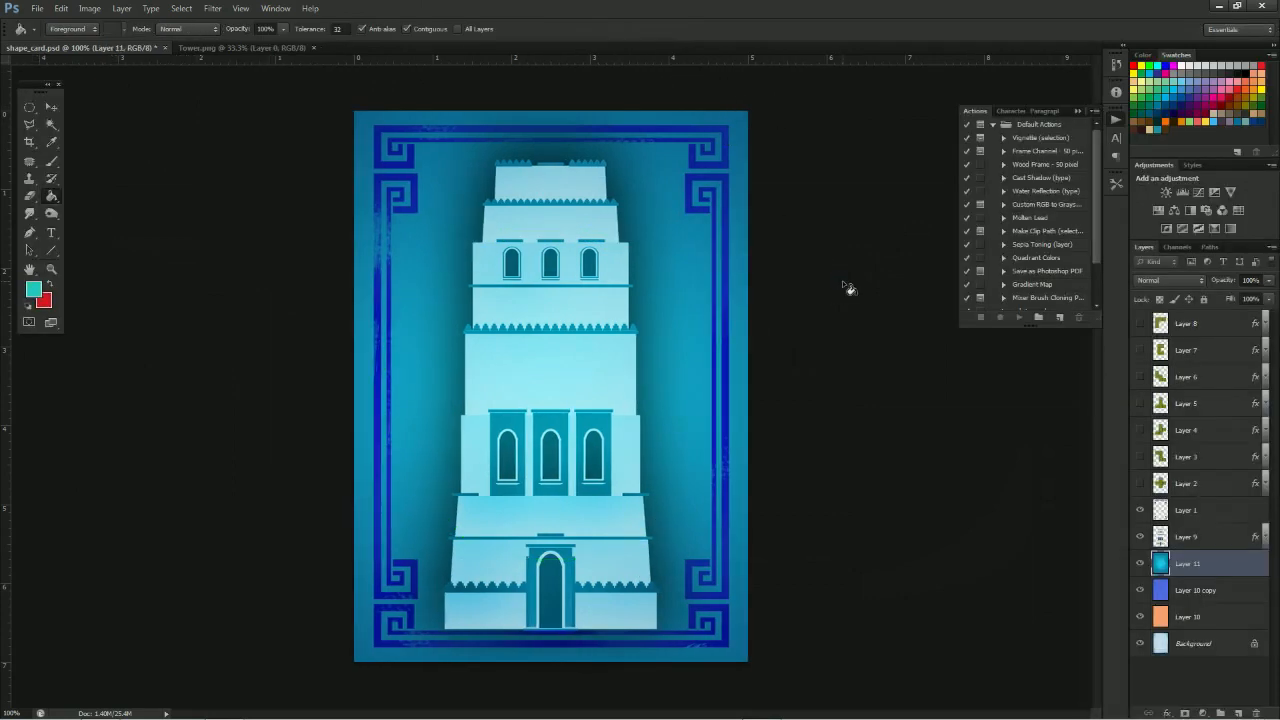
# Try the Linear Burn blend mode on Layer 11 and settle on Overlay
pyautogui.click(1160, 282)
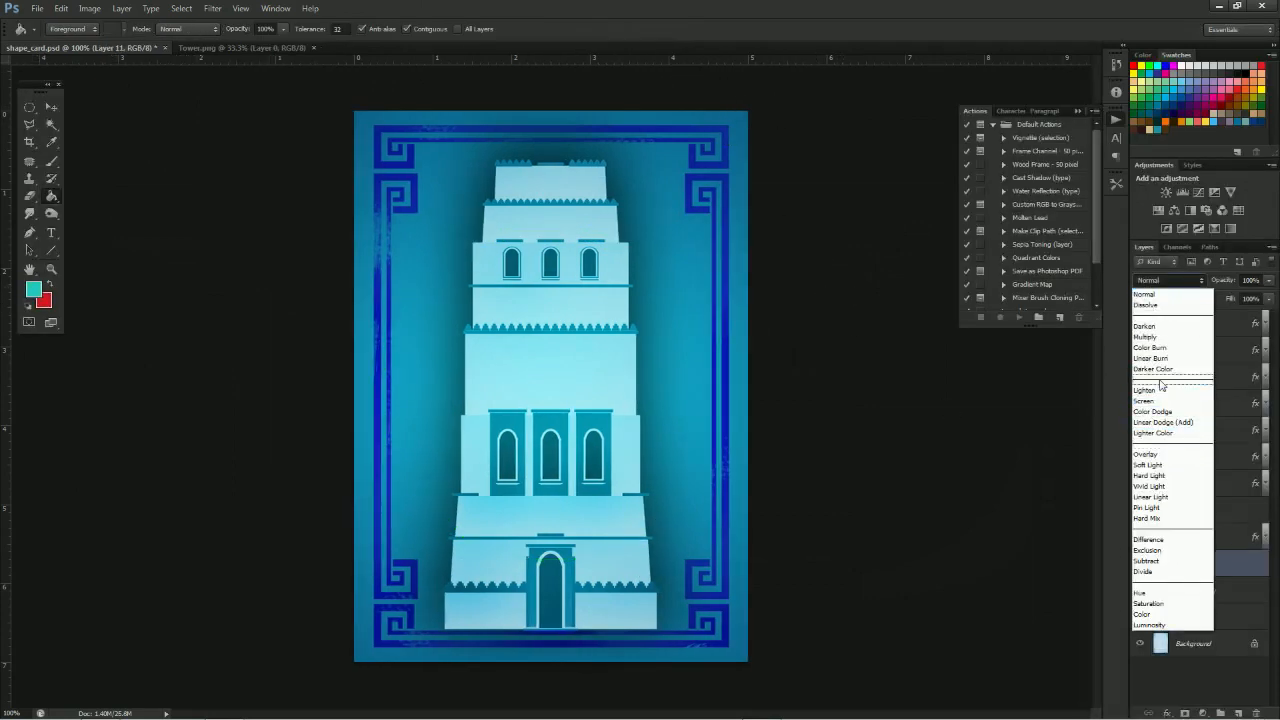
pyautogui.click(1150, 358)
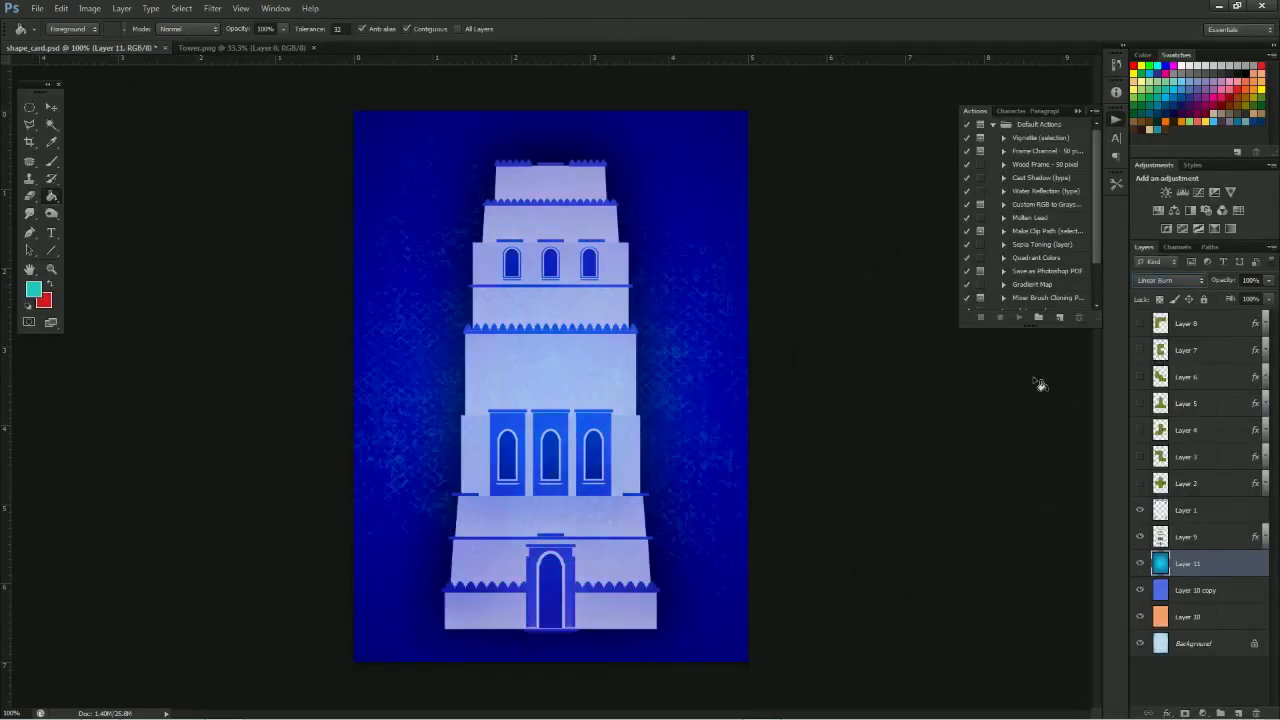
pyautogui.click(1166, 281)
pyautogui.click(1160, 449)
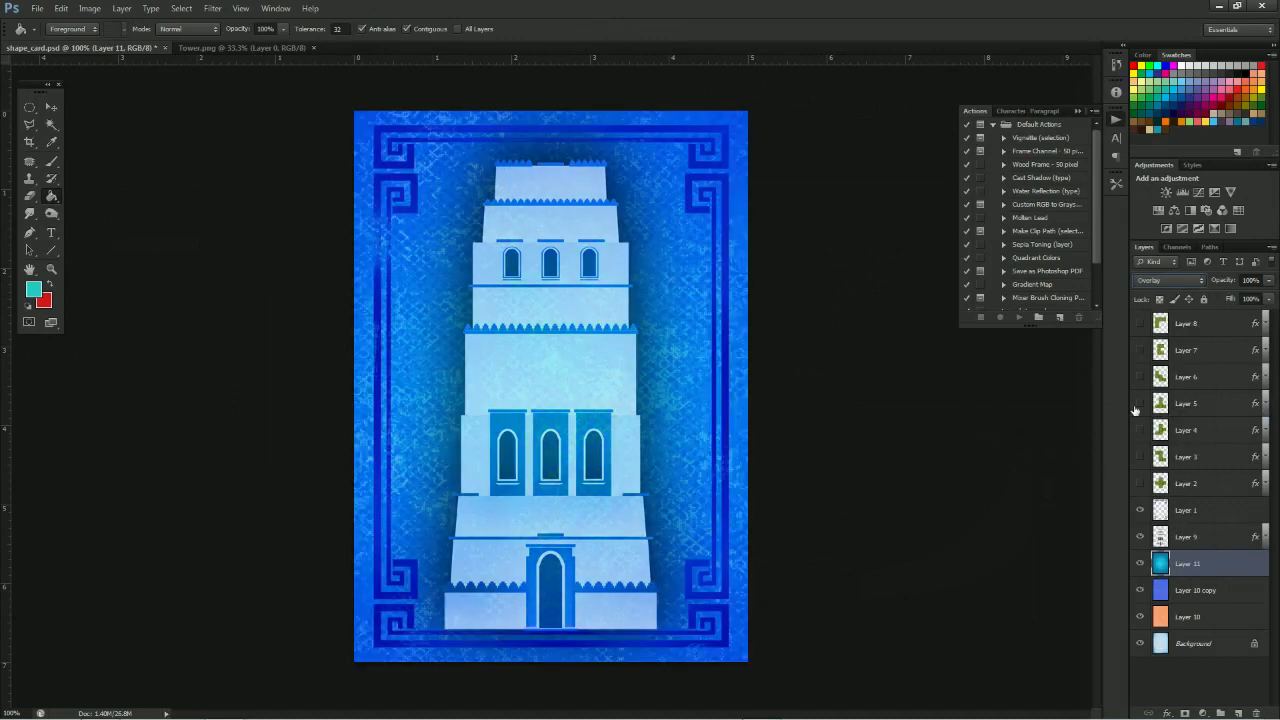
# Darken Layer 11 with a Brightness/Contrast adjustment
pyautogui.click(90, 8)
pyautogui.moveTo(108, 42)
pyautogui.click(279, 42)
pyautogui.moveTo(884, 398); pyautogui.dragTo(817, 435)
pyautogui.click(983, 390)
# Try desaturating Layer 11 and undo the desaturation
pyautogui.click(90, 8)
pyautogui.moveTo(102, 43)
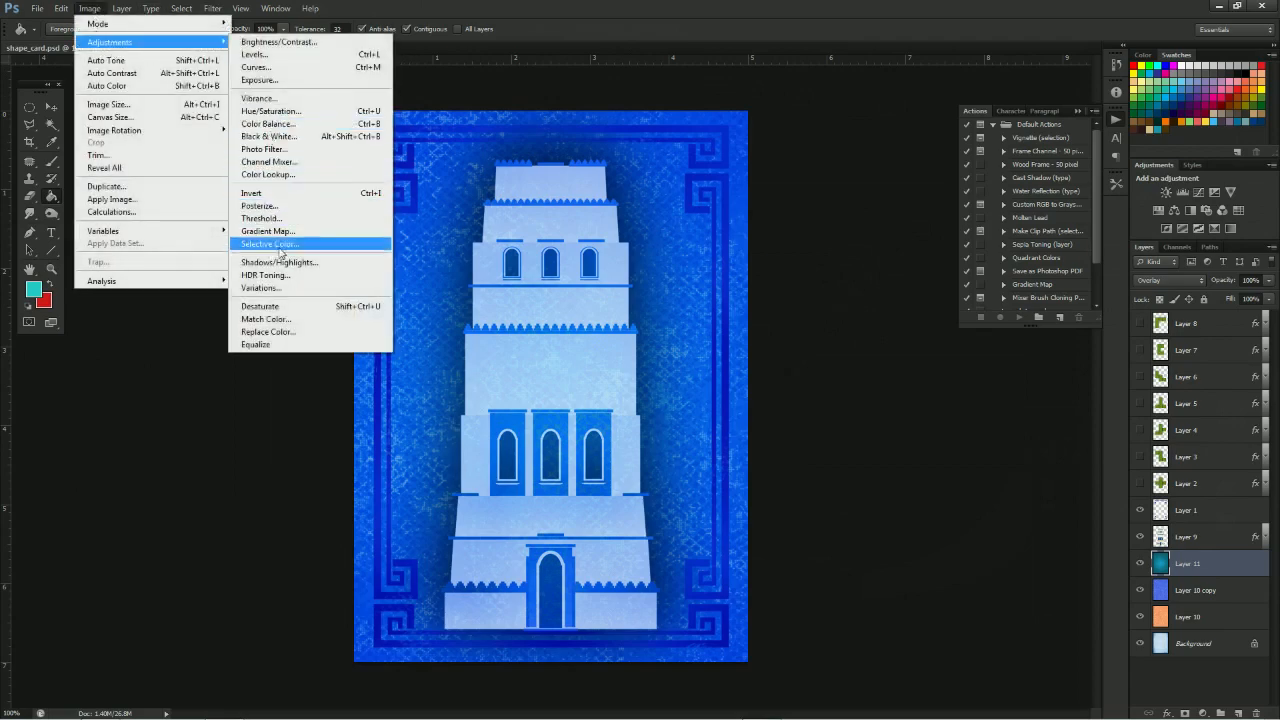
pyautogui.click(262, 306)
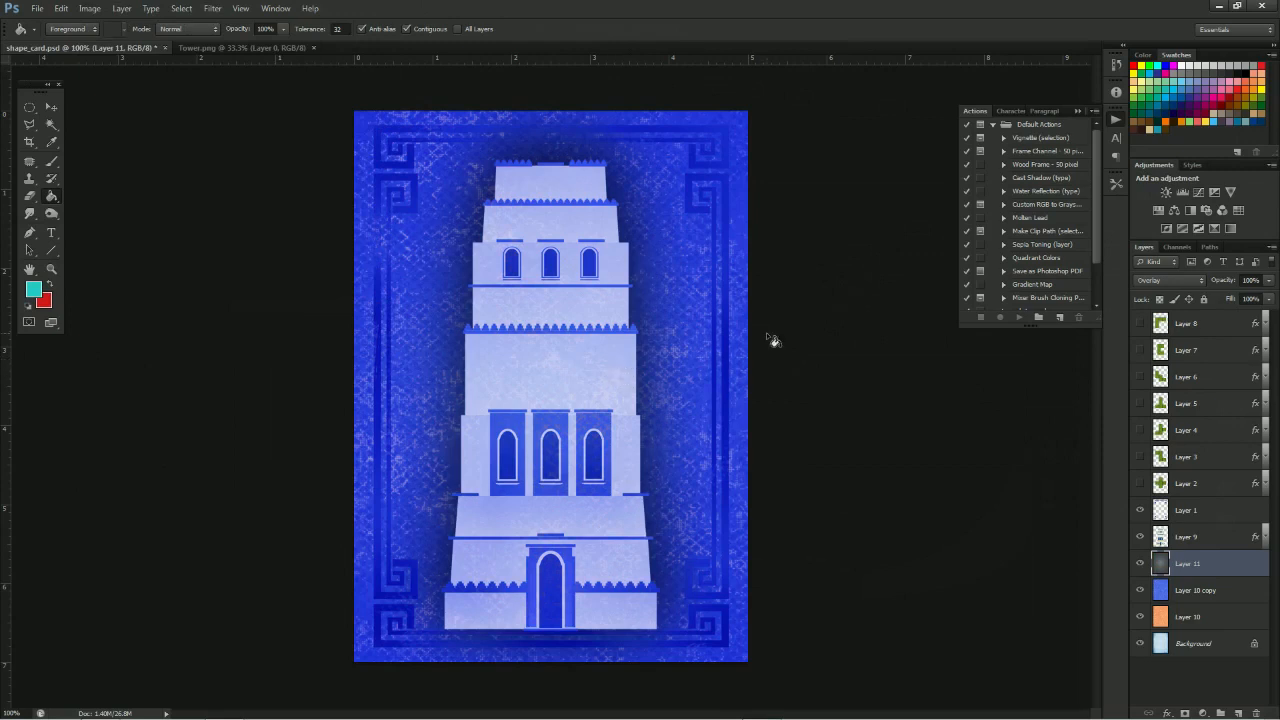
pyautogui.hotkey('ctrl', 'z')
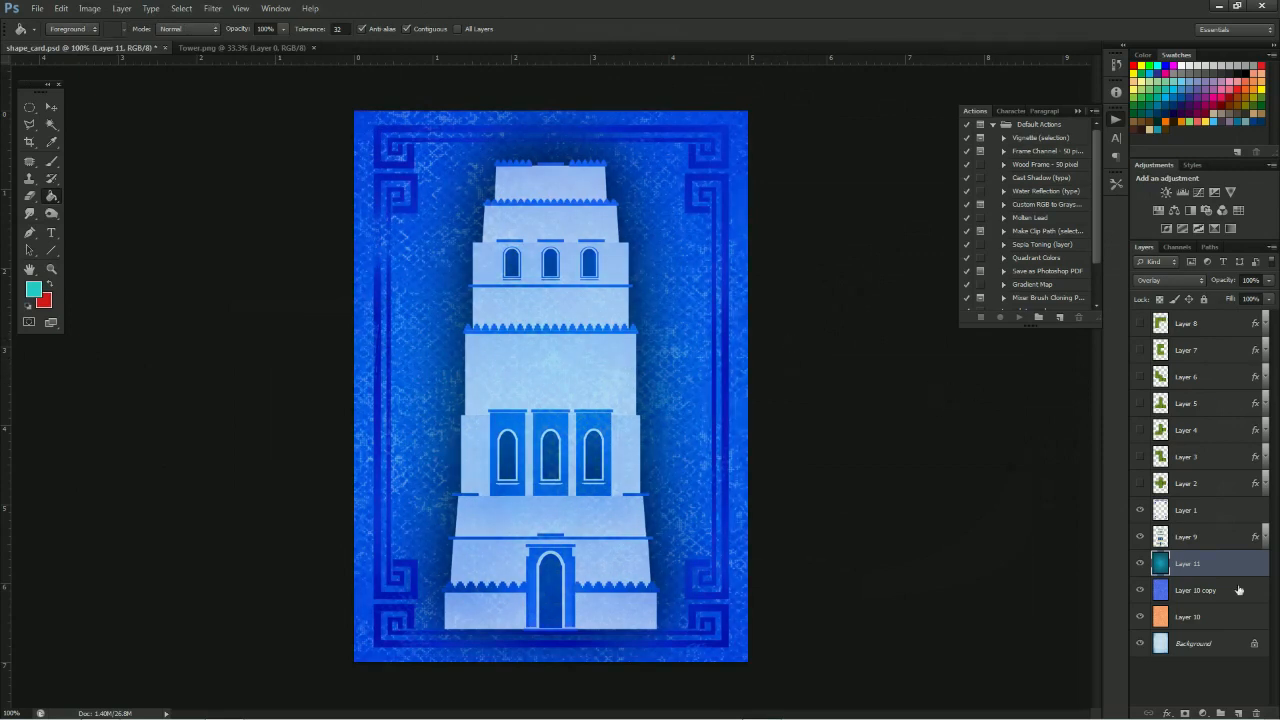
# Add an Outer Glow effect to the frame in Layer 1 with the light blue glow color #a5e2ff
pyautogui.click(1195, 514)
pyautogui.click(121, 8)
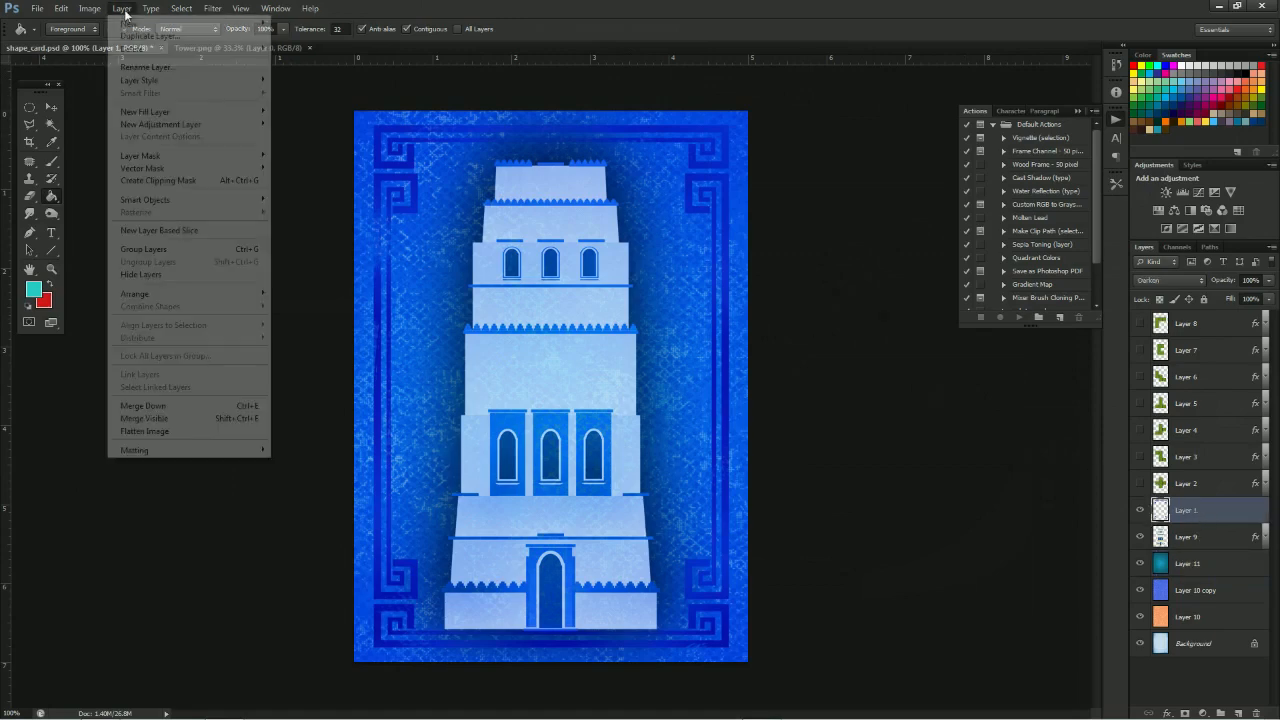
pyautogui.moveTo(140, 80)
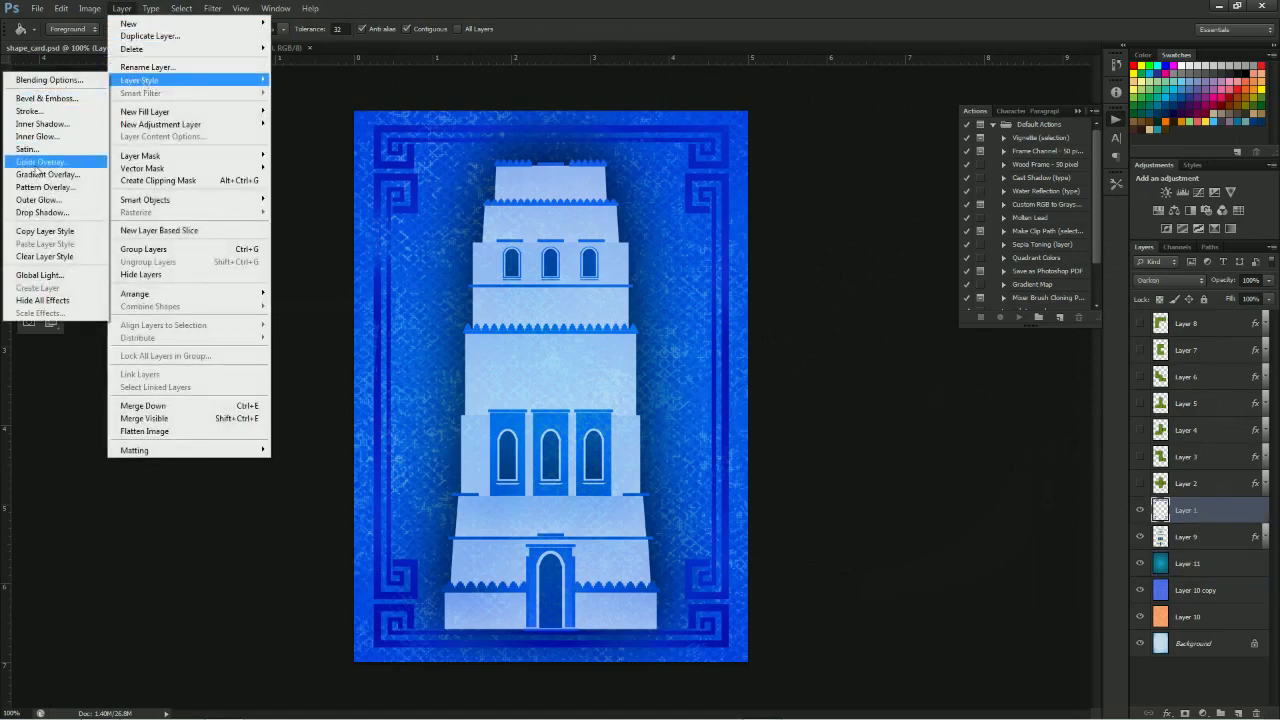
pyautogui.click(40, 200)
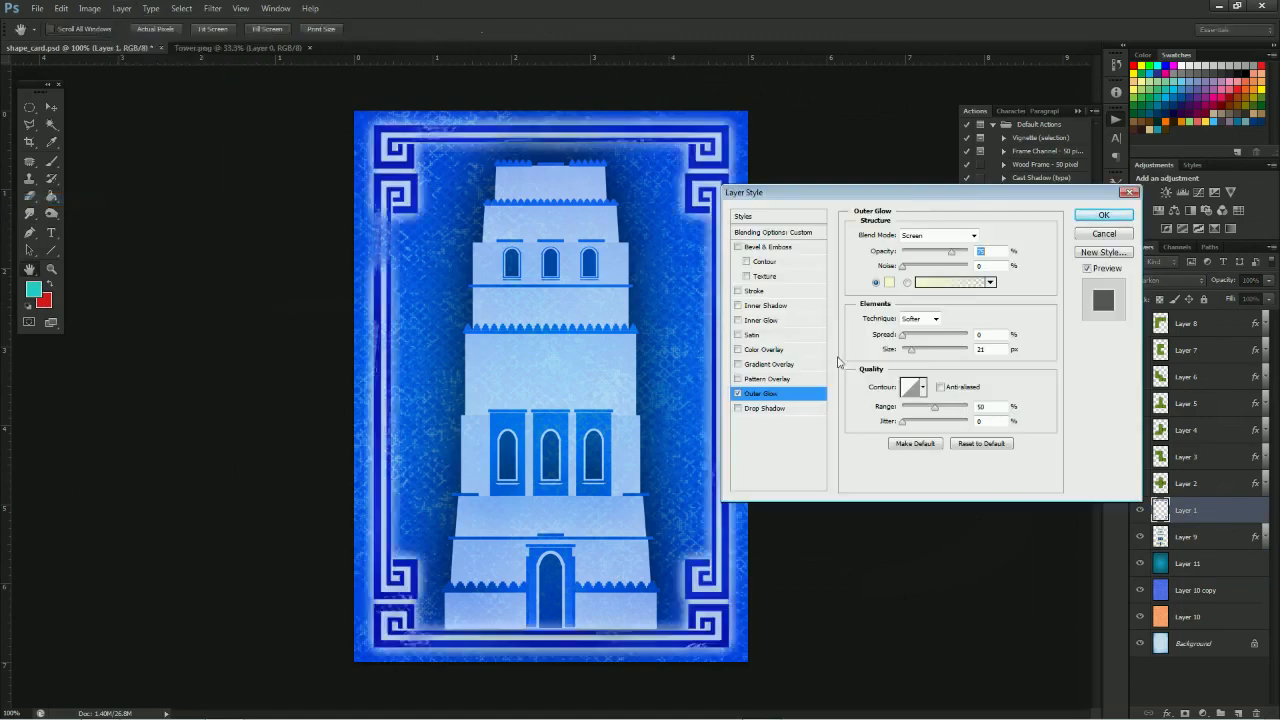
pyautogui.moveTo(873, 200); pyautogui.dragTo(965, 166)
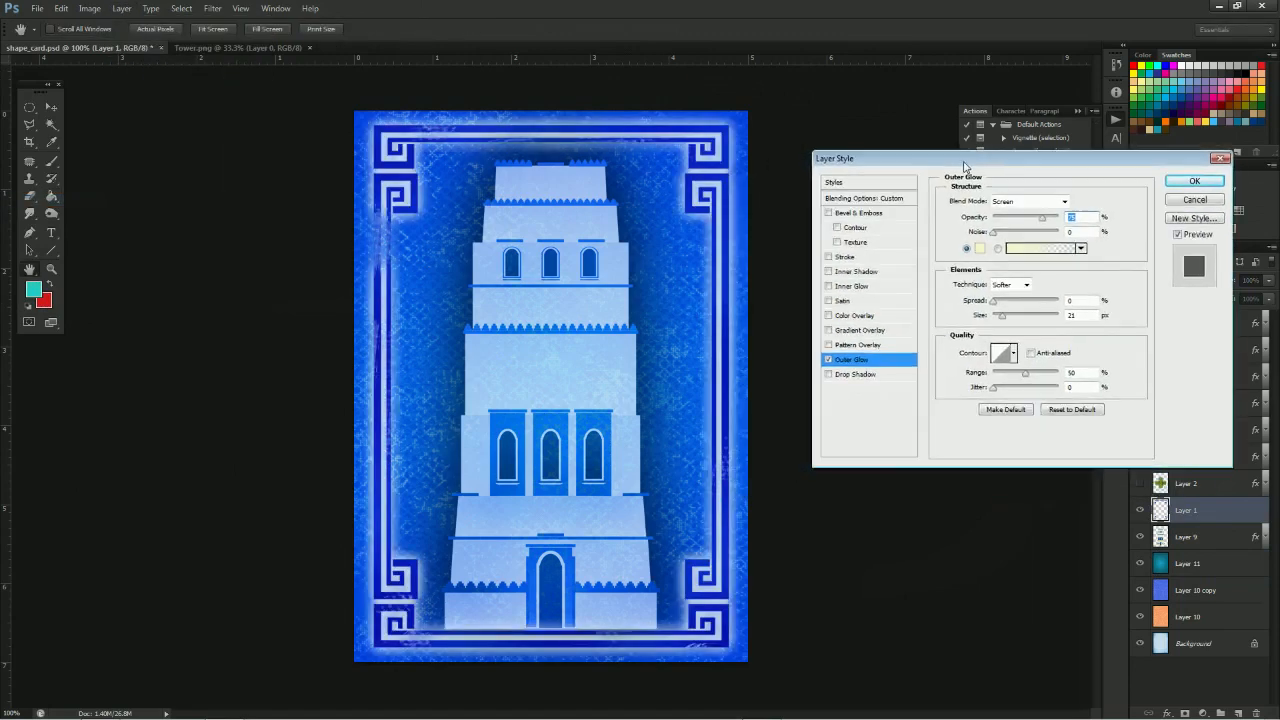
pyautogui.click(980, 248)
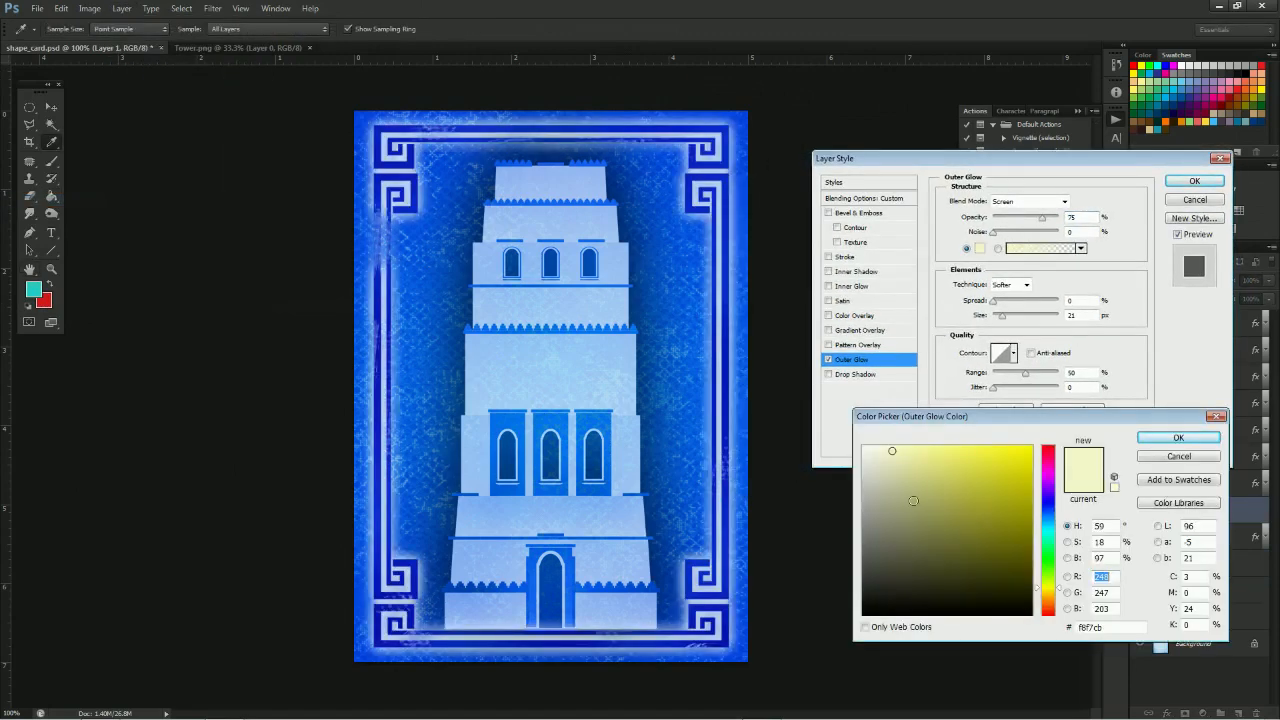
pyautogui.click(1050, 521)
pyautogui.click(919, 449)
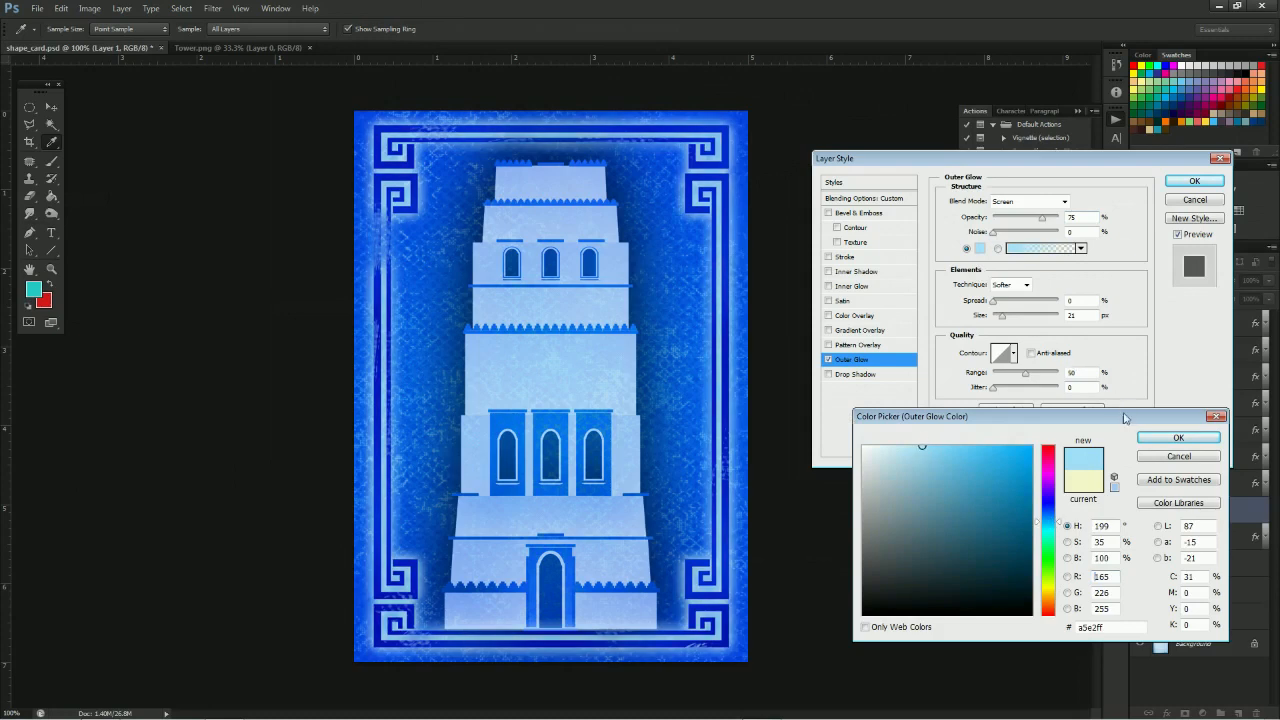
pyautogui.click(1163, 439)
# Set the frame's outer glow opacity to 70%, reduce its size slightly and apply the effect
pyautogui.moveTo(1046, 221); pyautogui.dragTo(1049, 221)
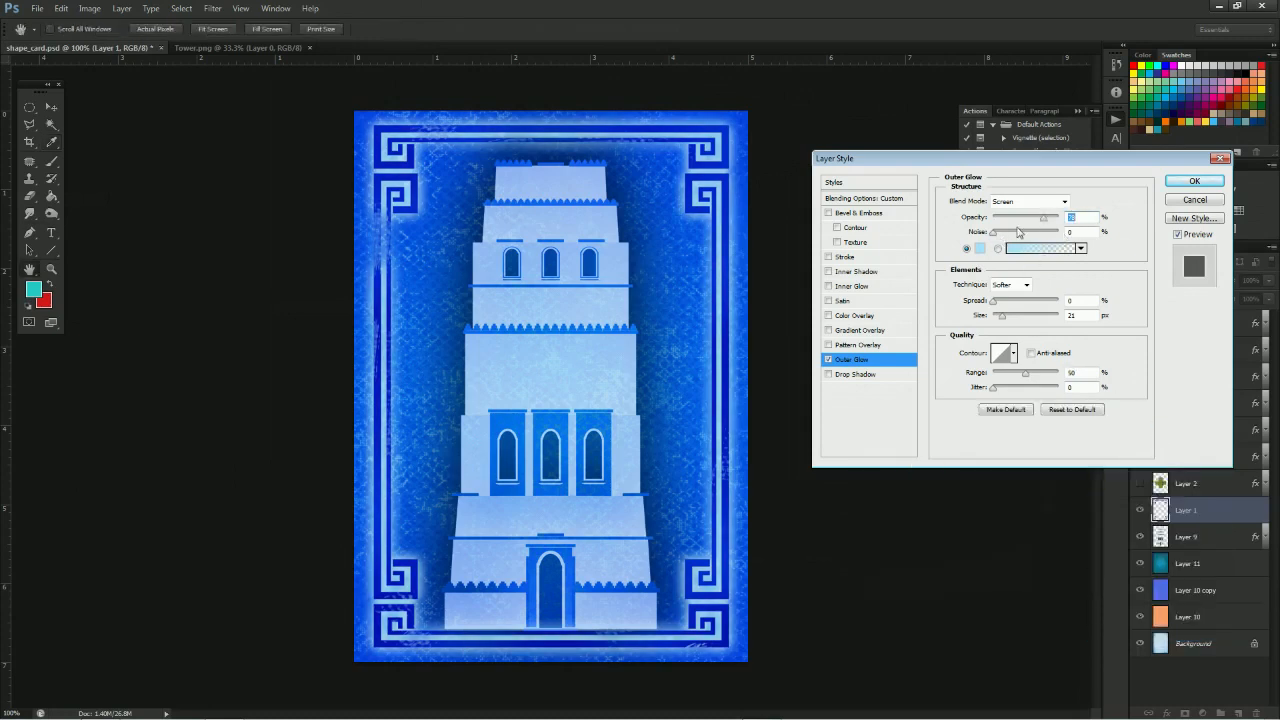
pyautogui.moveTo(1043, 220)
pyautogui.mouseDown()
pyautogui.moveTo(1028, 221)
pyautogui.moveTo(1040, 222)
pyautogui.mouseUp()
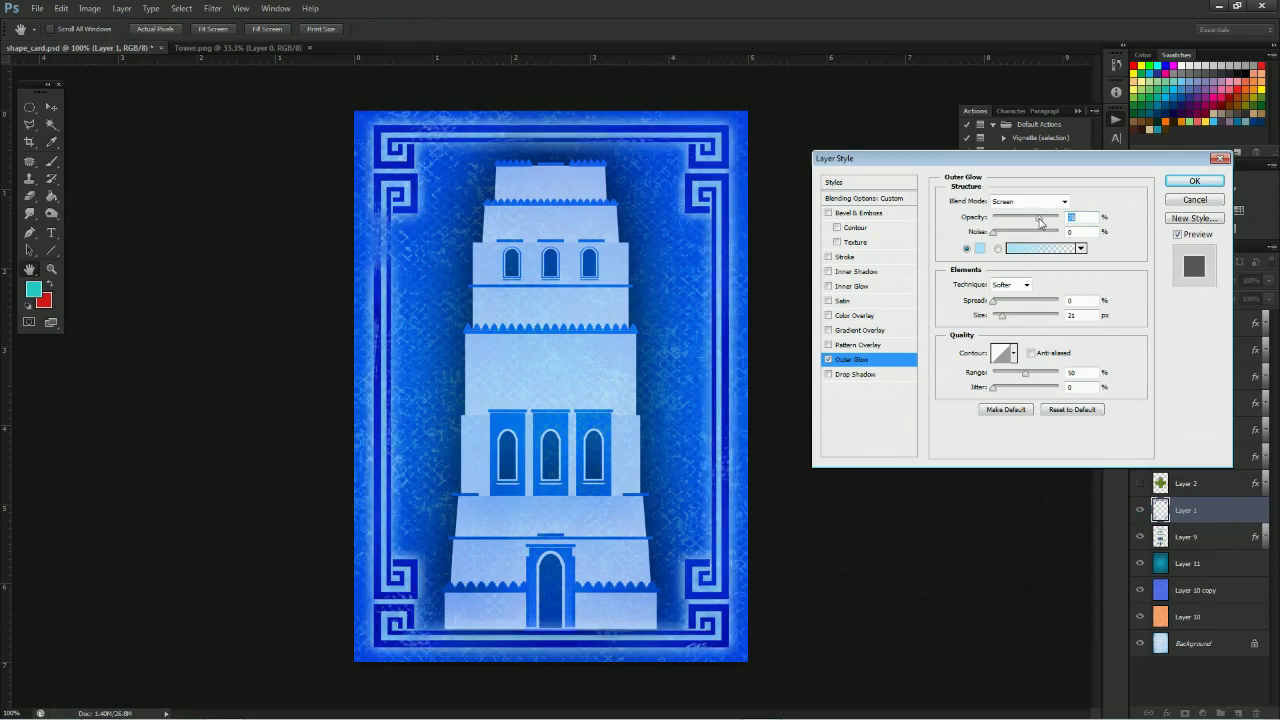
pyautogui.moveTo(1002, 320); pyautogui.dragTo(1002, 325)
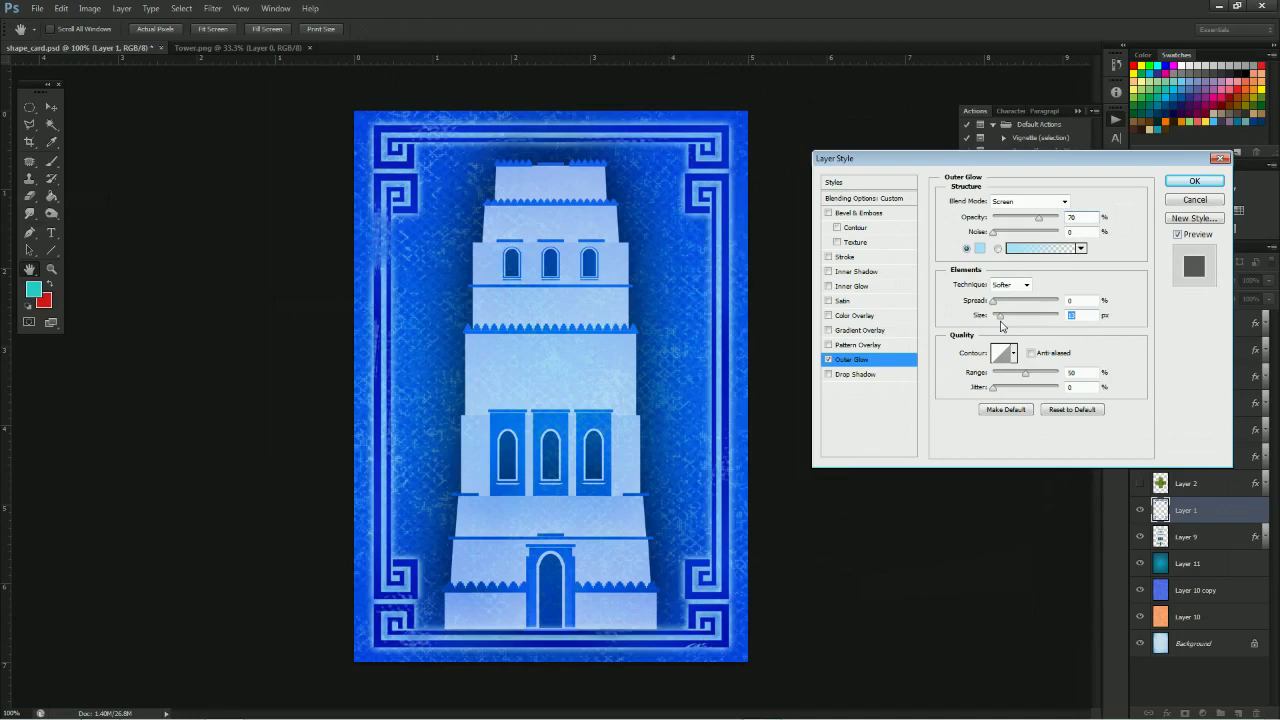
pyautogui.click(1175, 185)
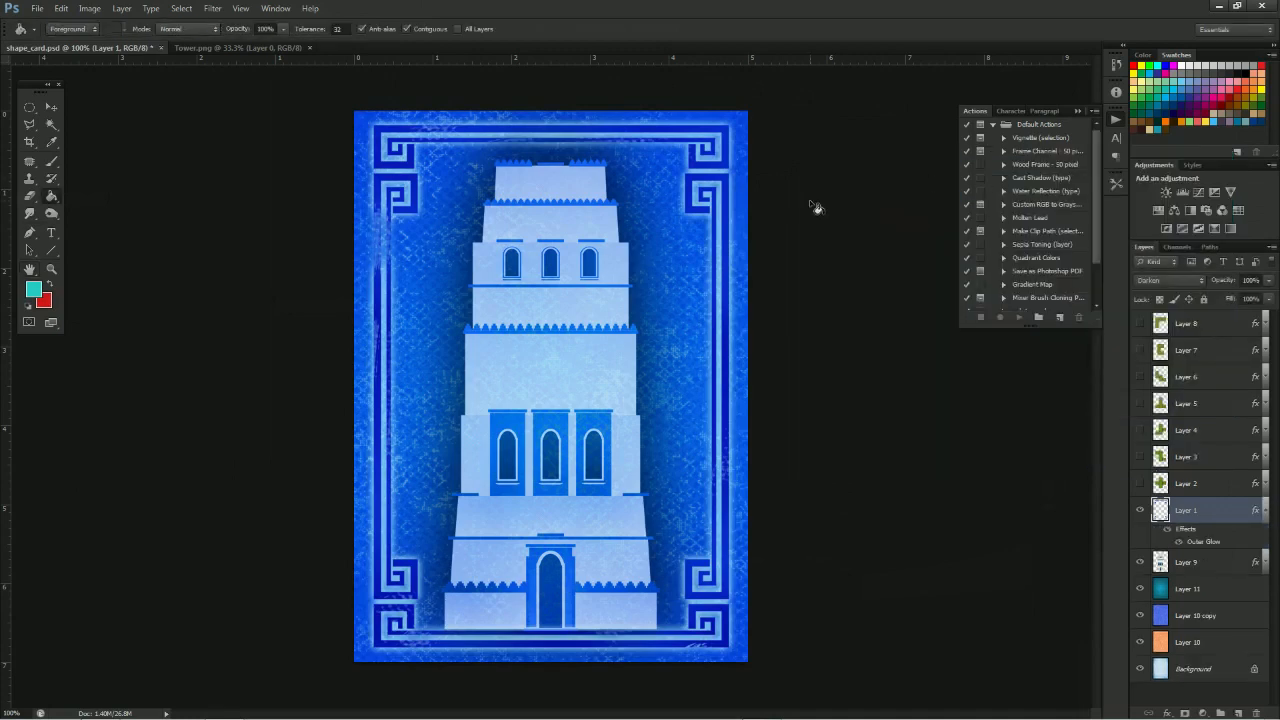
# Apply a Vibrance adjustment to Layer 10 copy with vibrance -2 and saturation -42
pyautogui.click(1203, 620)
pyautogui.click(90, 8)
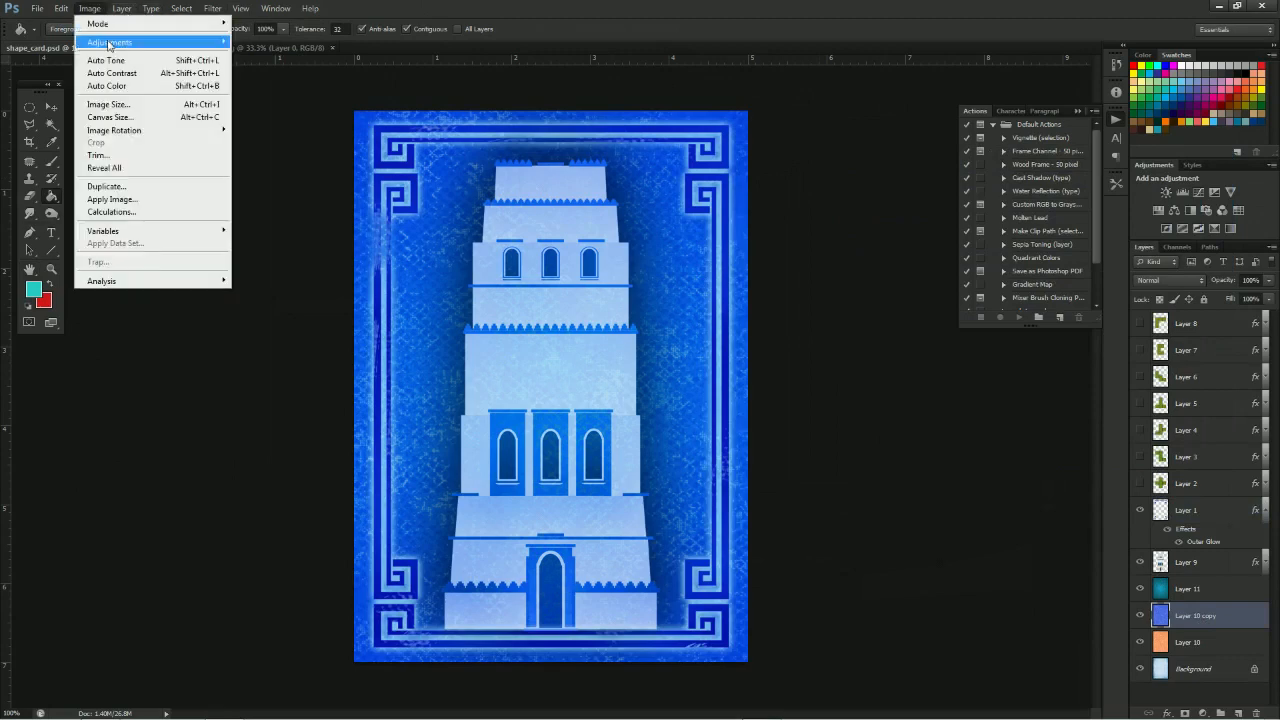
pyautogui.moveTo(108, 42)
pyautogui.click(275, 100)
pyautogui.moveTo(788, 401); pyautogui.dragTo(761, 445)
pyautogui.press('BackSpace')
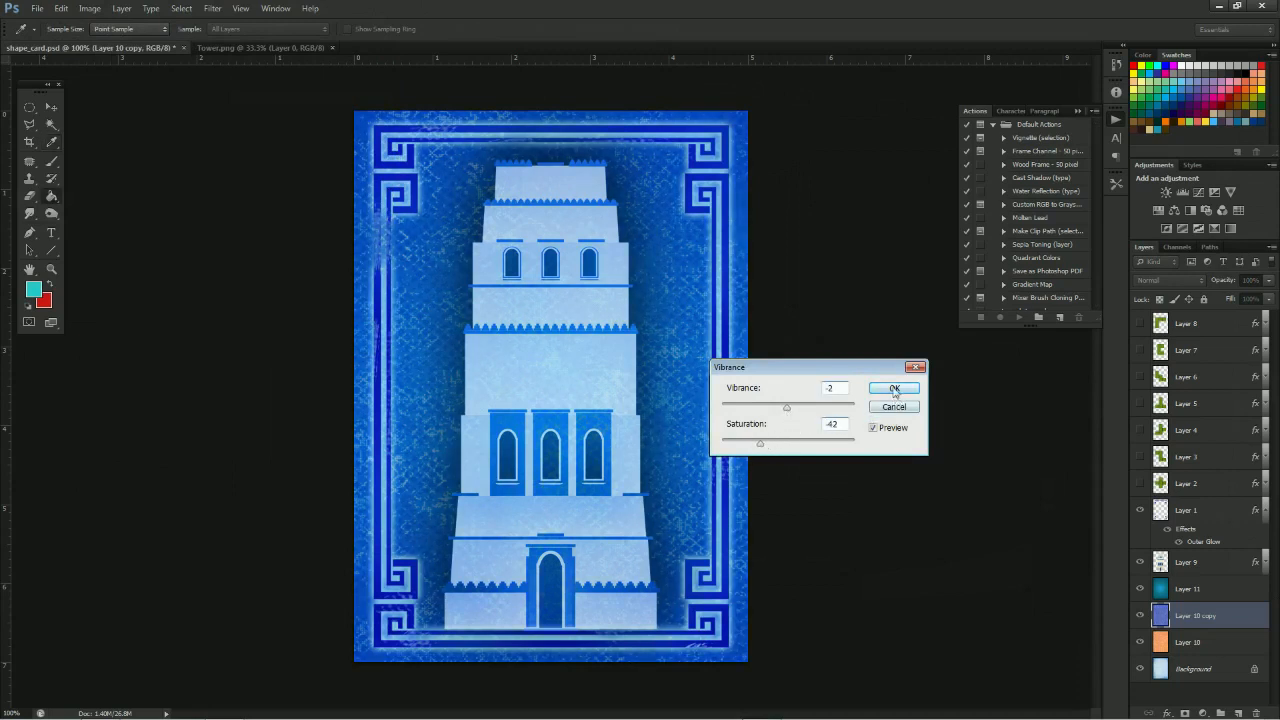
pyautogui.click(884, 387)
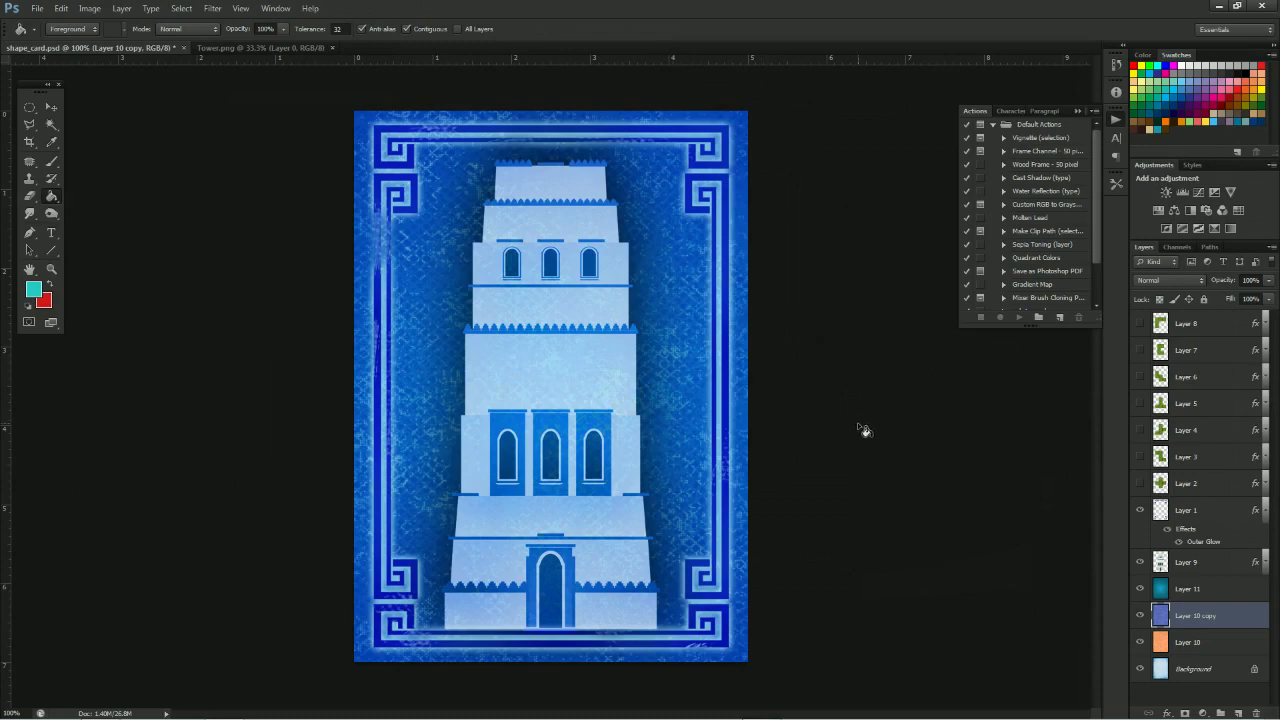
# Try the Eraser on the tower's lower right corner in Layer 9 and revert to the Vibrance history state
pyautogui.press('v')
pyautogui.click(30, 195)
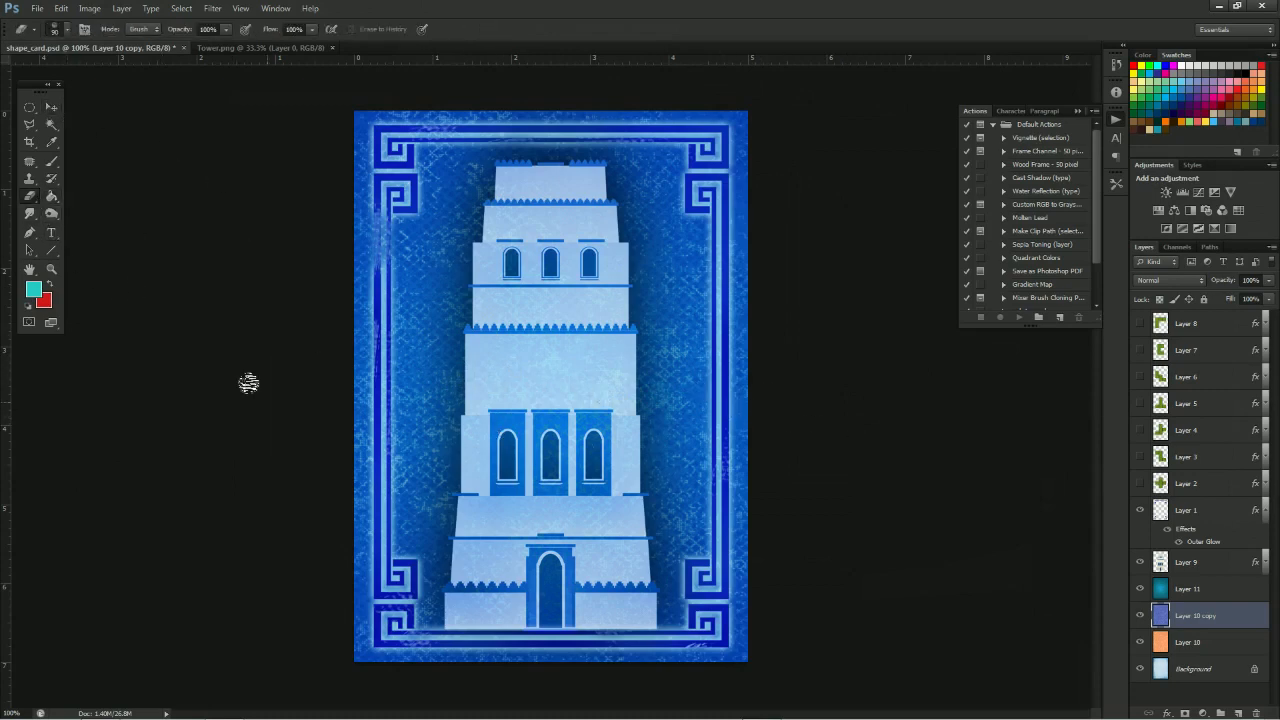
pyautogui.click(1184, 566)
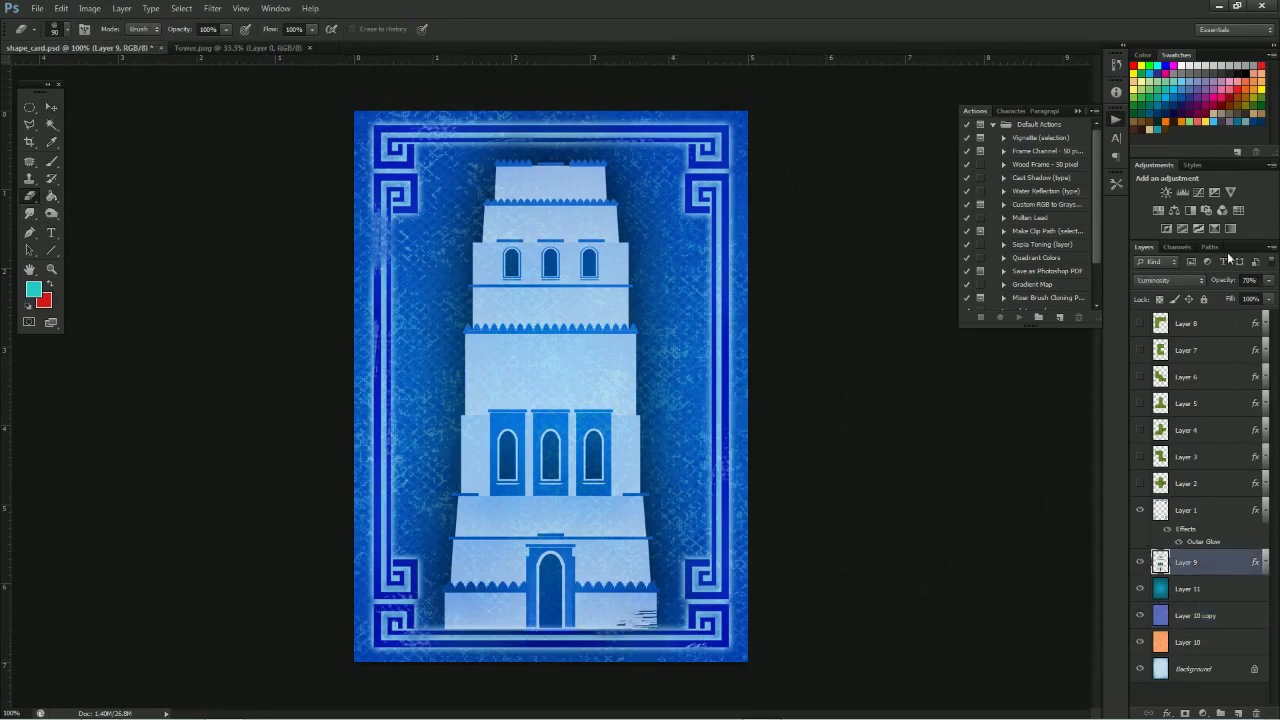
pyautogui.click(1116, 64)
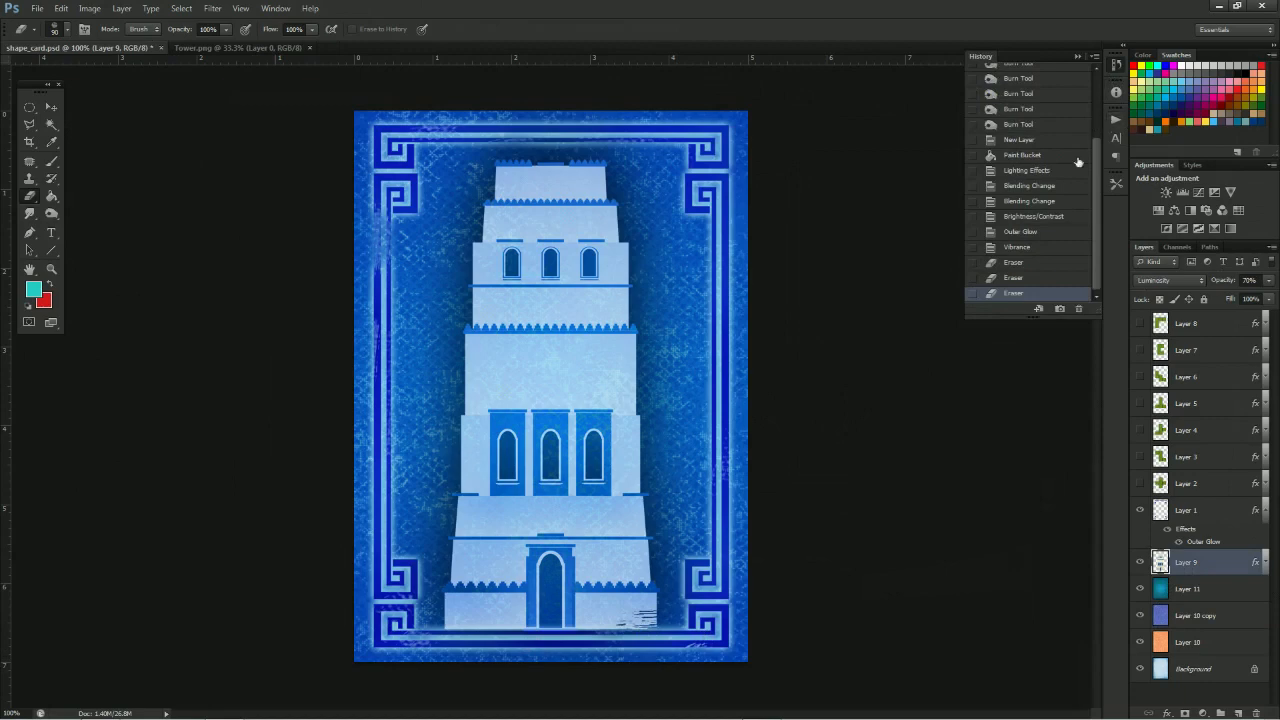
pyautogui.click(1016, 247)
# Try the Eraser with a 300 px textured brush on Layer 10 copy and on Layer 9, undoing each stroke
pyautogui.click(60, 29)
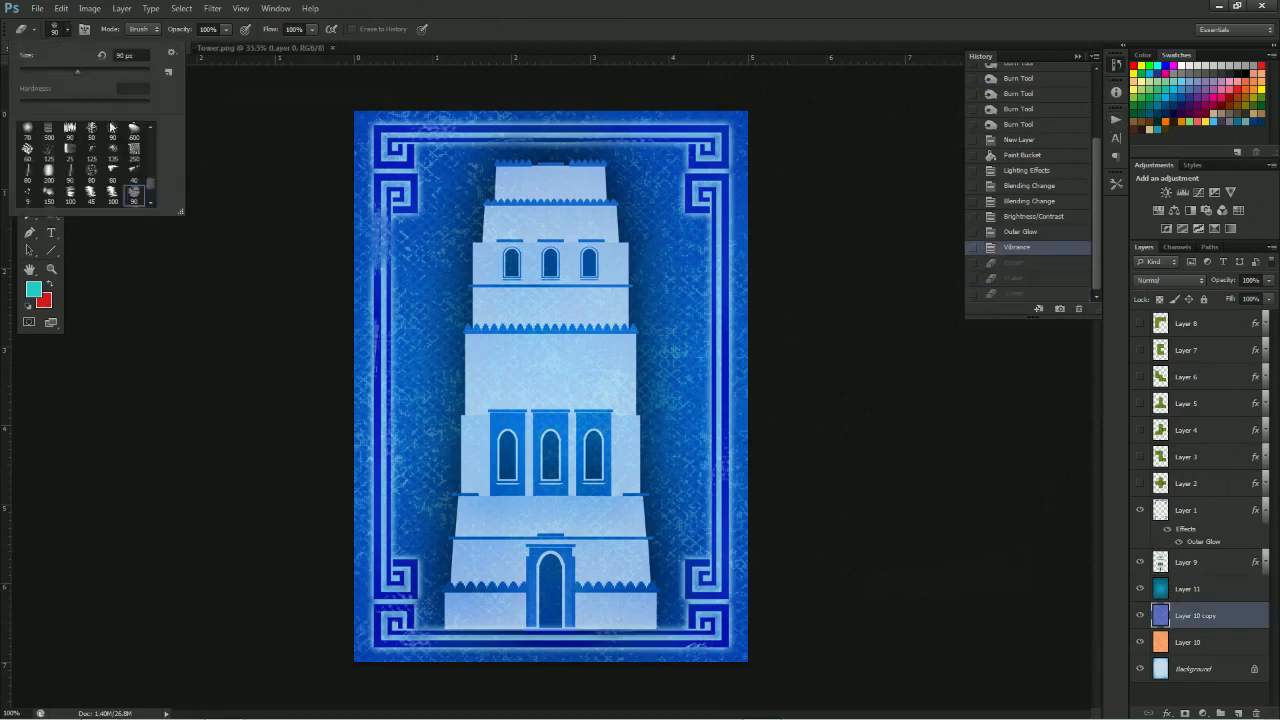
pyautogui.scroll(-3, 150, 190)
pyautogui.click(134, 176)
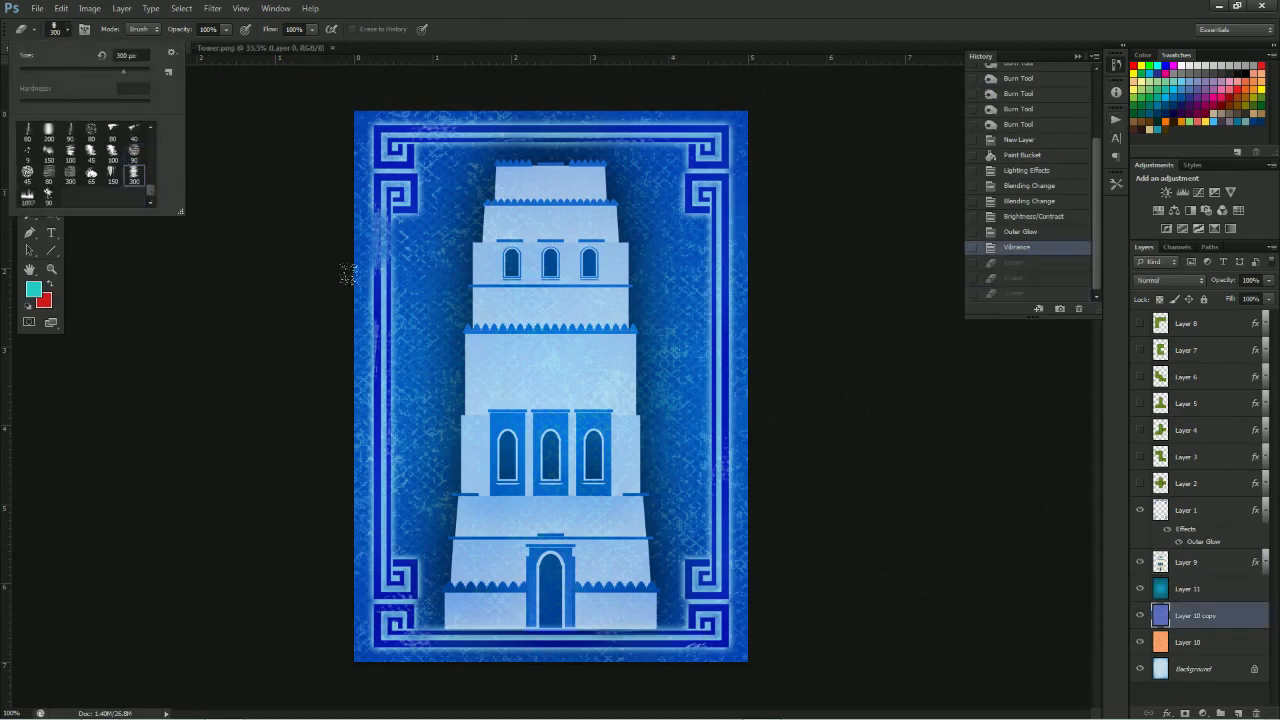
pyautogui.click(425, 405)
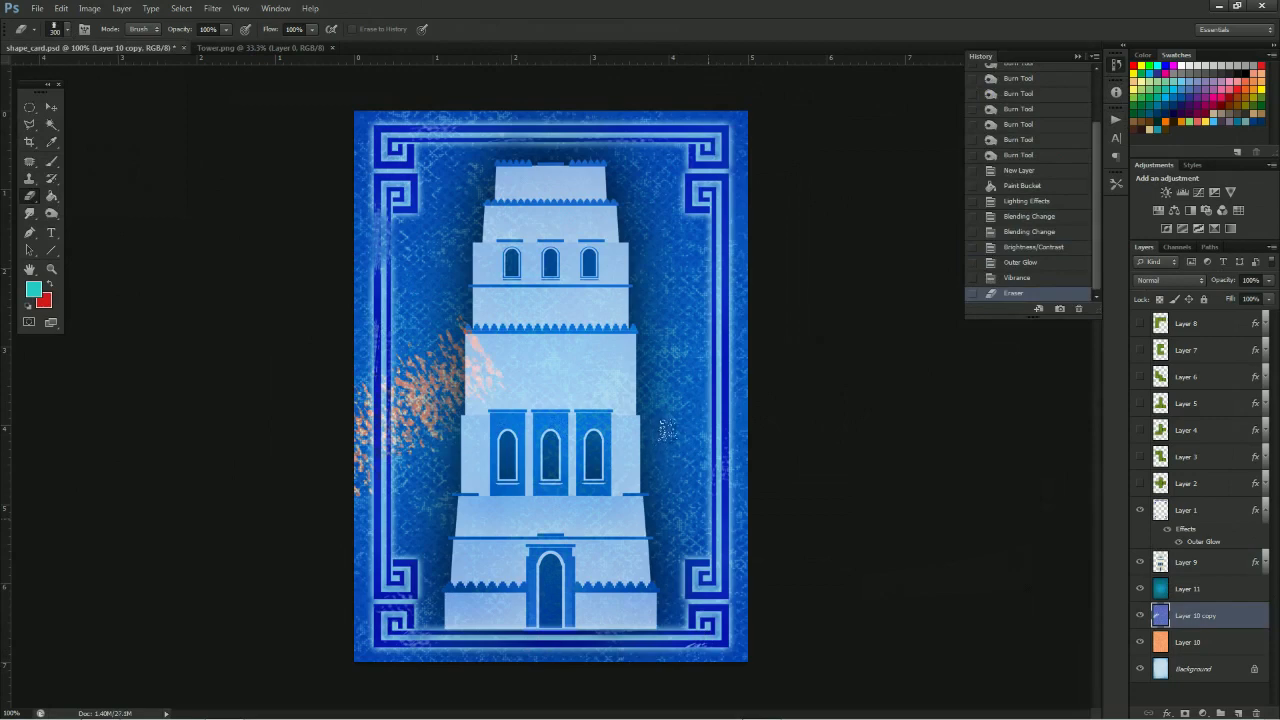
pyautogui.hotkey('ctrl', 'z')
pyautogui.click(1160, 562)
pyautogui.moveTo(680, 325); pyautogui.dragTo(648, 336)
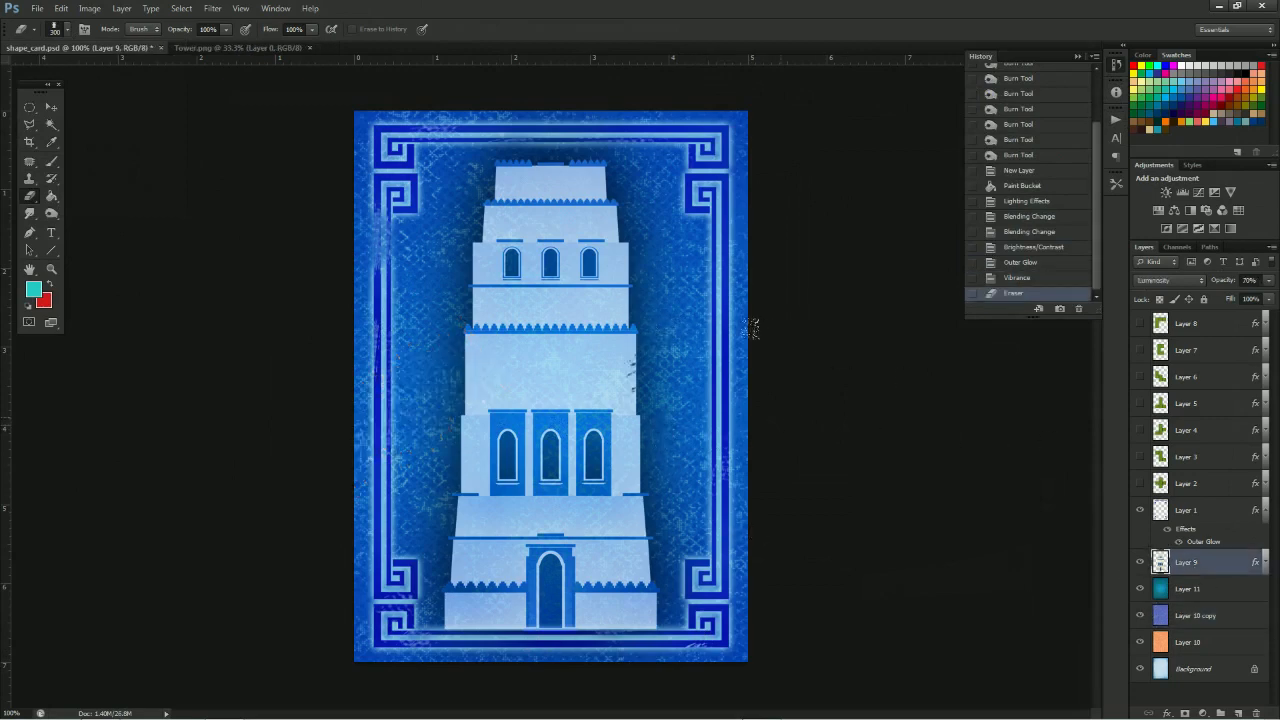
pyautogui.hotkey('ctrl', 'z')
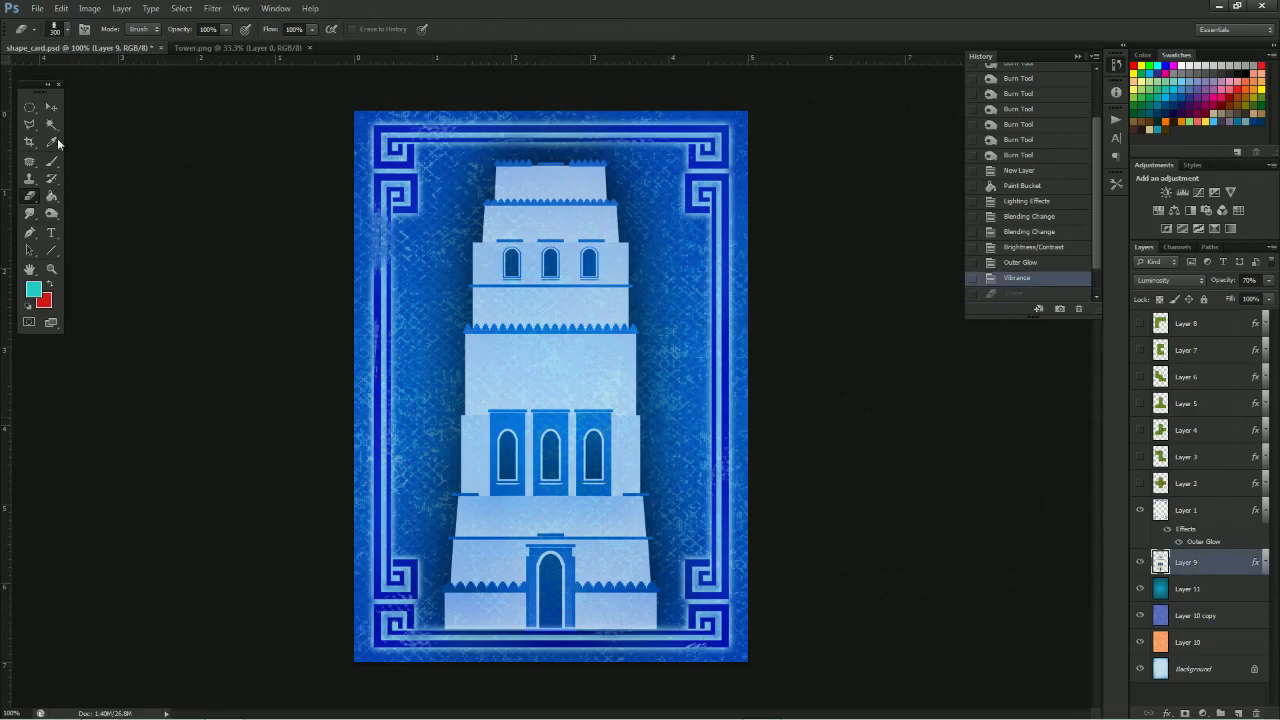
# Add a Stroke effect to the tower in Layer 9, 4 px wide in very dark navy blue
pyautogui.click(51, 107)
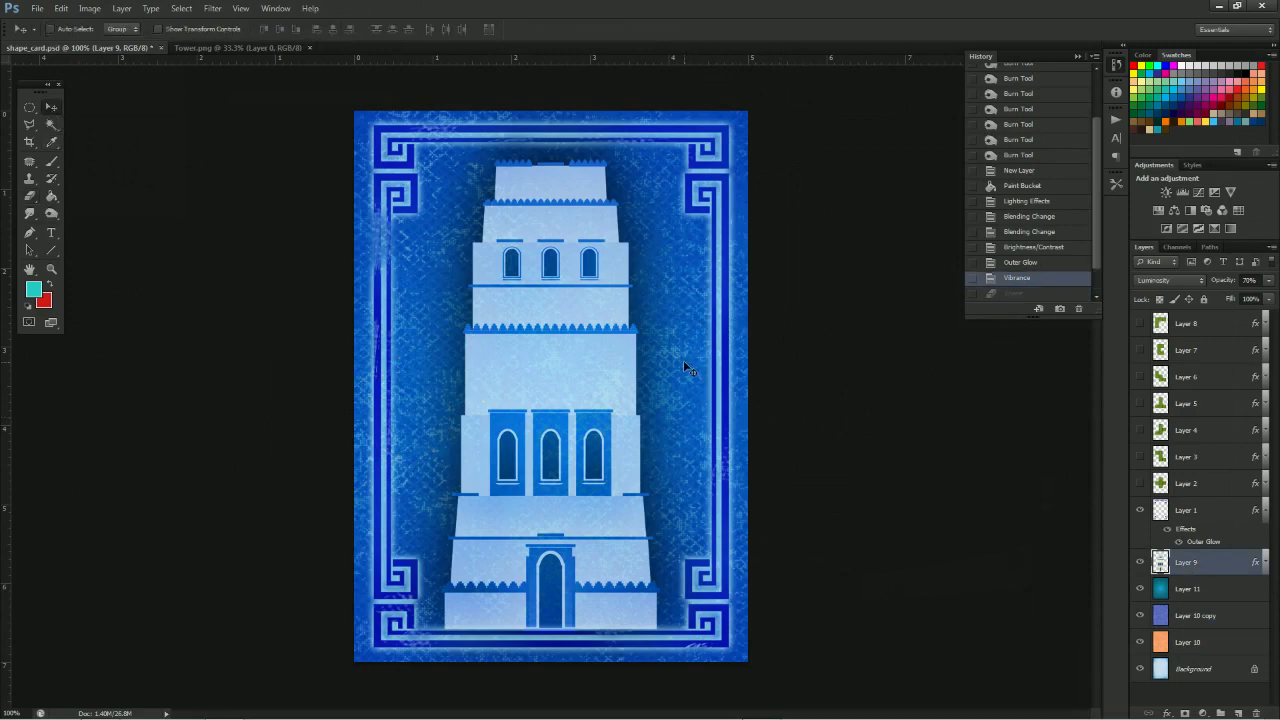
pyautogui.click(121, 8)
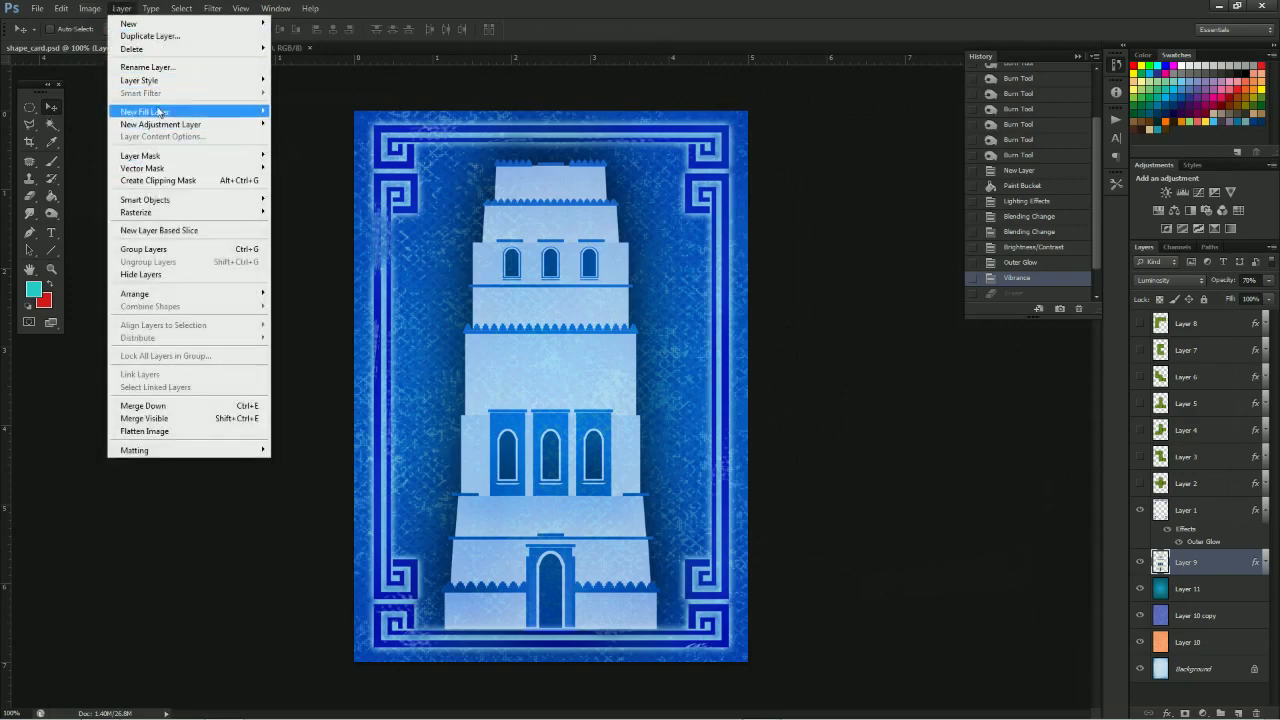
pyautogui.moveTo(150, 82)
pyautogui.click(27, 113)
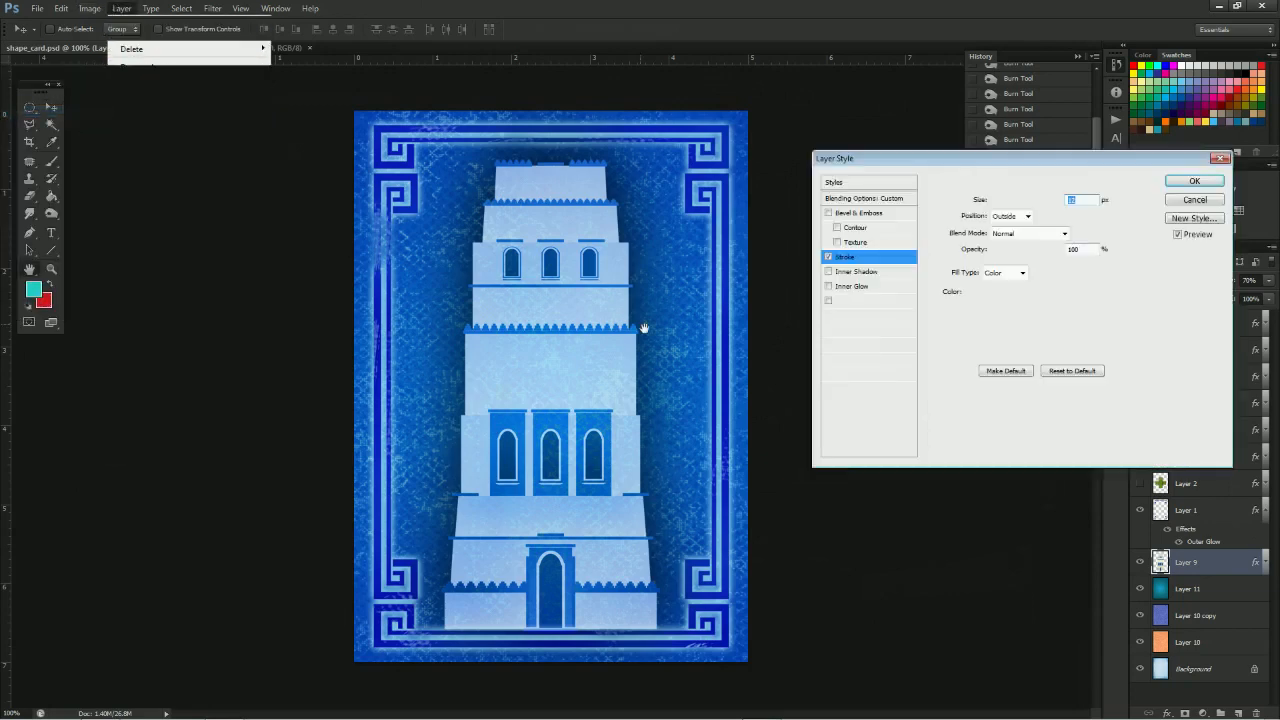
pyautogui.moveTo(1003, 205); pyautogui.dragTo(996, 203)
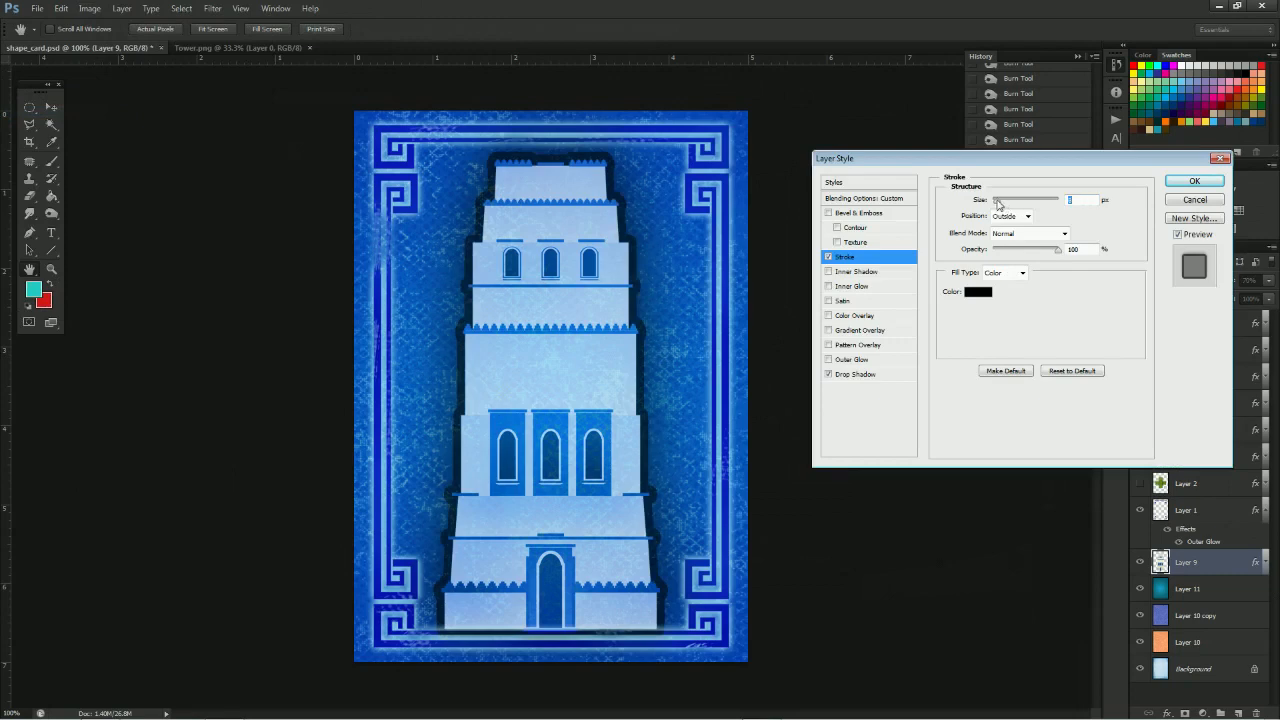
pyautogui.click(978, 291)
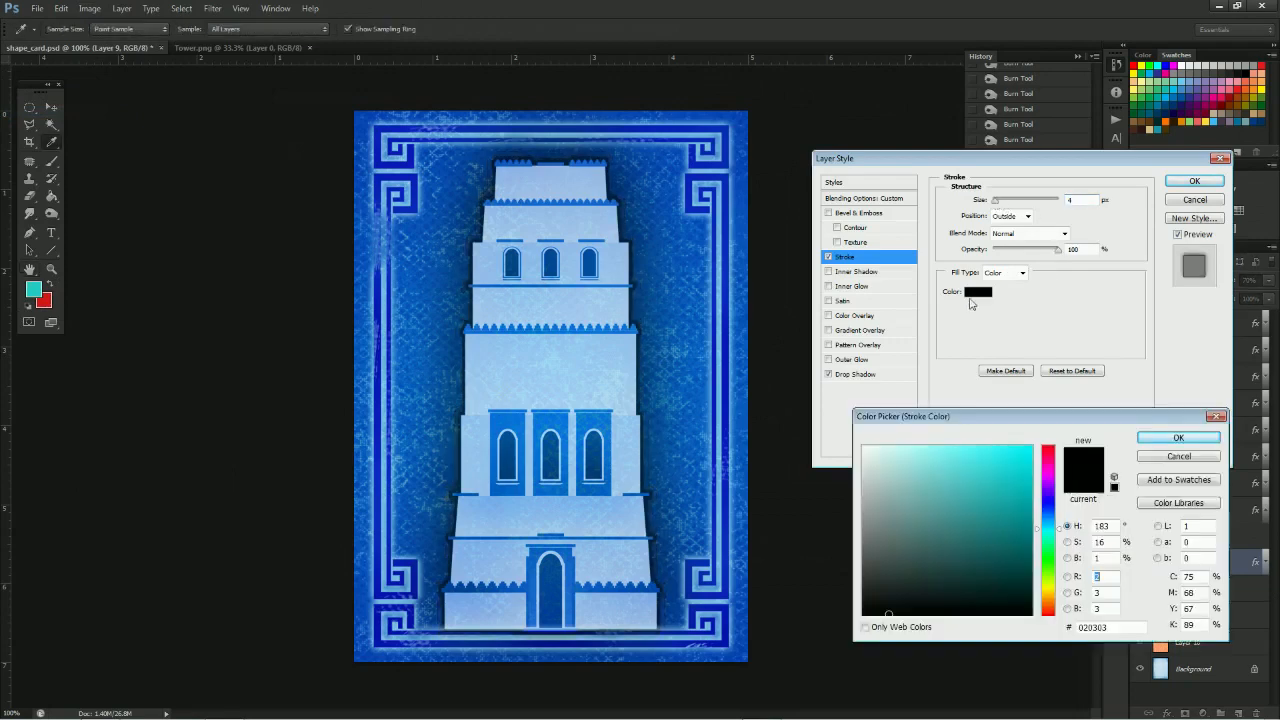
pyautogui.click(735, 362)
pyautogui.moveTo(1014, 512)
pyautogui.mouseDown()
pyautogui.moveTo(1006, 580)
pyautogui.moveTo(1011, 571)
pyautogui.mouseUp()
pyautogui.click(1178, 437)
# Try the Inside and Center positions for the tower's stroke and set it back to Outside
pyautogui.click(1012, 216)
pyautogui.click(1006, 232)
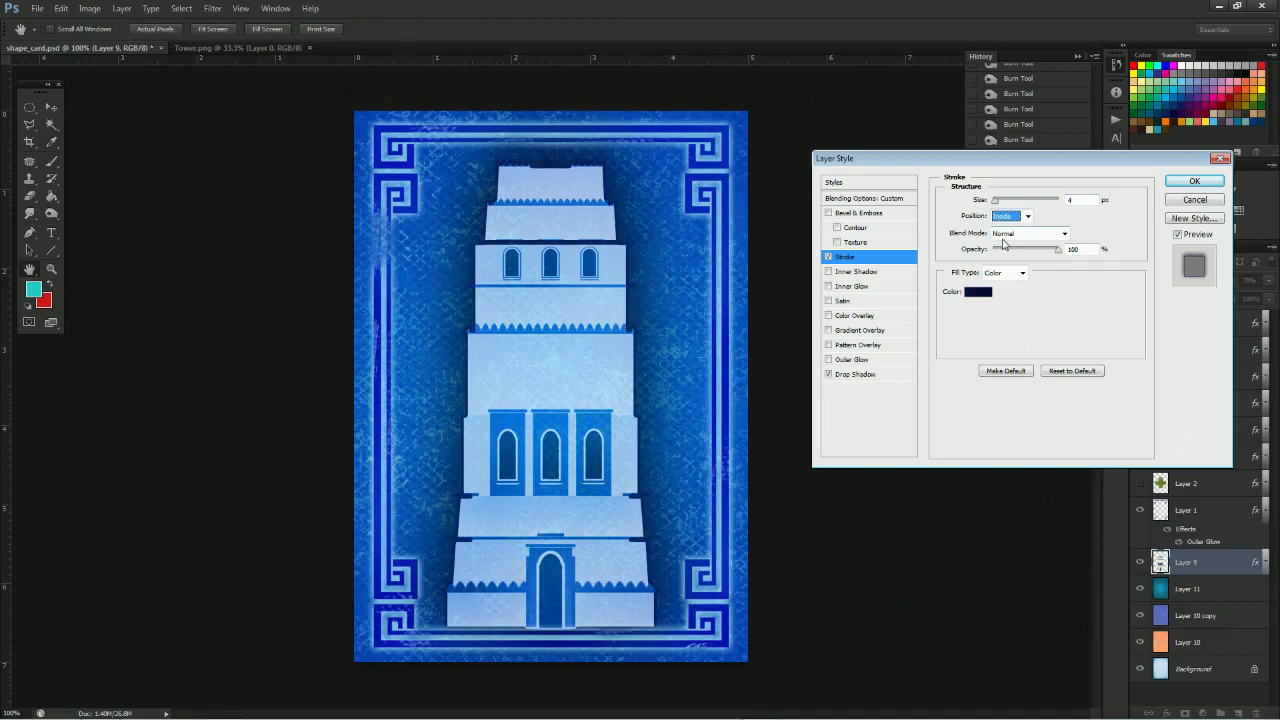
pyautogui.click(1012, 216)
pyautogui.click(1007, 249)
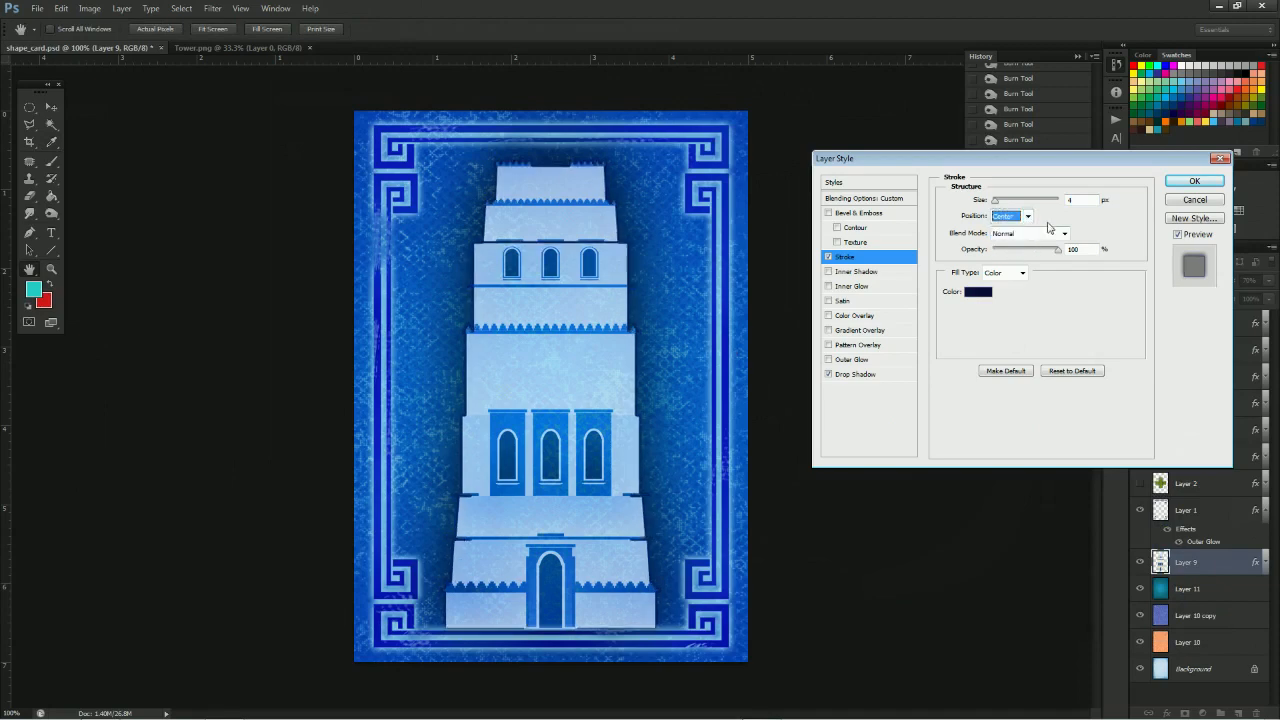
pyautogui.click(1033, 217)
pyautogui.click(1018, 216)
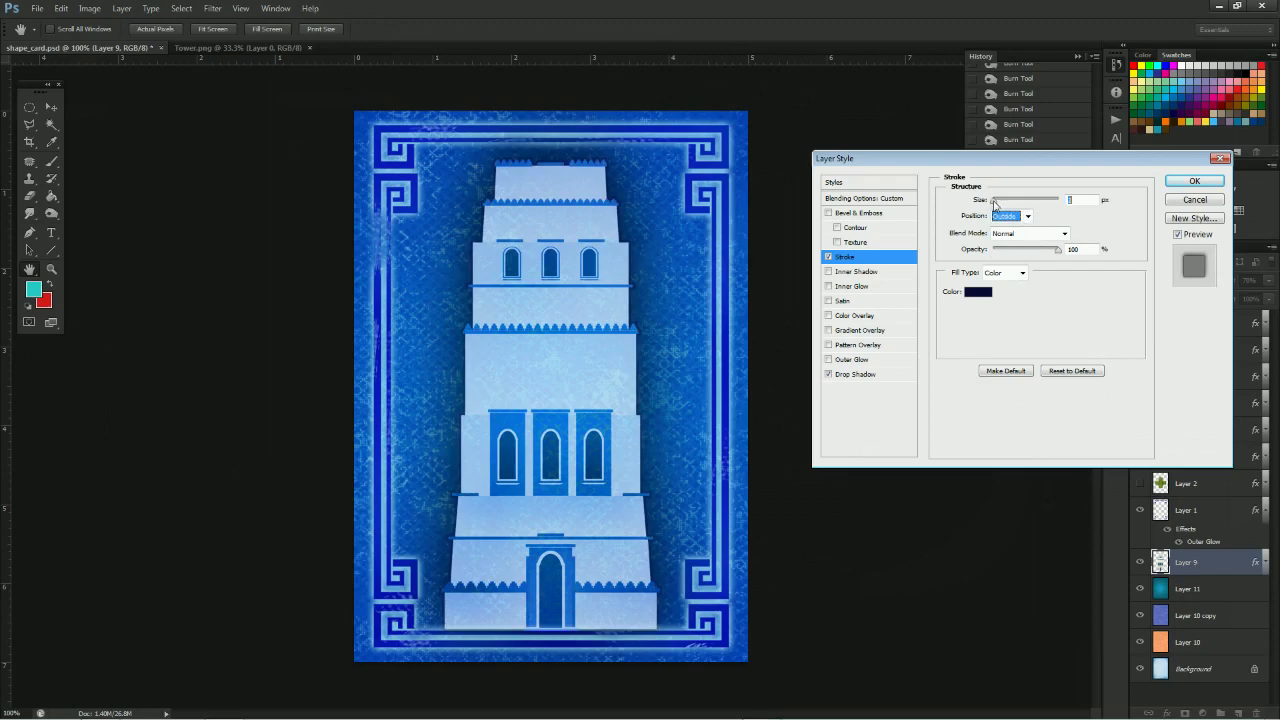
# Set the tower's stroke size to 3 px and apply the layer style
pyautogui.click(995, 201)
pyautogui.write('3')
pyautogui.press('Tab')
pyautogui.click(1195, 182)
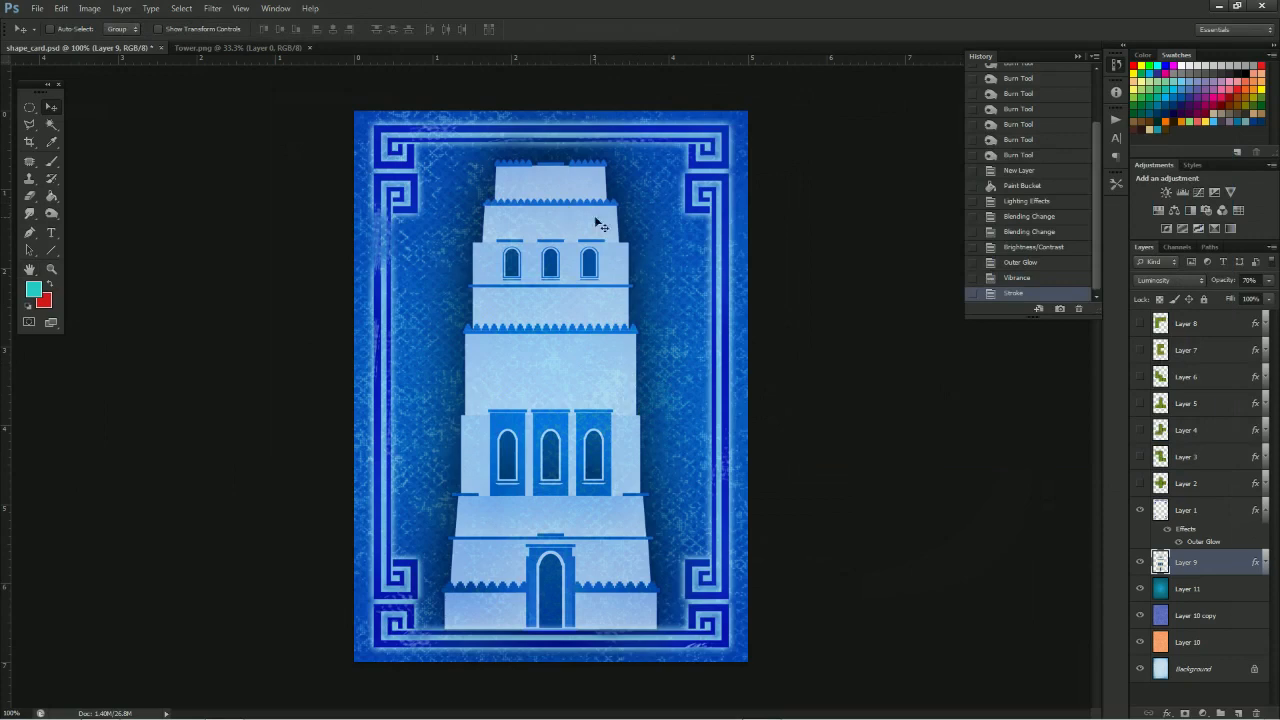
# Try a different opacity for Layer 10 copy and return it to 100%
pyautogui.click(1210, 617)
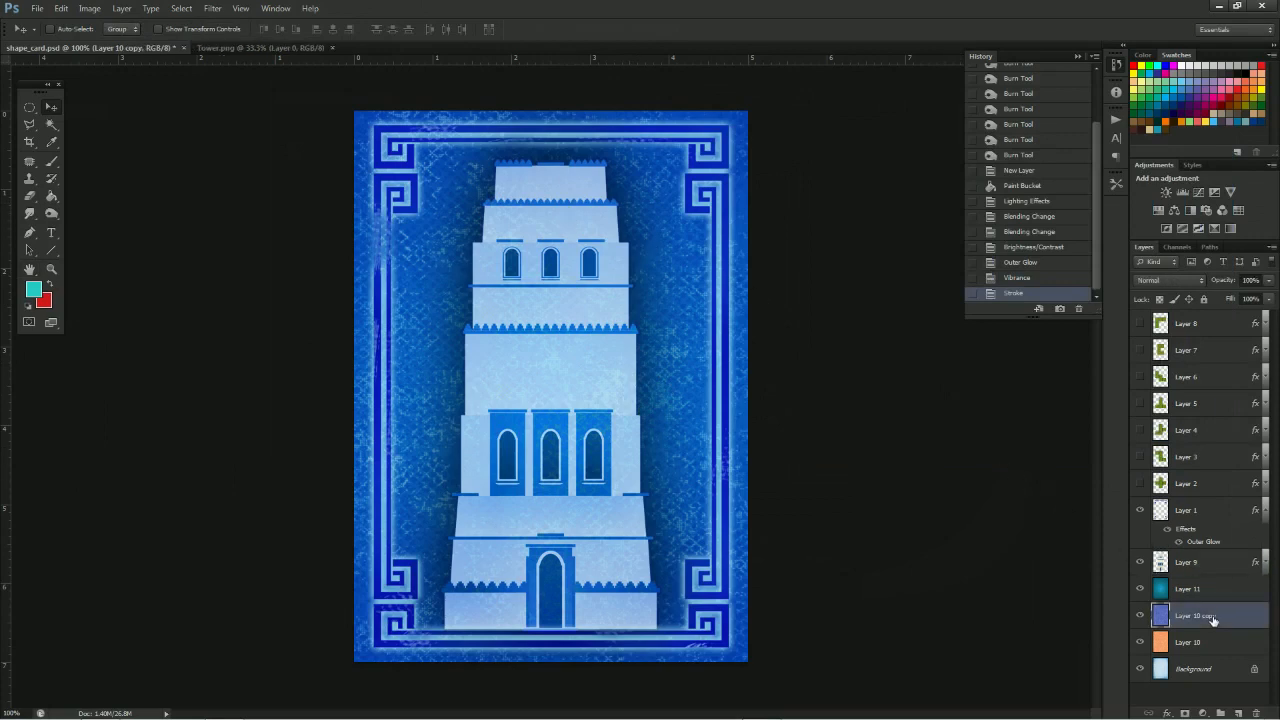
pyautogui.click(1268, 281)
pyautogui.moveTo(1268, 298); pyautogui.dragTo(1254, 298)
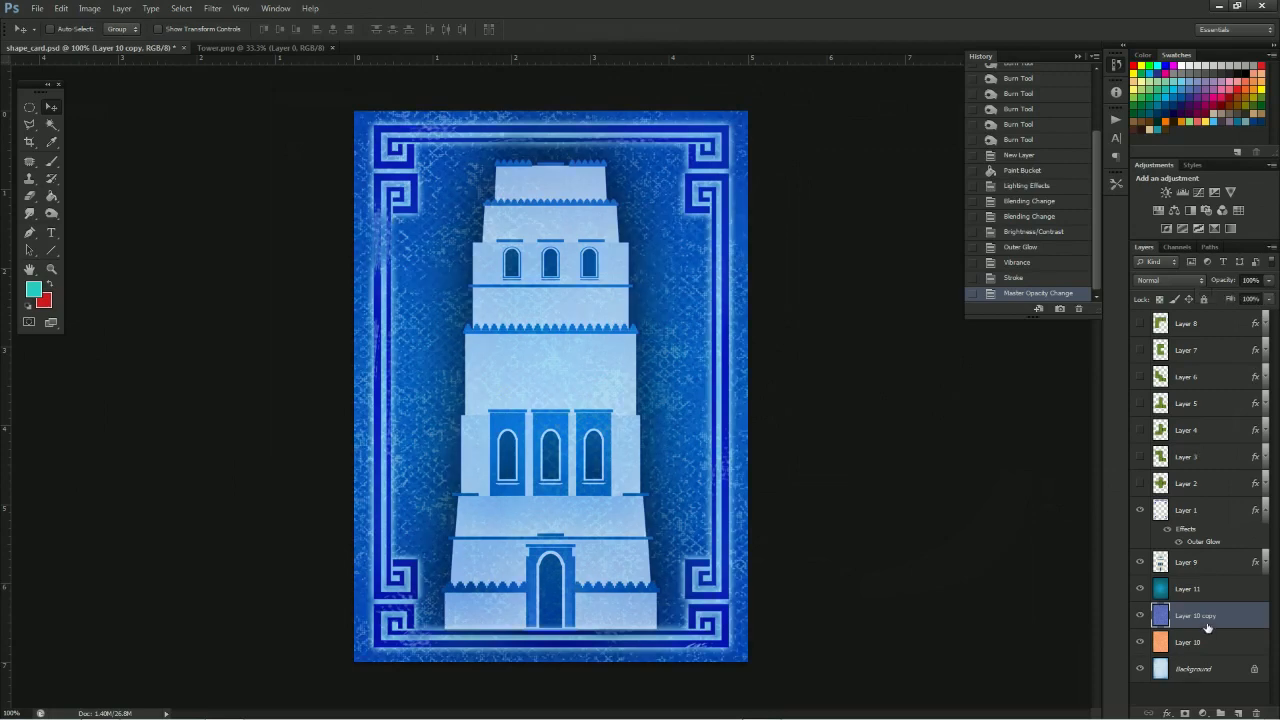
# Try the Median noise filter with a very small radius on Layer 10 copy and cancel it
pyautogui.click(212, 8)
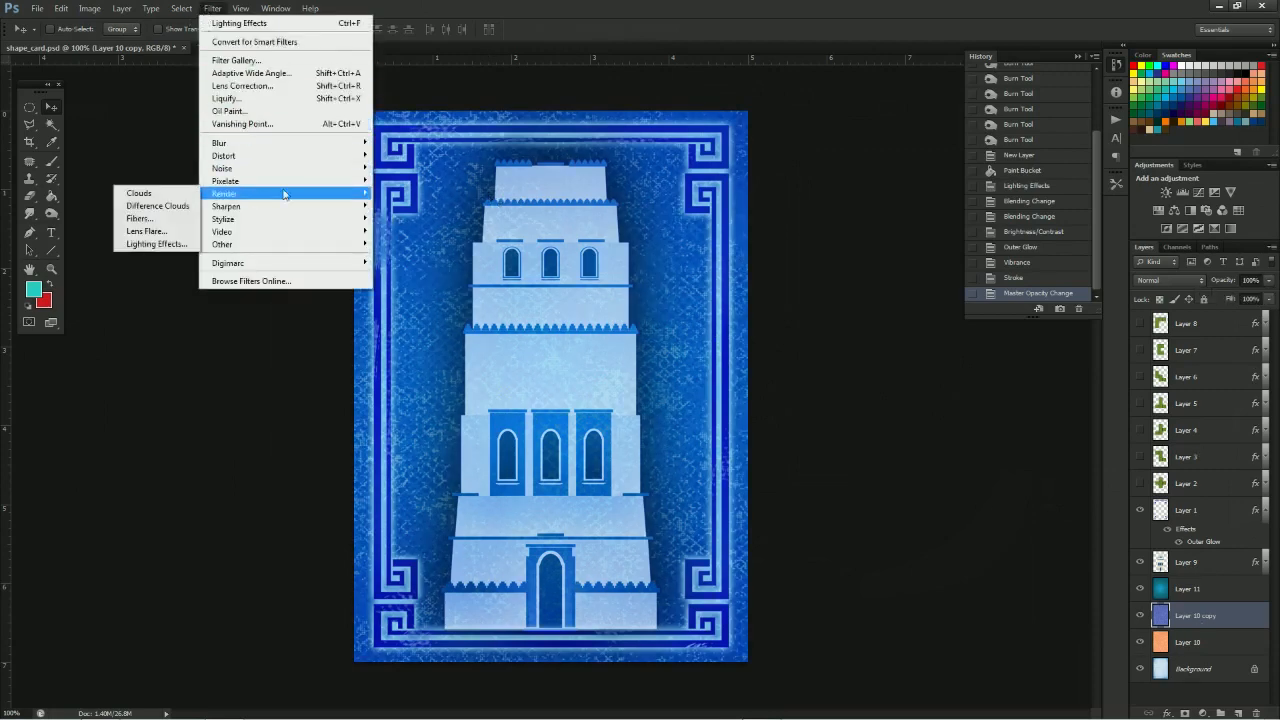
pyautogui.click(848, 252)
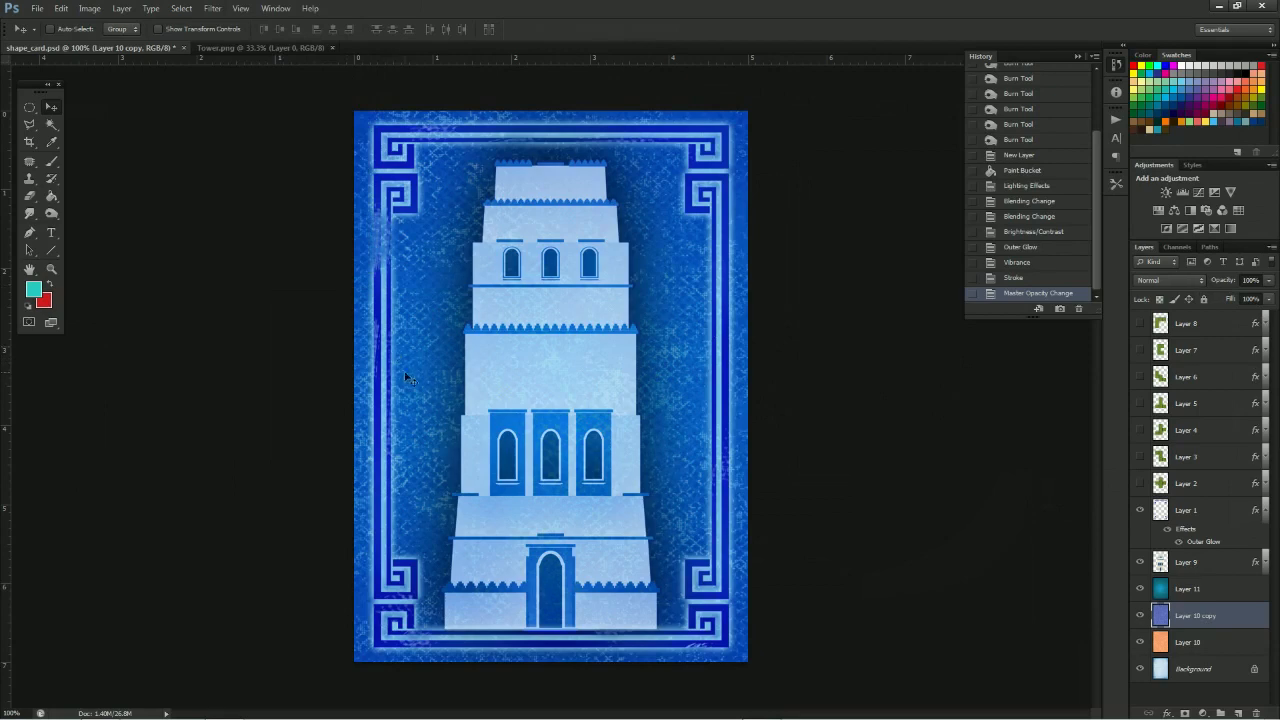
pyautogui.click(212, 8)
pyautogui.moveTo(240, 8)
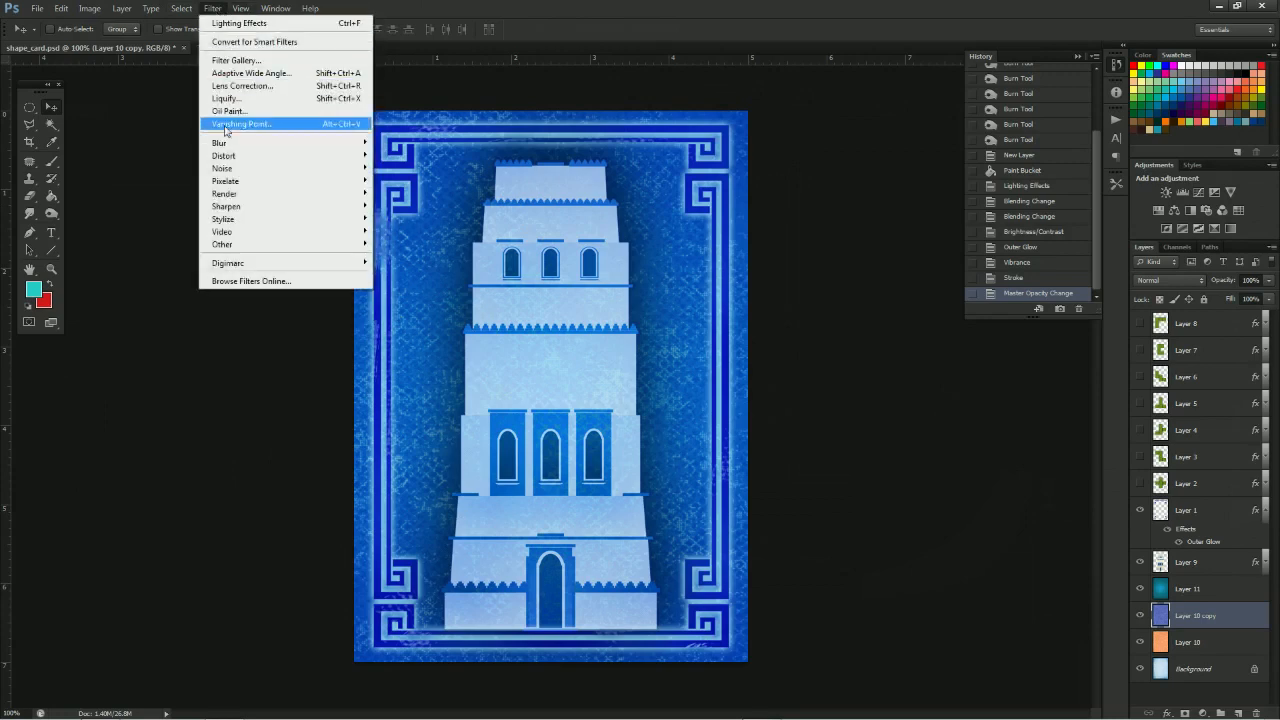
pyautogui.moveTo(233, 170)
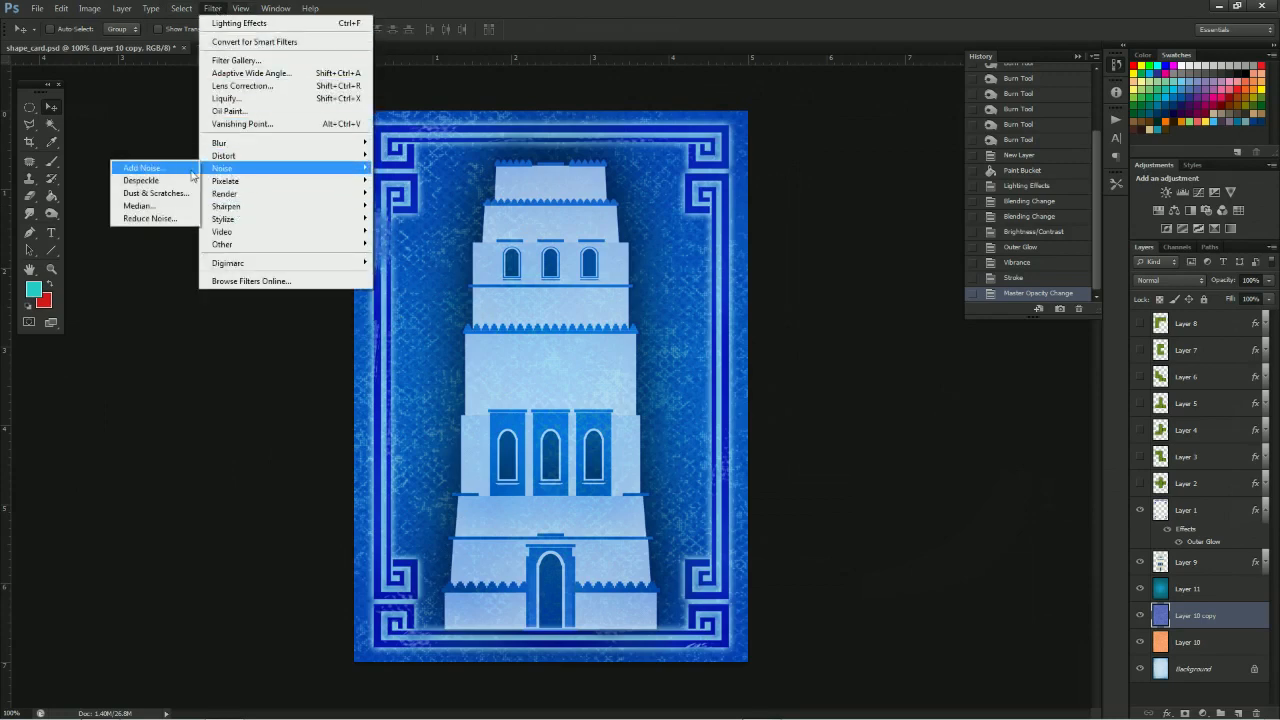
pyautogui.click(140, 206)
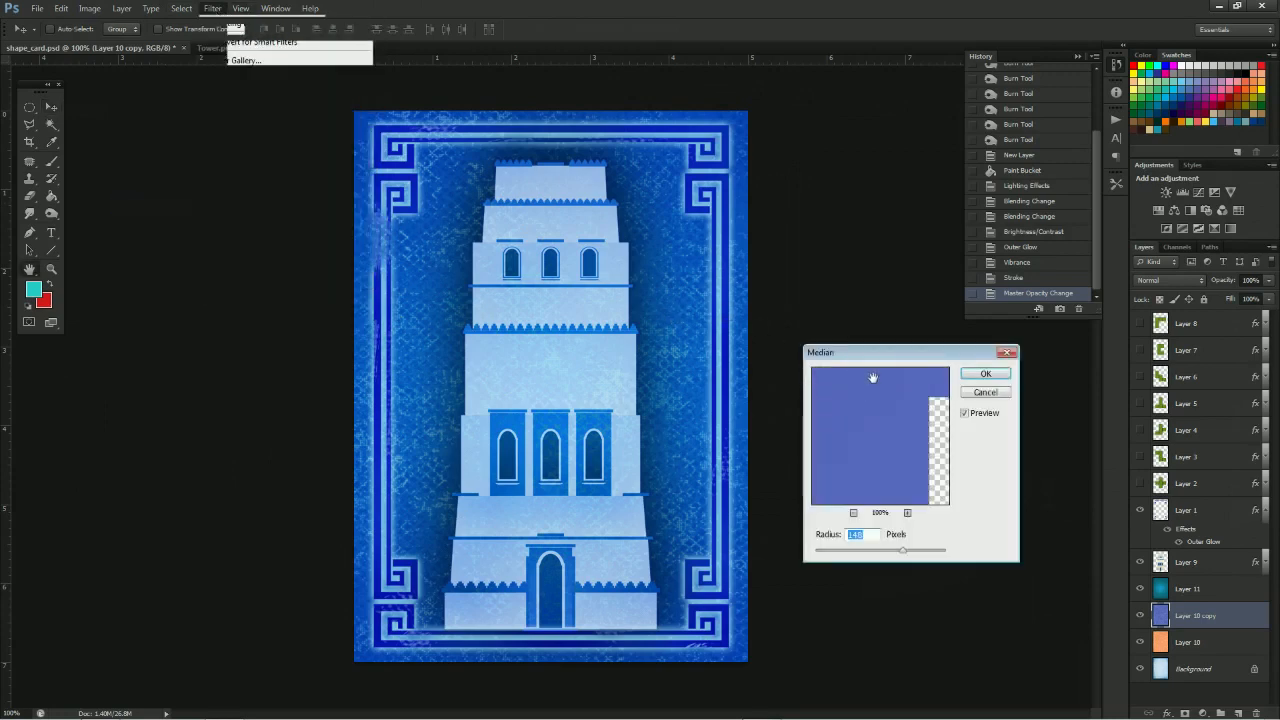
pyautogui.moveTo(829, 551); pyautogui.dragTo(816, 556)
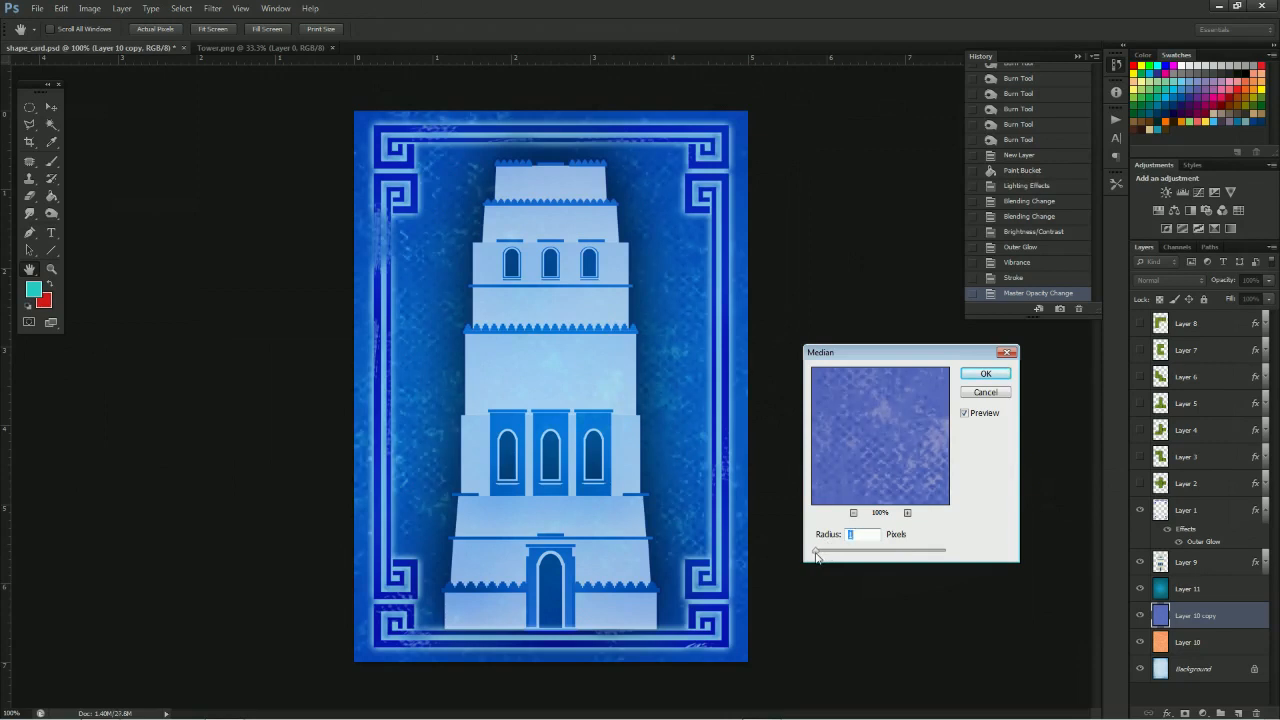
pyautogui.click(985, 393)
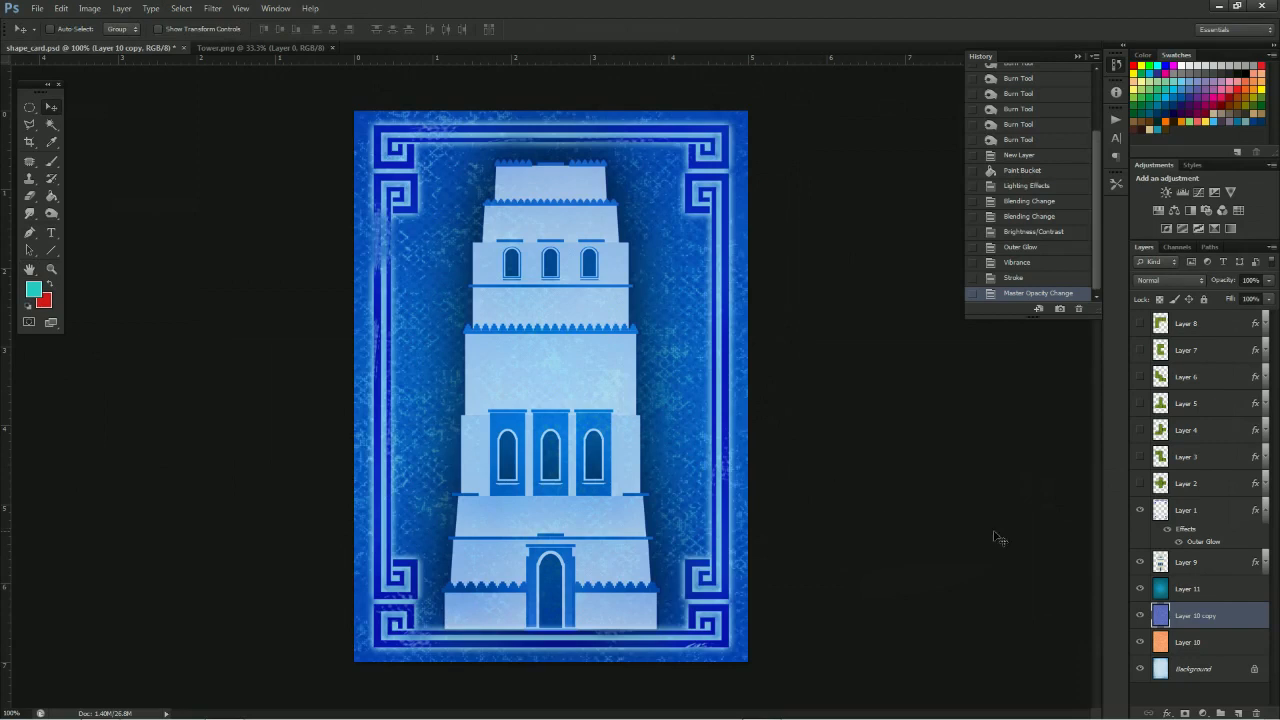
# Keep Layer 11 at 100% opacity and lower its brightness with a Brightness/Contrast adjustment
pyautogui.click(1189, 590)
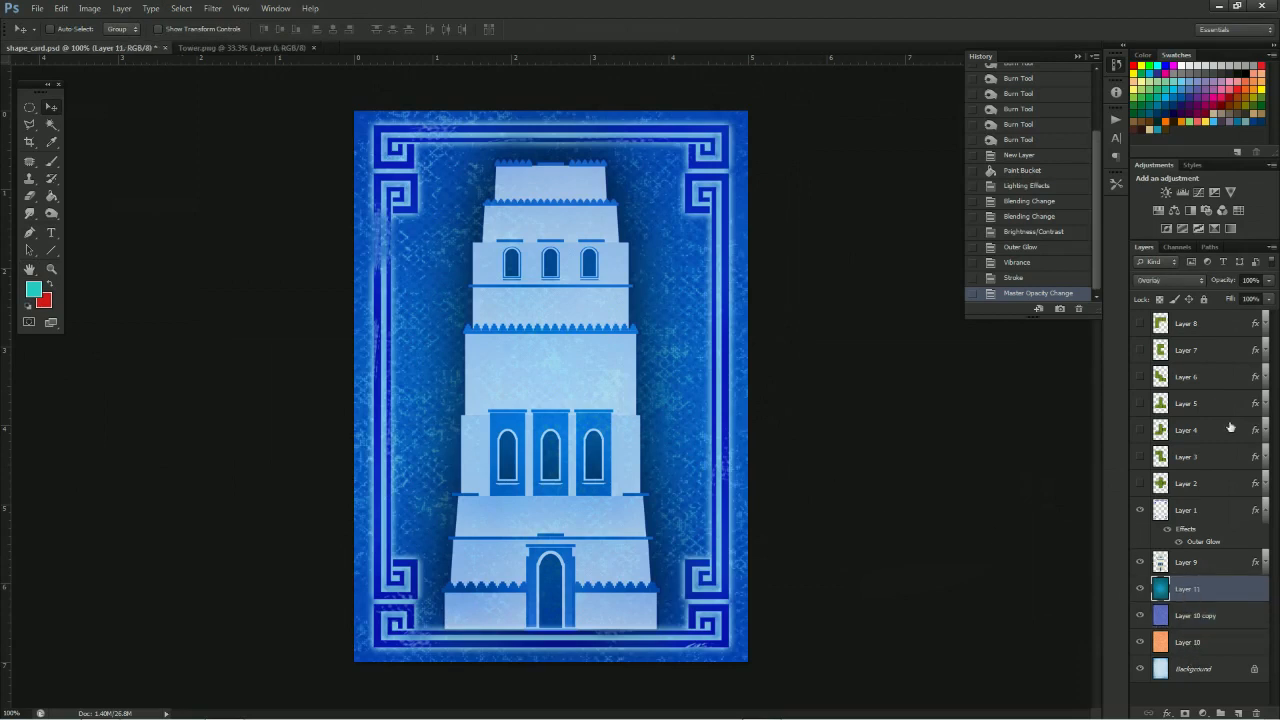
pyautogui.click(1269, 281)
pyautogui.moveTo(1268, 297); pyautogui.dragTo(1277, 298)
pyautogui.click(89, 8)
pyautogui.moveTo(110, 42)
pyautogui.click(283, 41)
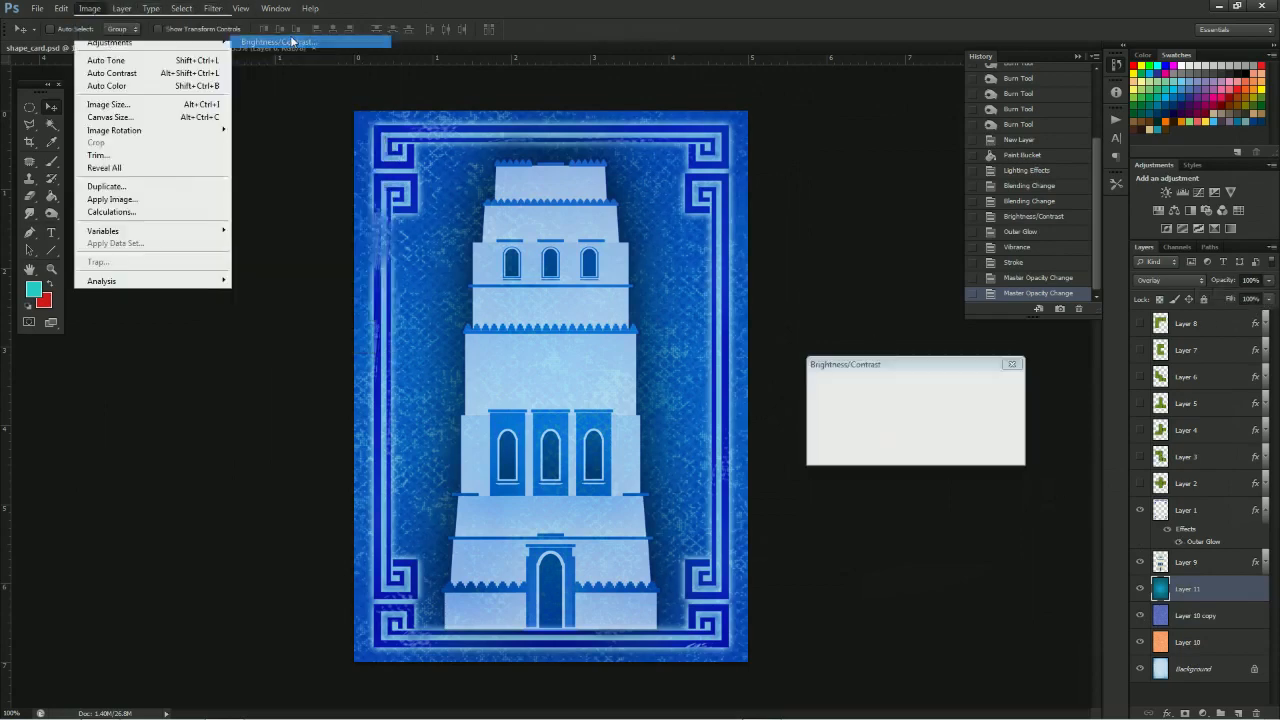
pyautogui.moveTo(886, 399); pyautogui.dragTo(880, 401)
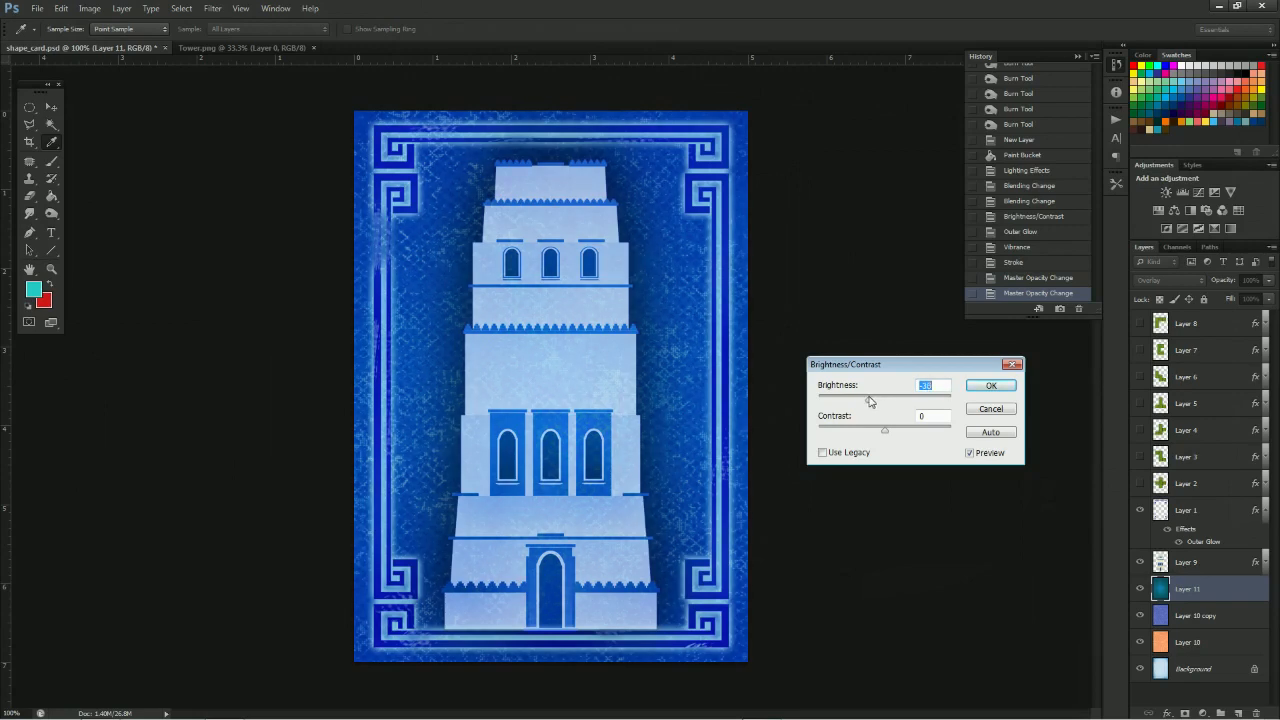
pyautogui.click(982, 390)
pyautogui.press('v')
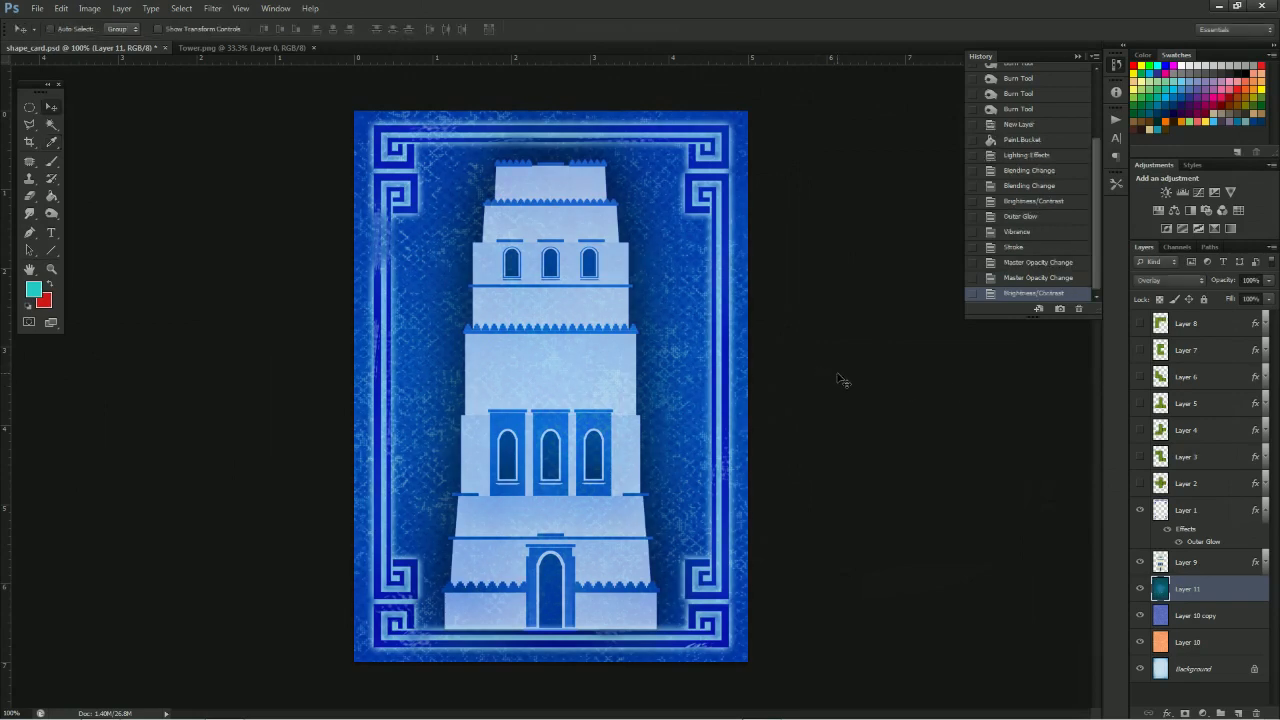
pyautogui.hotkey('ctrl', '-')
pyautogui.hotkey('ctrl', '-')
pyautogui.hotkey('ctrl', '+')
pyautogui.hotkey('ctrl', '+')
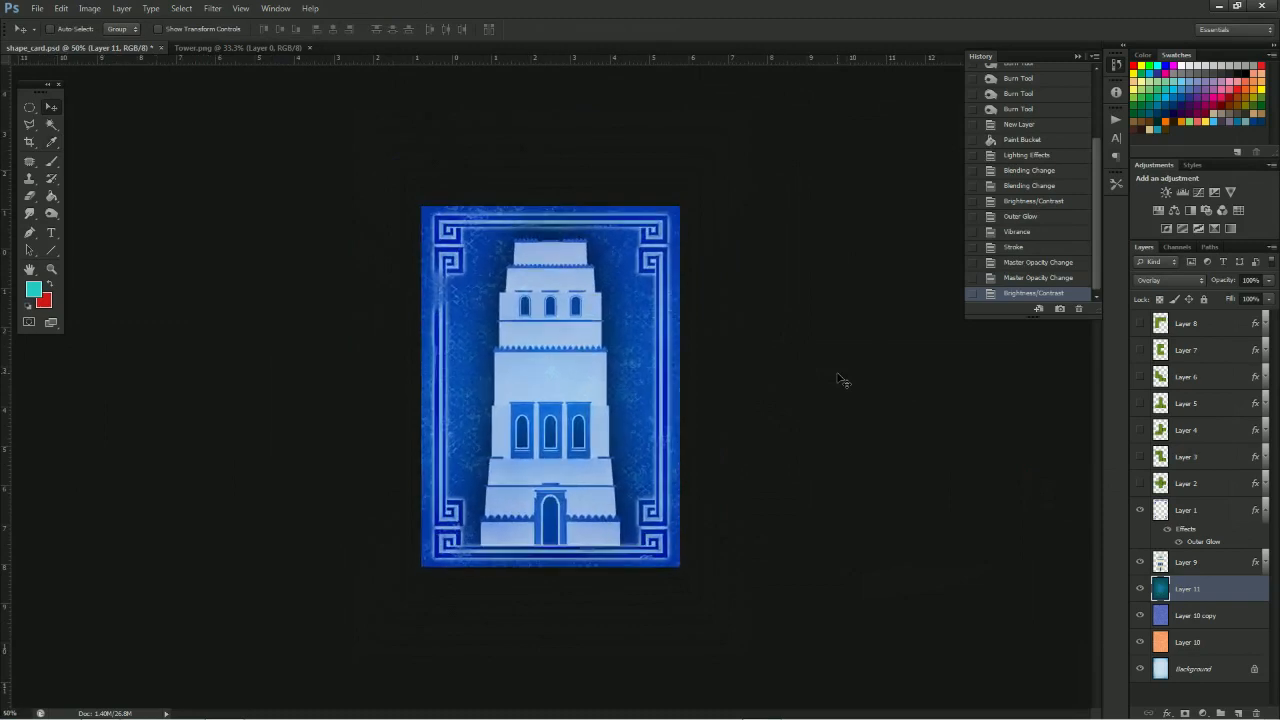
pyautogui.hotkey('ctrl', '+')
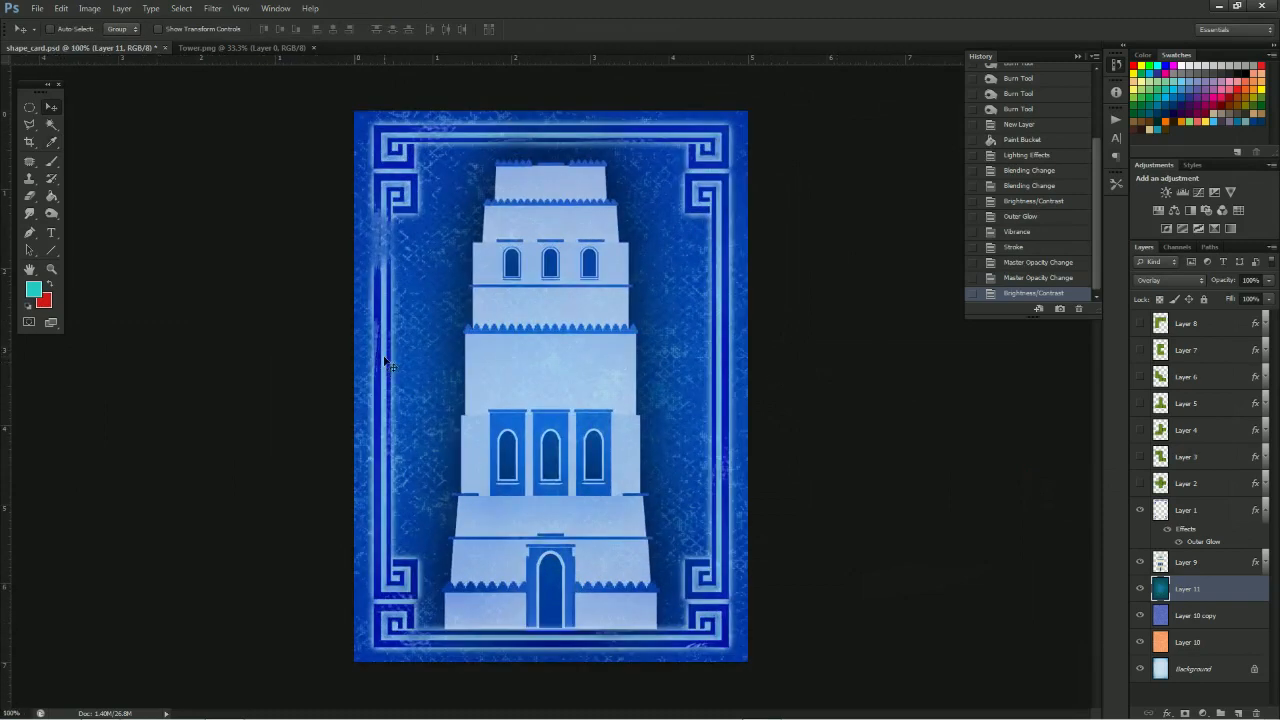
# Close Tower.png and open the babylon_sheat.psd document
pyautogui.click(313, 47)
pyautogui.click(37, 8)
pyautogui.click(45, 33)
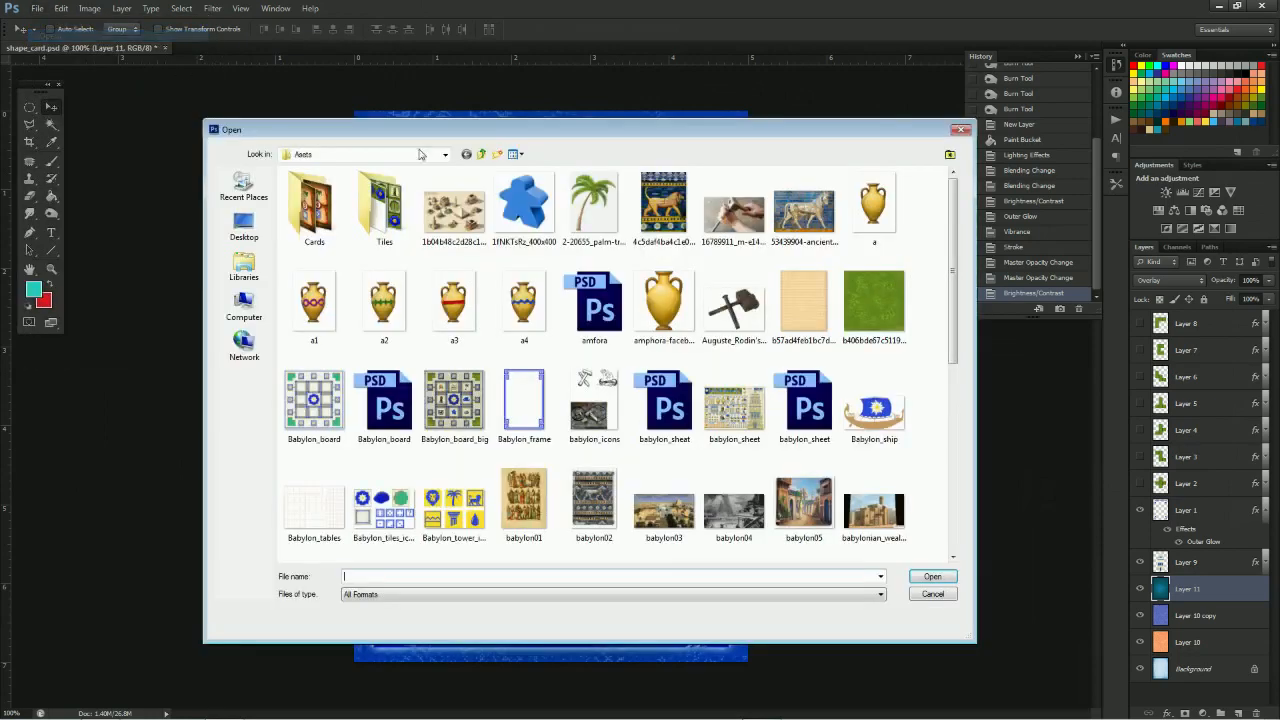
pyautogui.click(690, 432)
pyautogui.doubleClick(693, 438)
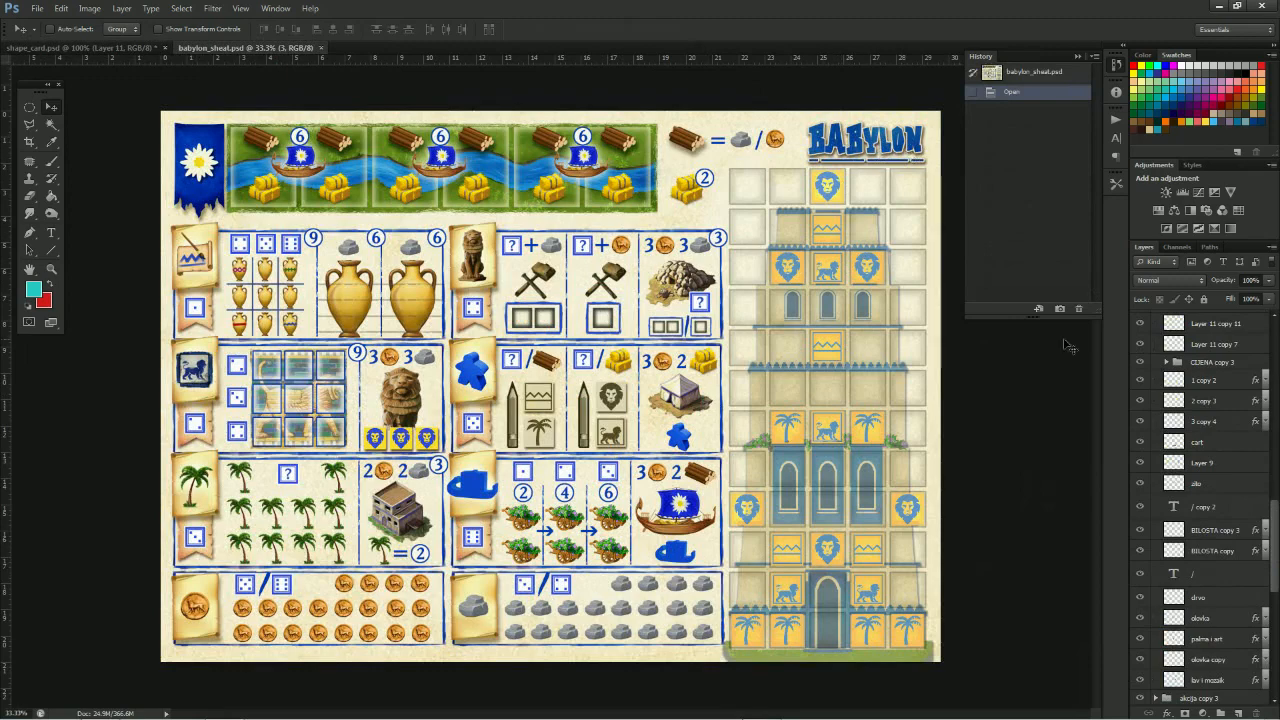
# Copy the BABYLON layer from babylon_sheat.psd into shape_card.psd and close babylon_sheat.psd without saving it
pyautogui.moveTo(1274, 530); pyautogui.dragTo(1273, 352)
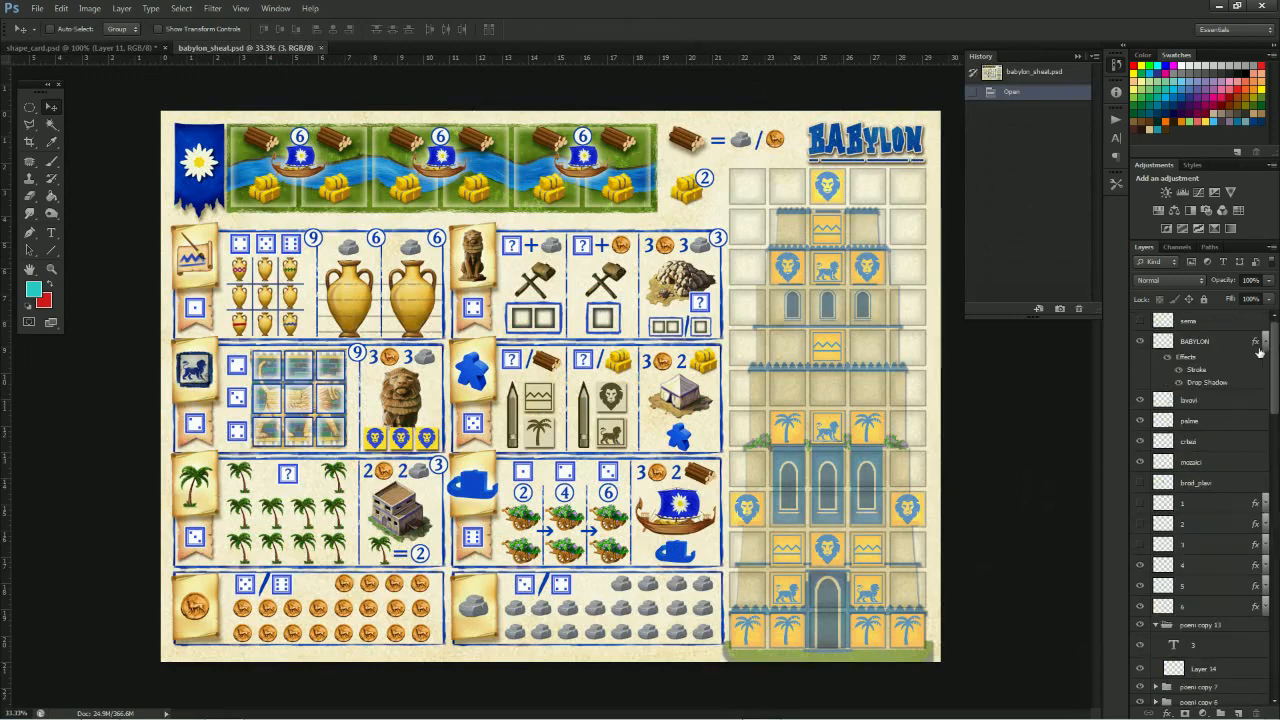
pyautogui.click(1265, 342)
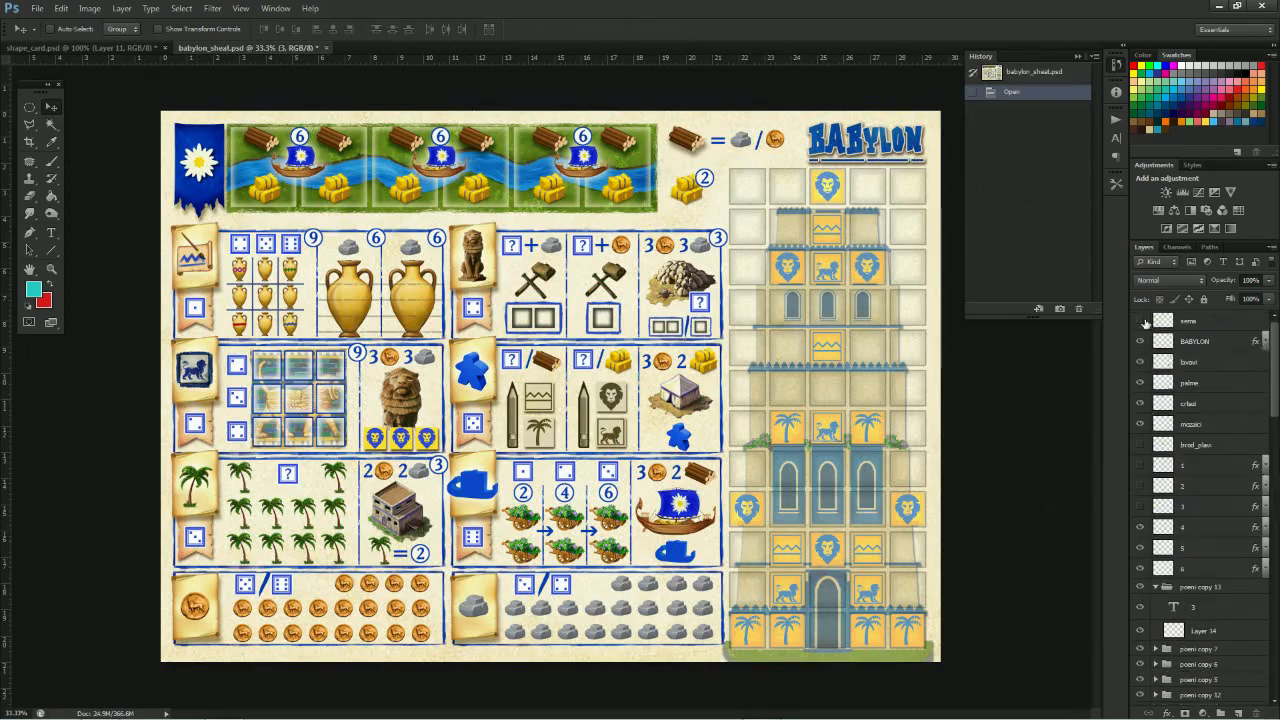
pyautogui.moveTo(256, 48); pyautogui.dragTo(280, 108)
pyautogui.moveTo(1195, 341); pyautogui.dragTo(995, 409)
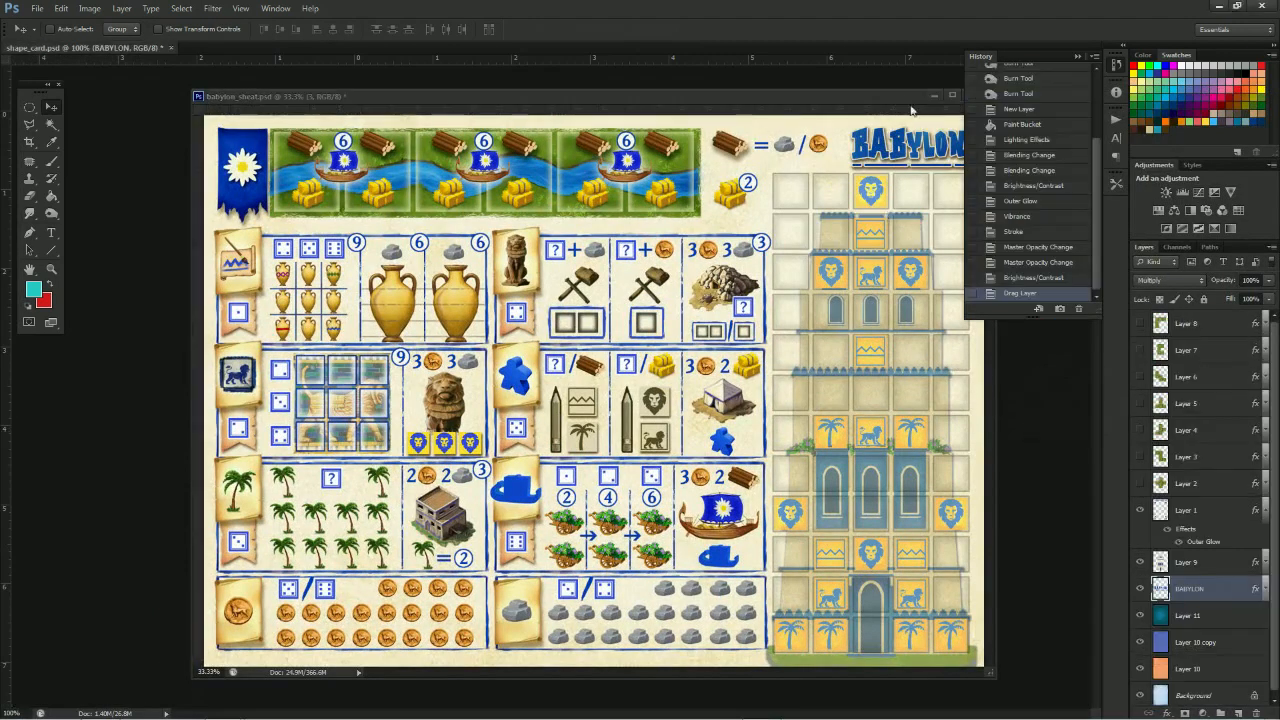
pyautogui.moveTo(912, 99); pyautogui.dragTo(701, 115)
pyautogui.click(769, 112)
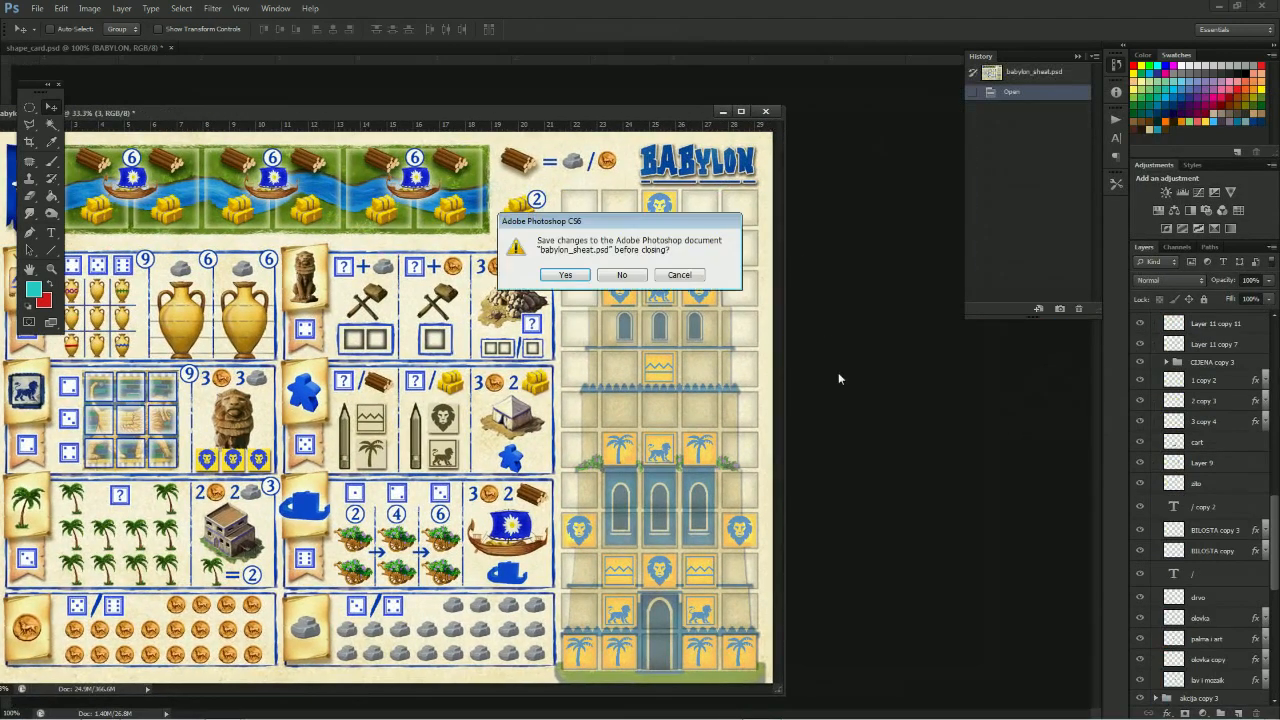
pyautogui.click(621, 274)
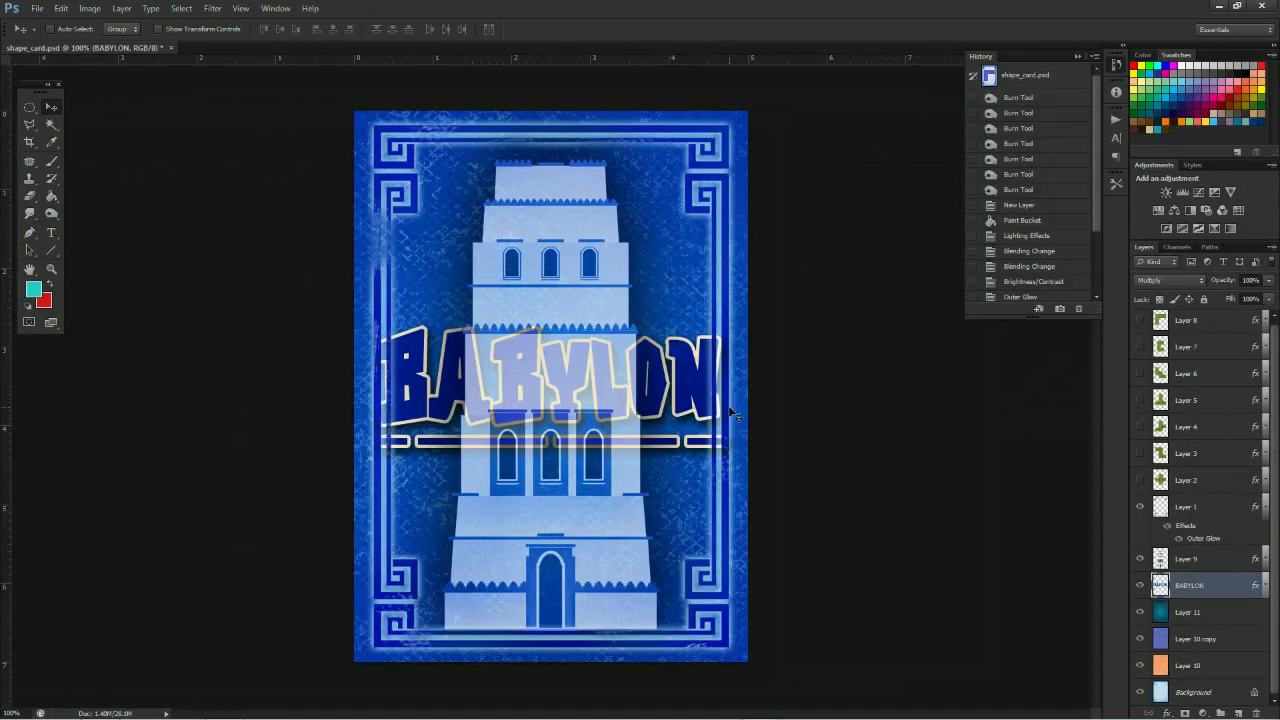
# Move the BABYLON layer directly above Layer 9 and set its blending mode to Normal
pyautogui.moveTo(1194, 574); pyautogui.dragTo(1192, 550)
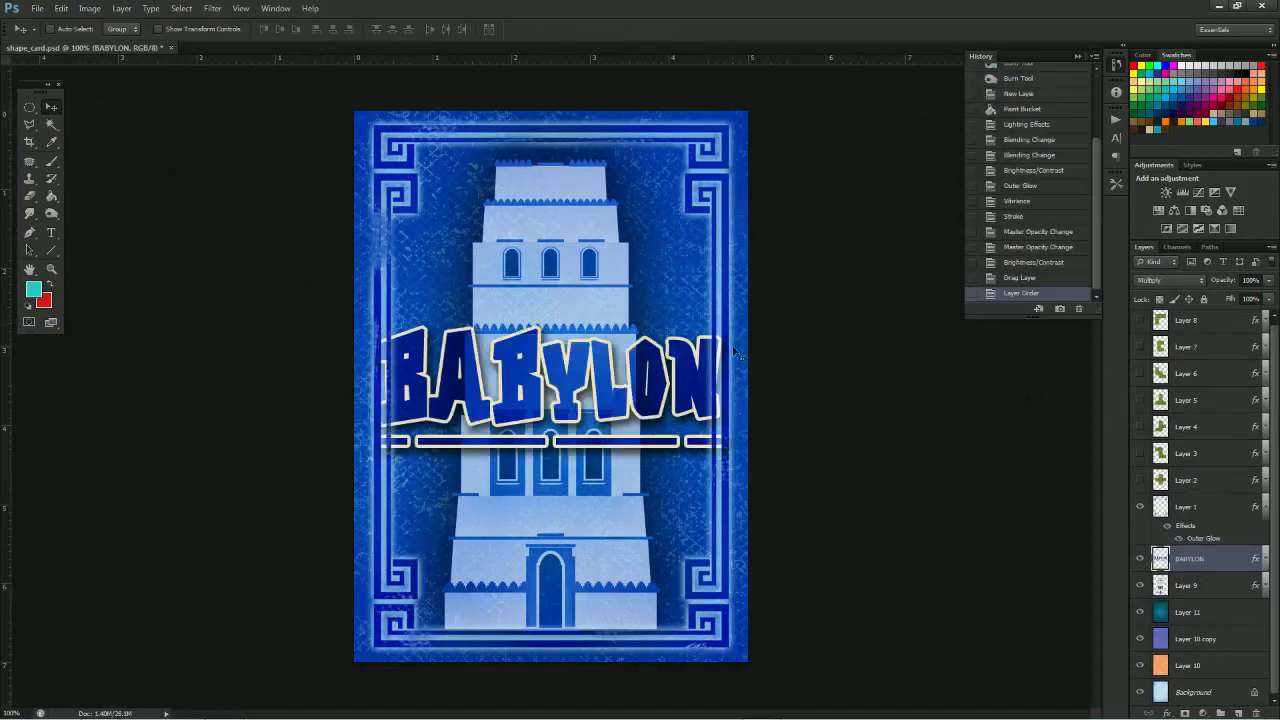
pyautogui.click(1172, 280)
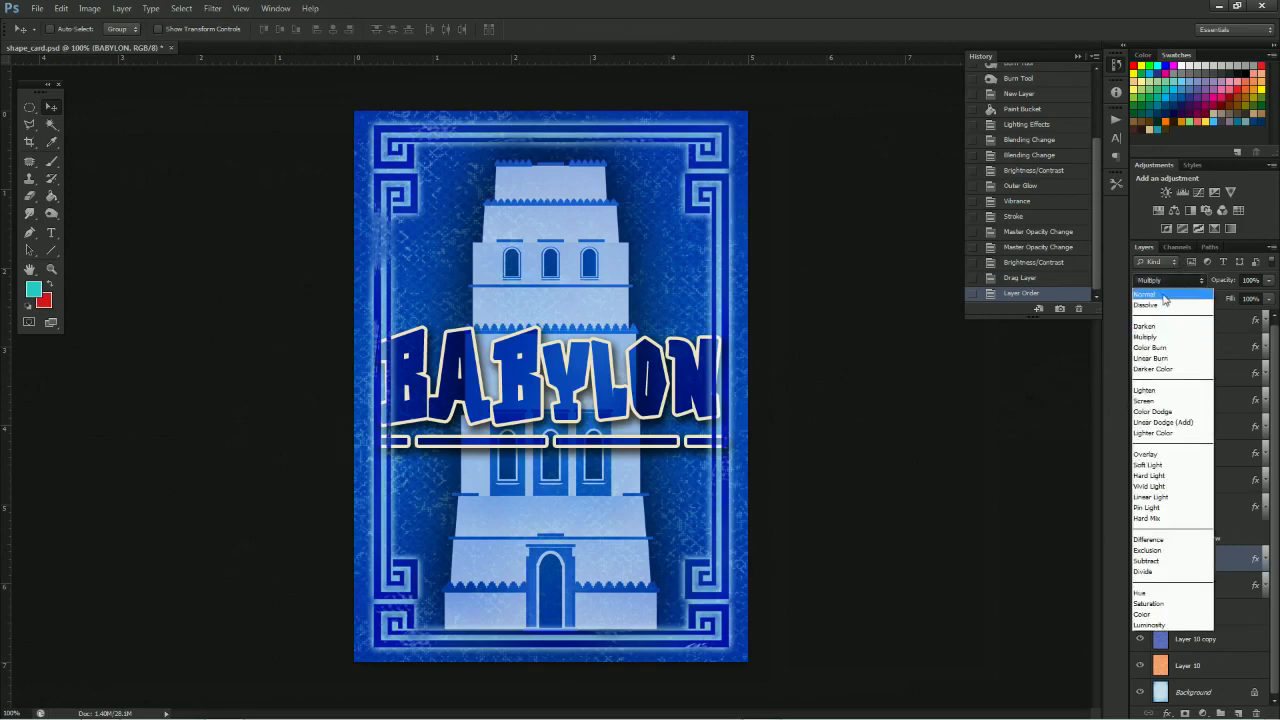
pyautogui.click(1164, 295)
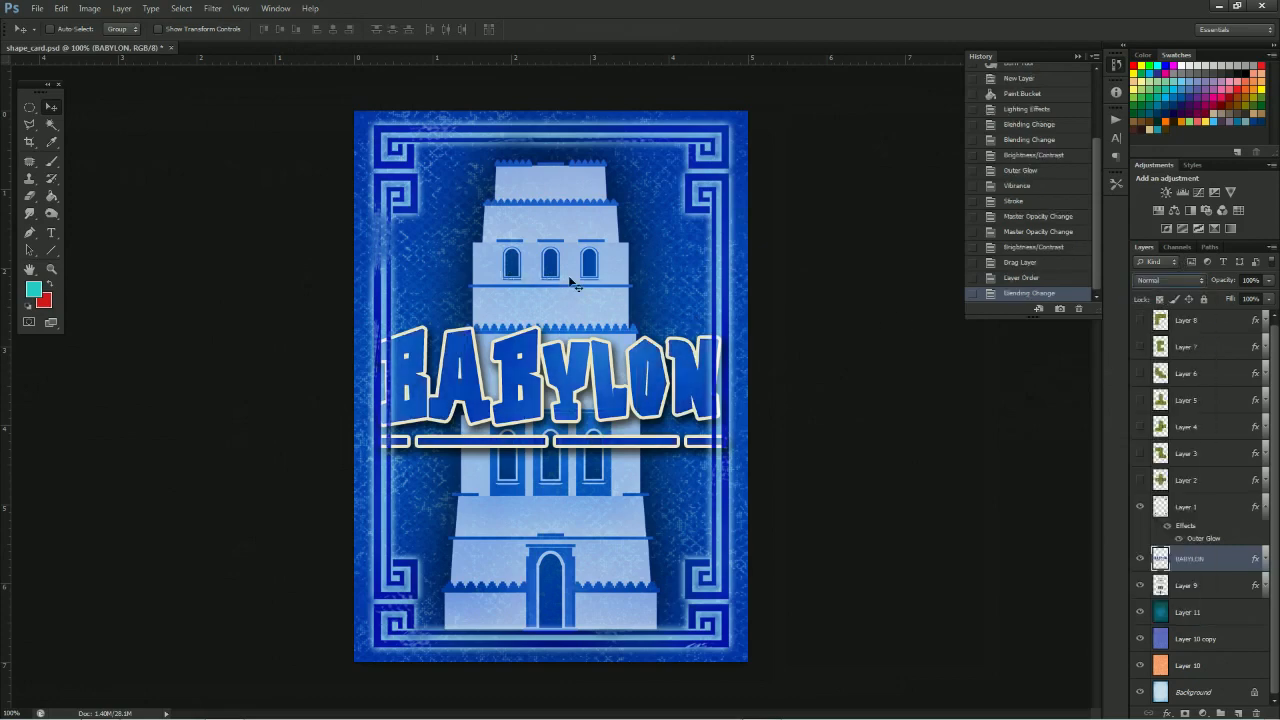
# Scale the BABYLON title down to about 85% around its centre and apply the transformation
pyautogui.click(61, 8)
pyautogui.moveTo(96, 271)
pyautogui.click(252, 287)
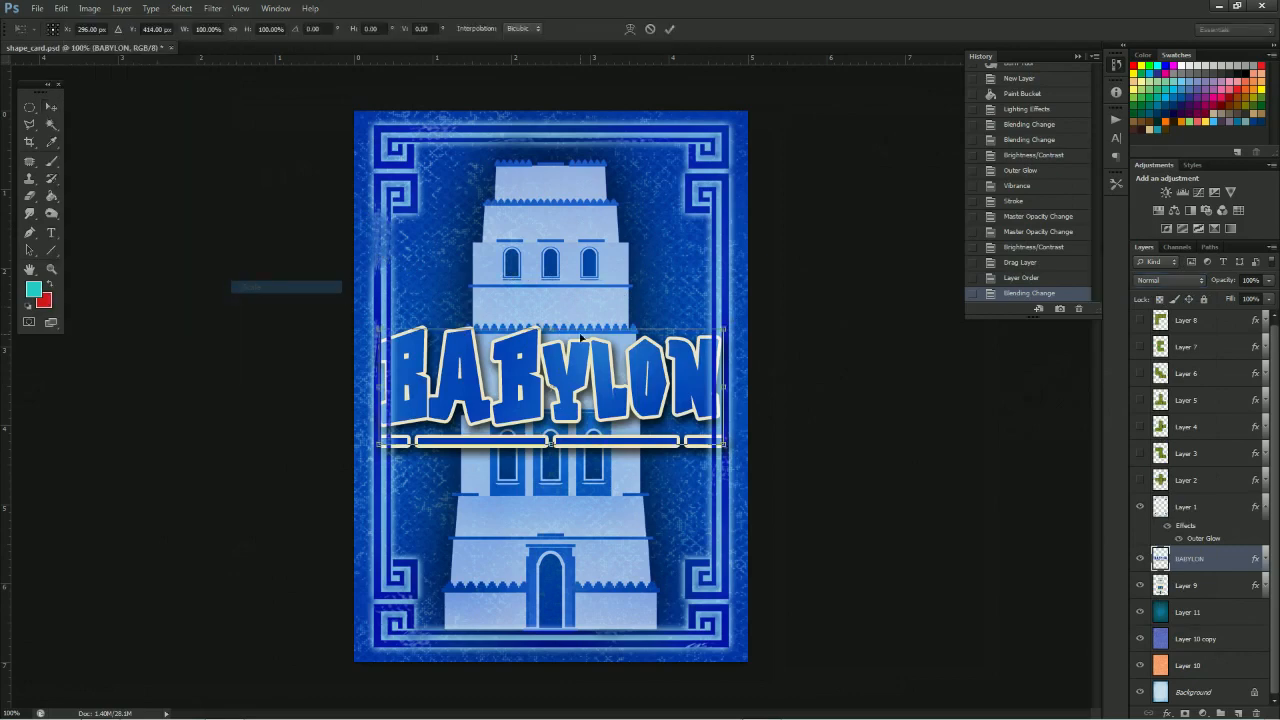
pyautogui.moveTo(720, 330); pyautogui.dragTo(694, 331)
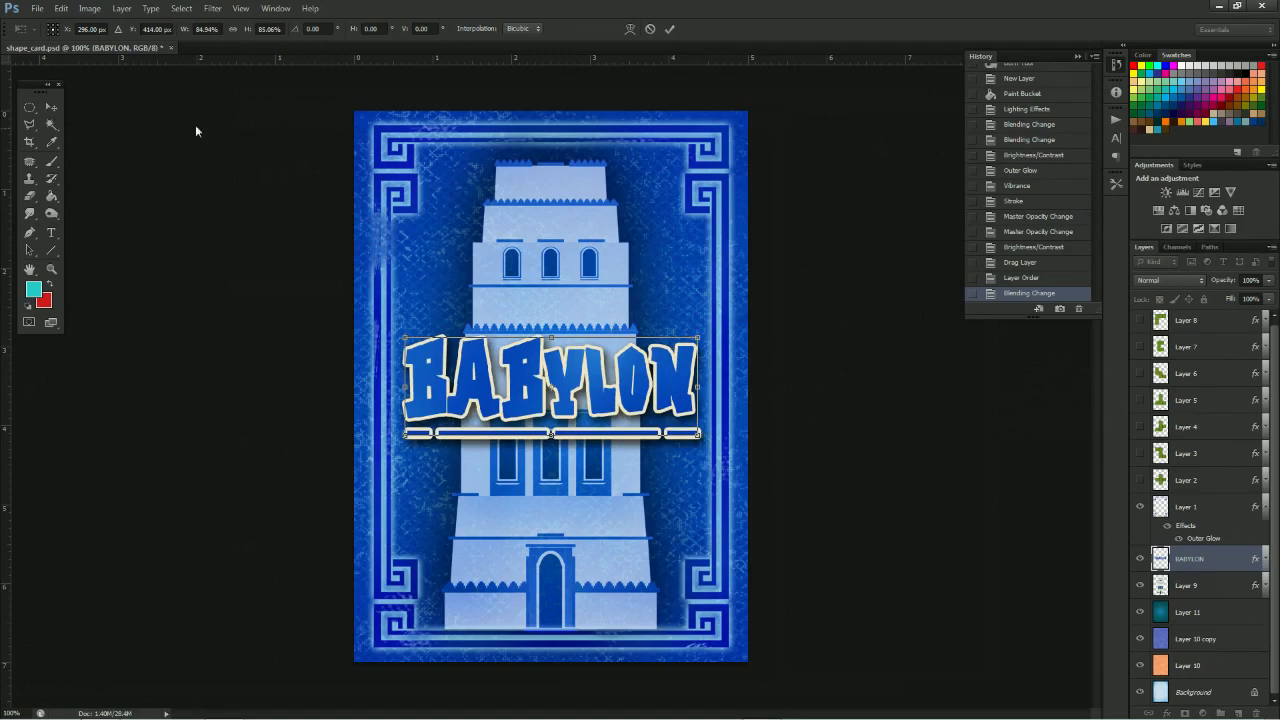
pyautogui.click(56, 105)
pyautogui.click(562, 275)
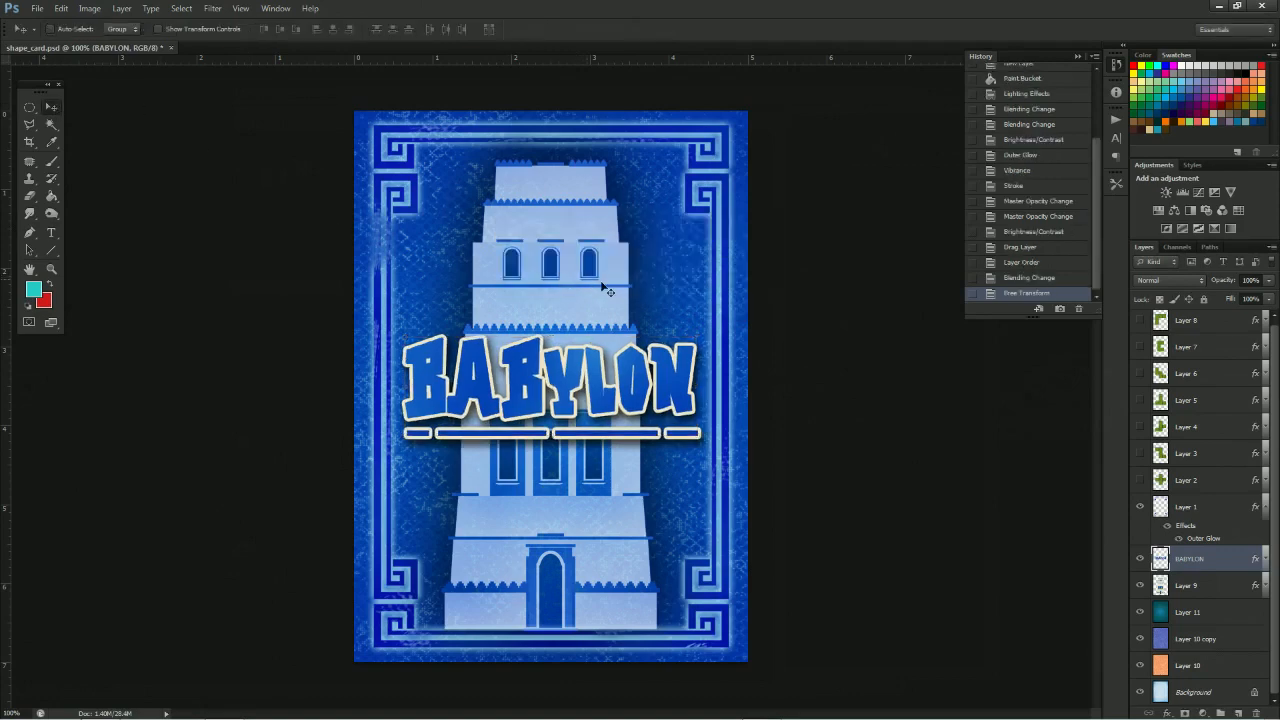
# Adjust the BABYLON layer's Hue/Saturation to hue +5 and saturation about -13
pyautogui.click(1265, 560)
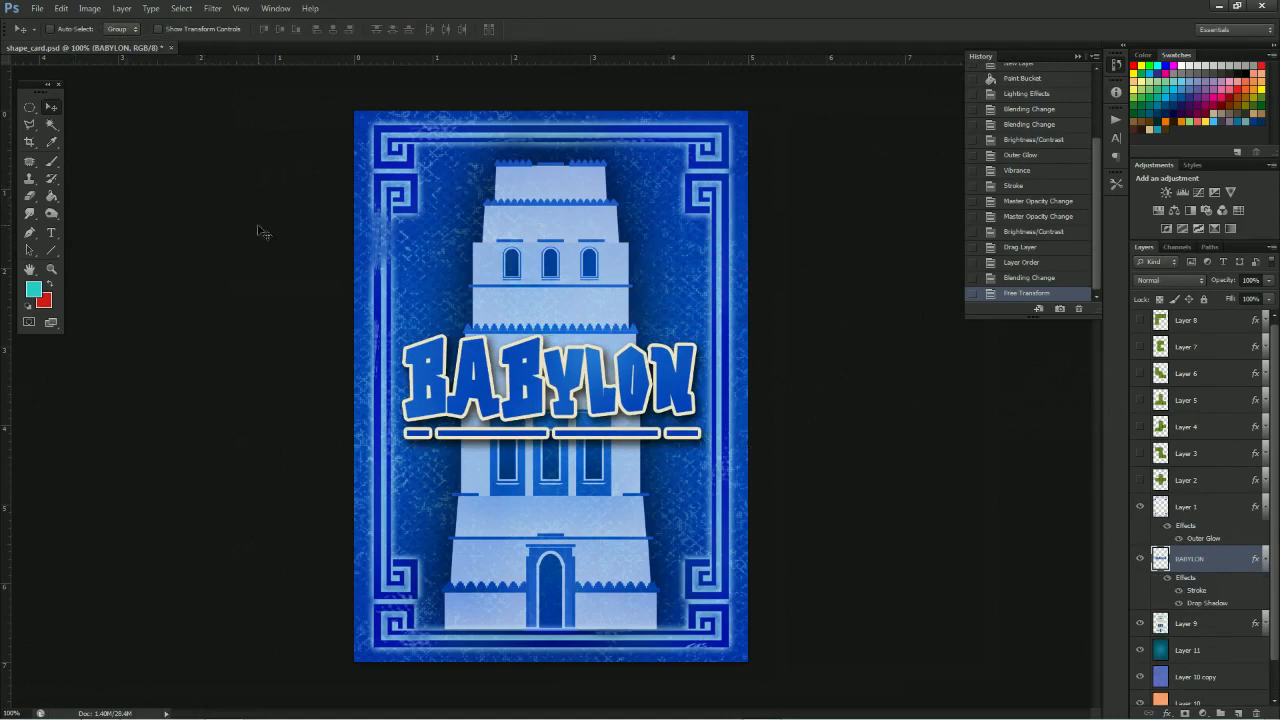
pyautogui.click(89, 9)
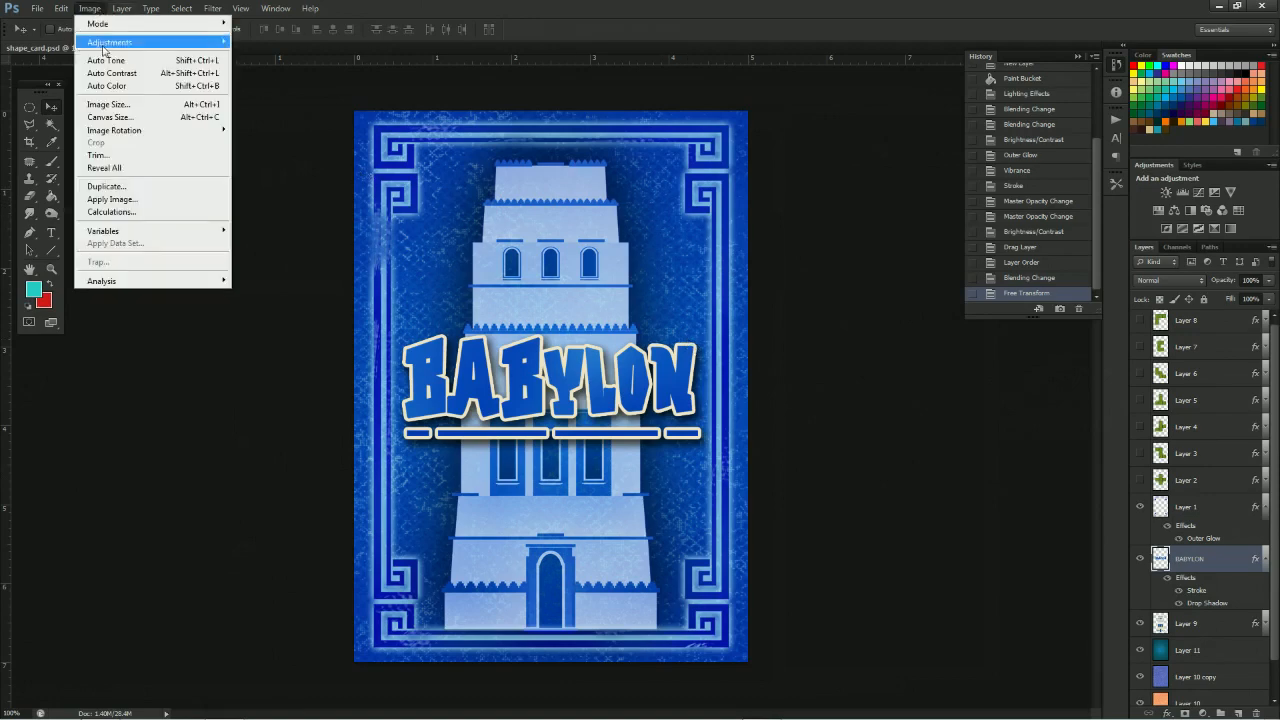
pyautogui.moveTo(104, 48)
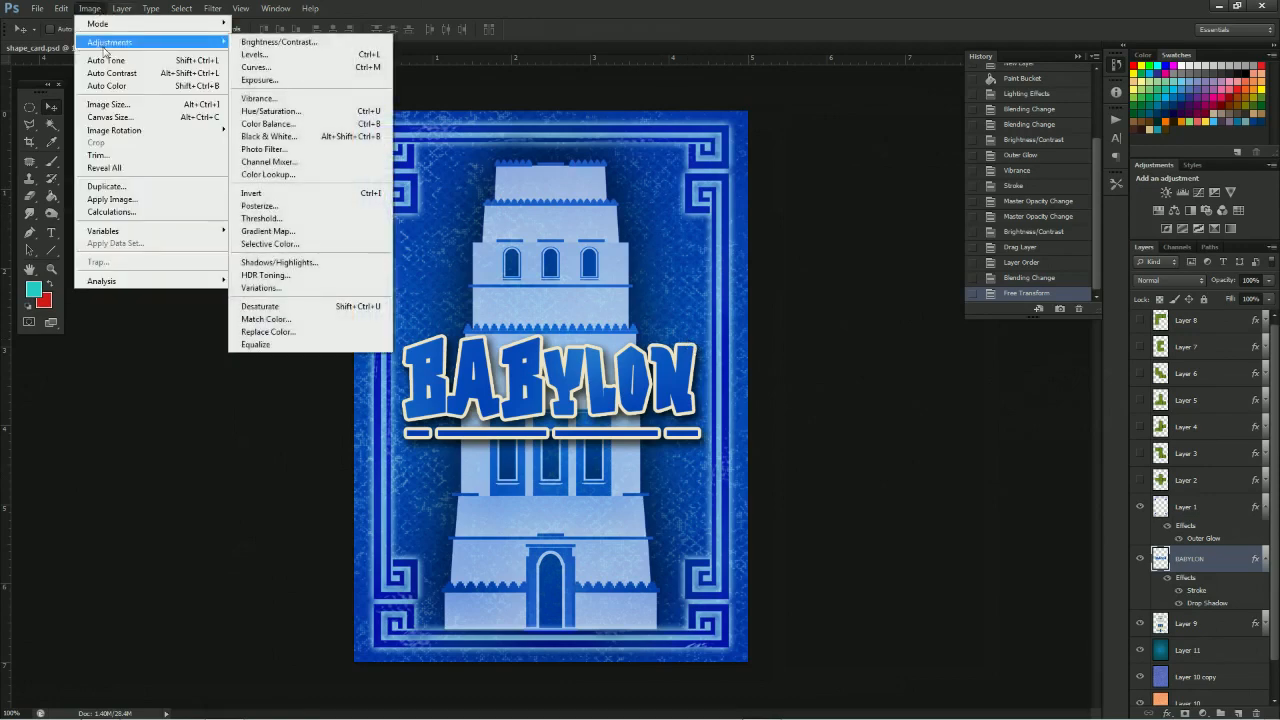
pyautogui.click(274, 111)
pyautogui.moveTo(796, 449); pyautogui.dragTo(780, 486)
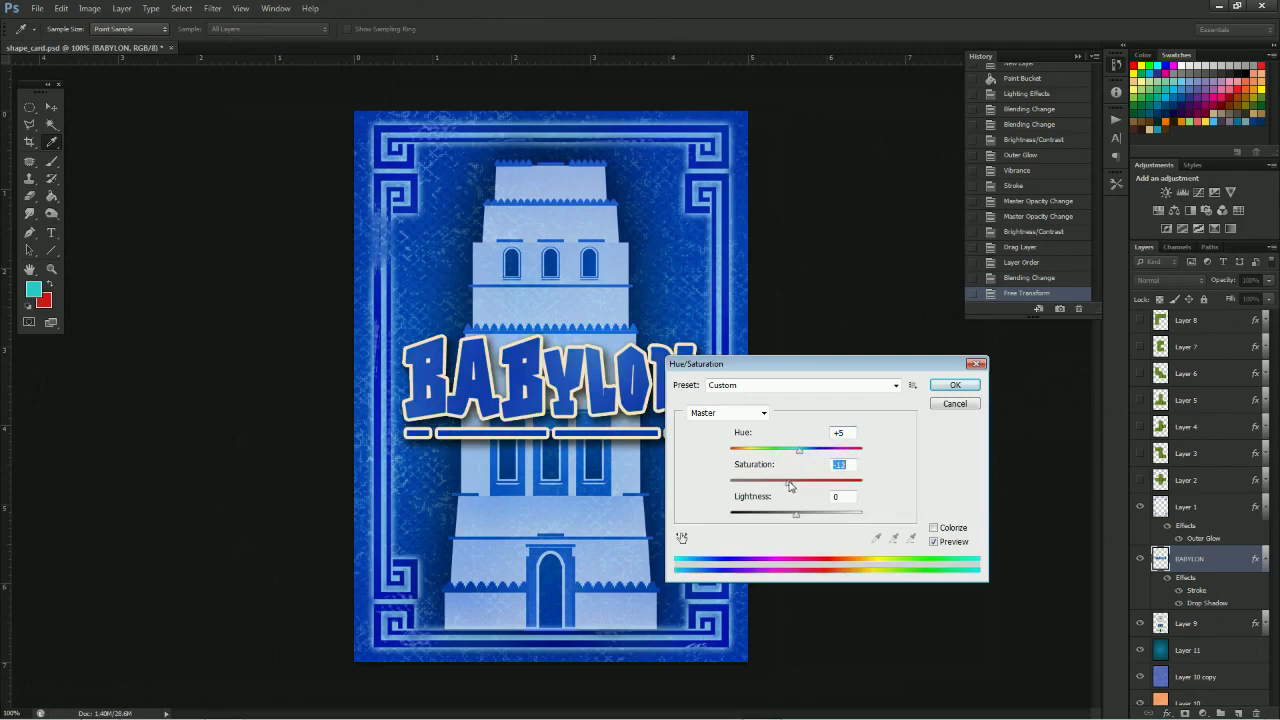
pyautogui.click(955, 388)
# Try a golden yellow (ffcb50) as the solid stroke color of the BABYLON layer
pyautogui.doubleClick(1192, 590)
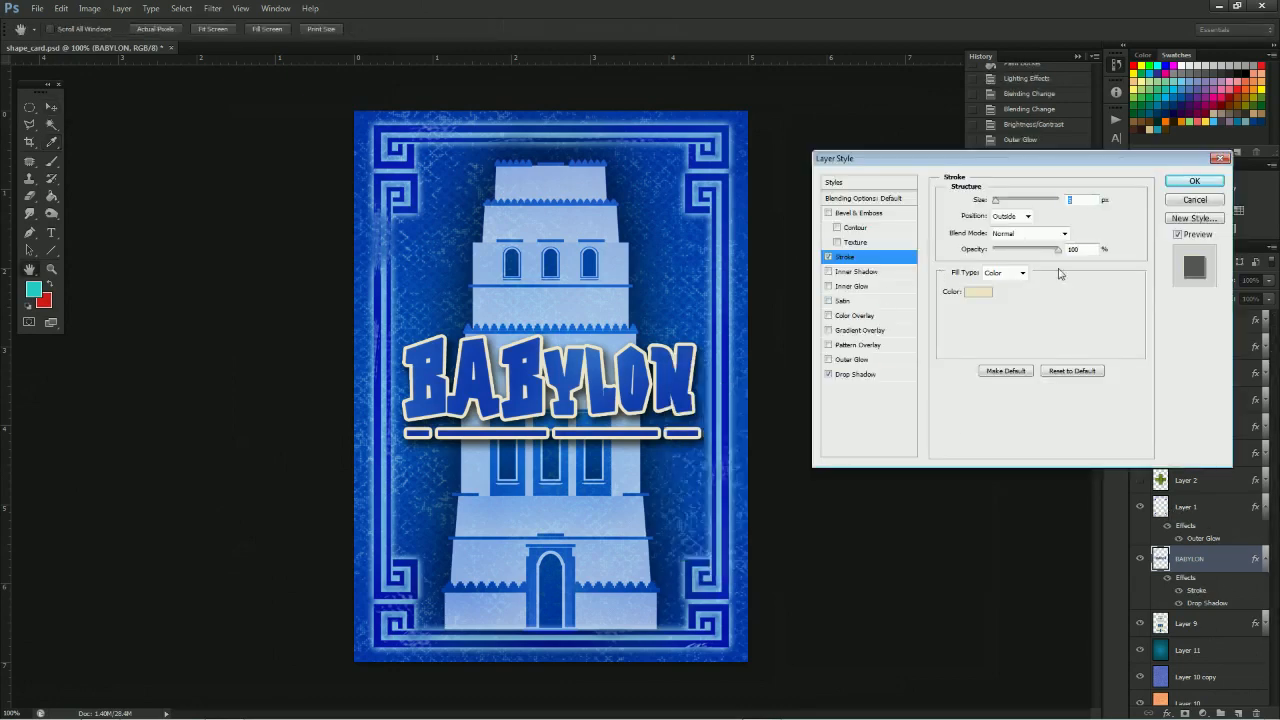
pyautogui.click(986, 291)
pyautogui.moveTo(924, 460); pyautogui.dragTo(950, 455)
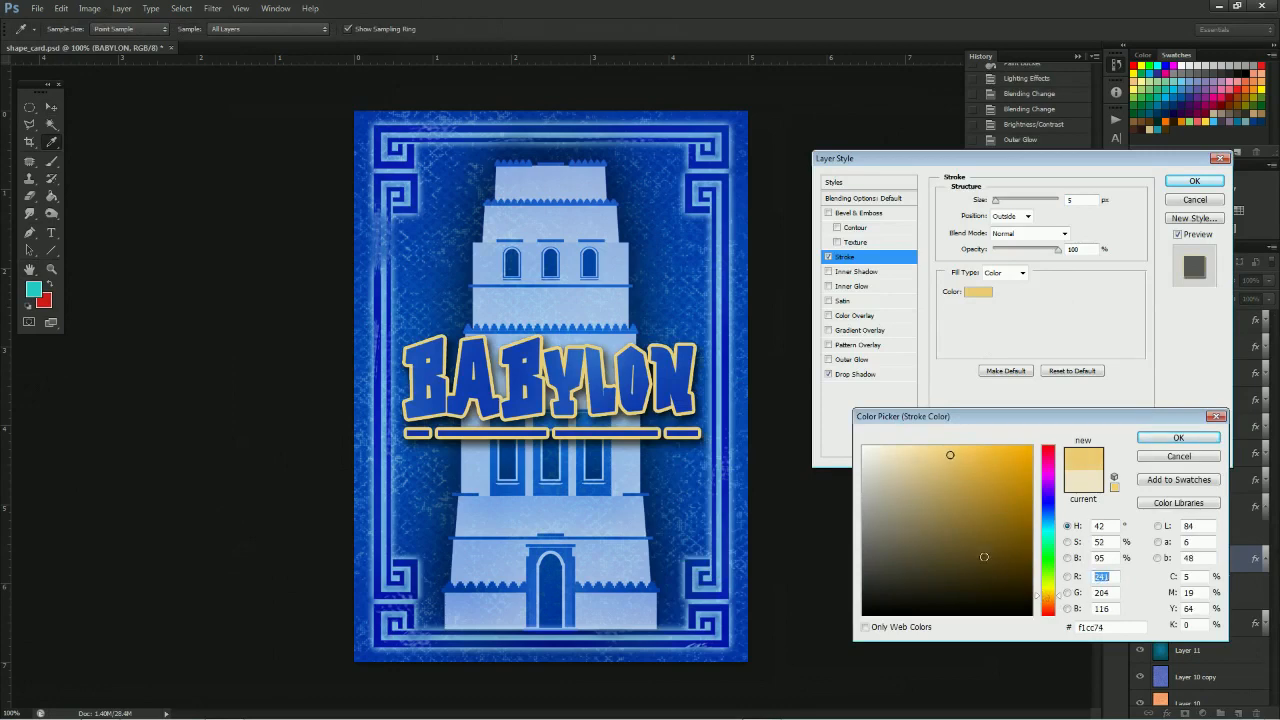
pyautogui.moveTo(953, 472); pyautogui.dragTo(988, 449)
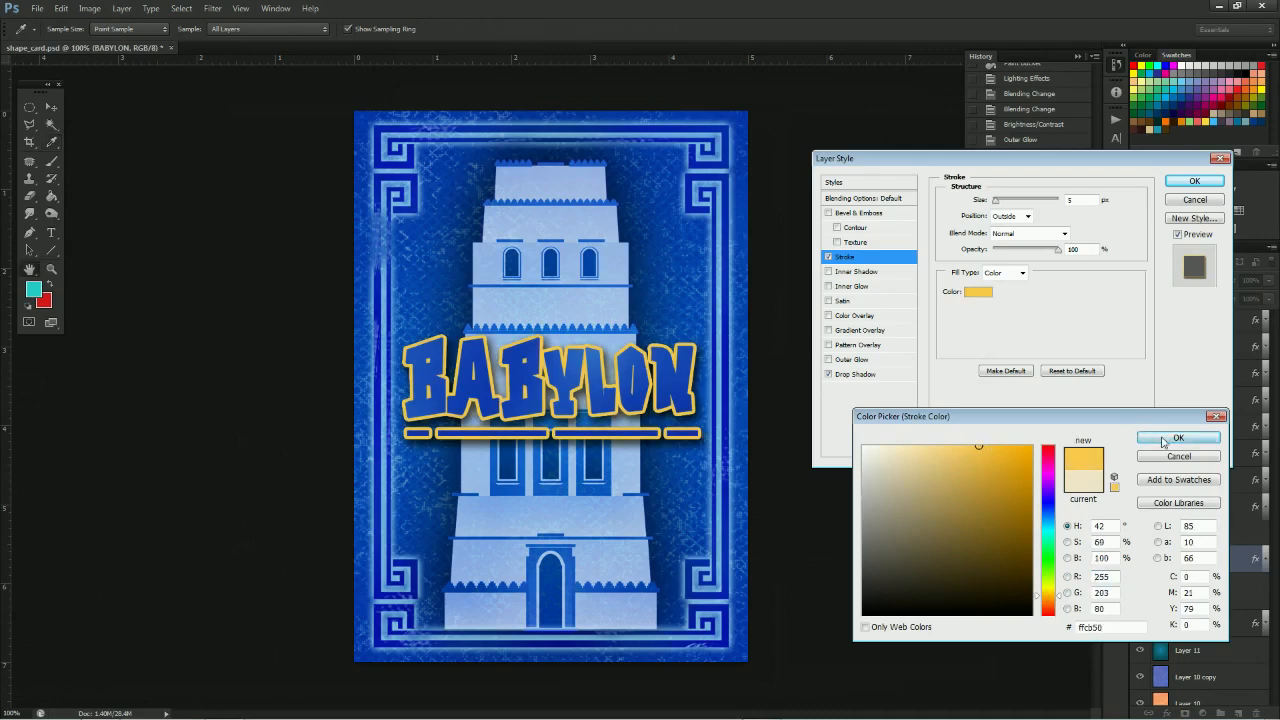
pyautogui.click(1176, 437)
pyautogui.click(981, 293)
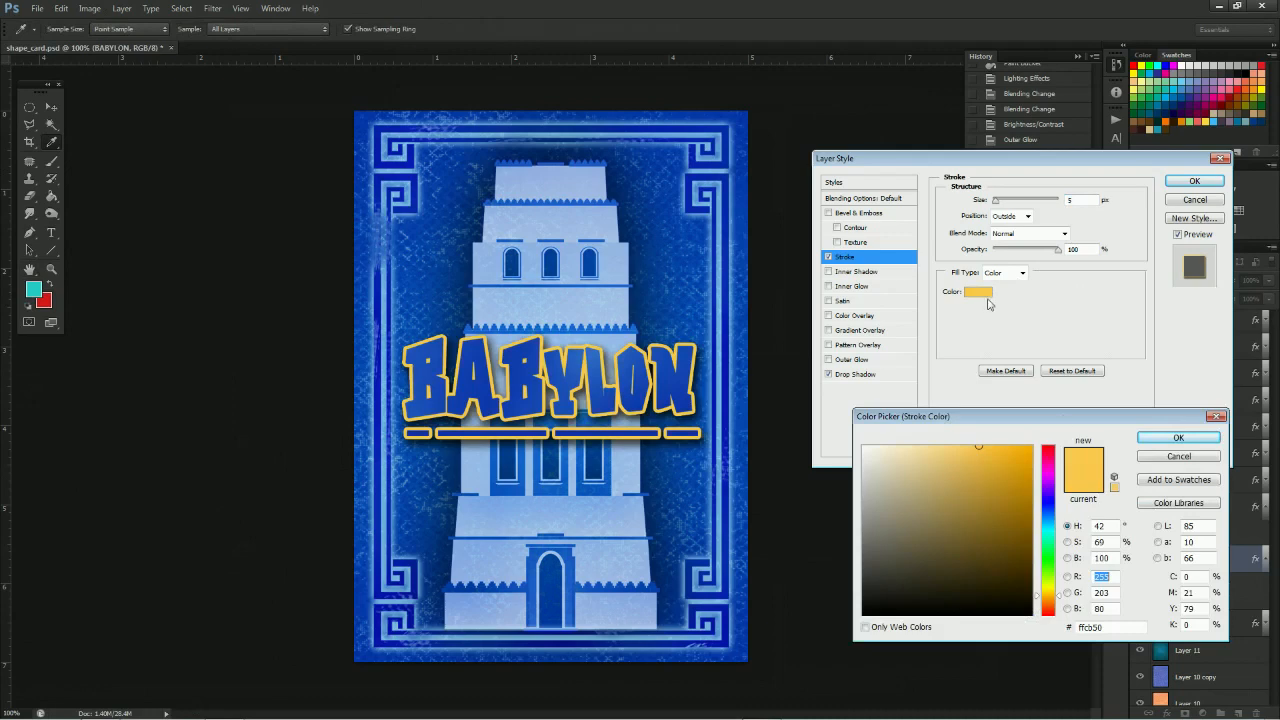
pyautogui.click(1178, 456)
# Change the BABYLON stroke's fill type to Gradient and apply the Orange, Yellow, Orange preset
pyautogui.click(1022, 273)
pyautogui.click(1020, 297)
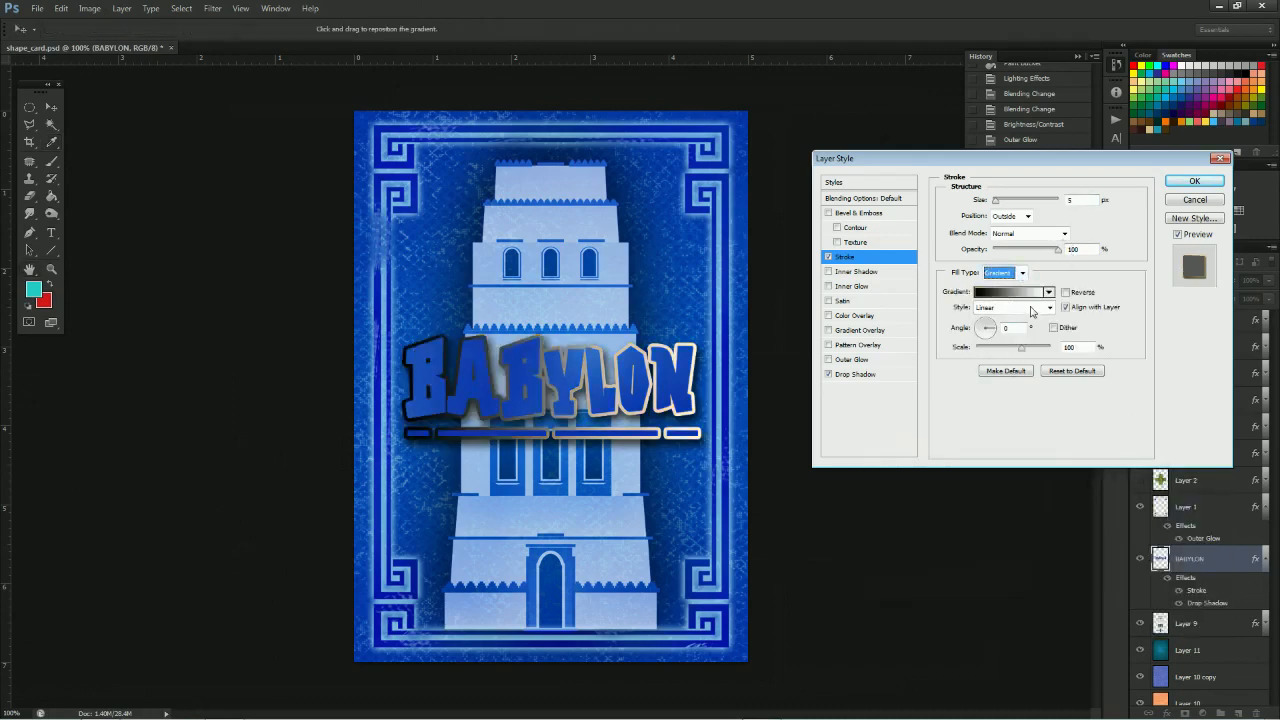
pyautogui.click(1048, 292)
pyautogui.click(975, 336)
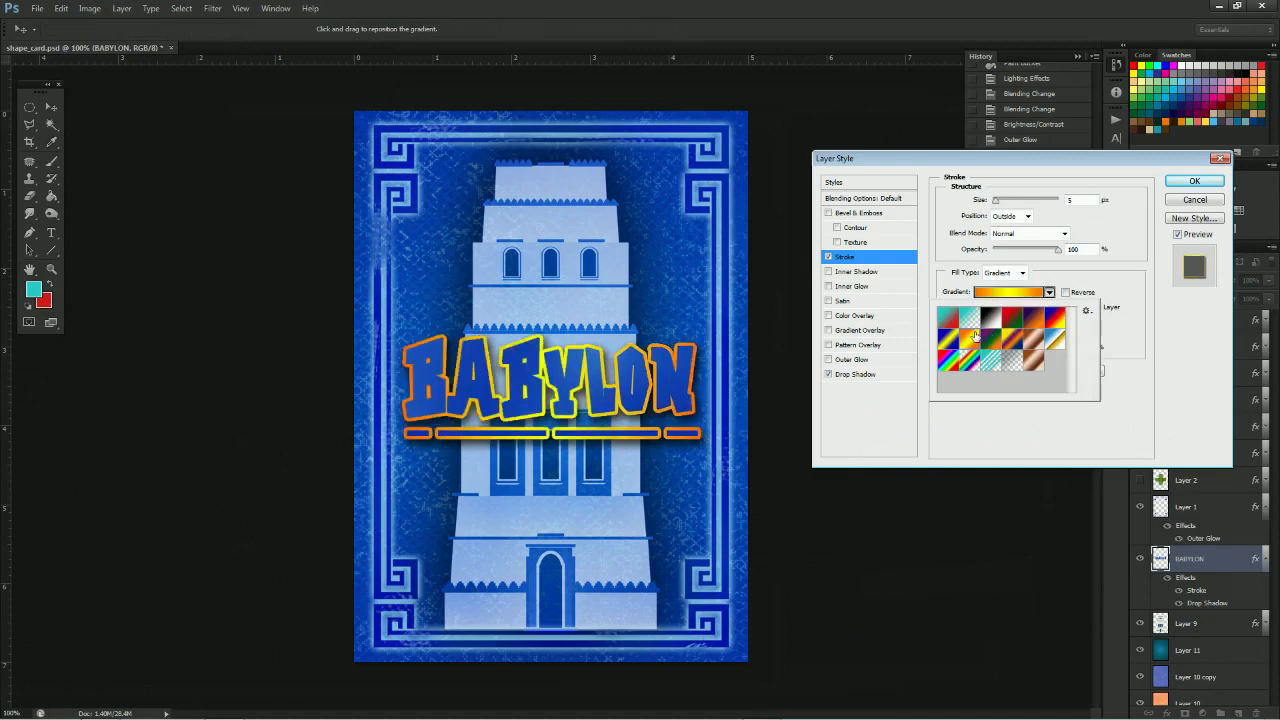
# Recolor the stop at the 100% end of the stroke gradient to dark golden brown (c2730c)
pyautogui.click(1012, 292)
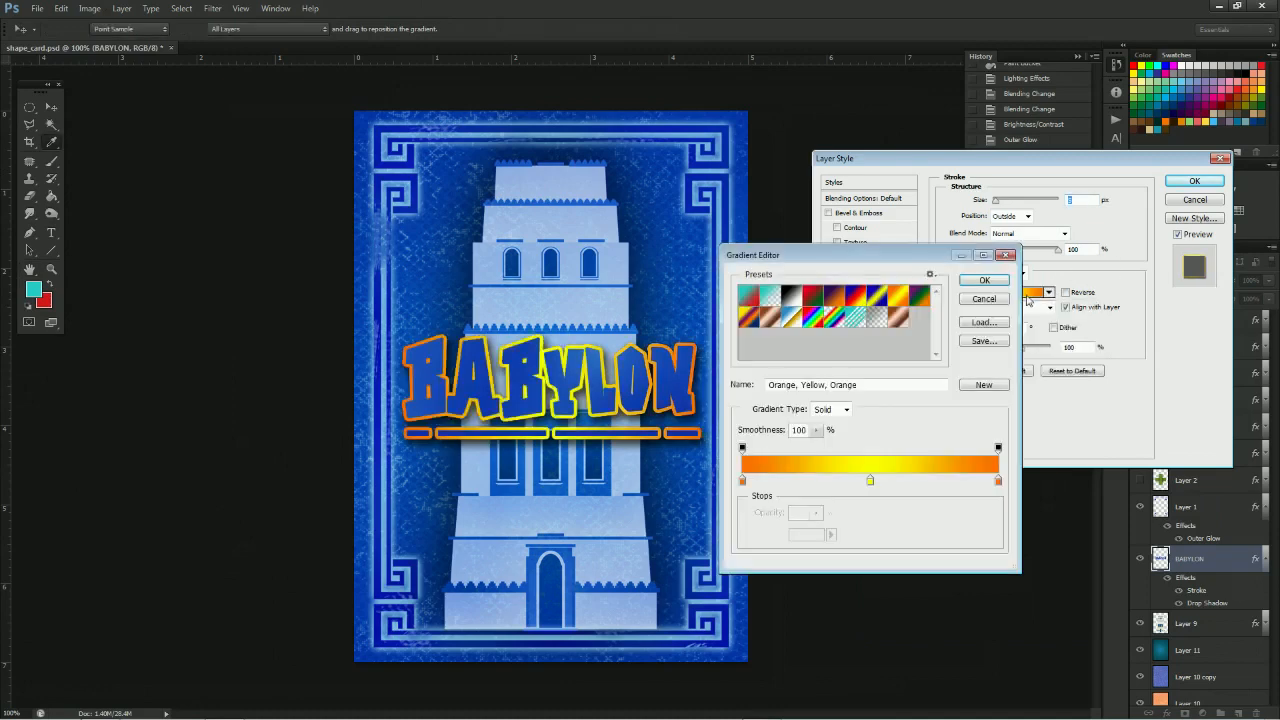
pyautogui.click(996, 483)
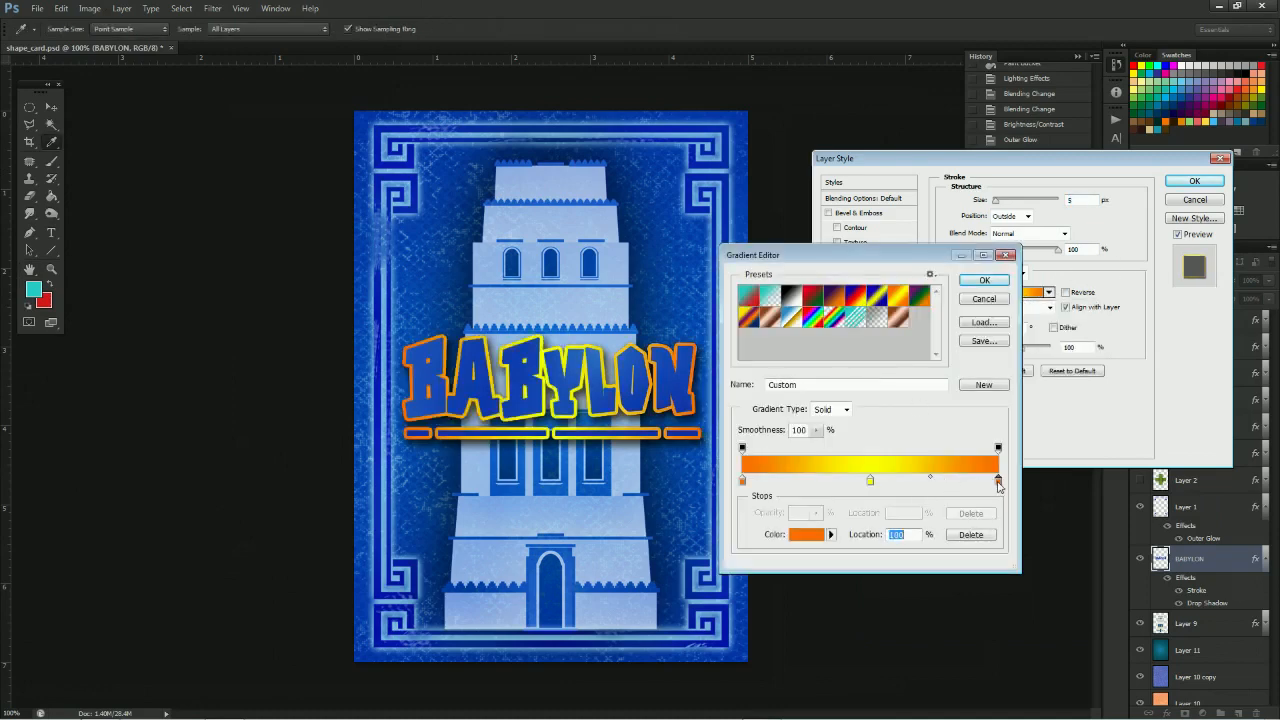
pyautogui.click(806, 535)
pyautogui.moveTo(1059, 604); pyautogui.dragTo(1059, 599)
pyautogui.click(1000, 530)
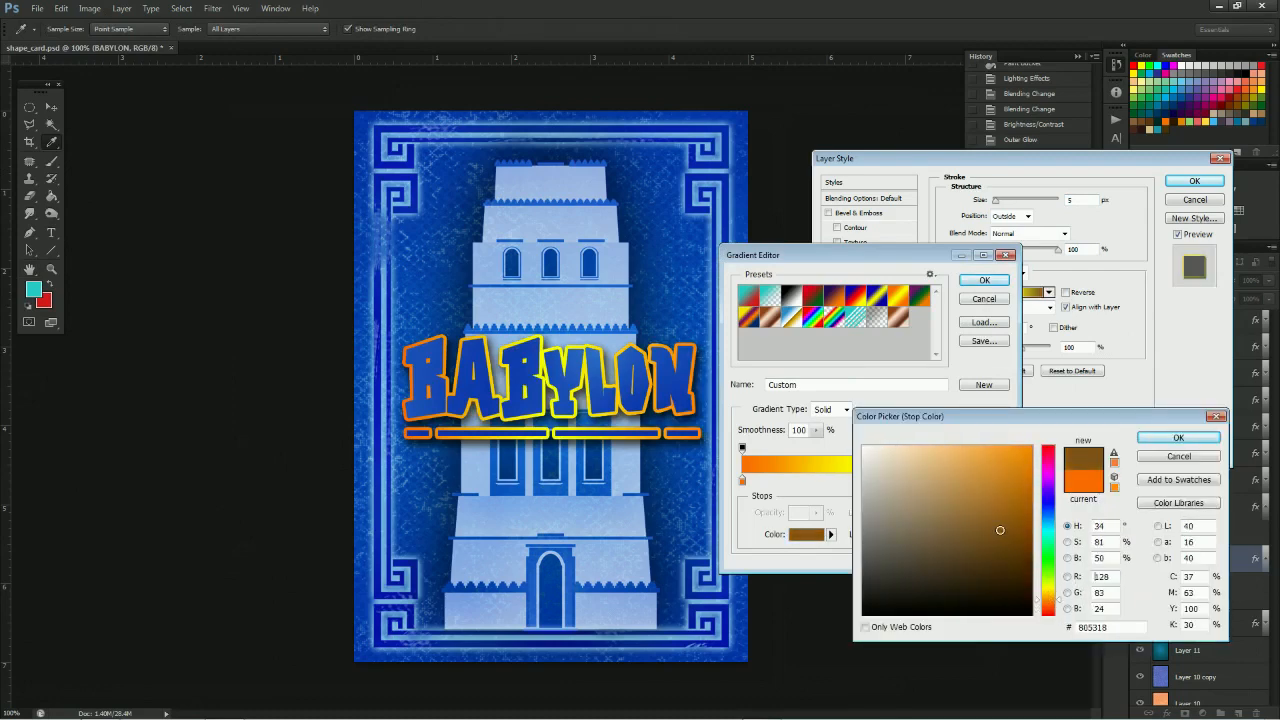
pyautogui.moveTo(1000, 530)
pyautogui.mouseDown()
pyautogui.moveTo(995, 514)
pyautogui.moveTo(1020, 486)
pyautogui.mouseUp()
pyautogui.click(1165, 439)
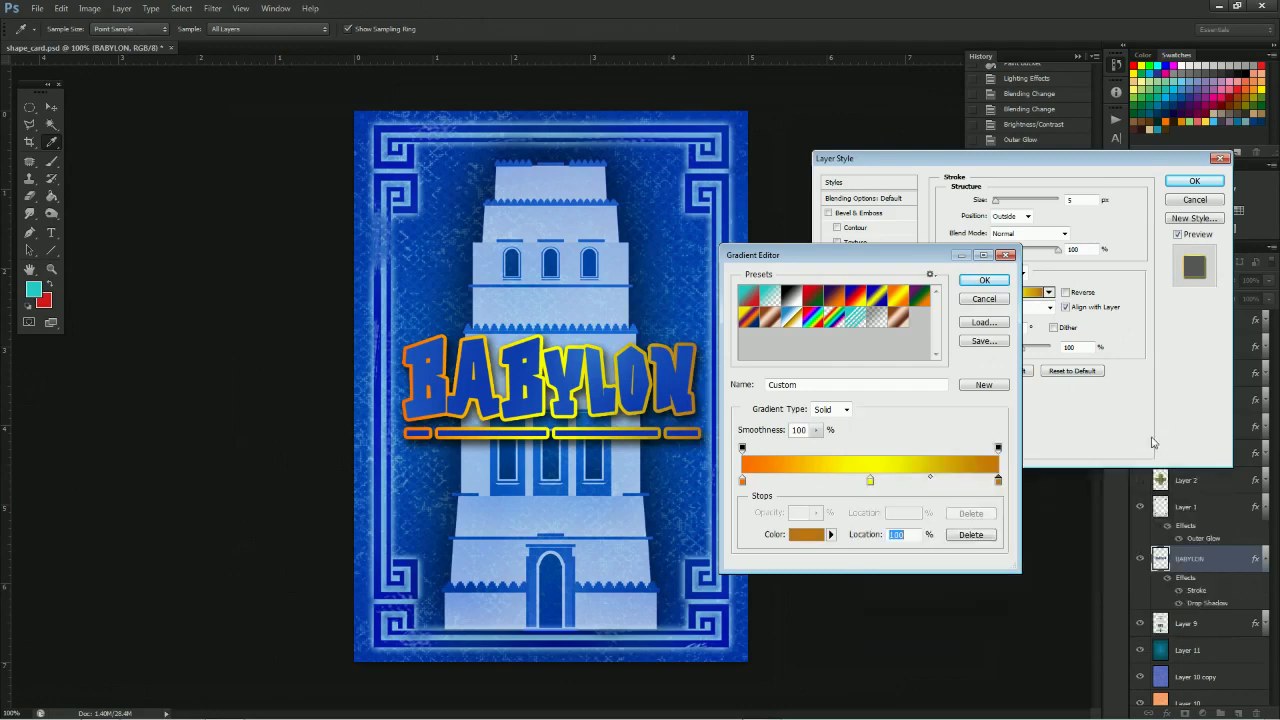
pyautogui.doubleClick(743, 481)
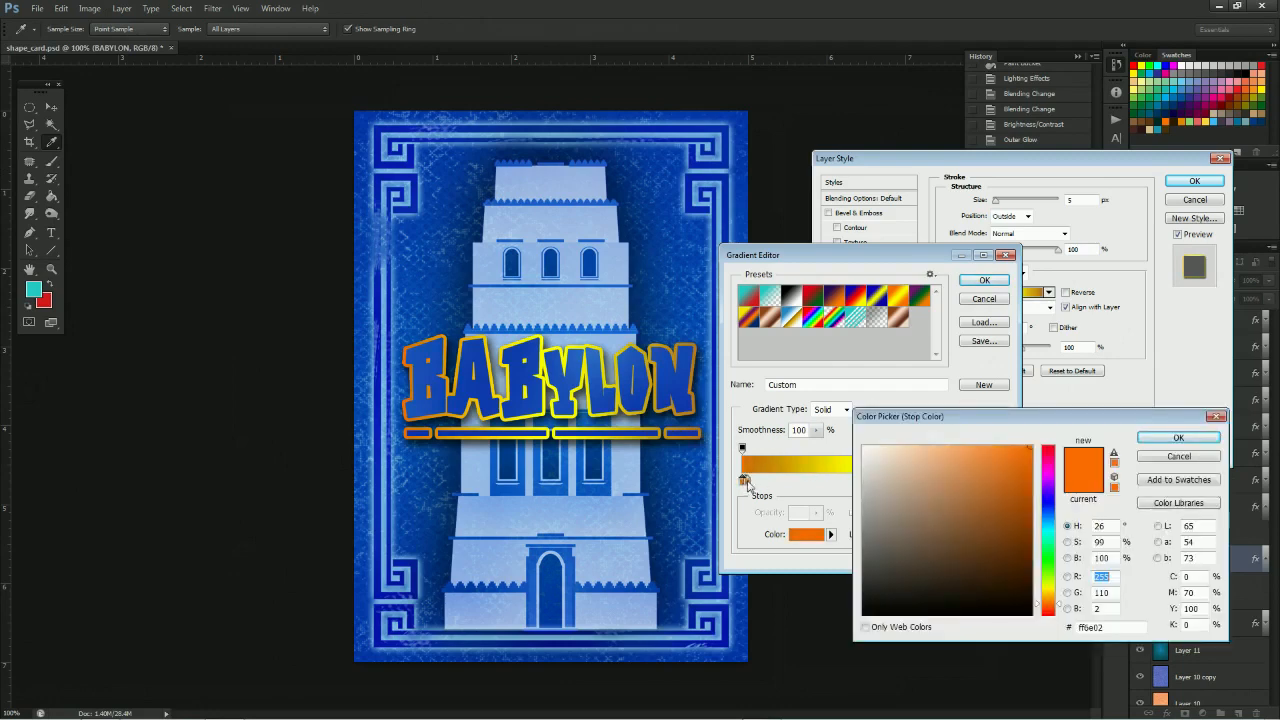
pyautogui.click(1144, 442)
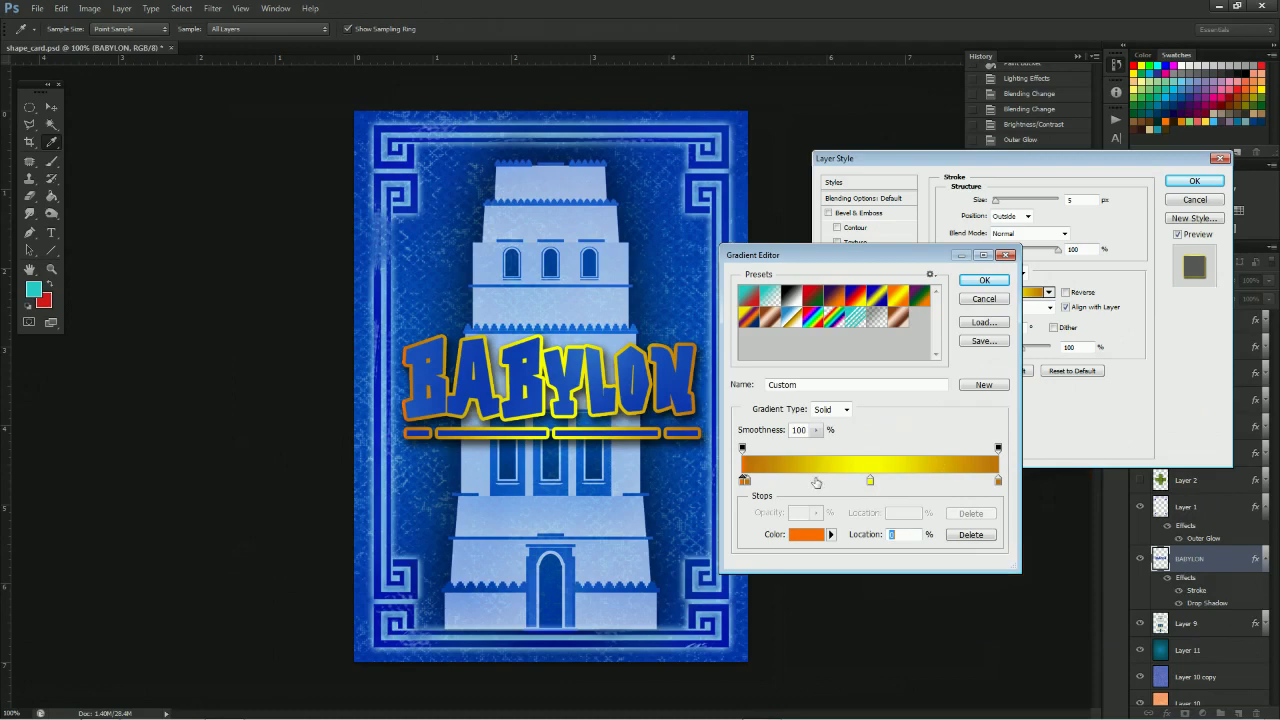
pyautogui.doubleClick(748, 480)
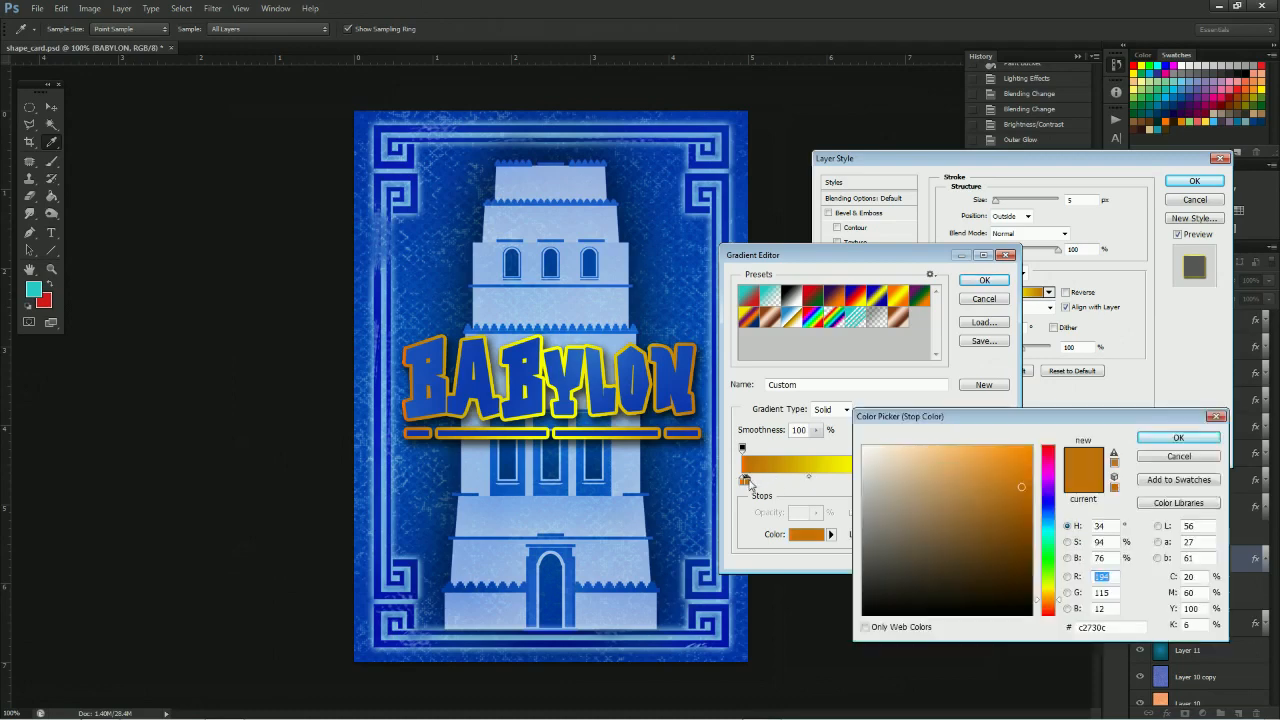
pyautogui.click(1163, 460)
pyautogui.moveTo(749, 487); pyautogui.dragTo(773, 482)
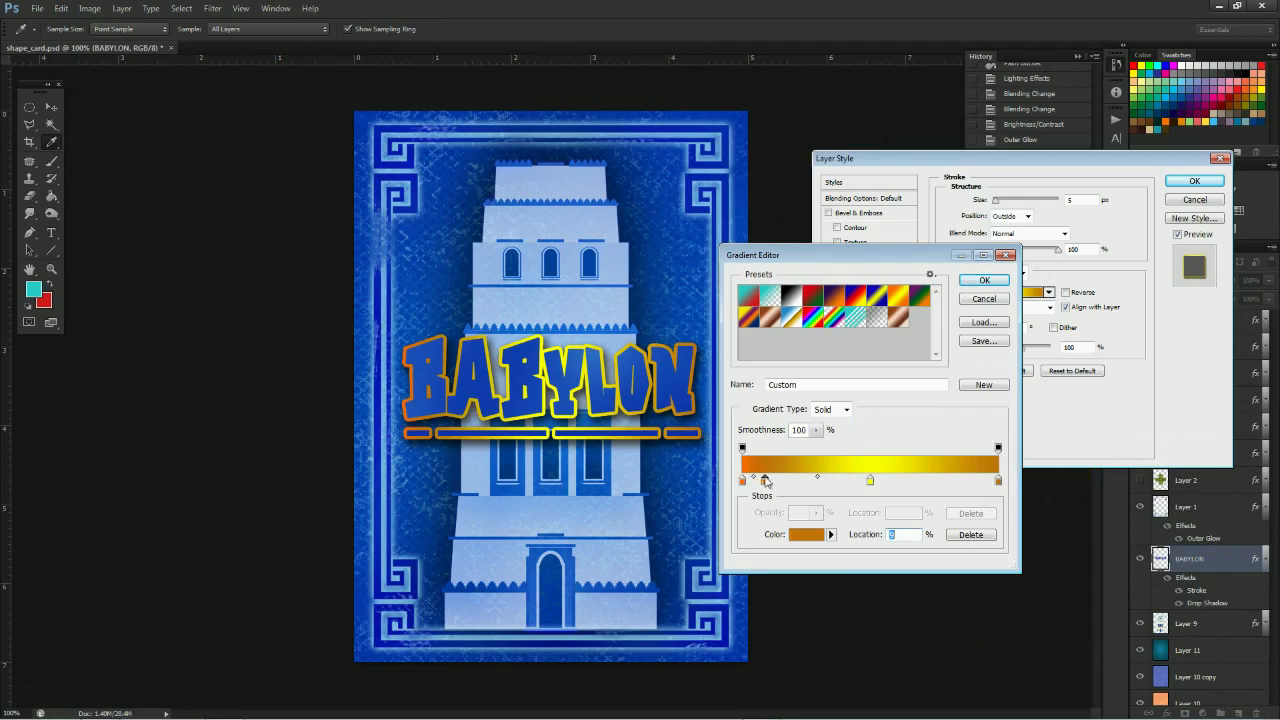
pyautogui.doubleClick(765, 481)
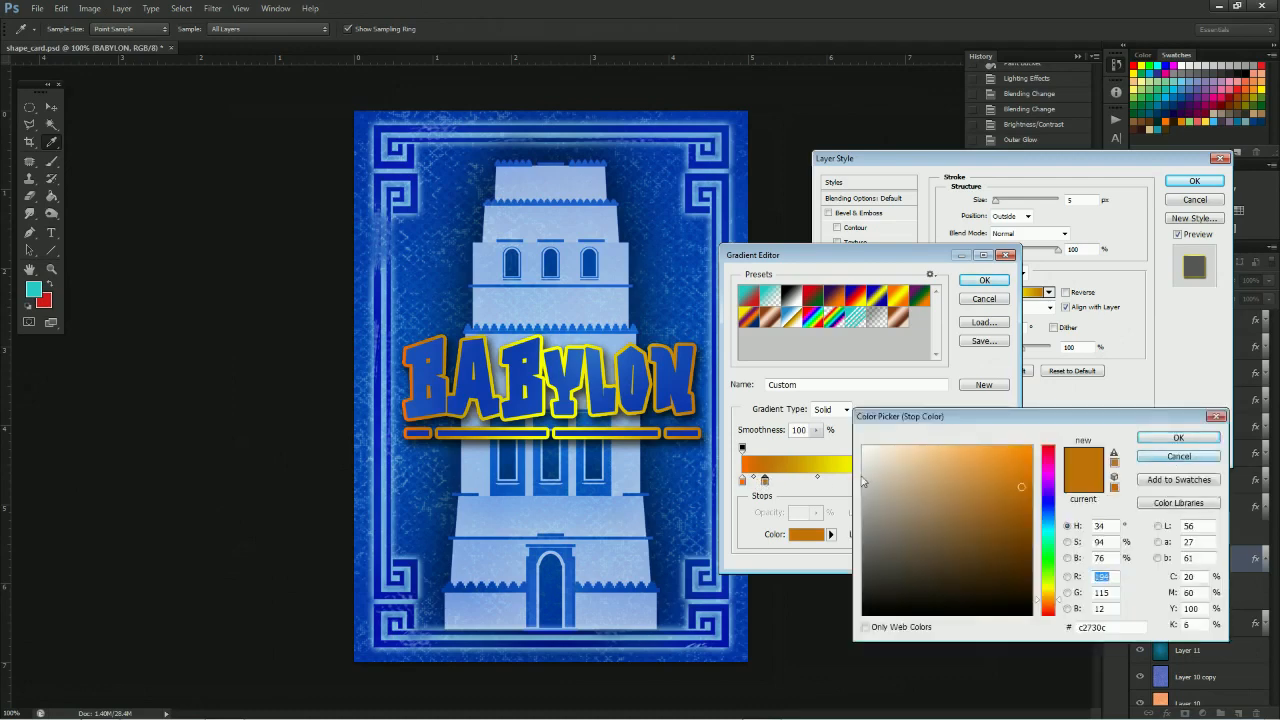
pyautogui.click(1168, 457)
pyautogui.moveTo(765, 485); pyautogui.dragTo(768, 512)
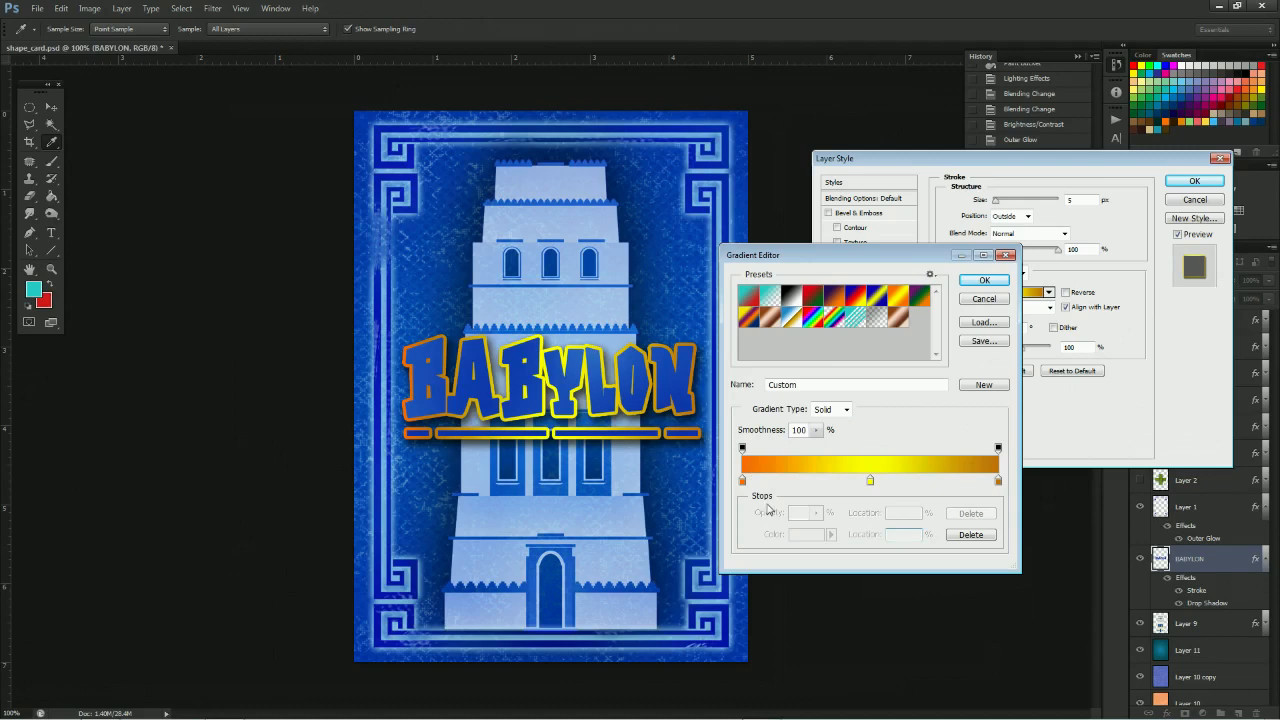
# Recolor the stop at the 0% end of the stroke gradient to burnt orange (dc691c)
pyautogui.click(742, 481)
pyautogui.click(822, 534)
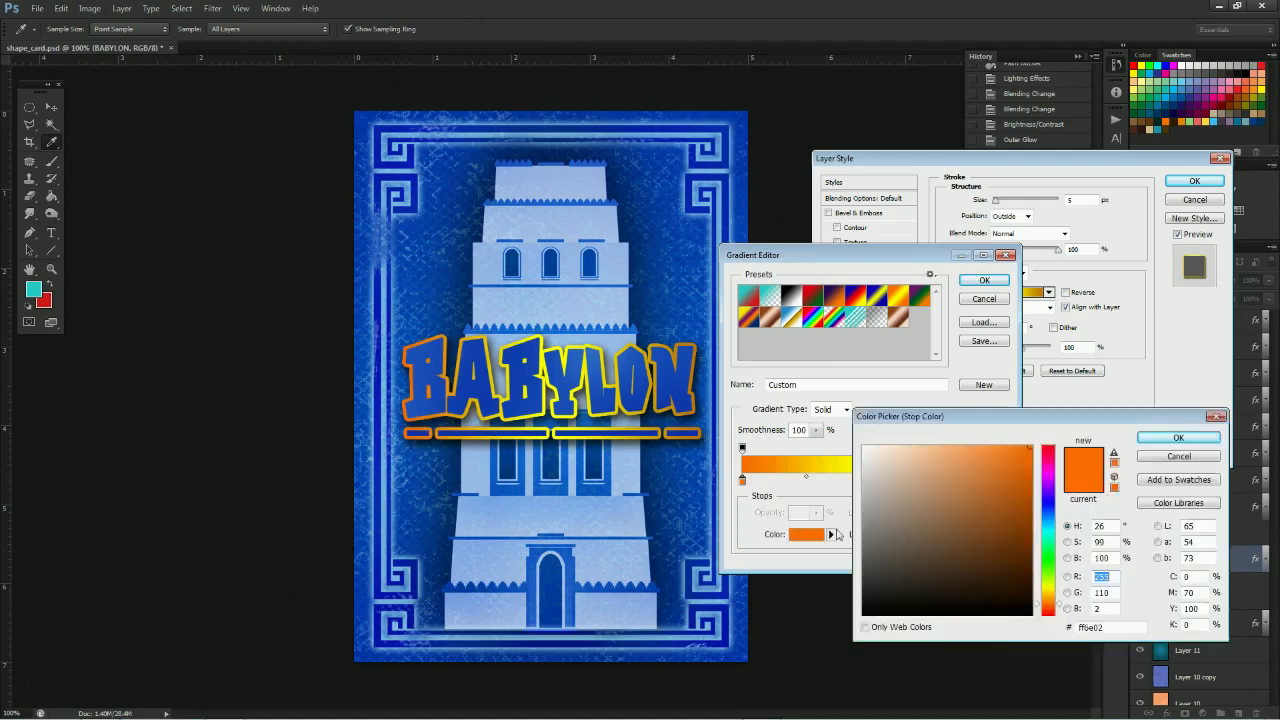
pyautogui.moveTo(1050, 596); pyautogui.dragTo(1054, 606)
pyautogui.moveTo(1027, 549); pyautogui.dragTo(1010, 469)
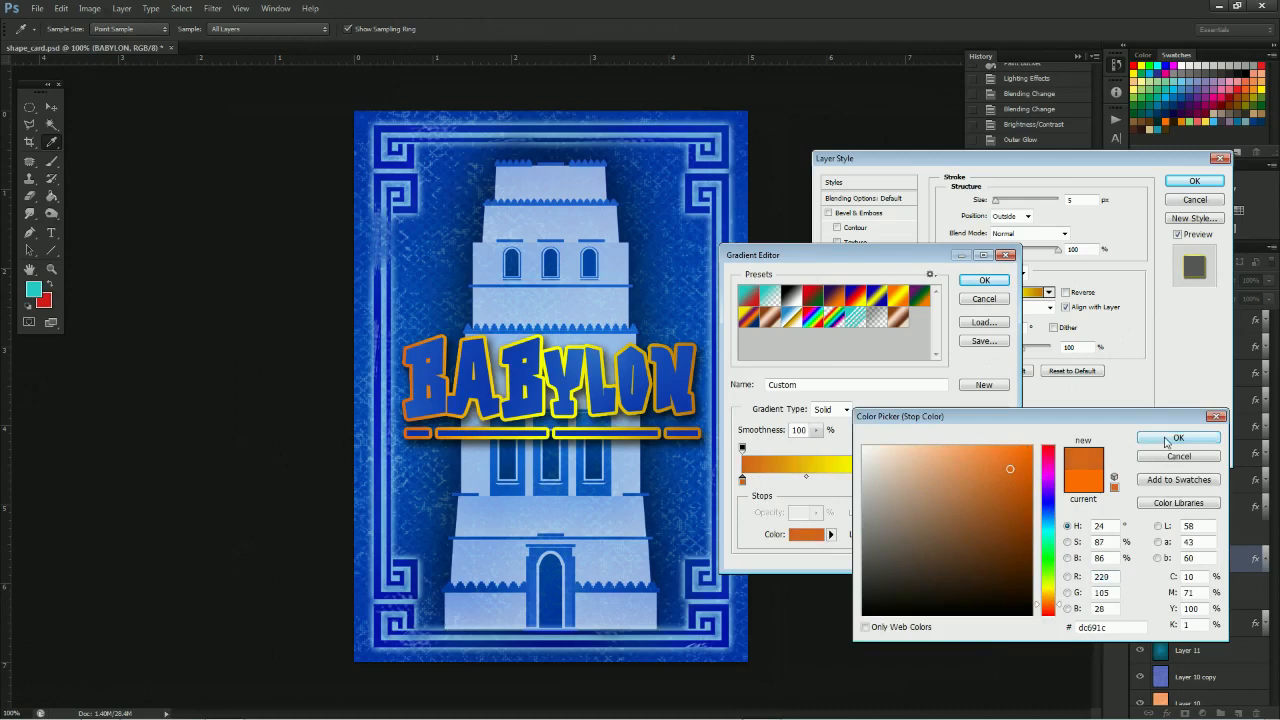
pyautogui.click(1166, 442)
# Recolor the middle stop of the BABYLON stroke gradient to pale gold (ffdd9b) and apply the stroke
pyautogui.click(870, 482)
pyautogui.click(808, 534)
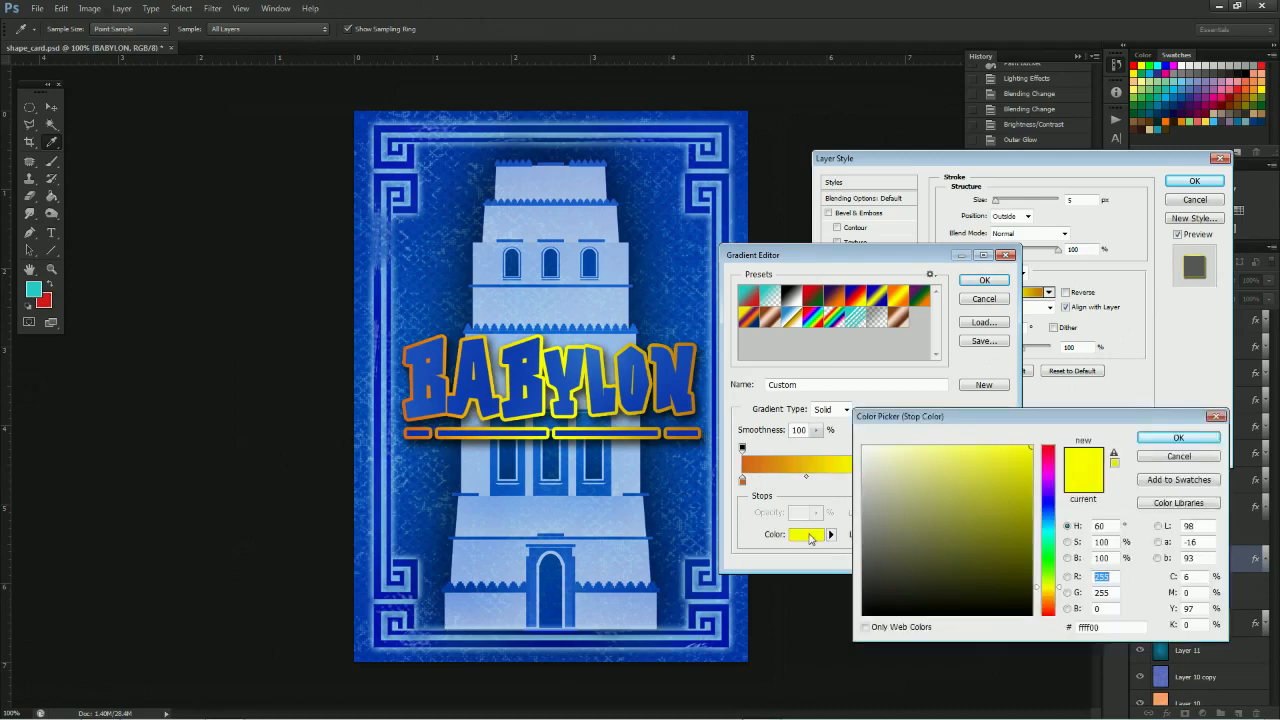
pyautogui.moveTo(1050, 588); pyautogui.dragTo(1050, 598)
pyautogui.moveTo(962, 474); pyautogui.dragTo(932, 443)
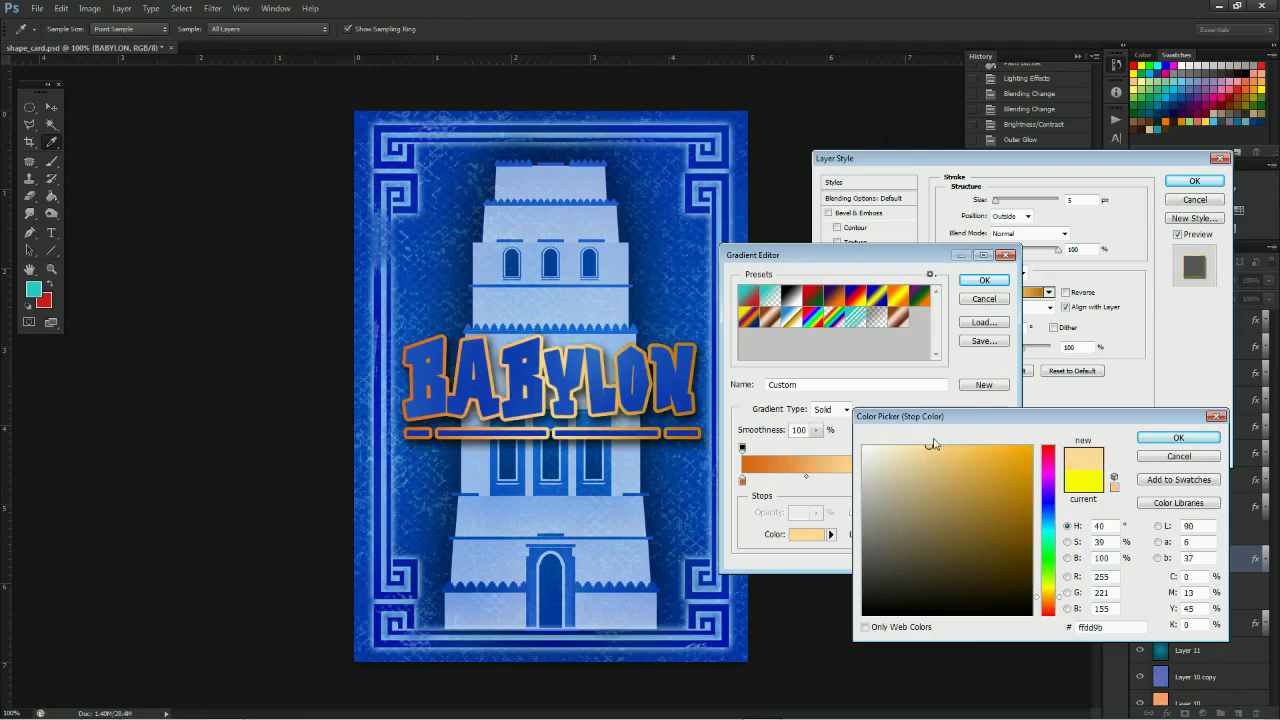
pyautogui.click(1178, 438)
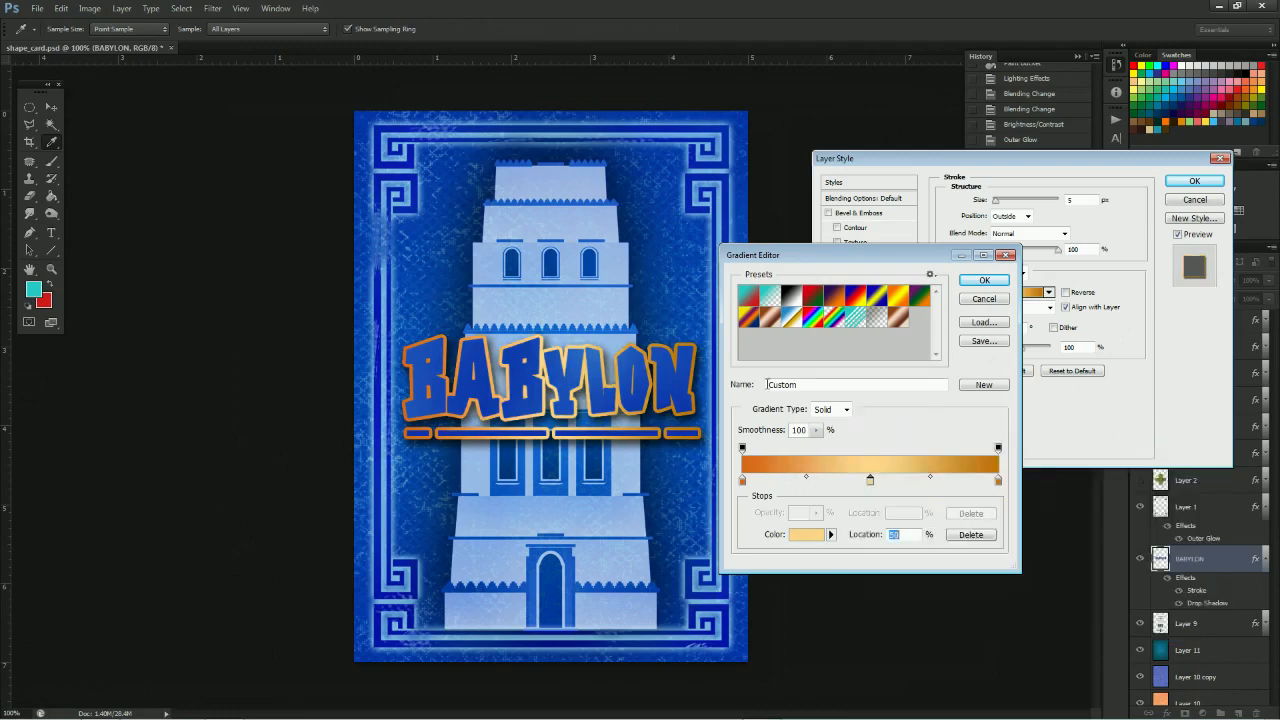
pyautogui.click(984, 280)
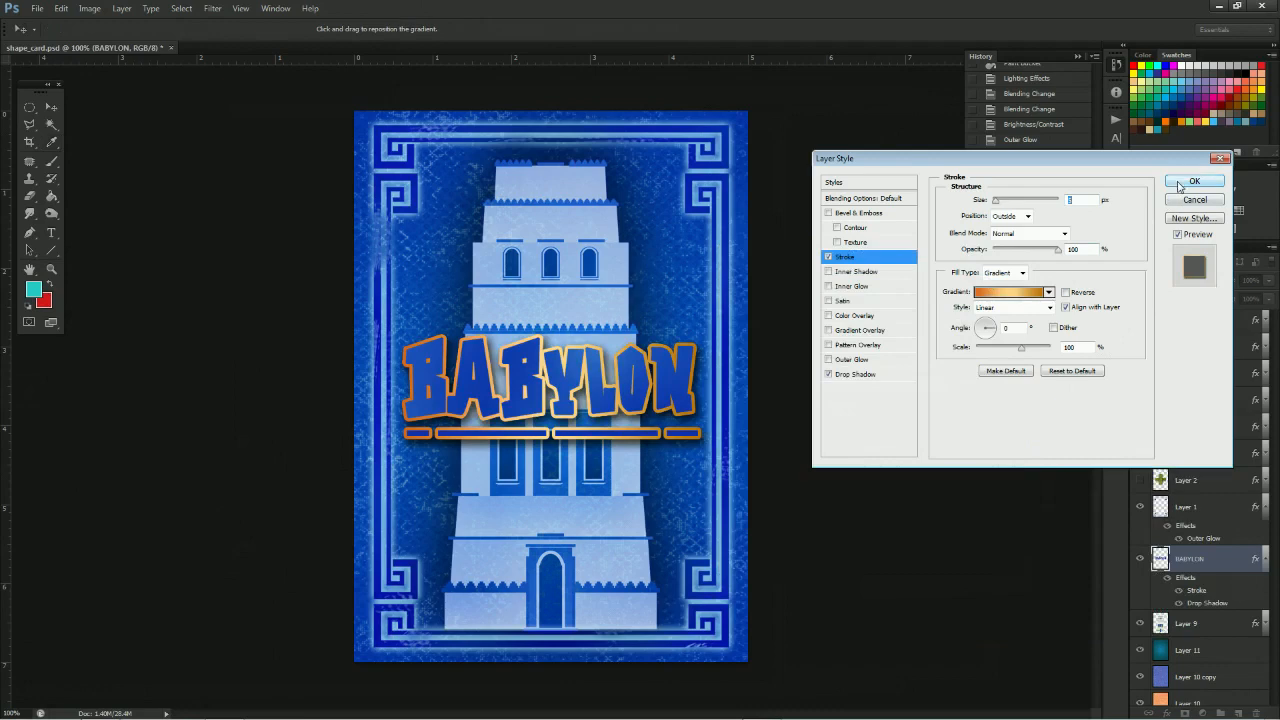
pyautogui.press('Return')
# Darken the BABYLON lettering with repeated Burn tool strokes across the title, using the Midtones range at 47% exposure
pyautogui.click(51, 213)
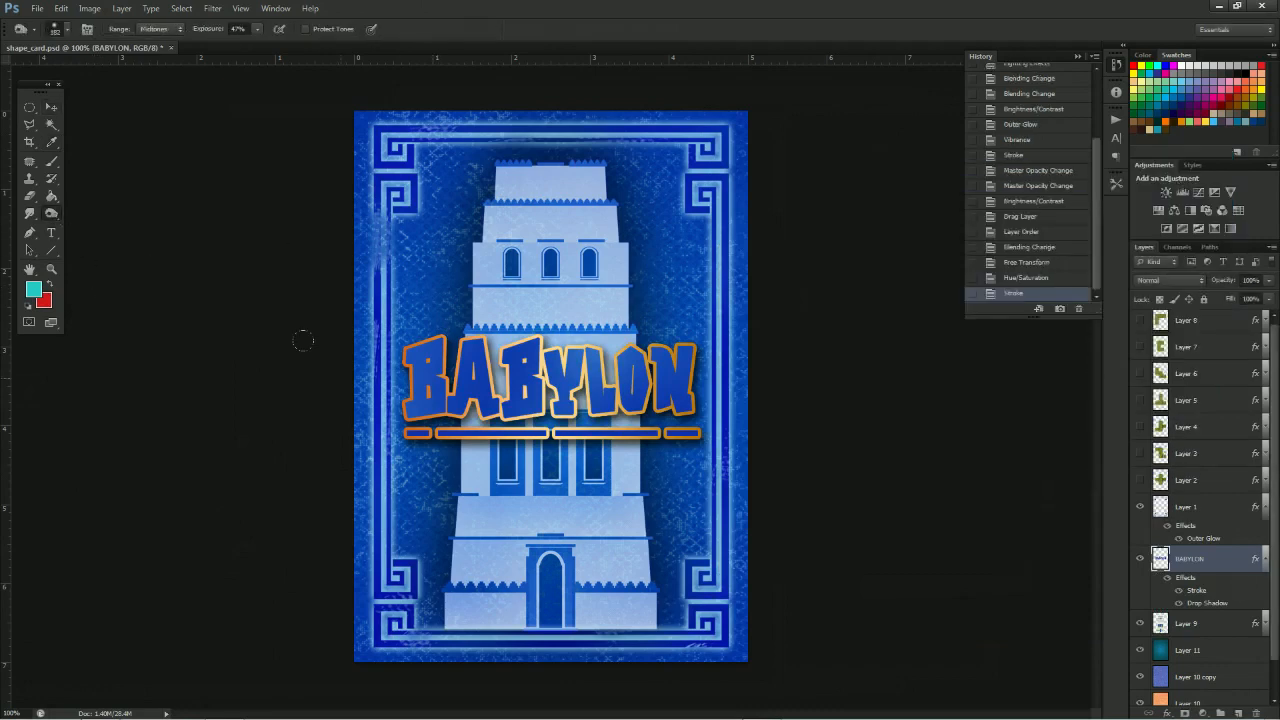
pyautogui.click(371, 387)
pyautogui.click(385, 410)
pyautogui.click(370, 380)
pyautogui.click(345, 335)
pyautogui.click(400, 345)
pyautogui.click(480, 345)
pyautogui.click(570, 345)
pyautogui.click(650, 340)
pyautogui.click(665, 345)
pyautogui.click(690, 360)
pyautogui.click(660, 350)
pyautogui.click(635, 345)
pyautogui.click(600, 350)
pyautogui.click(560, 350)
pyautogui.click(520, 350)
pyautogui.click(472, 348)
pyautogui.click(580, 352)
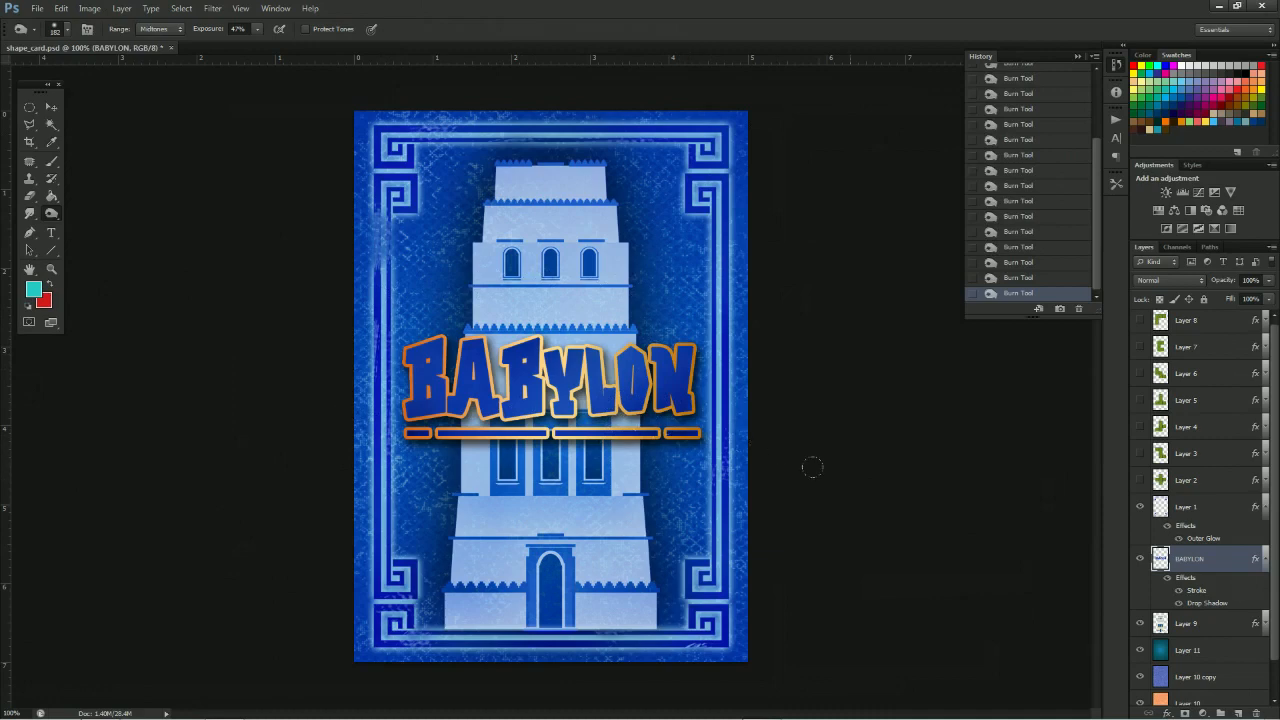
# Duplicate the BABYLON layer and turn off the copy's Drop Shadow effect
pyautogui.hotkey('ctrl', '-')
pyautogui.hotkey('ctrl', '-')
pyautogui.hotkey('ctrl', '+')
pyautogui.hotkey('ctrl', '+')
pyautogui.click(1265, 553)
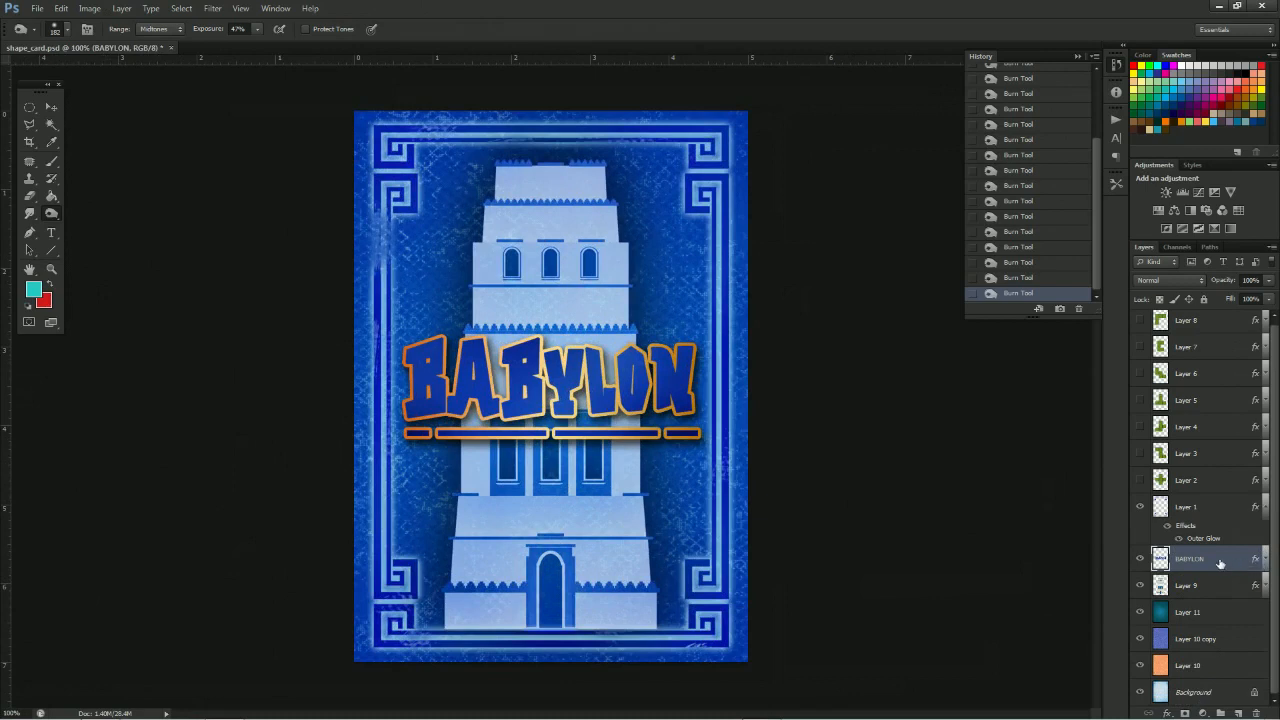
pyautogui.moveTo(1217, 563); pyautogui.dragTo(1237, 712)
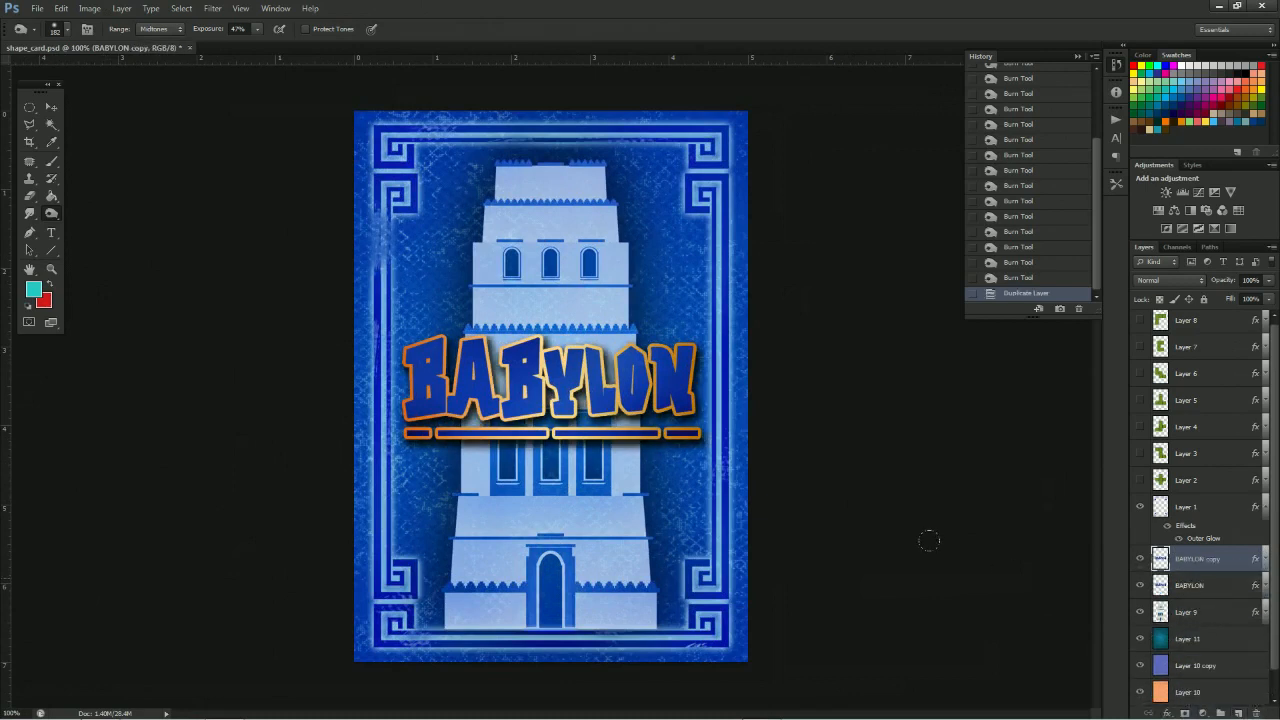
pyautogui.click(1265, 560)
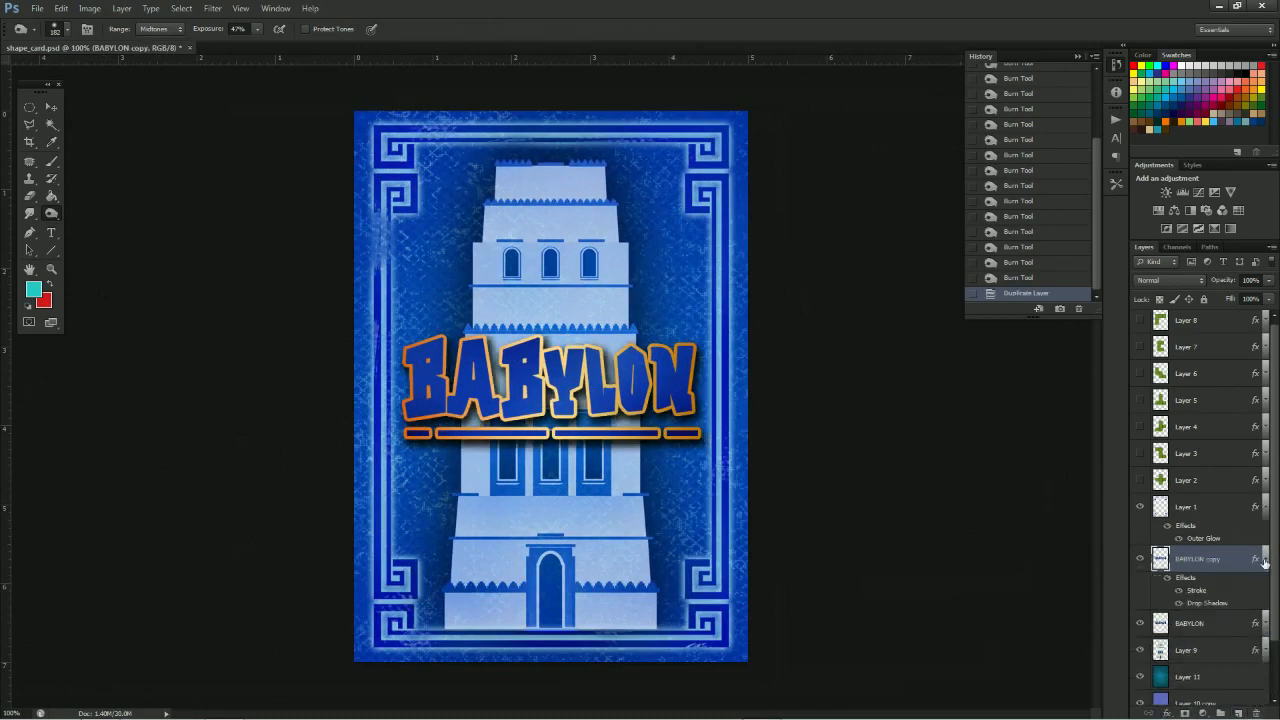
pyautogui.click(1178, 603)
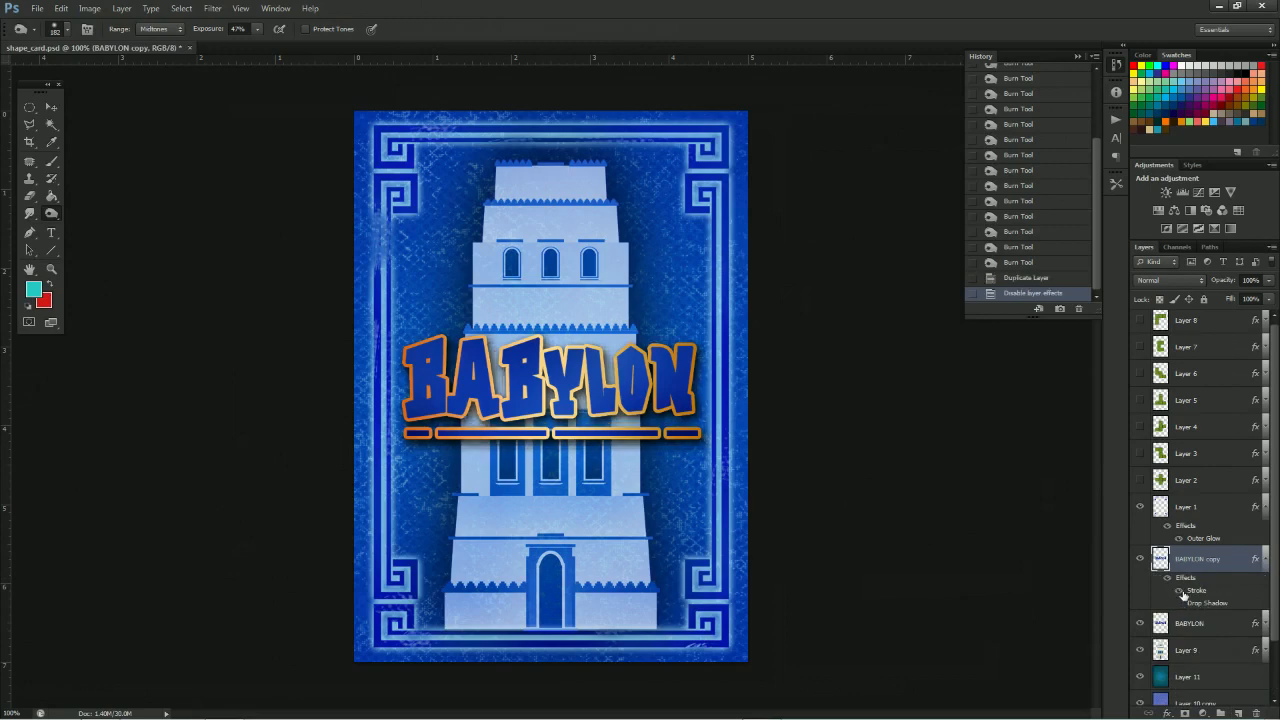
# Change the BABYLON copy's stroke from a gradient to a solid white color
pyautogui.doubleClick(1196, 591)
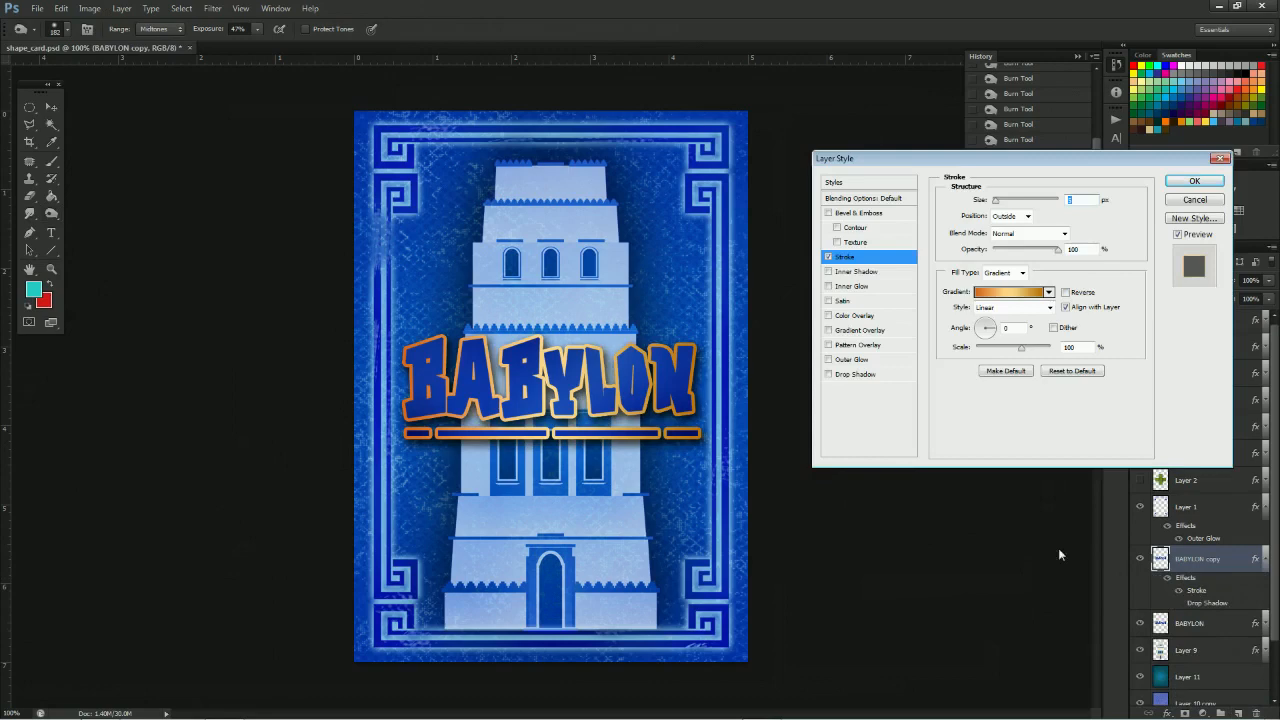
pyautogui.click(1005, 296)
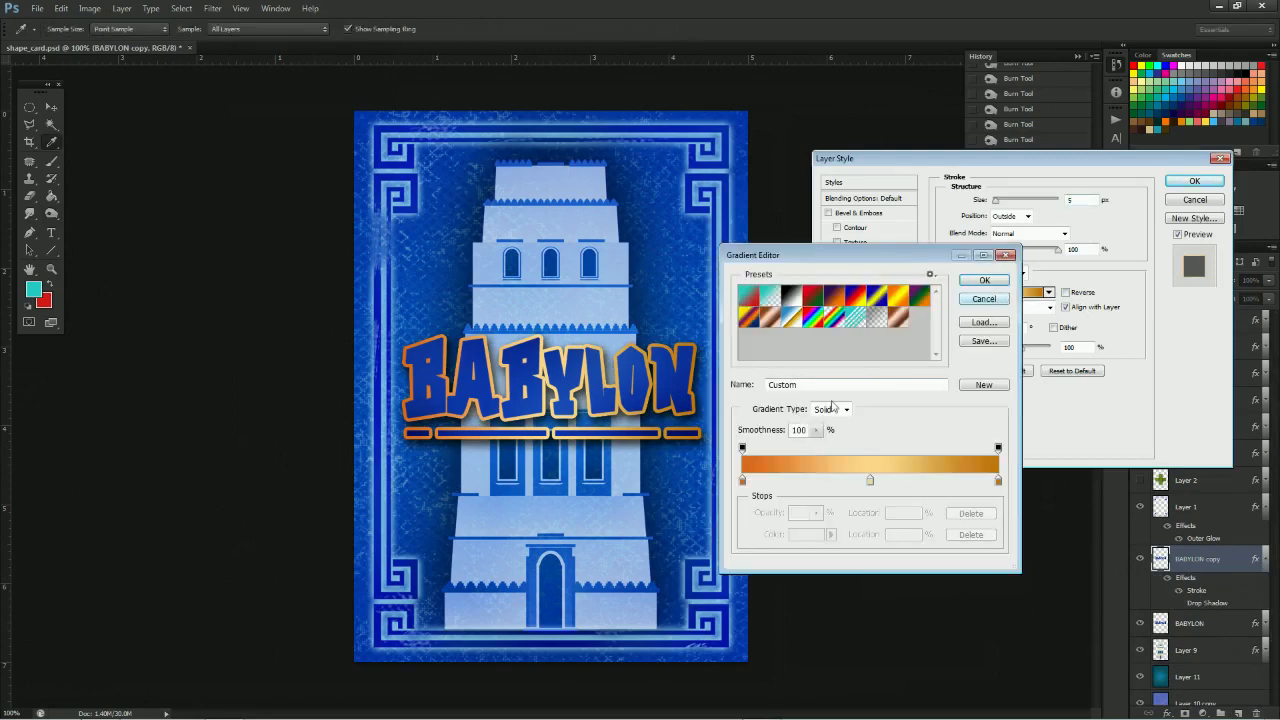
pyautogui.click(1003, 282)
pyautogui.click(1000, 272)
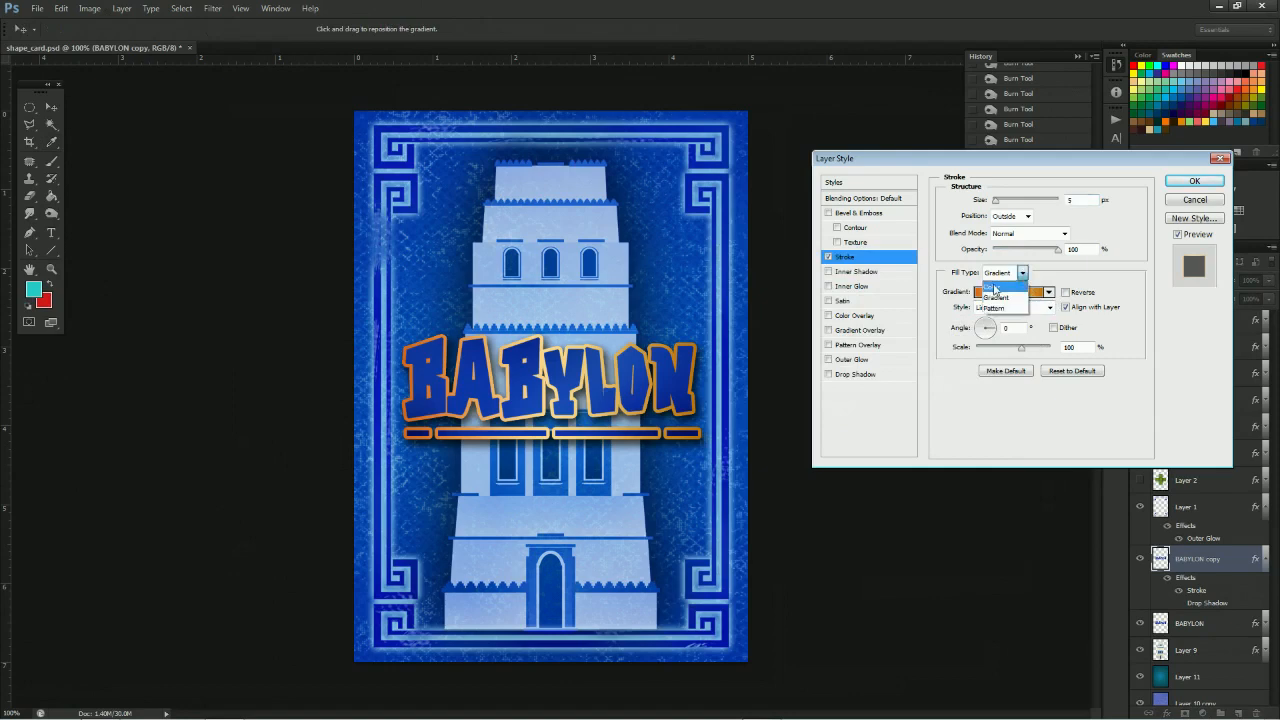
pyautogui.click(993, 287)
pyautogui.click(983, 296)
pyautogui.moveTo(930, 456); pyautogui.dragTo(864, 446)
pyautogui.click(1162, 440)
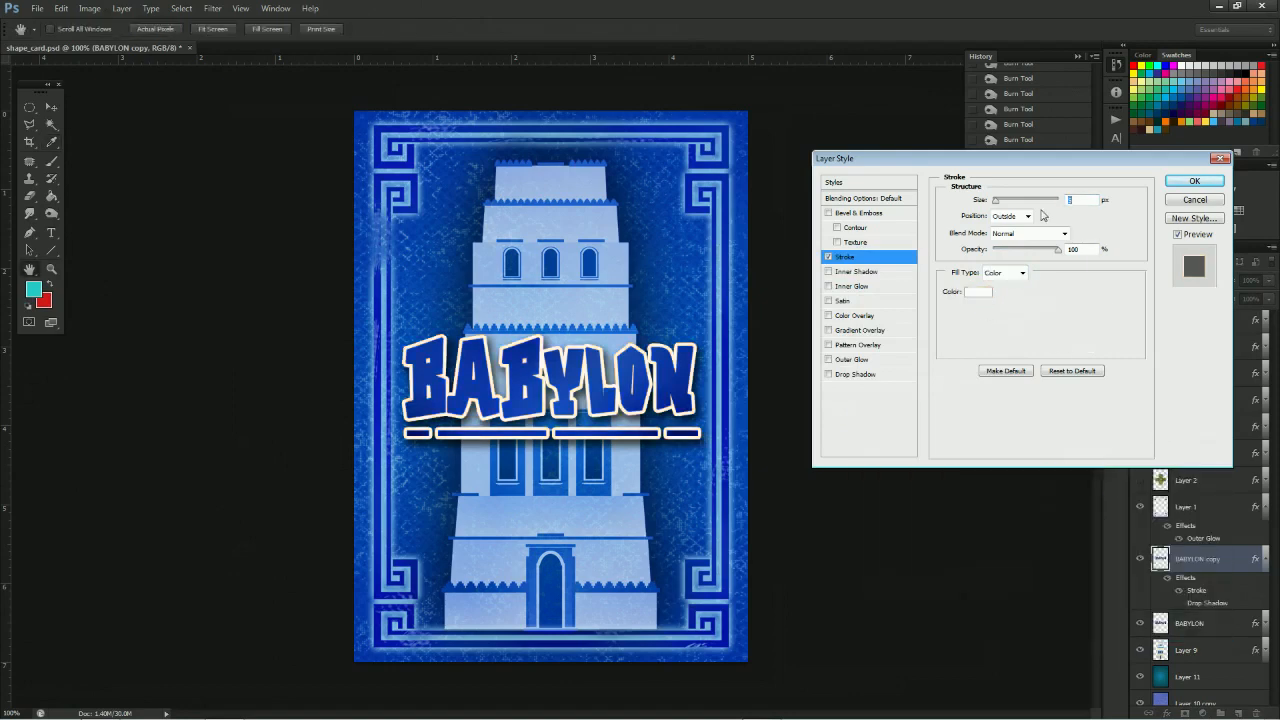
# Set the BABYLON copy's white stroke to 3 px and its position to Center
pyautogui.moveTo(1000, 207); pyautogui.dragTo(993, 204)
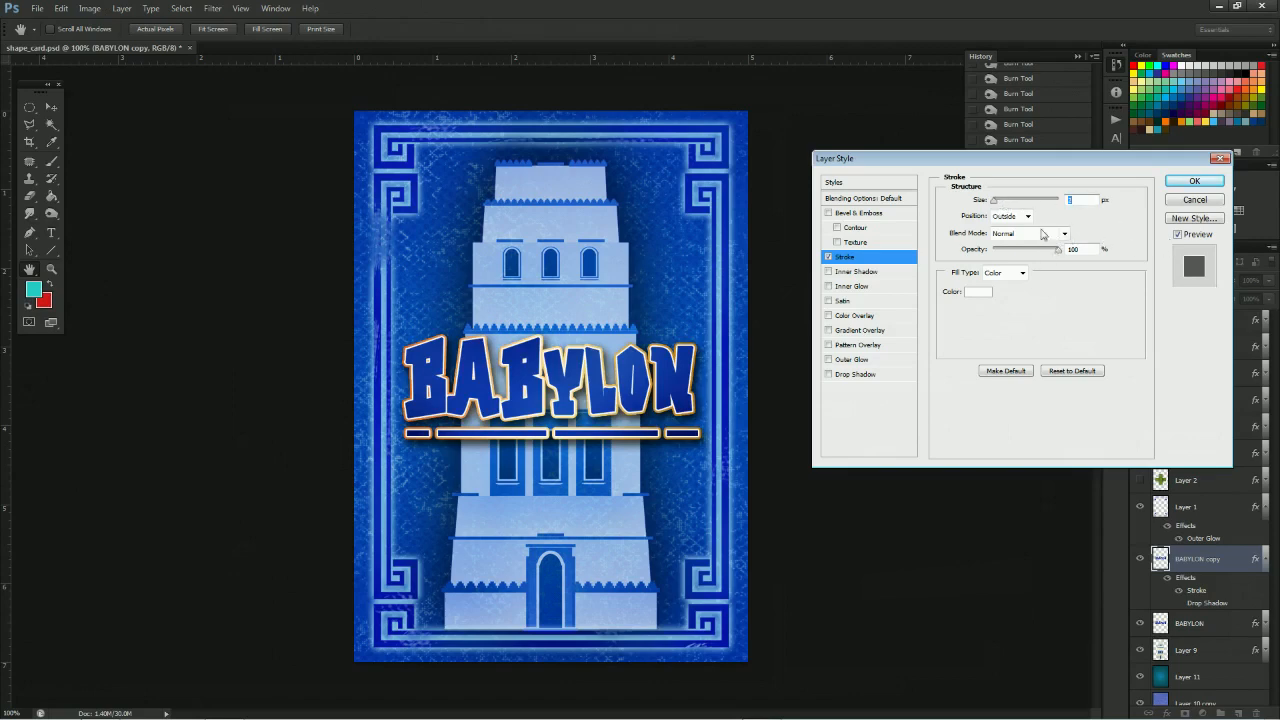
pyautogui.click(1012, 216)
pyautogui.click(1012, 250)
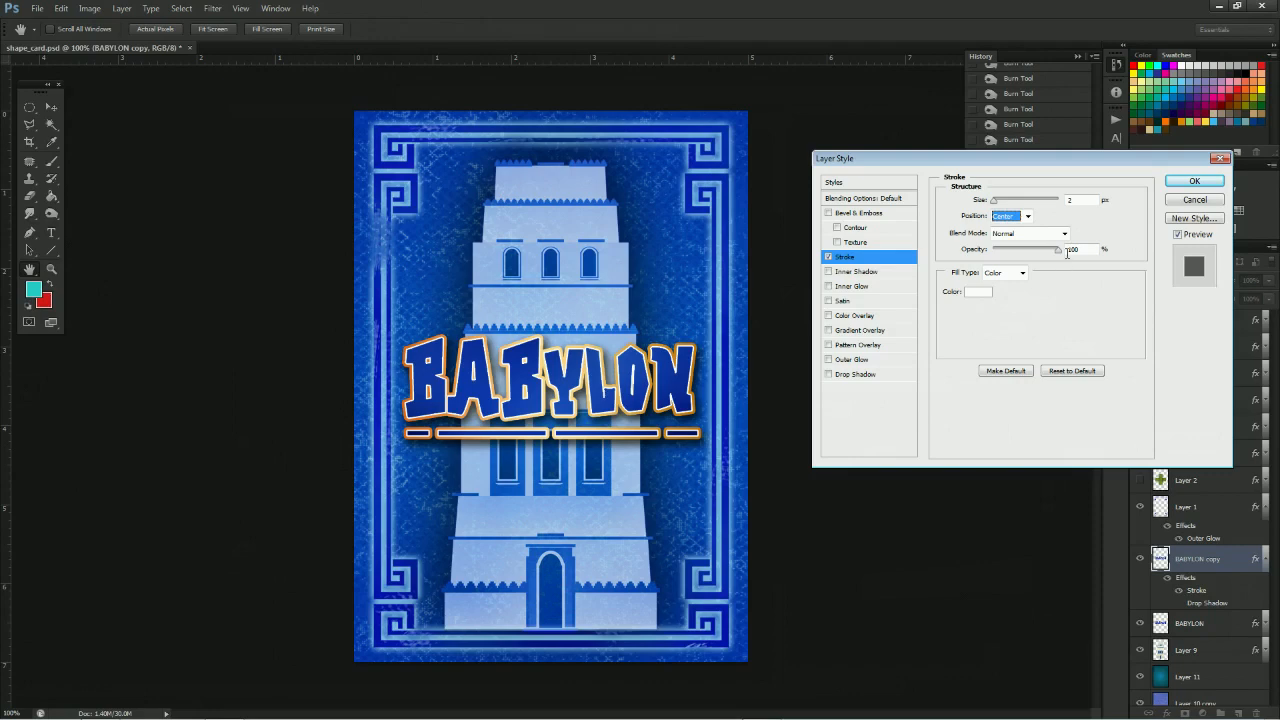
pyautogui.moveTo(999, 202); pyautogui.dragTo(995, 203)
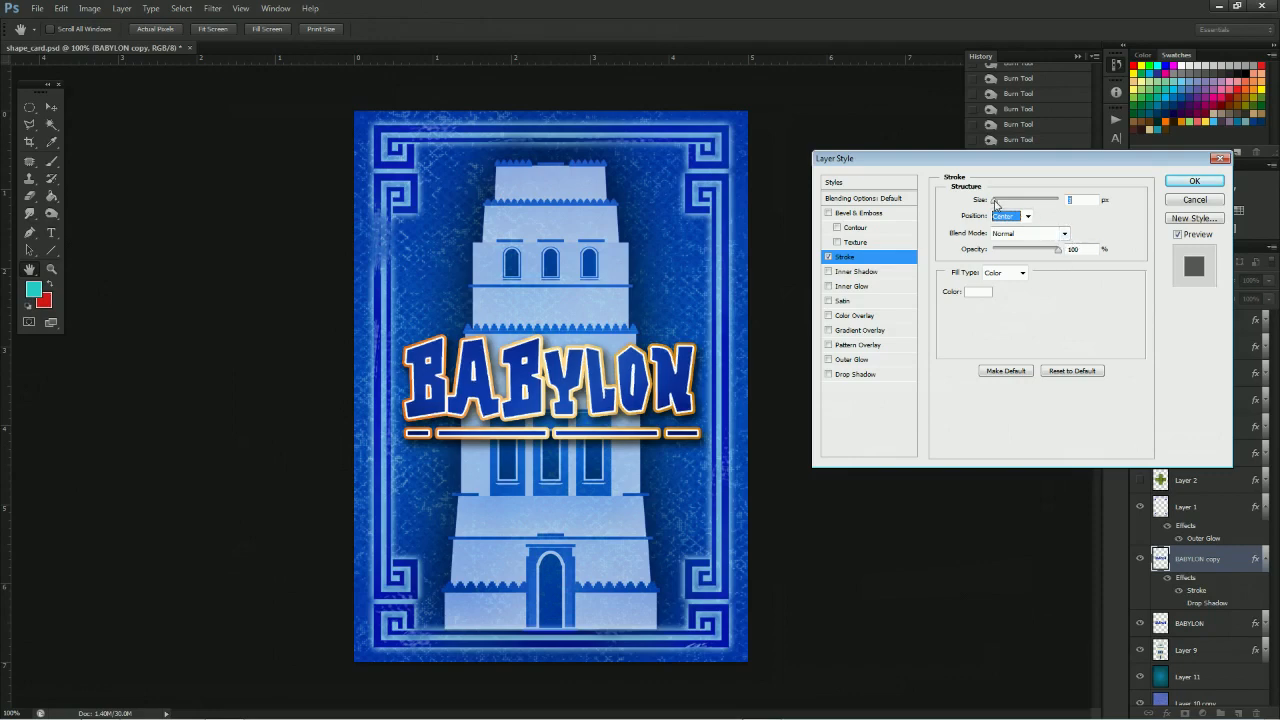
pyautogui.moveTo(995, 203); pyautogui.dragTo(993, 202)
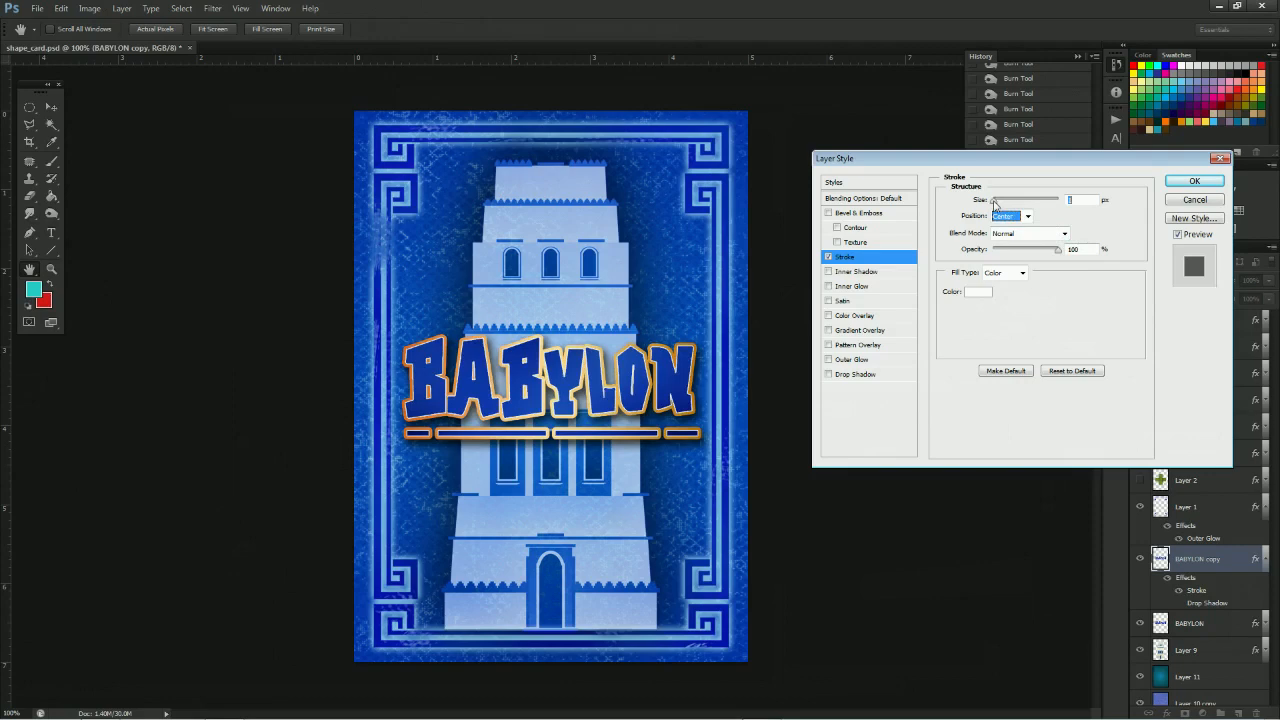
pyautogui.click(1200, 186)
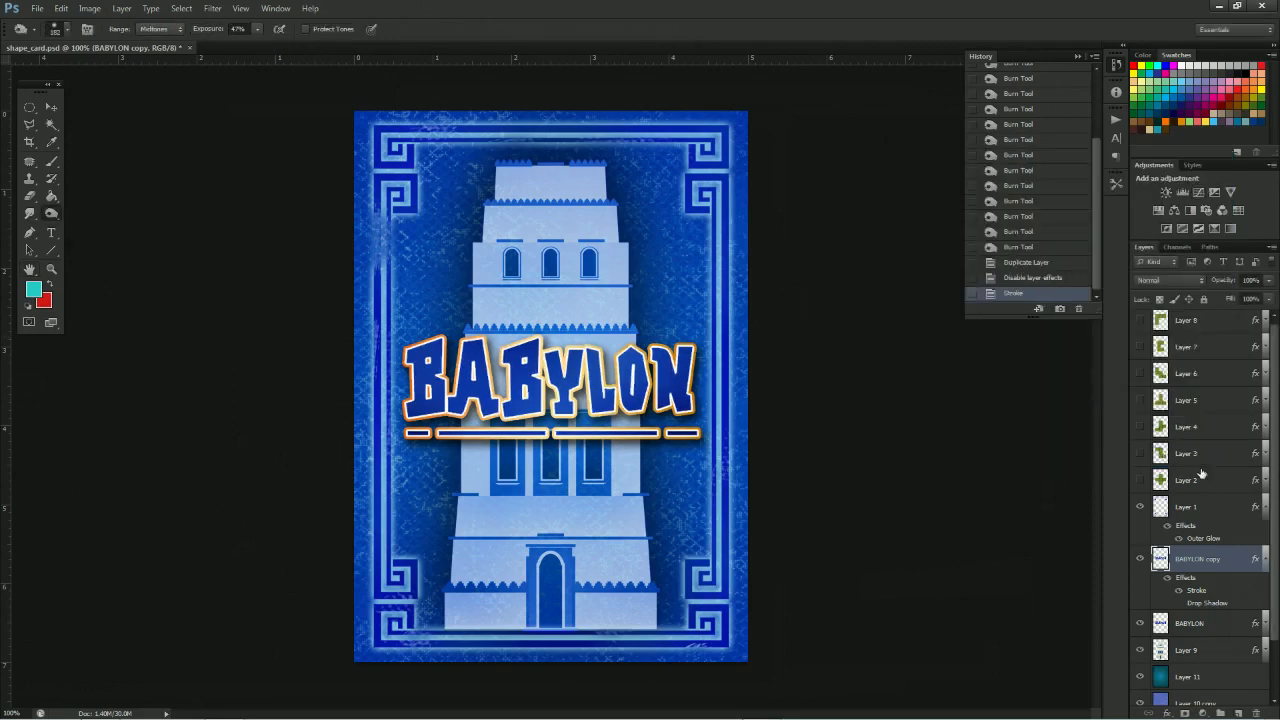
# Try Multiply on the BABYLON copy layer, and settle on Overlay as its blend mode
pyautogui.click(1262, 557)
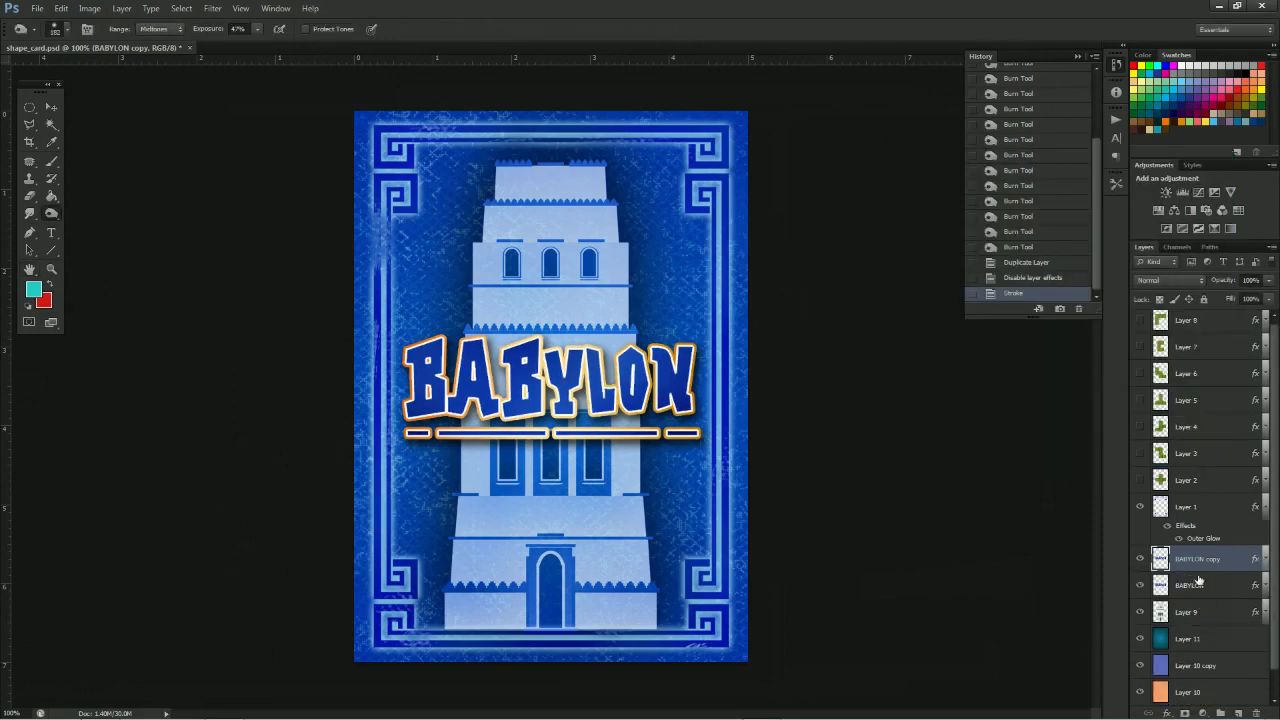
pyautogui.click(1173, 286)
pyautogui.click(1165, 335)
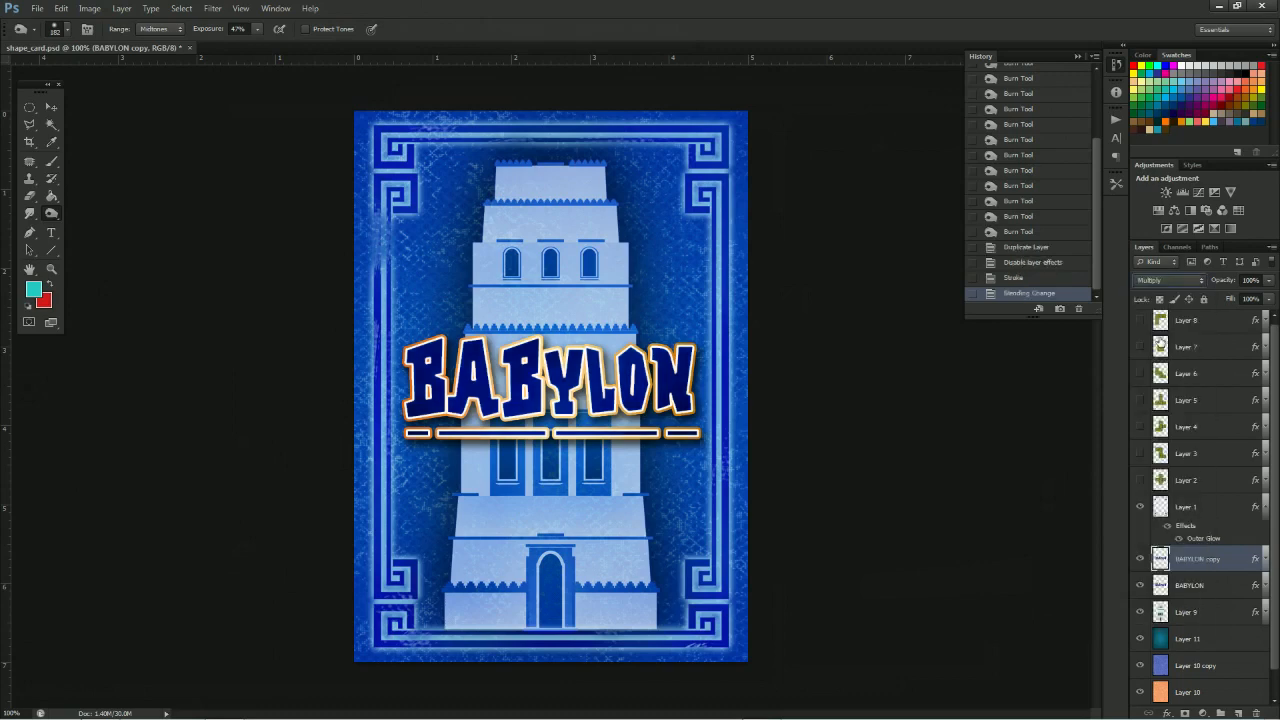
pyautogui.click(1170, 280)
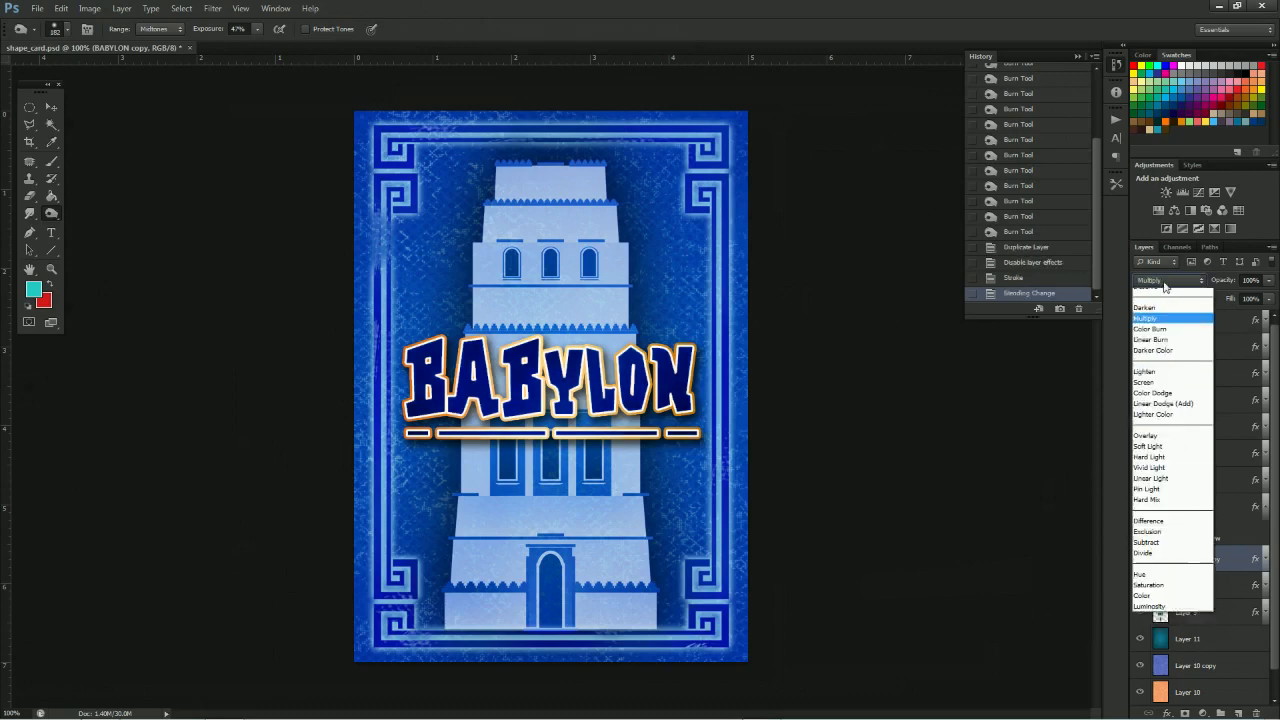
pyautogui.click(1155, 452)
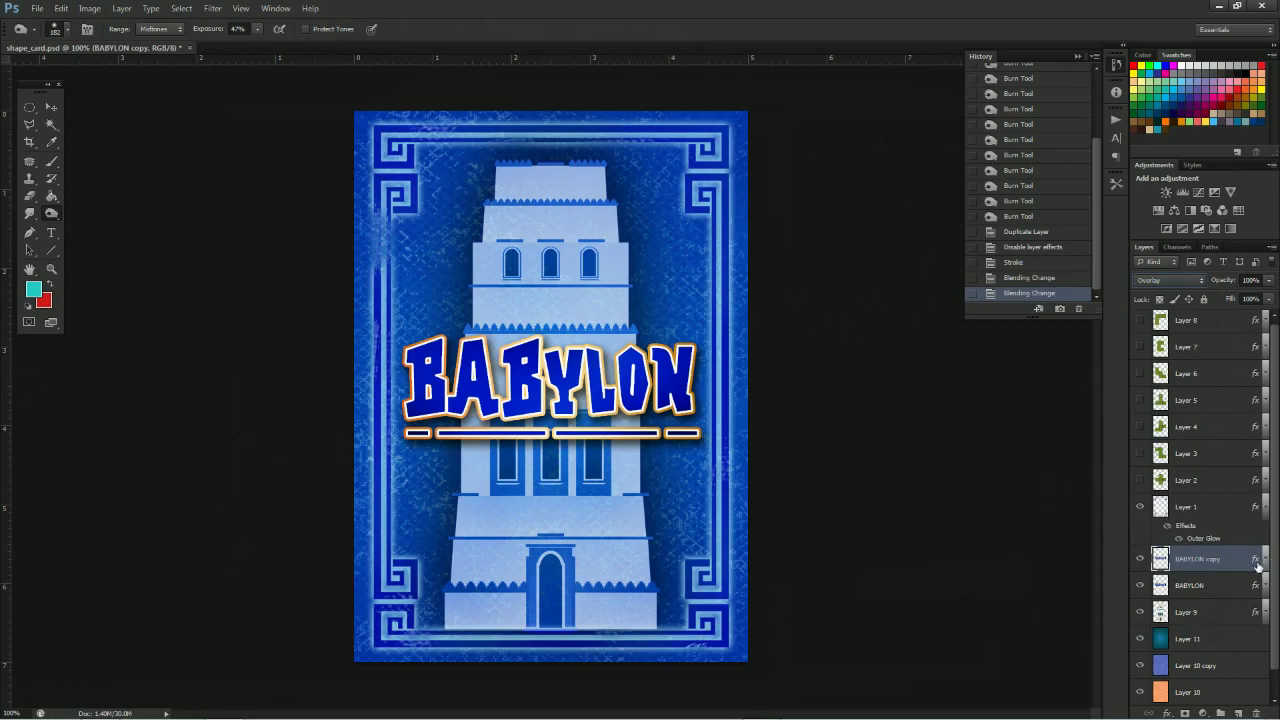
# Lower the opacity of the BABYLON copy's white stroke to 64%
pyautogui.click(1260, 563)
pyautogui.doubleClick(1196, 590)
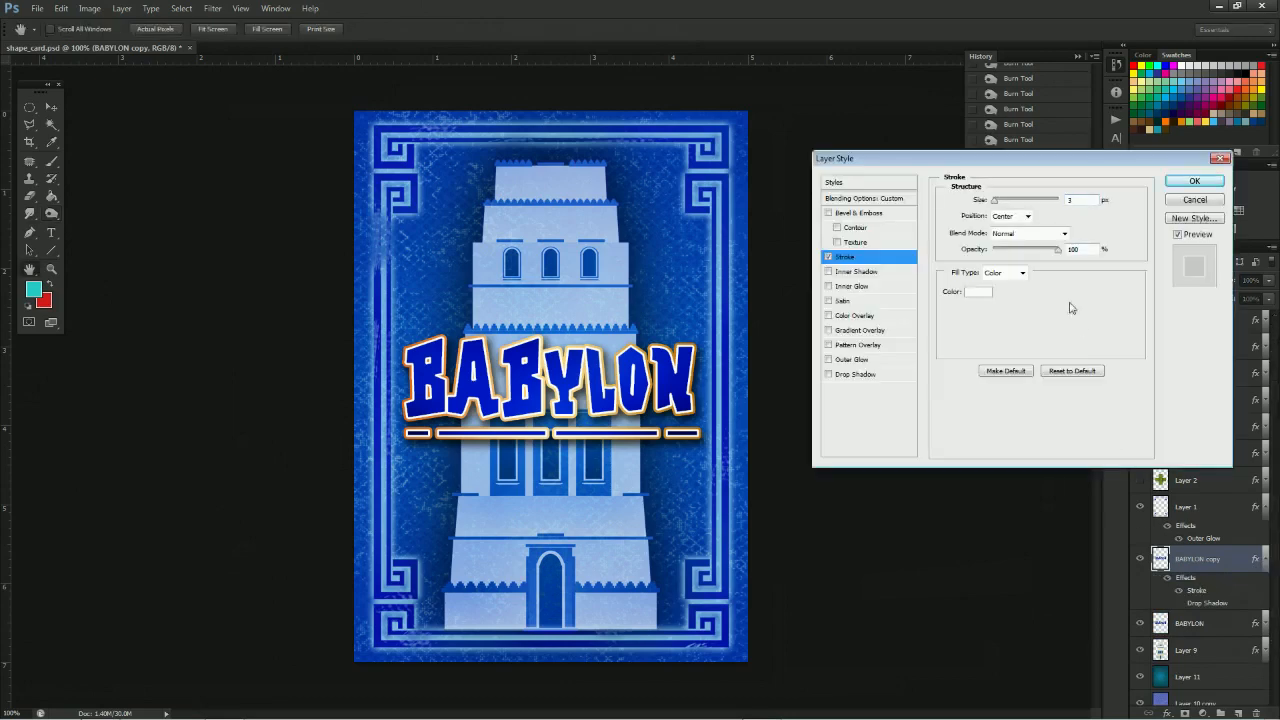
pyautogui.moveTo(1057, 249); pyautogui.dragTo(1037, 253)
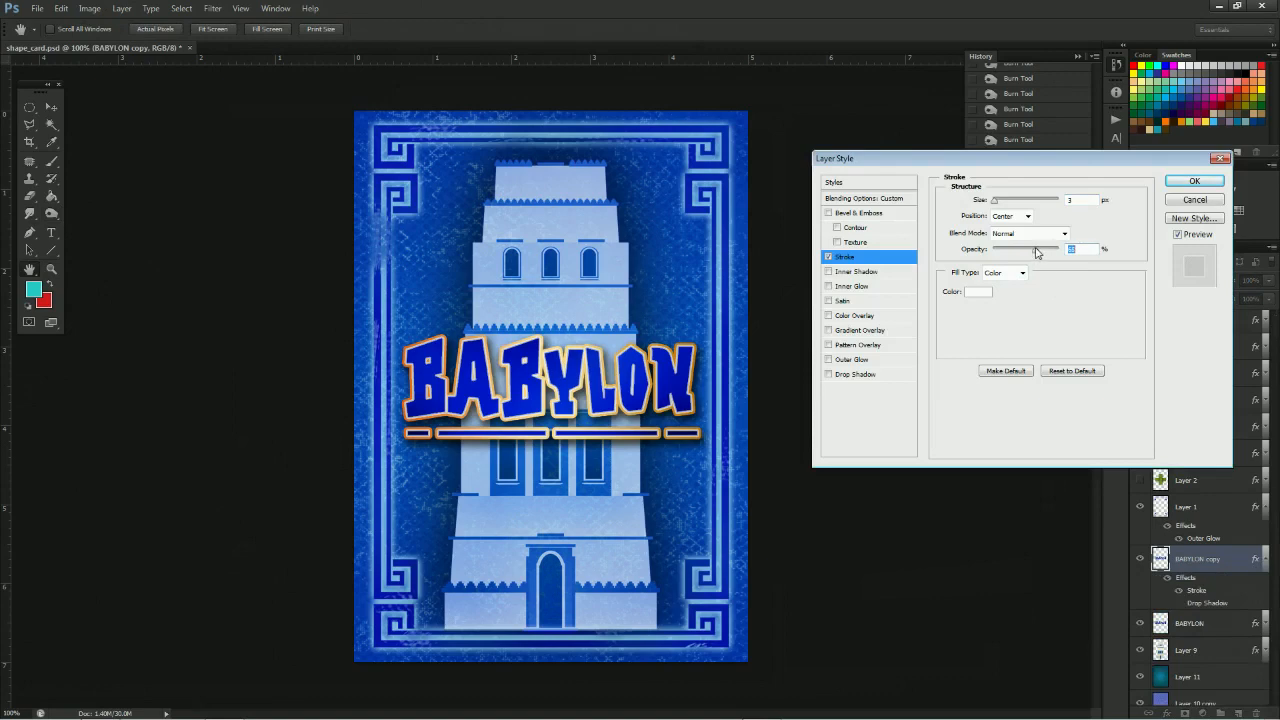
pyautogui.click(1193, 184)
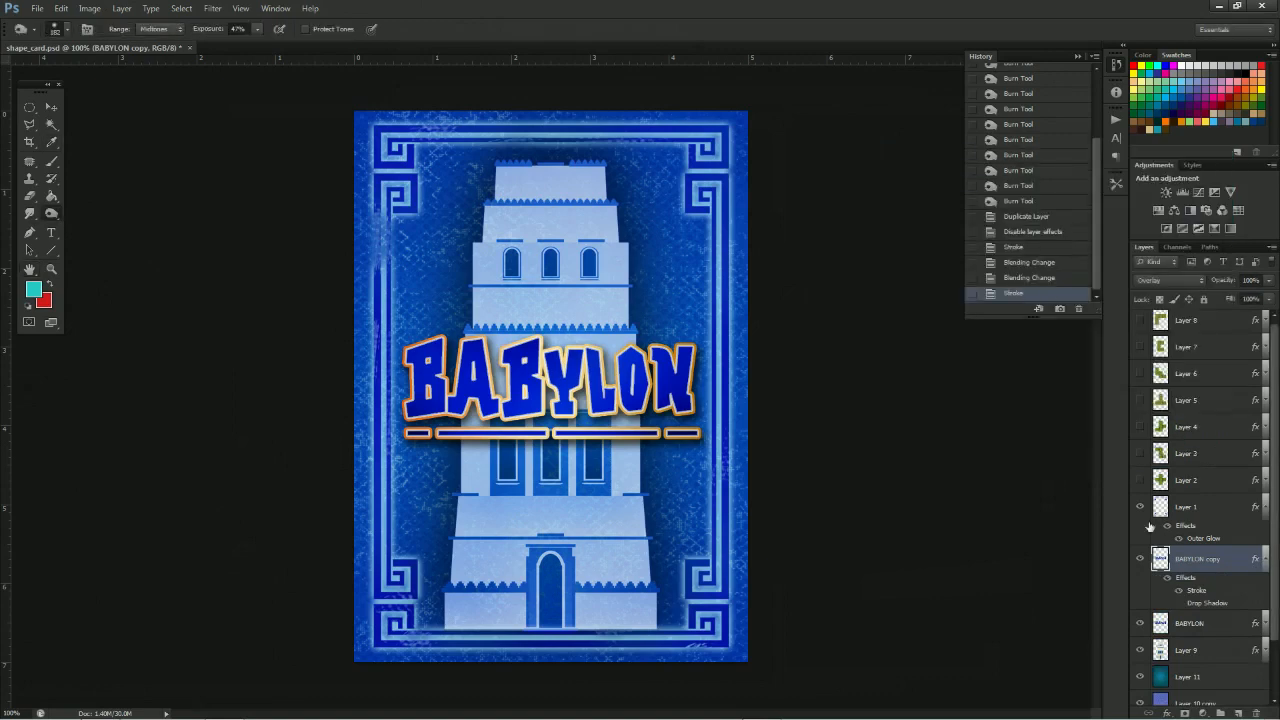
# Slightly increase the size of the gradient stroke on the original BABYLON layer
pyautogui.click(1264, 624)
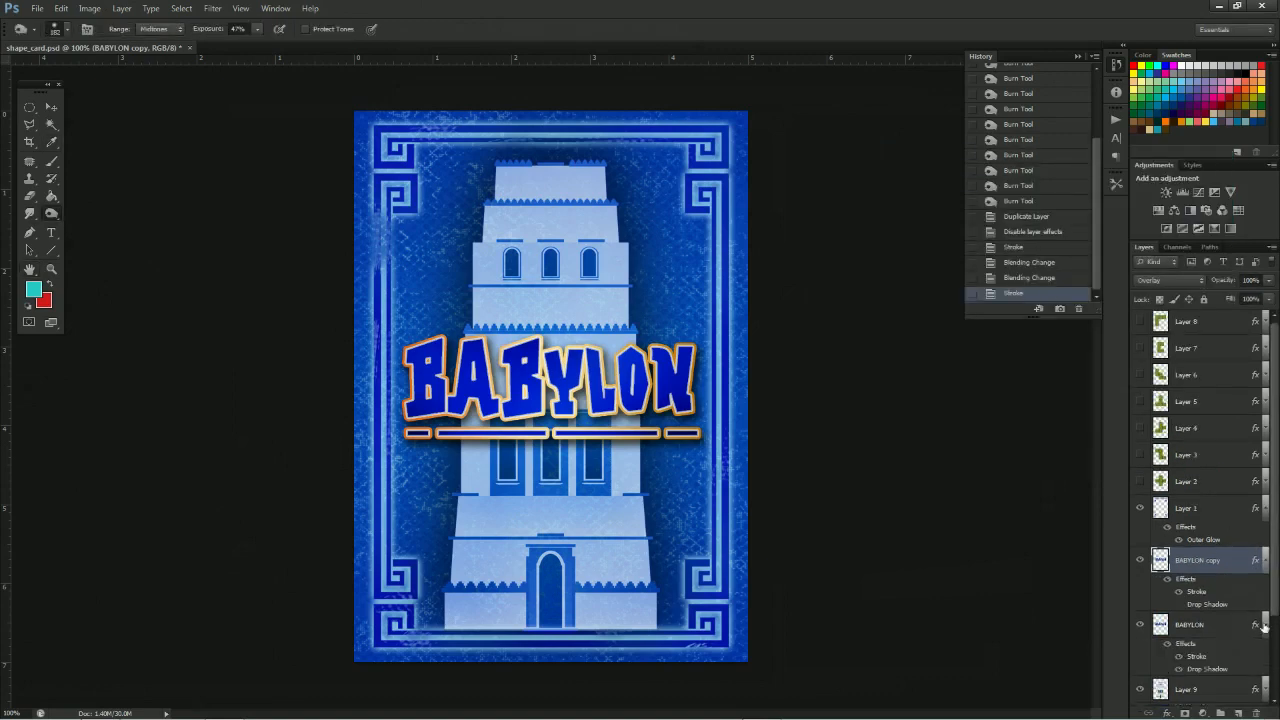
pyautogui.doubleClick(1200, 660)
pyautogui.moveTo(997, 202); pyautogui.dragTo(997, 202)
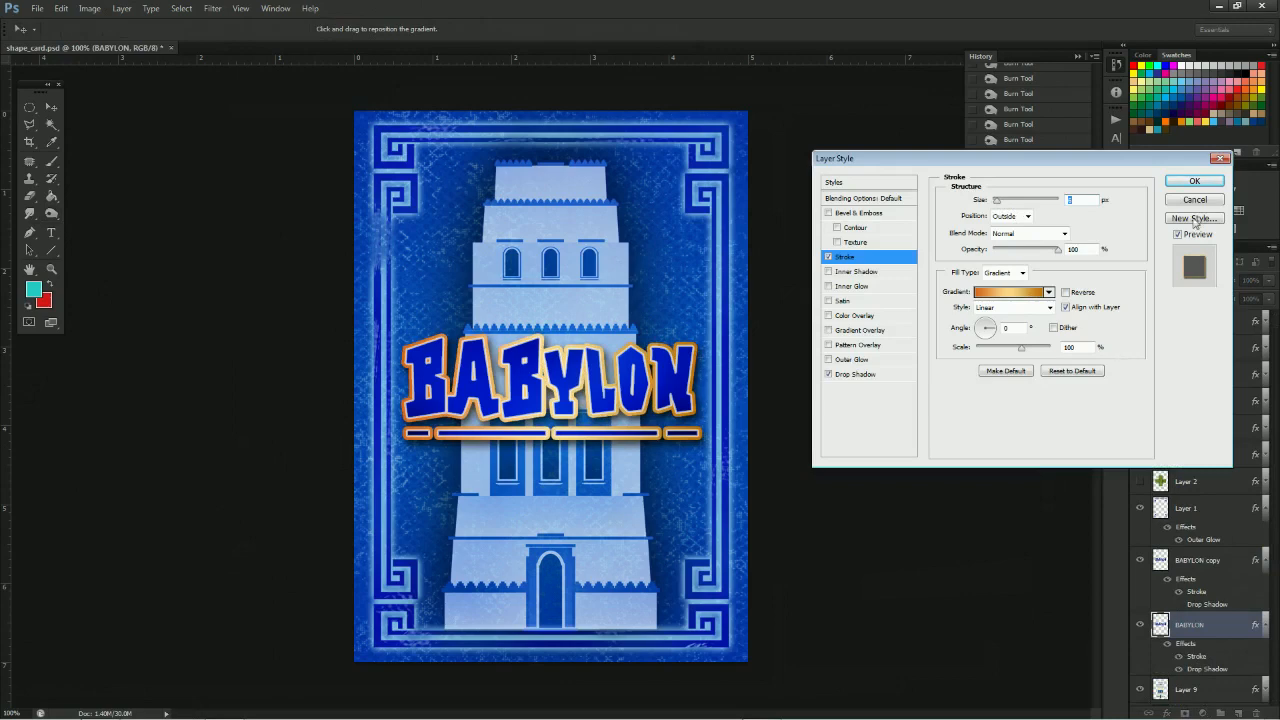
pyautogui.click(1194, 181)
pyautogui.hotkey('ctrl', '-')
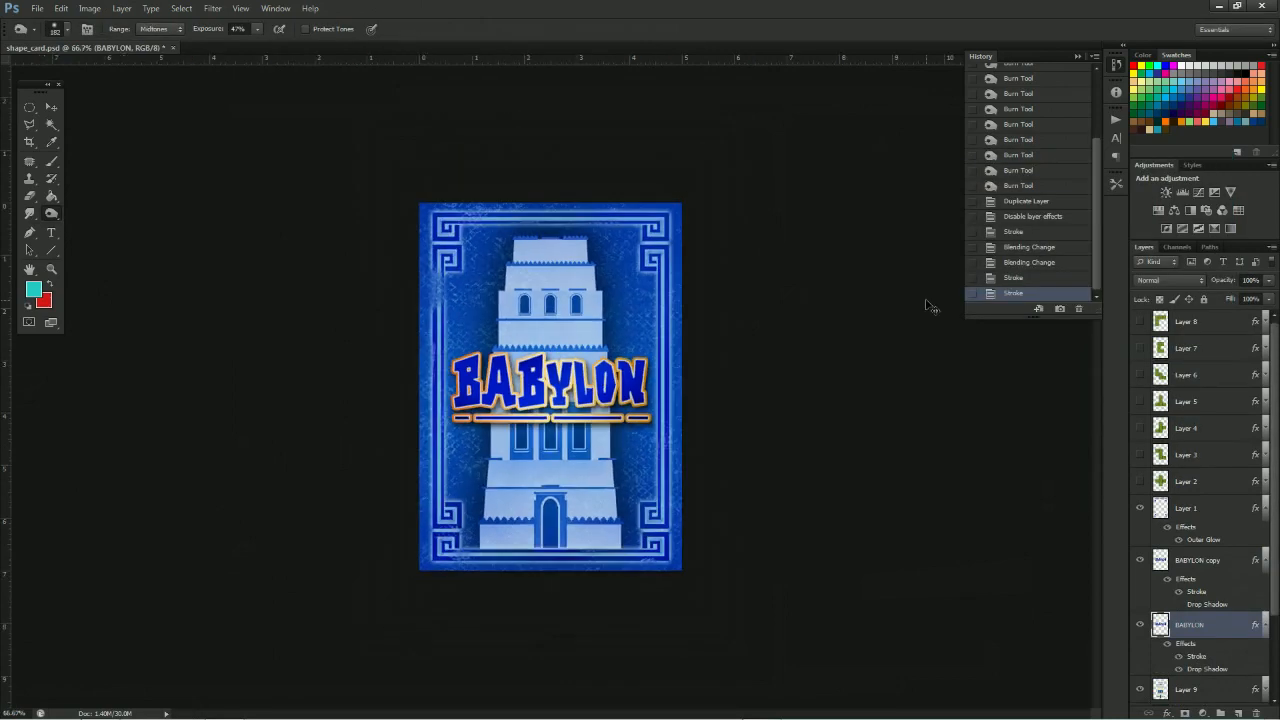
pyautogui.hotkey('ctrl', '+')
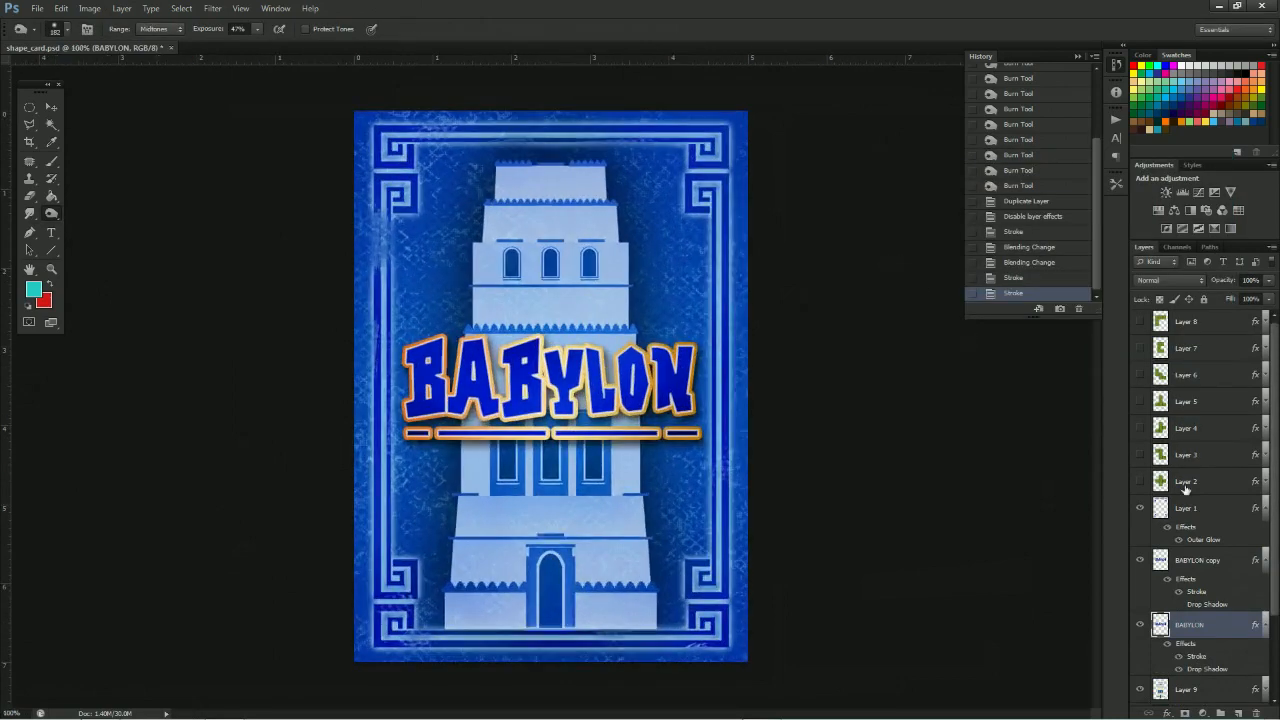
# Try black as the solid stroke color of the BABYLON copy layer
pyautogui.doubleClick(1197, 592)
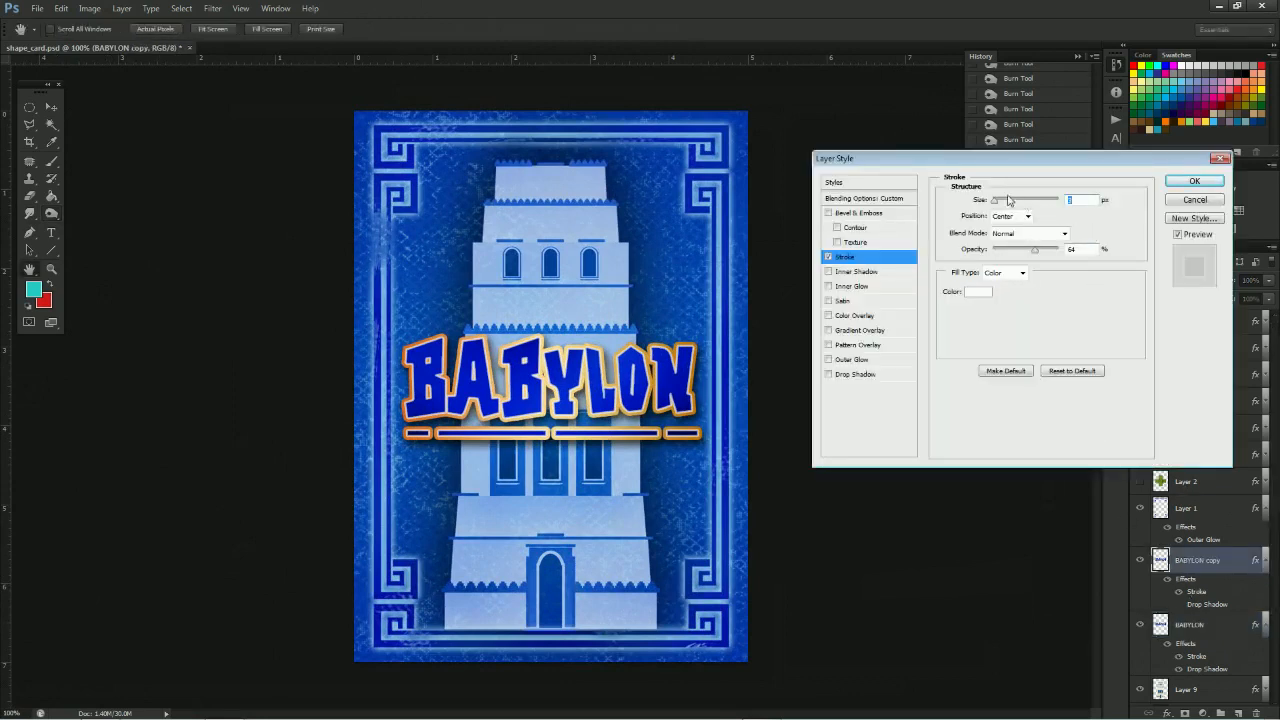
pyautogui.moveTo(995, 204); pyautogui.dragTo(997, 204)
pyautogui.click(978, 291)
pyautogui.moveTo(1002, 496)
pyautogui.mouseDown()
pyautogui.moveTo(999, 548)
pyautogui.moveTo(1049, 508)
pyautogui.moveTo(1039, 497)
pyautogui.mouseUp()
pyautogui.moveTo(1000, 548)
pyautogui.mouseDown()
pyautogui.moveTo(1031, 627)
pyautogui.moveTo(1035, 617)
pyautogui.mouseUp()
pyautogui.click(1172, 441)
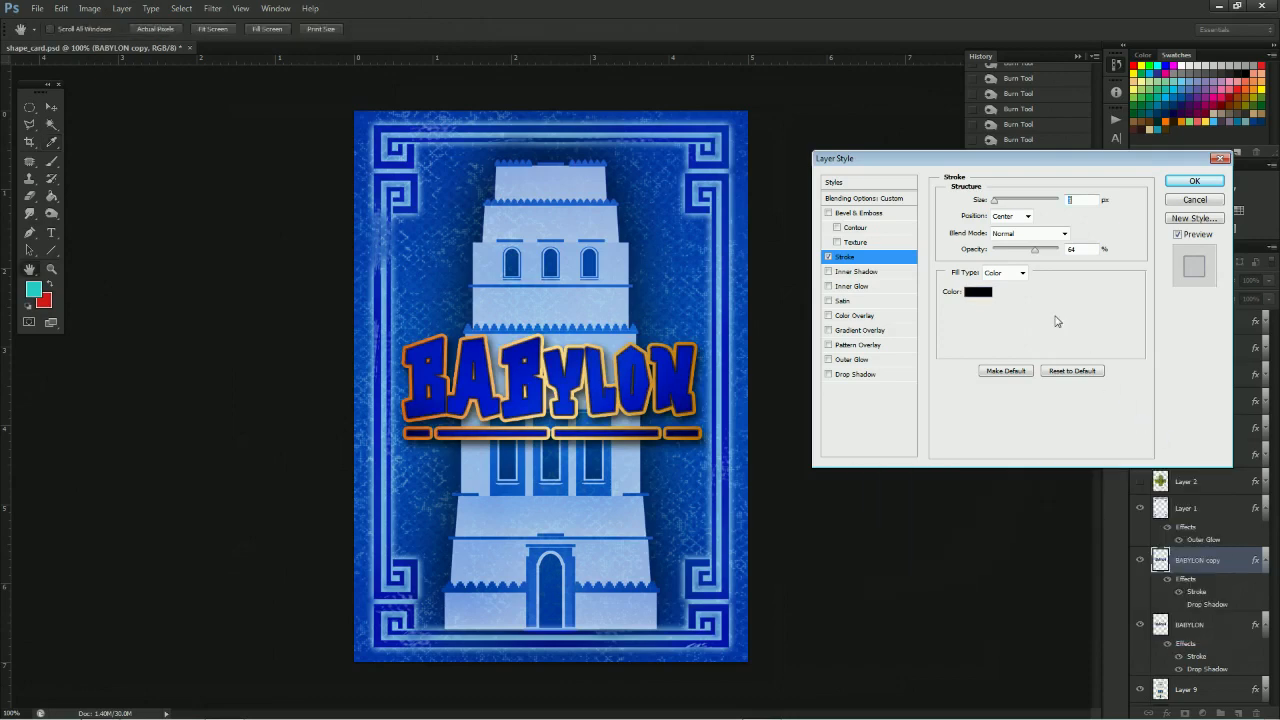
# Try the copy's black stroke at 84% opacity, 2 px and Outside position, and discard the stroke changes
pyautogui.moveTo(1036, 251); pyautogui.dragTo(1049, 258)
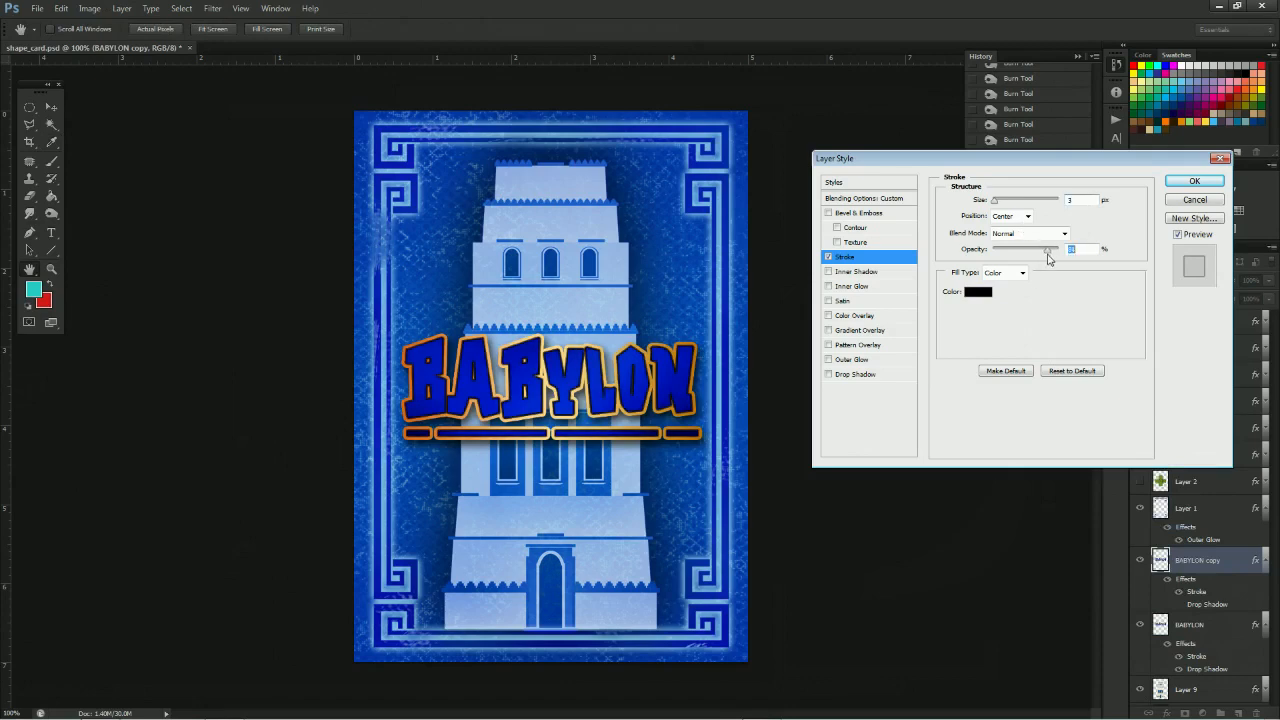
pyautogui.moveTo(998, 201); pyautogui.dragTo(996, 204)
pyautogui.click(1020, 216)
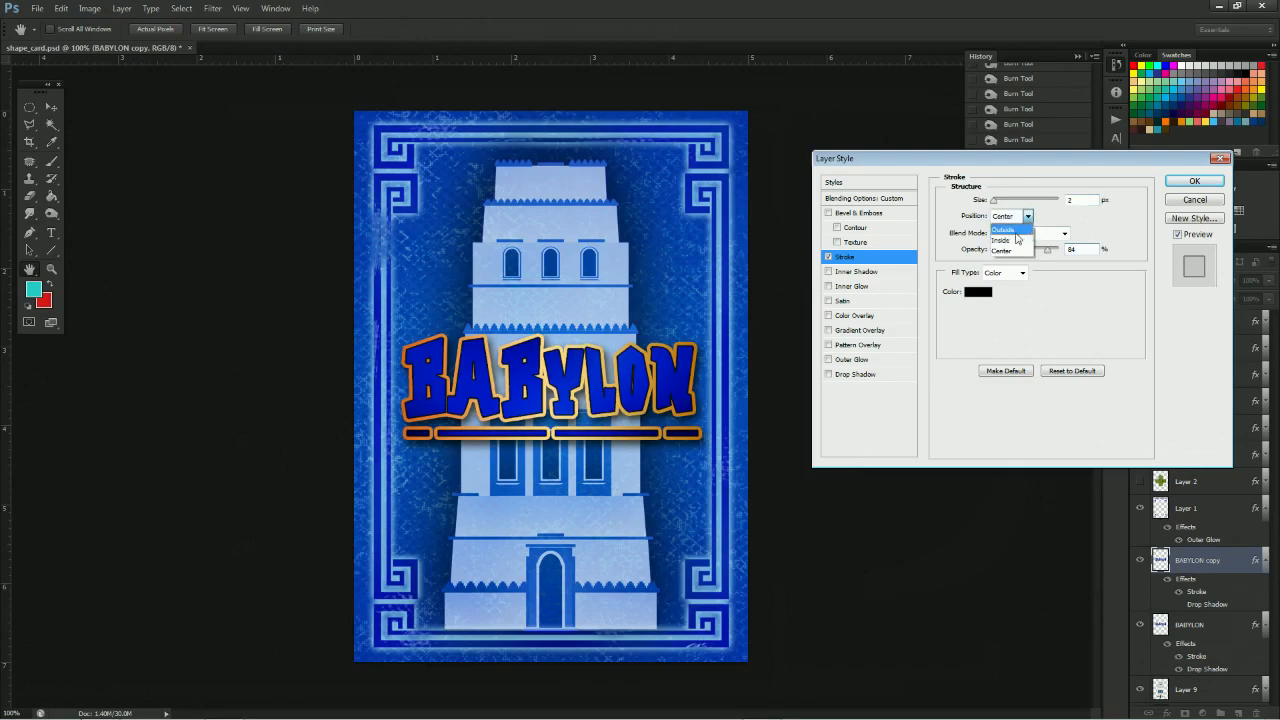
pyautogui.click(1008, 230)
pyautogui.press('Return')
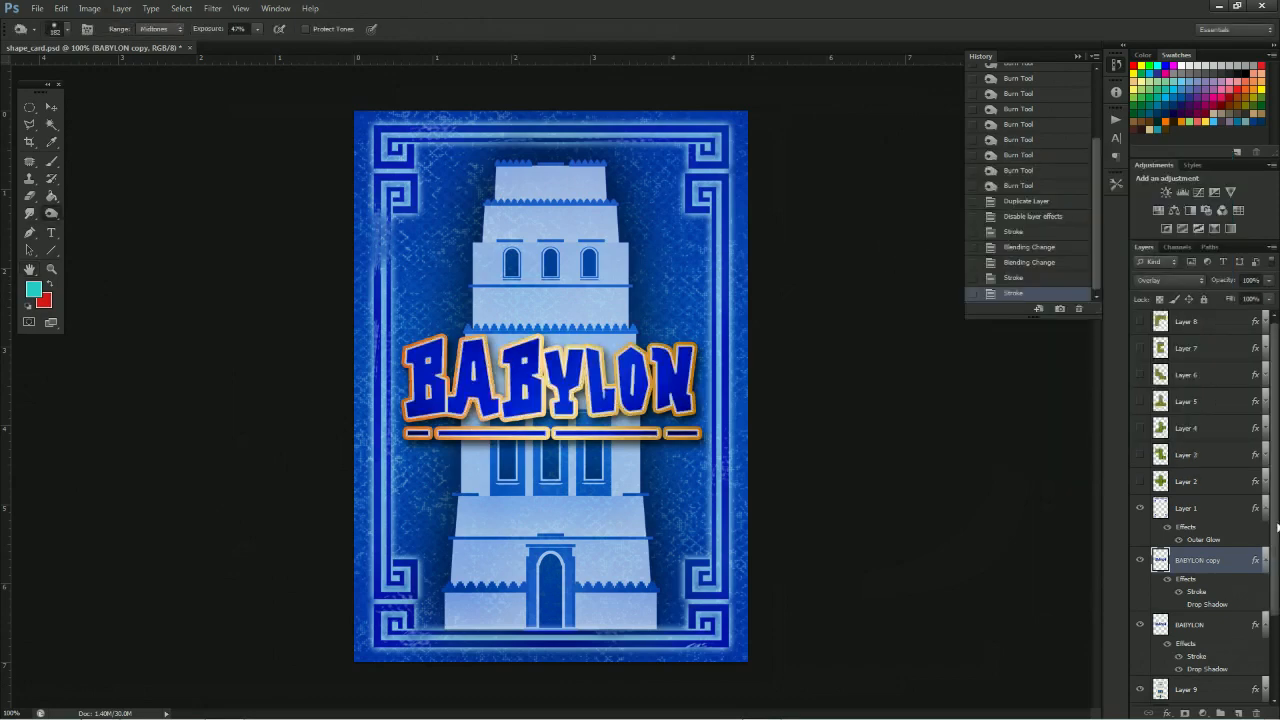
# Hide the BABYLON copy layer's stroke and try the Pin Light, Hard Mix and Luminosity blend modes on it
pyautogui.click(1177, 592)
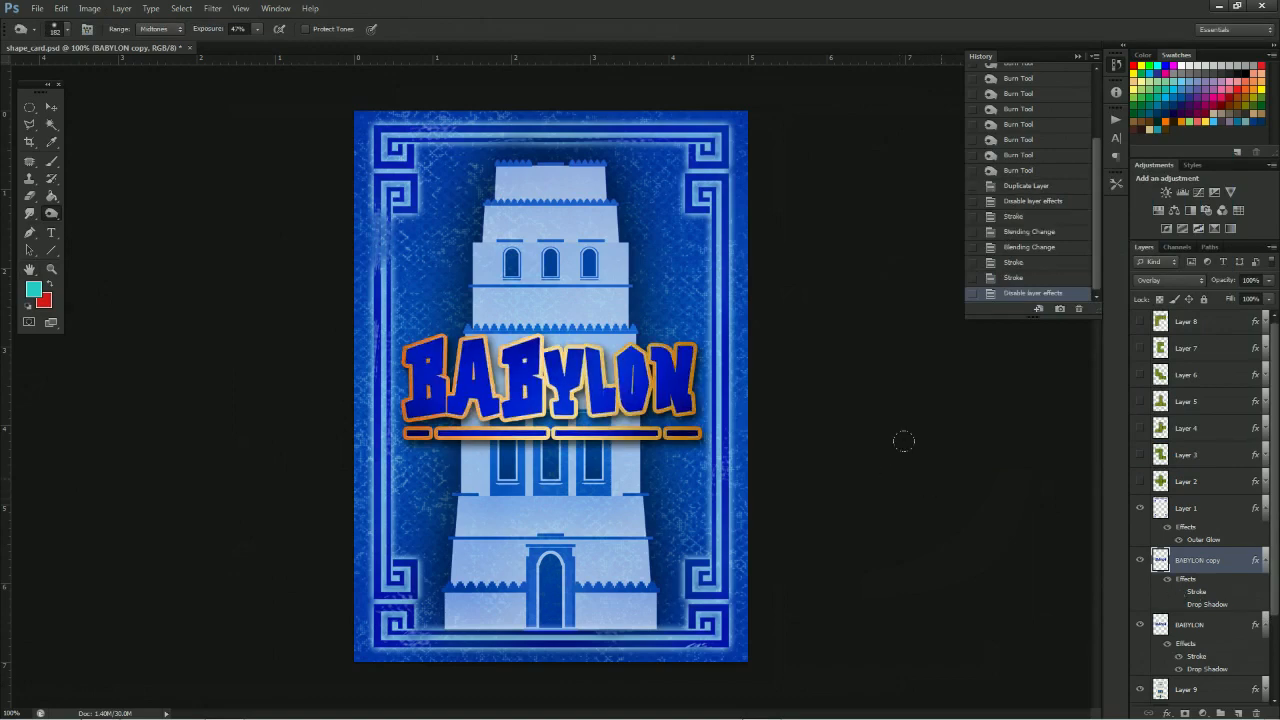
pyautogui.click(1170, 281)
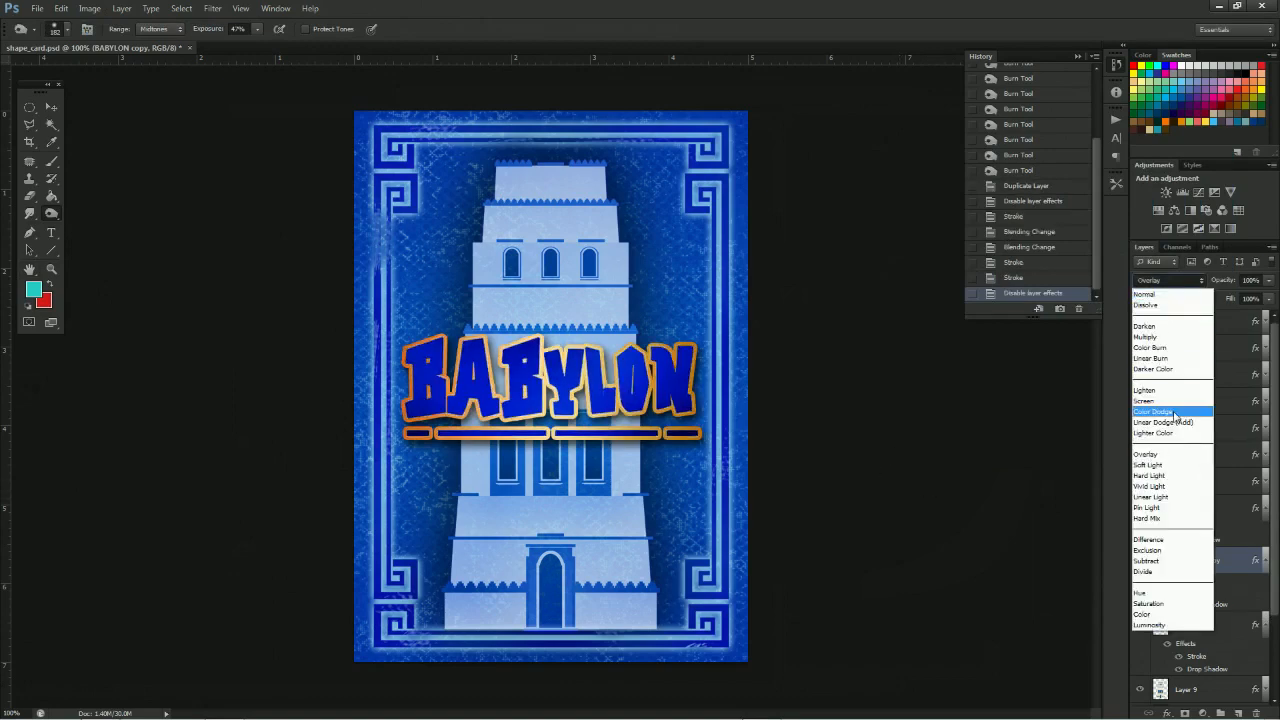
pyautogui.click(1150, 508)
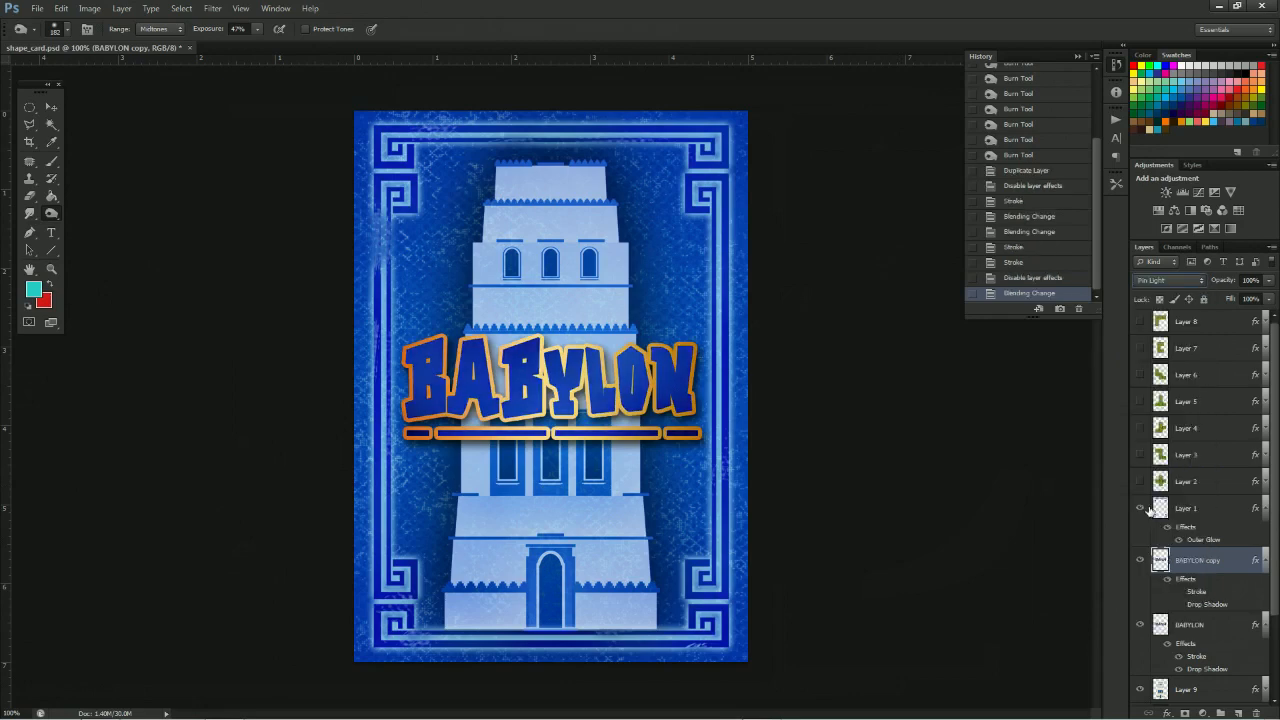
pyautogui.click(1170, 281)
pyautogui.click(1148, 522)
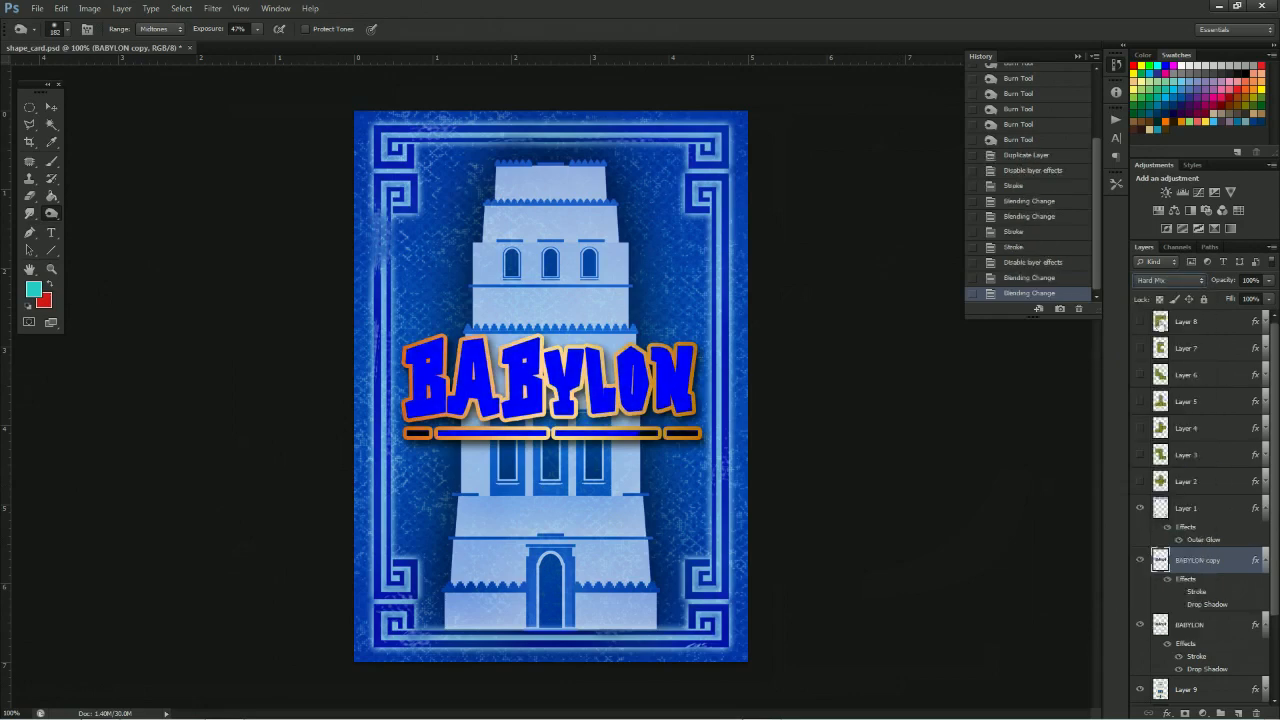
pyautogui.click(1168, 280)
pyautogui.click(1152, 624)
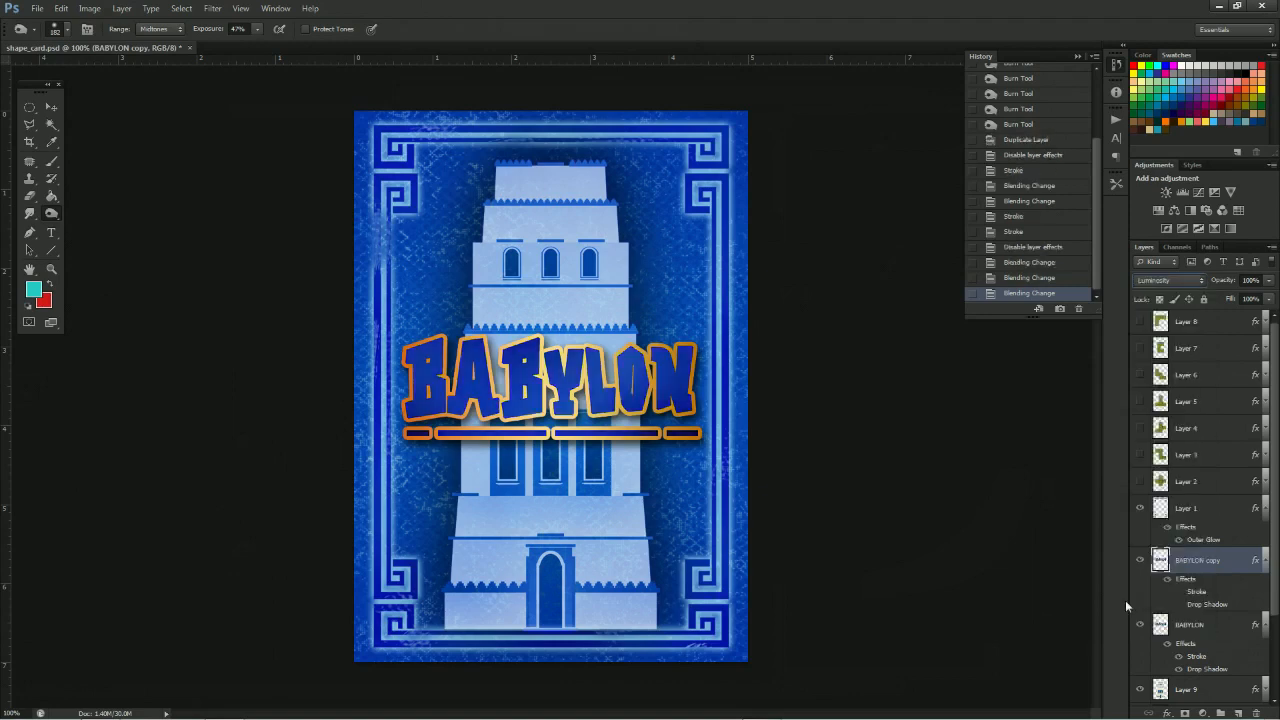
# Delete the BABYLON copy layer
pyautogui.click(1257, 567)
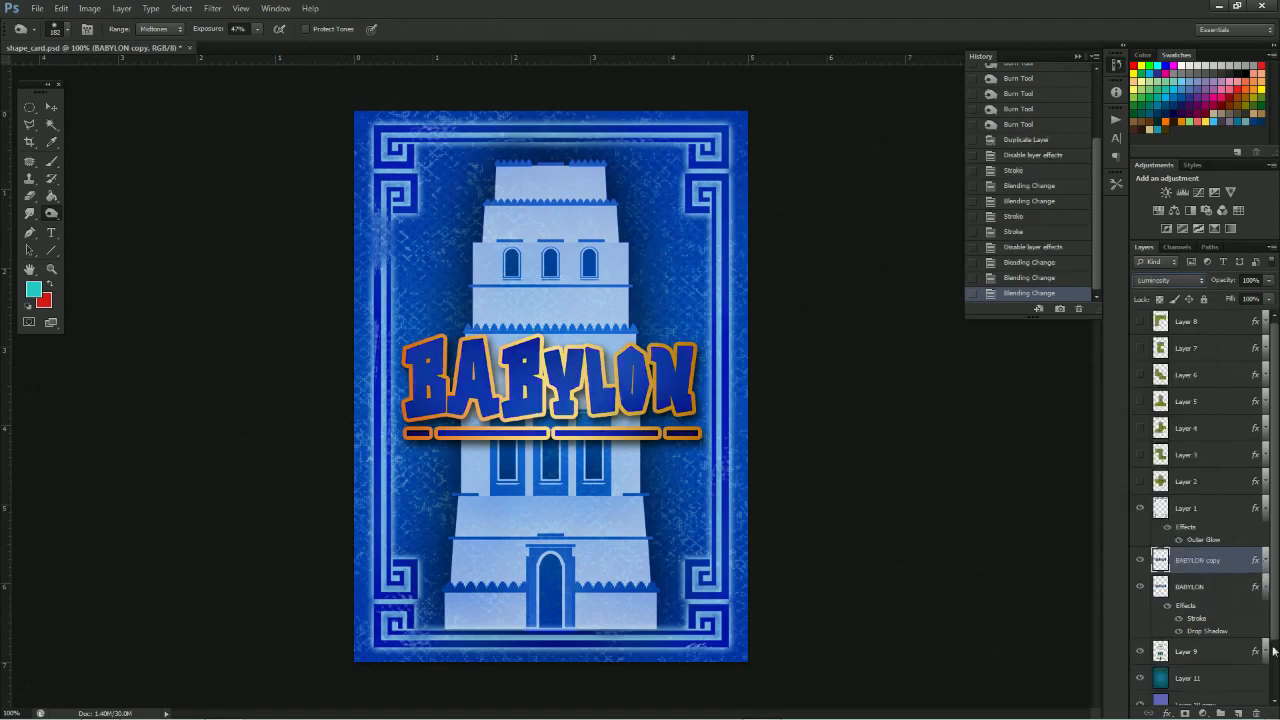
pyautogui.click(1256, 713)
pyautogui.click(563, 273)
pyautogui.press('Delete')
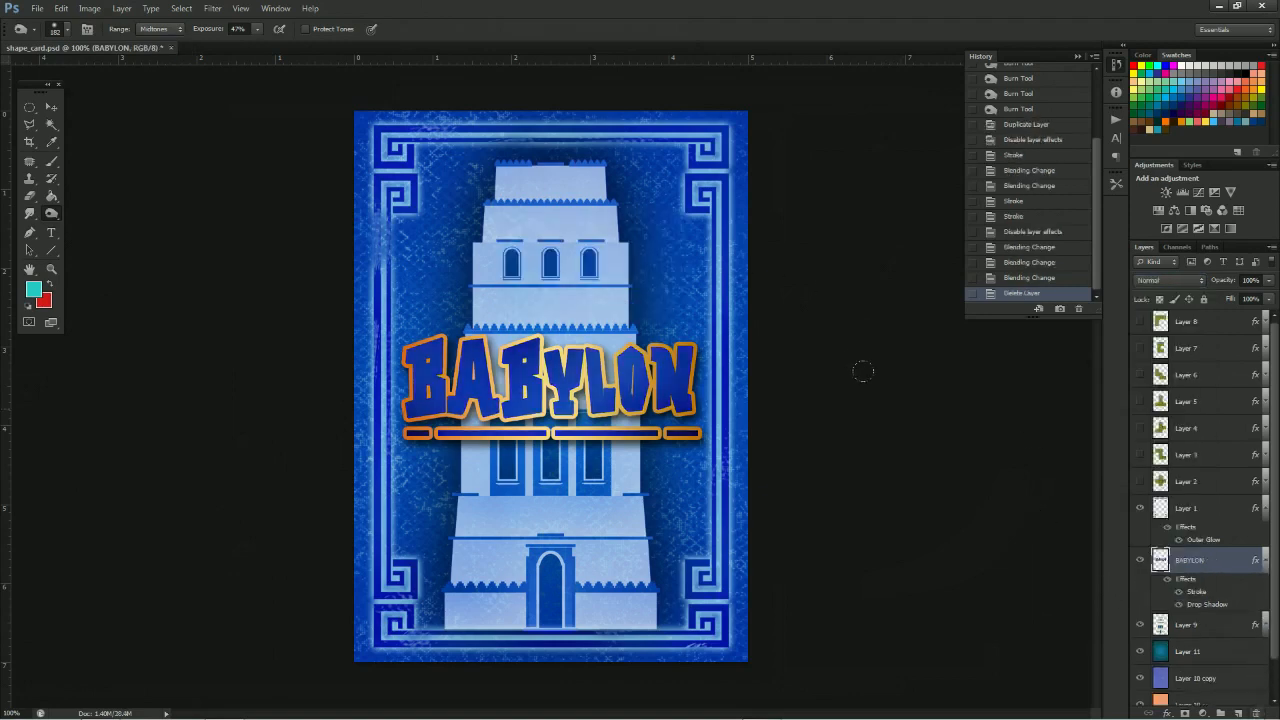
# Apply a Brightness/Contrast adjustment to the BABYLON layer with brightness at -15 and strongly raised contrast
pyautogui.click(51, 106)
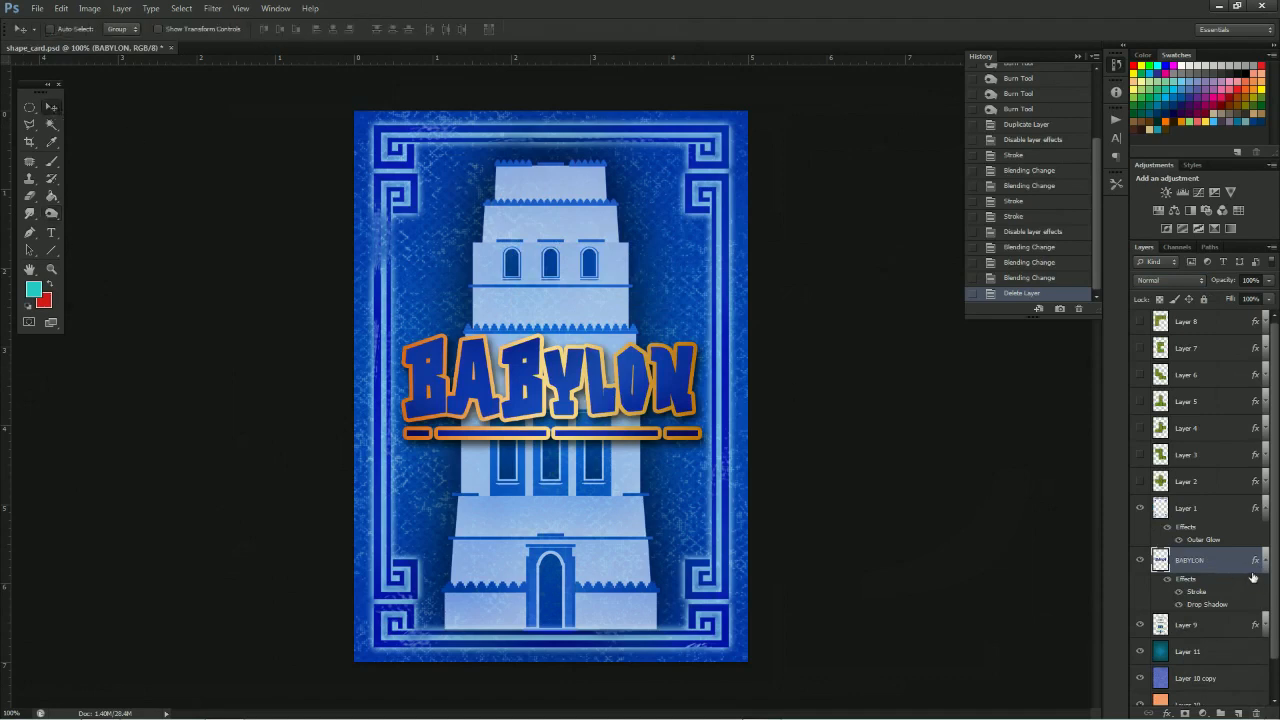
pyautogui.click(1266, 562)
pyautogui.click(90, 9)
pyautogui.moveTo(115, 43)
pyautogui.click(286, 43)
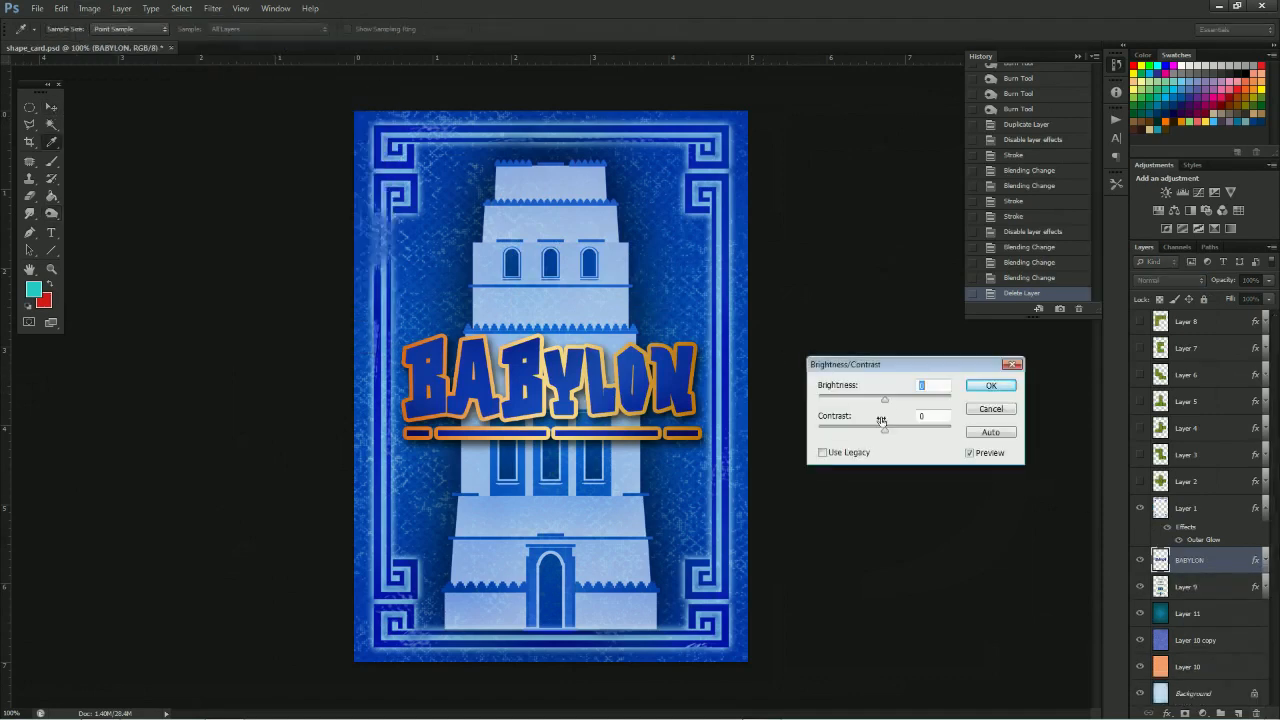
pyautogui.moveTo(881, 402); pyautogui.dragTo(931, 434)
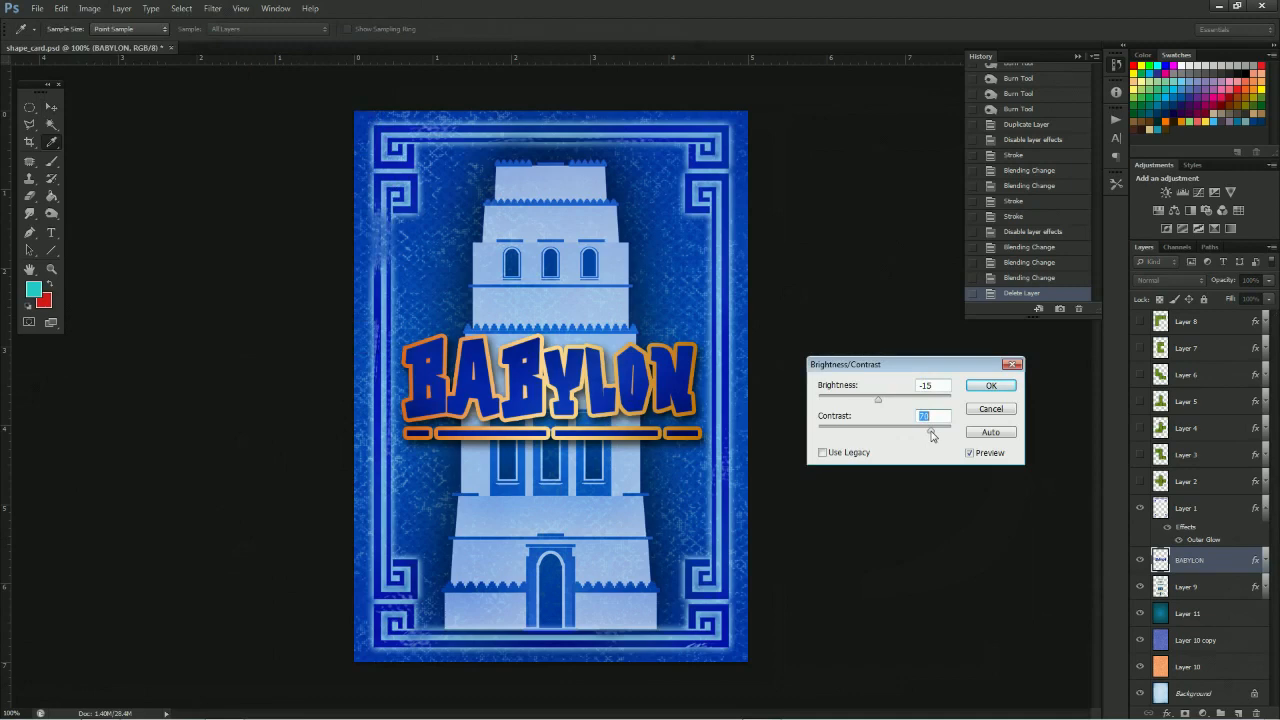
pyautogui.click(985, 389)
# Set the BABYLON layer's drop shadow to 85% opacity, 6 px distance, 55% spread and 8 px size
pyautogui.click(1265, 562)
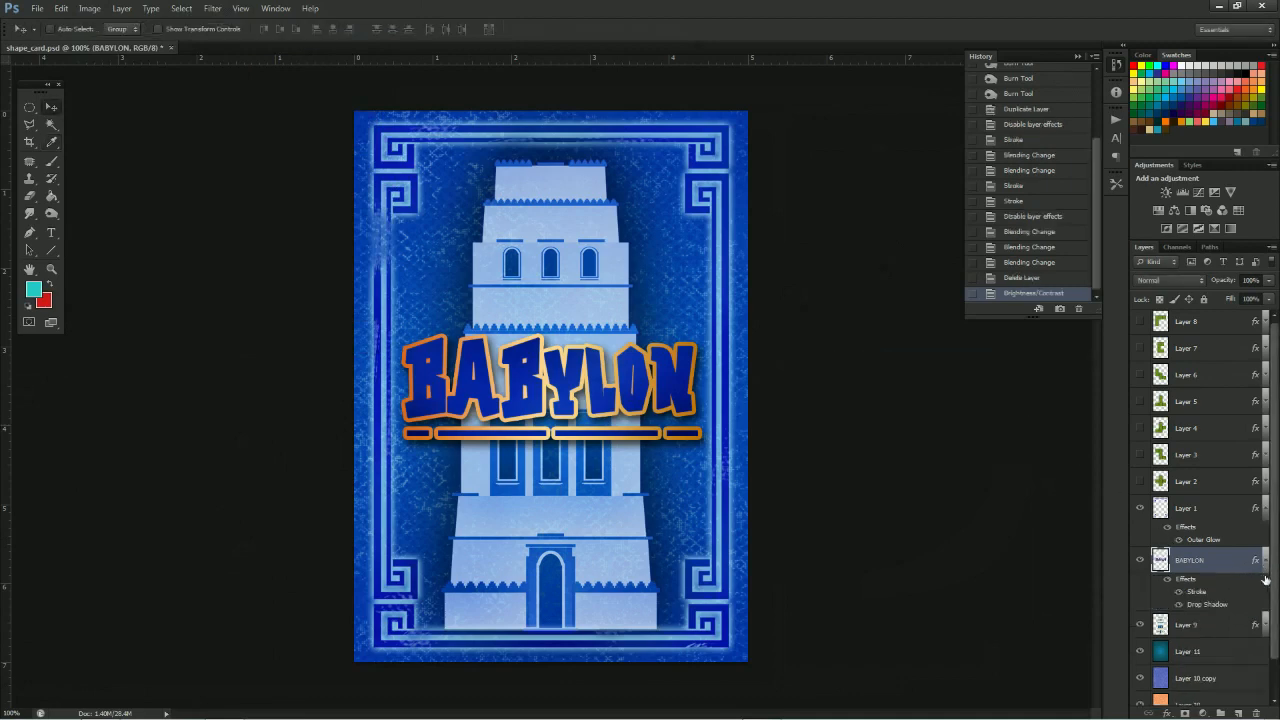
pyautogui.doubleClick(1208, 606)
pyautogui.click(1045, 225)
pyautogui.moveTo(1003, 291); pyautogui.dragTo(999, 289)
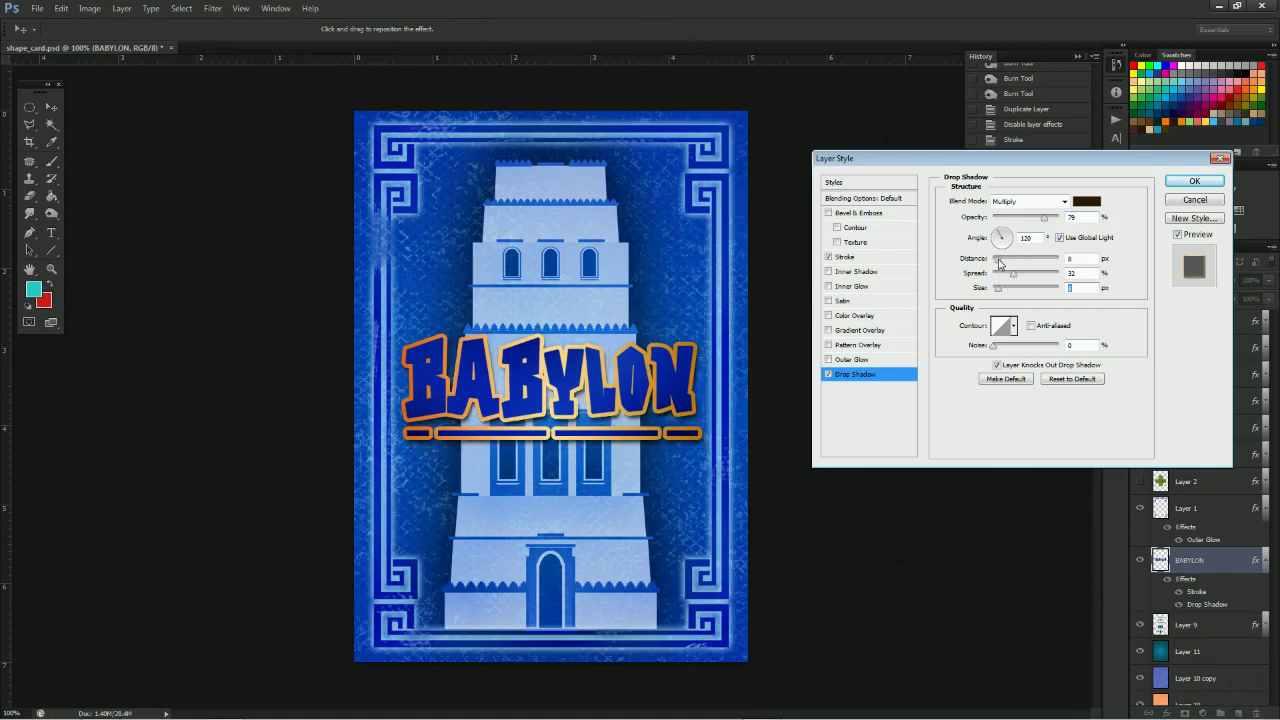
pyautogui.moveTo(1002, 260); pyautogui.dragTo(1030, 277)
pyautogui.moveTo(1043, 217); pyautogui.dragTo(1050, 217)
# Change the BABYLON drop shadow color to black (000000) and apply the layer style
pyautogui.click(1086, 201)
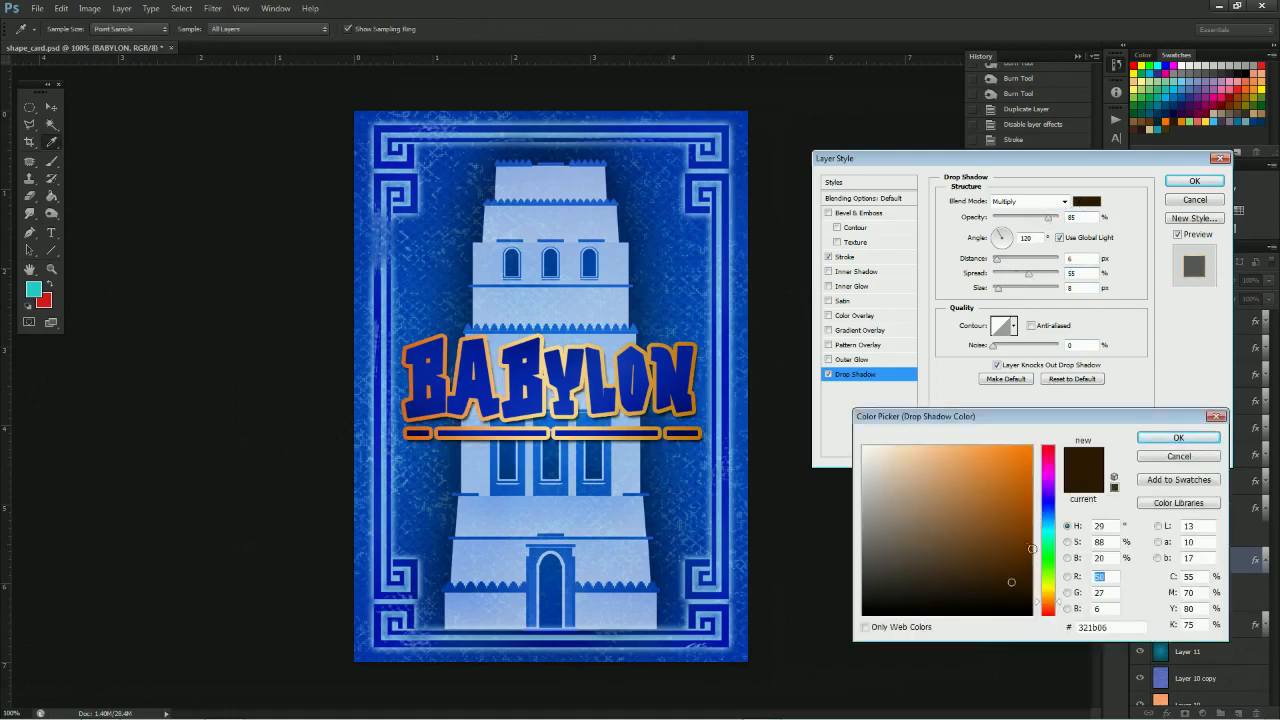
pyautogui.moveTo(1027, 547); pyautogui.dragTo(1035, 615)
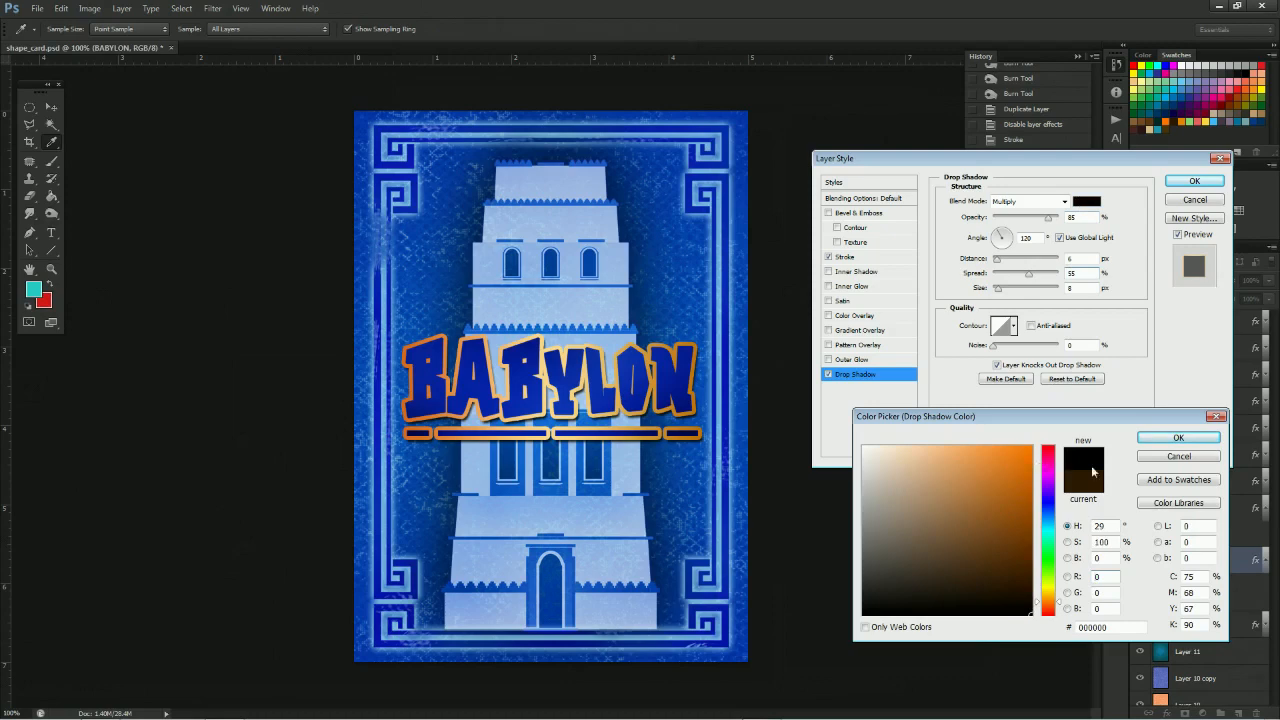
pyautogui.click(1160, 442)
pyautogui.click(1190, 182)
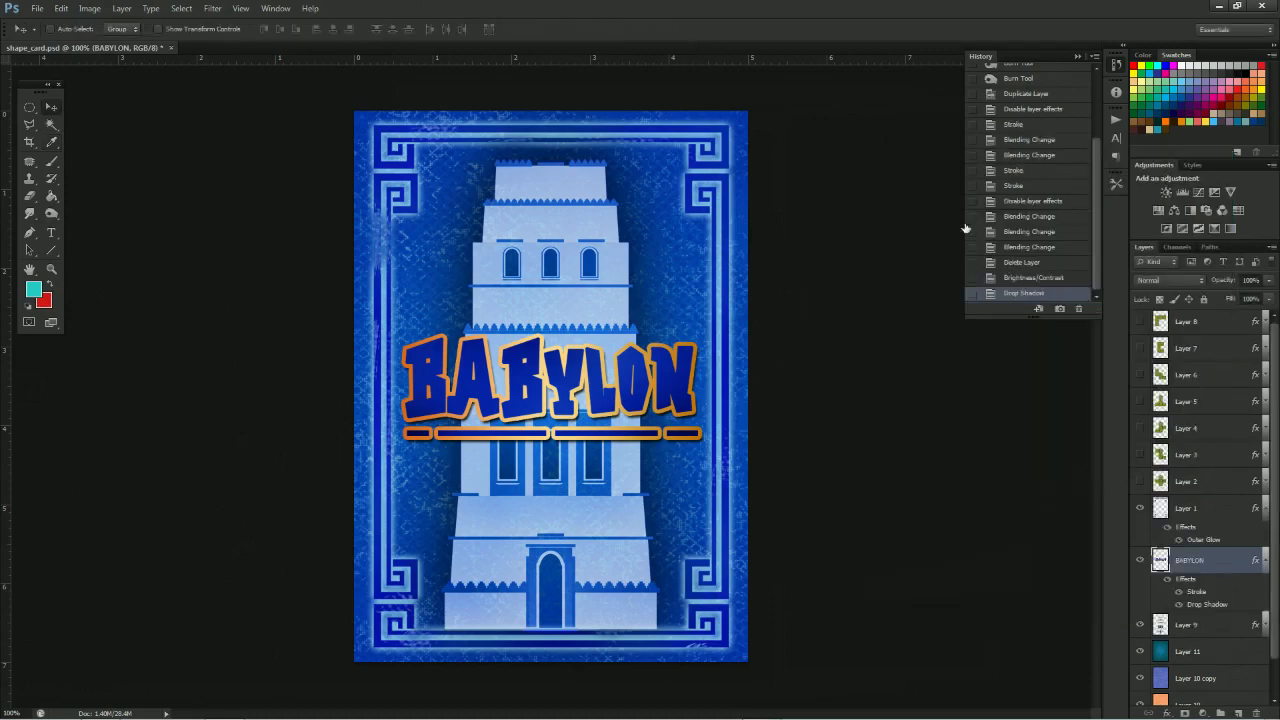
# Brighten the orange color of the starting stop in the BABYLON layer's gradient stroke
pyautogui.doubleClick(1198, 593)
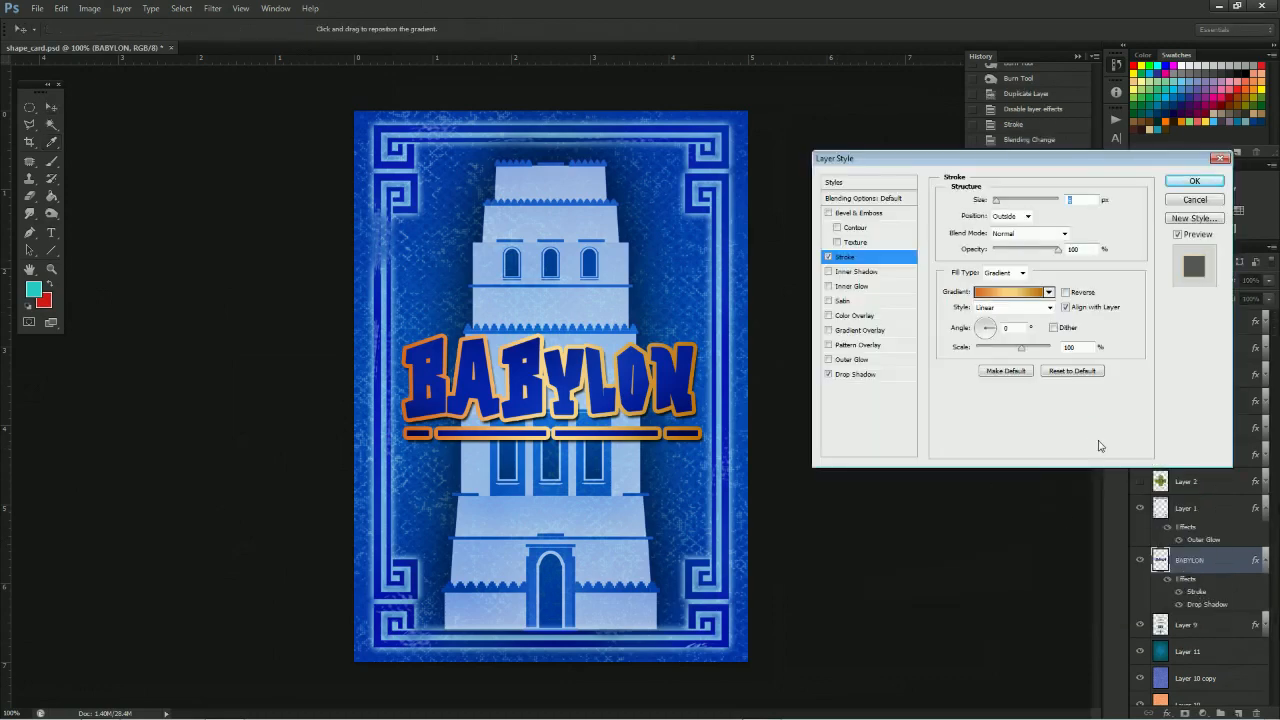
pyautogui.press('F1')
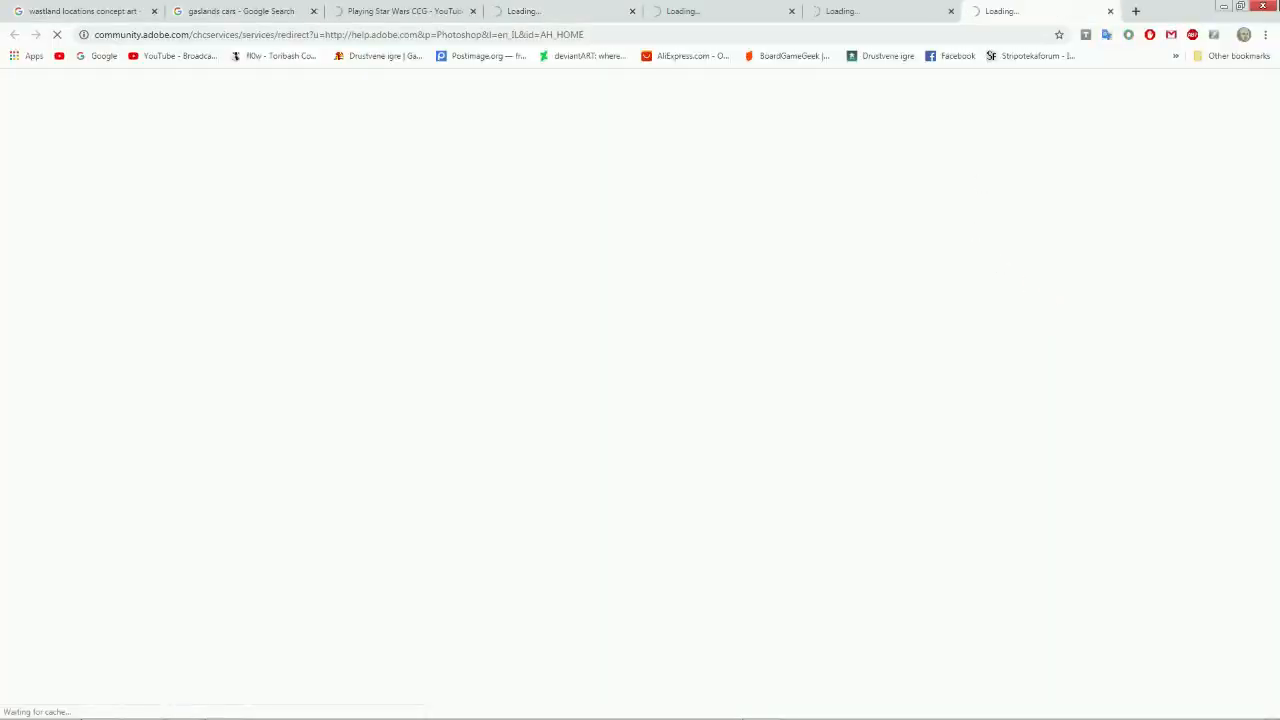
pyautogui.click(1225, 7)
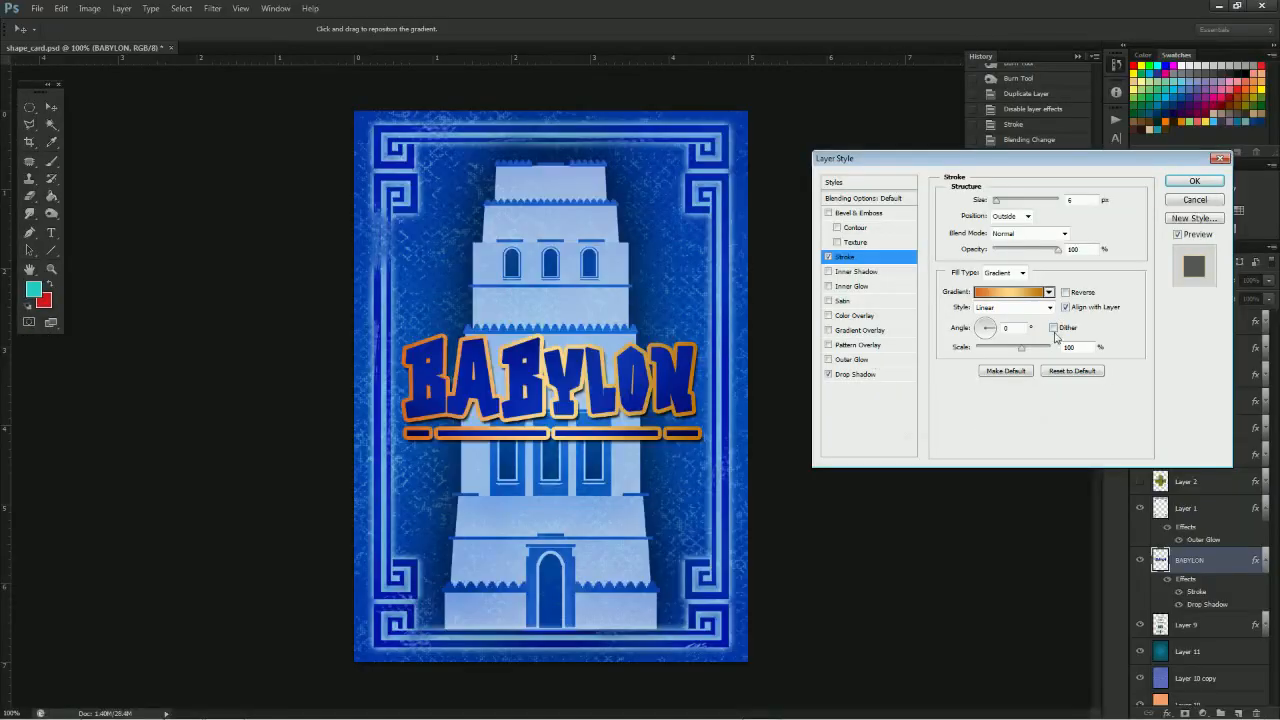
pyautogui.click(1048, 292)
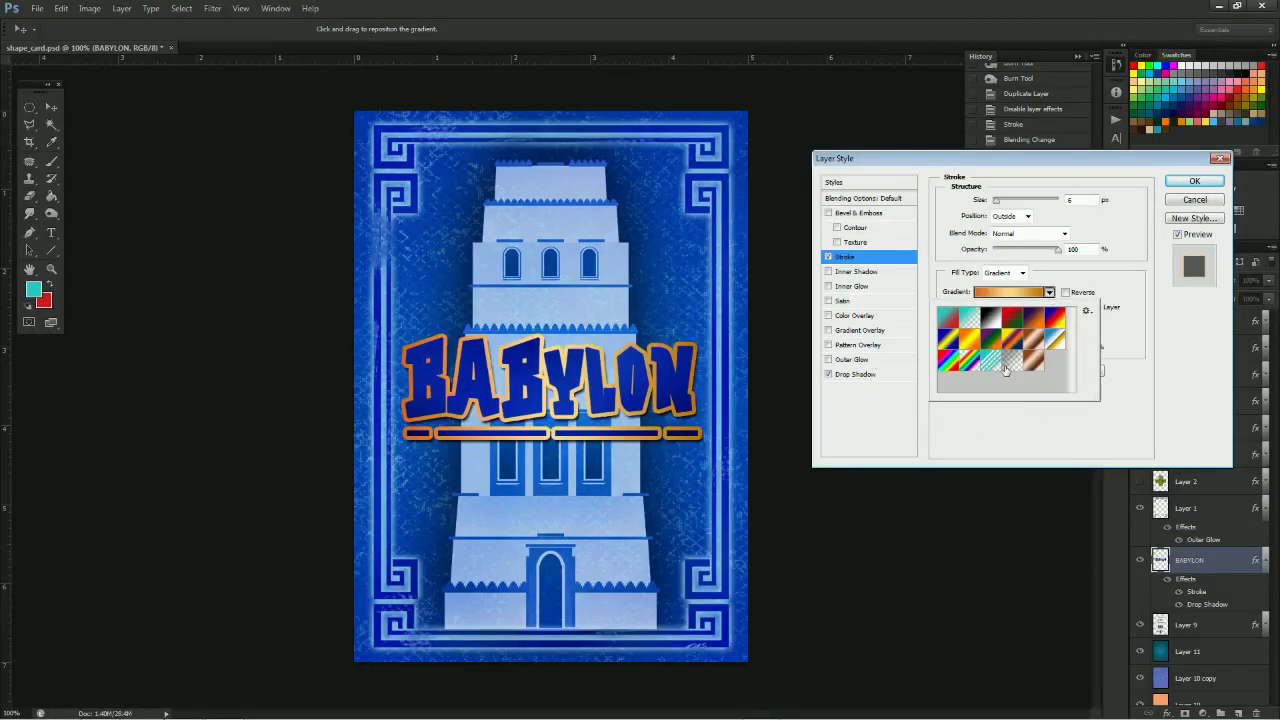
pyautogui.click(1008, 294)
pyautogui.click(1008, 294)
pyautogui.doubleClick(1005, 293)
pyautogui.click(1012, 293)
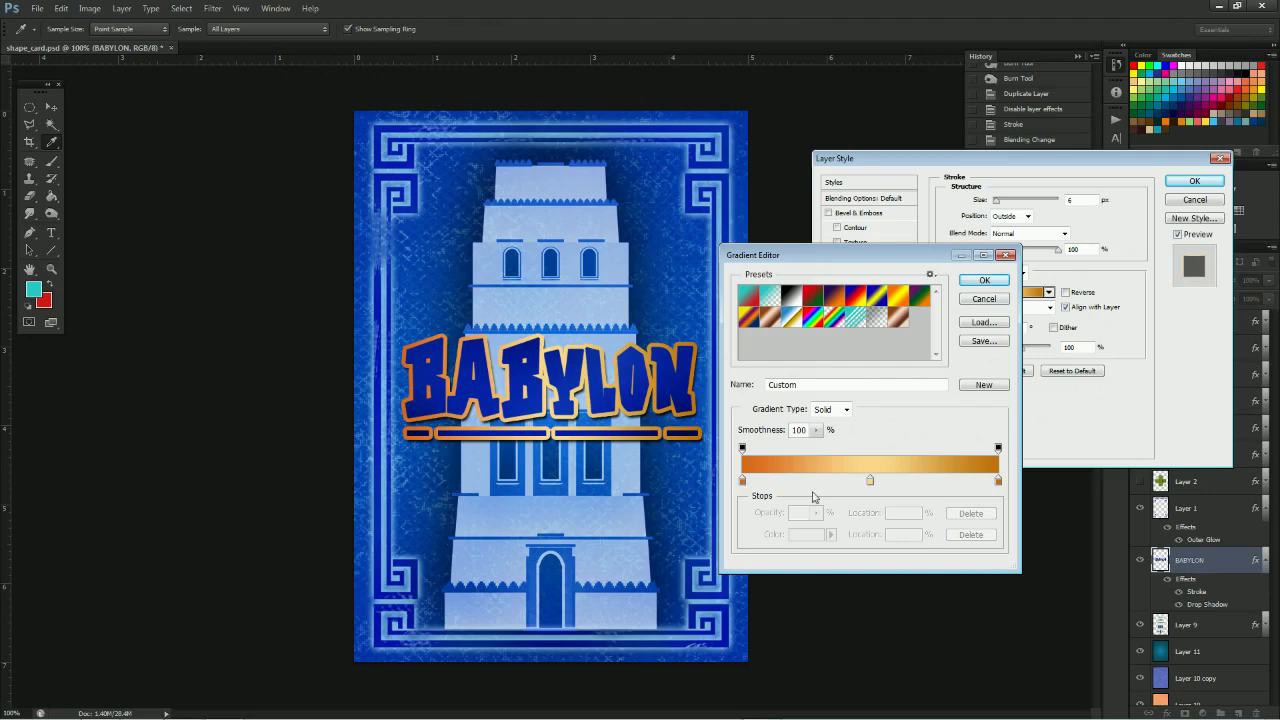
pyautogui.click(743, 483)
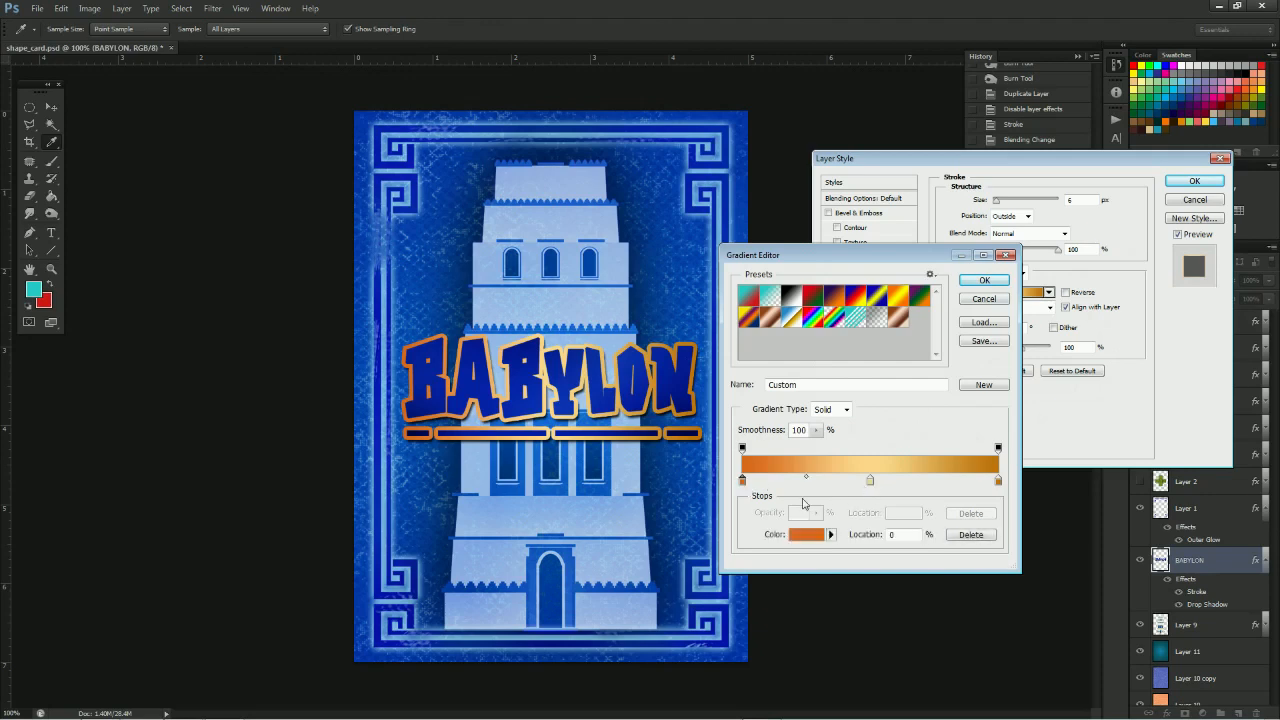
pyautogui.click(812, 534)
pyautogui.moveTo(1012, 470); pyautogui.dragTo(1026, 450)
pyautogui.click(1146, 443)
# Brighten the dark gold end stop, at location 100%, of the BABYLON stroke gradient
pyautogui.click(998, 481)
pyautogui.click(805, 536)
pyautogui.click(1018, 482)
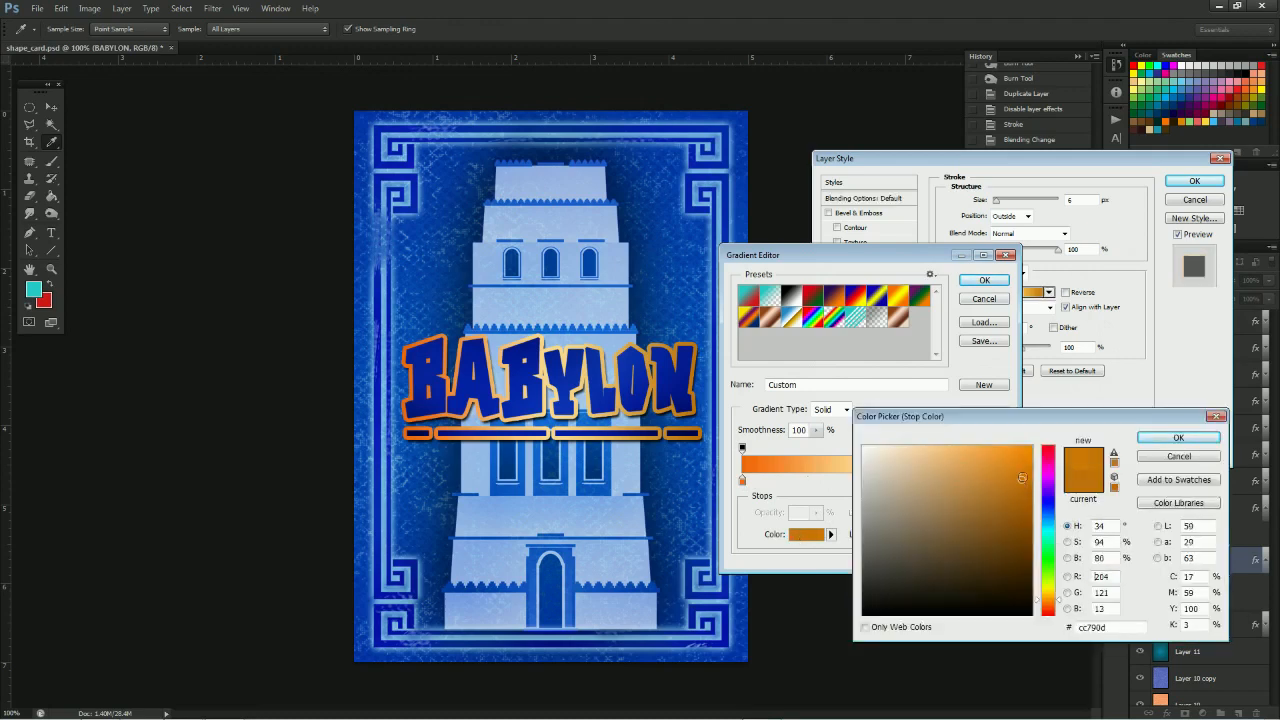
pyautogui.click(1160, 439)
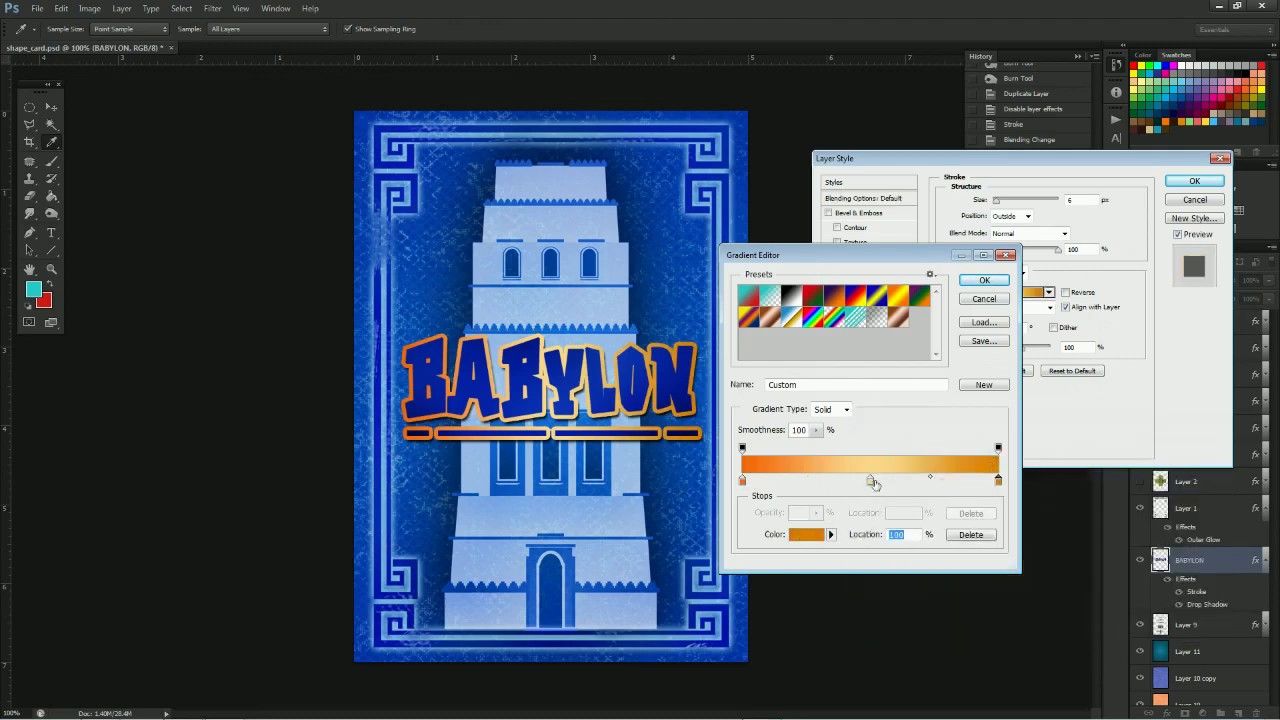
# Make the pale middle stop of the stroke gradient a more saturated golden yellow and apply the edited stroke
pyautogui.click(871, 481)
pyautogui.click(814, 537)
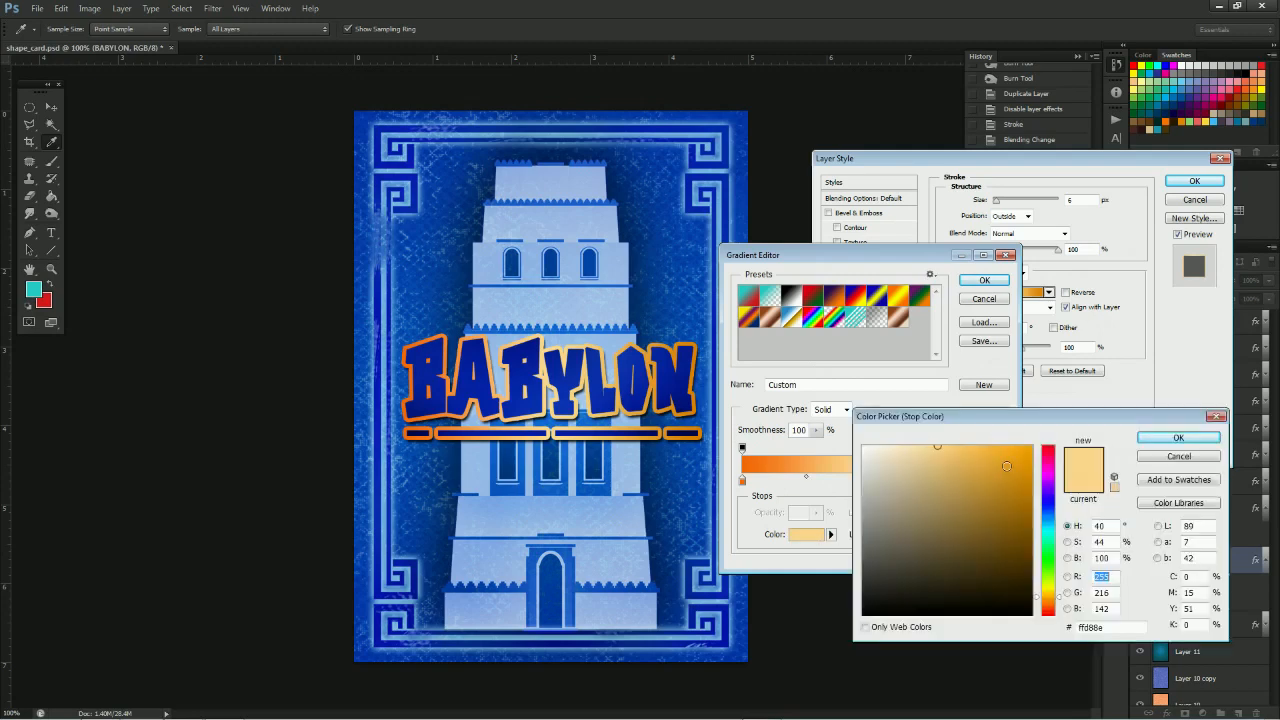
pyautogui.moveTo(937, 446)
pyautogui.mouseDown()
pyautogui.moveTo(973, 447)
pyautogui.moveTo(953, 446)
pyautogui.mouseUp()
pyautogui.click(1176, 438)
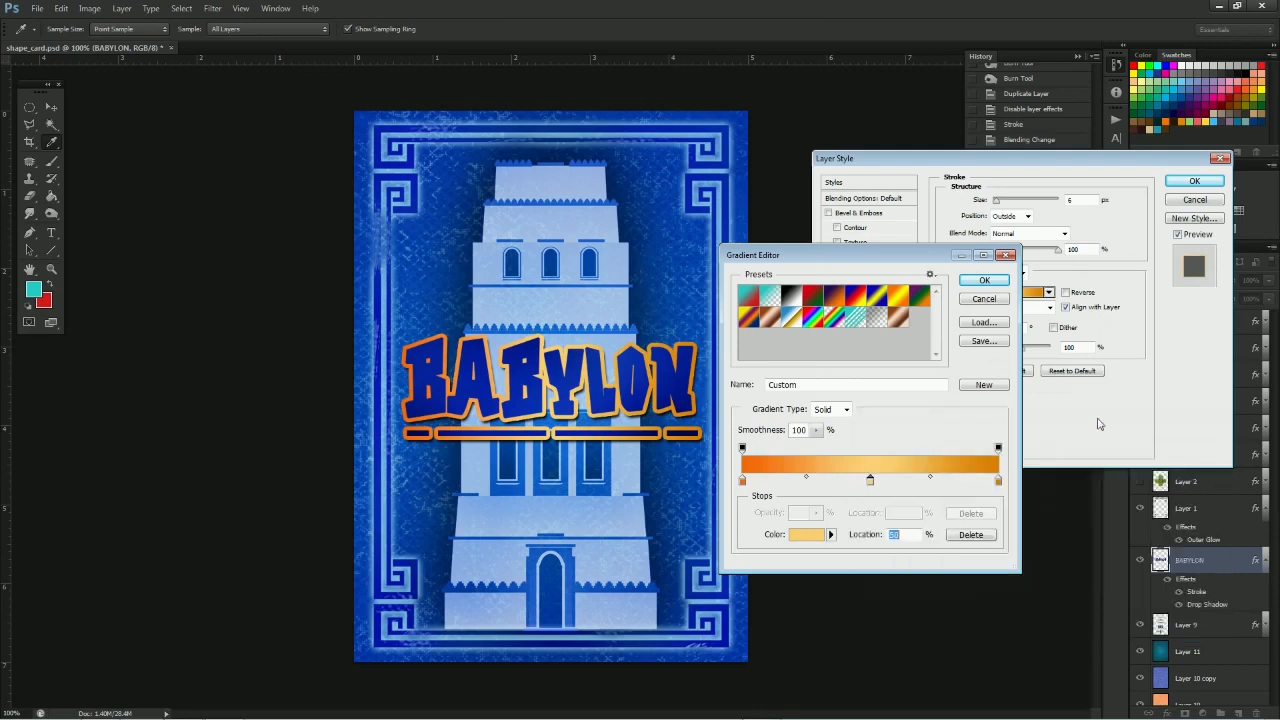
pyautogui.click(984, 280)
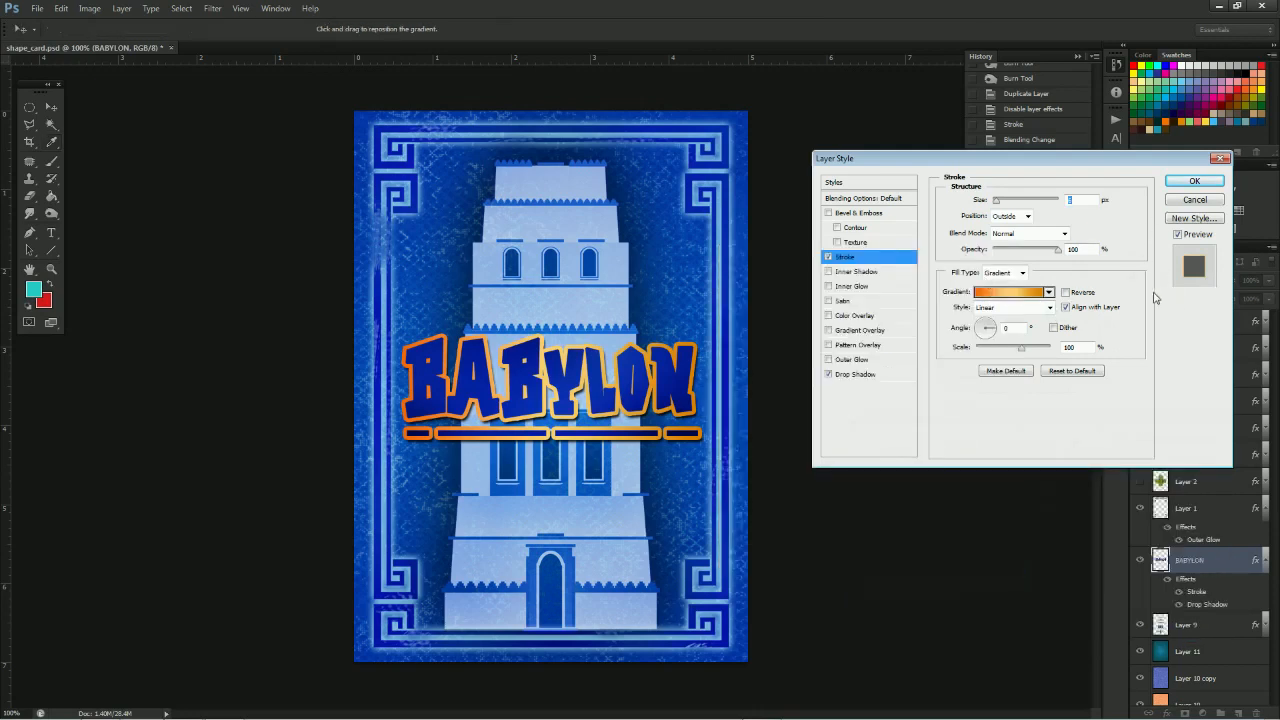
pyautogui.click(1194, 181)
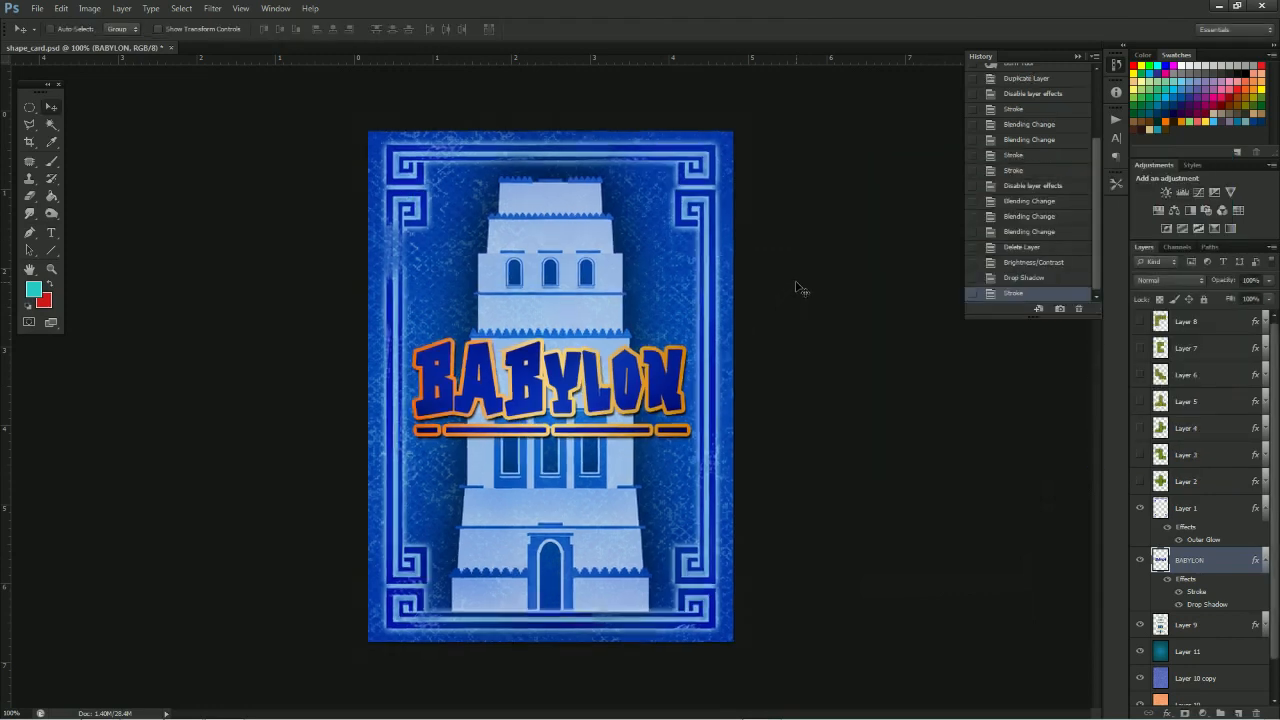
# Save the card design as a separate Photoshop file named card-back in the Assets folder
pyautogui.hotkey('ctrl', '-')
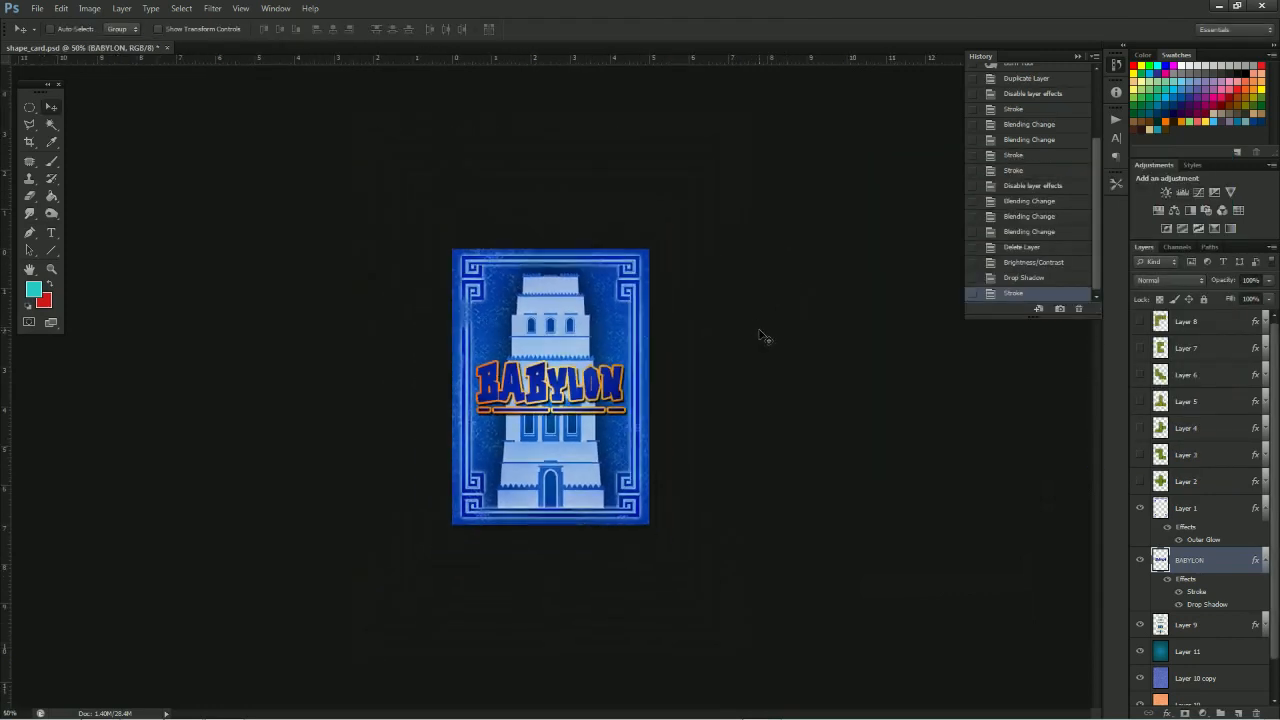
pyautogui.hotkey('ctrl', '+')
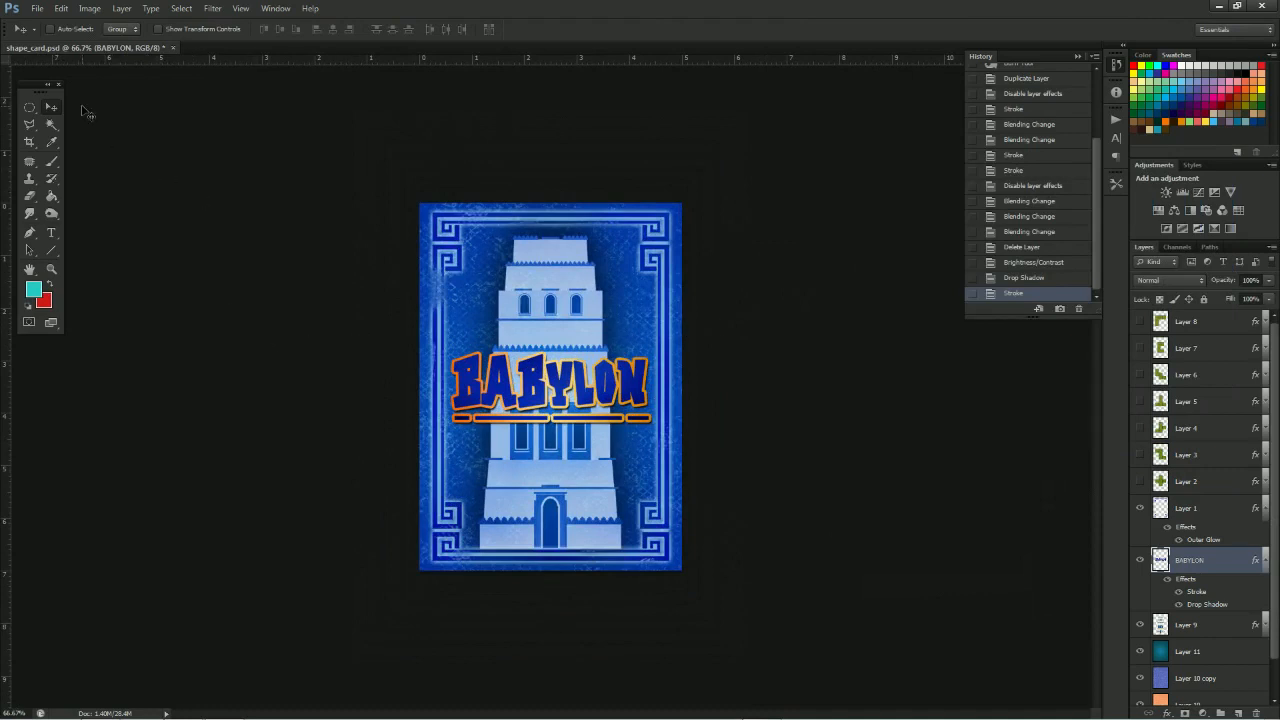
pyautogui.click(38, 12)
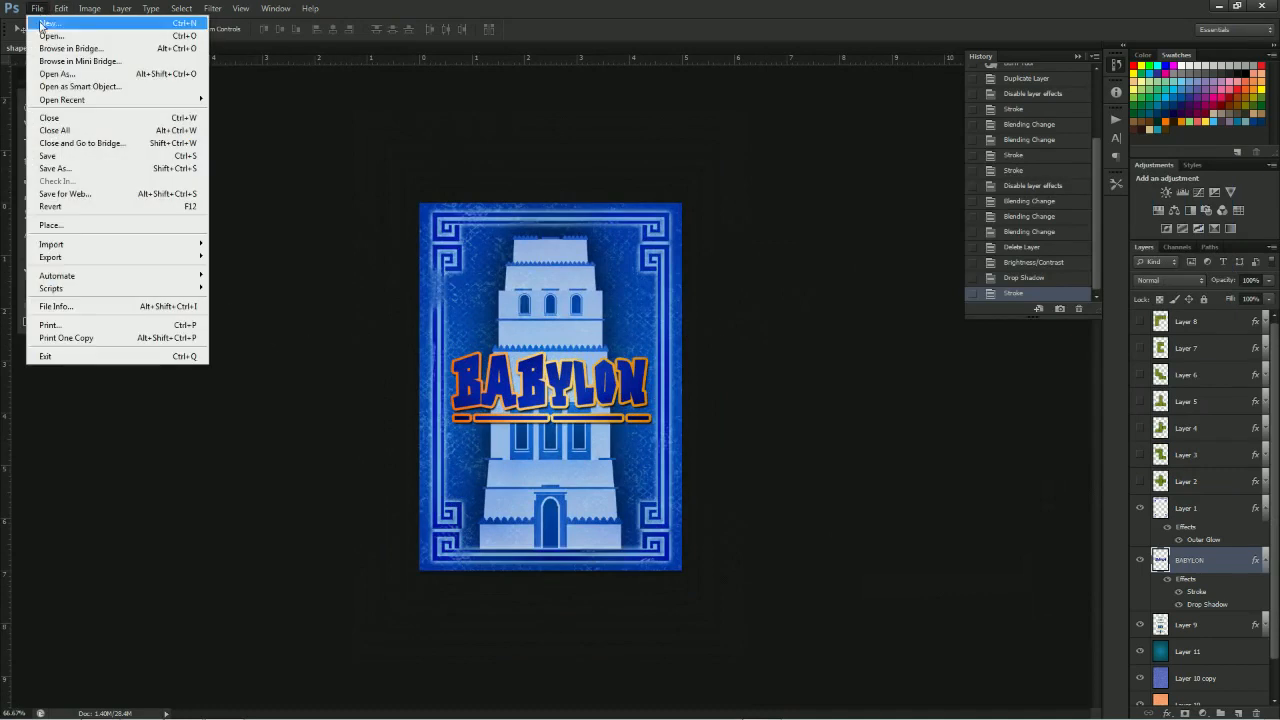
pyautogui.click(55, 168)
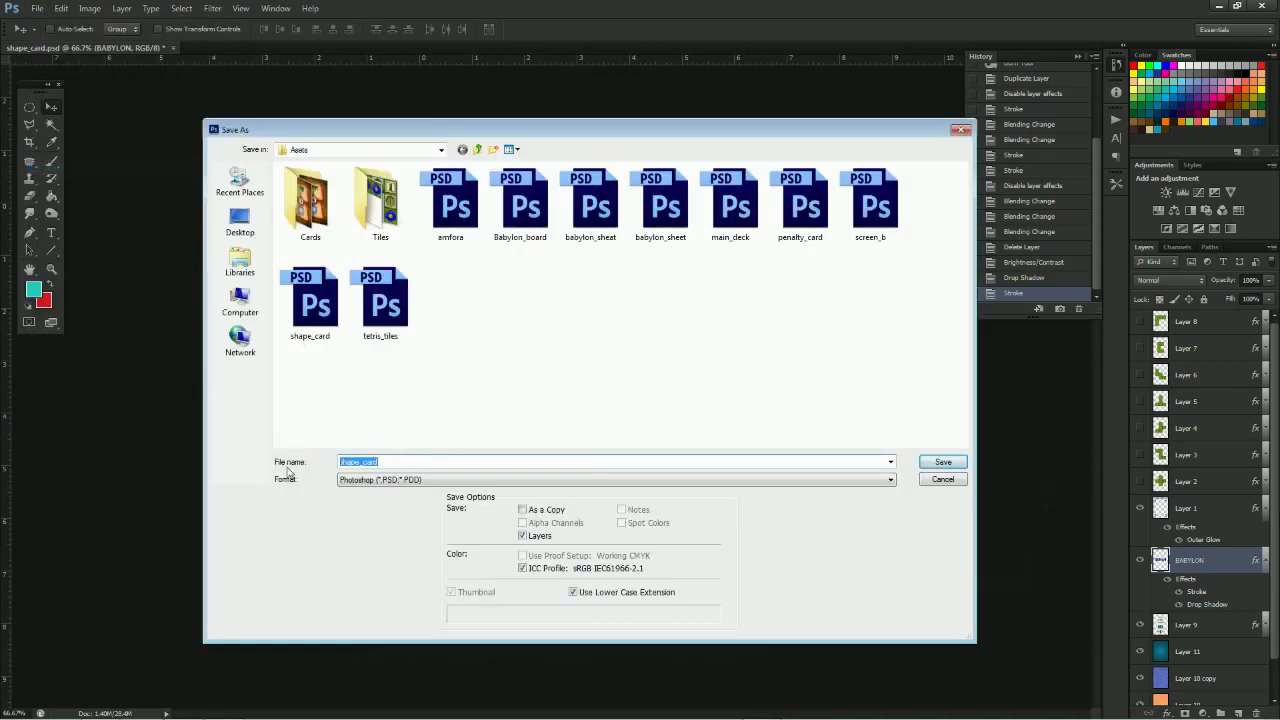
pyautogui.write('card-back')
pyautogui.click(941, 462)
pyautogui.click(705, 212)
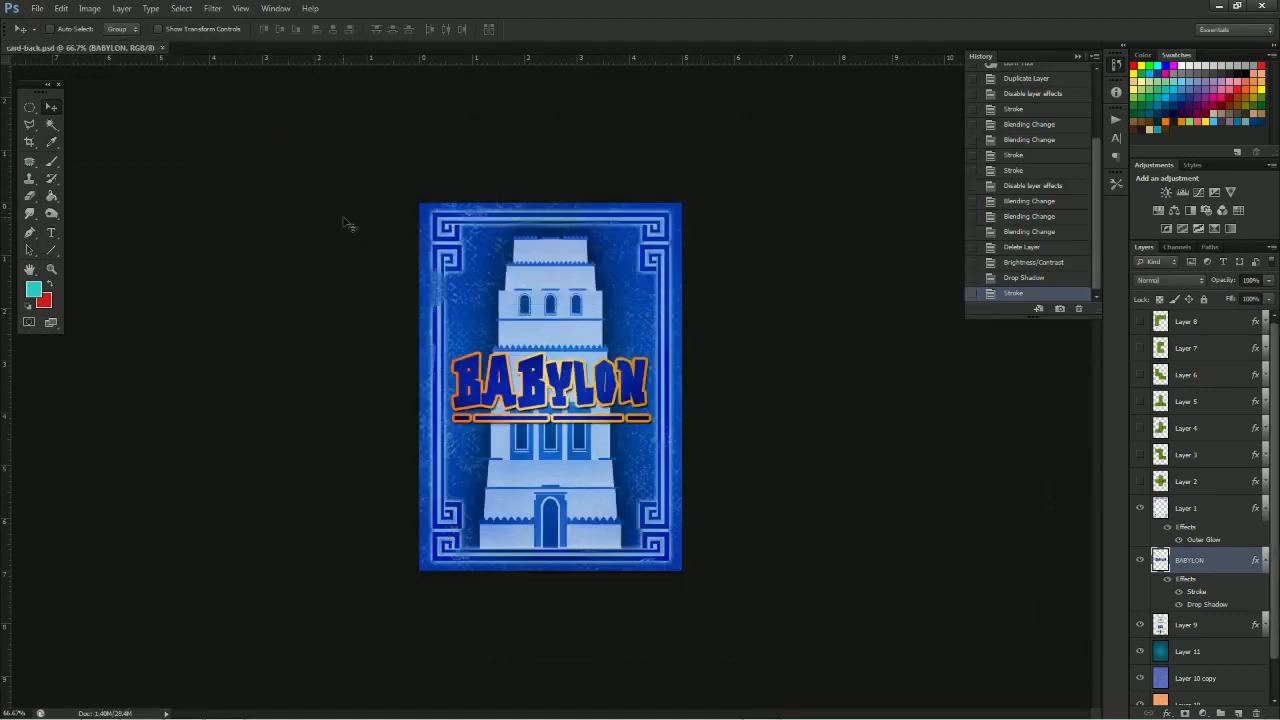
# Save a JPEG copy of the card back in the Cards folder under the name shape_back
pyautogui.click(40, 9)
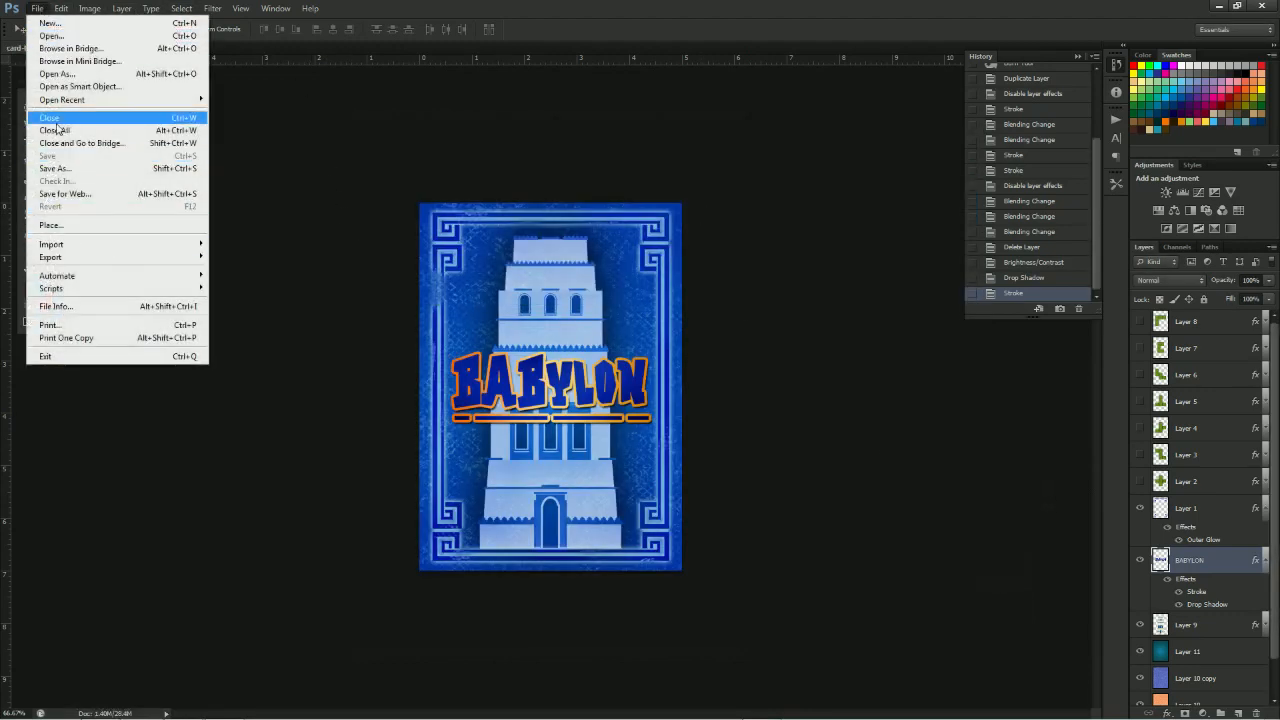
pyautogui.click(60, 163)
pyautogui.doubleClick(311, 201)
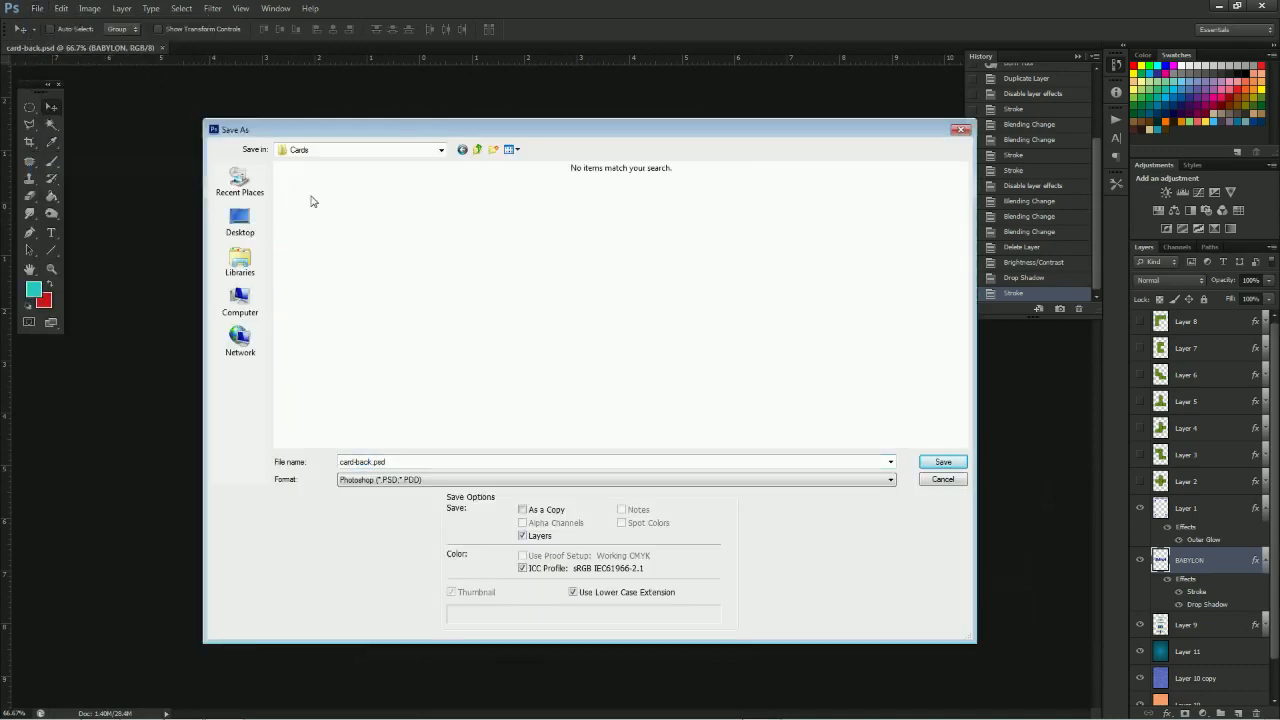
pyautogui.click(600, 479)
pyautogui.click(590, 541)
pyautogui.click(404, 461)
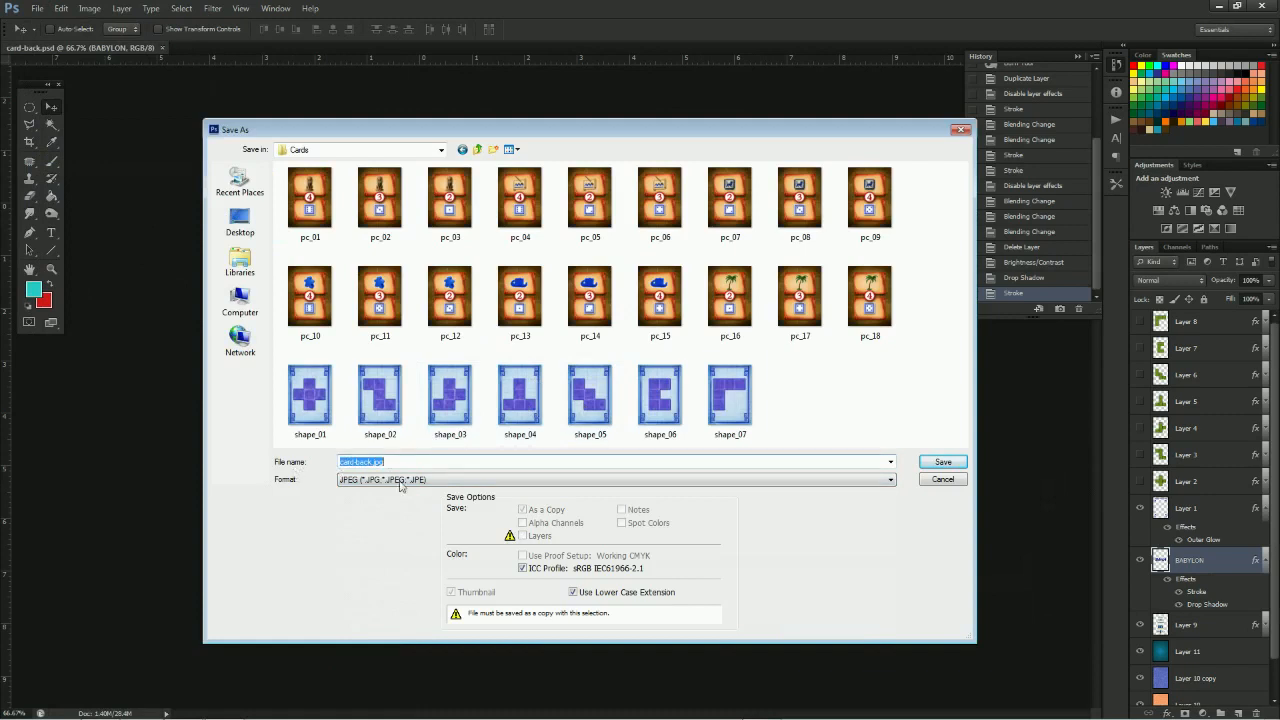
pyautogui.write('shape')
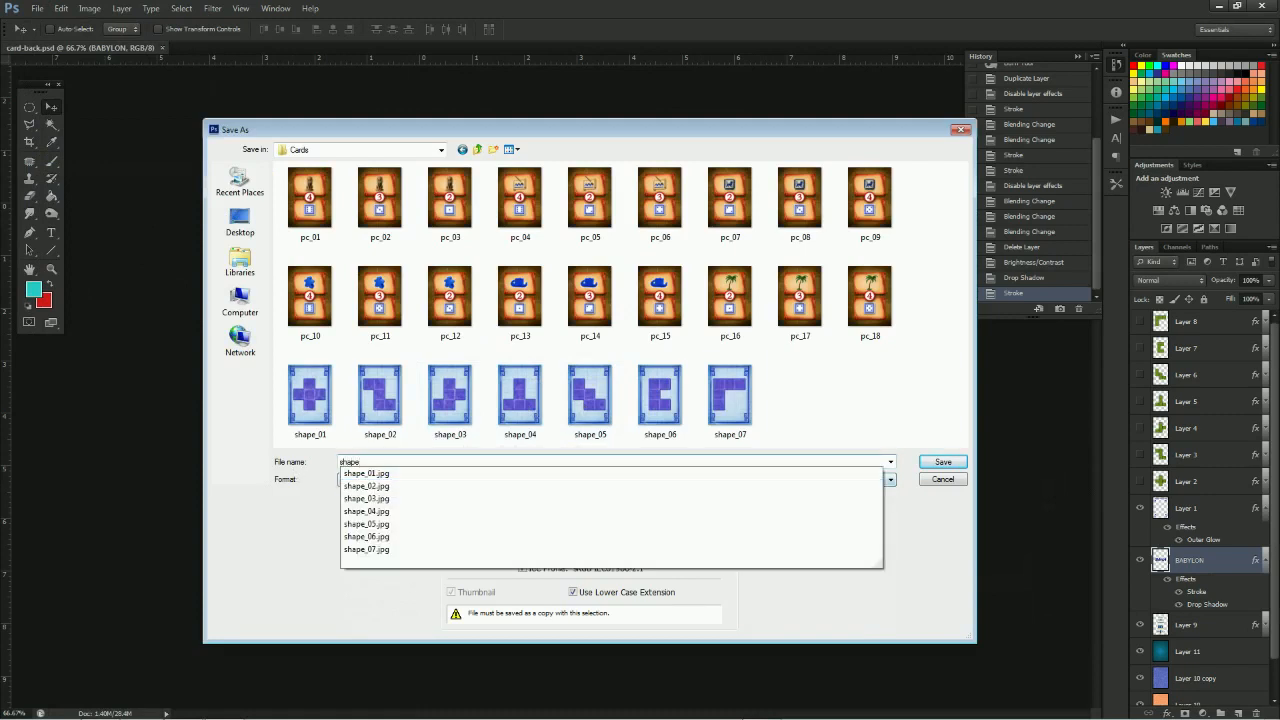
pyautogui.write('_back')
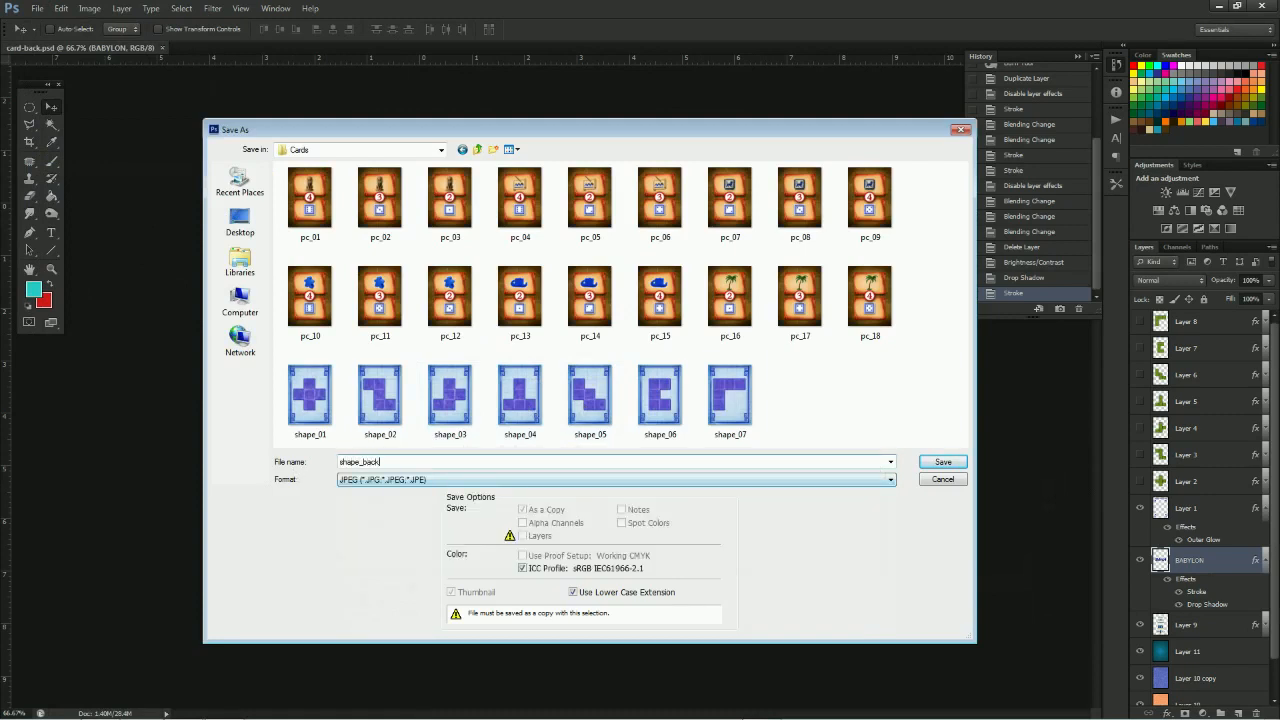
pyautogui.click(944, 463)
pyautogui.press('Return')
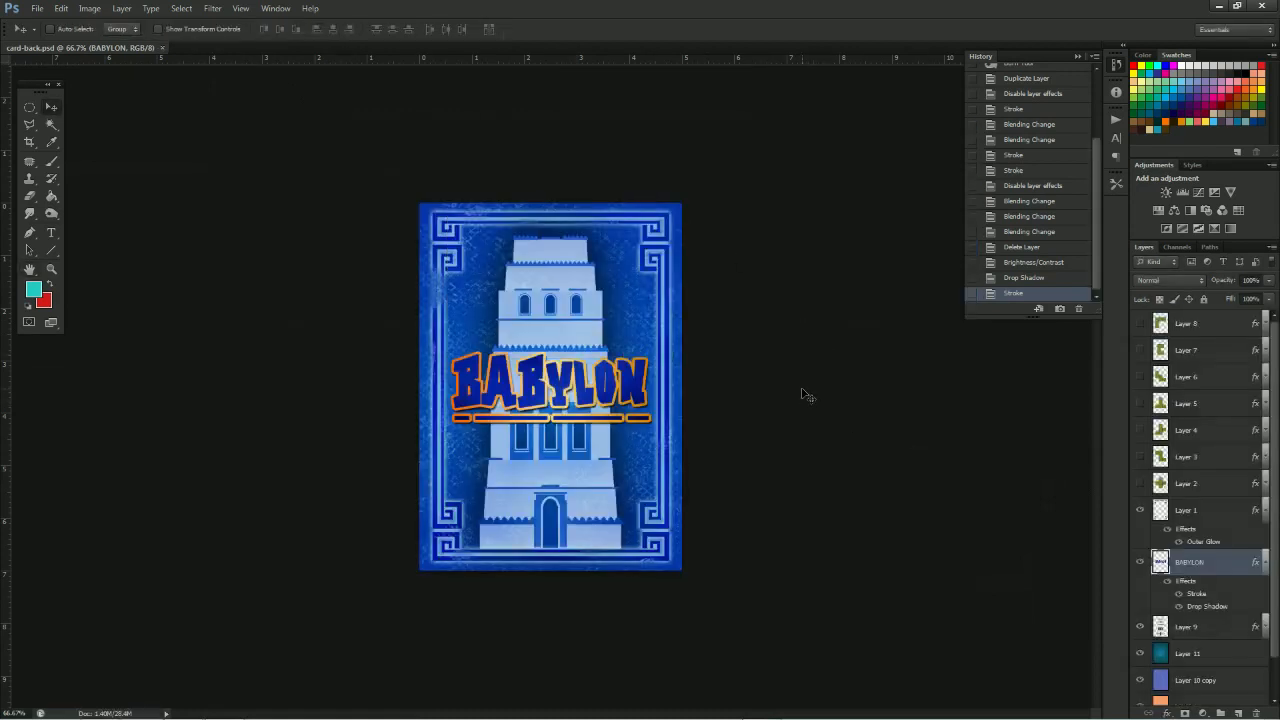
# Hide Layer 10 copy to expose the orange background, and collapse the effects lists of the BABYLON layer and Layer 1
pyautogui.click(1266, 562)
pyautogui.click(1140, 643)
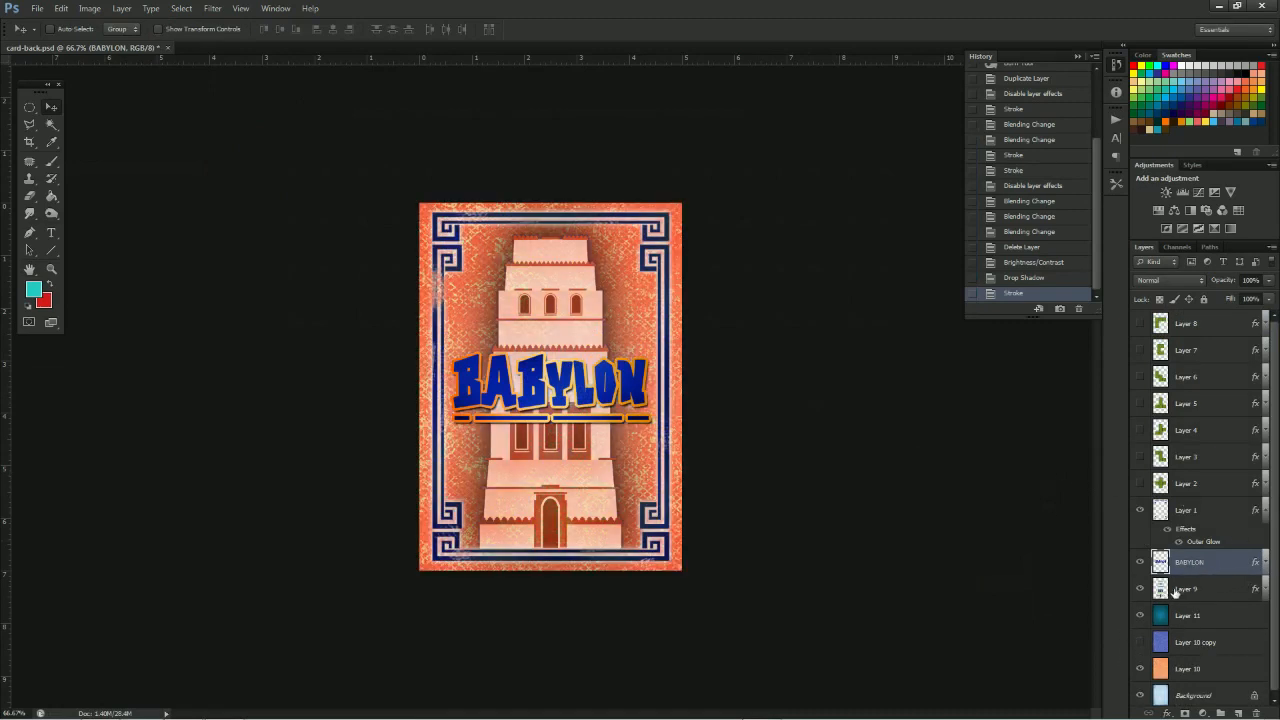
pyautogui.click(1266, 511)
# Recolor the Layer 1 frame from blue to dark red using Hue/Saturation with hue +140, saturation +15 and lightness about -23
pyautogui.click(1216, 512)
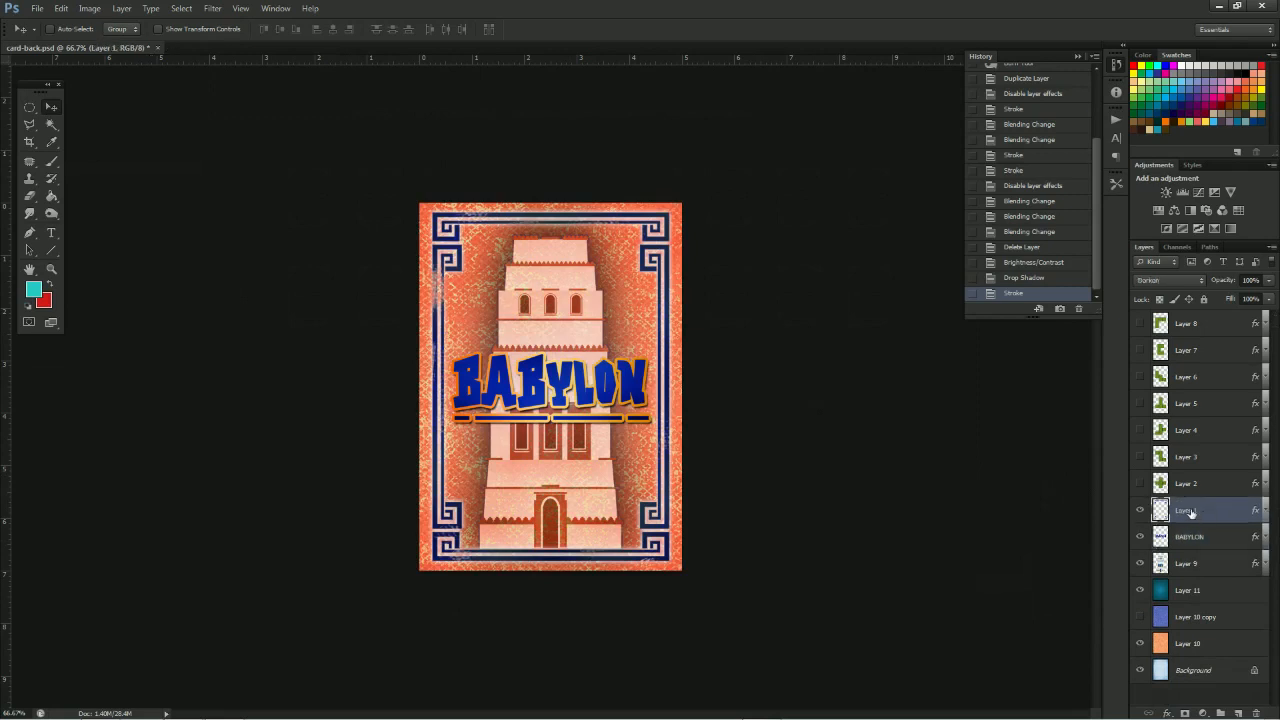
pyautogui.click(89, 8)
pyautogui.moveTo(97, 43)
pyautogui.click(271, 111)
pyautogui.moveTo(794, 451)
pyautogui.mouseDown()
pyautogui.moveTo(829, 458)
pyautogui.moveTo(731, 453)
pyautogui.moveTo(815, 457)
pyautogui.mouseUp()
pyautogui.moveTo(840, 455)
pyautogui.mouseDown()
pyautogui.moveTo(873, 451)
pyautogui.moveTo(852, 449)
pyautogui.mouseUp()
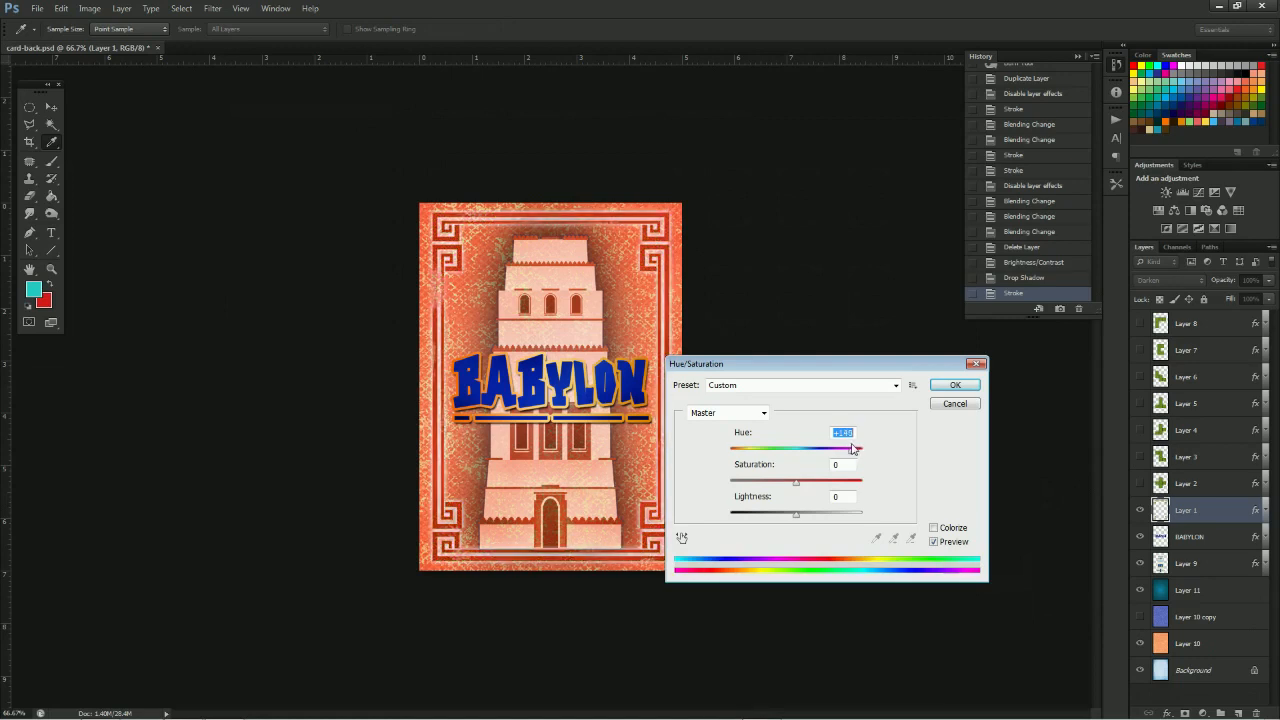
pyautogui.moveTo(800, 486); pyautogui.dragTo(781, 514)
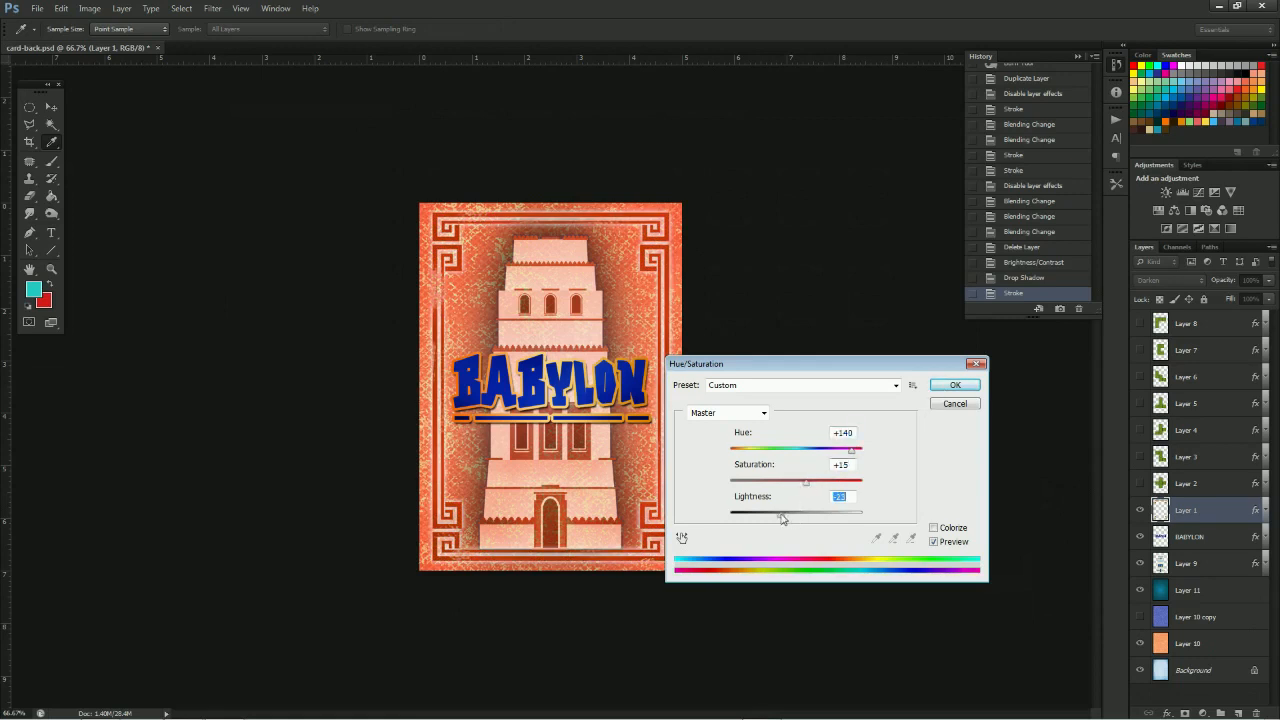
pyautogui.click(955, 386)
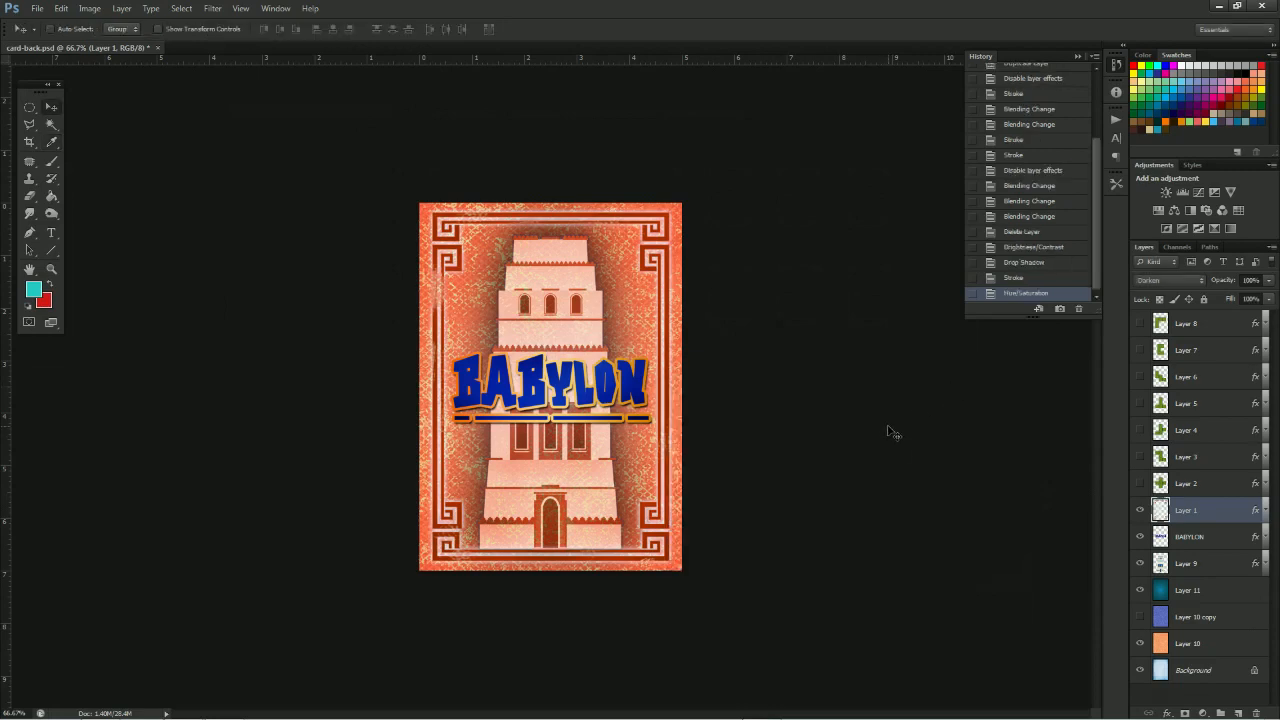
# Shift the Layer 10 background toward a muted red using Hue/Saturation with hue -11, saturation -26 and slightly lower lightness
pyautogui.click(1193, 633)
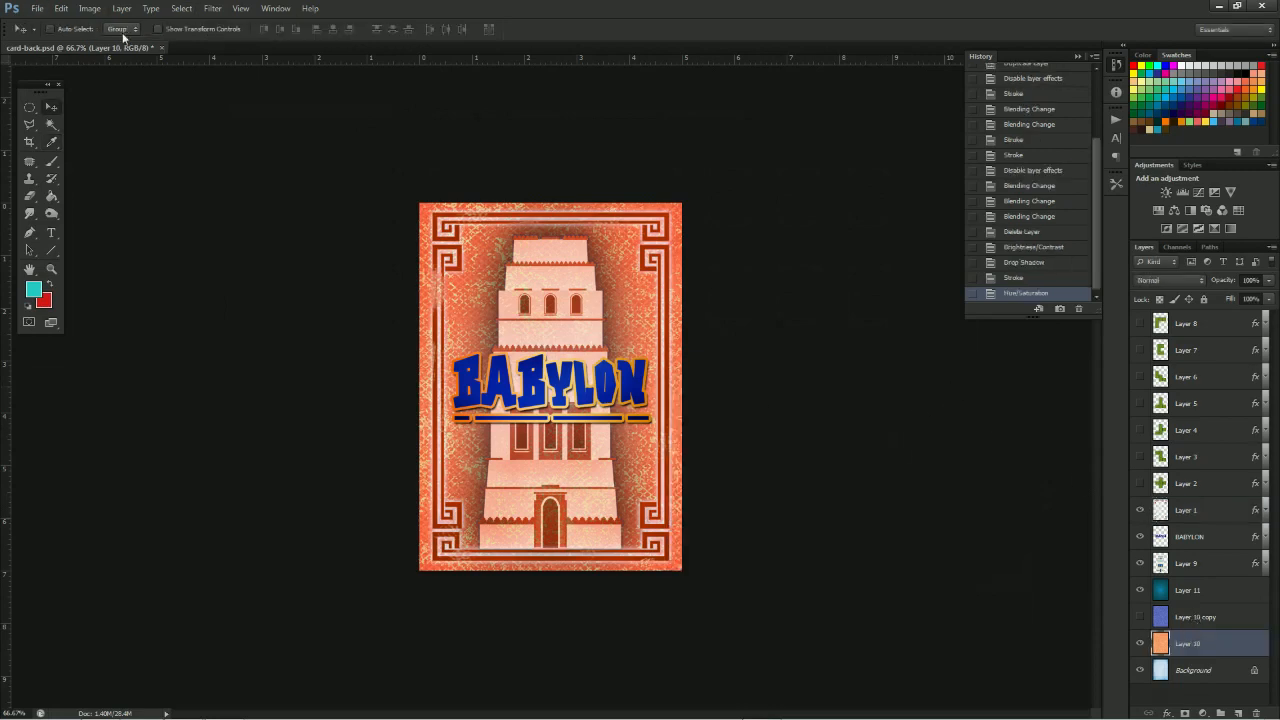
pyautogui.click(82, 10)
pyautogui.moveTo(114, 42)
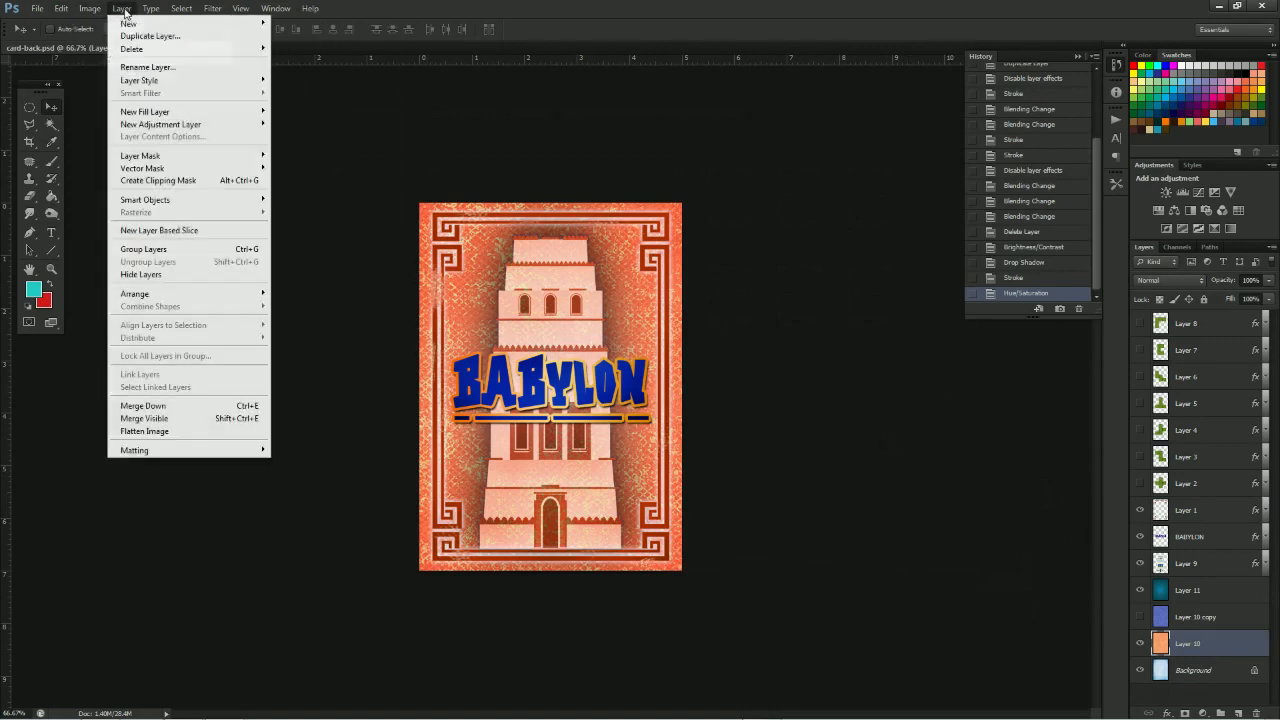
pyautogui.moveTo(131, 12)
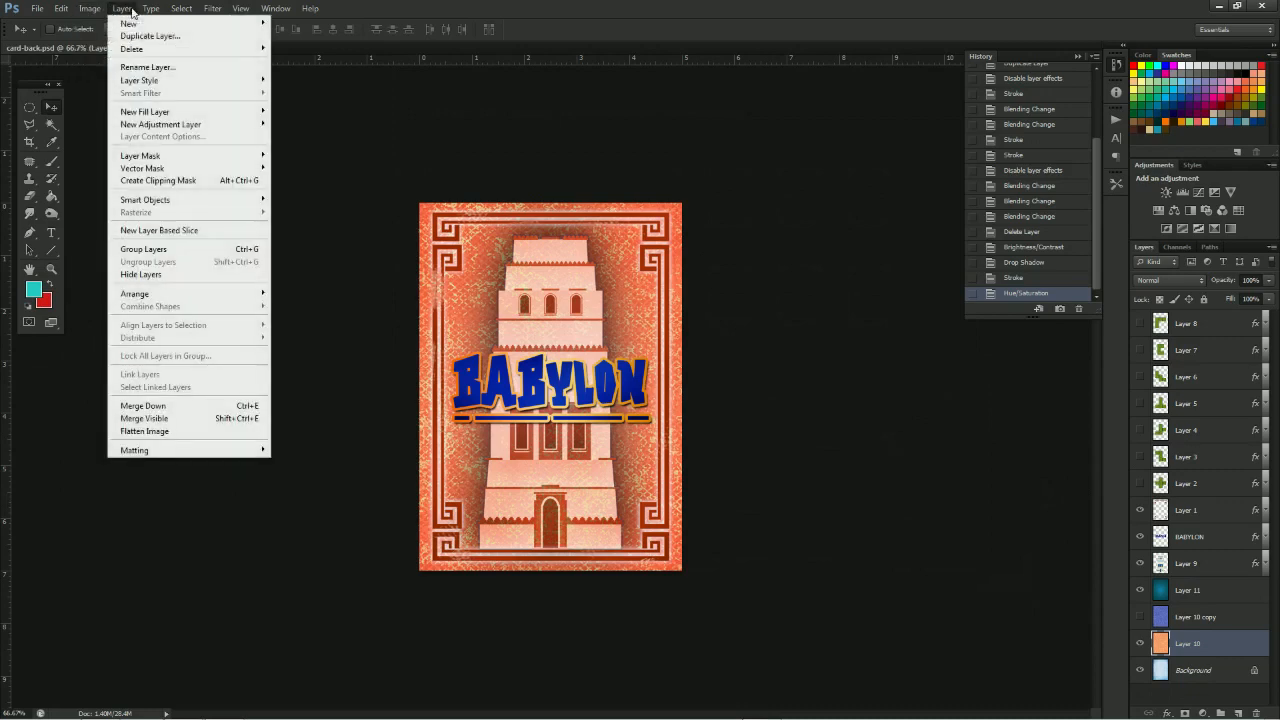
pyautogui.moveTo(216, 11)
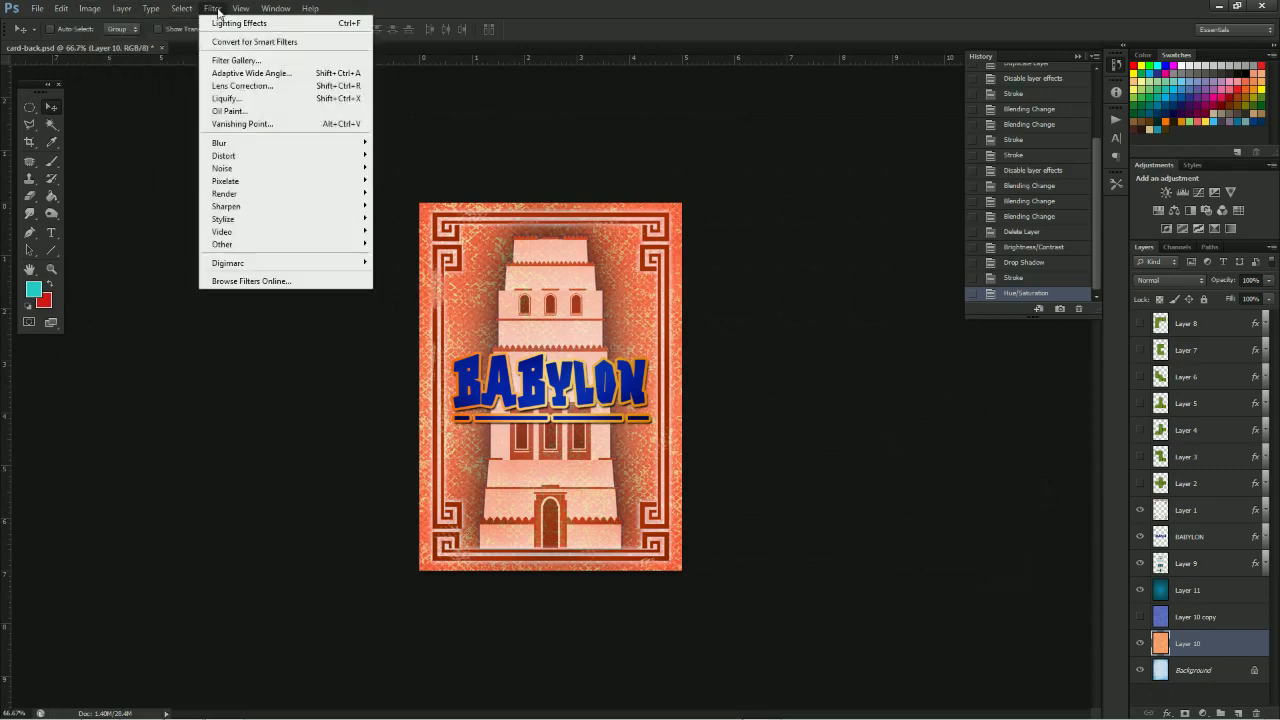
pyautogui.moveTo(90, 9)
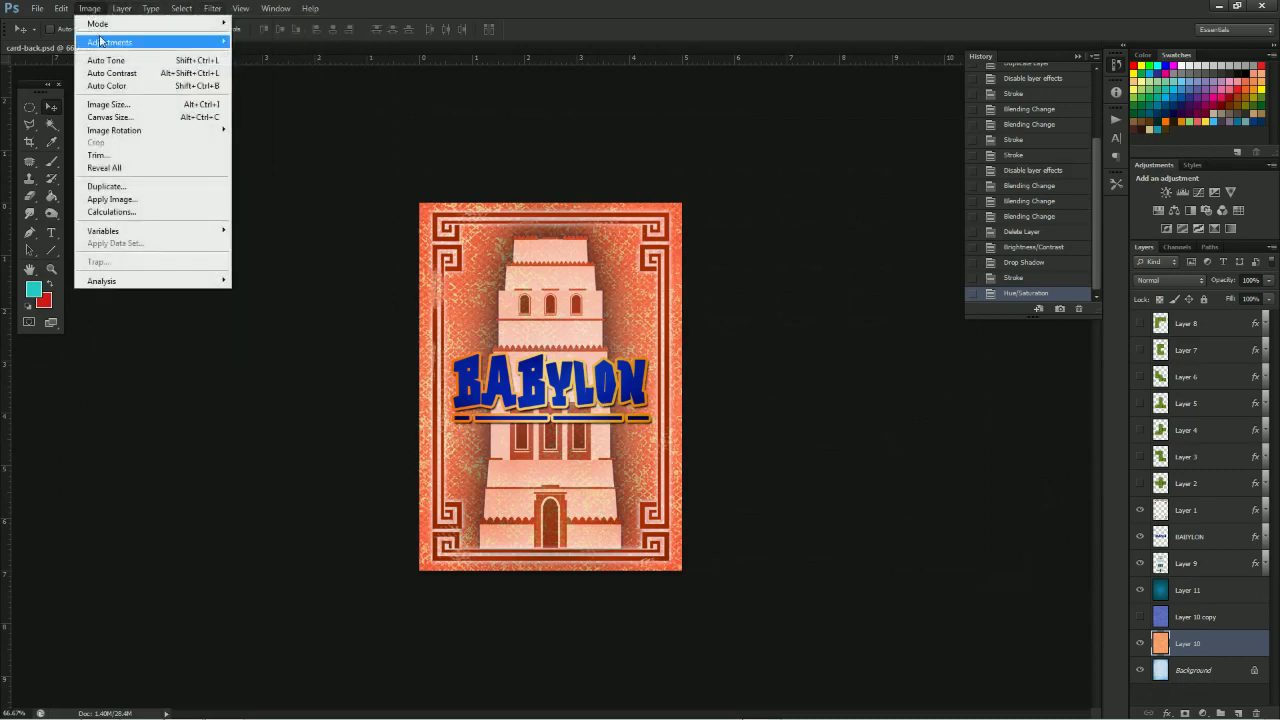
pyautogui.moveTo(200, 42)
pyautogui.click(283, 111)
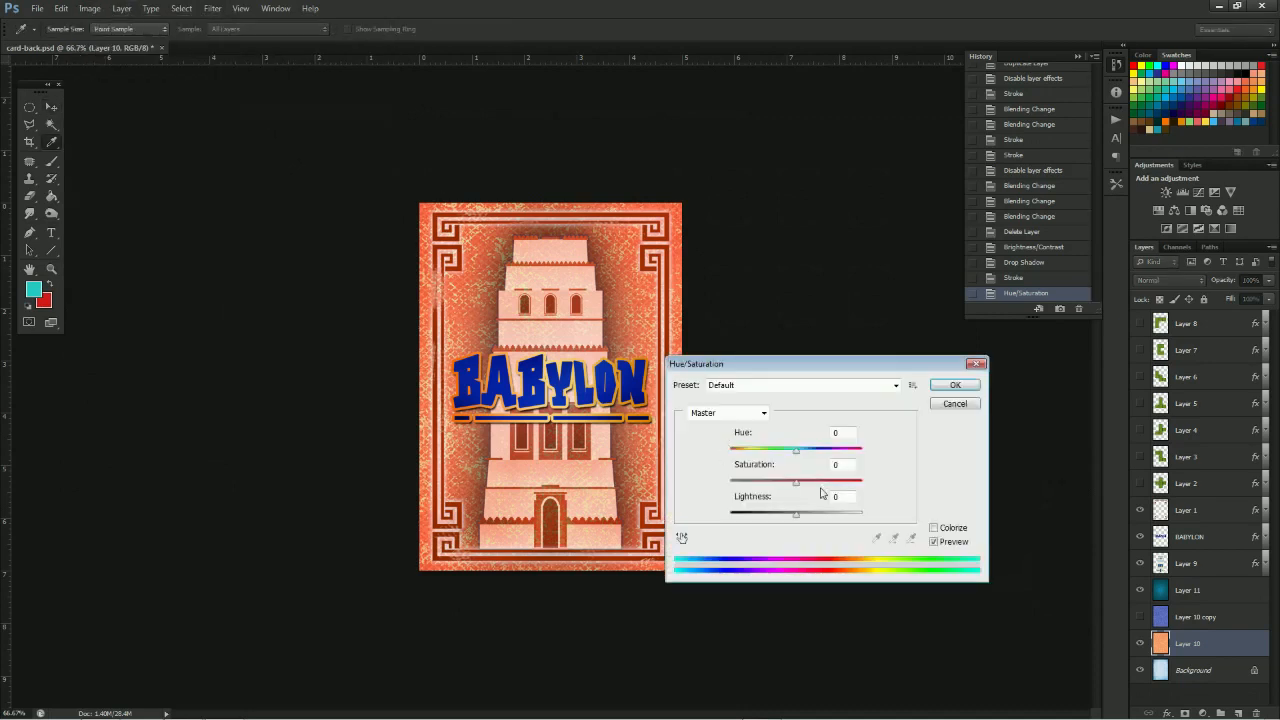
pyautogui.moveTo(795, 450); pyautogui.dragTo(795, 515)
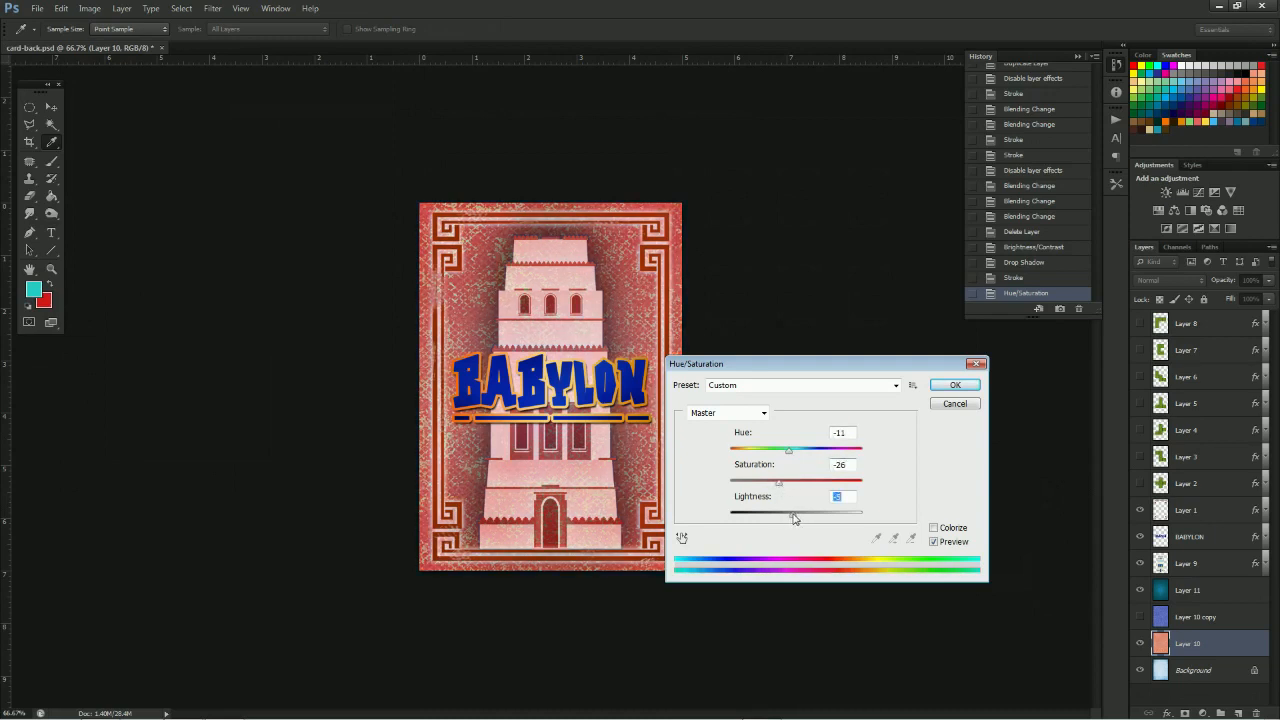
pyautogui.click(953, 386)
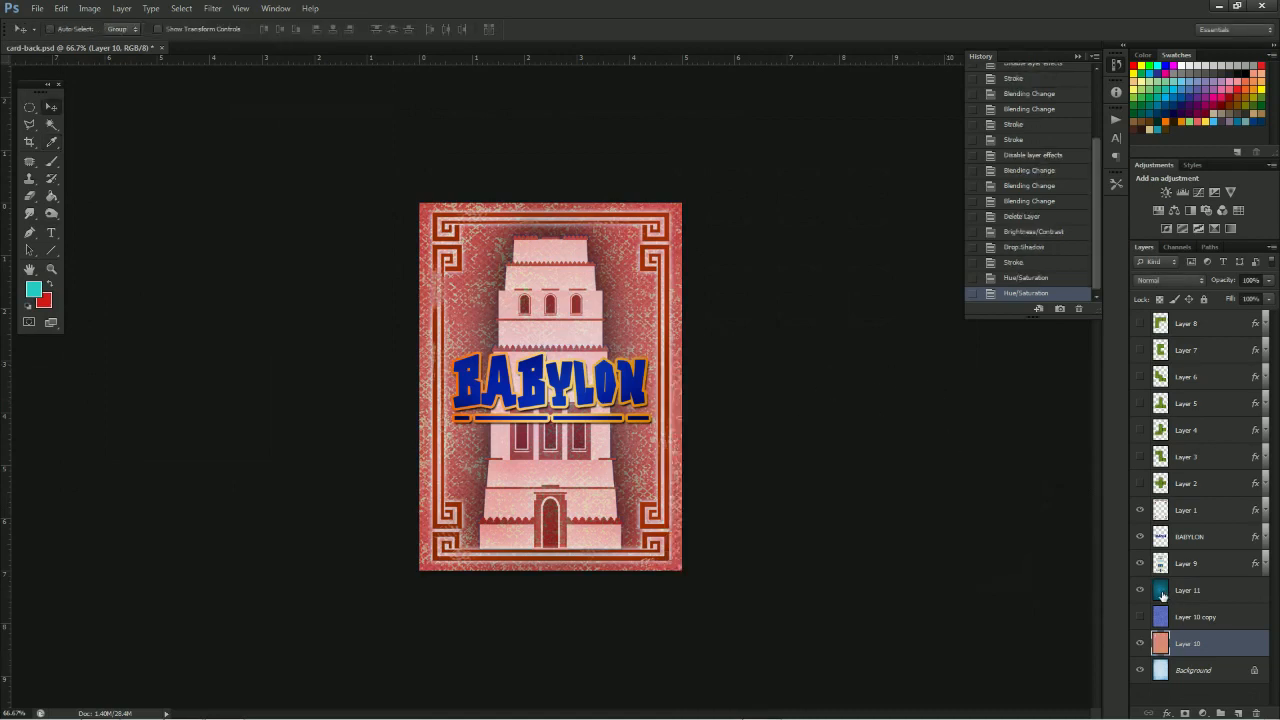
pyautogui.click(1207, 546)
pyautogui.click(90, 8)
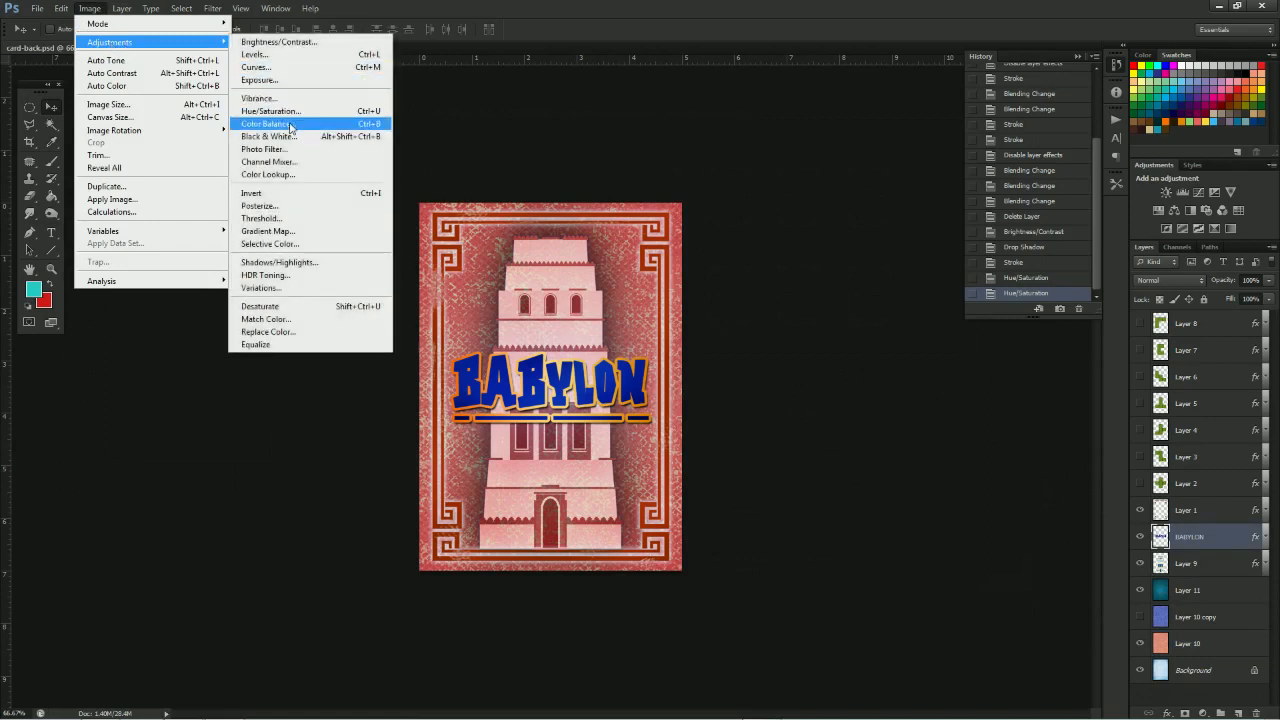
pyautogui.click(268, 98)
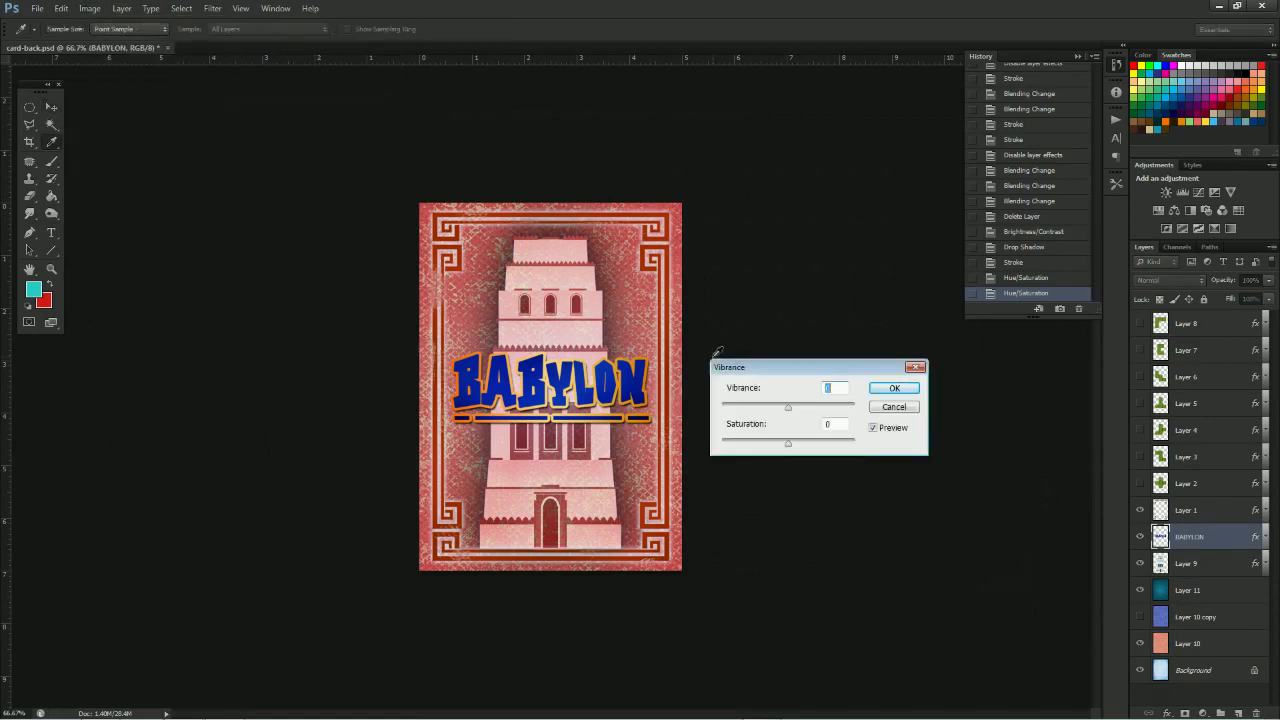
pyautogui.click(894, 406)
# Try to recolor the BABYLON title lettering from blue to deep red with a Hue/Saturation hue shift
pyautogui.click(90, 8)
pyautogui.moveTo(110, 42)
pyautogui.click(300, 124)
pyautogui.moveTo(797, 450); pyautogui.dragTo(847, 464)
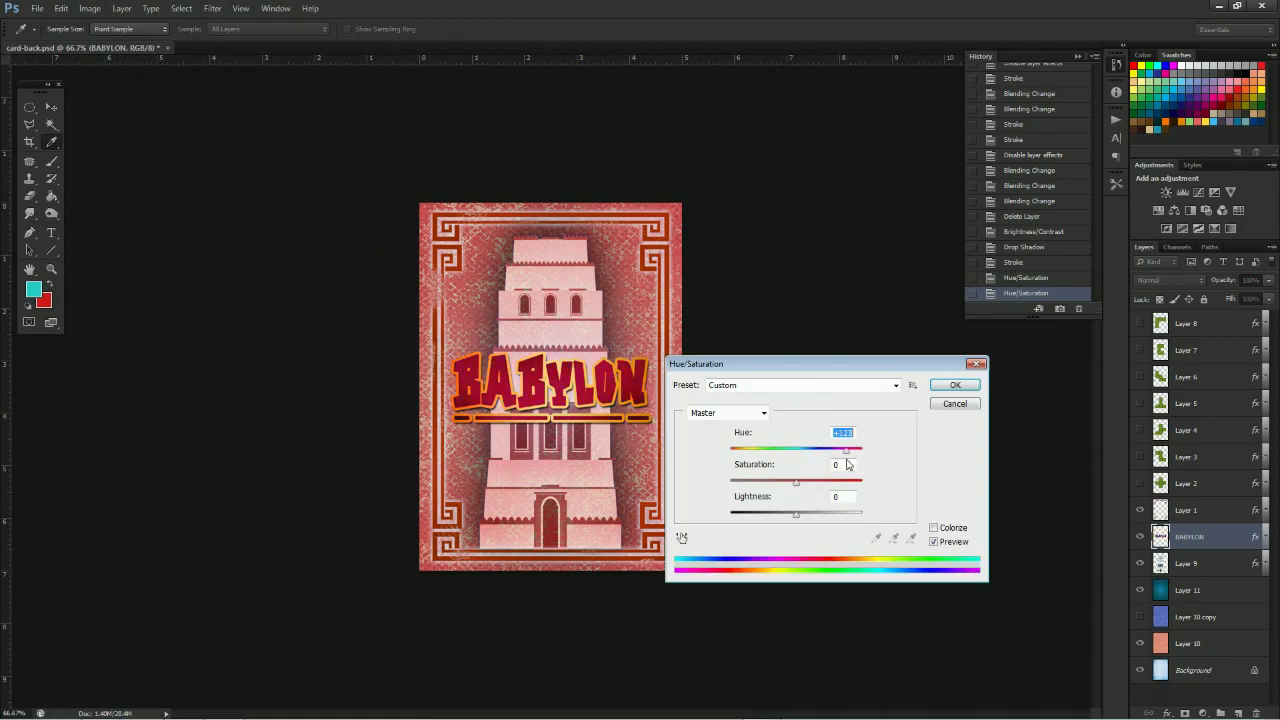
pyautogui.click(953, 386)
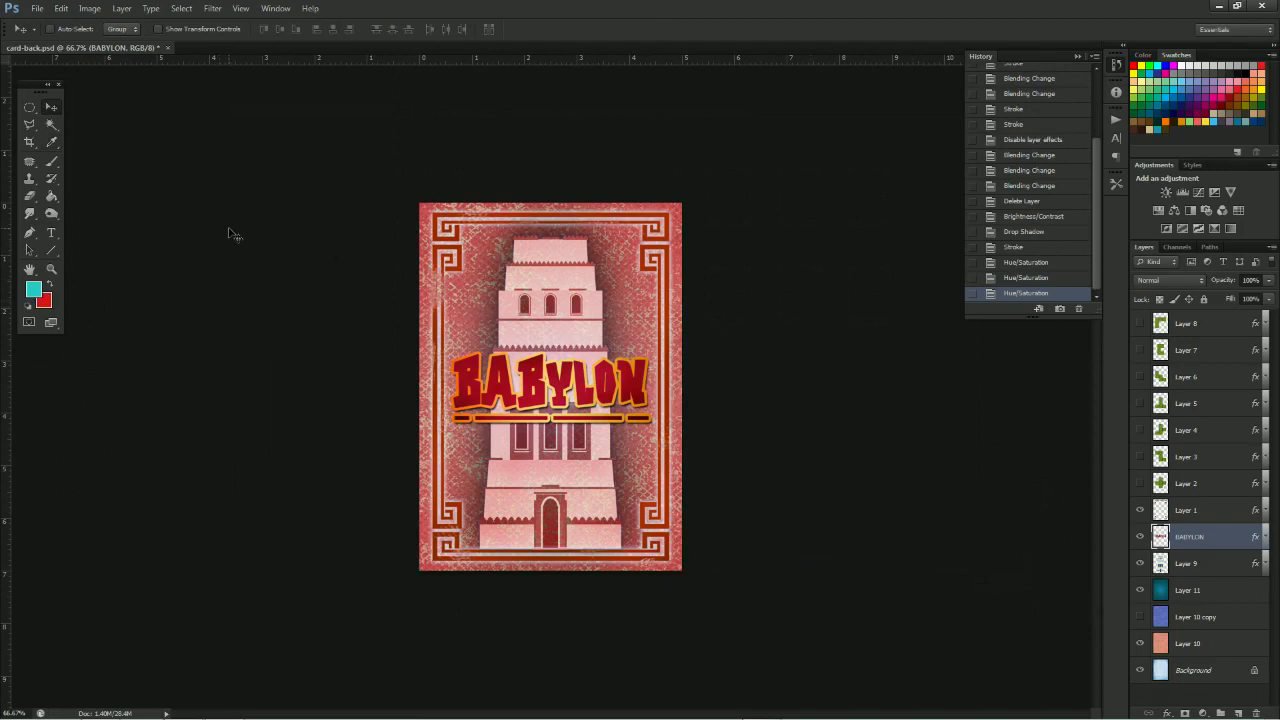
# Try to warm the red BABYLON lettering with Color Balance, adjusting the midtones, highlights and shadows
pyautogui.click(89, 8)
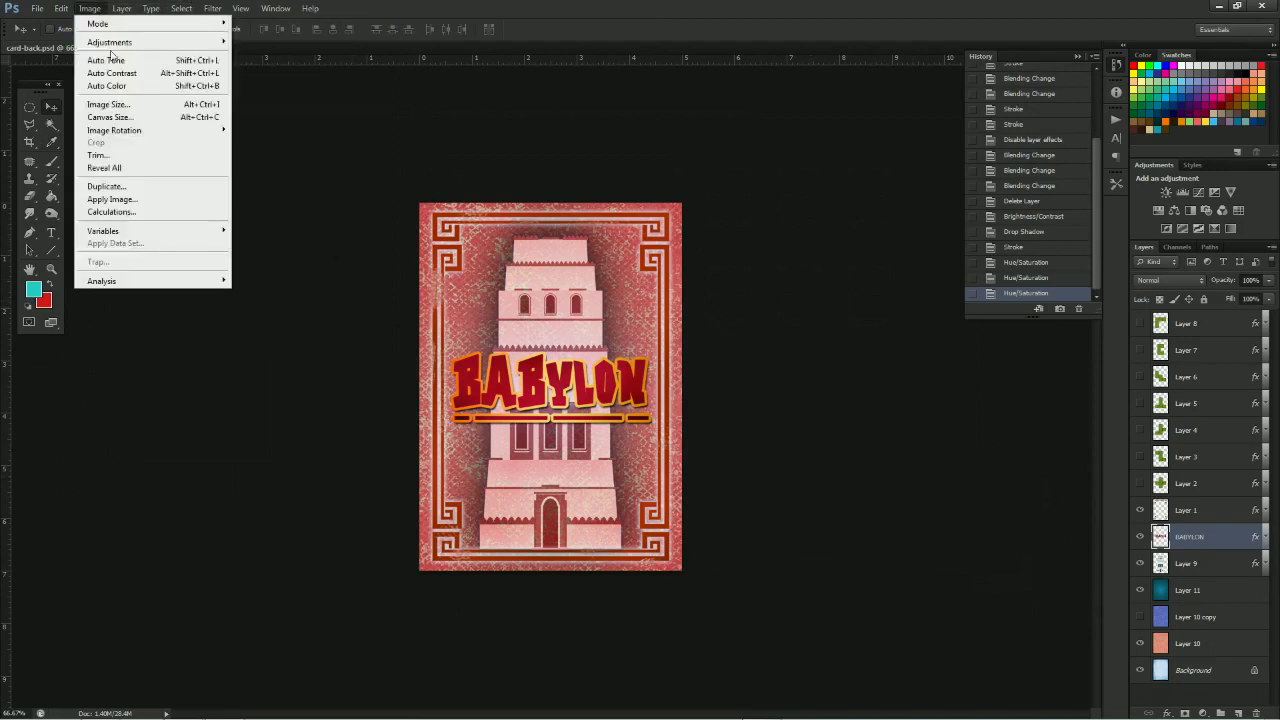
pyautogui.click(300, 124)
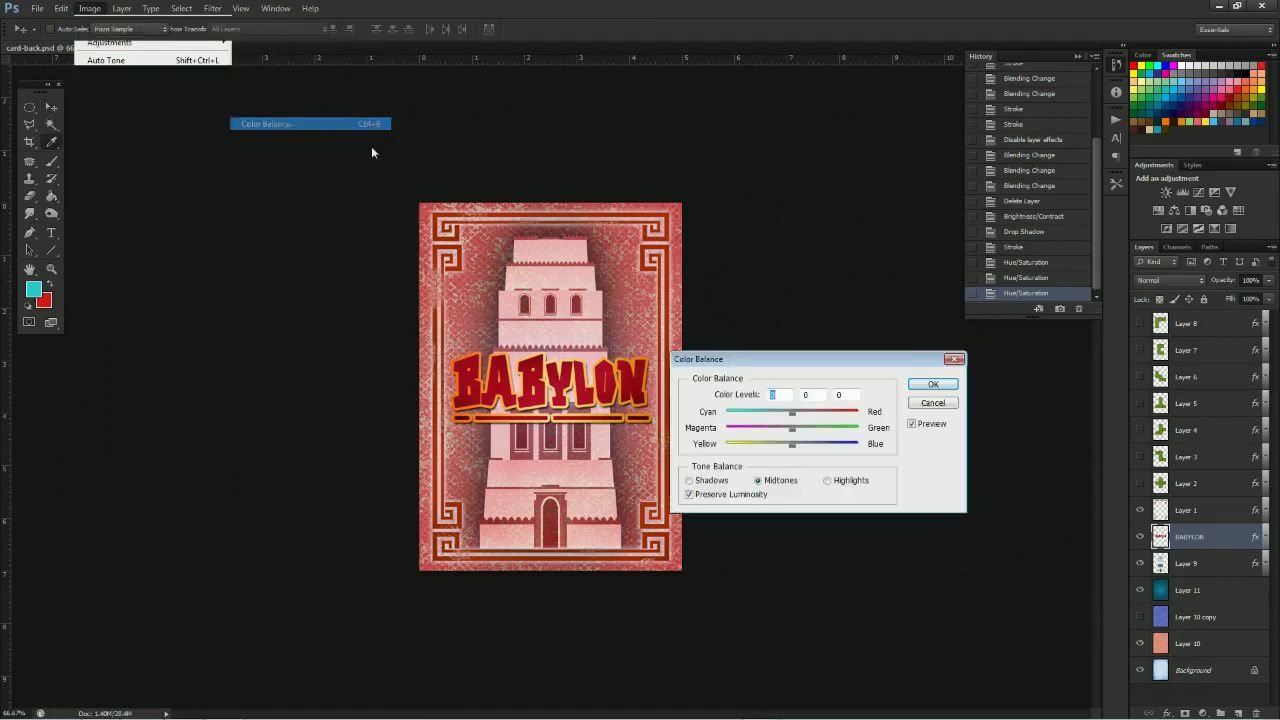
pyautogui.moveTo(792, 413); pyautogui.dragTo(782, 446)
pyautogui.click(827, 480)
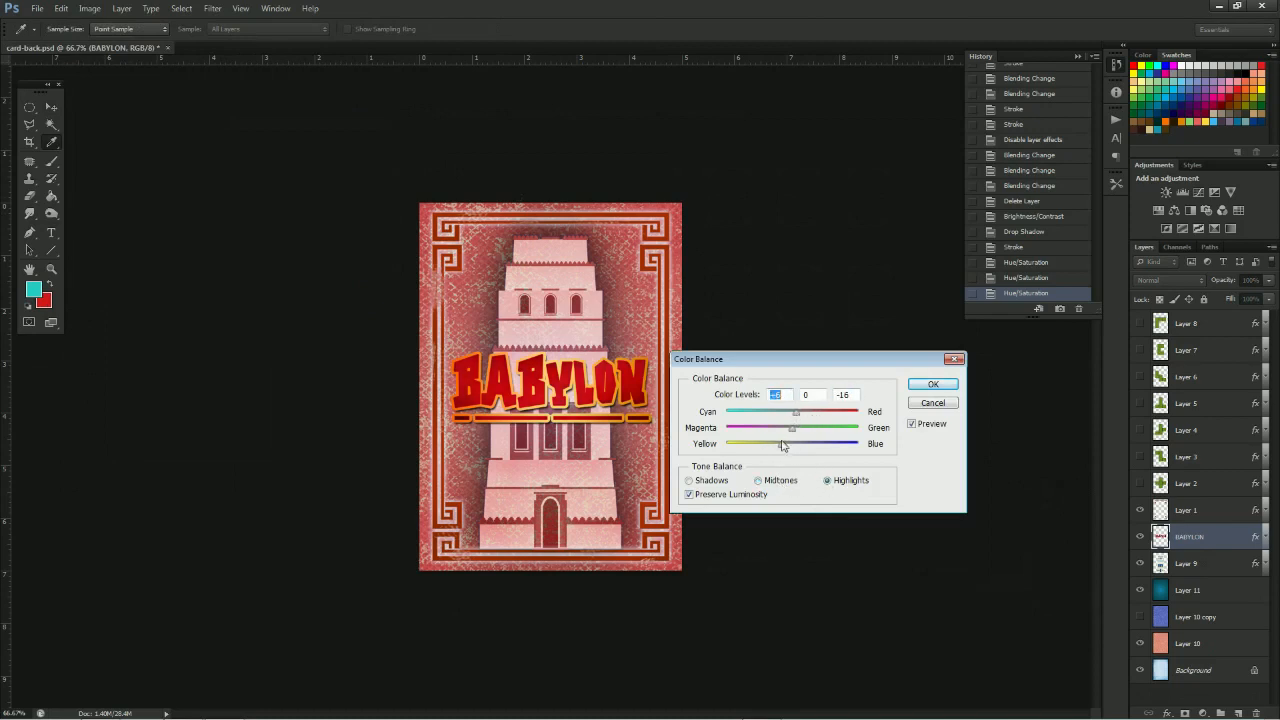
pyautogui.click(711, 482)
pyautogui.moveTo(792, 445); pyautogui.dragTo(738, 429)
pyautogui.click(829, 481)
pyautogui.click(771, 479)
pyautogui.moveTo(819, 412); pyautogui.dragTo(766, 416)
pyautogui.click(932, 385)
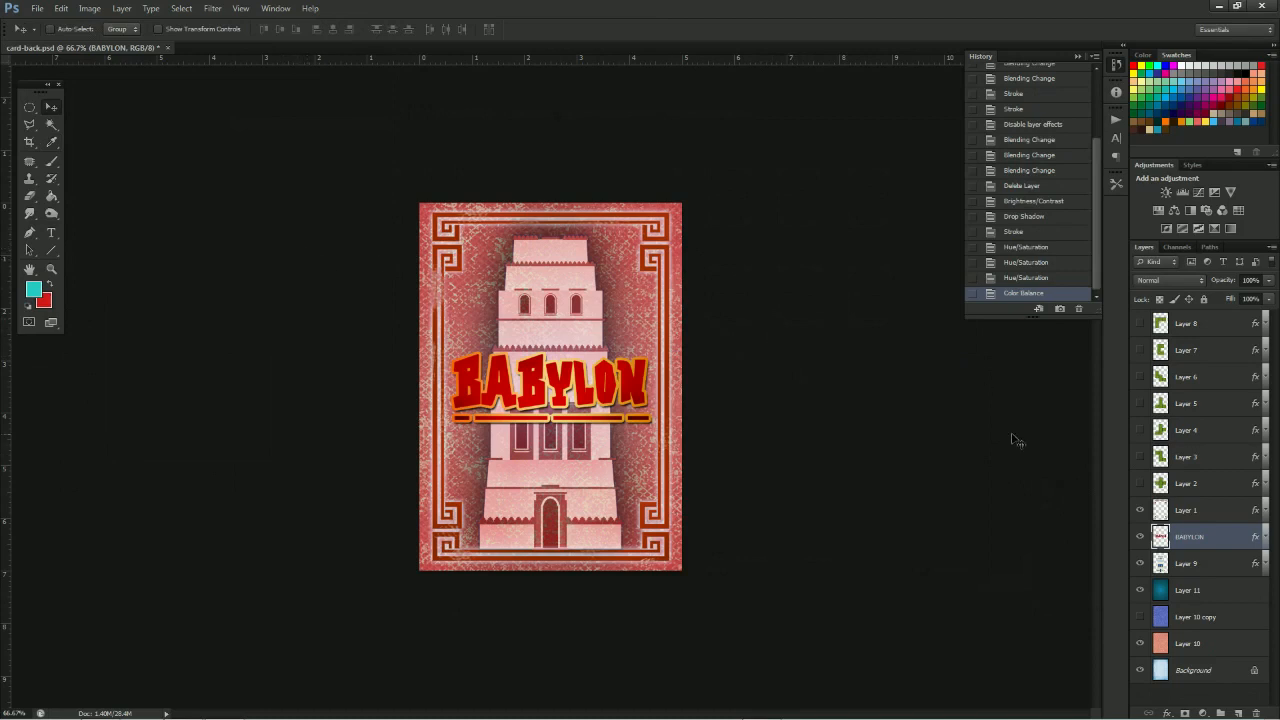
# Revert the BABYLON layer's Color Balance and Hue/Saturation edits in the history, keeping the Layer 10 background recolor
pyautogui.click(1022, 247)
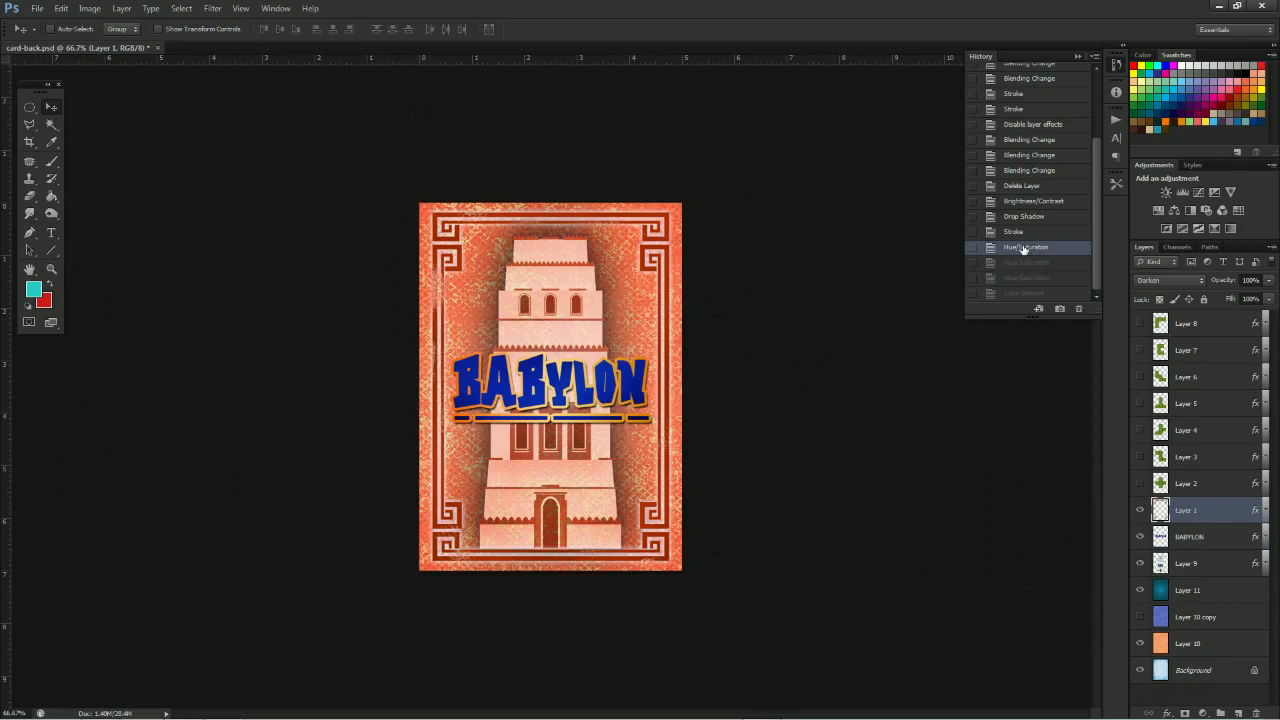
pyautogui.click(1020, 262)
pyautogui.click(1018, 278)
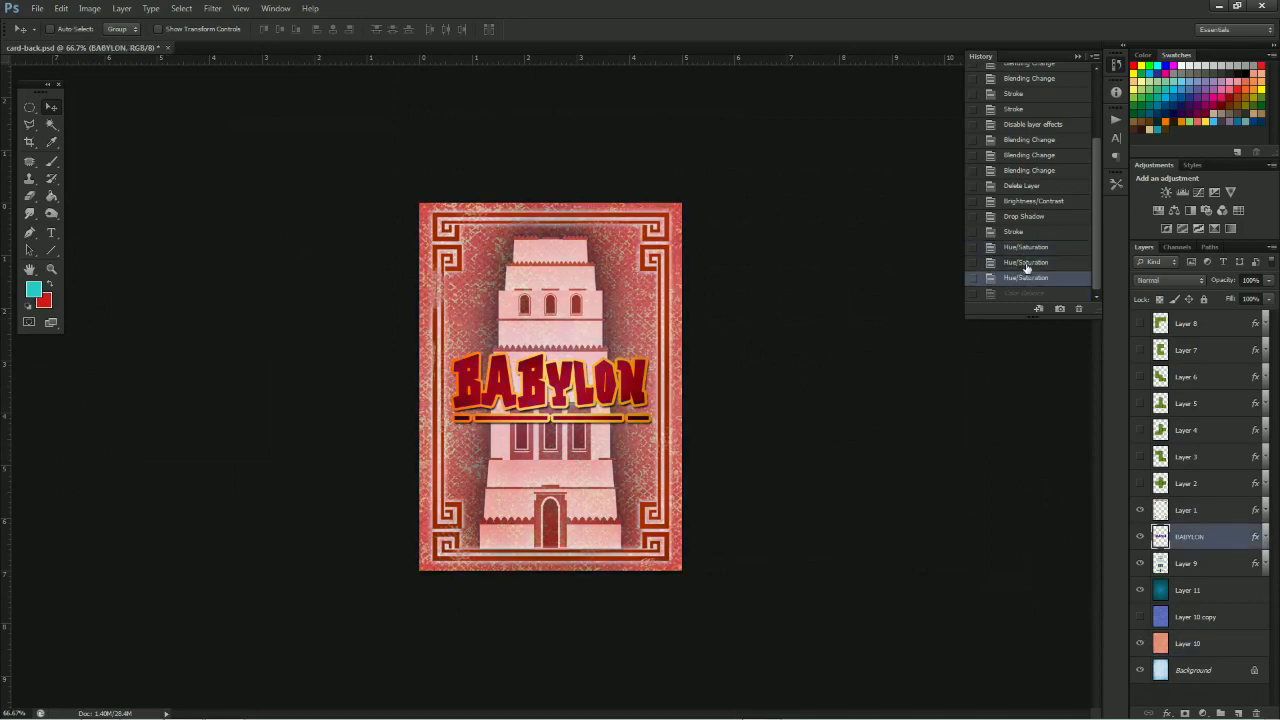
pyautogui.click(1026, 265)
pyautogui.click(1026, 278)
pyautogui.click(1030, 263)
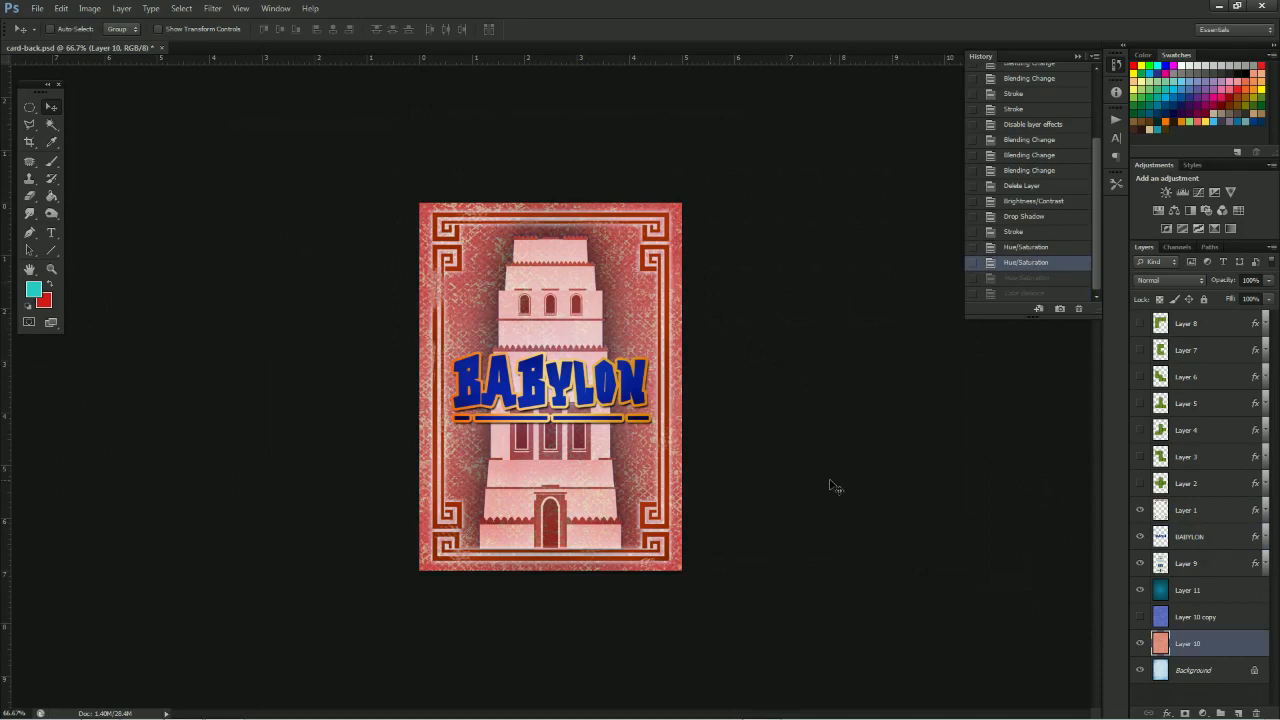
# Shift the hue of the Layer 9 tower artwork by about +80 with Hue/Saturation
pyautogui.click(1200, 563)
pyautogui.click(90, 8)
pyautogui.moveTo(108, 43)
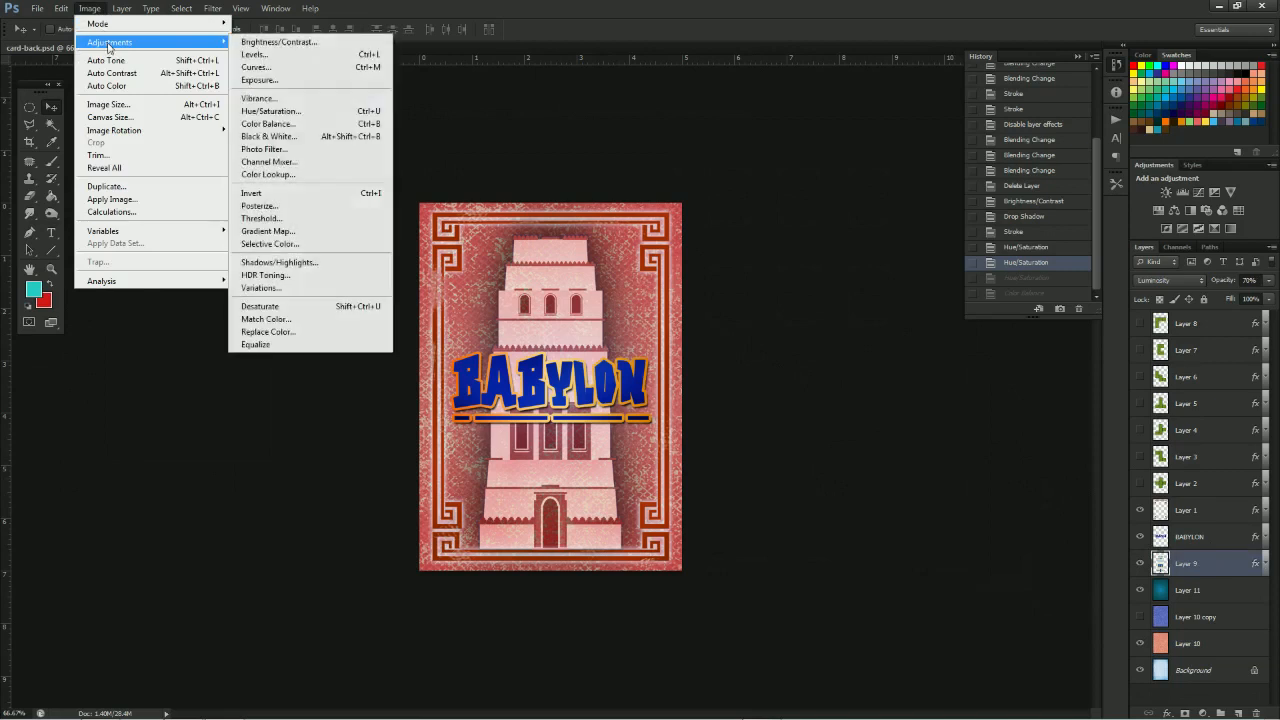
pyautogui.click(286, 110)
pyautogui.moveTo(796, 452); pyautogui.dragTo(828, 456)
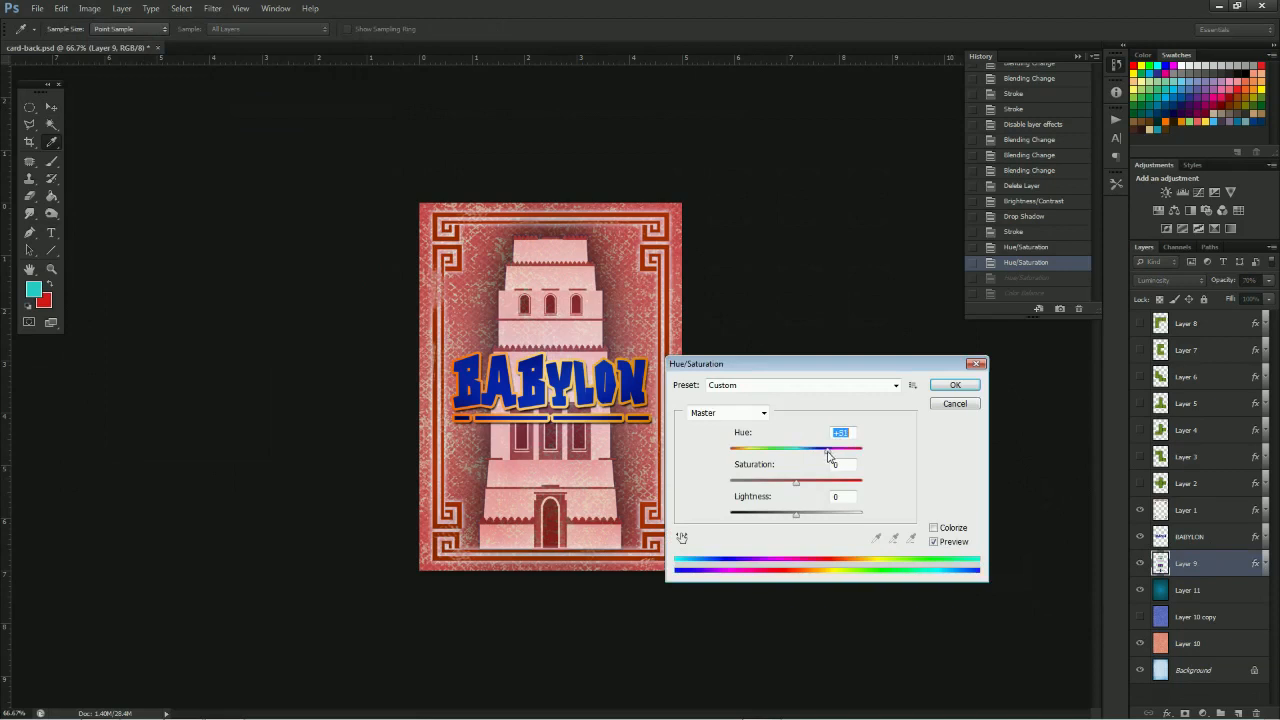
# Apply the hue shift to Layer 9 and set up saving the card back as a JPEG in the Cards folder
pyautogui.click(940, 386)
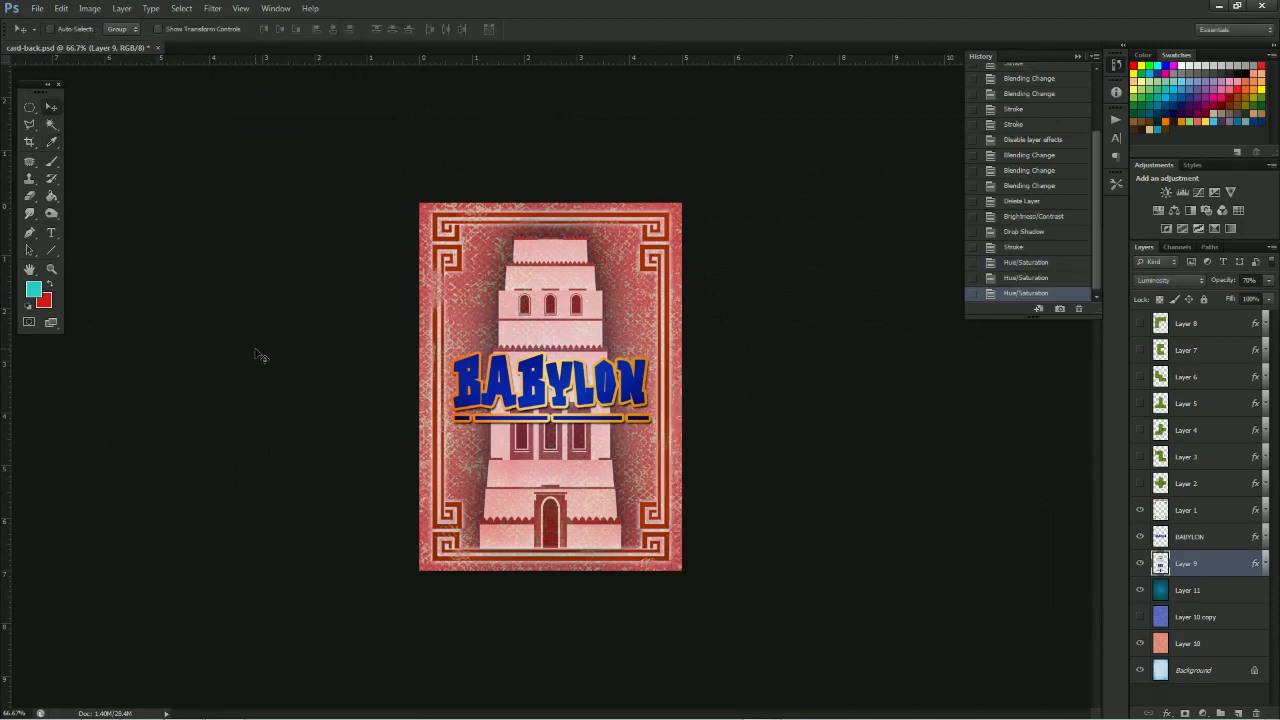
pyautogui.click(37, 8)
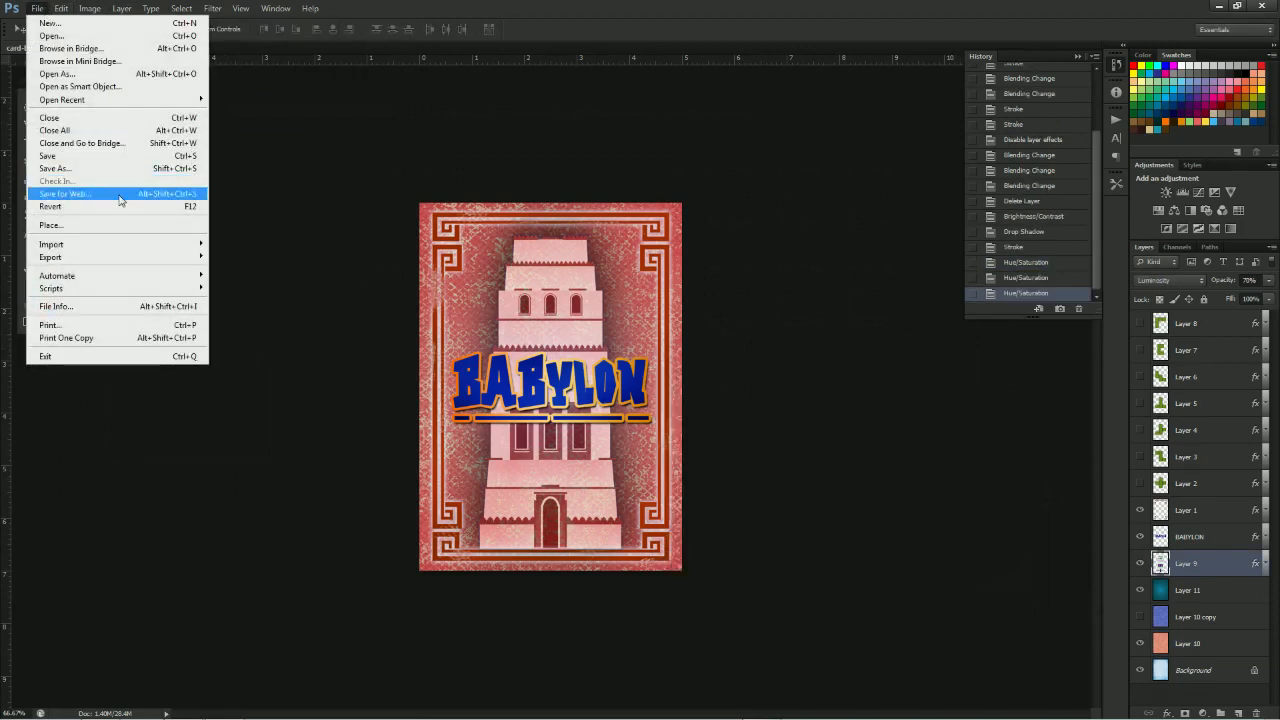
pyautogui.click(69, 170)
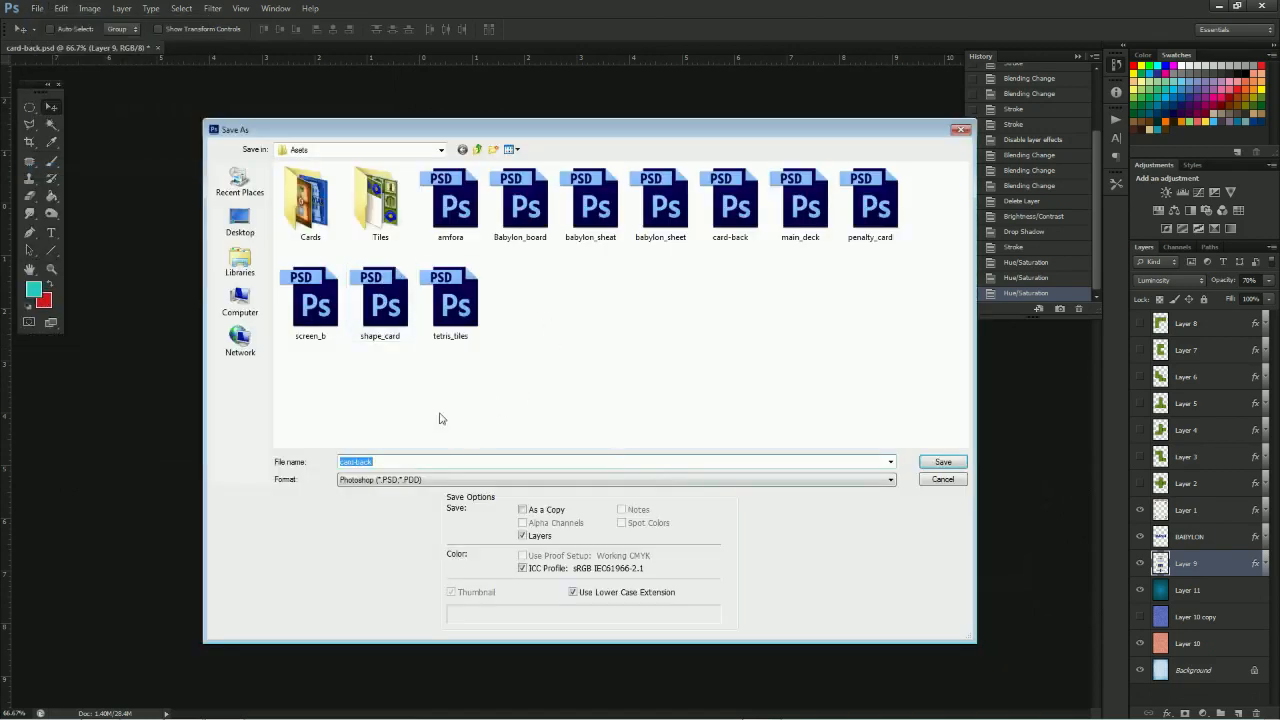
pyautogui.doubleClick(309, 212)
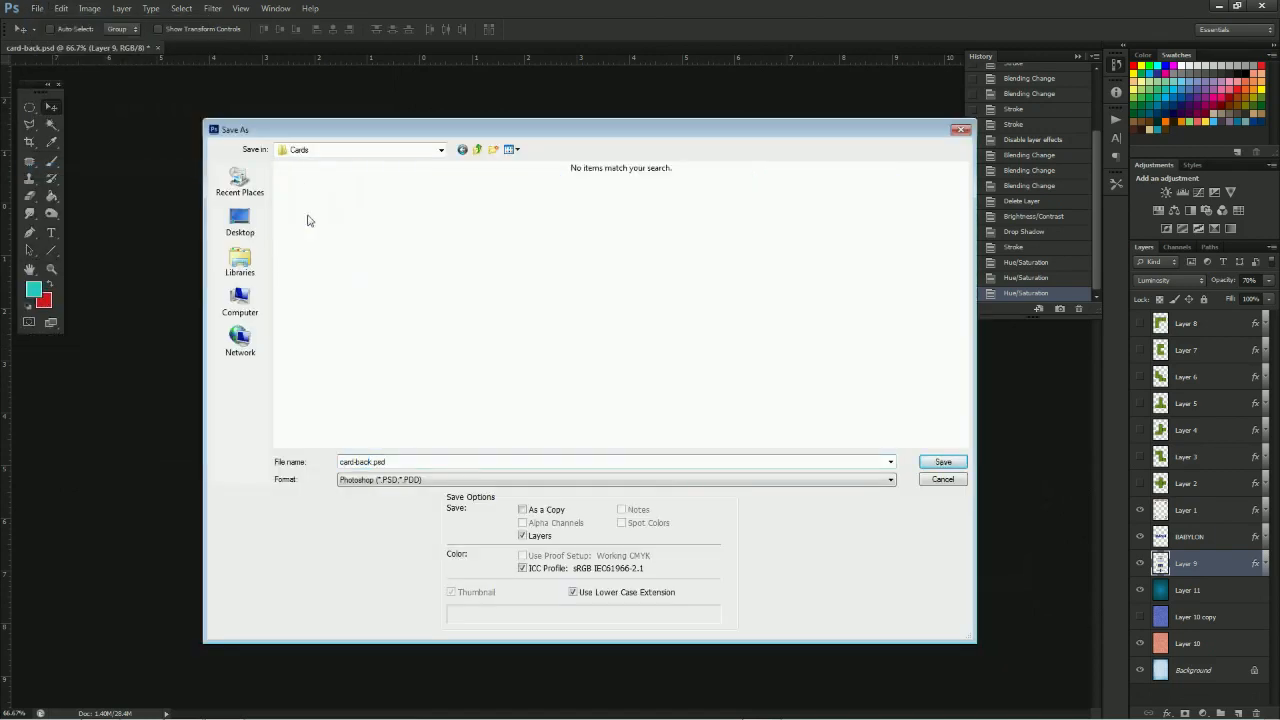
pyautogui.click(390, 480)
pyautogui.click(365, 564)
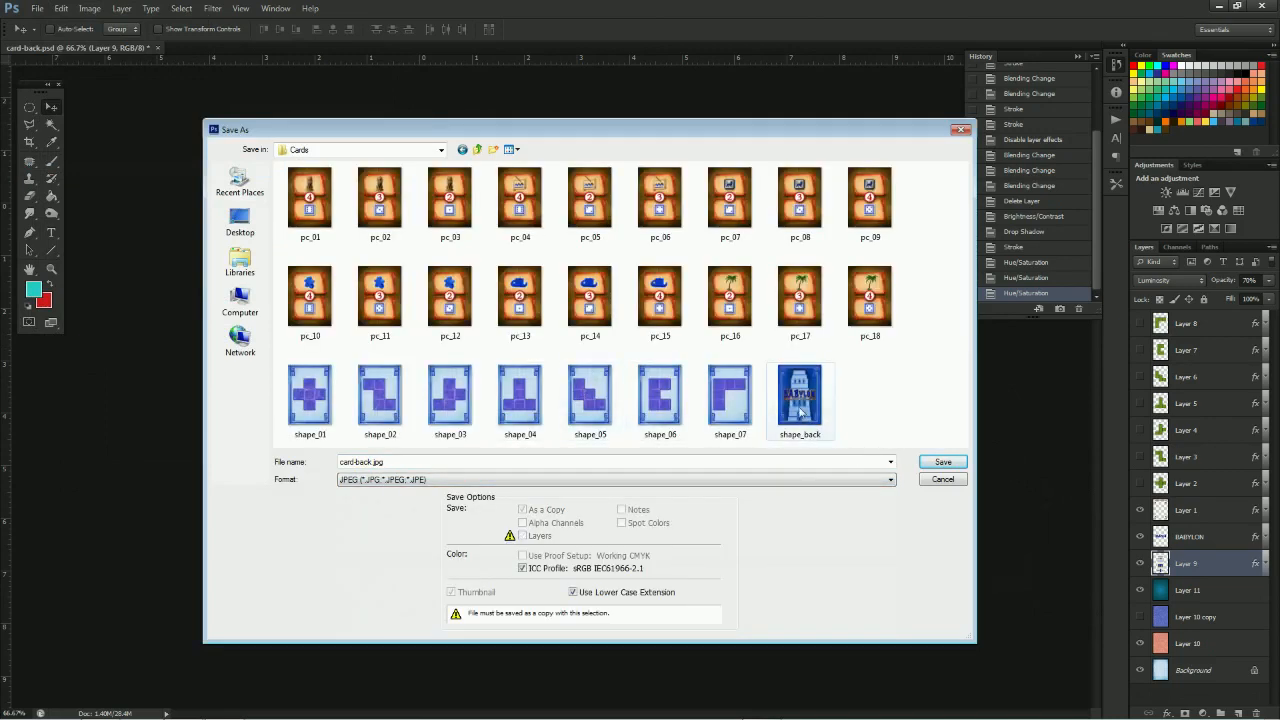
# Name the JPEG penalty_back, modelled on the existing shape_back file name, and save it
pyautogui.click(800, 410)
pyautogui.doubleClick(358, 462)
pyautogui.moveTo(357, 463); pyautogui.dragTo(337, 462)
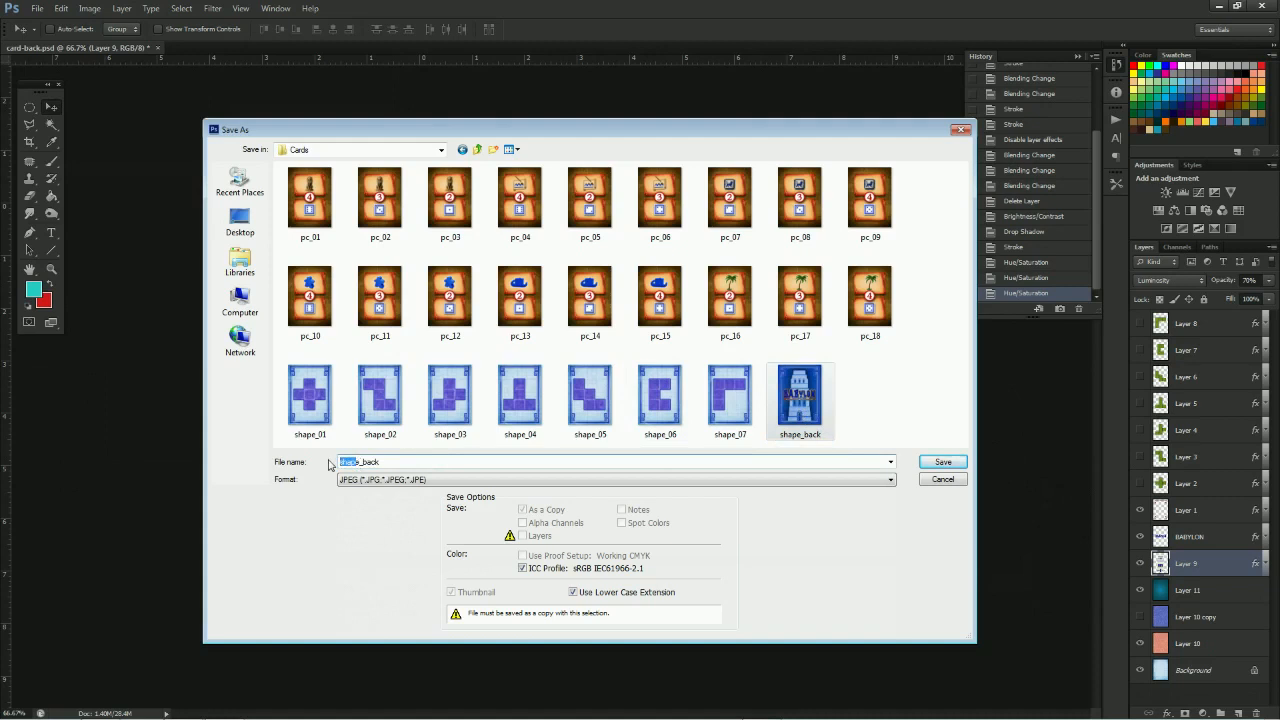
pyautogui.press('BackSpace')
pyautogui.moveTo(358, 462); pyautogui.dragTo(335, 465)
pyautogui.write('perial')
pyautogui.write('ty')
pyautogui.click(943, 461)
pyautogui.click(649, 187)
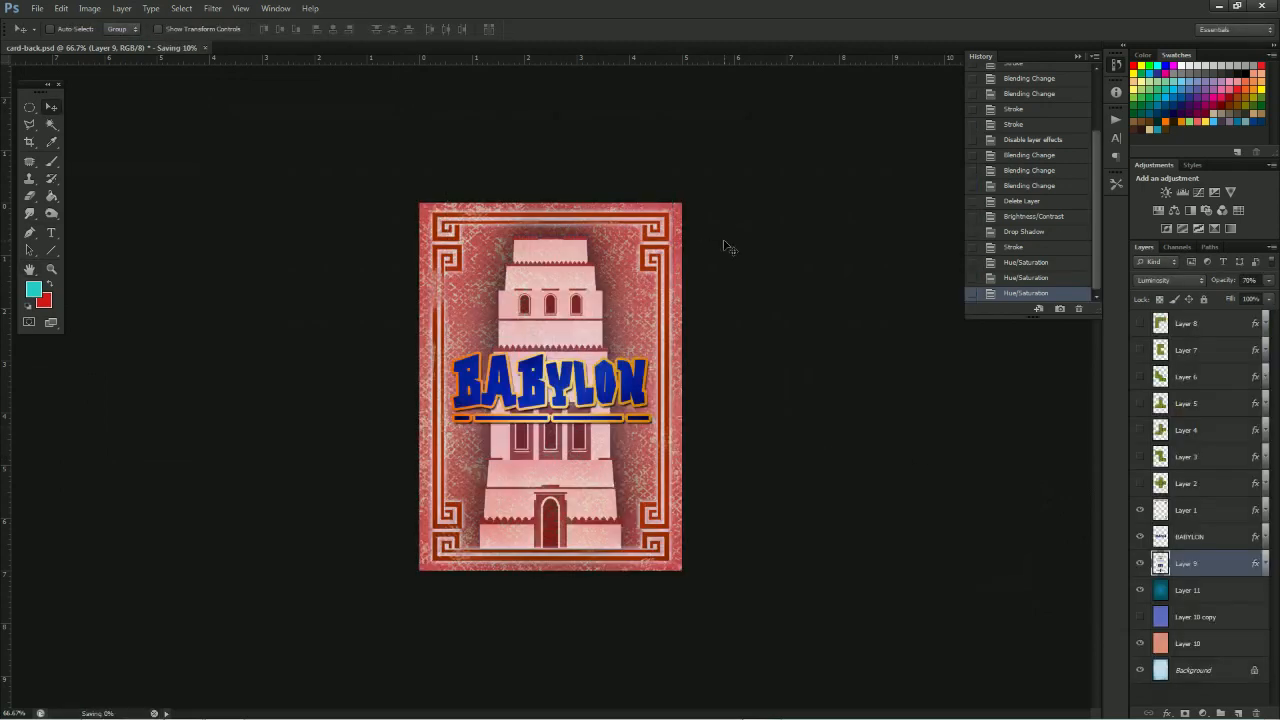
# Close the card-back.psd document
pyautogui.click(157, 47)
pyautogui.click(628, 271)
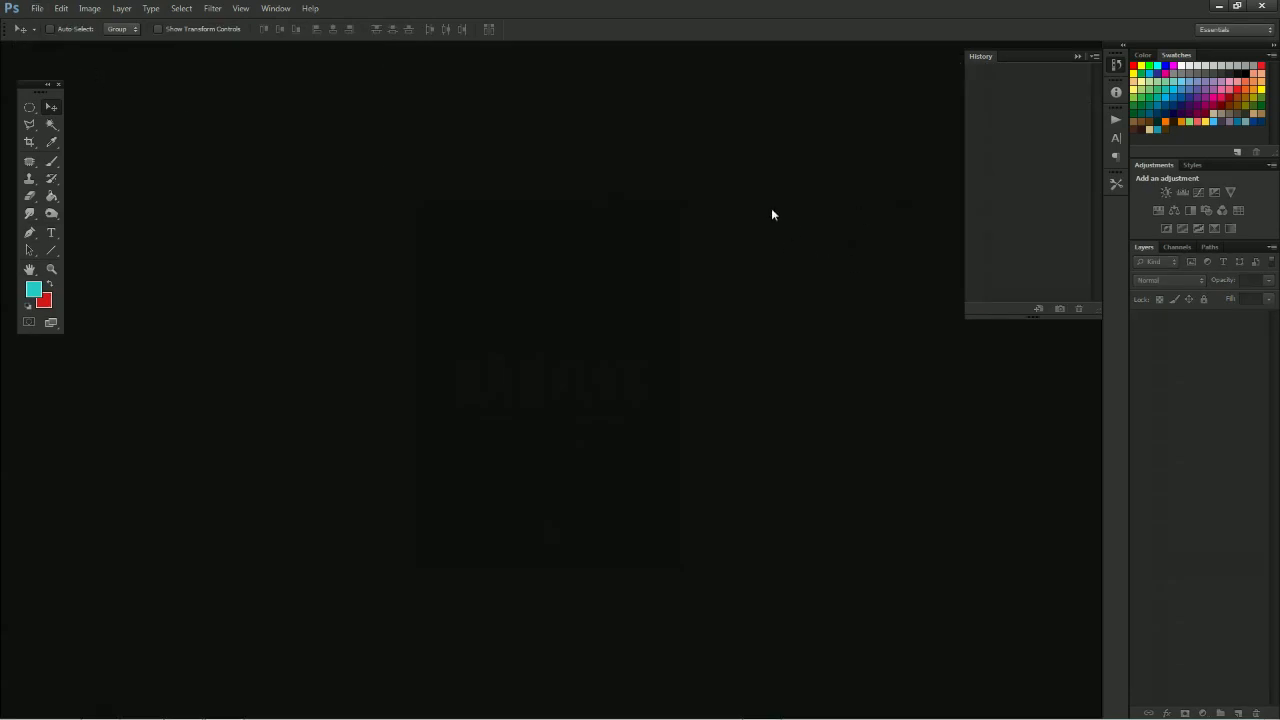
pyautogui.click(37, 8)
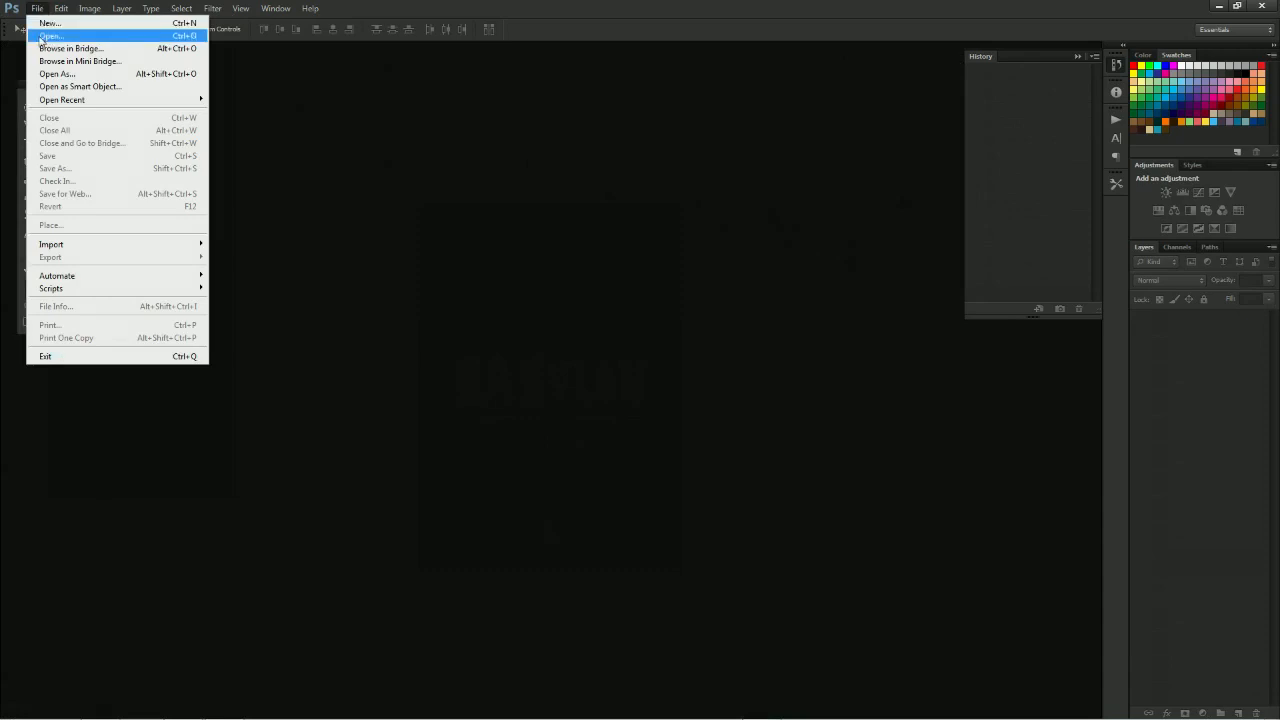
pyautogui.click(42, 37)
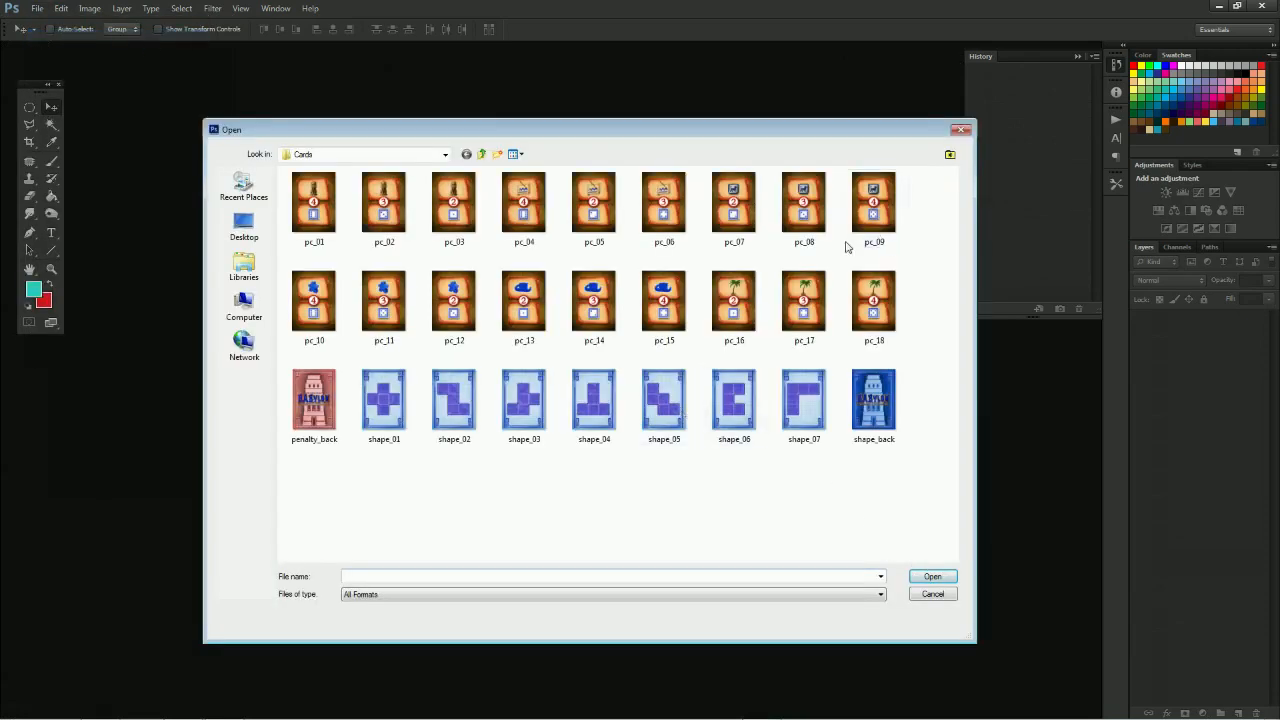
pyautogui.click(932, 594)
# Open the recent file main_deck.psd and collapse the history list to uncover the whole card sheet
pyautogui.click(37, 8)
pyautogui.moveTo(75, 102)
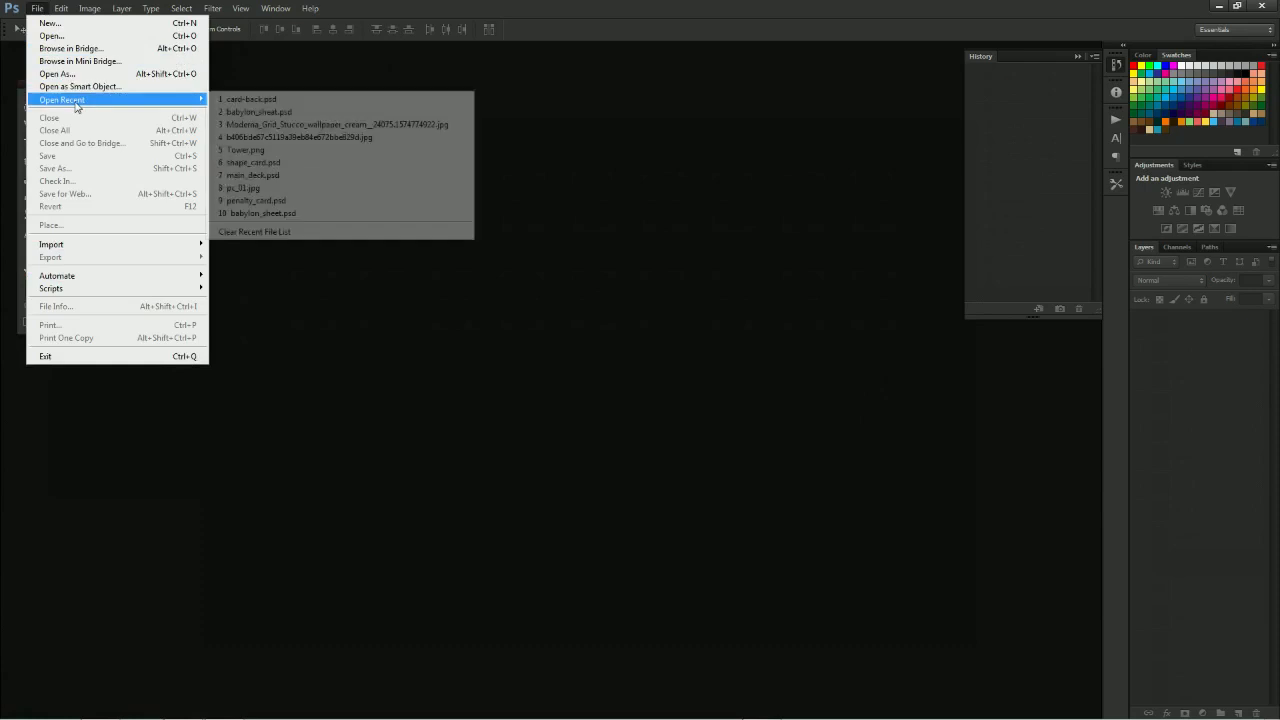
pyautogui.click(282, 176)
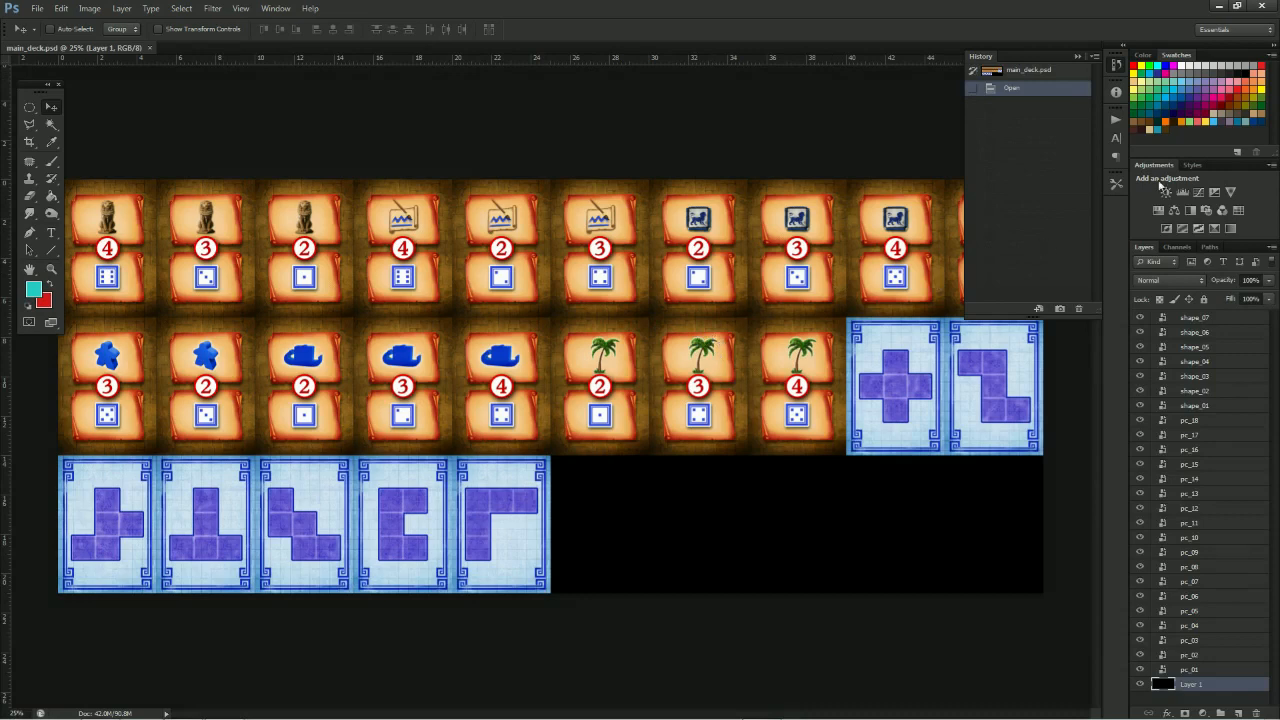
pyautogui.click(1117, 66)
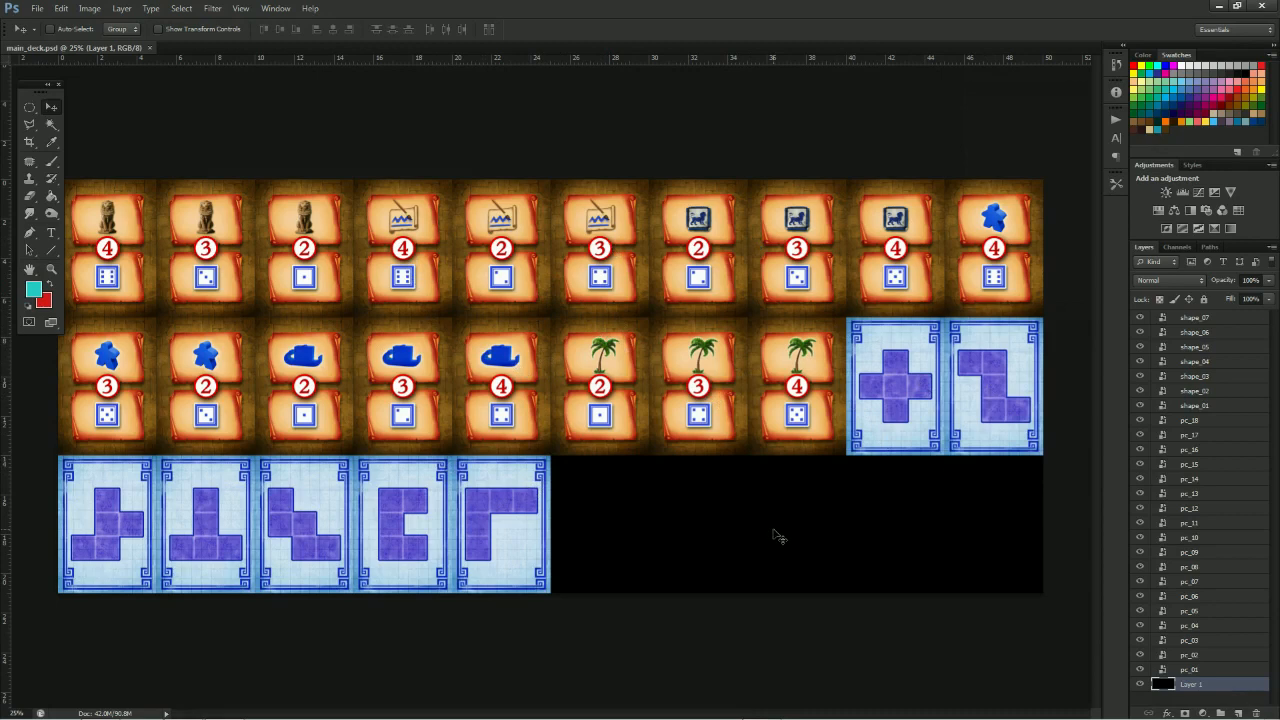
# Group all card layers from shape_07 to pc_01, and hide both the group and the black Layer 1
pyautogui.click(1207, 317)
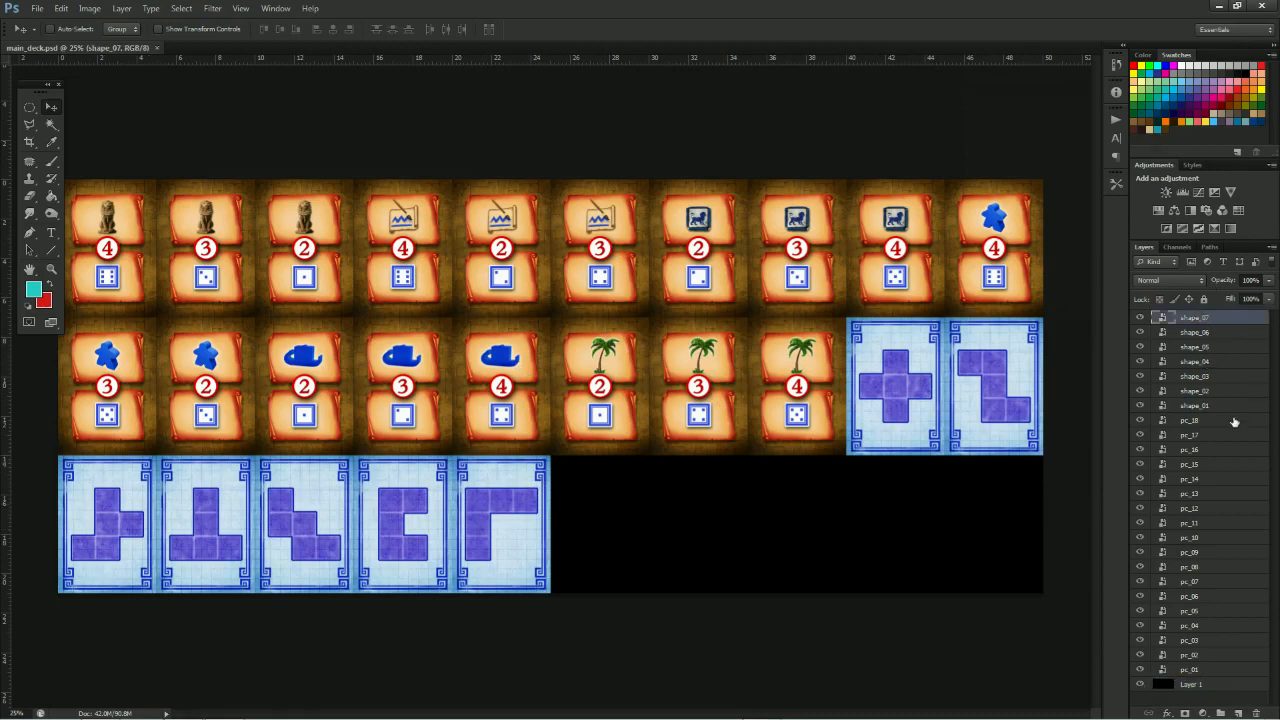
pyautogui.keyDown('shift'); pyautogui.click(1209, 670); pyautogui.keyUp('shift')
pyautogui.hotkey('ctrl', 'g')
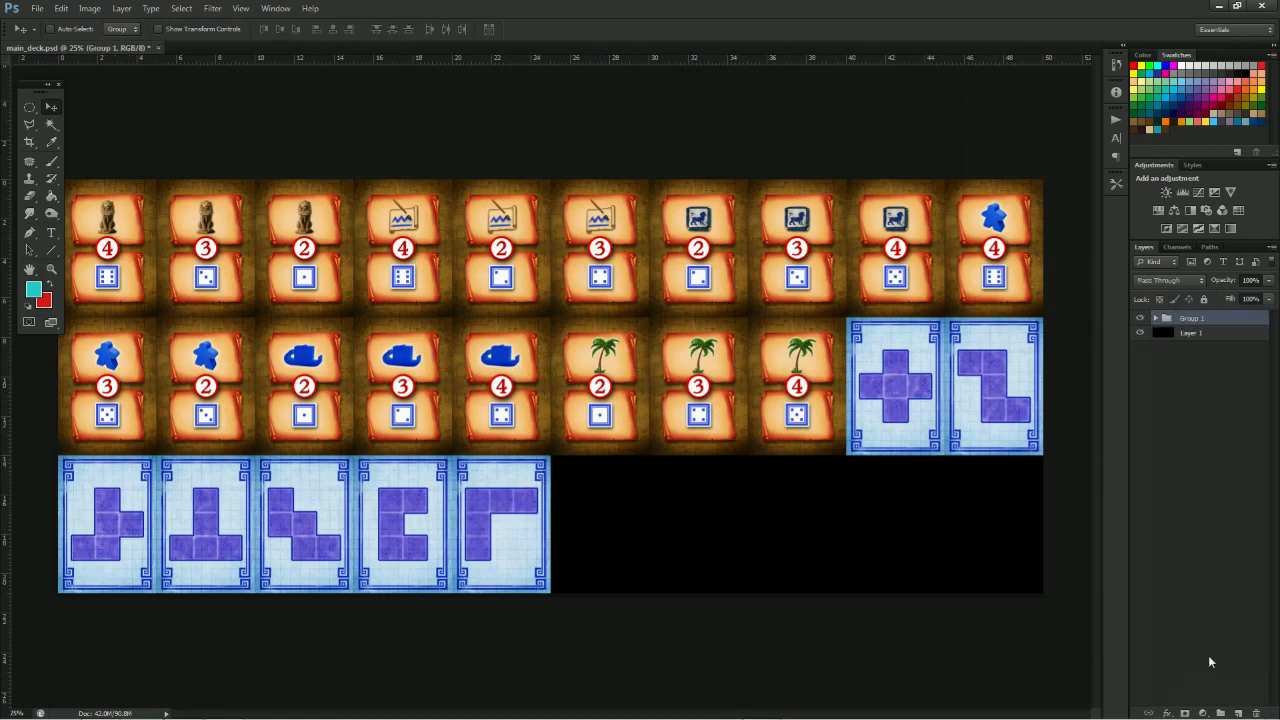
pyautogui.click(1141, 318)
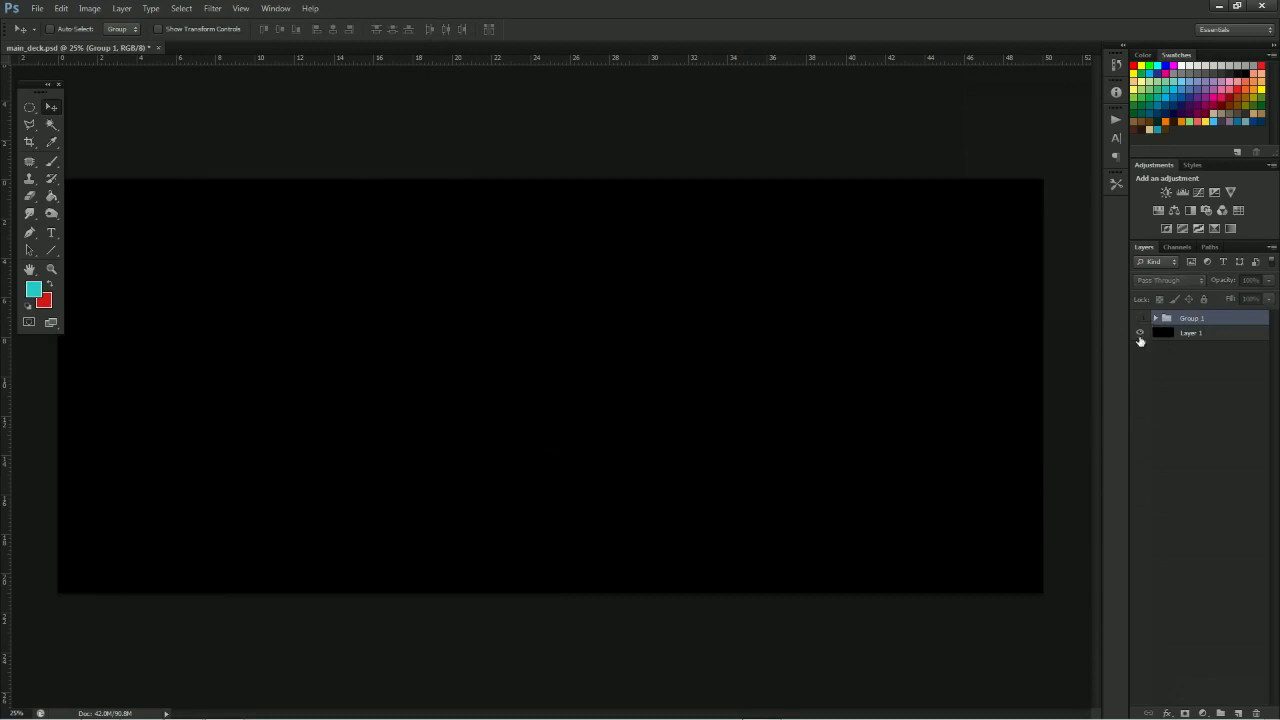
pyautogui.click(1140, 334)
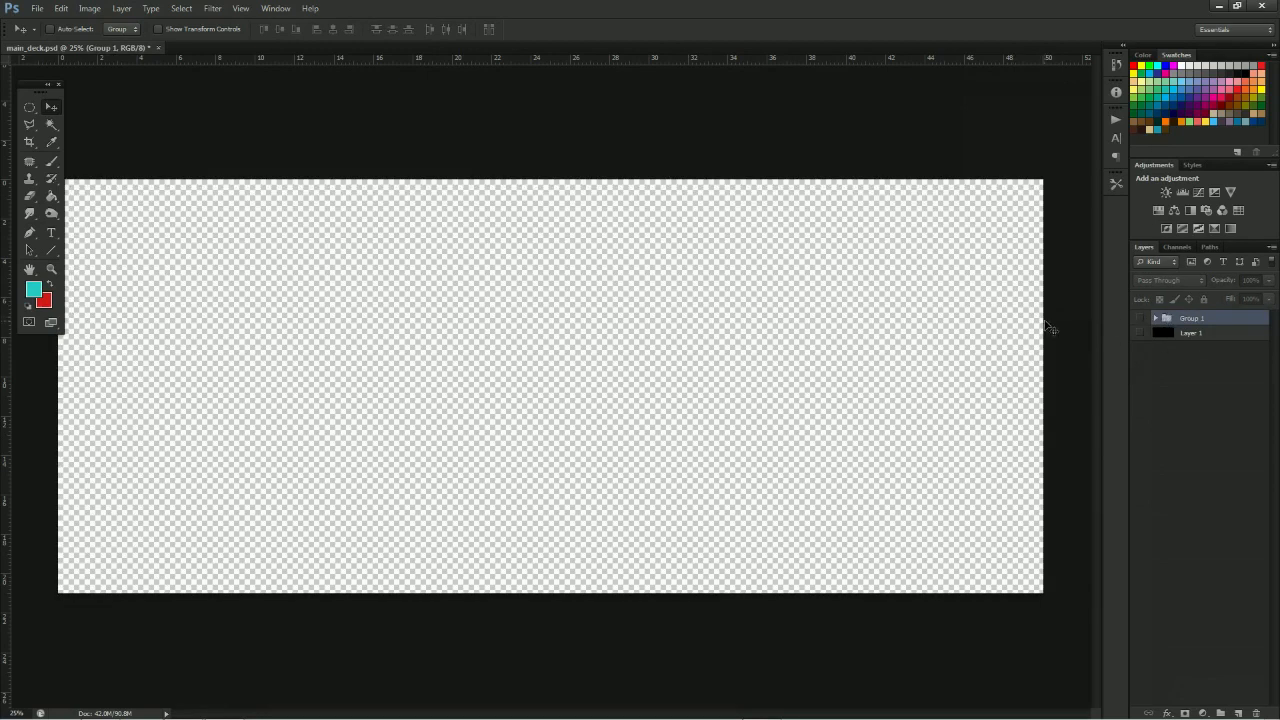
pyautogui.moveTo(99, 716)
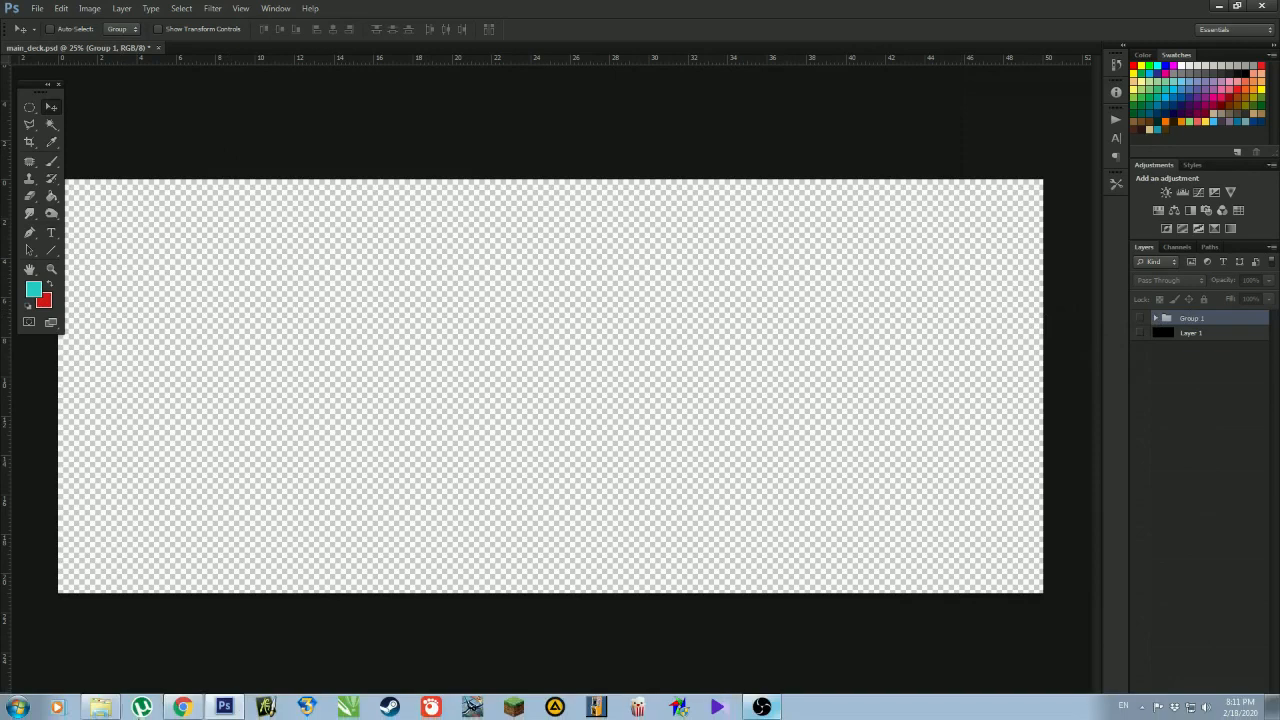
pyautogui.click(104, 708)
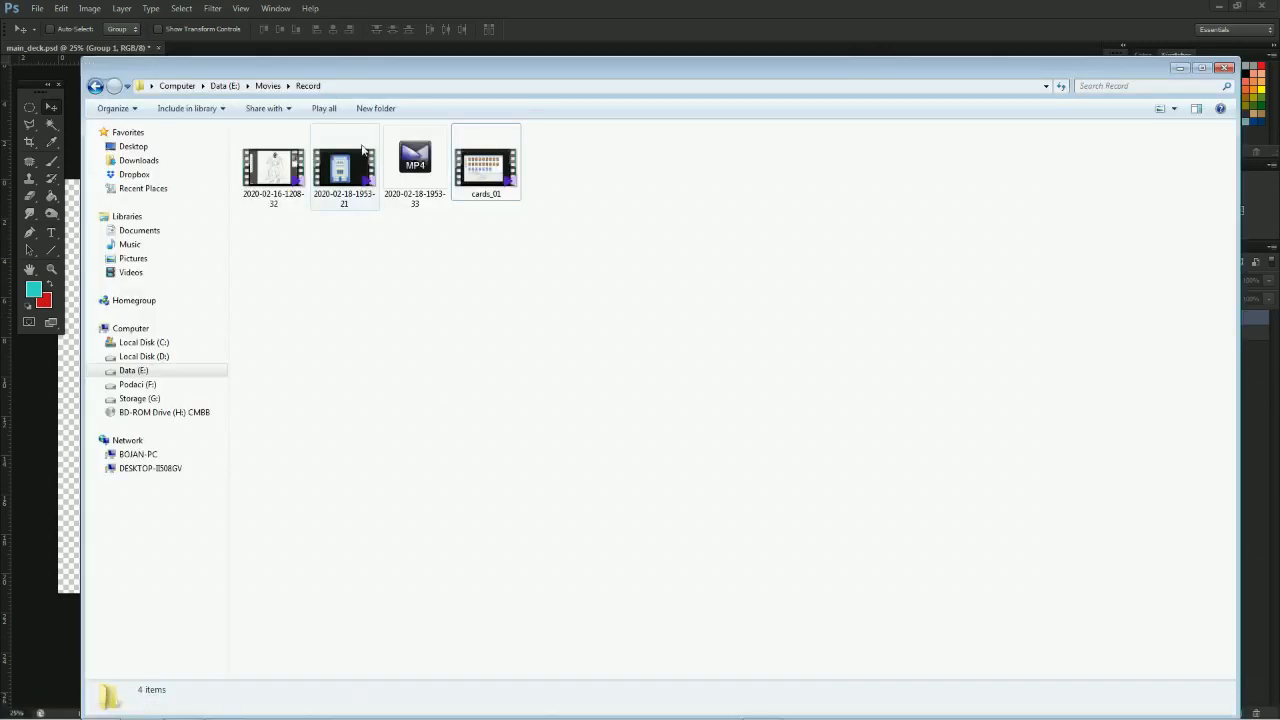
pyautogui.click(1180, 68)
pyautogui.moveTo(110, 710)
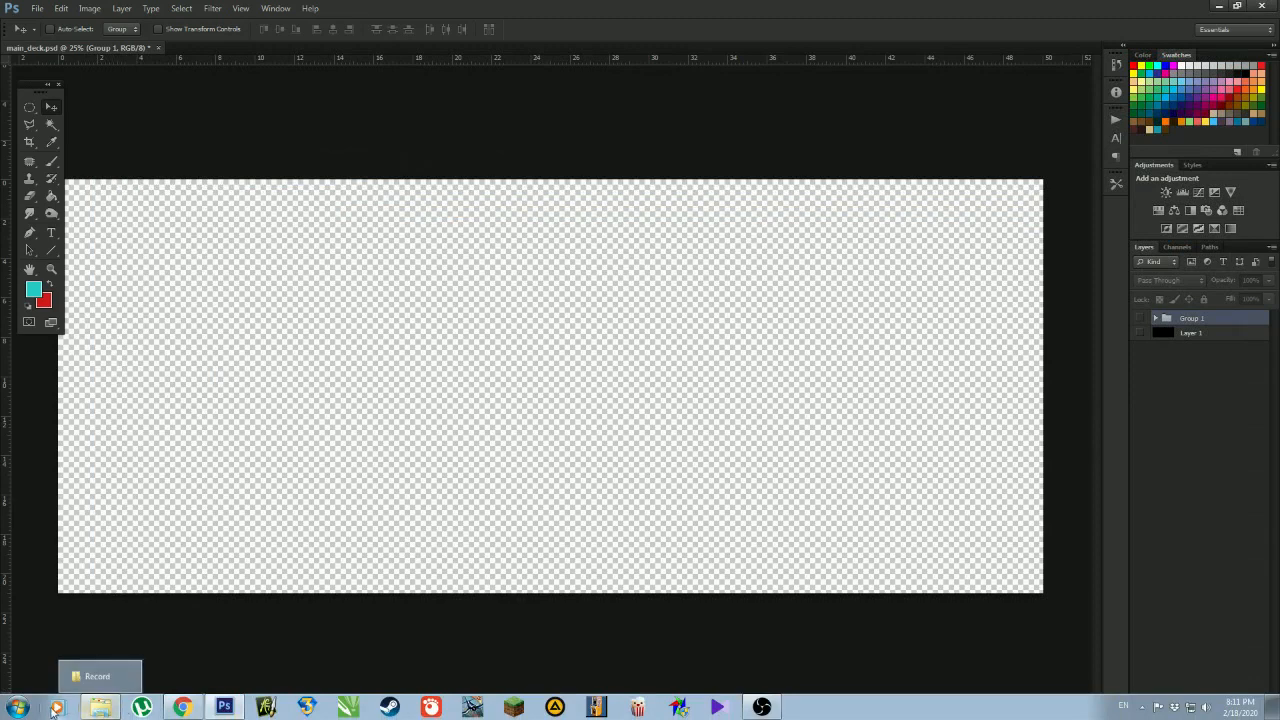
# Switch to Windows Explorer and browse to the Cards folder of the Babylon board game on drive F
pyautogui.click(17, 707)
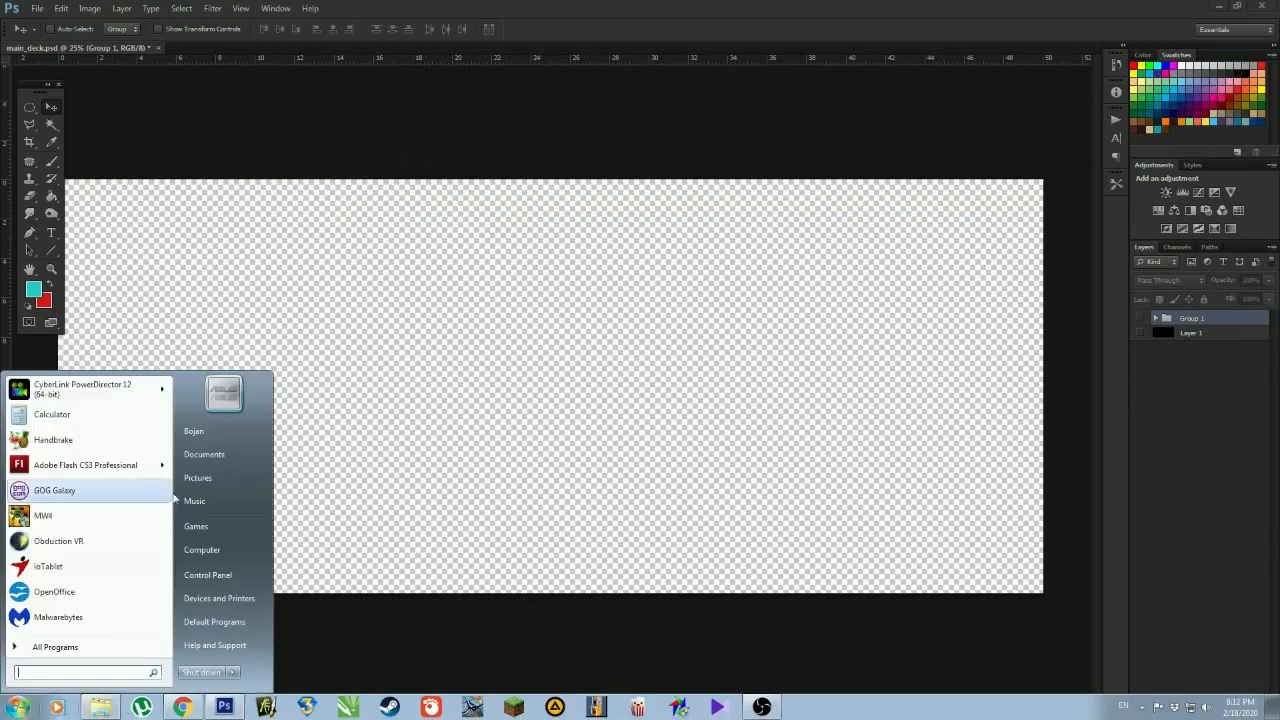
pyautogui.click(201, 550)
pyautogui.click(166, 330)
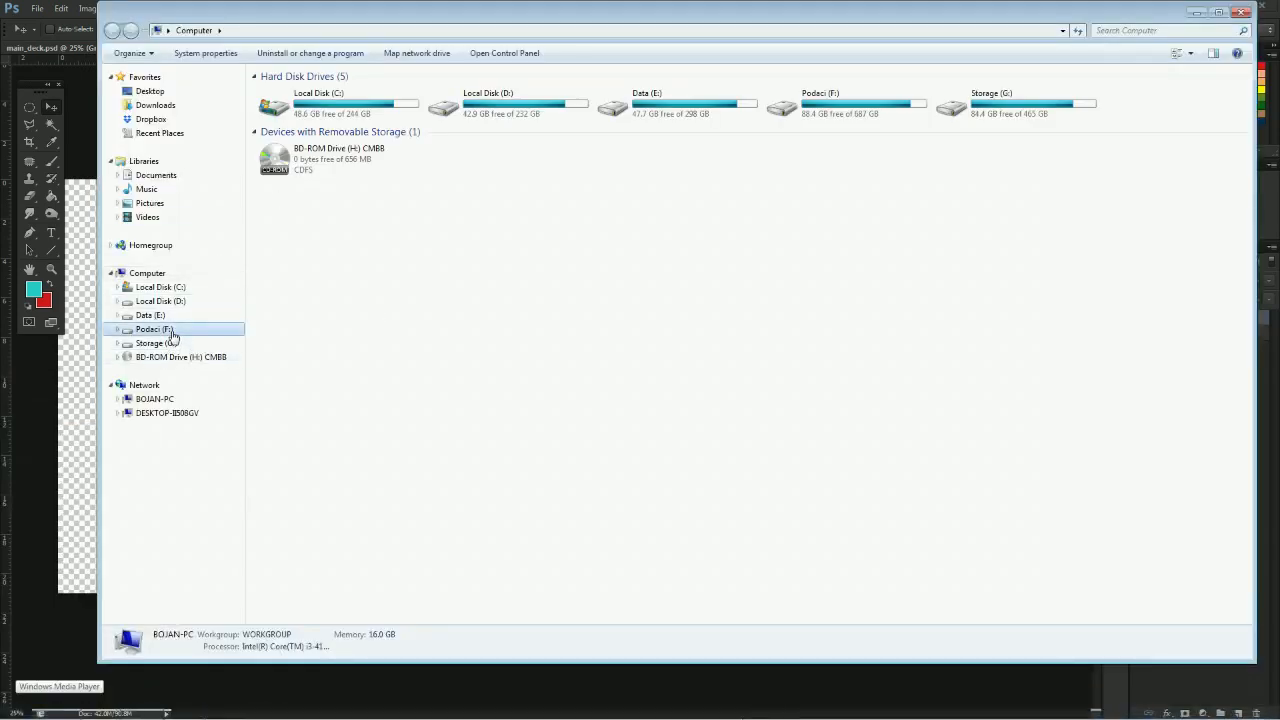
pyautogui.doubleClick(294, 117)
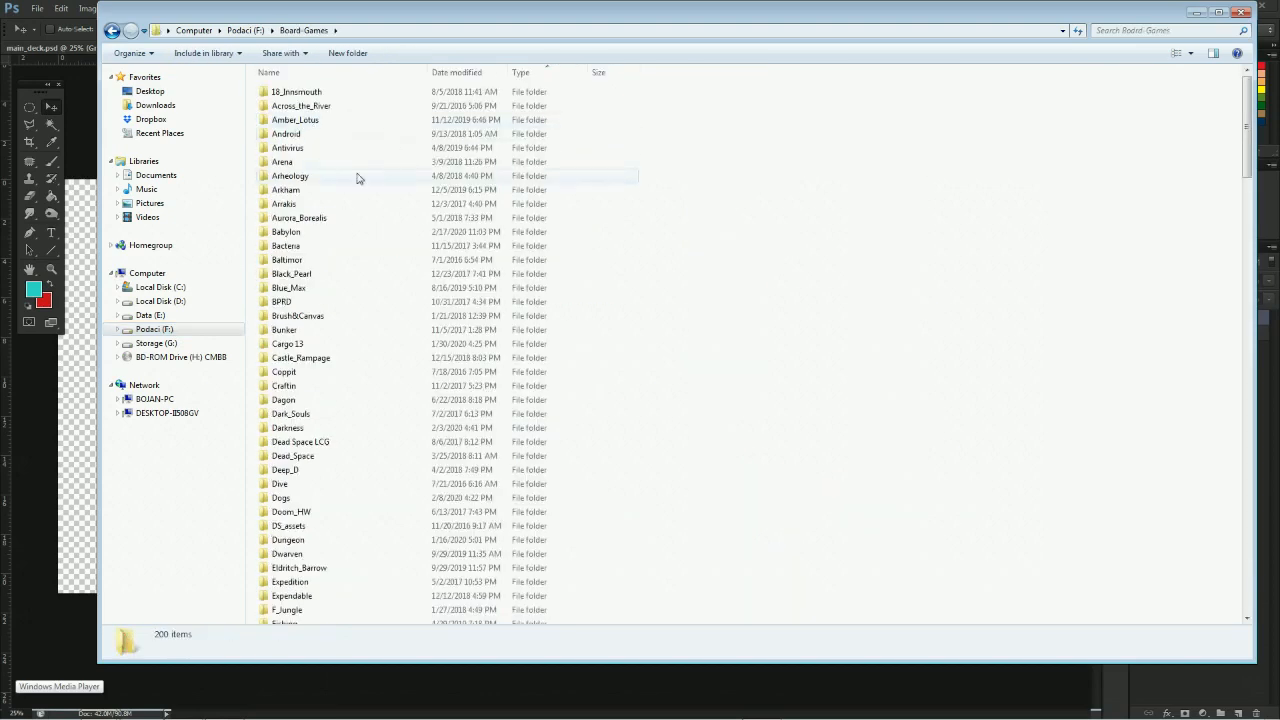
pyautogui.doubleClick(286, 231)
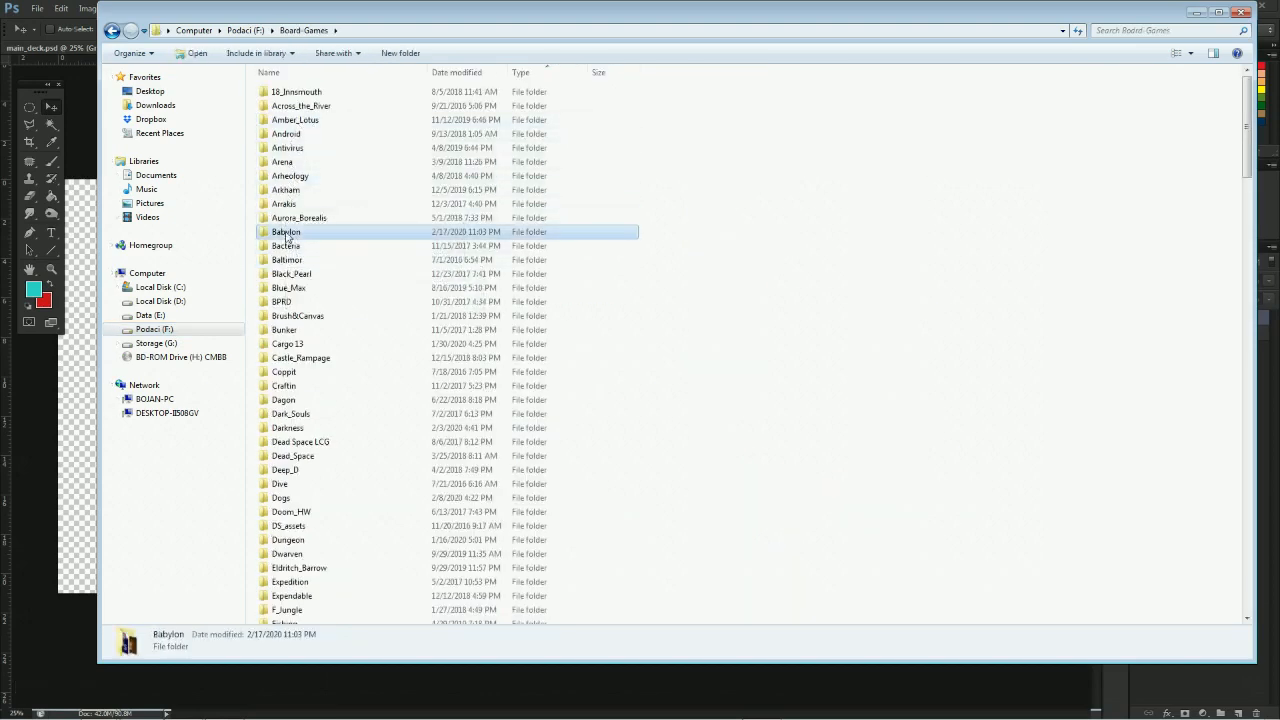
pyautogui.doubleClick(290, 105)
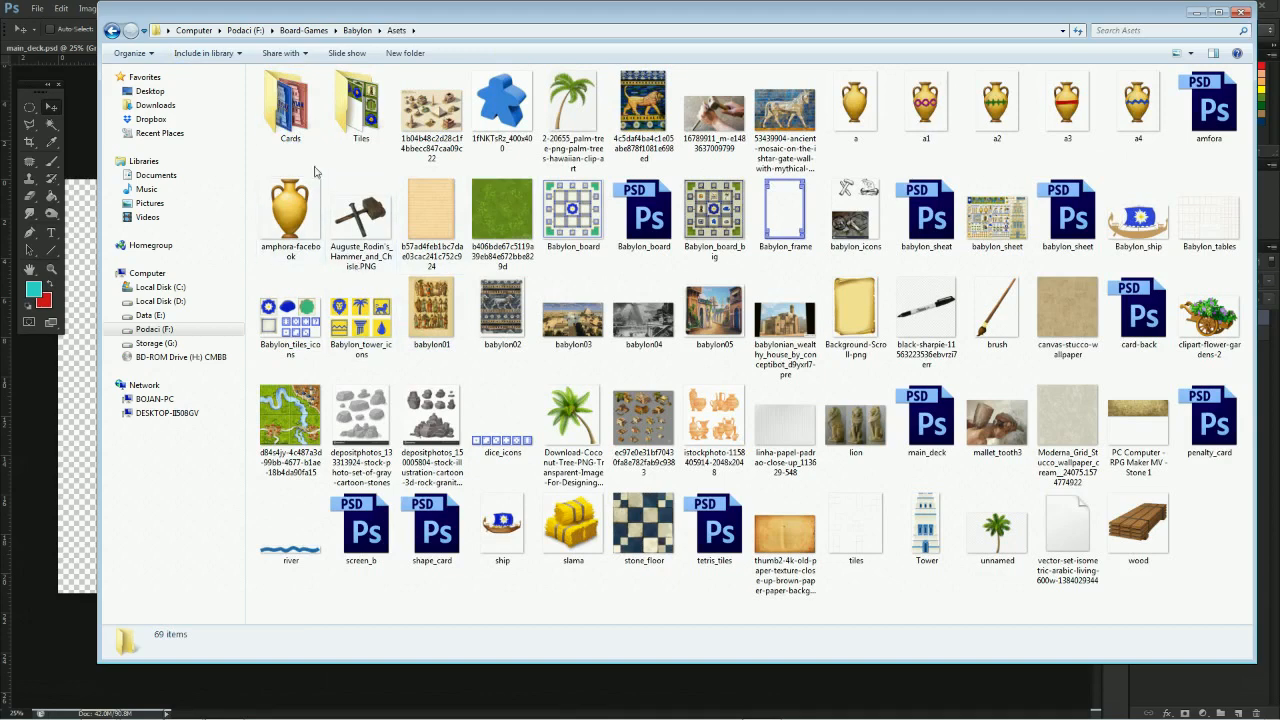
pyautogui.doubleClick(290, 105)
# Place the penalty_back image into main_deck.psd, aligned to the canvas's upper-left corner
pyautogui.click(577, 208)
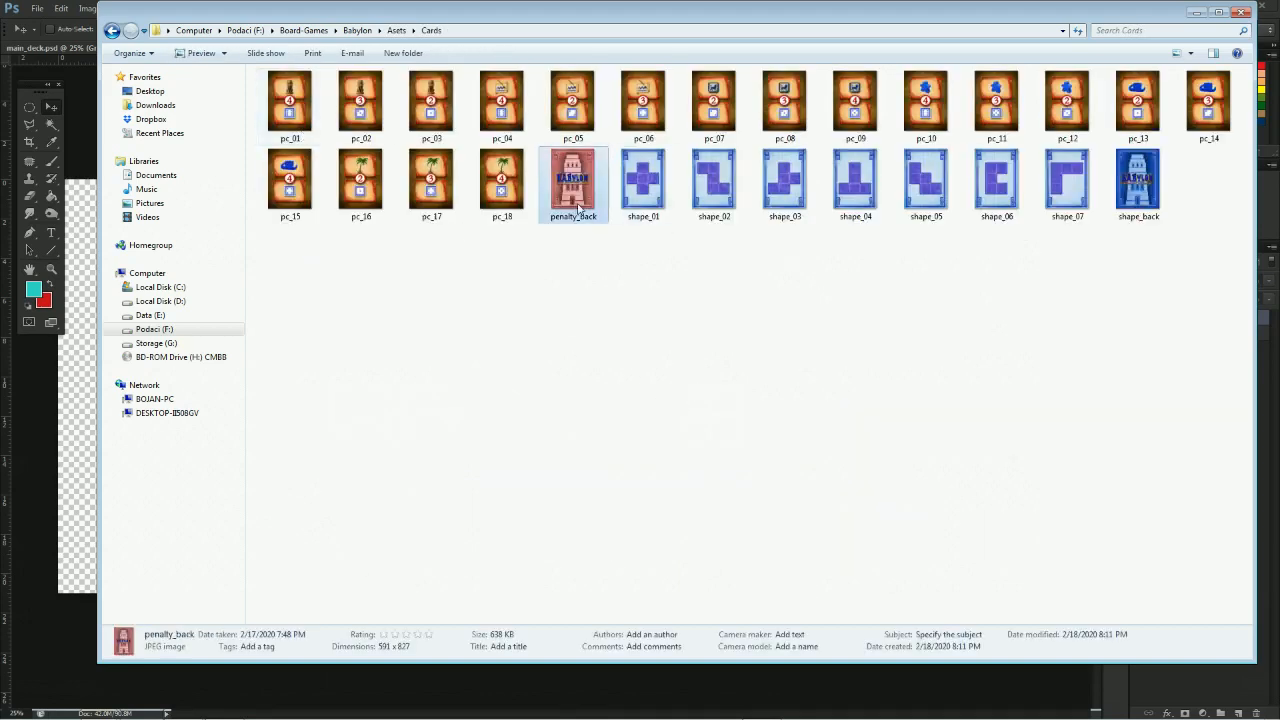
pyautogui.moveTo(580, 215); pyautogui.dragTo(88, 440)
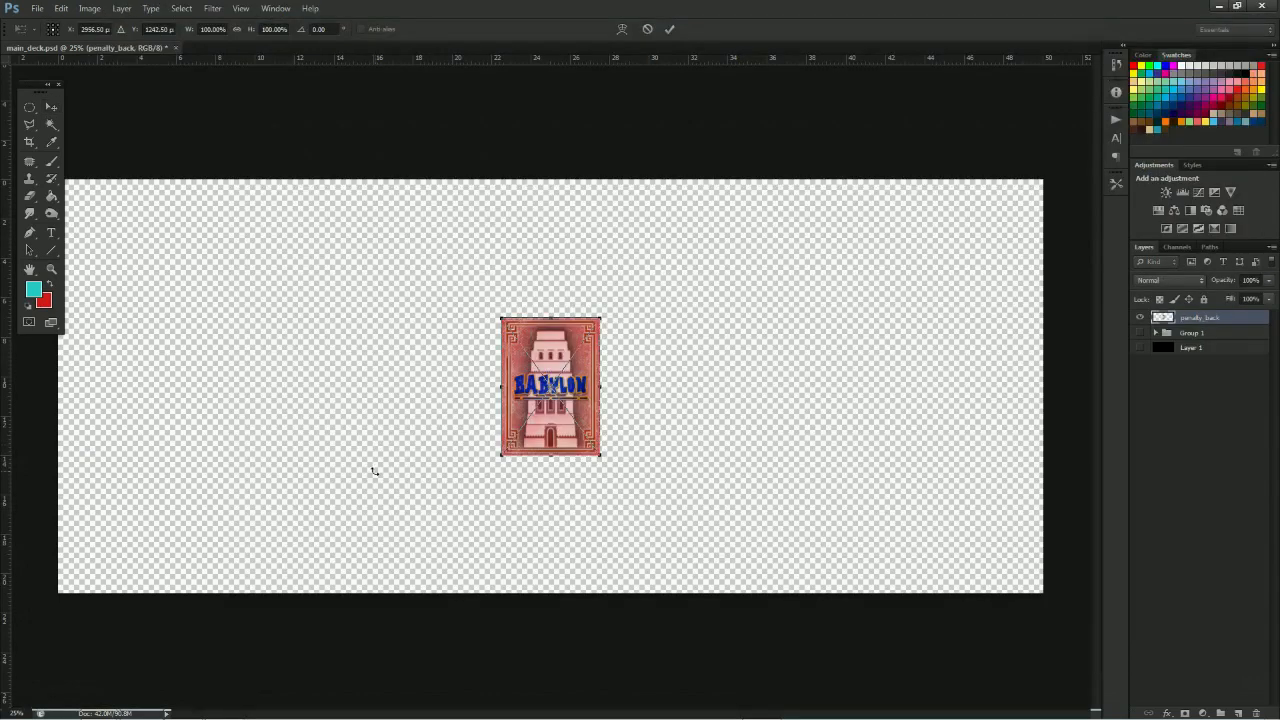
pyautogui.moveTo(550, 437); pyautogui.dragTo(114, 300)
pyautogui.press('Return')
# Duplicate the penalty_back card three times, lining the copies up edge to edge along the first row
pyautogui.moveTo(1240, 317); pyautogui.dragTo(1238, 713)
pyautogui.moveTo(122, 278); pyautogui.dragTo(217, 276)
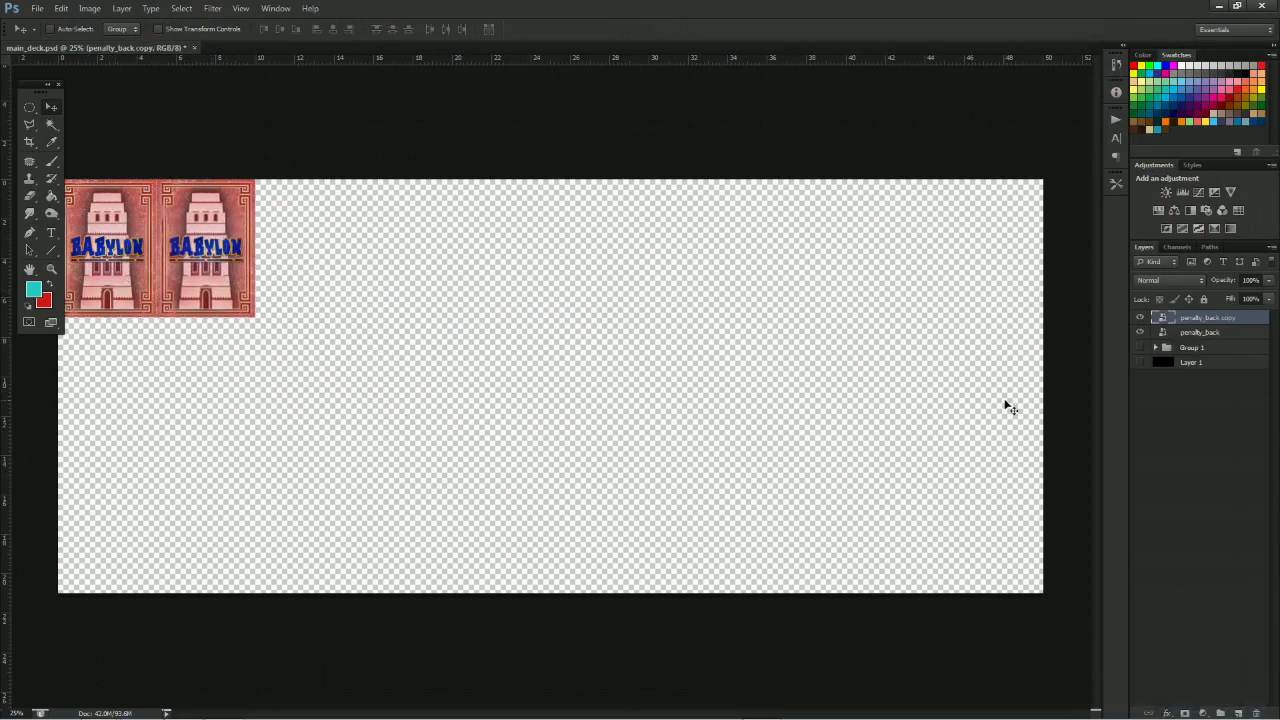
pyautogui.moveTo(1202, 327); pyautogui.dragTo(1238, 713)
pyautogui.moveTo(233, 285); pyautogui.dragTo(332, 285)
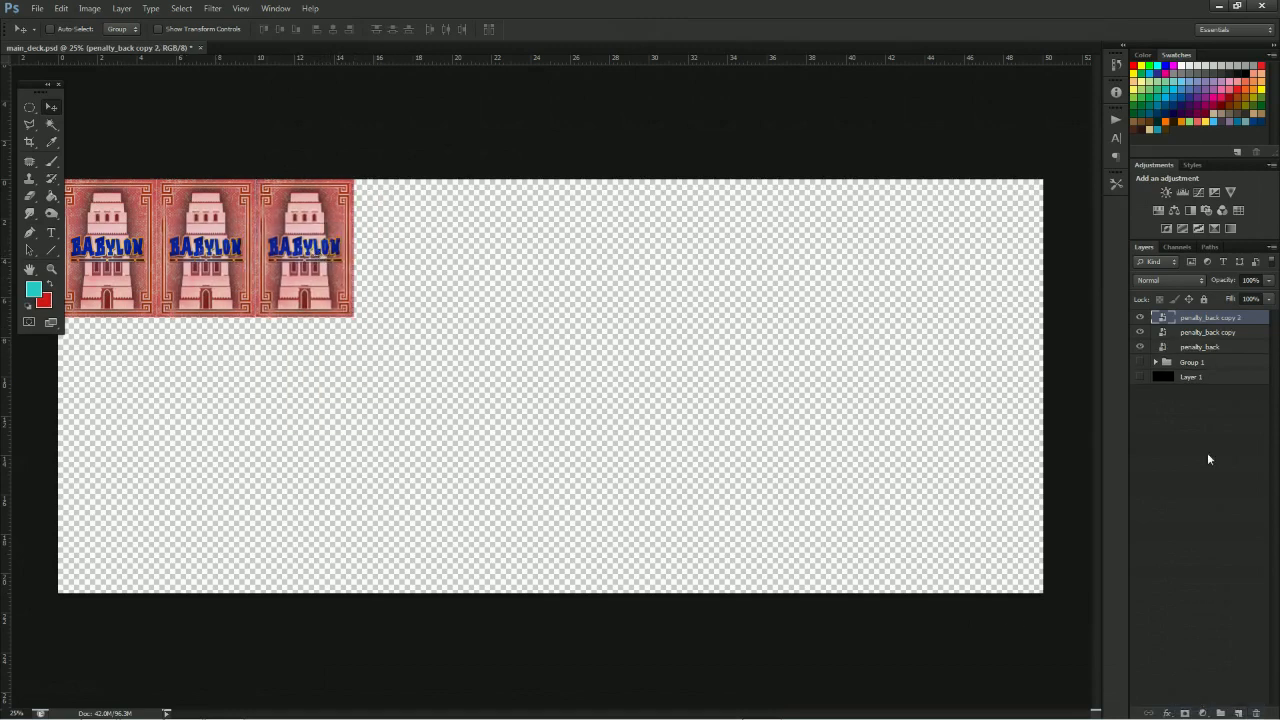
pyautogui.moveTo(1218, 318); pyautogui.dragTo(1238, 713)
pyautogui.moveTo(320, 248); pyautogui.dragTo(417, 248)
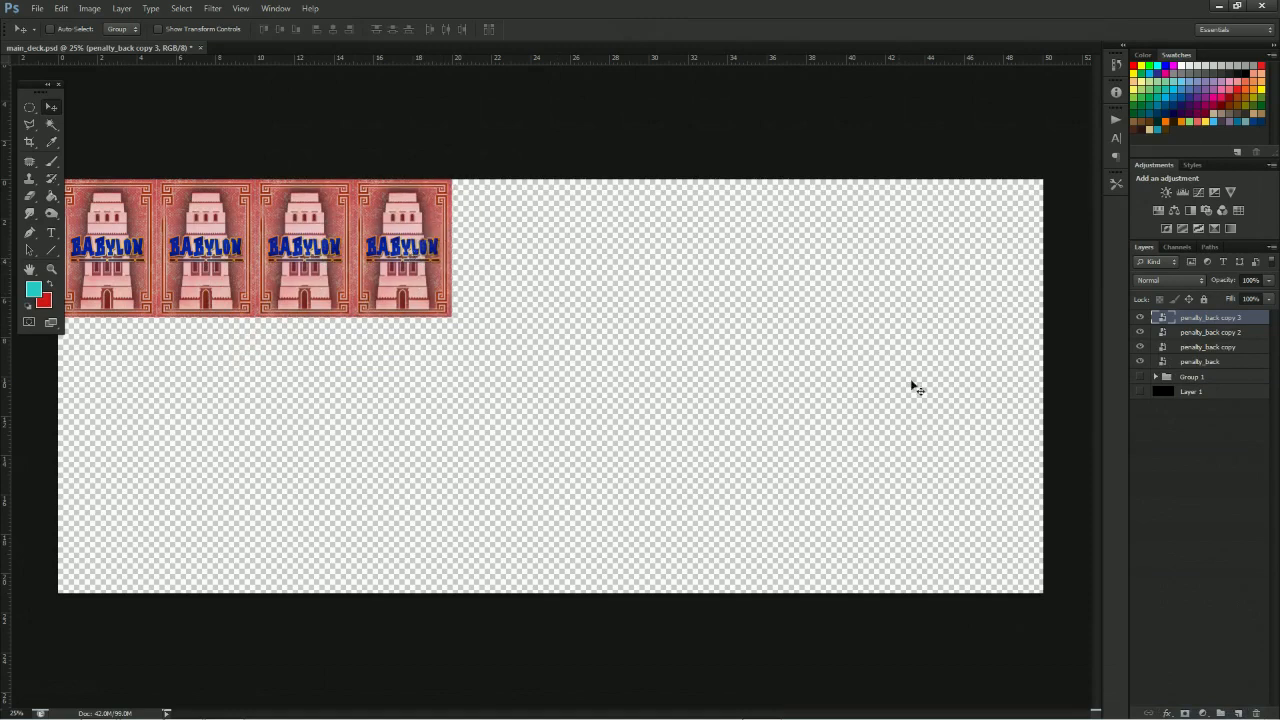
# Check the card backs against the fronts in Group 1 and add a fifth penalty back to the first row
pyautogui.click(1140, 377)
pyautogui.click(1140, 377)
pyautogui.click(1140, 377)
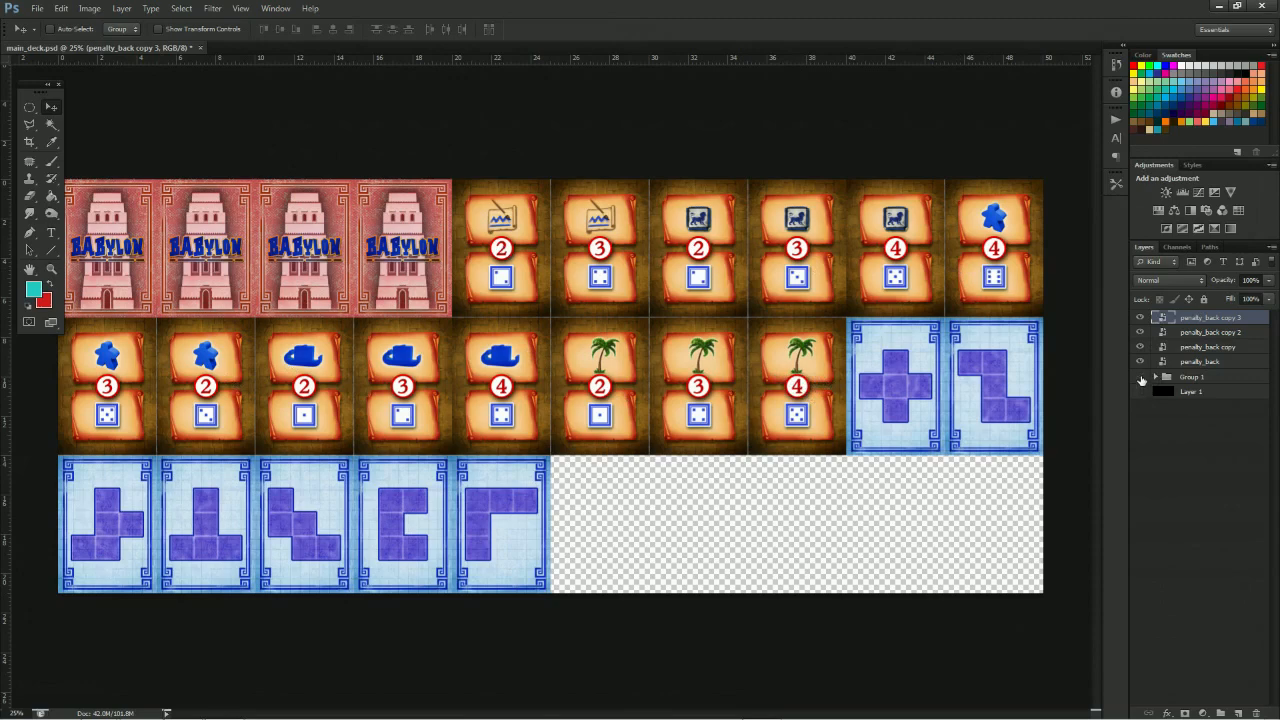
pyautogui.click(1140, 377)
pyautogui.moveTo(1231, 322); pyautogui.dragTo(1238, 713)
pyautogui.moveTo(150, 250); pyautogui.dragTo(475, 258)
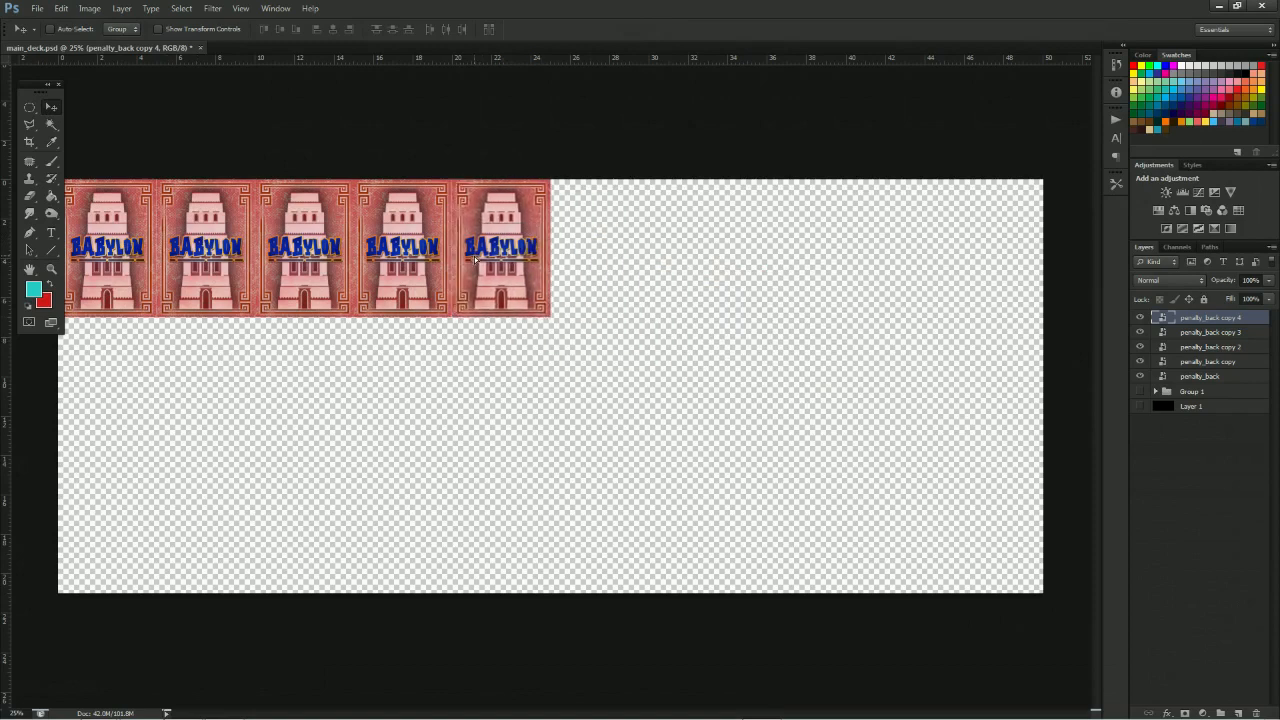
# Duplicate the five penalty backs twice, completing the first row of ten and filling the first five places of the second row
pyautogui.keyDown('shift'); pyautogui.click(1208, 377); pyautogui.keyUp('shift')
pyautogui.moveTo(1195, 320); pyautogui.dragTo(1238, 713)
pyautogui.moveTo(124, 222); pyautogui.dragTo(616, 222)
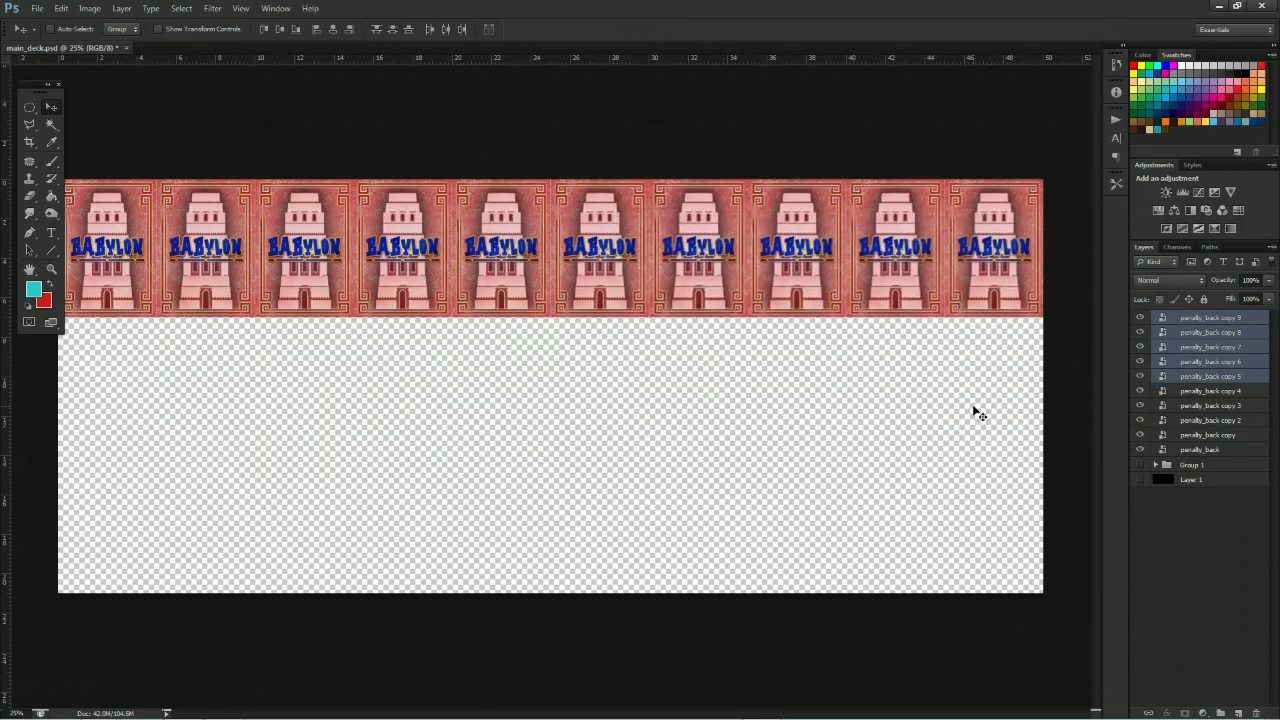
pyautogui.moveTo(1203, 330); pyautogui.dragTo(1240, 713)
pyautogui.moveTo(745, 257); pyautogui.dragTo(205, 370)
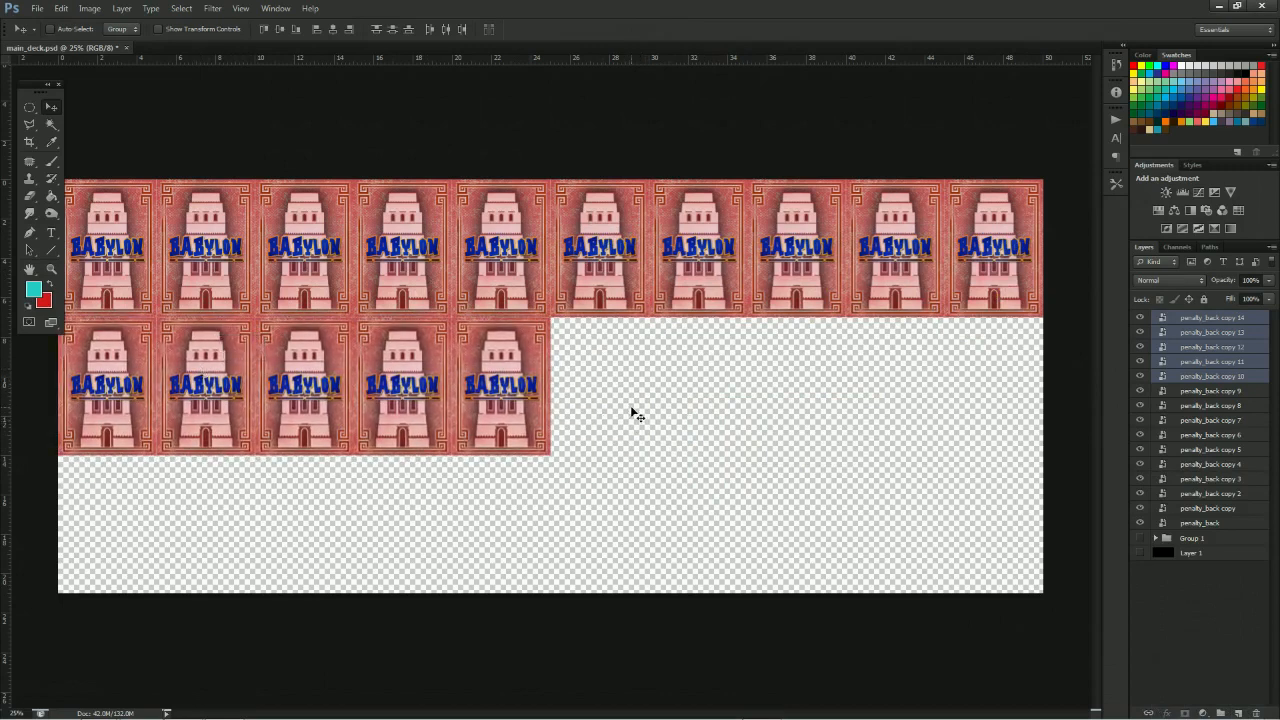
# Check the backs against the Group 1 fronts and add three more penalty backs in the second row's sixth to eighth places
pyautogui.click(1139, 538)
pyautogui.click(1139, 538)
pyautogui.click(1212, 318)
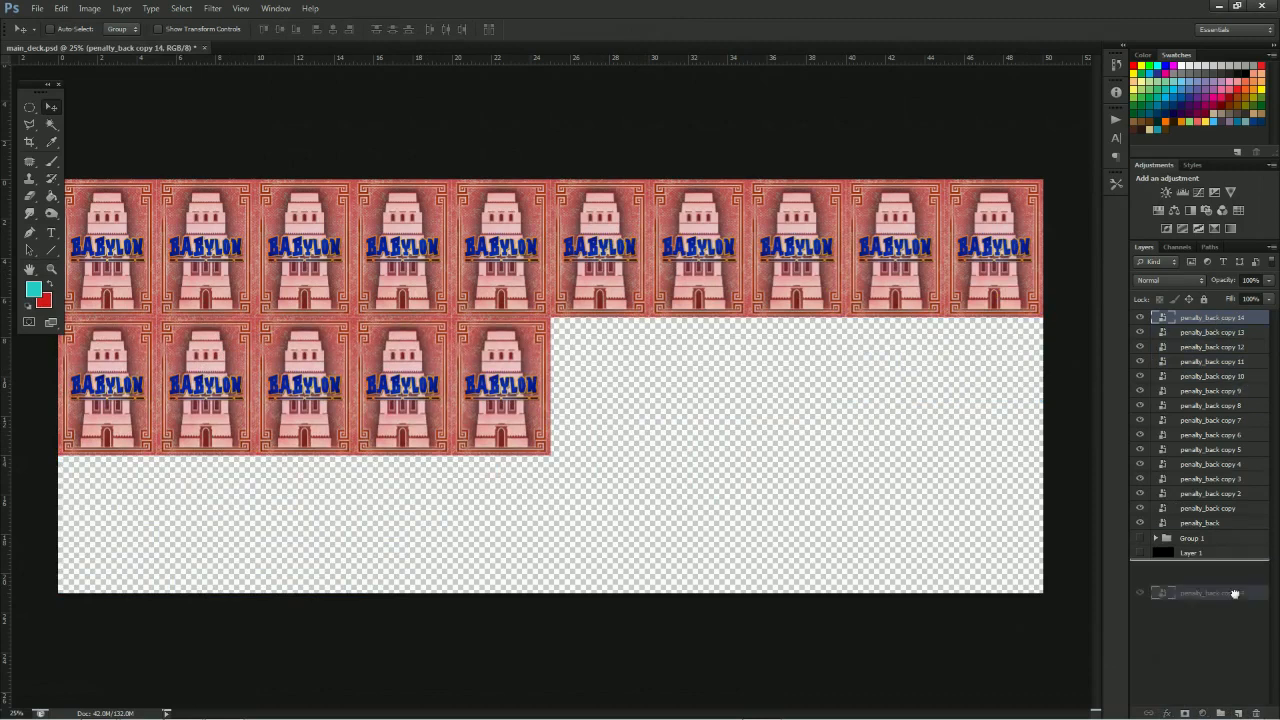
pyautogui.moveTo(518, 408); pyautogui.dragTo(622, 408)
pyautogui.moveTo(1190, 321); pyautogui.dragTo(1239, 712)
pyautogui.moveTo(590, 391); pyautogui.dragTo(704, 362)
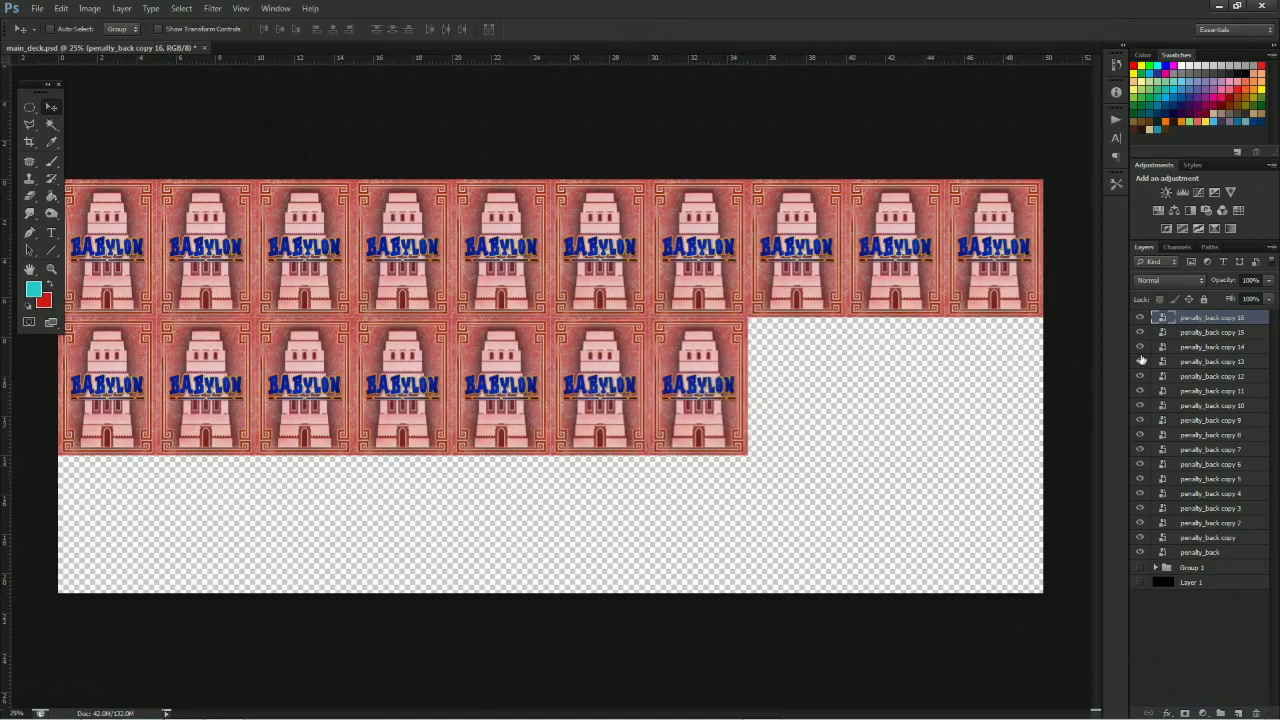
pyautogui.moveTo(1185, 320); pyautogui.dragTo(1238, 712)
pyautogui.moveTo(715, 384); pyautogui.dragTo(813, 383)
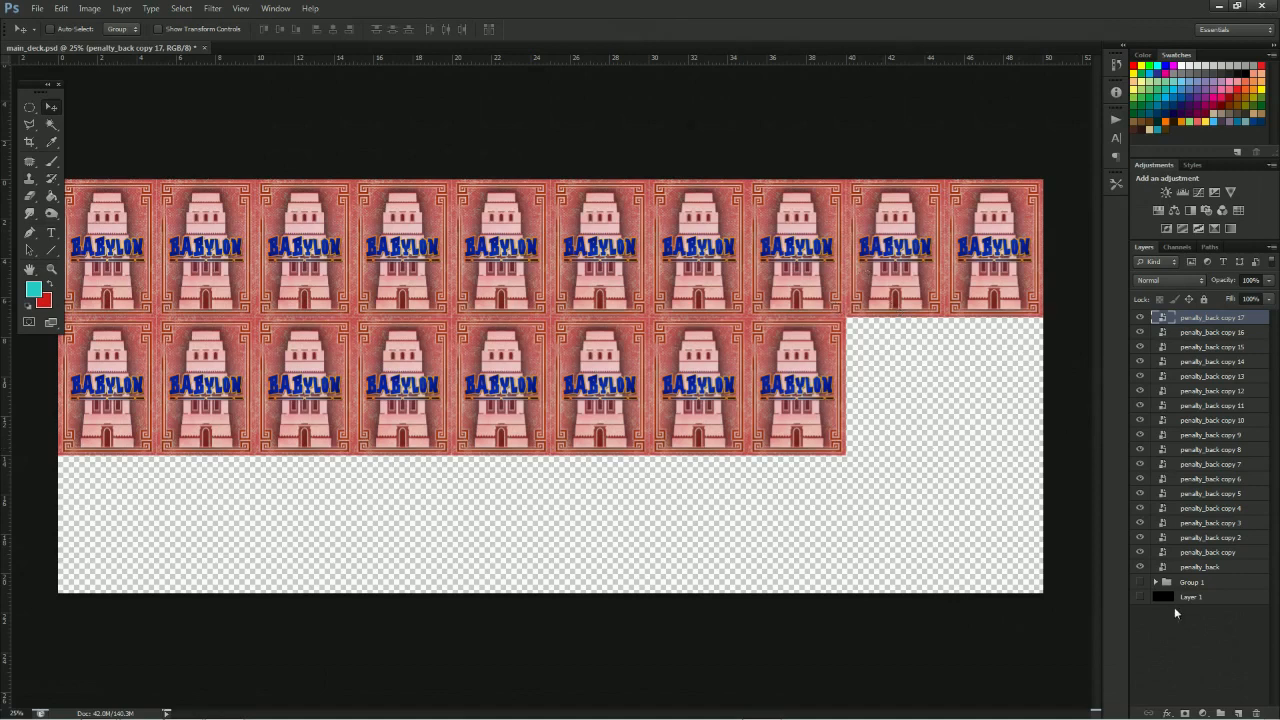
# Check the Group 1 fronts again and place the blue shape_back image in the ninth place of the second row
pyautogui.click(1139, 582)
pyautogui.click(1138, 582)
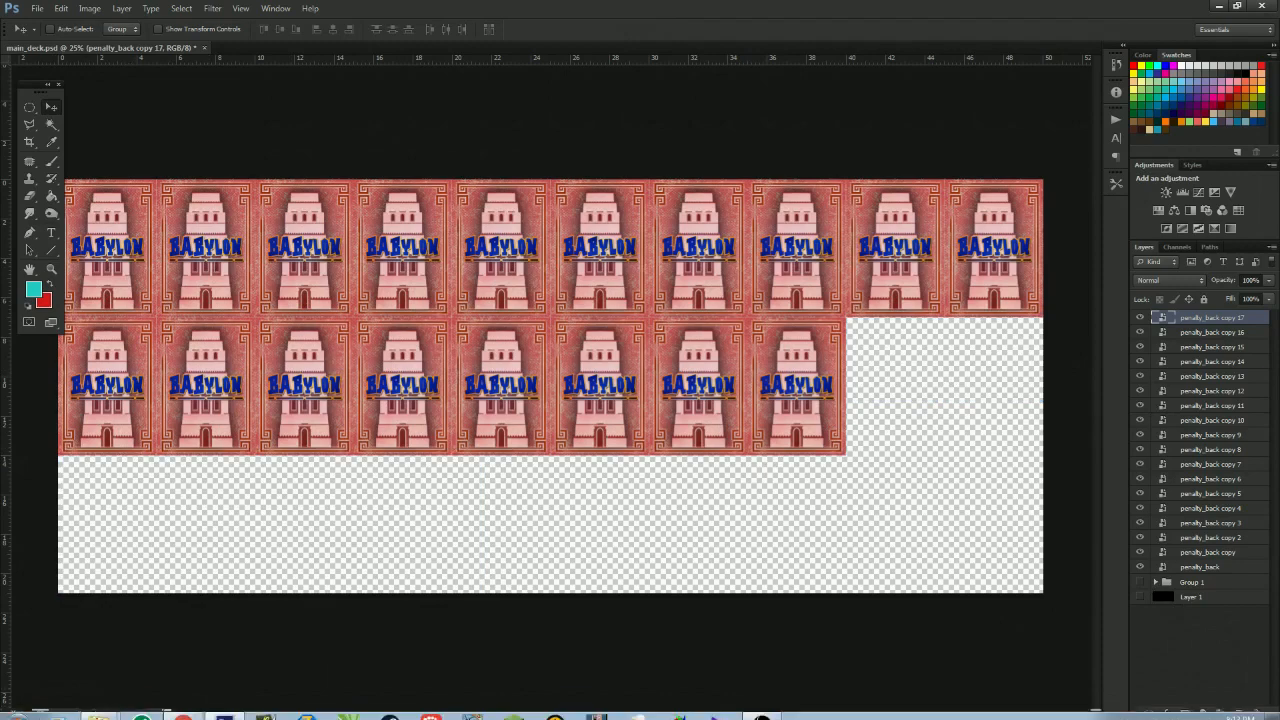
pyautogui.moveTo(100, 707)
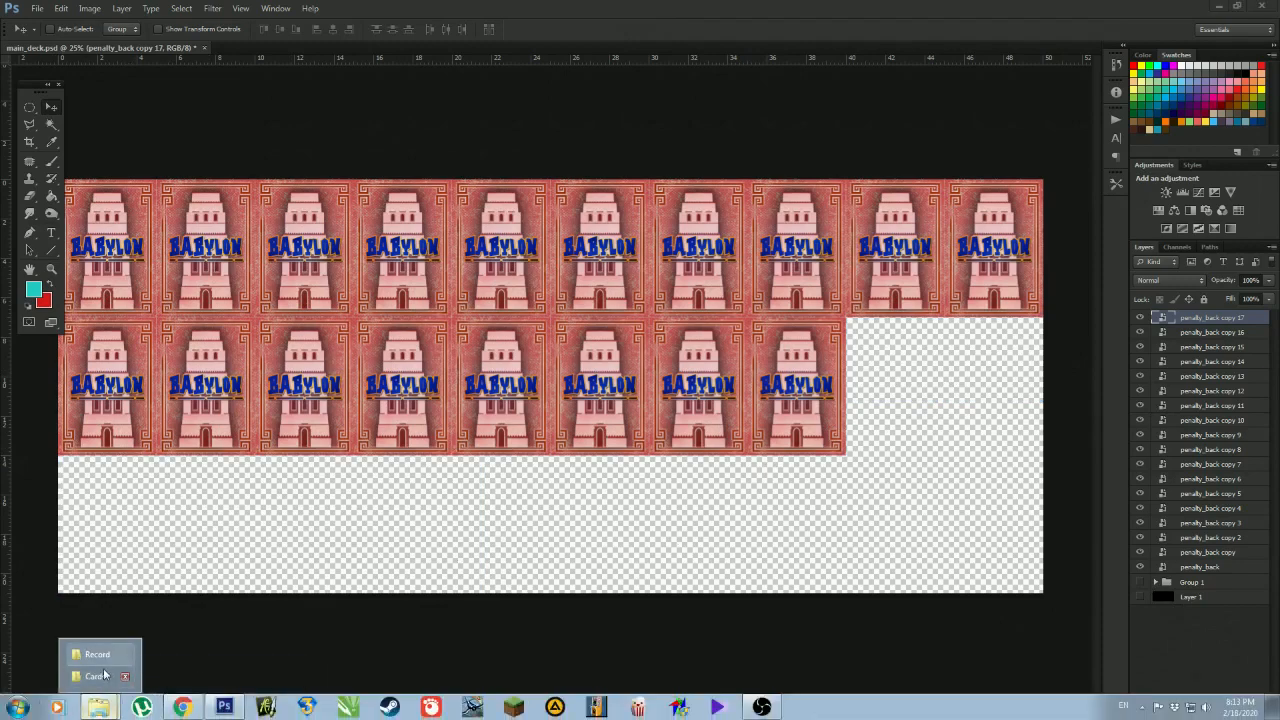
pyautogui.click(123, 676)
pyautogui.moveTo(1140, 195); pyautogui.dragTo(80, 530)
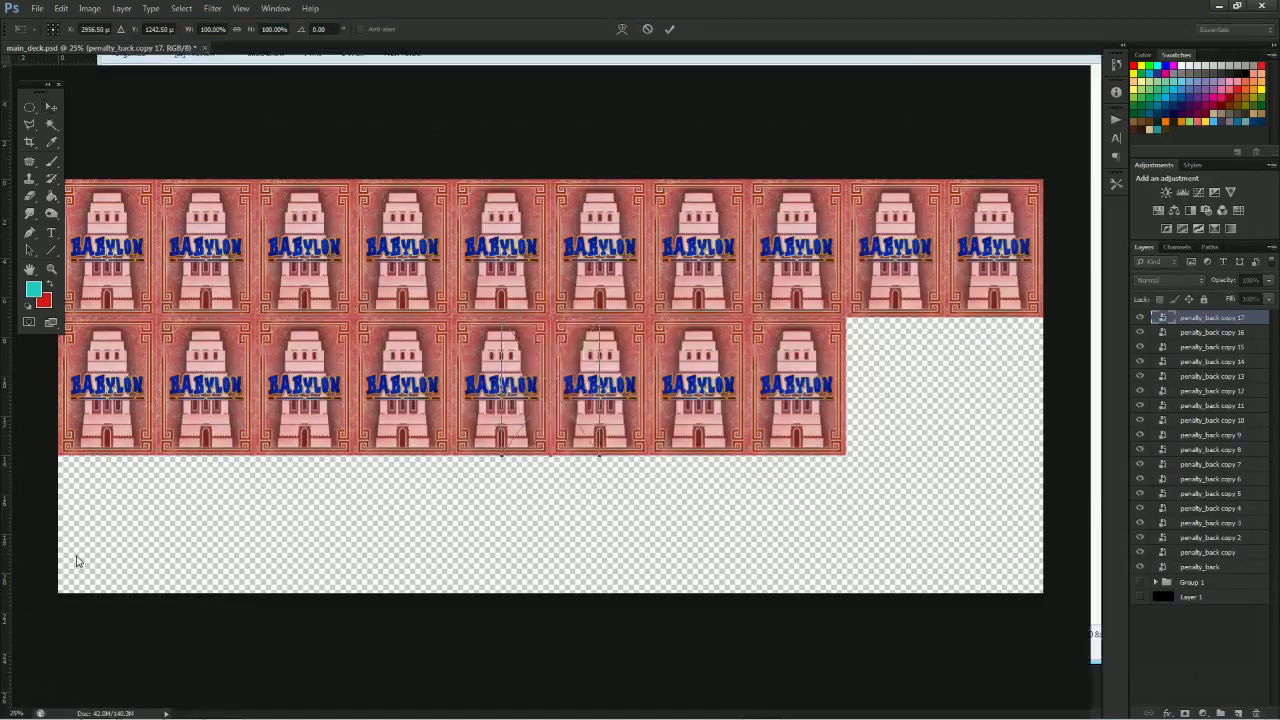
pyautogui.moveTo(550, 430); pyautogui.dragTo(895, 431)
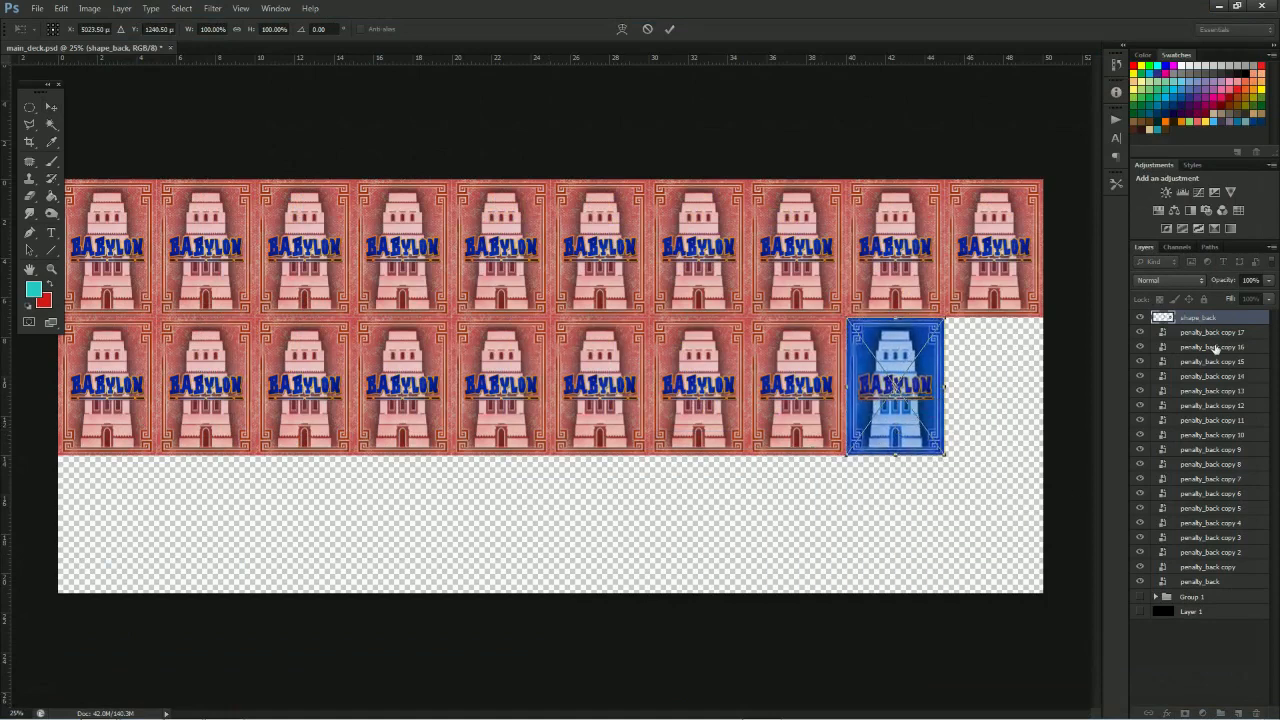
pyautogui.press('Return')
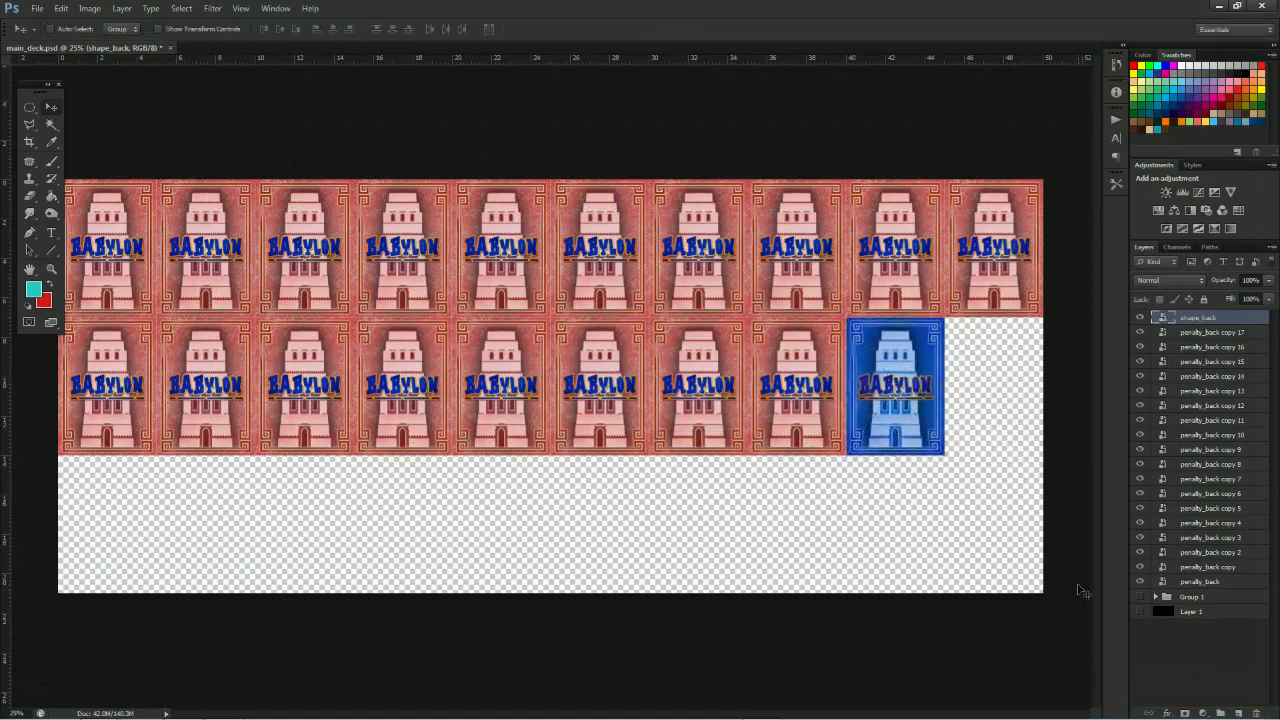
# Duplicate shape_back three times, filling the second row's last place and the third row's first two places
pyautogui.moveTo(1212, 322); pyautogui.dragTo(1238, 713)
pyautogui.moveTo(890, 398); pyautogui.dragTo(990, 398)
pyautogui.moveTo(1220, 323); pyautogui.dragTo(1238, 713)
pyautogui.moveTo(992, 416); pyautogui.dragTo(137, 512)
pyautogui.click(1140, 626)
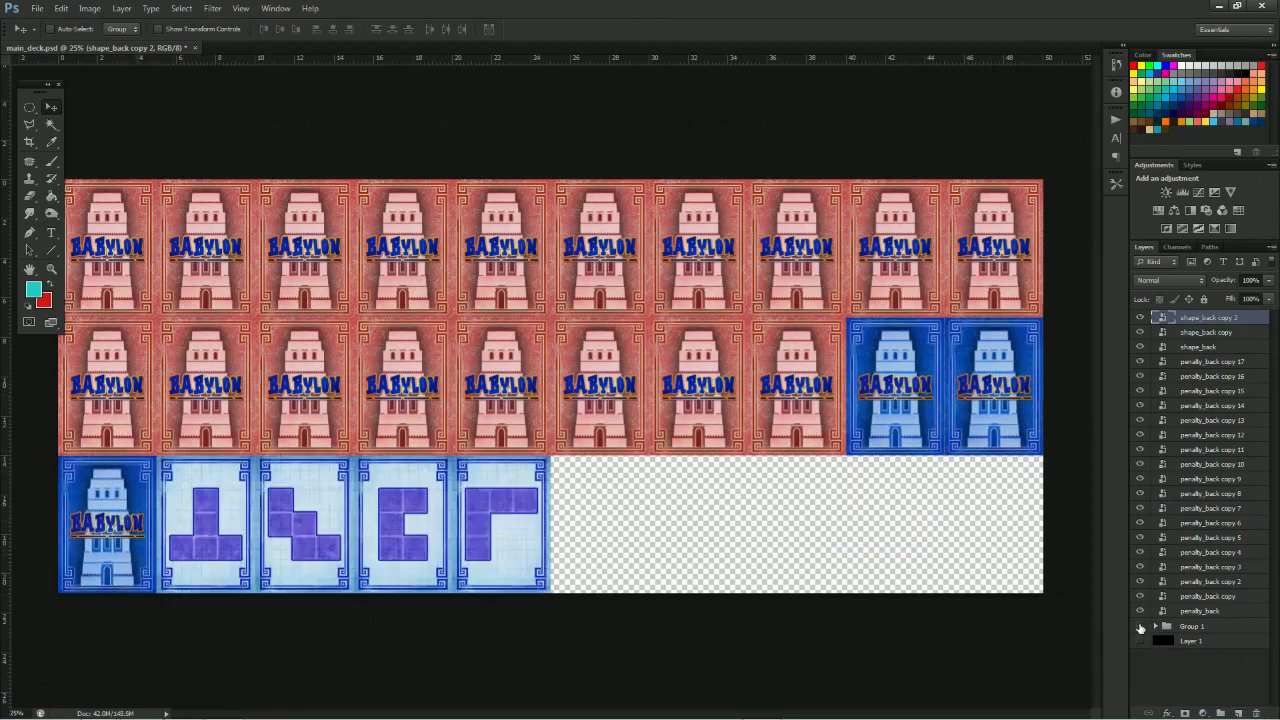
pyautogui.click(1140, 626)
pyautogui.moveTo(1232, 331); pyautogui.dragTo(1238, 713)
pyautogui.moveTo(120, 527); pyautogui.dragTo(218, 527)
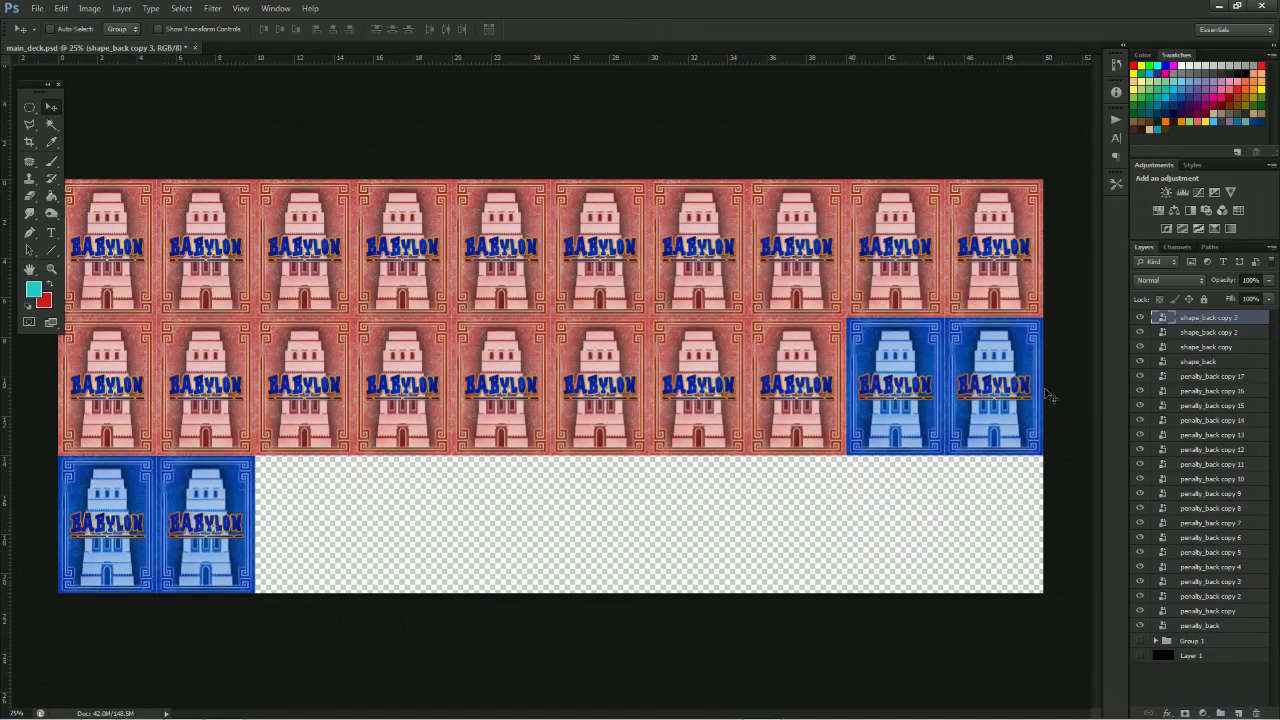
# Duplicate the two shape backs of the third row together and align the copies in its third and fourth places
pyautogui.click(1200, 332)
pyautogui.click(1206, 319)
pyautogui.click(1203, 332)
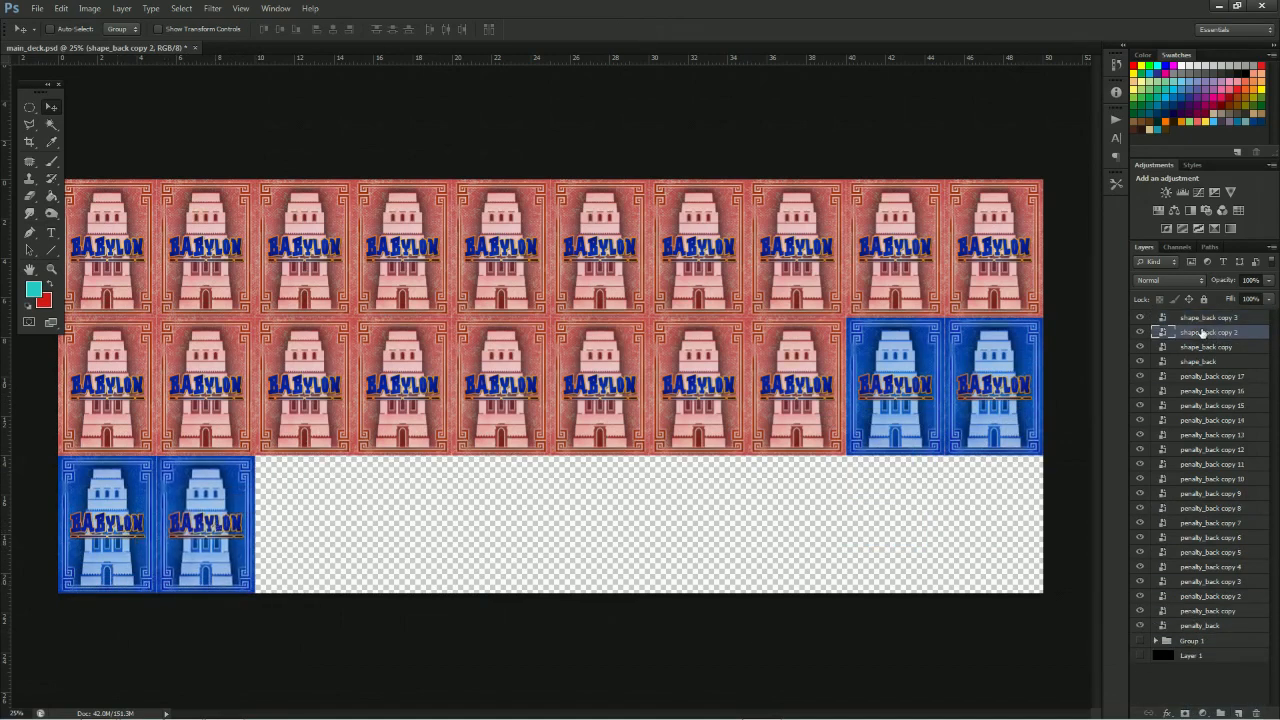
pyautogui.click(1219, 319)
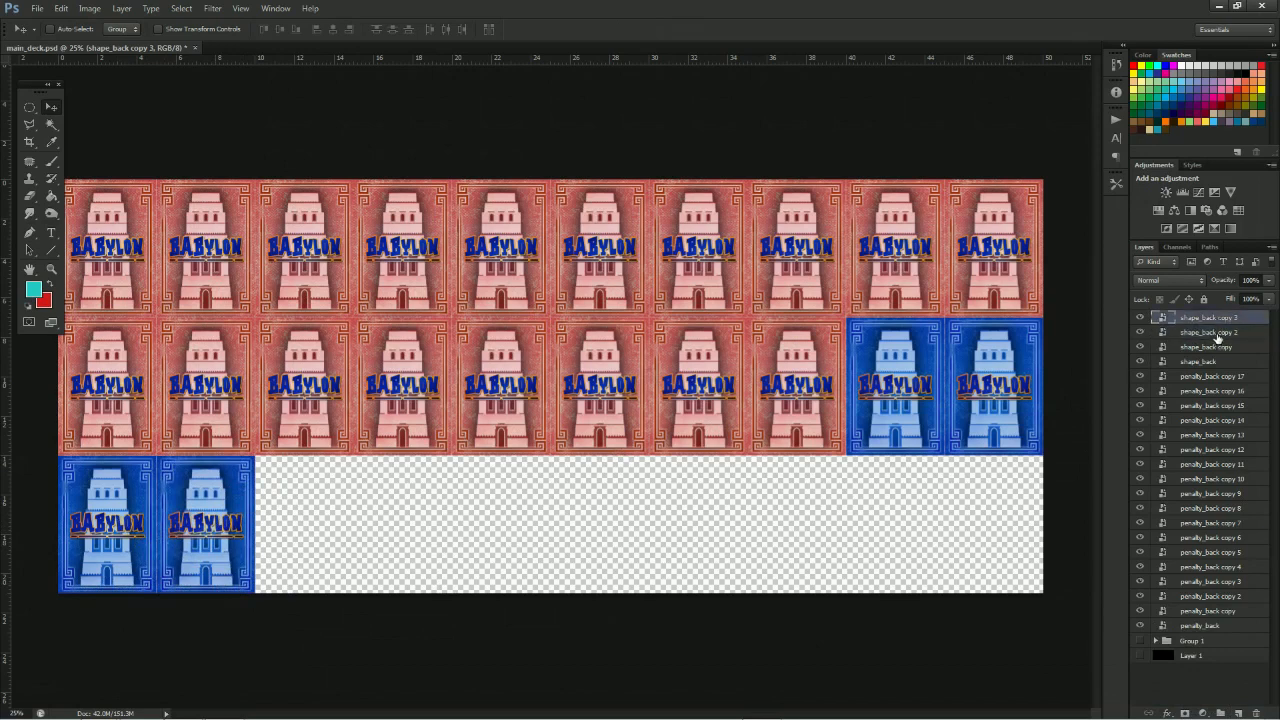
pyautogui.keyDown('shift'); pyautogui.click(1217, 338); pyautogui.keyUp('shift')
pyautogui.hotkey('ctrl', 'j')
pyautogui.moveTo(130, 515); pyautogui.dragTo(326, 515)
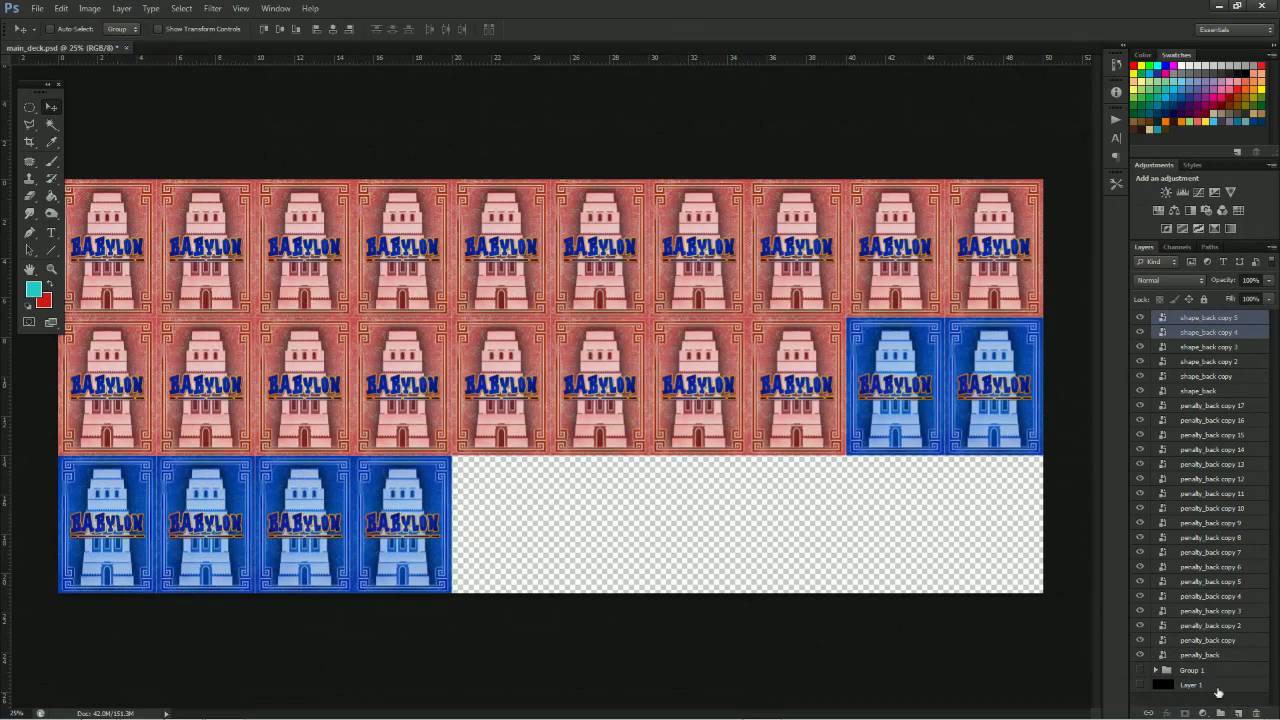
# Check the backs against Group 1, add a fifth shape back to the third row and show the black Layer 1
pyautogui.click(1139, 670)
pyautogui.click(1139, 670)
pyautogui.moveTo(1199, 321); pyautogui.dragTo(1238, 712)
pyautogui.moveTo(463, 549); pyautogui.dragTo(555, 558)
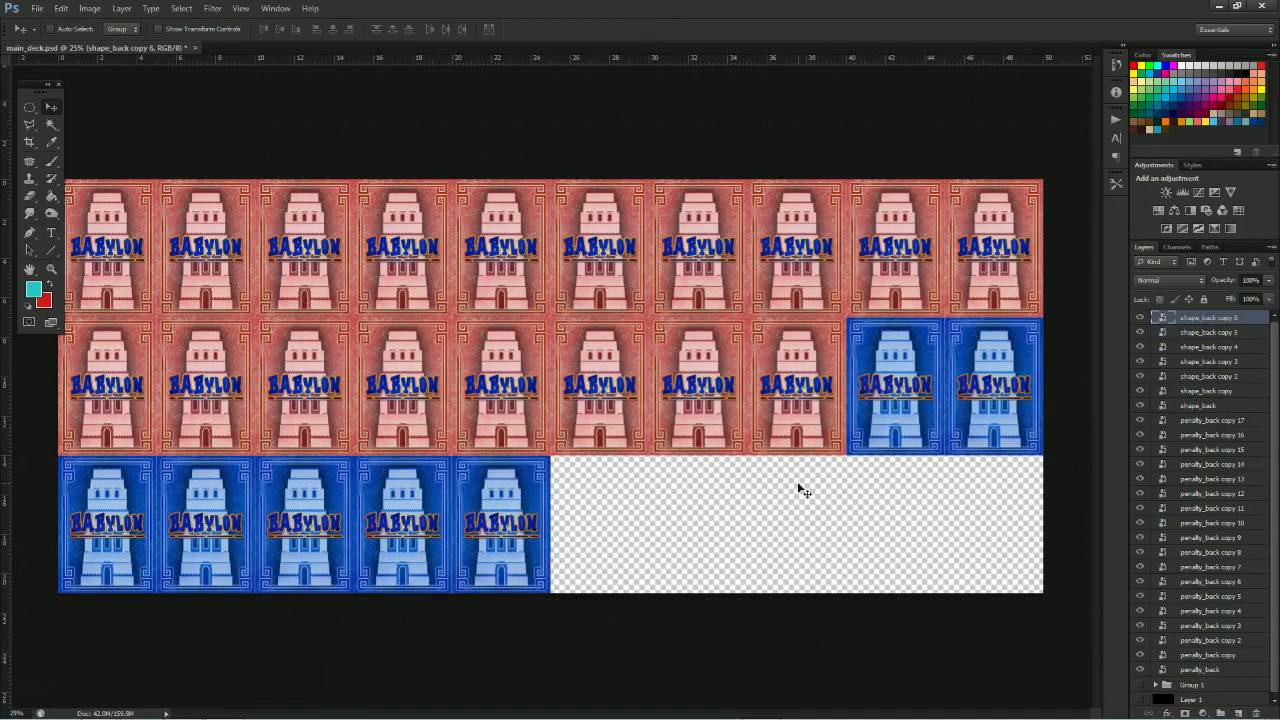
pyautogui.click(1140, 699)
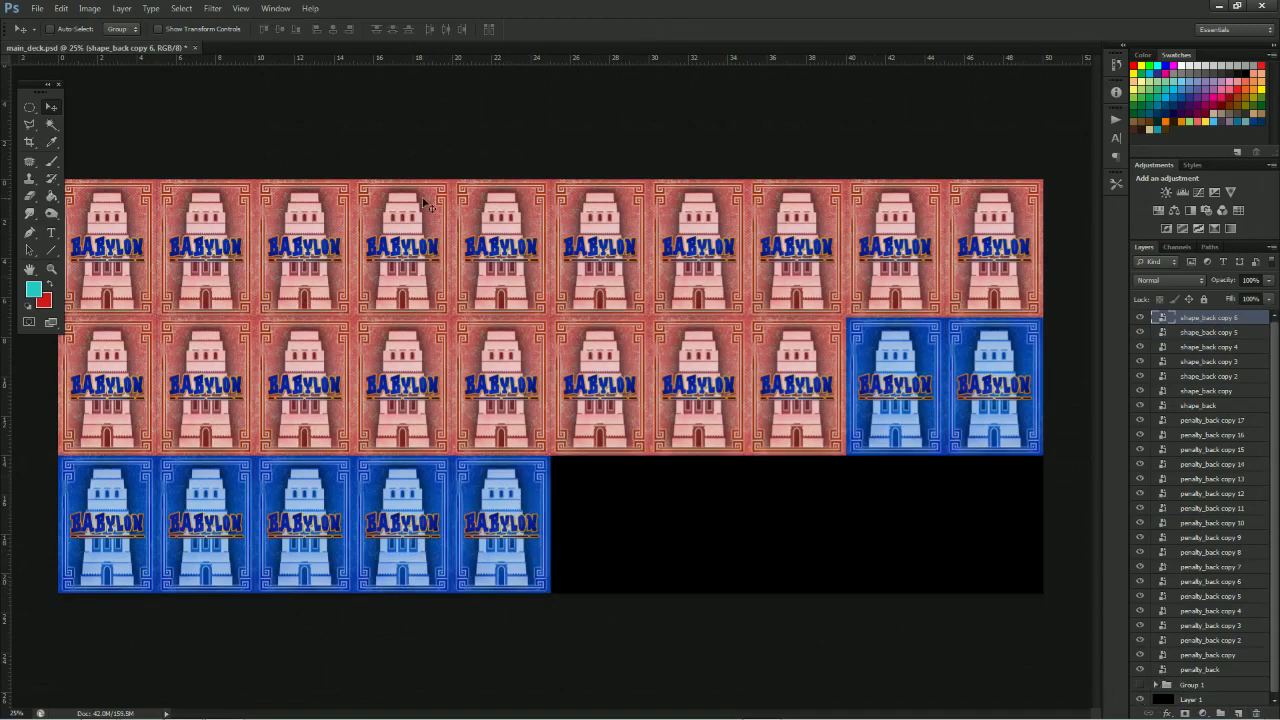
# Save the card backs sheet as the JPEG main_deck_backs in the Cards folder, at maximum quality 12
pyautogui.click(37, 9)
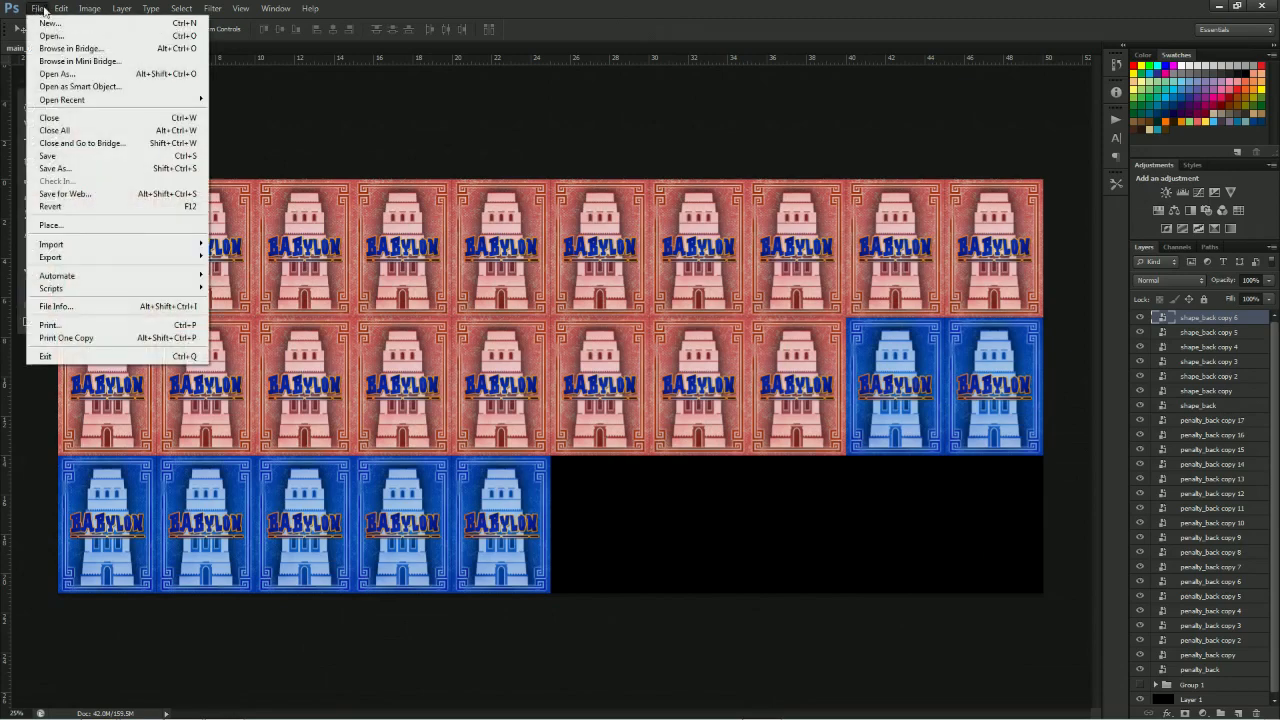
pyautogui.click(460, 106)
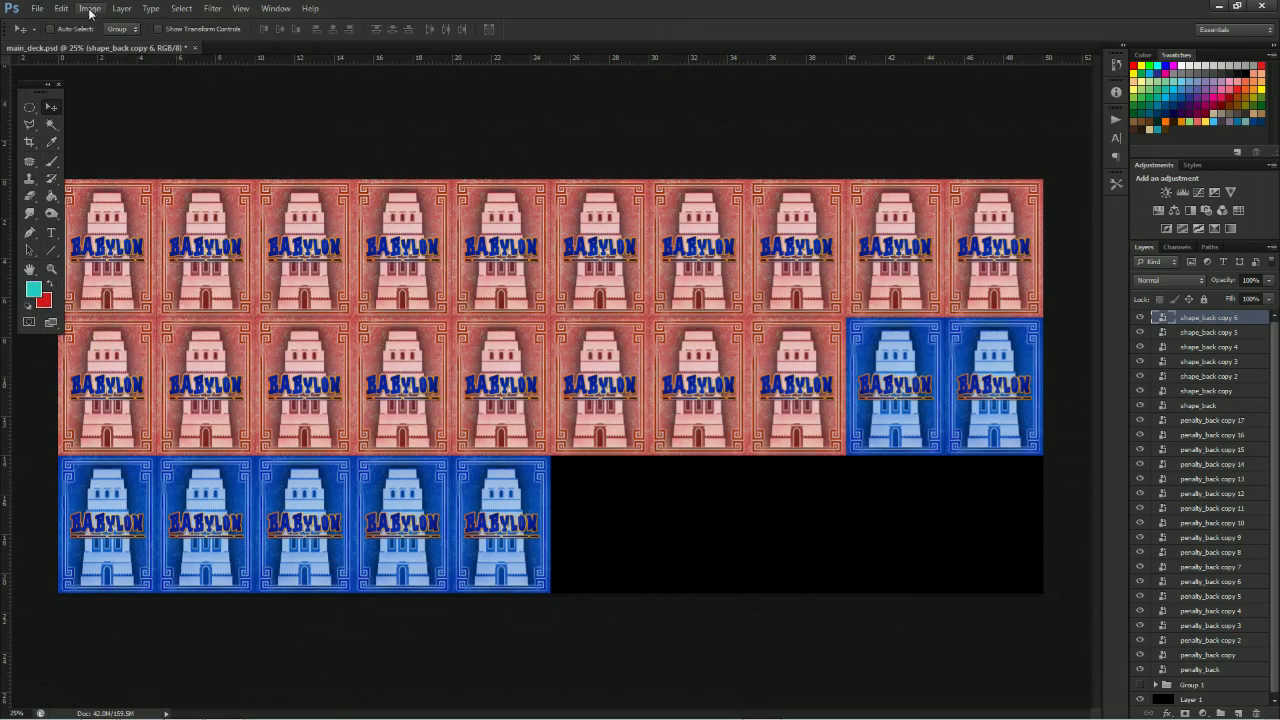
pyautogui.click(37, 9)
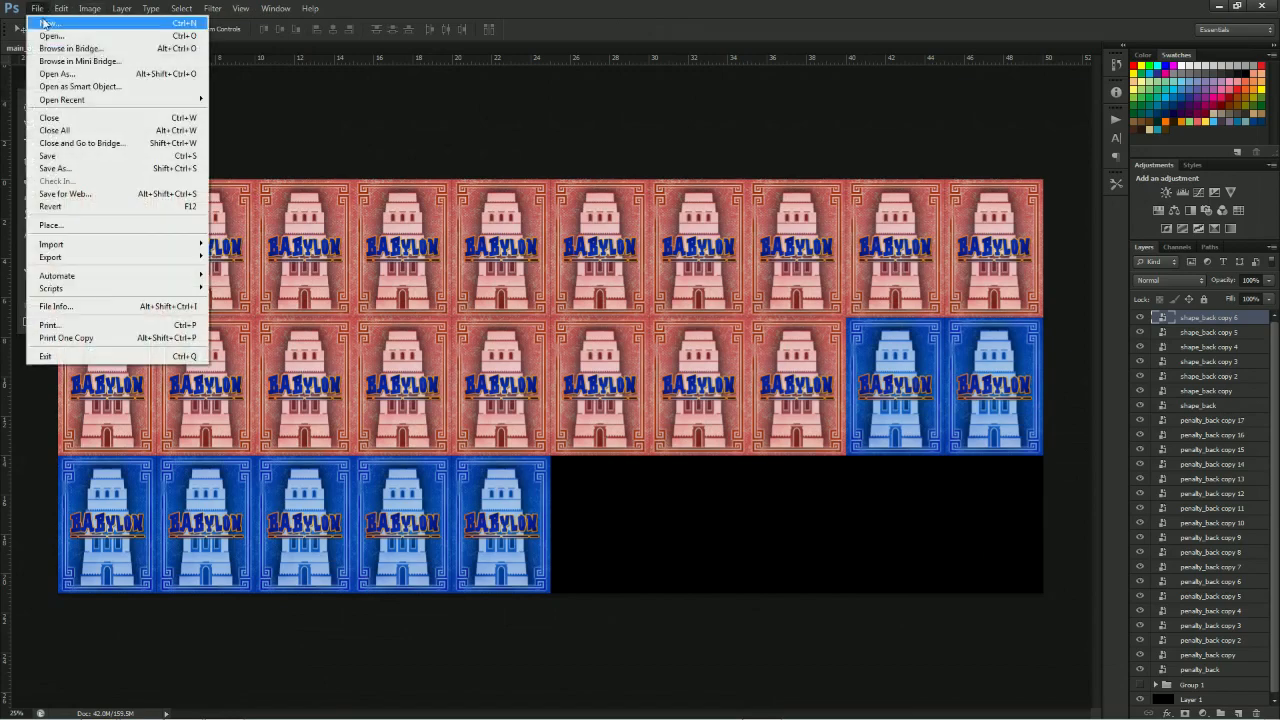
pyautogui.click(60, 168)
pyautogui.click(388, 480)
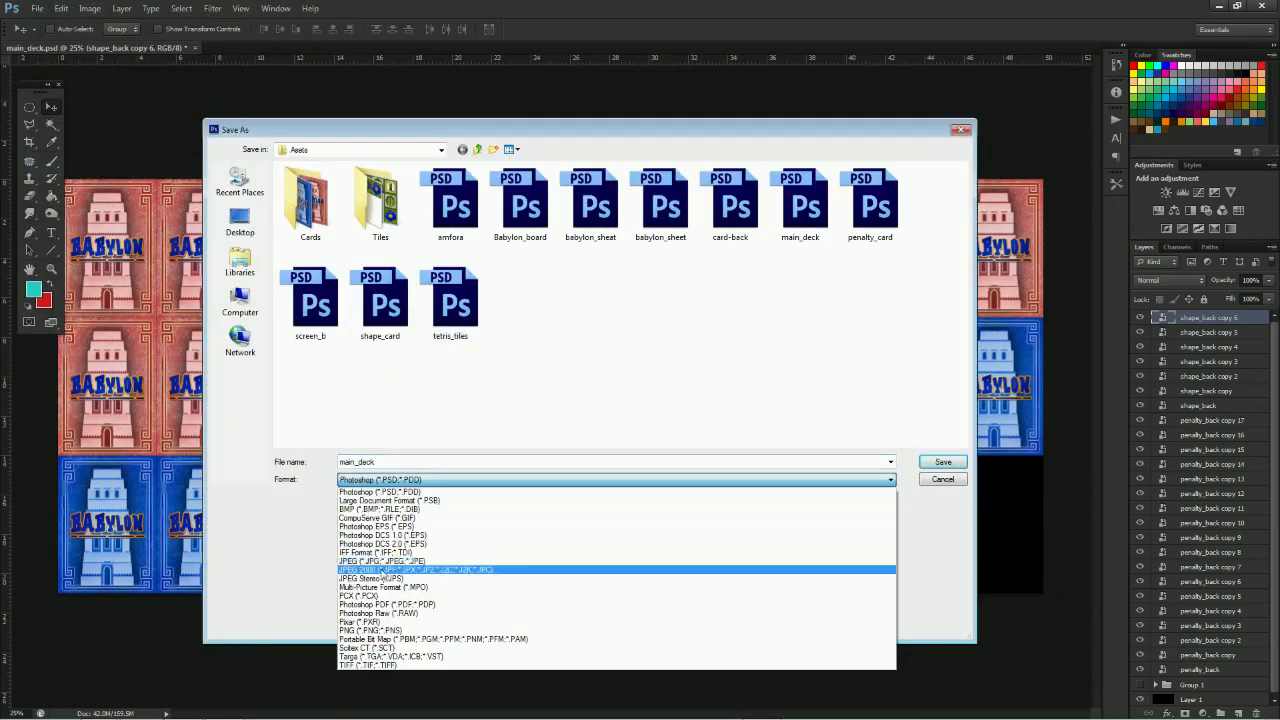
pyautogui.click(335, 205)
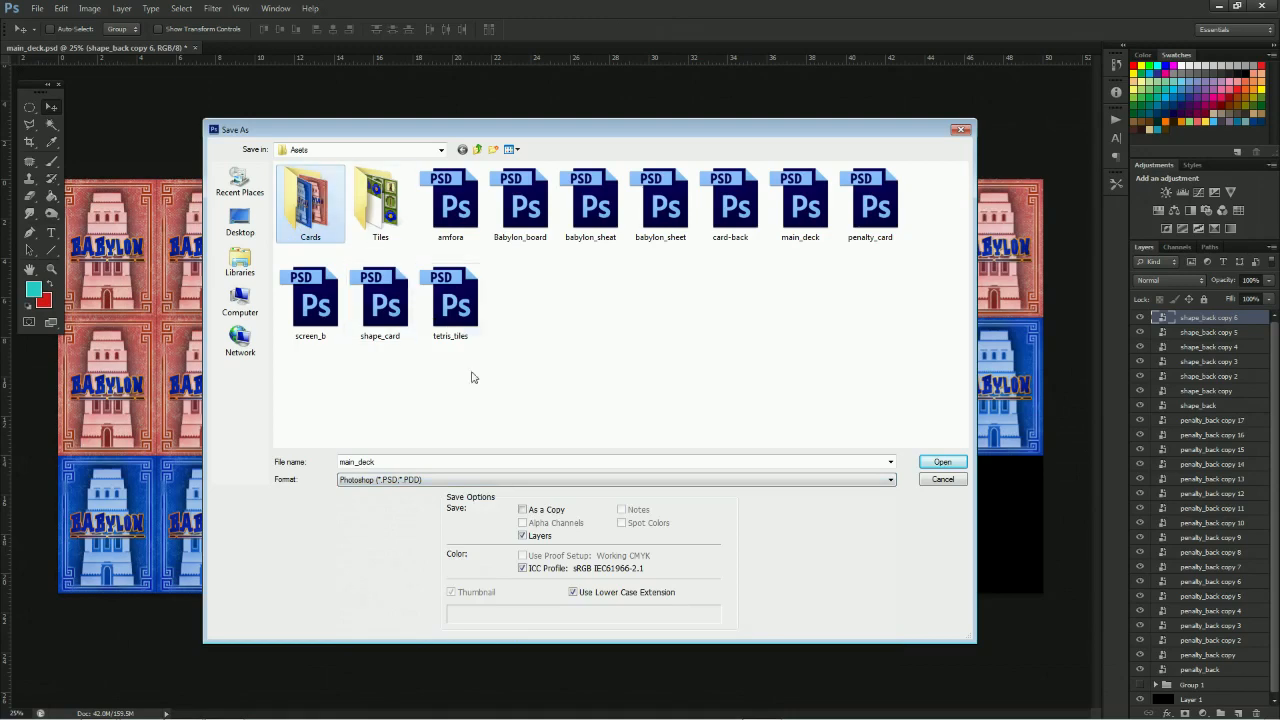
pyautogui.doubleClick(330, 211)
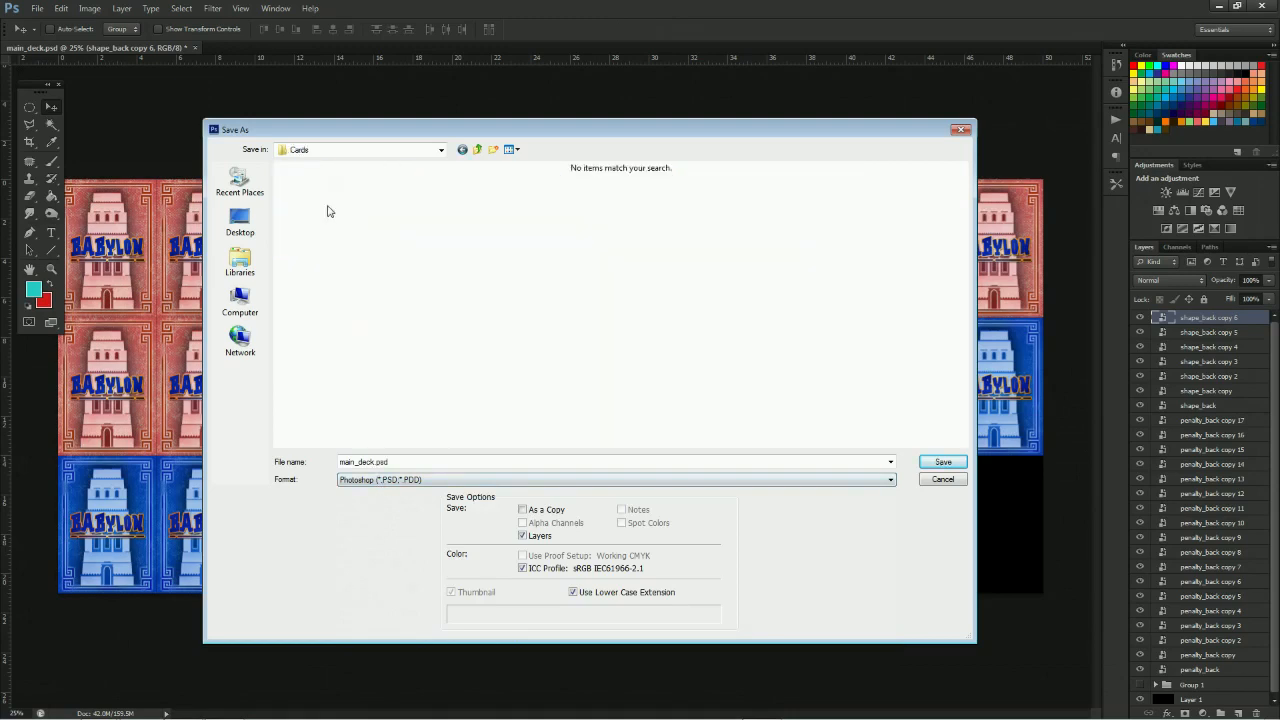
pyautogui.click(390, 479)
pyautogui.click(400, 562)
pyautogui.click(402, 461)
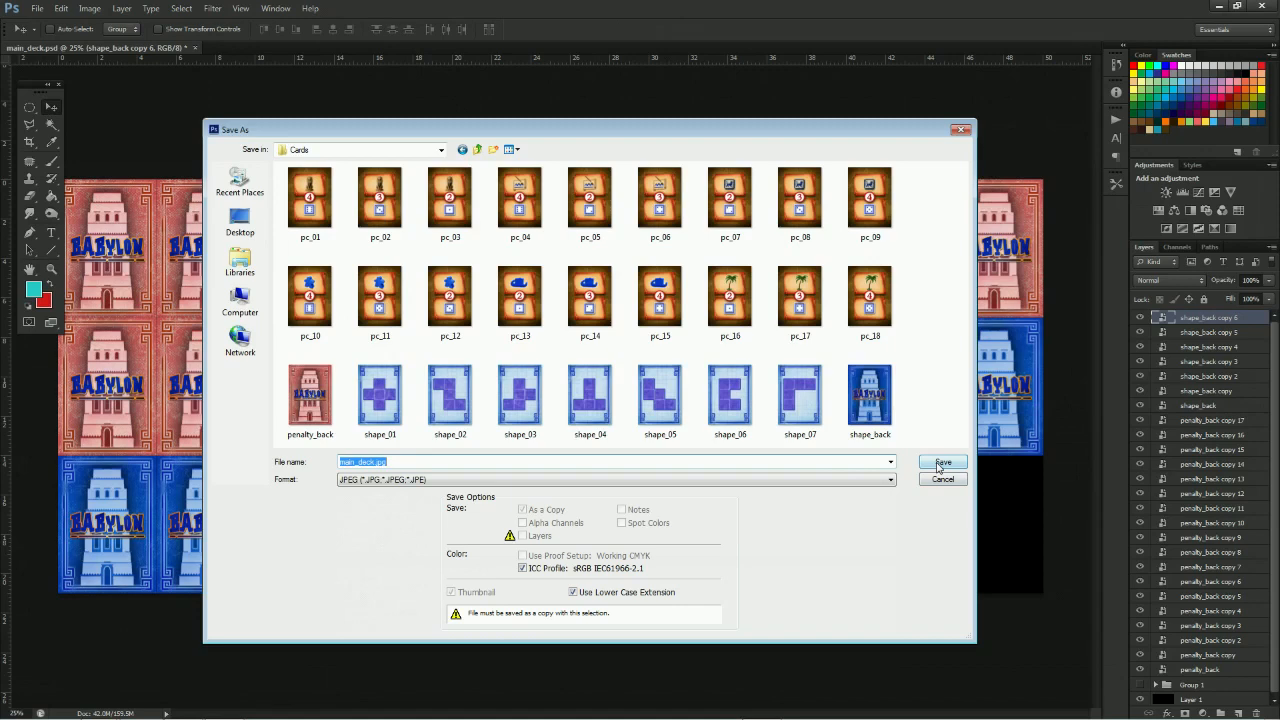
pyautogui.click(372, 462)
pyautogui.click(940, 462)
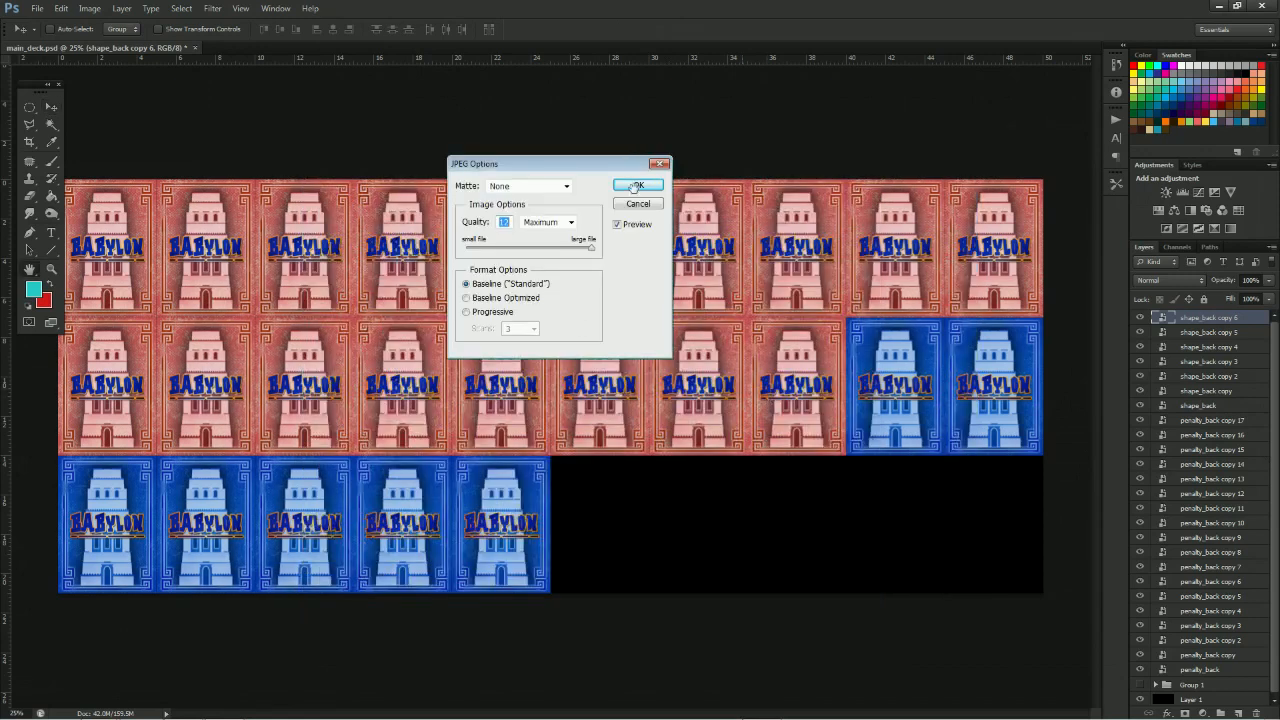
pyautogui.click(634, 186)
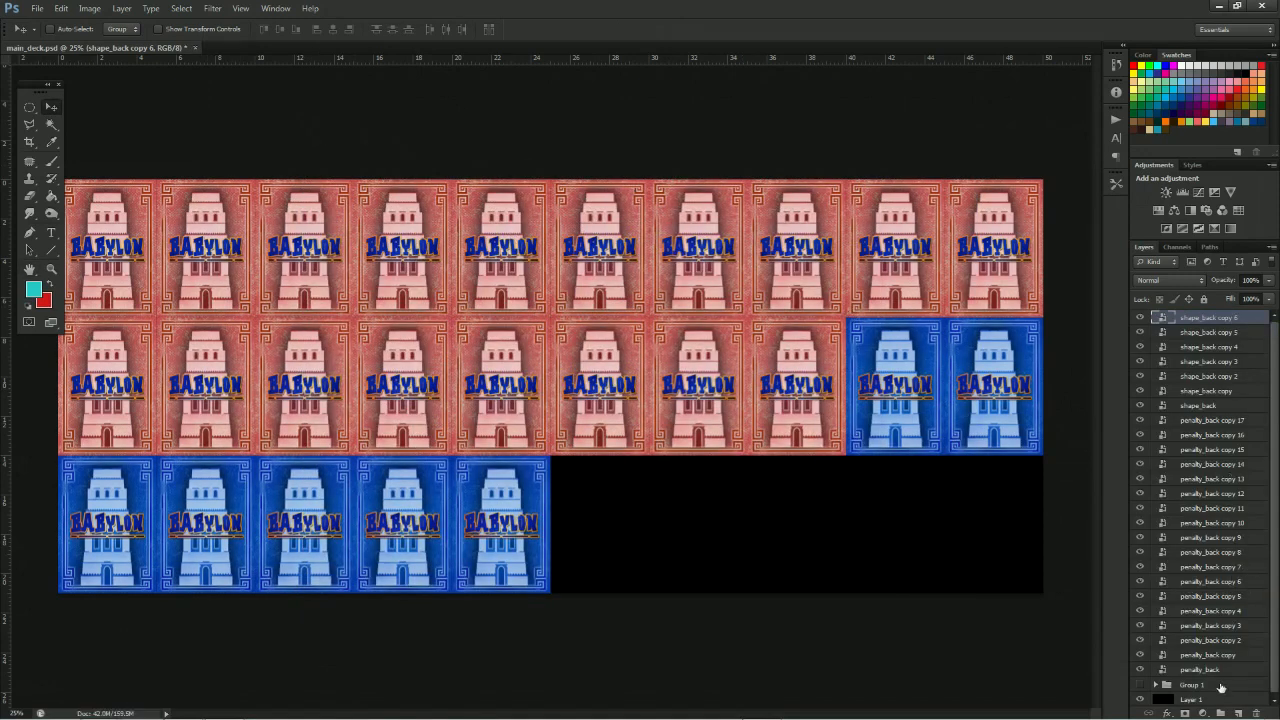
# Group all the card back layers, then hide that group and show the card fronts in Group 1
pyautogui.keyDown('shift'); pyautogui.click(1205, 670); pyautogui.keyUp('shift')
pyautogui.hotkey('ctrl', 'g')
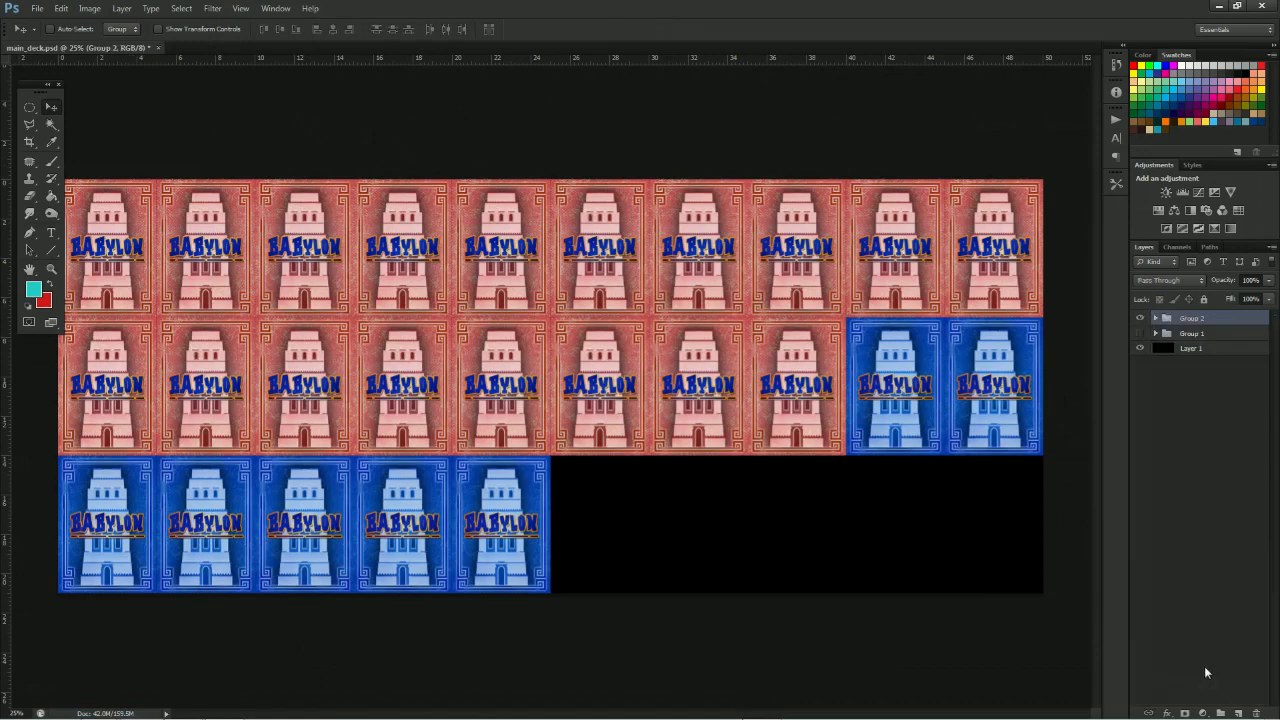
pyautogui.click(1141, 318)
pyautogui.click(1140, 333)
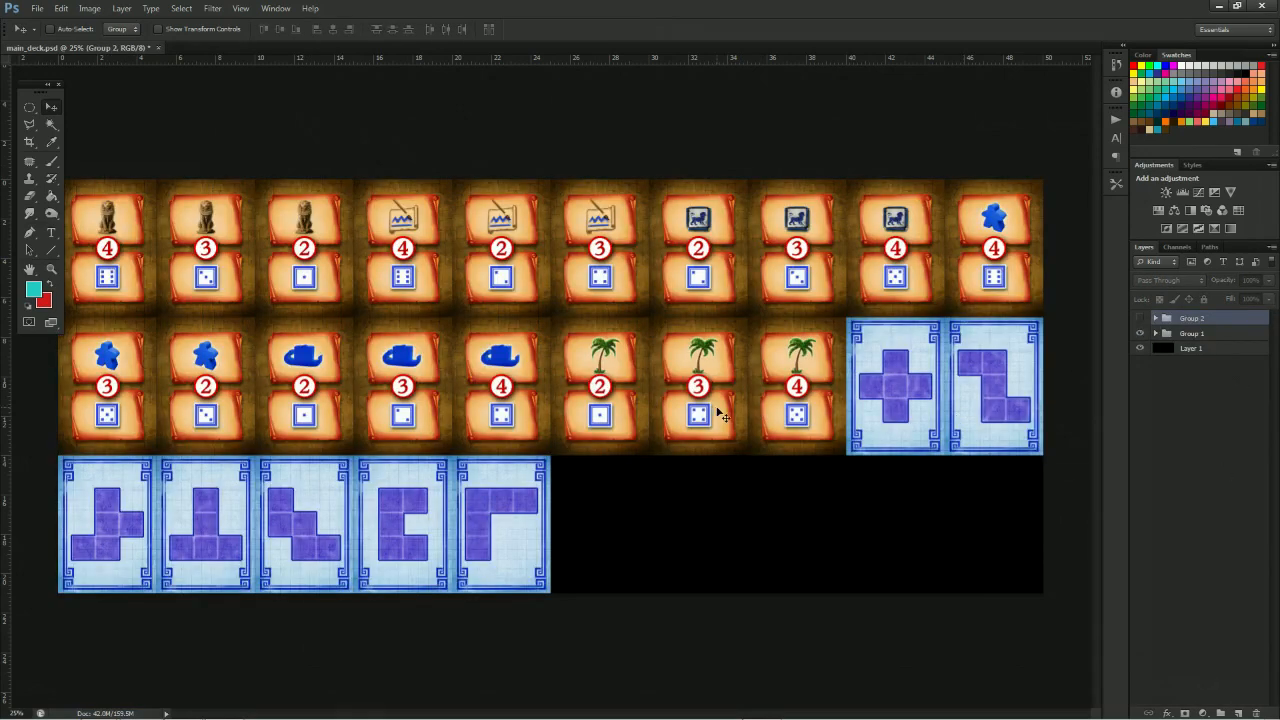
# Save the card fronts sheet as the JPEG main_deck in the Cards folder
pyautogui.click(37, 8)
pyautogui.click(70, 167)
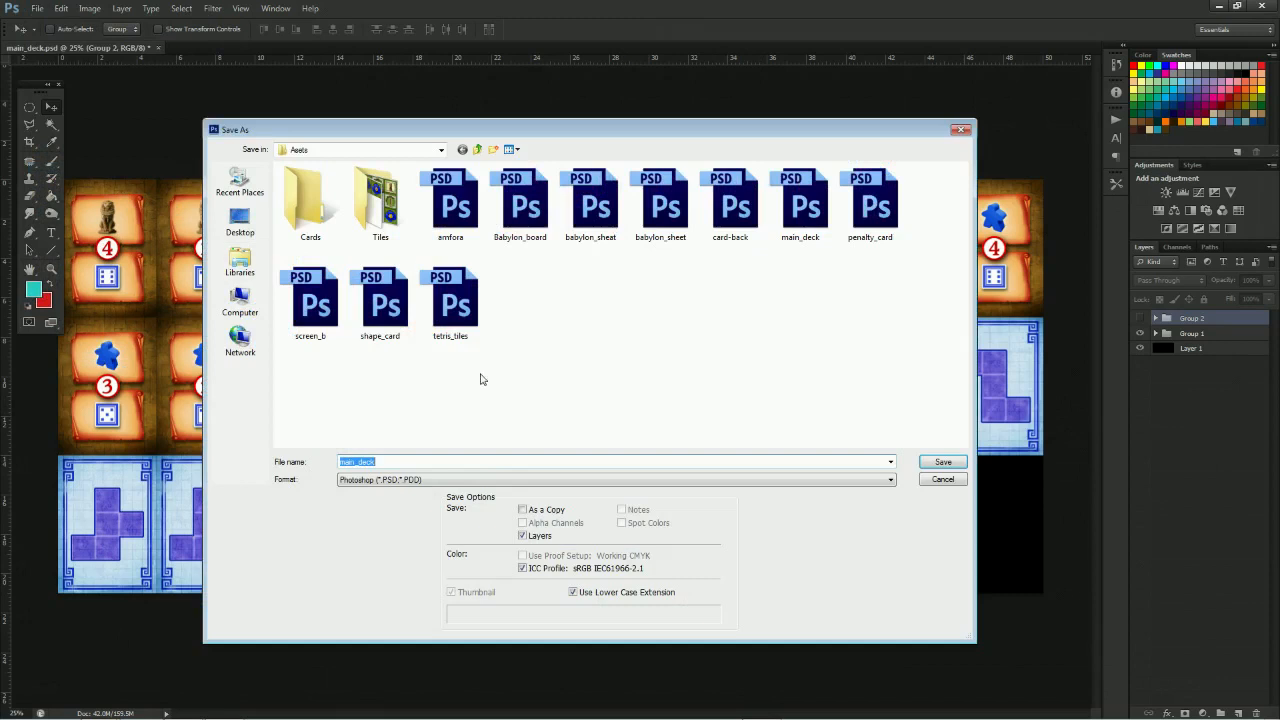
pyautogui.doubleClick(310, 205)
pyautogui.click(378, 480)
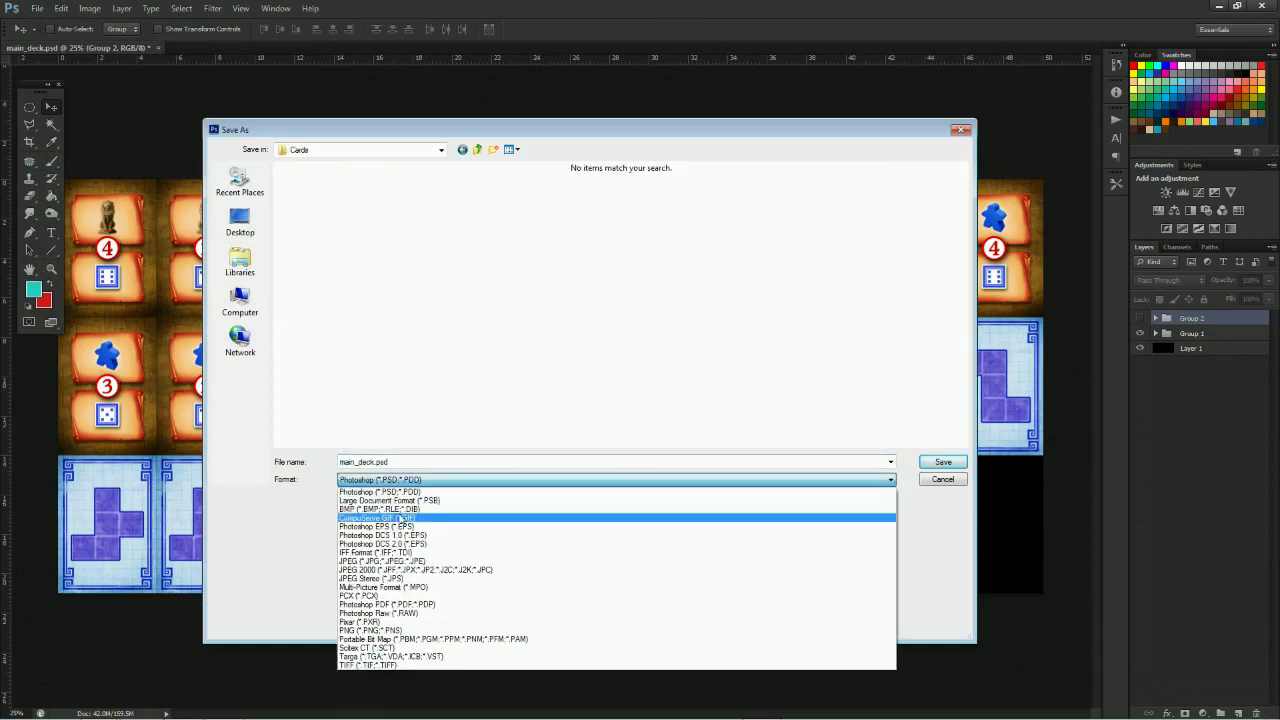
pyautogui.click(362, 562)
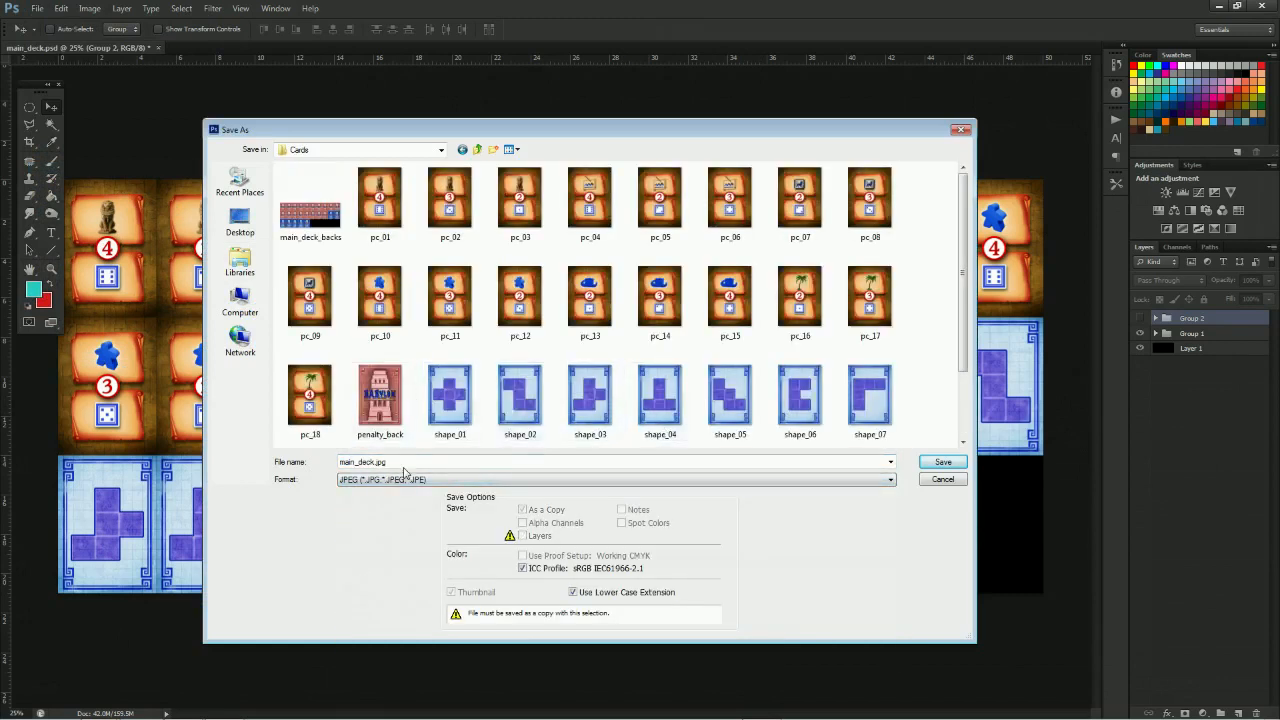
pyautogui.doubleClick(414, 462)
pyautogui.write('main_deck_back')
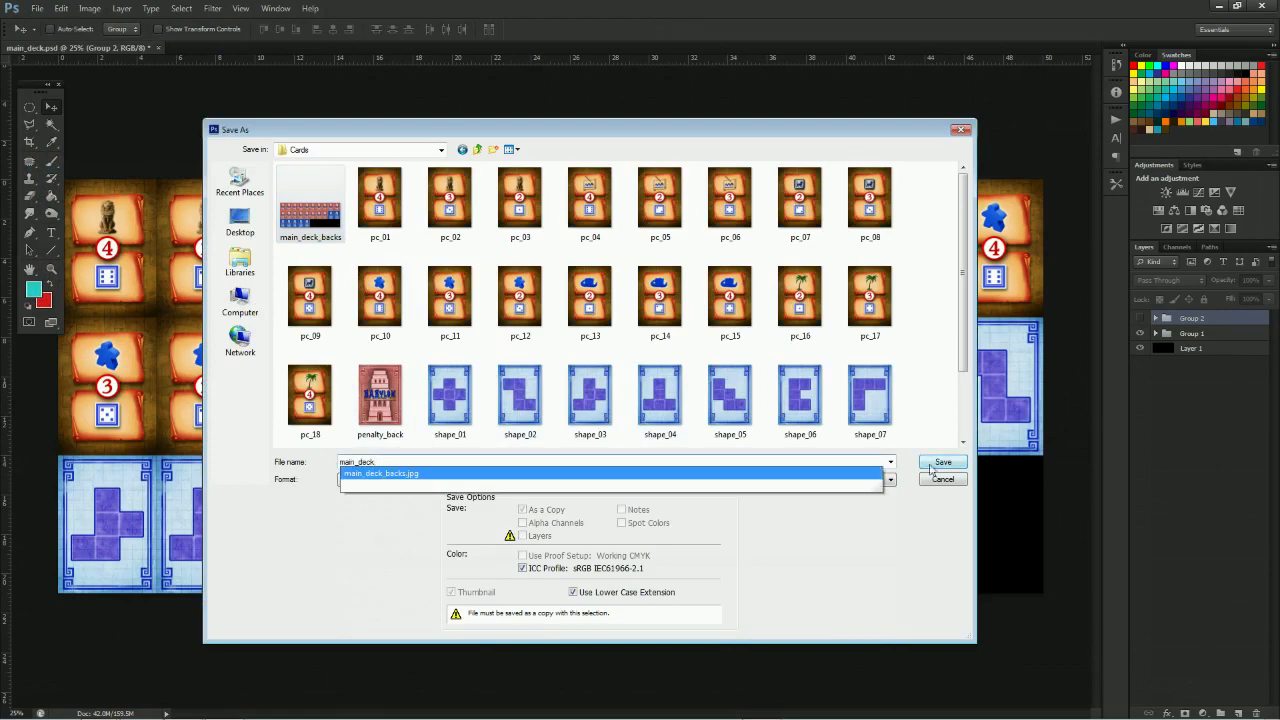
pyautogui.click(933, 462)
pyautogui.click(638, 189)
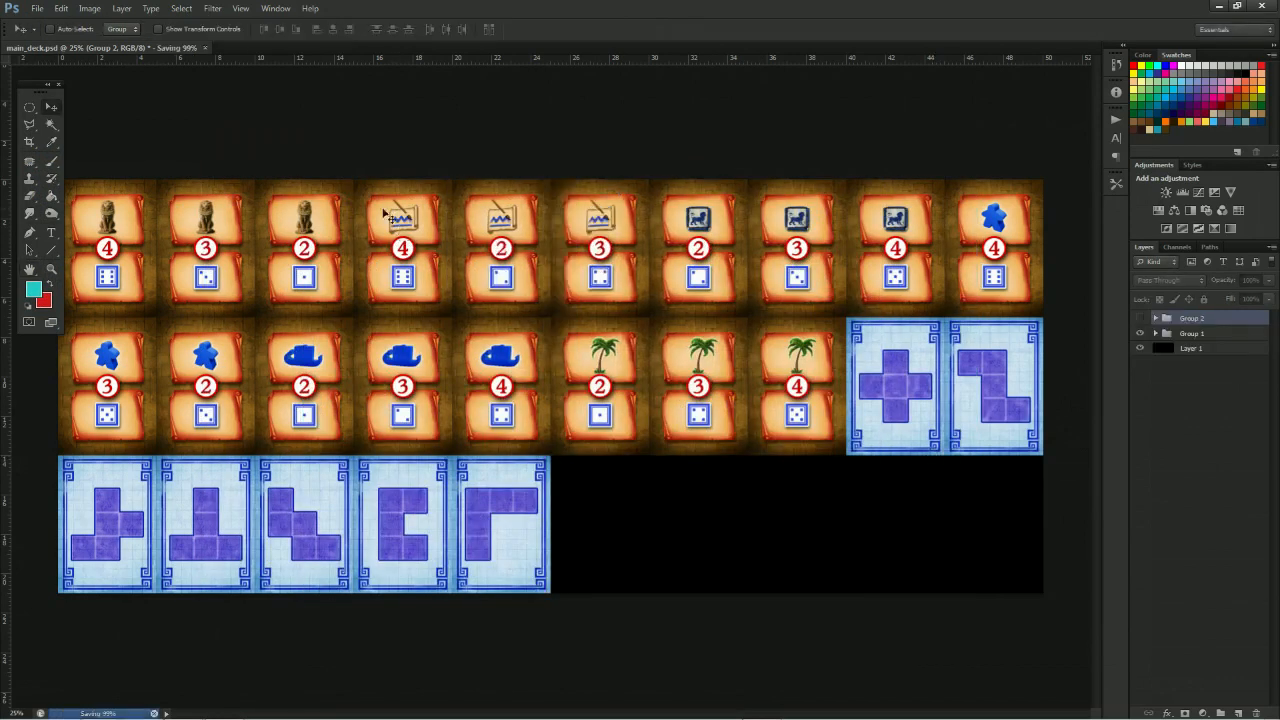
# Close main_deck.psd with its changes saved, and open the exported main_deck JPEG from the Cards folder
pyautogui.click(157, 48)
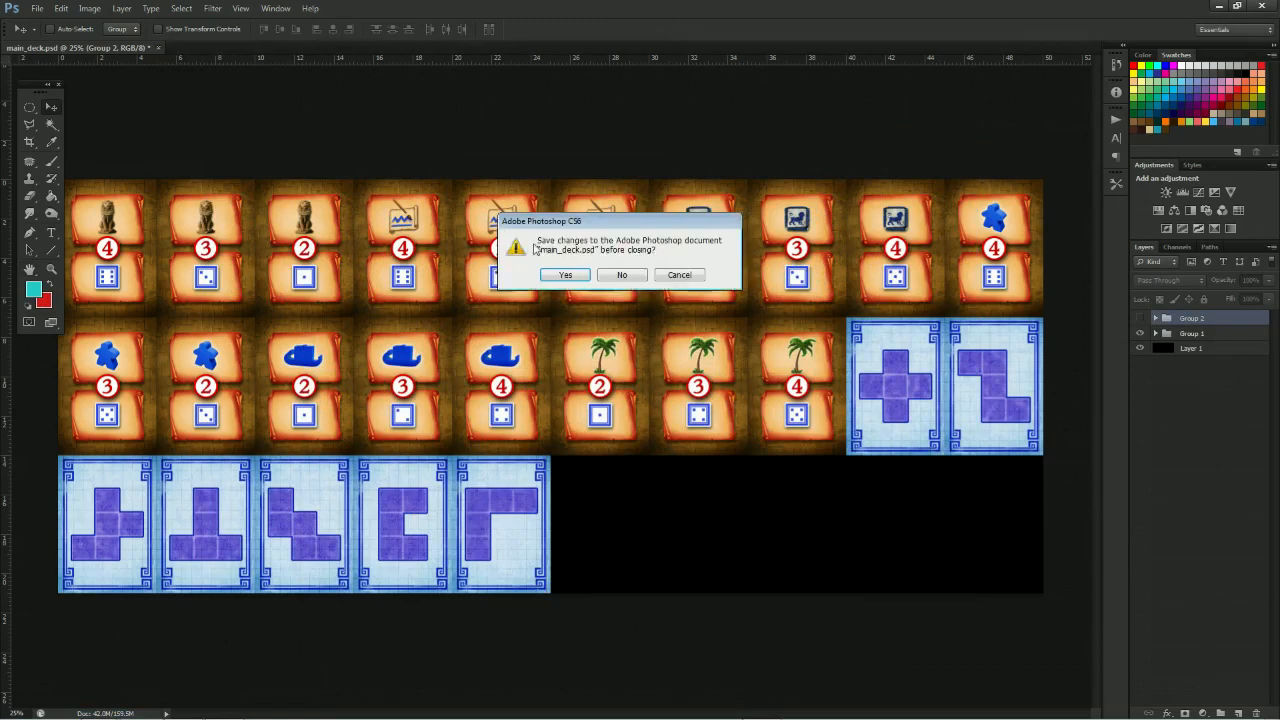
pyautogui.click(560, 274)
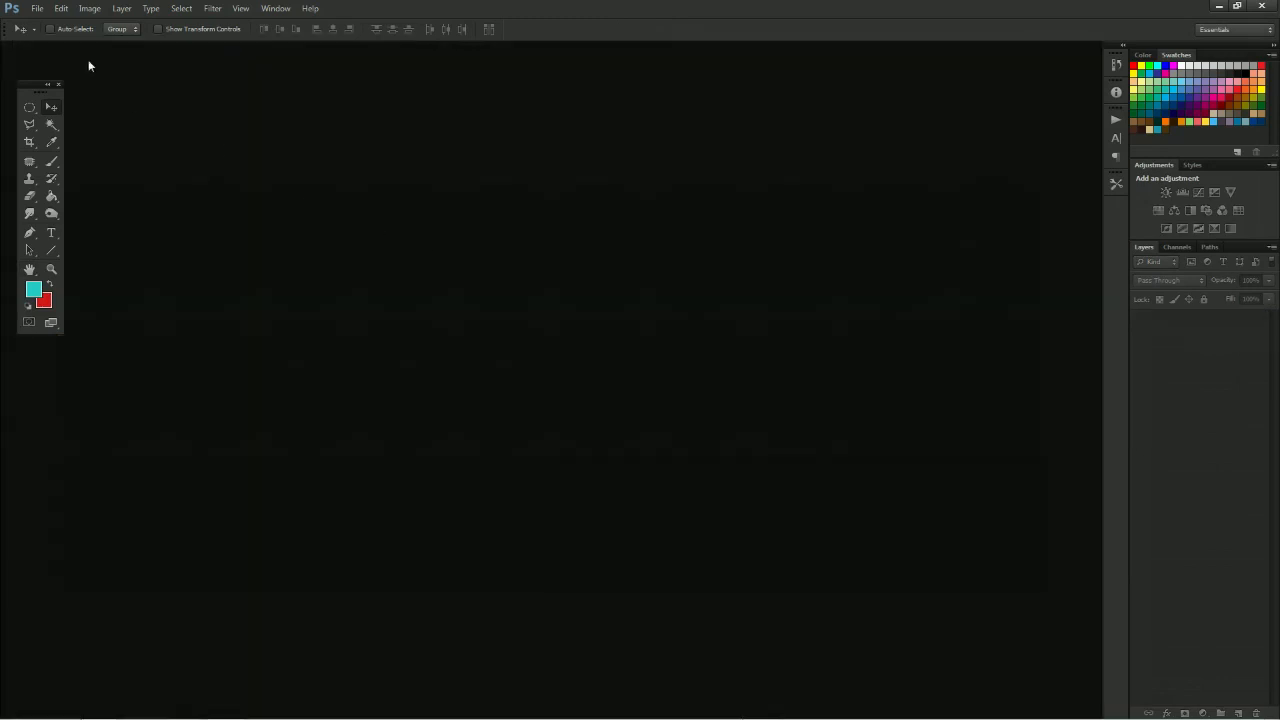
pyautogui.click(40, 10)
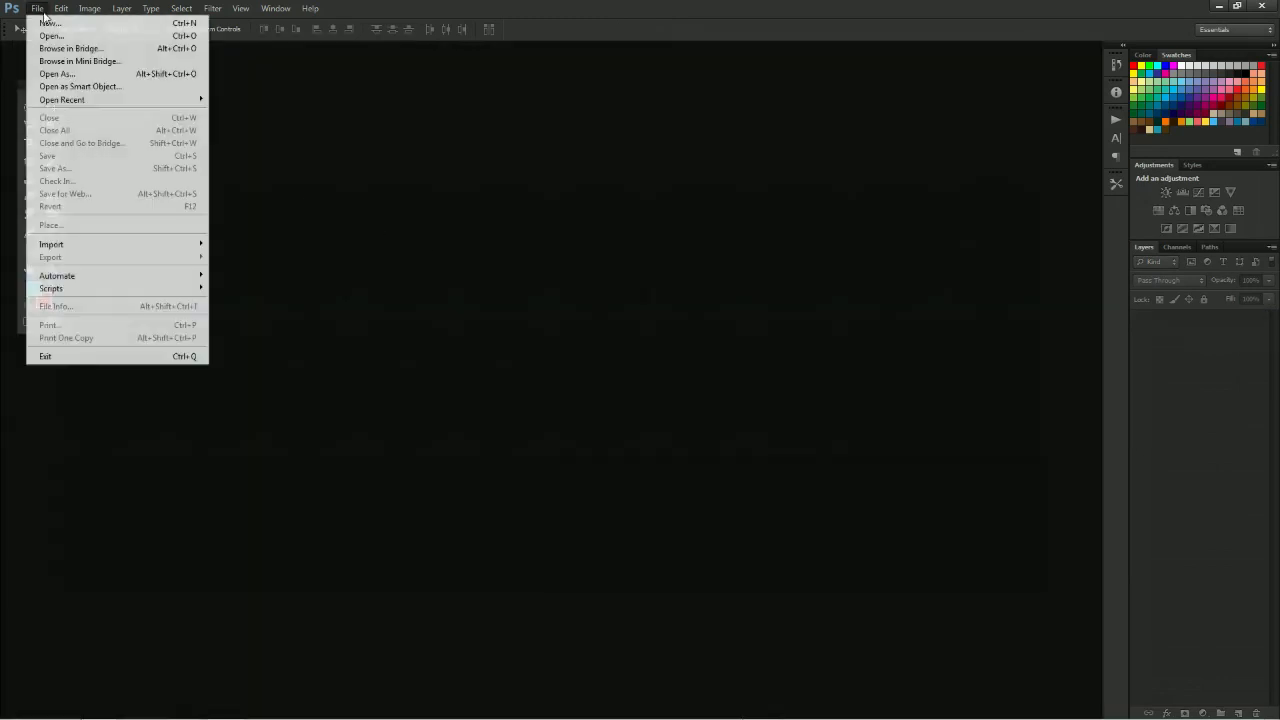
pyautogui.click(51, 35)
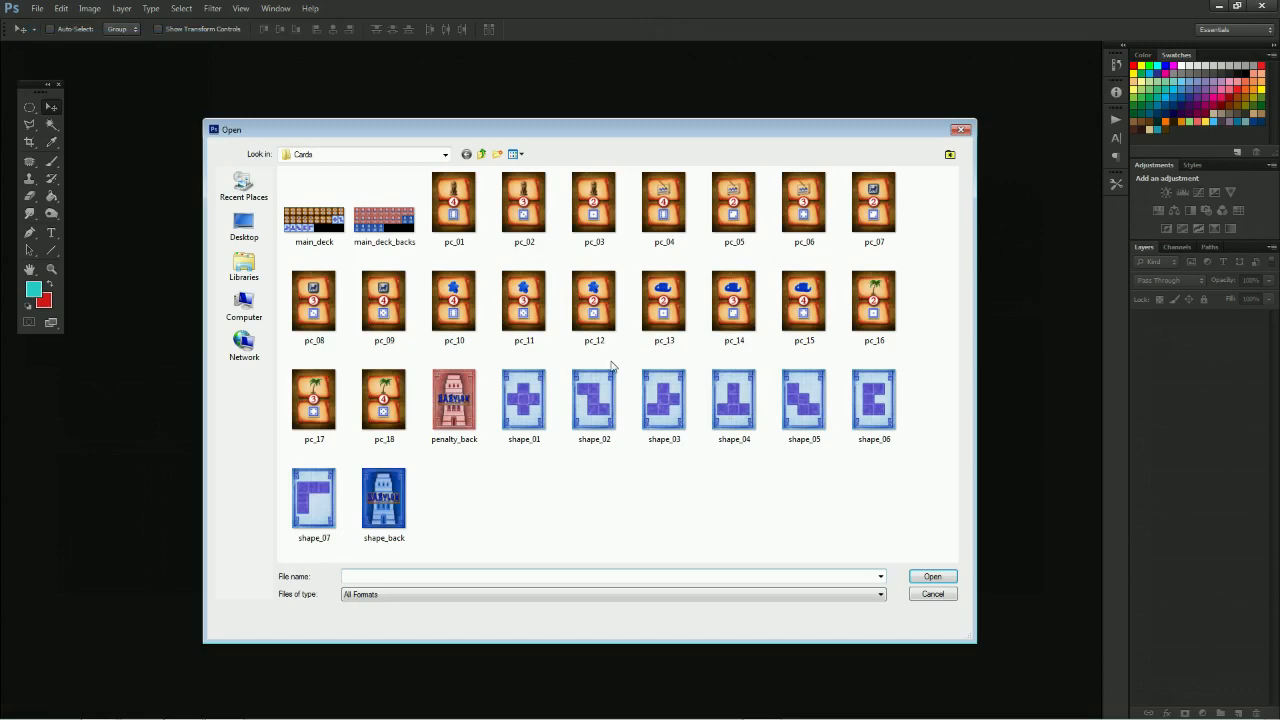
pyautogui.click(314, 222)
pyautogui.click(929, 578)
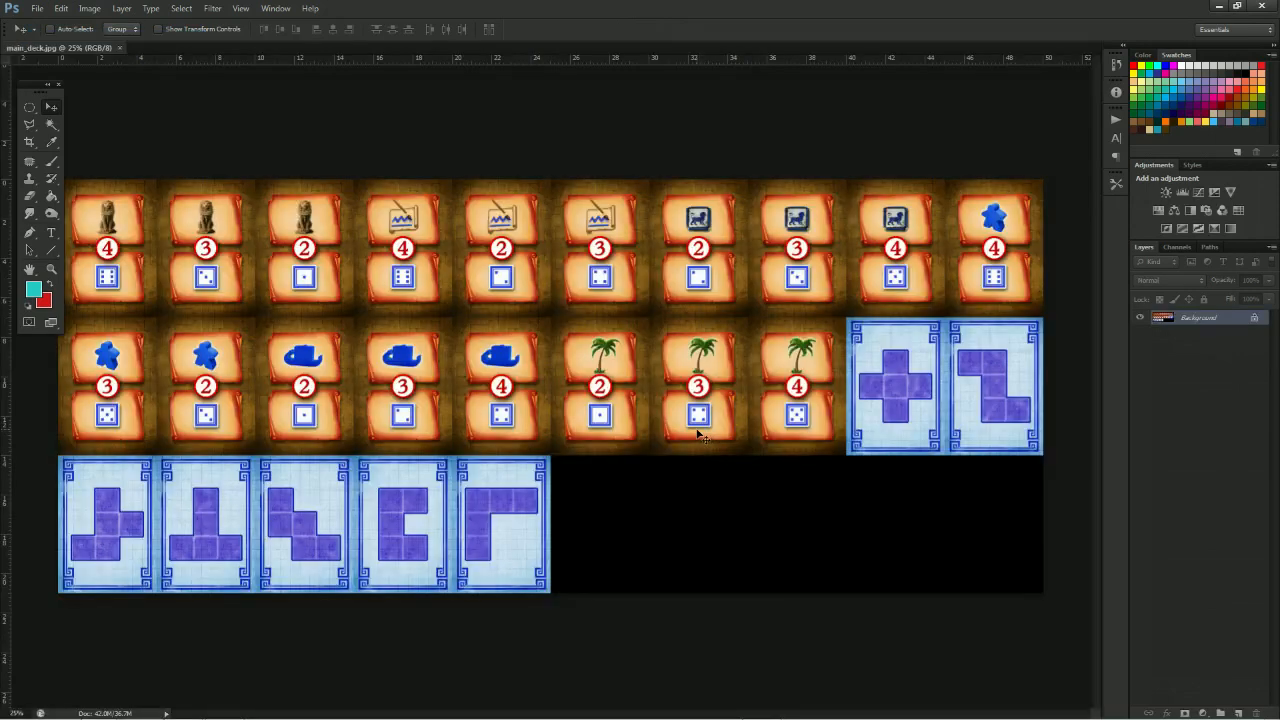
# Examine the card fronts sheet at actual pixel size to judge how large and detailed the cards are
pyautogui.click(241, 8)
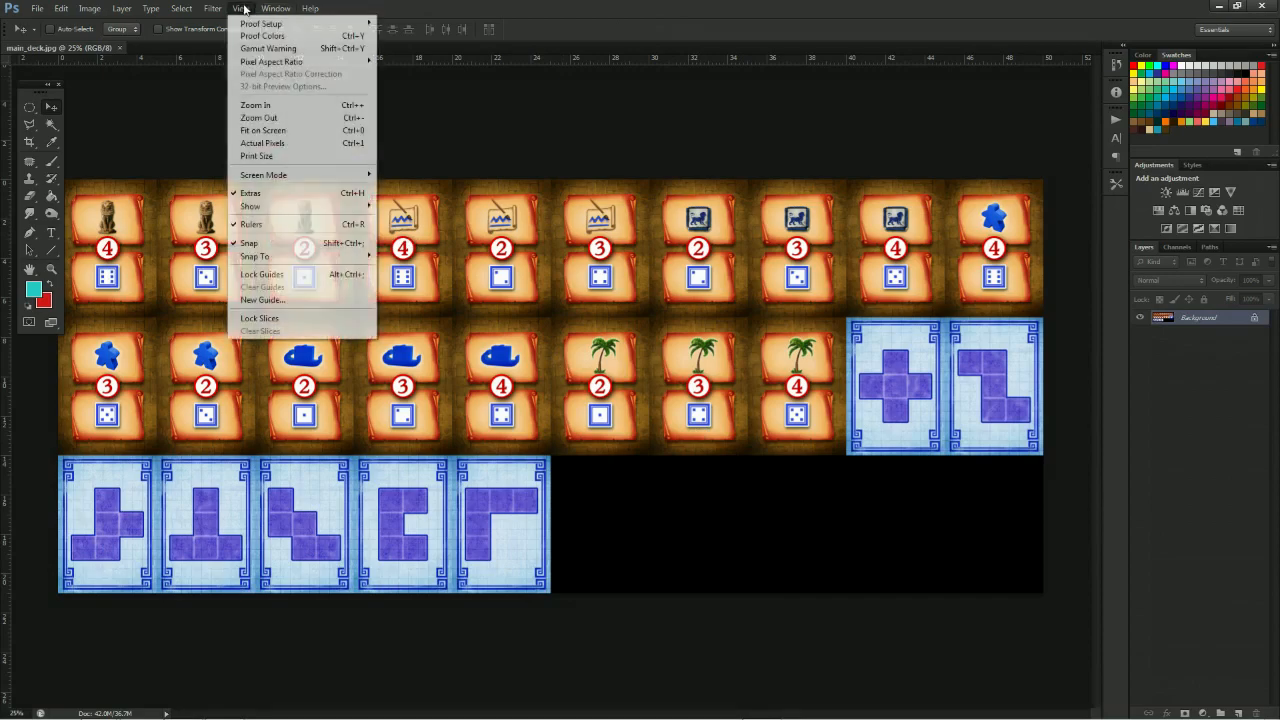
pyautogui.click(297, 143)
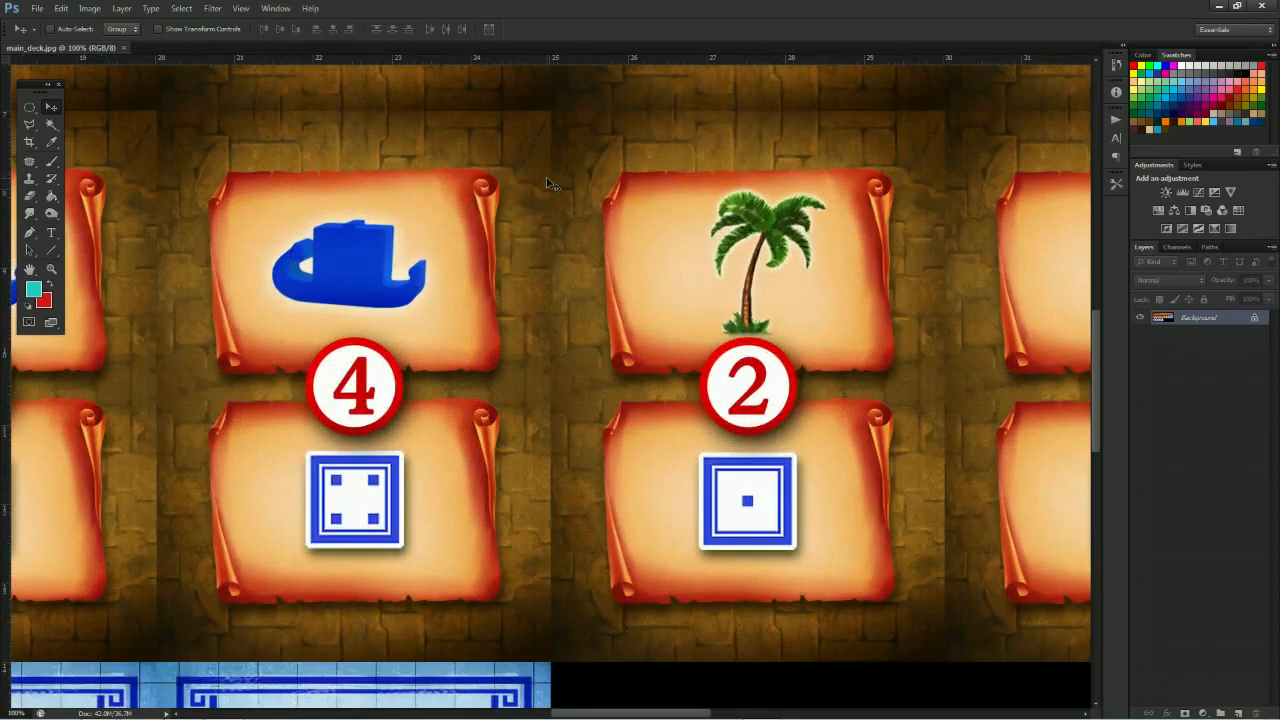
pyautogui.hotkey('ctrl', '-')
pyautogui.hotkey('ctrl', '-')
pyautogui.hotkey('ctrl', '-')
pyautogui.hotkey('ctrl', '-')
pyautogui.hotkey('ctrl', '-')
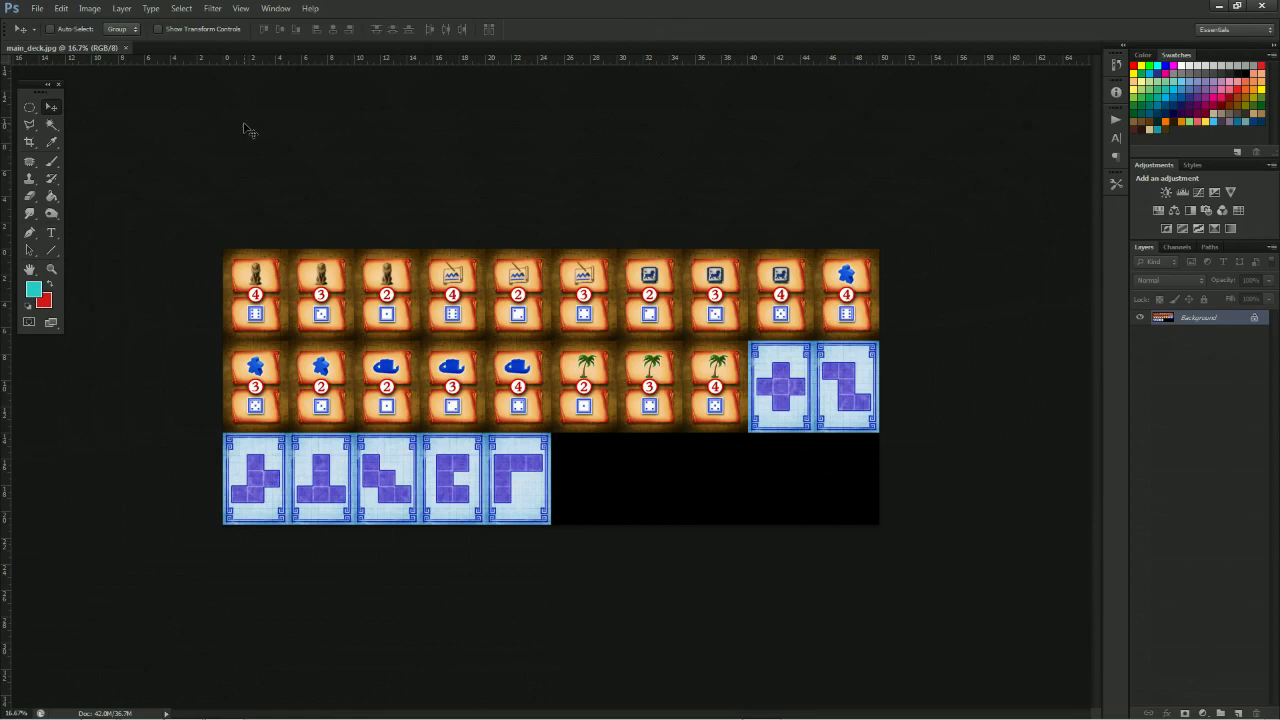
# Resize the card fronts image to 60 percent of its width and height, keeping proportions constrained
pyautogui.click(90, 9)
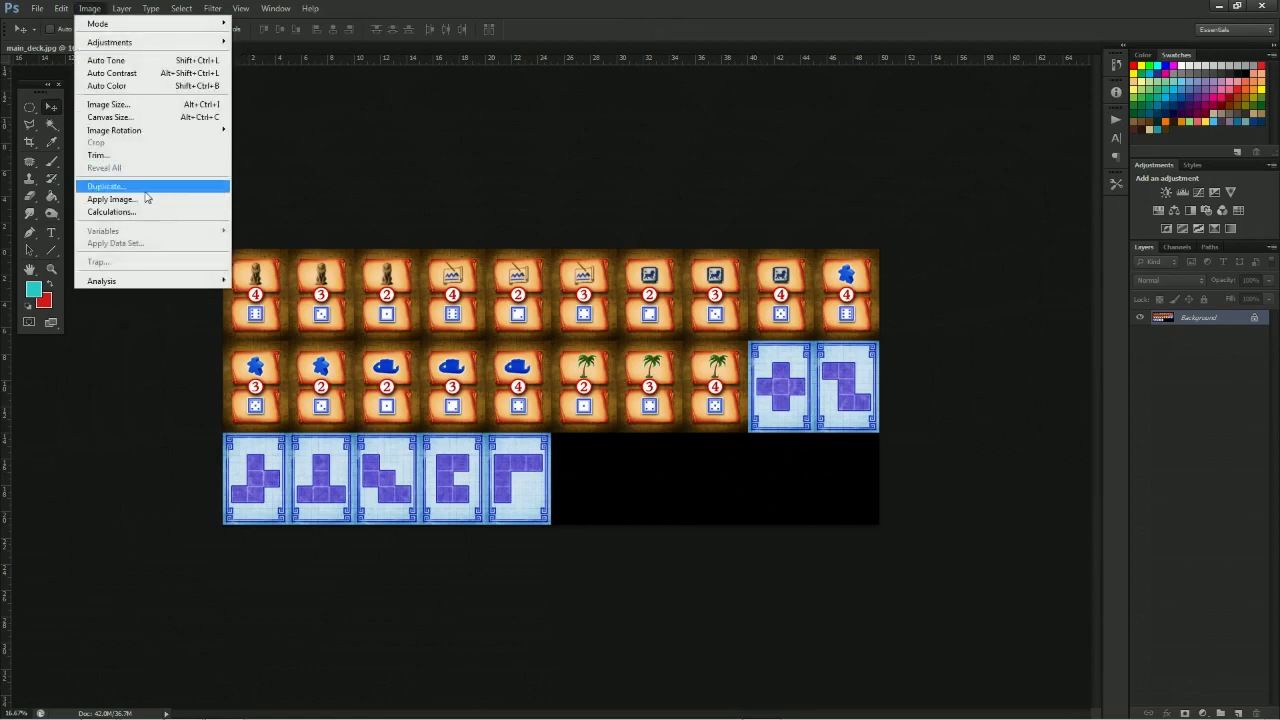
pyautogui.click(145, 108)
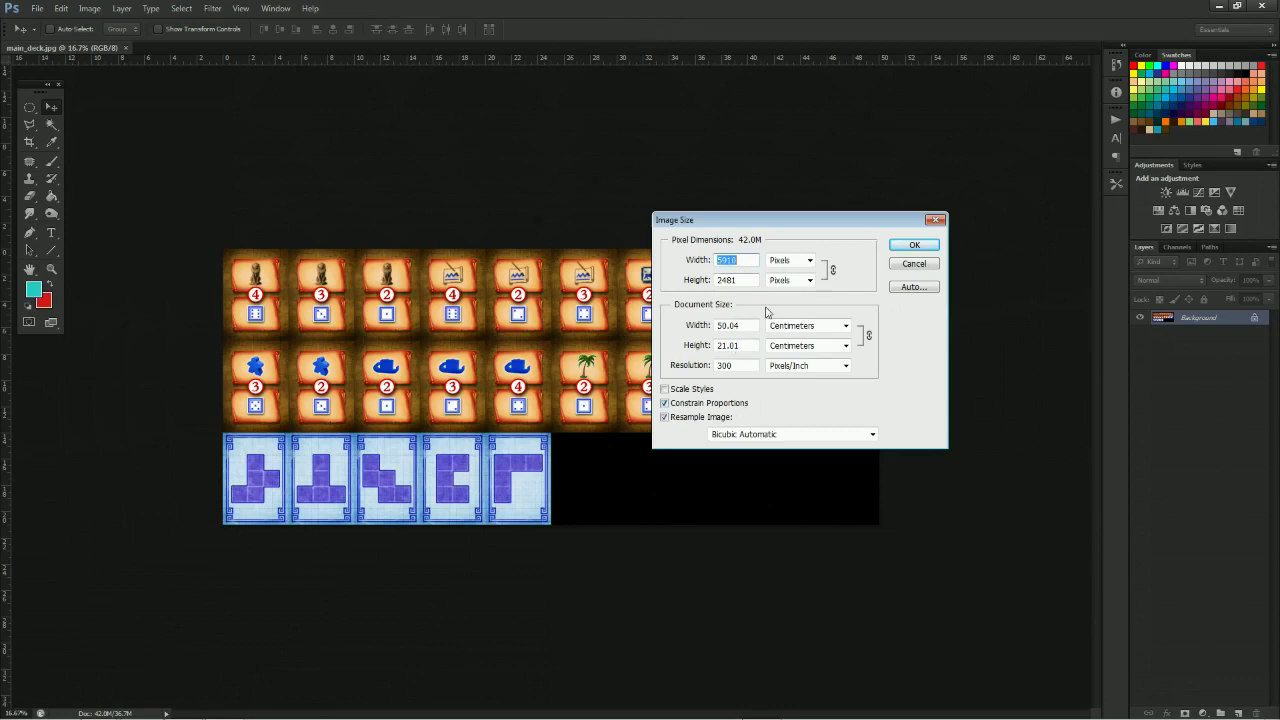
pyautogui.click(793, 282)
pyautogui.click(785, 270)
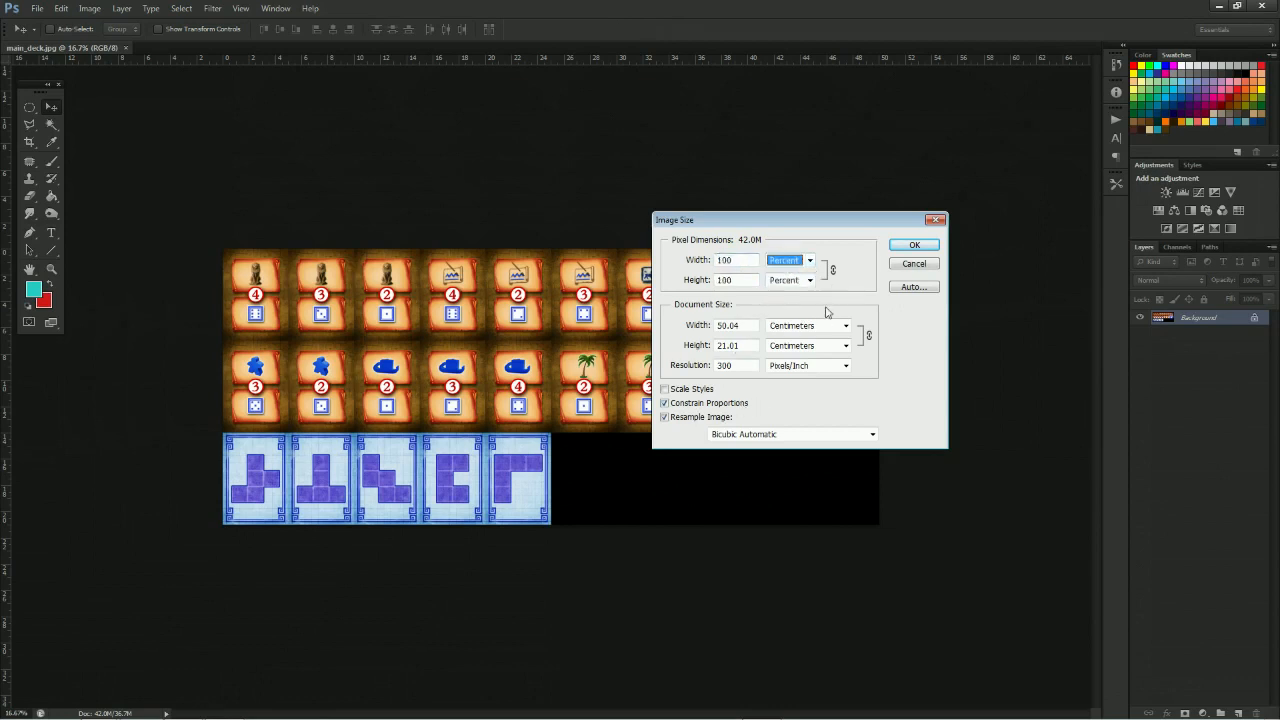
pyautogui.doubleClick(737, 261)
pyautogui.write('60')
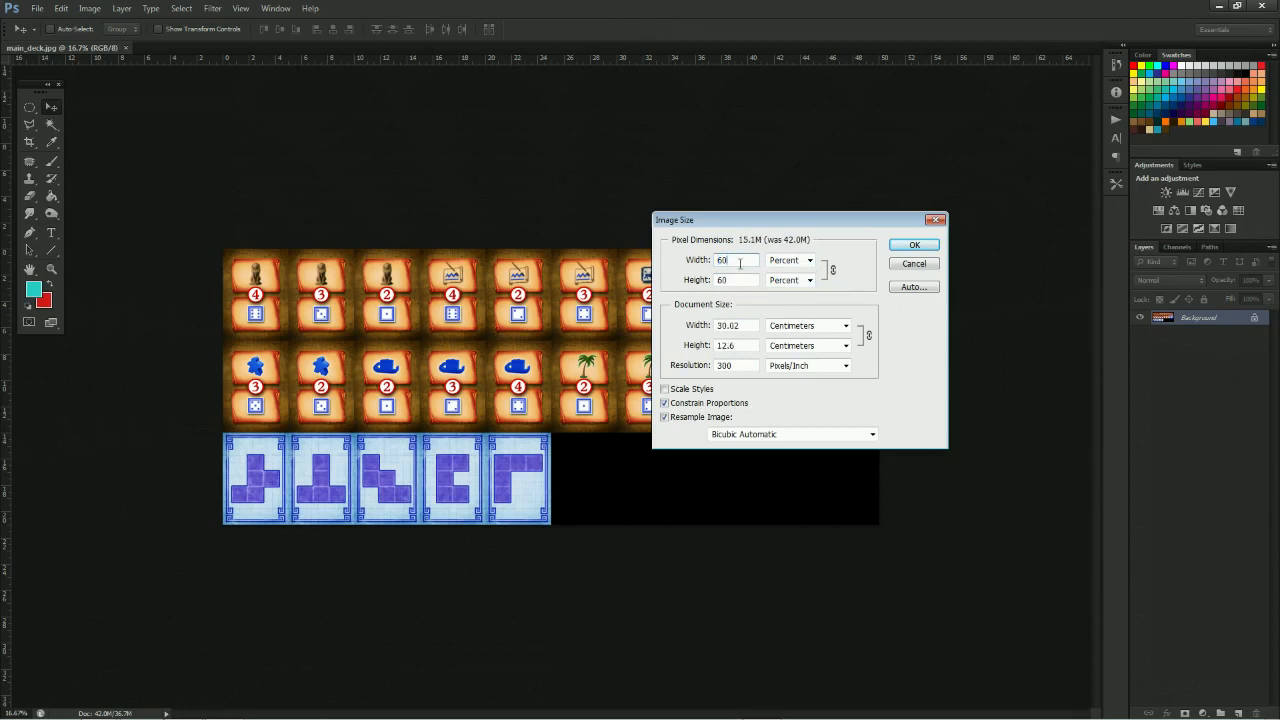
pyautogui.click(910, 246)
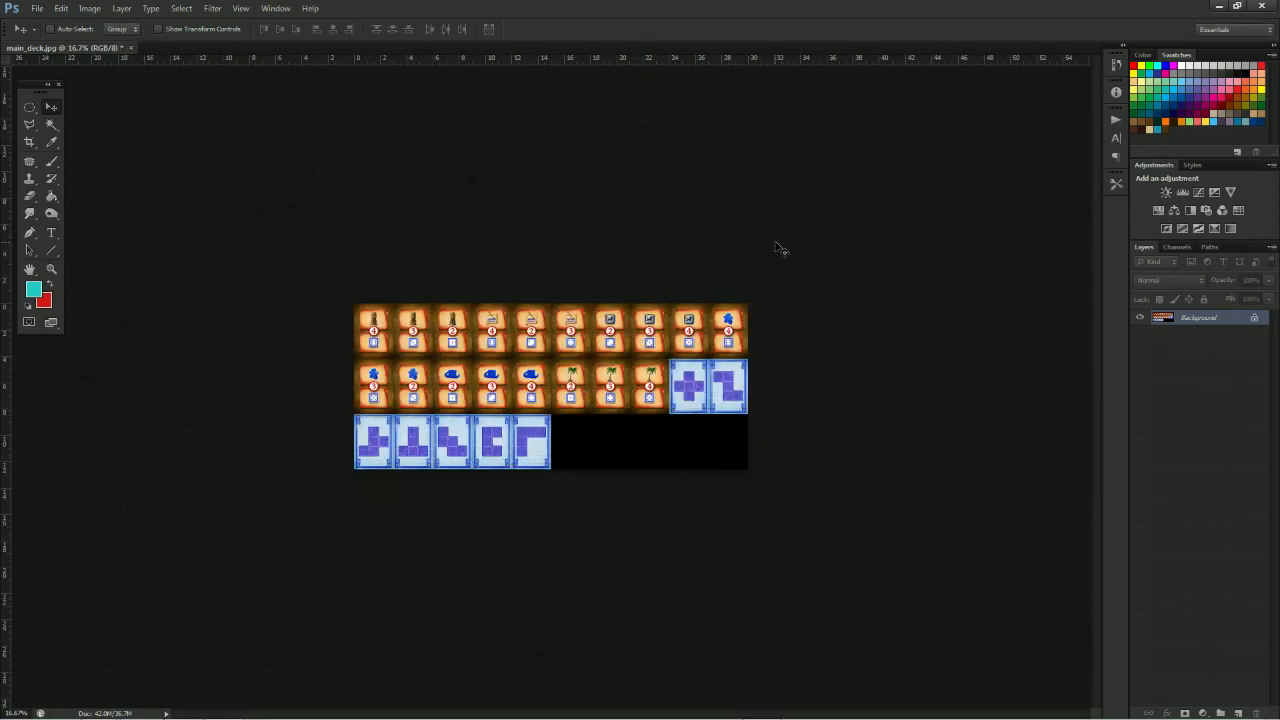
# Check the resized card fronts at actual pixel size and look up the image's pixel dimensions without altering them
pyautogui.click(243, 8)
pyautogui.click(300, 143)
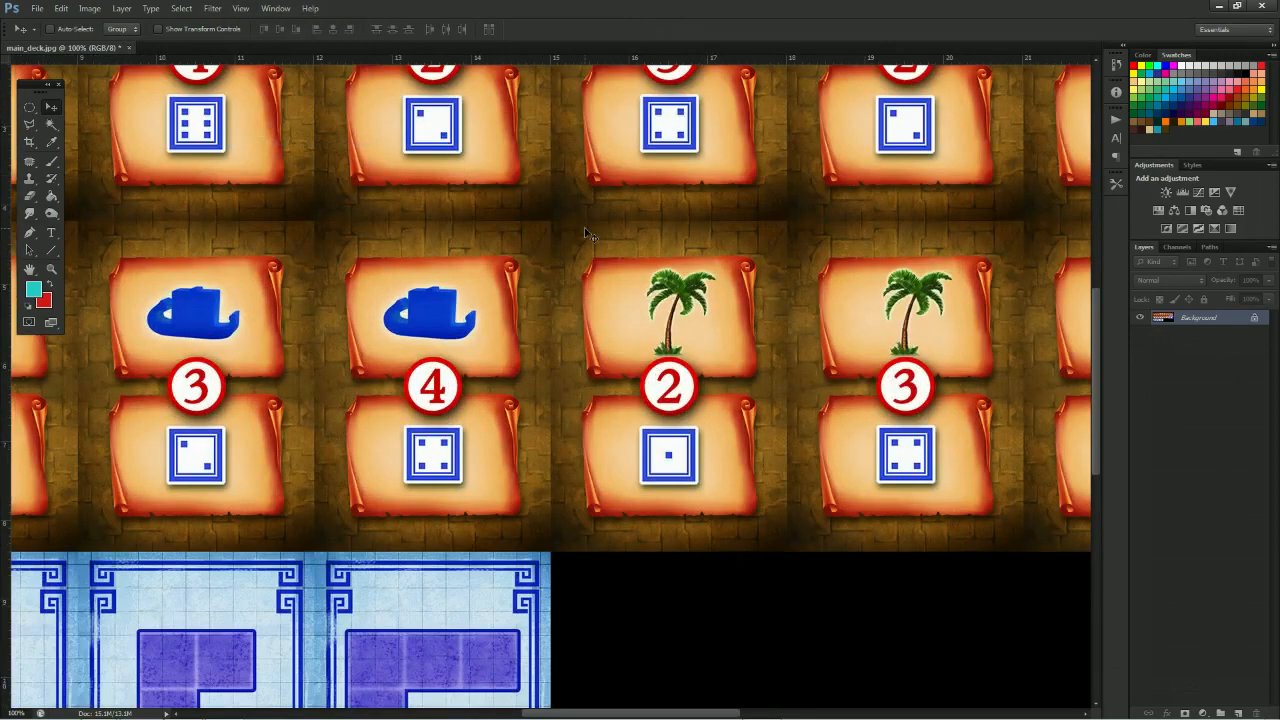
pyautogui.hotkey('ctrl', '-')
pyautogui.hotkey('ctrl', '-')
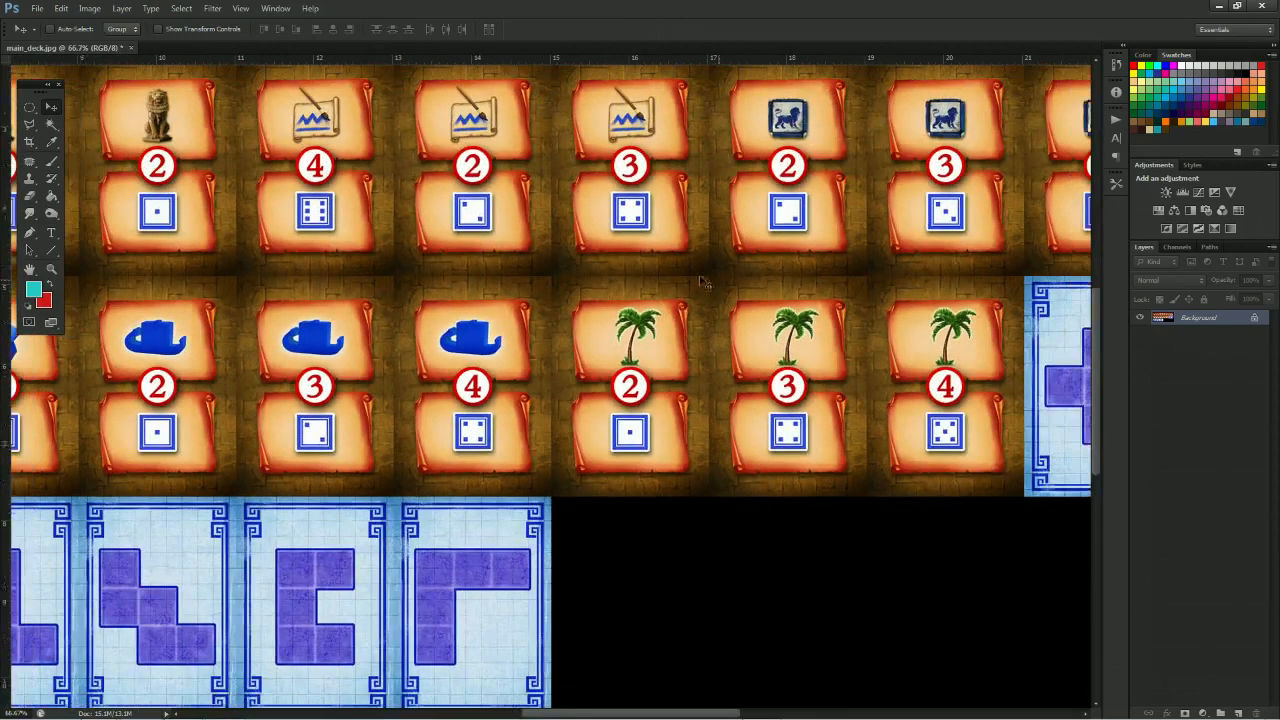
pyautogui.click(89, 8)
pyautogui.click(112, 105)
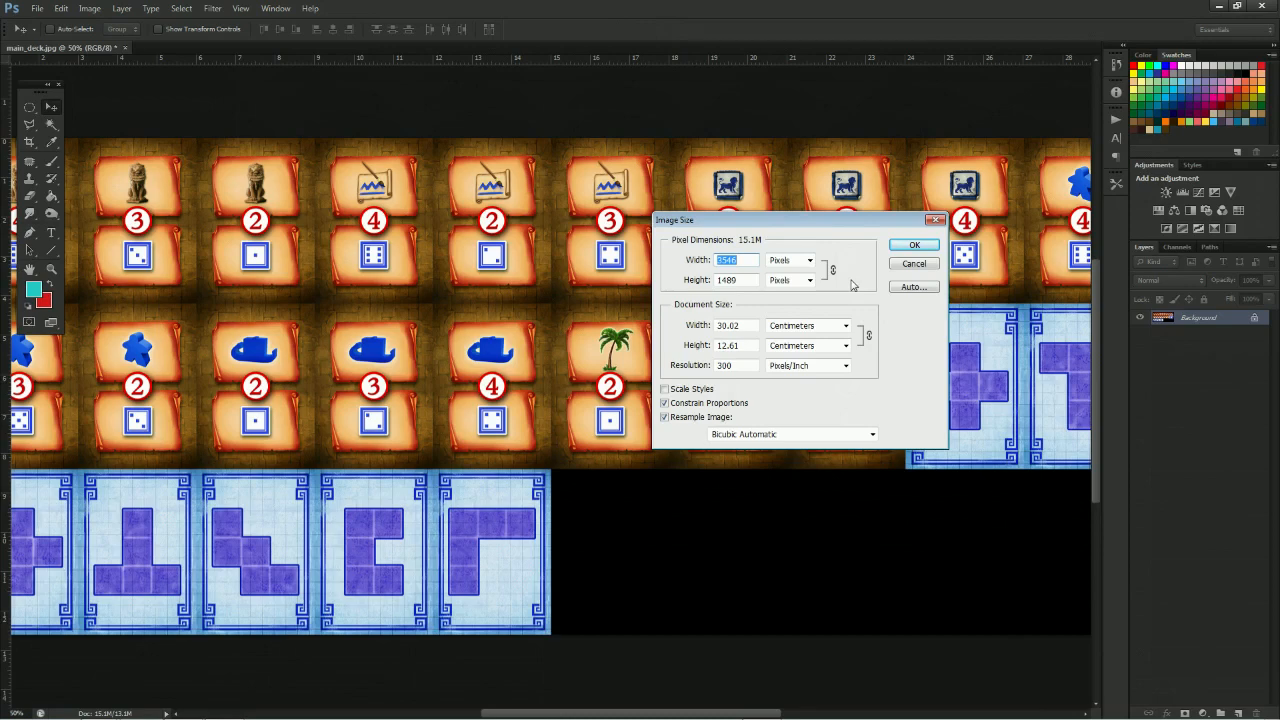
pyautogui.click(912, 265)
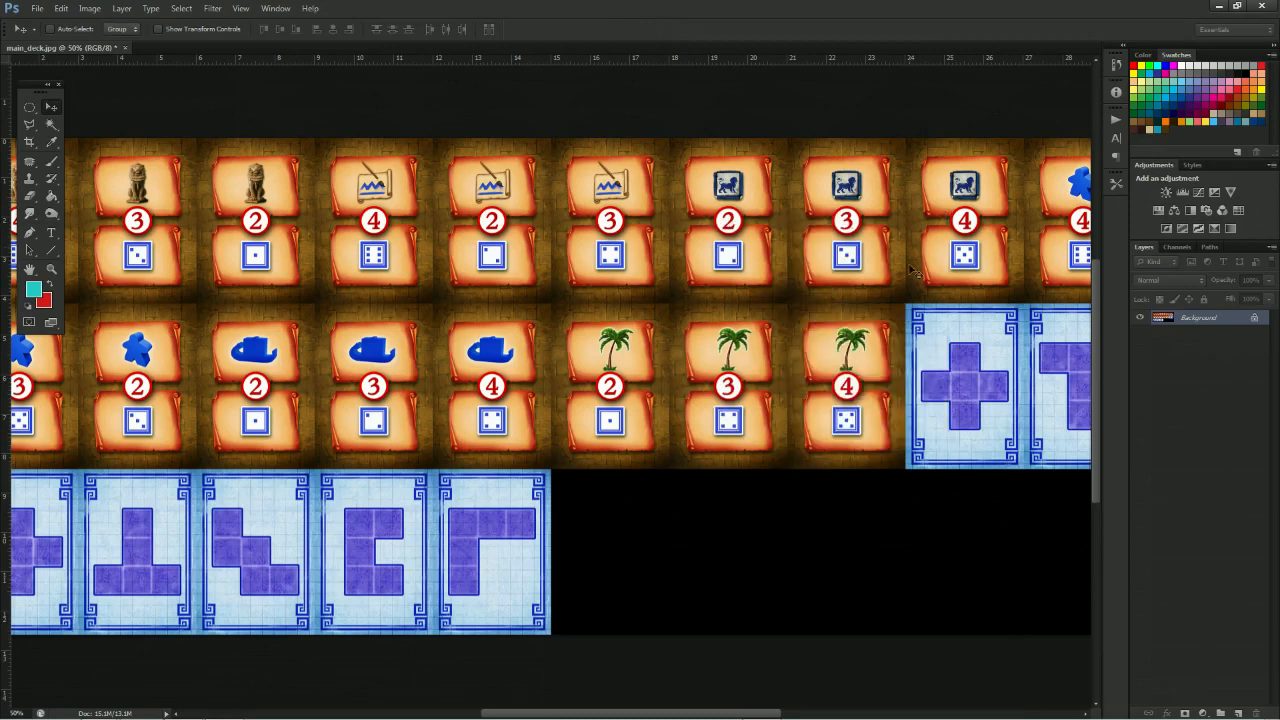
# Save the resized main_deck JPEG and open main_deck_backs from the Cards folder
pyautogui.click(37, 8)
pyautogui.click(74, 155)
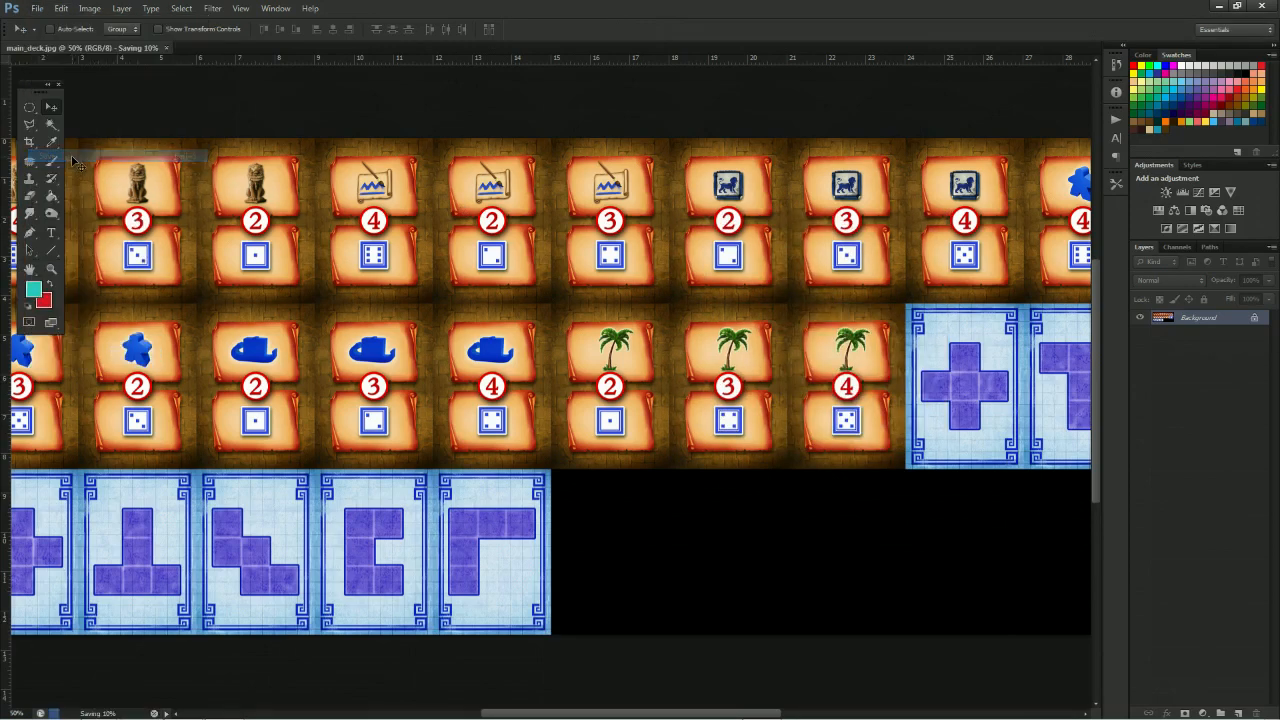
pyautogui.click(38, 8)
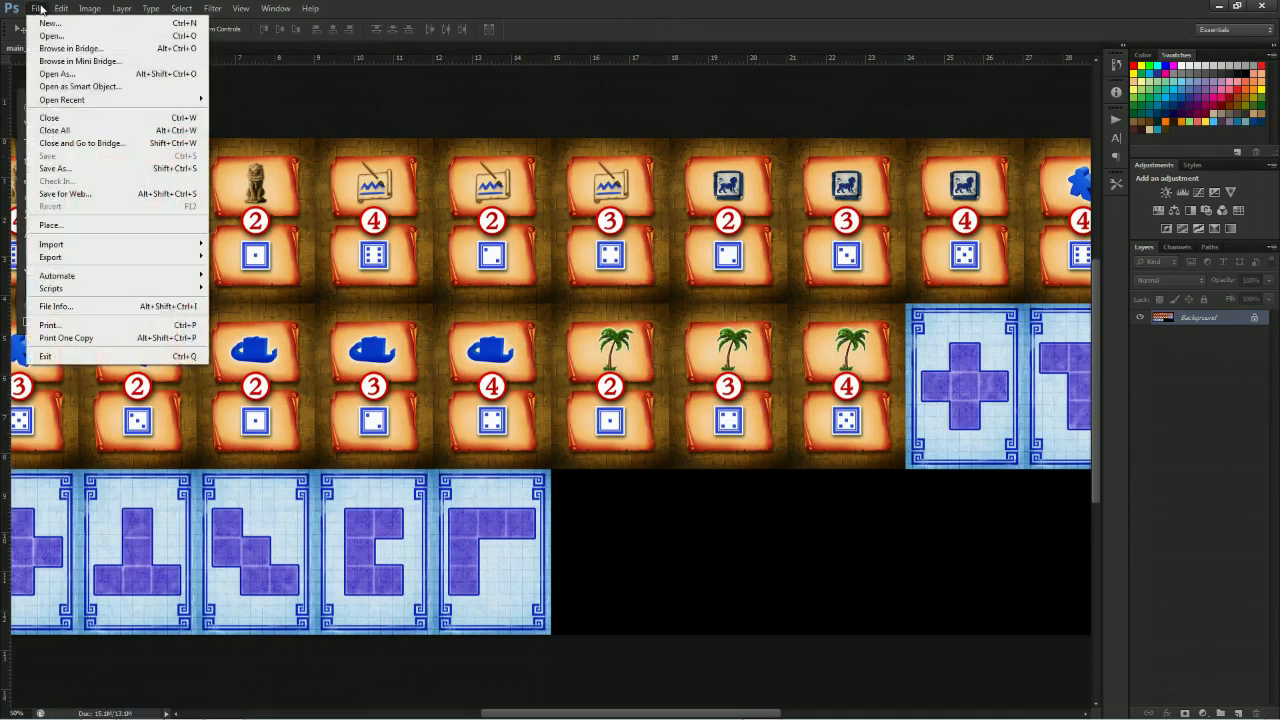
pyautogui.click(51, 36)
pyautogui.click(375, 220)
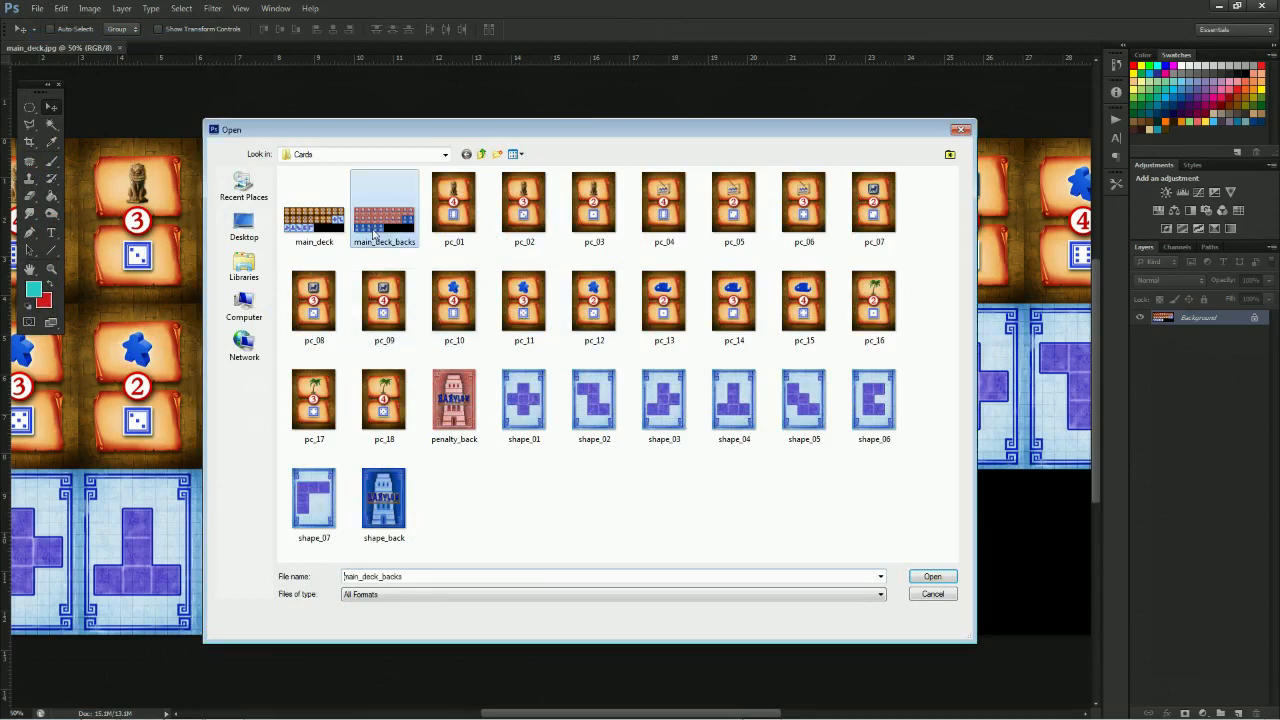
pyautogui.click(929, 575)
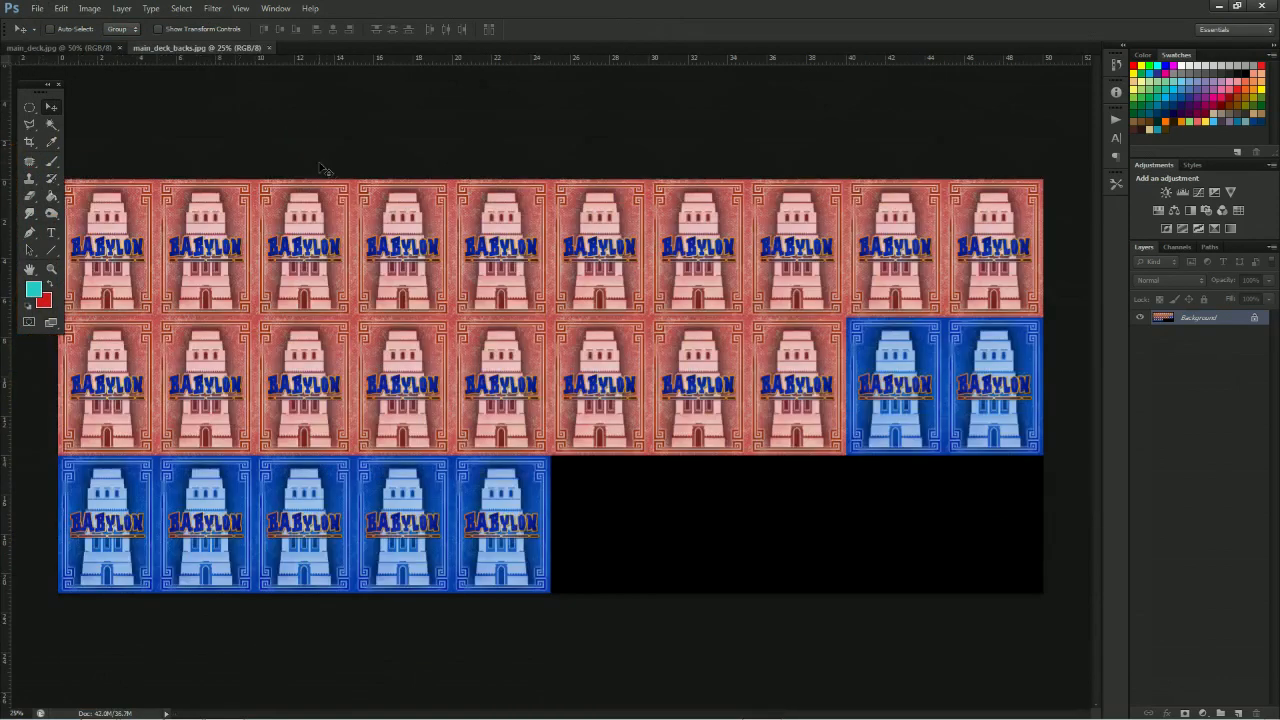
# Resize the card backs image to 60 percent of its width and height with constrained proportions, and save it
pyautogui.click(89, 8)
pyautogui.click(100, 86)
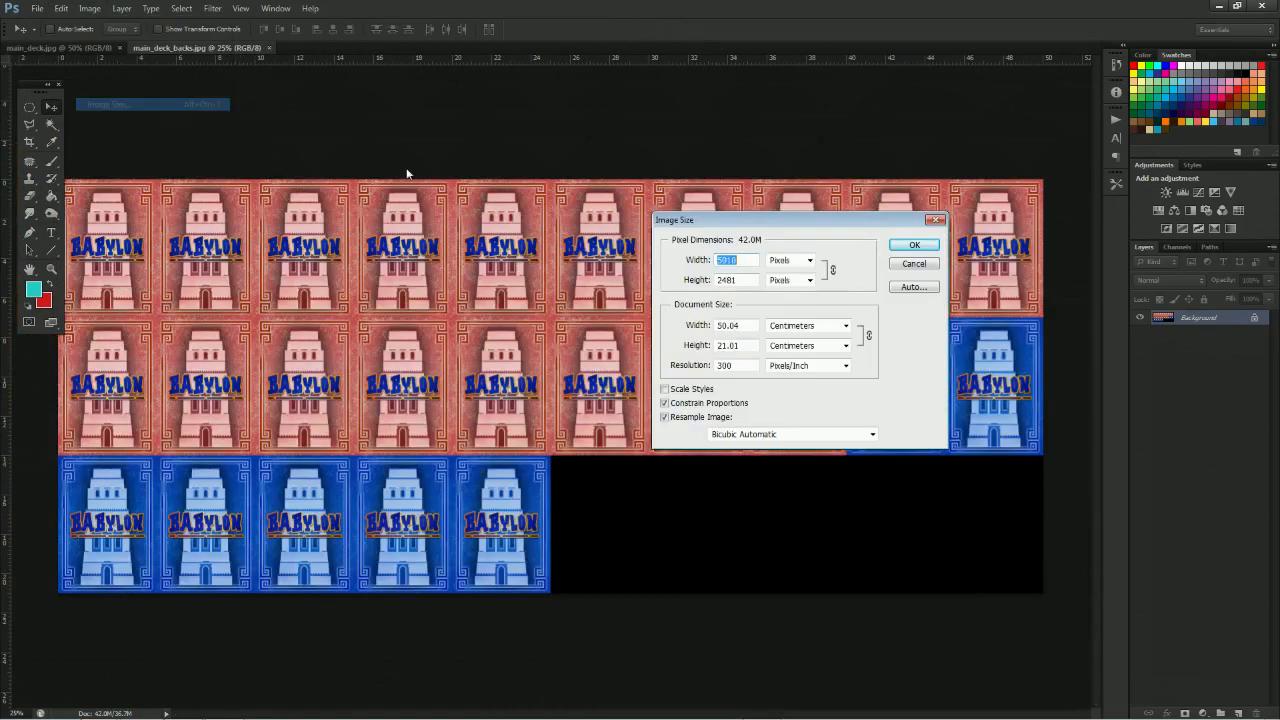
pyautogui.click(809, 260)
pyautogui.click(785, 280)
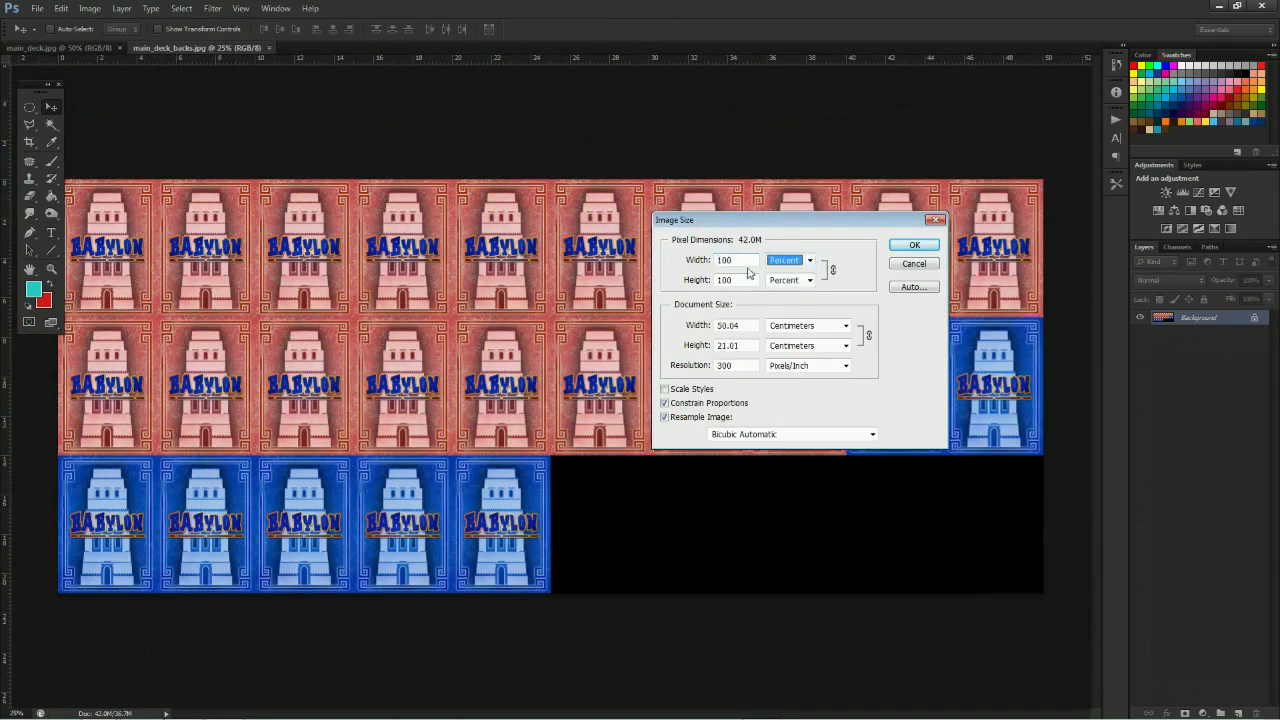
pyautogui.moveTo(744, 262); pyautogui.dragTo(675, 266)
pyautogui.write('60')
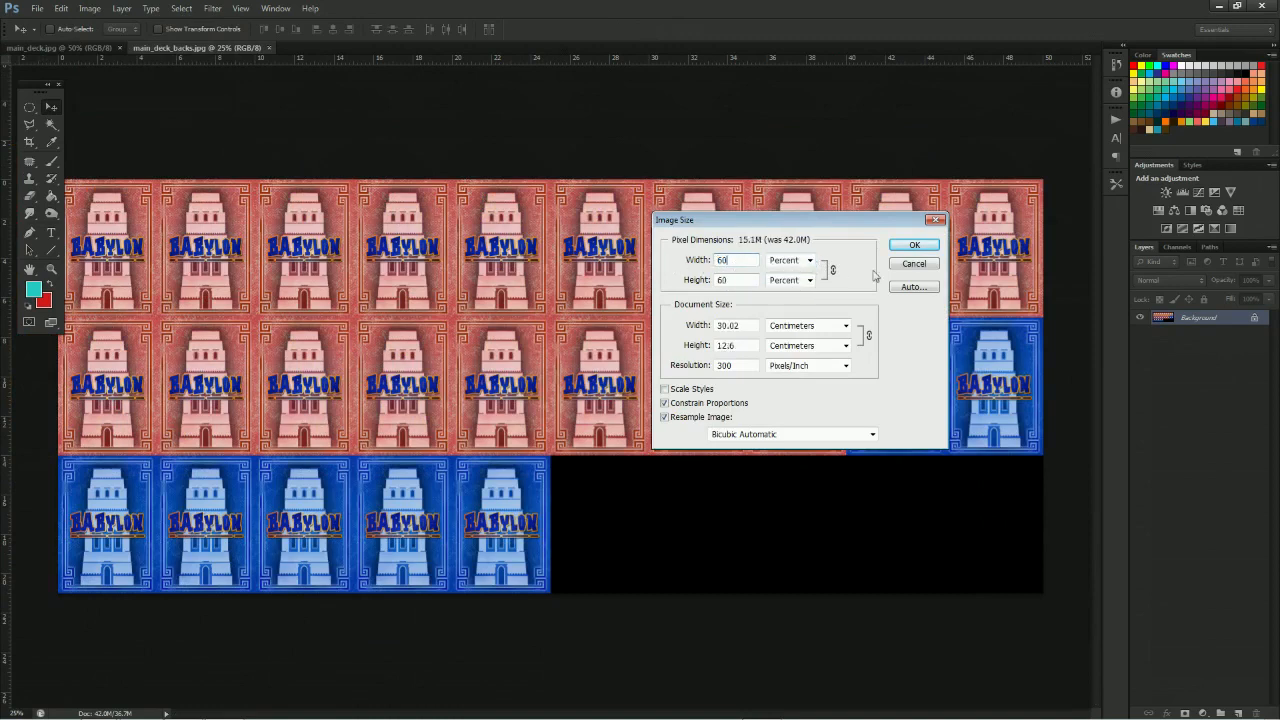
pyautogui.click(914, 245)
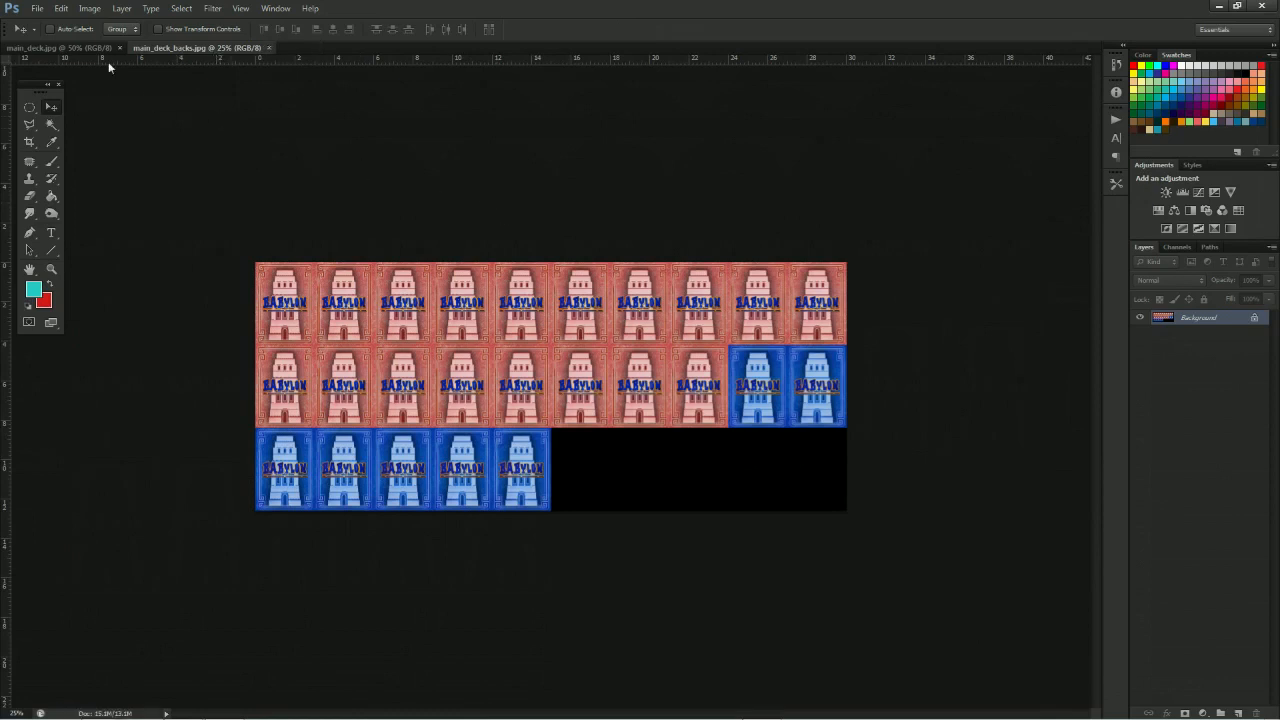
# Open the card backs sheet in Save for Web and examine the red and blue backs in the JPEG preview
pyautogui.click(37, 8)
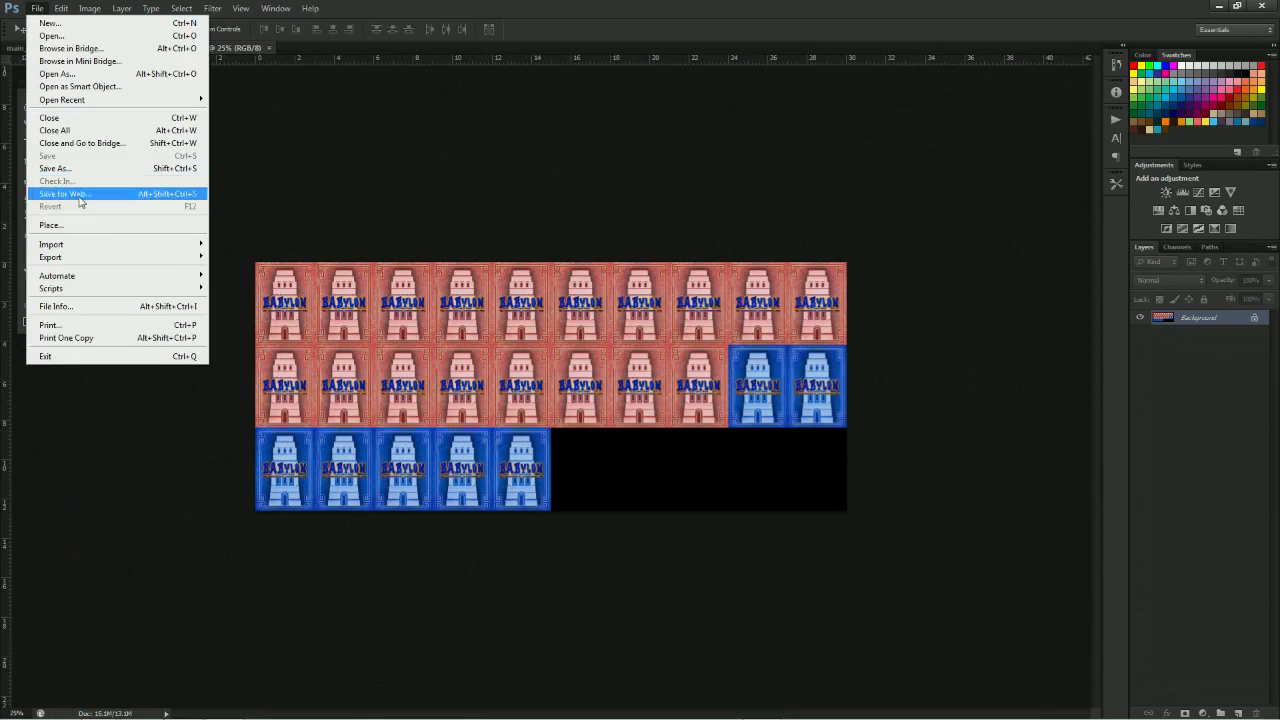
pyautogui.click(65, 193)
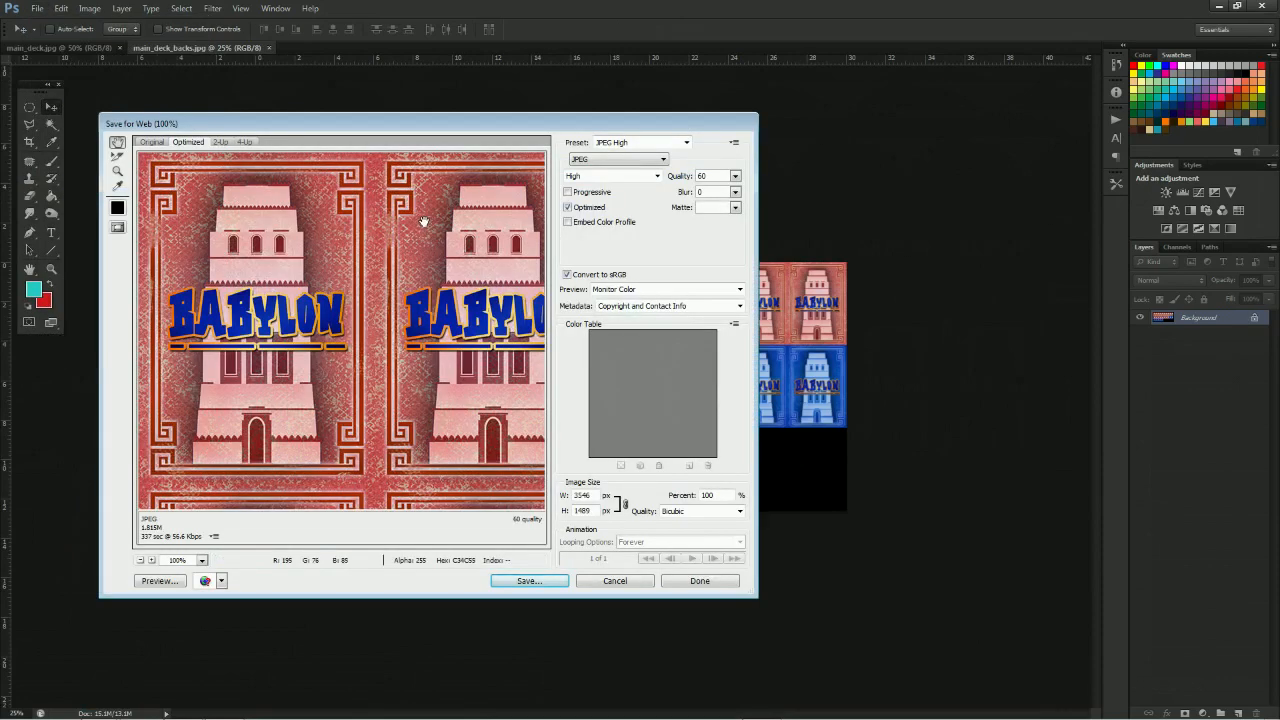
pyautogui.moveTo(452, 400); pyautogui.dragTo(378, 350)
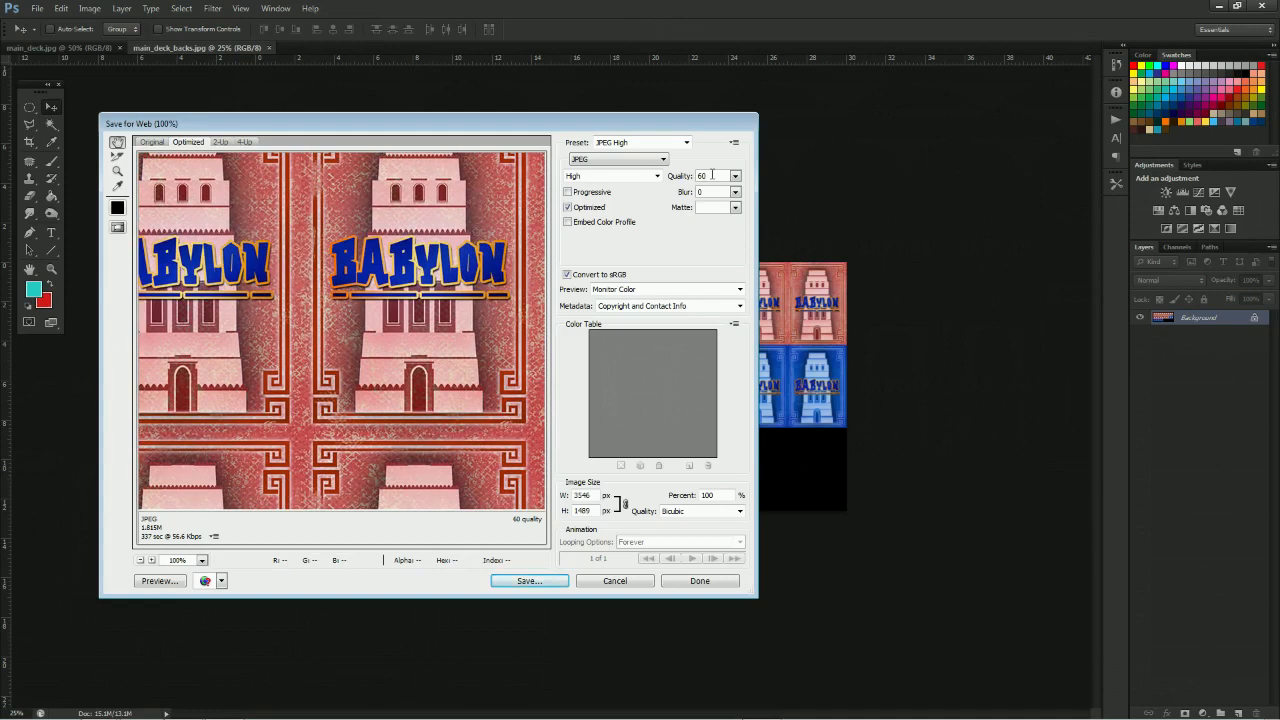
pyautogui.moveTo(425, 433); pyautogui.dragTo(434, 376)
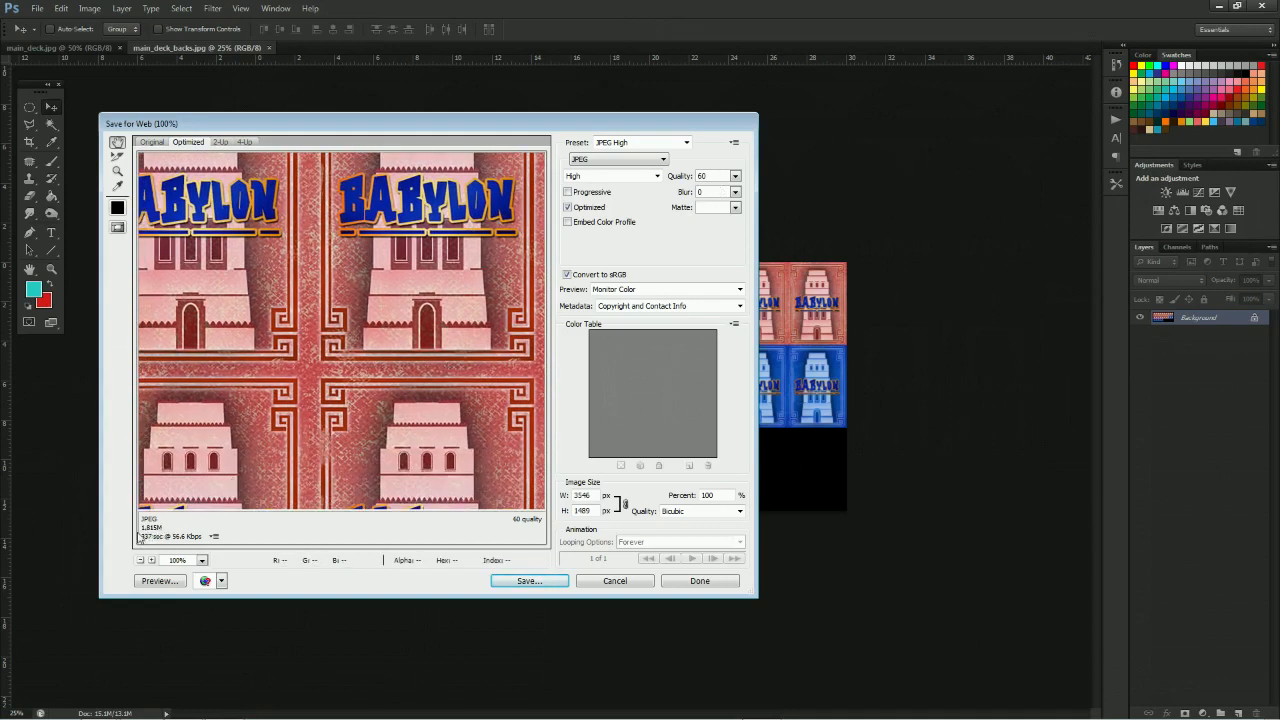
pyautogui.moveTo(334, 463); pyautogui.dragTo(438, 433)
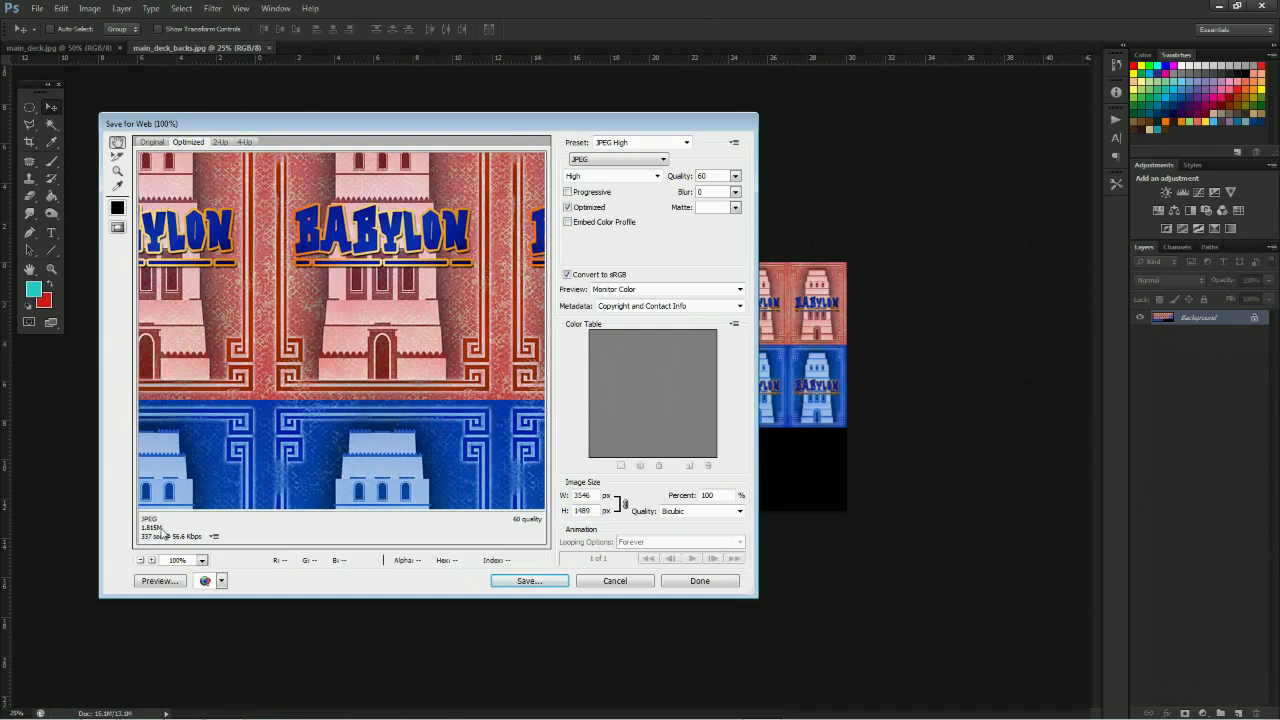
# Try a JPEG quality of 40 and inspect the card backs in the preview
pyautogui.click(735, 177)
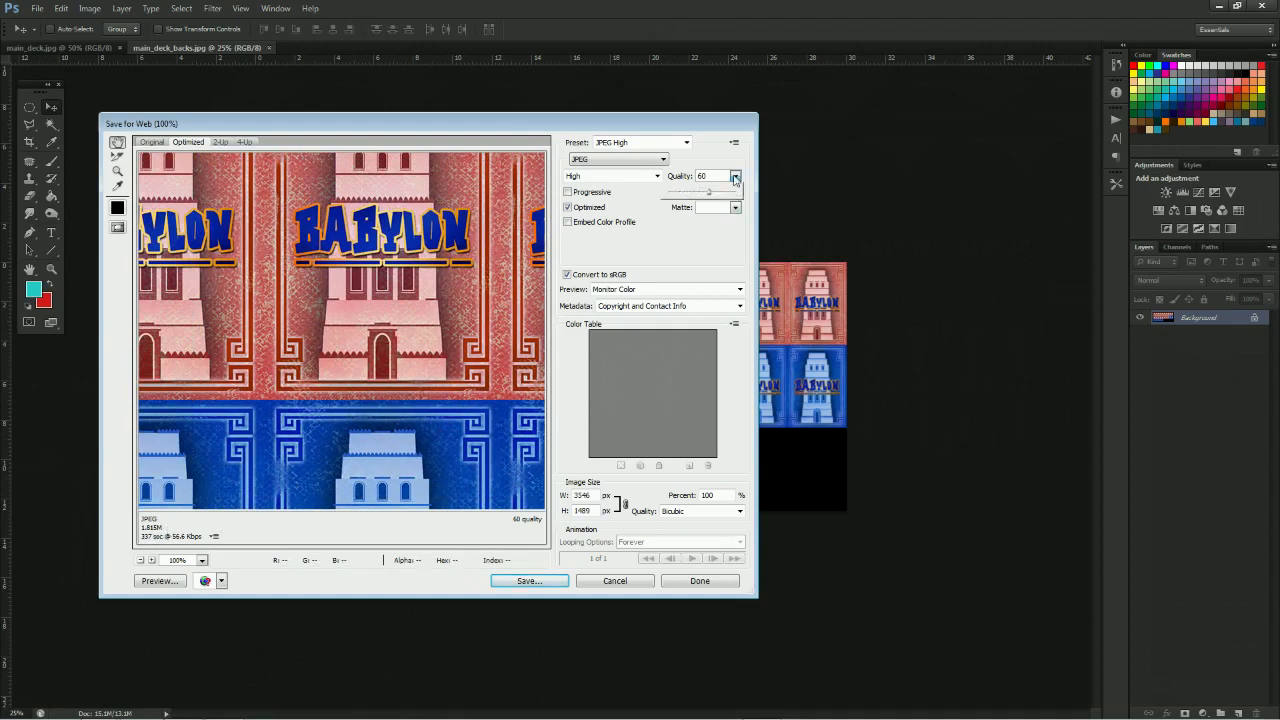
pyautogui.moveTo(711, 177); pyautogui.dragTo(679, 178)
pyautogui.write('40')
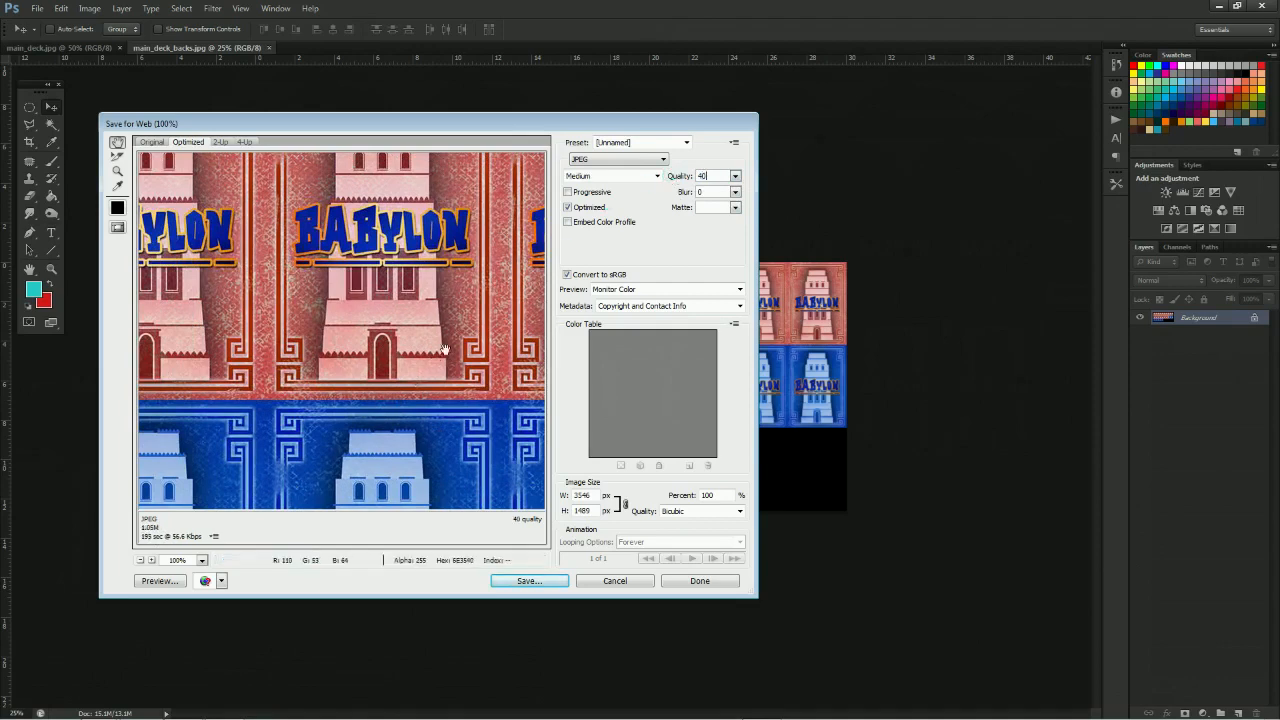
pyautogui.moveTo(446, 352); pyautogui.dragTo(393, 440)
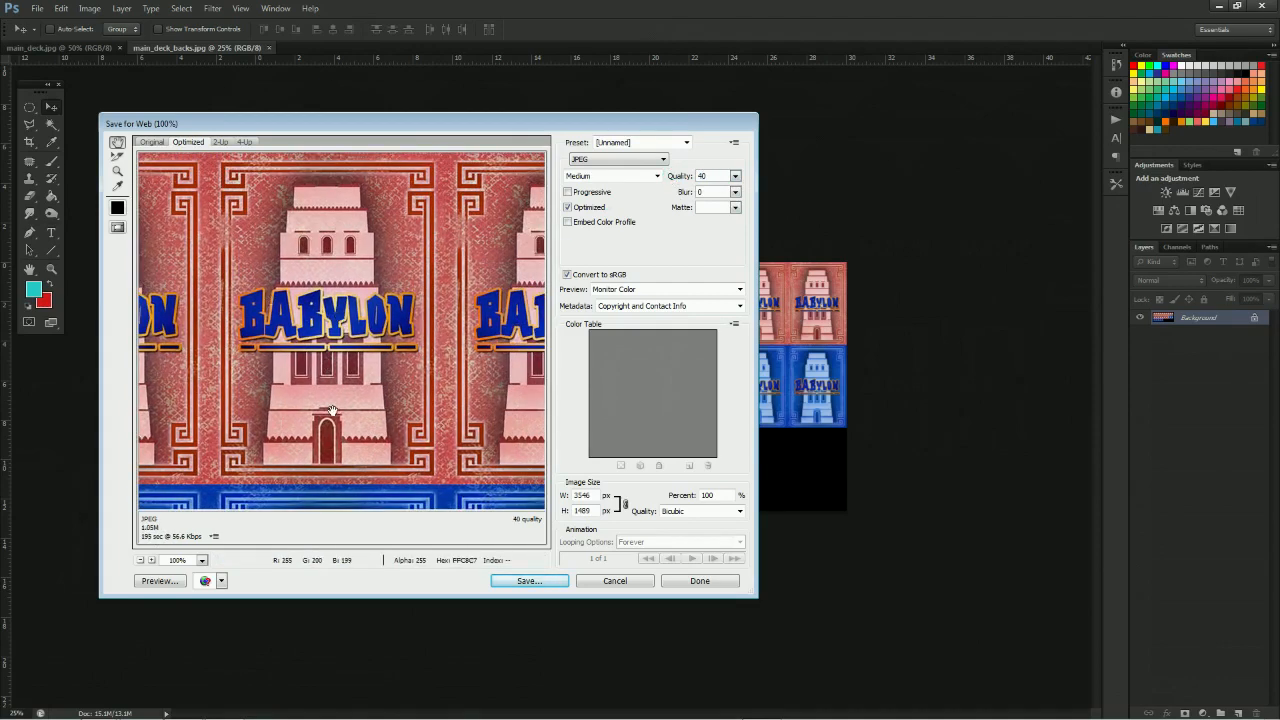
# Export the card backs at JPEG quality 50, replacing main_deck_backs.jpg, and close the document without saving changes
pyautogui.doubleClick(717, 176)
pyautogui.write('50')
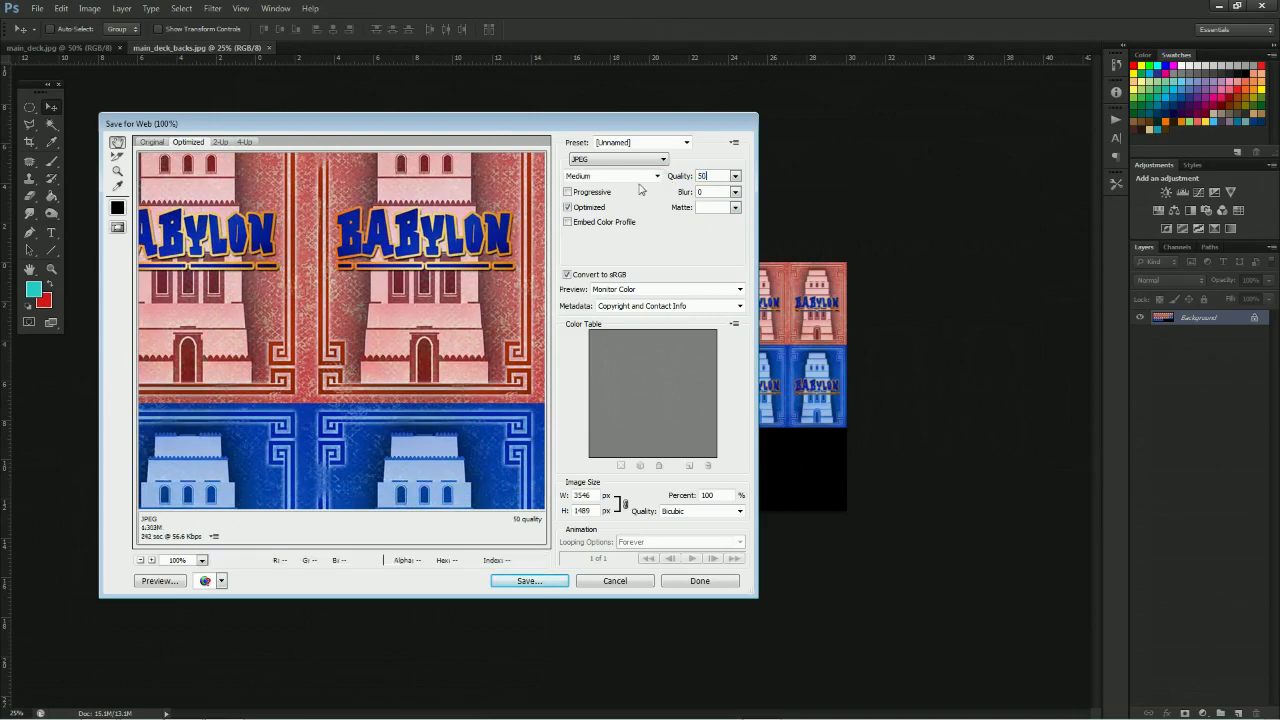
pyautogui.click(525, 582)
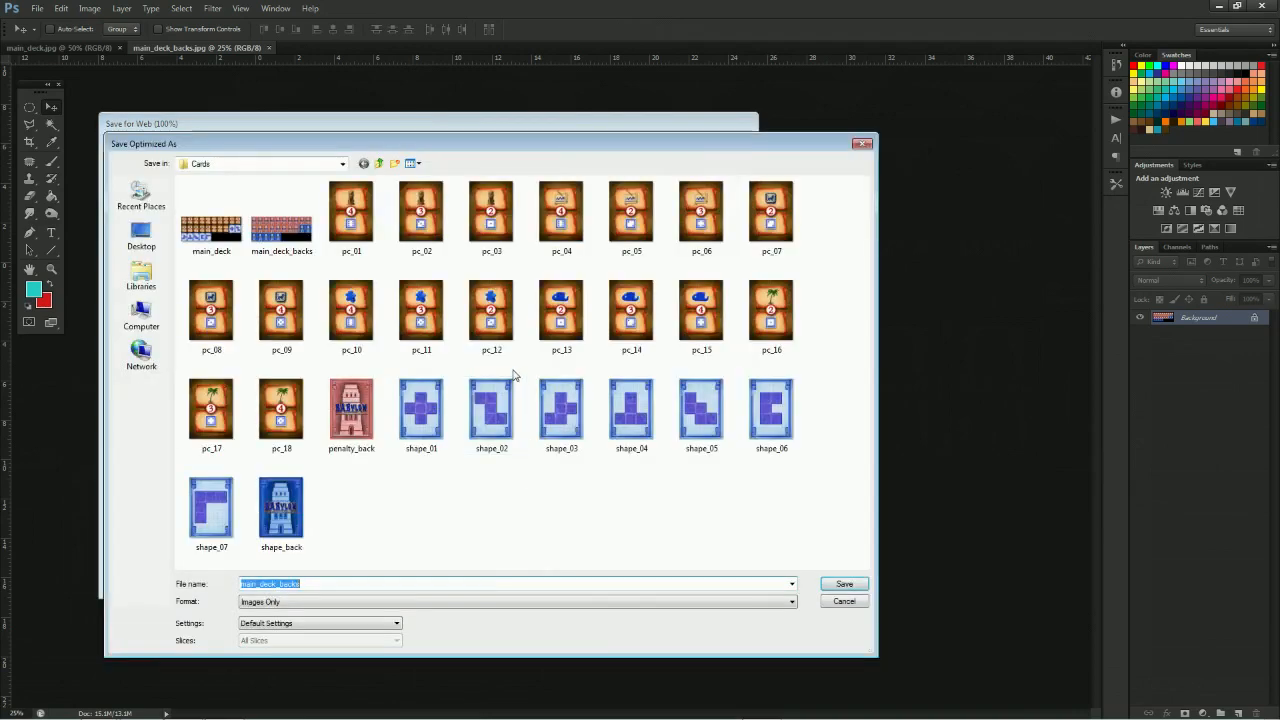
pyautogui.click(282, 228)
pyautogui.click(838, 585)
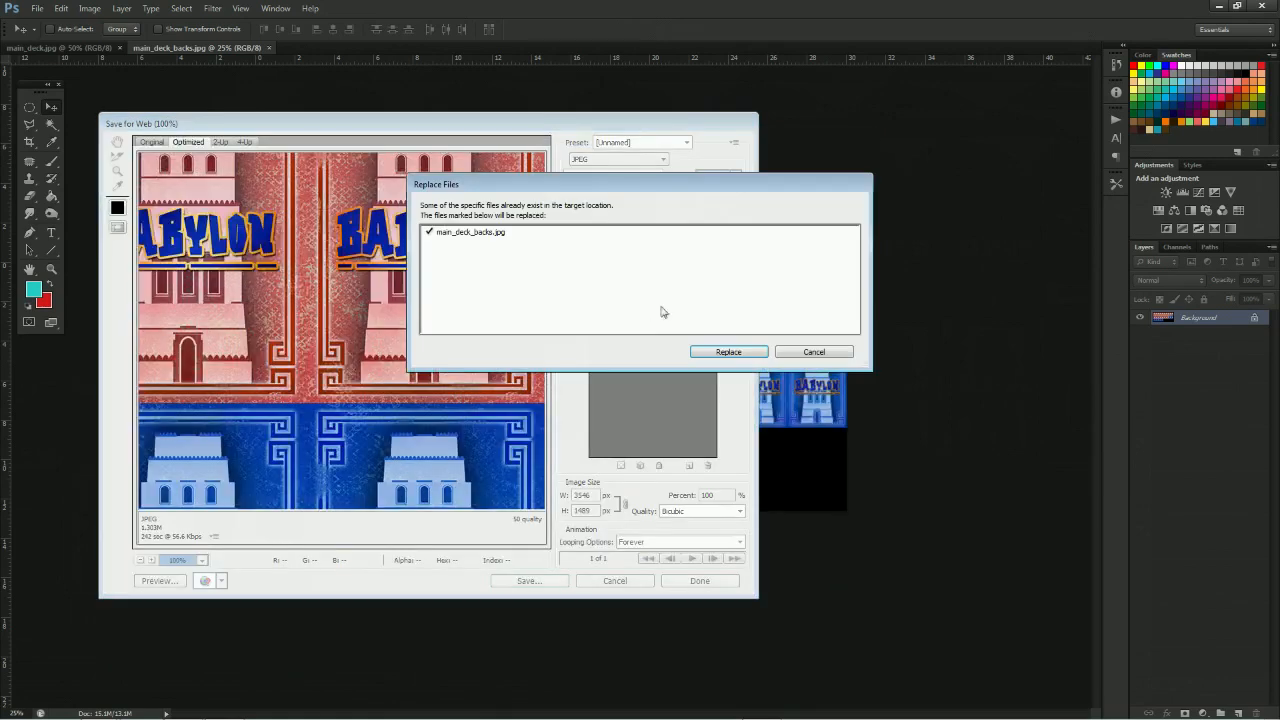
pyautogui.click(728, 350)
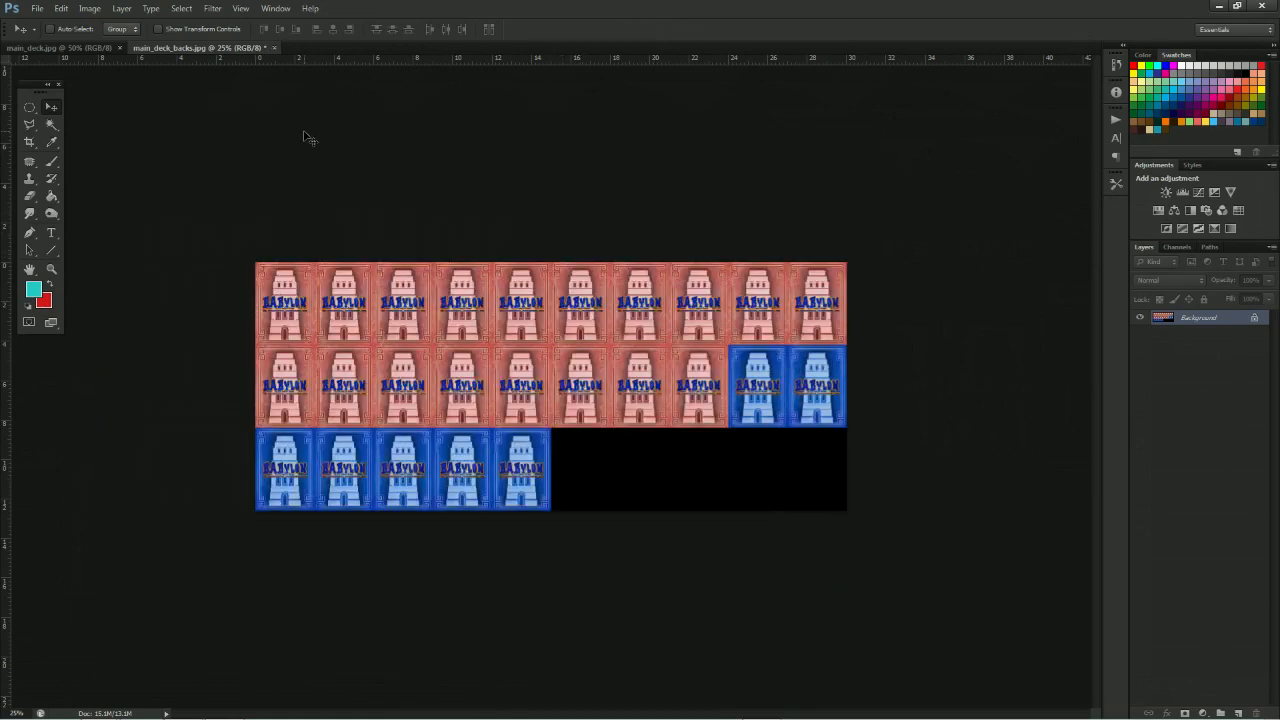
pyautogui.click(273, 49)
pyautogui.click(618, 277)
# Export the card fronts with Save for Web as a quality 50 JPEG, replacing main_deck.jpg in the Cards folder
pyautogui.click(37, 8)
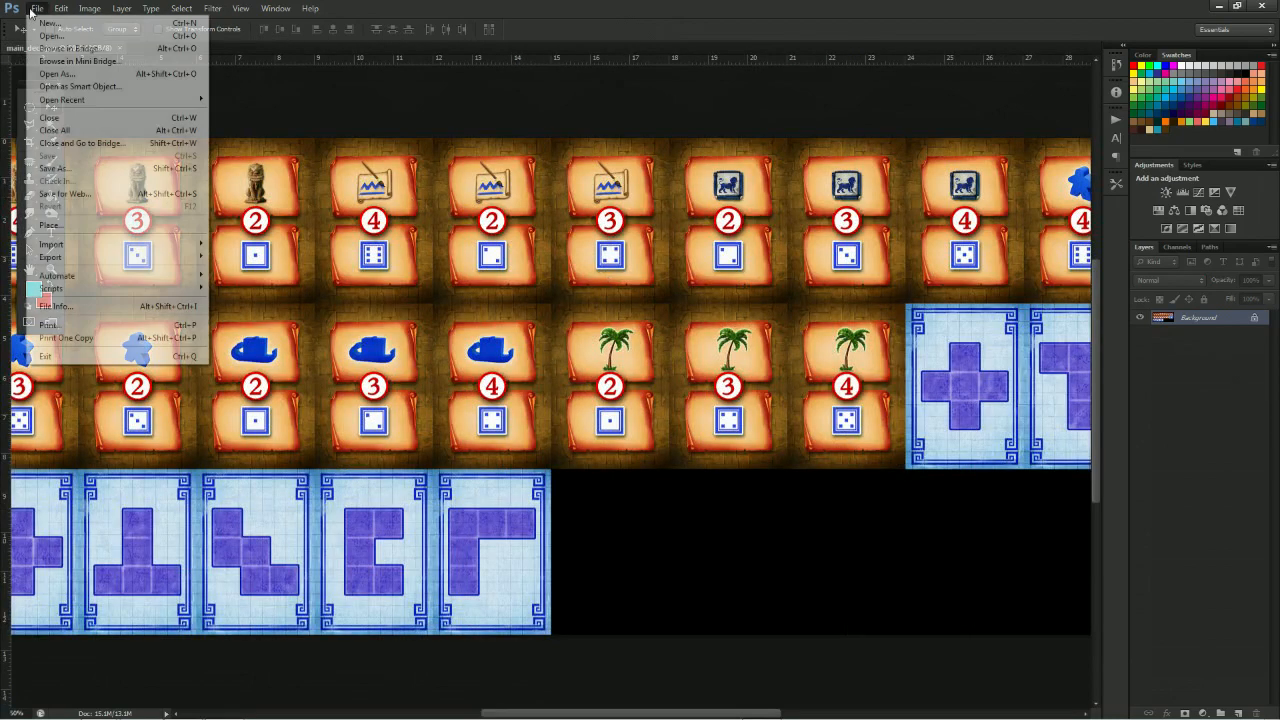
pyautogui.click(70, 191)
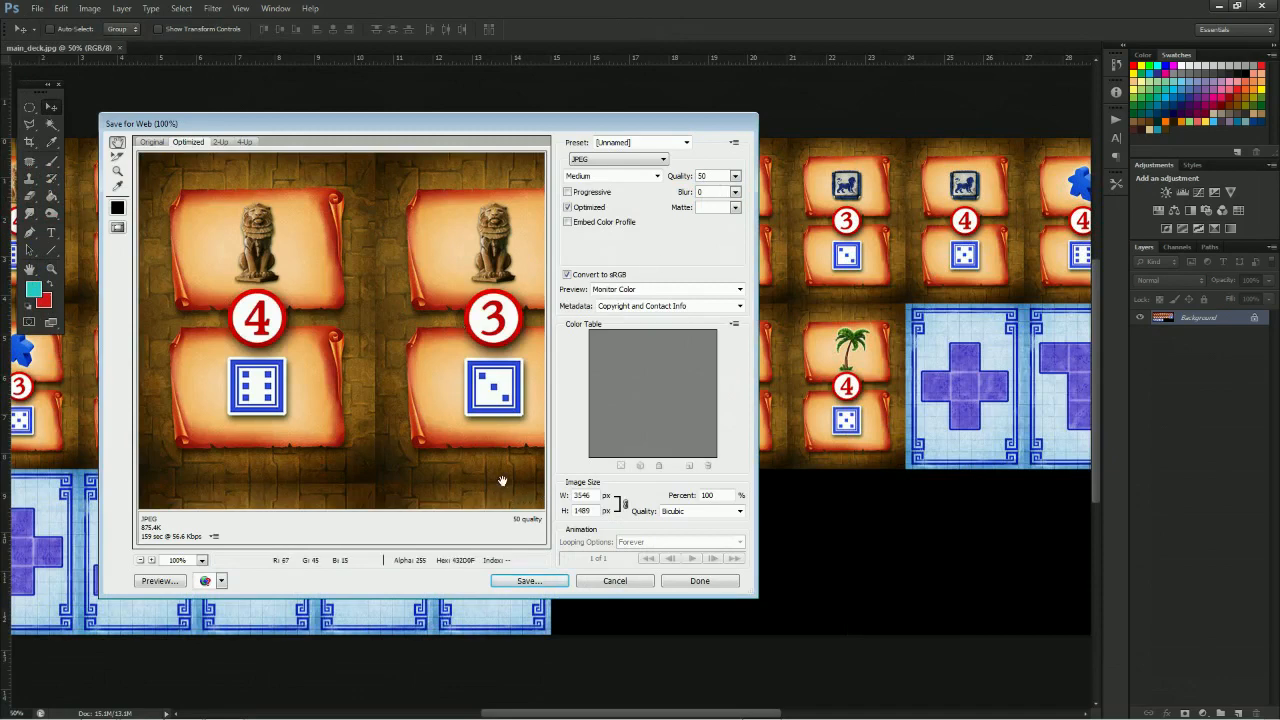
pyautogui.click(549, 580)
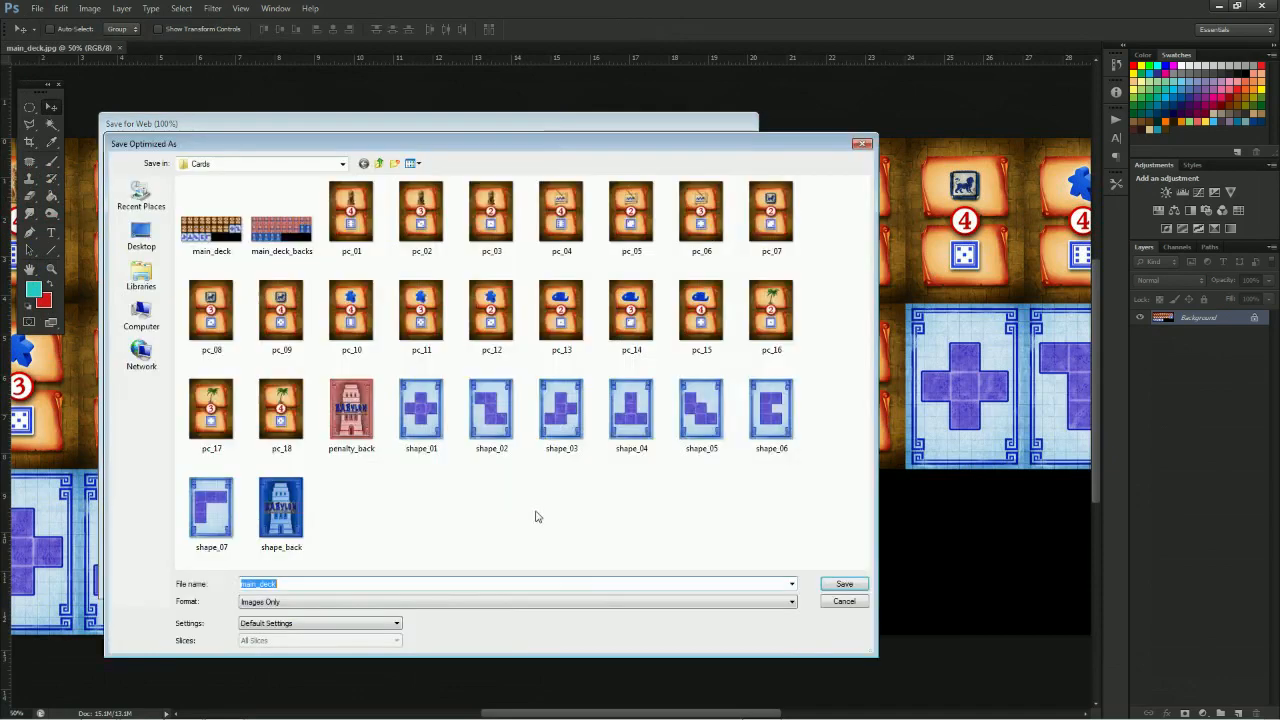
pyautogui.click(211, 228)
pyautogui.click(844, 584)
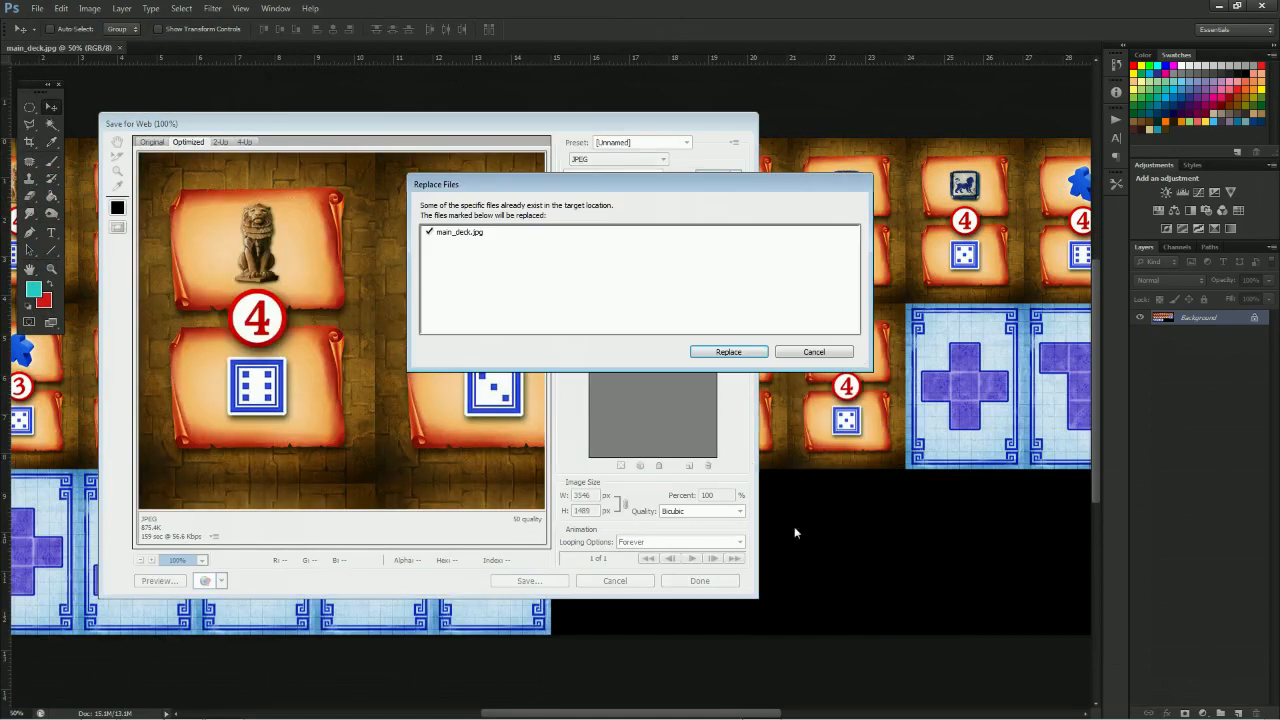
pyautogui.click(728, 353)
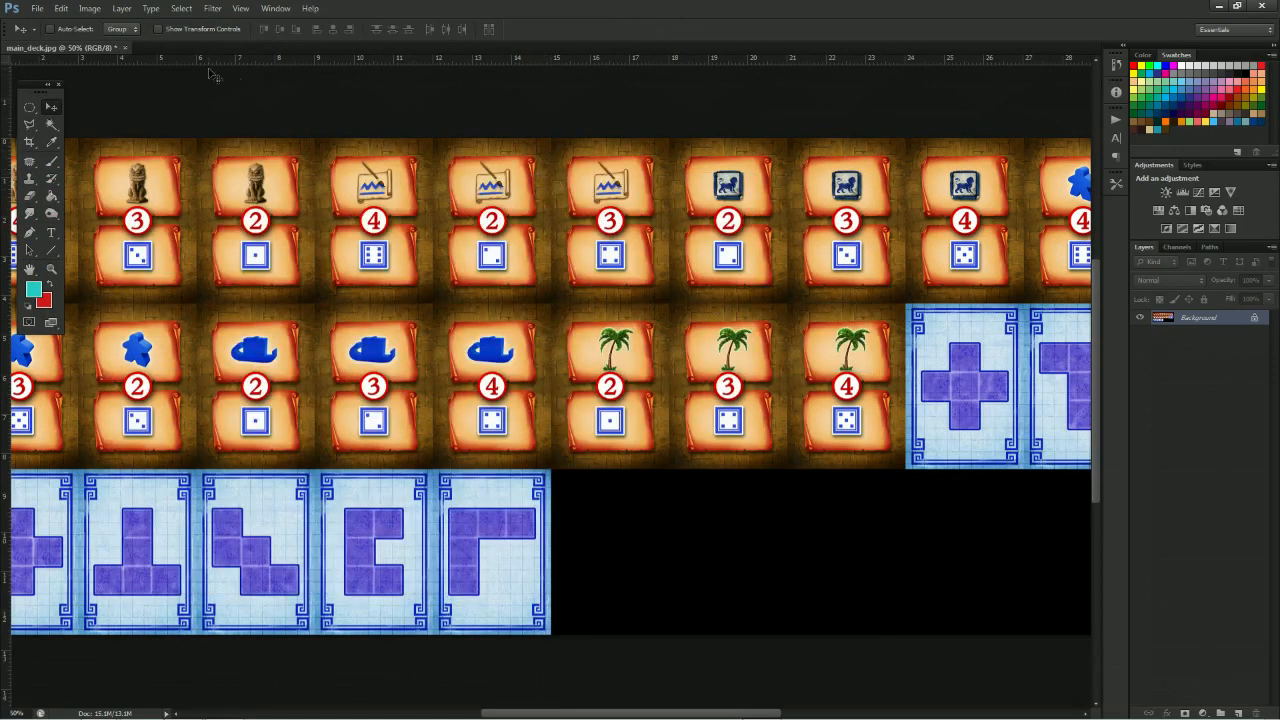
# Close the main_deck document without saving its changes
pyautogui.click(125, 47)
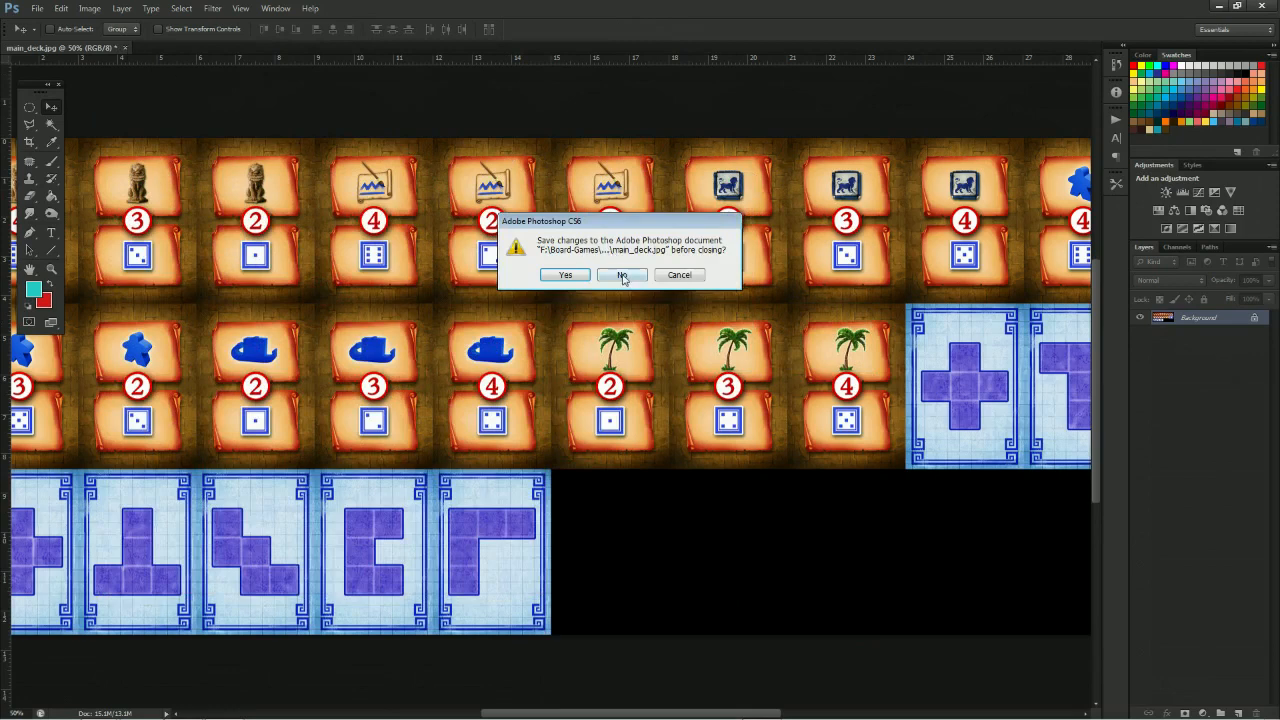
pyautogui.click(566, 275)
pyautogui.click(660, 278)
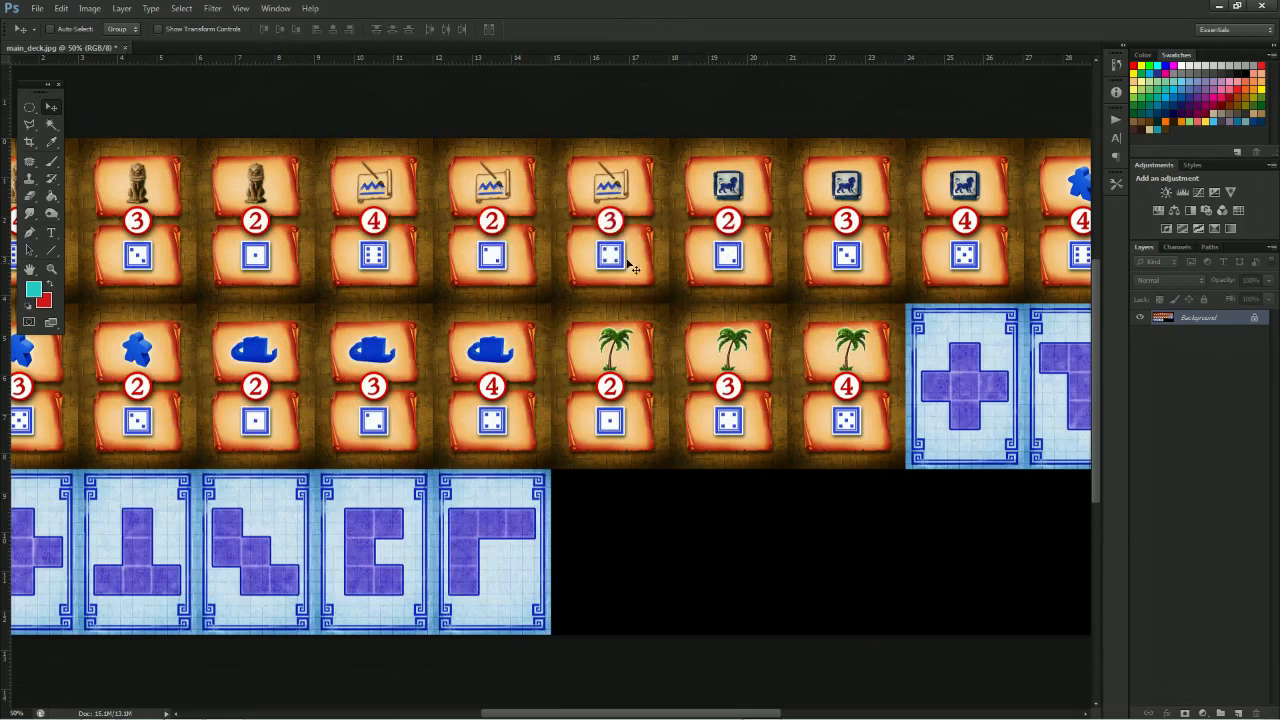
pyautogui.click(127, 47)
pyautogui.click(631, 278)
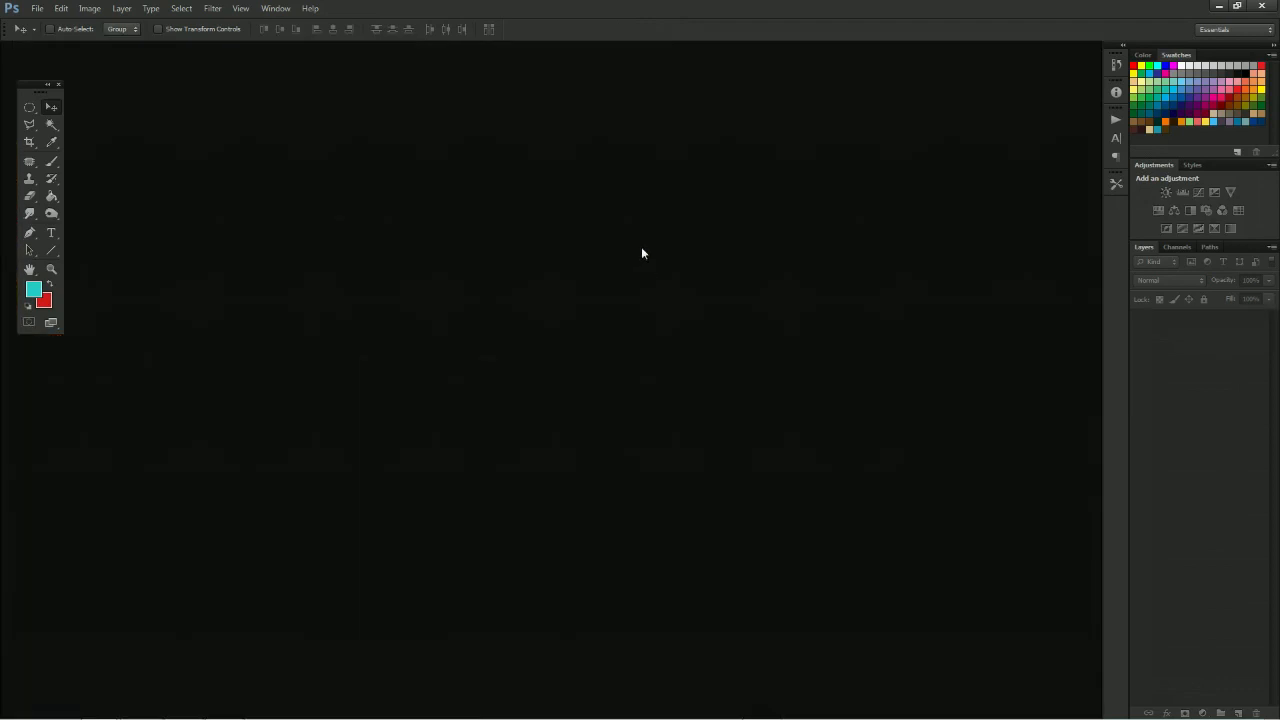
# Minimize Photoshop and the Cards folder window, and switch to Tabletop Simulator
pyautogui.moveTo(197, 703)
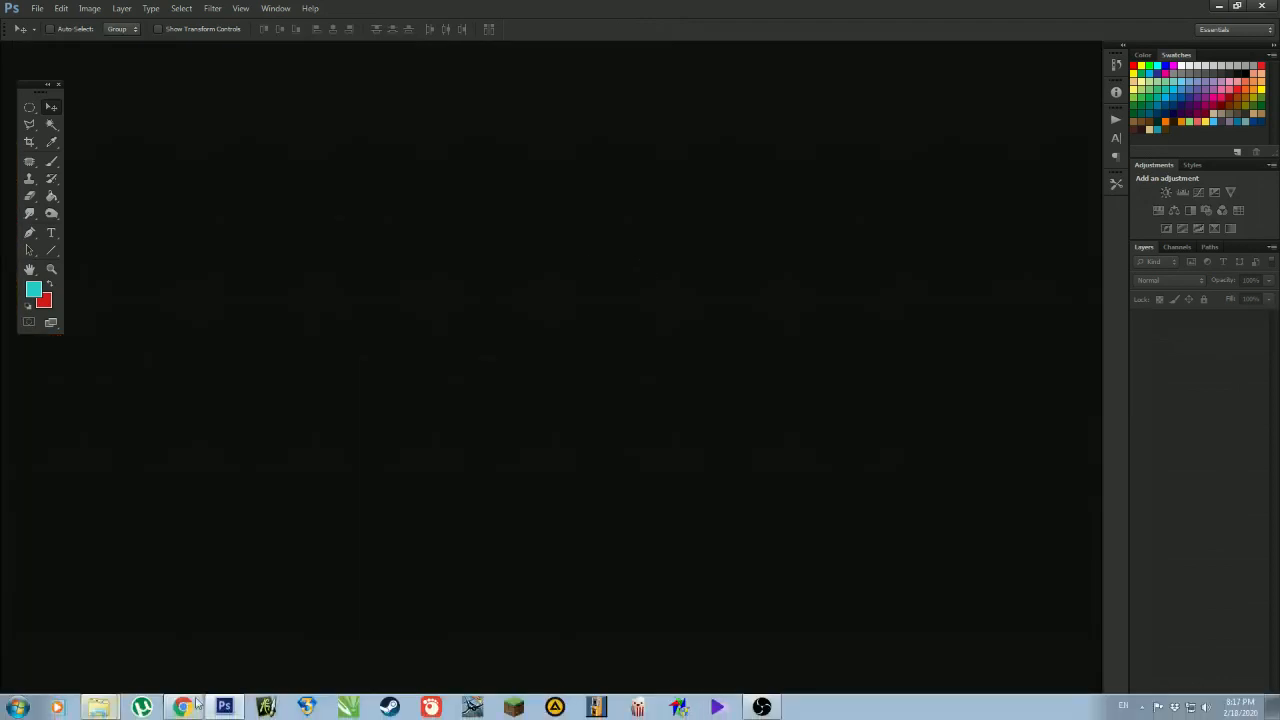
pyautogui.click(1219, 7)
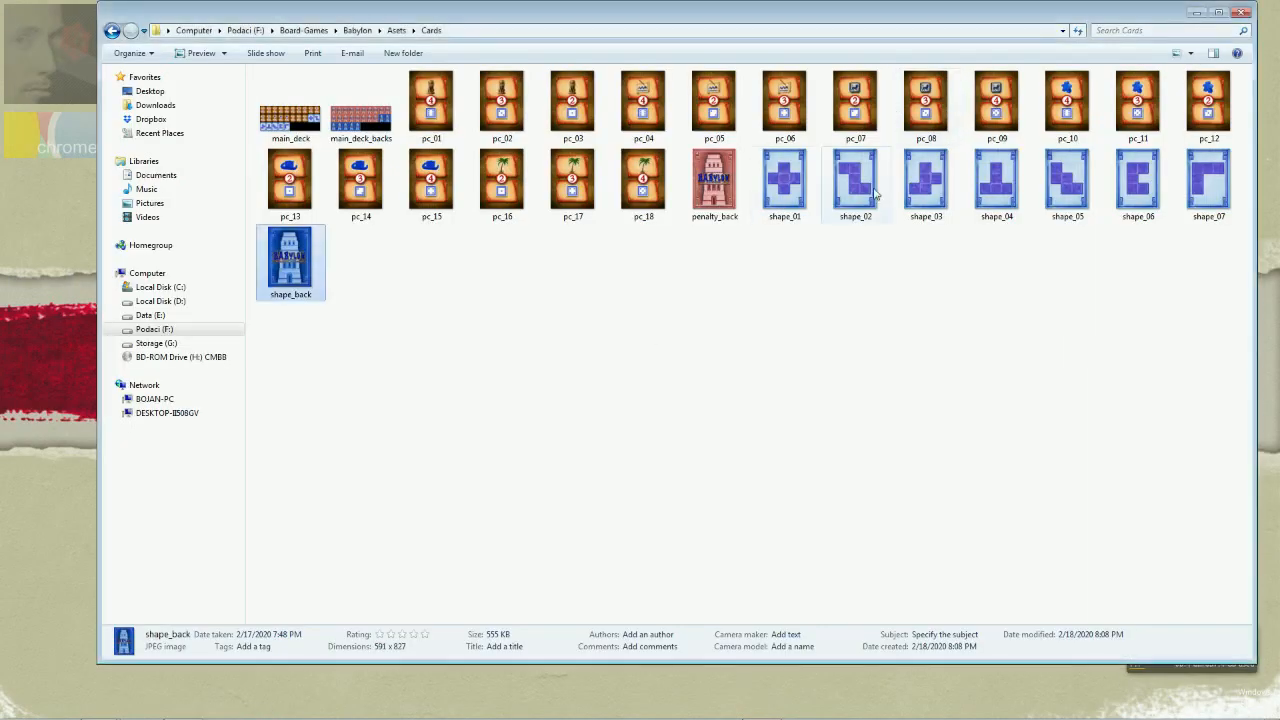
pyautogui.click(1197, 14)
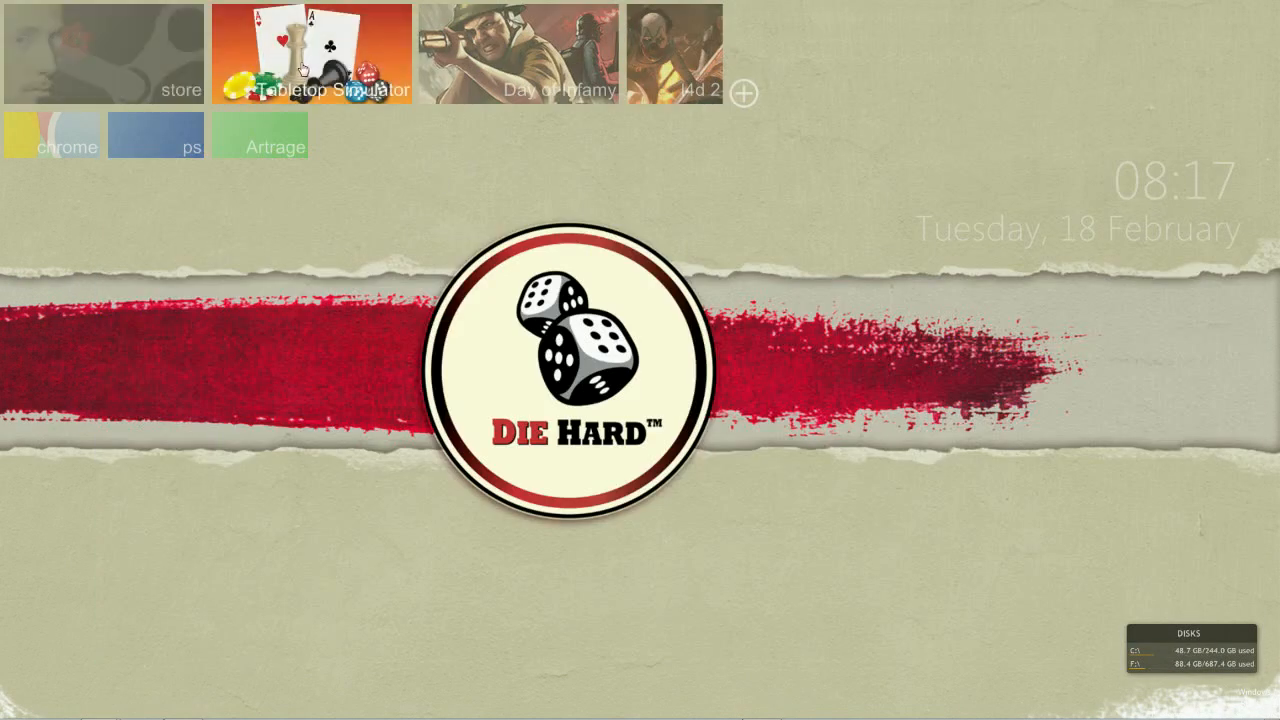
pyautogui.click(615, 391)
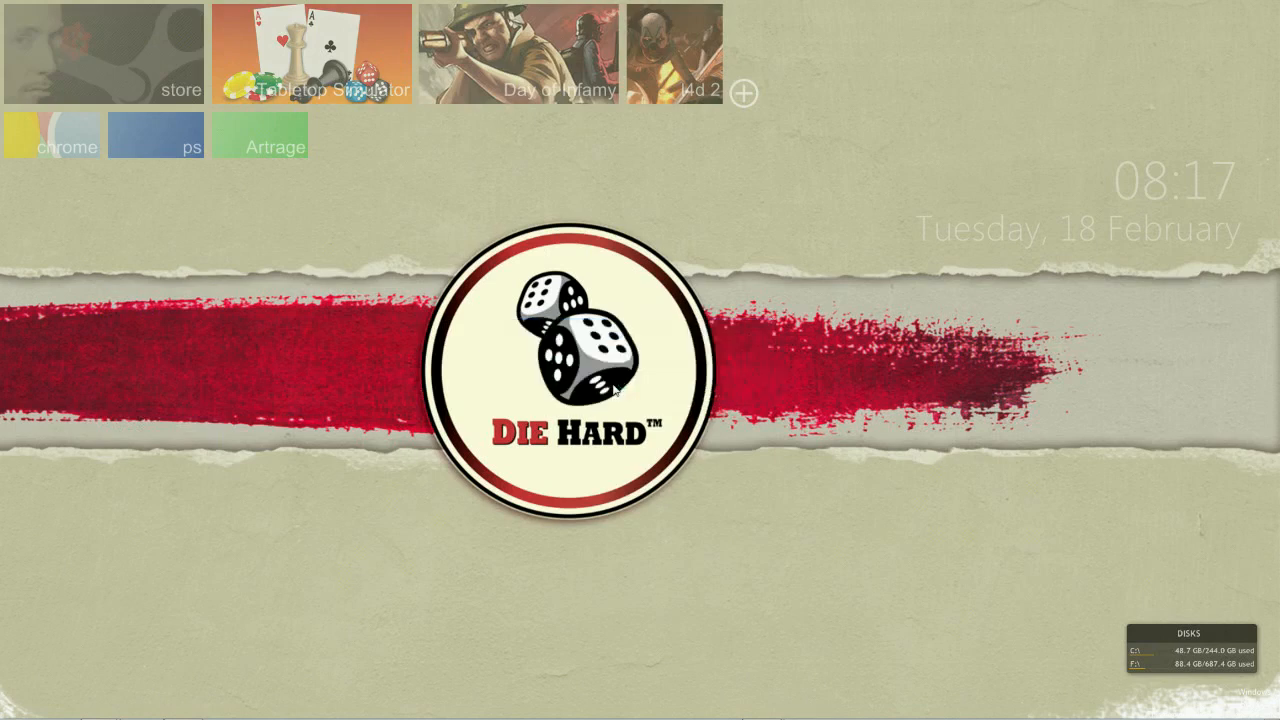
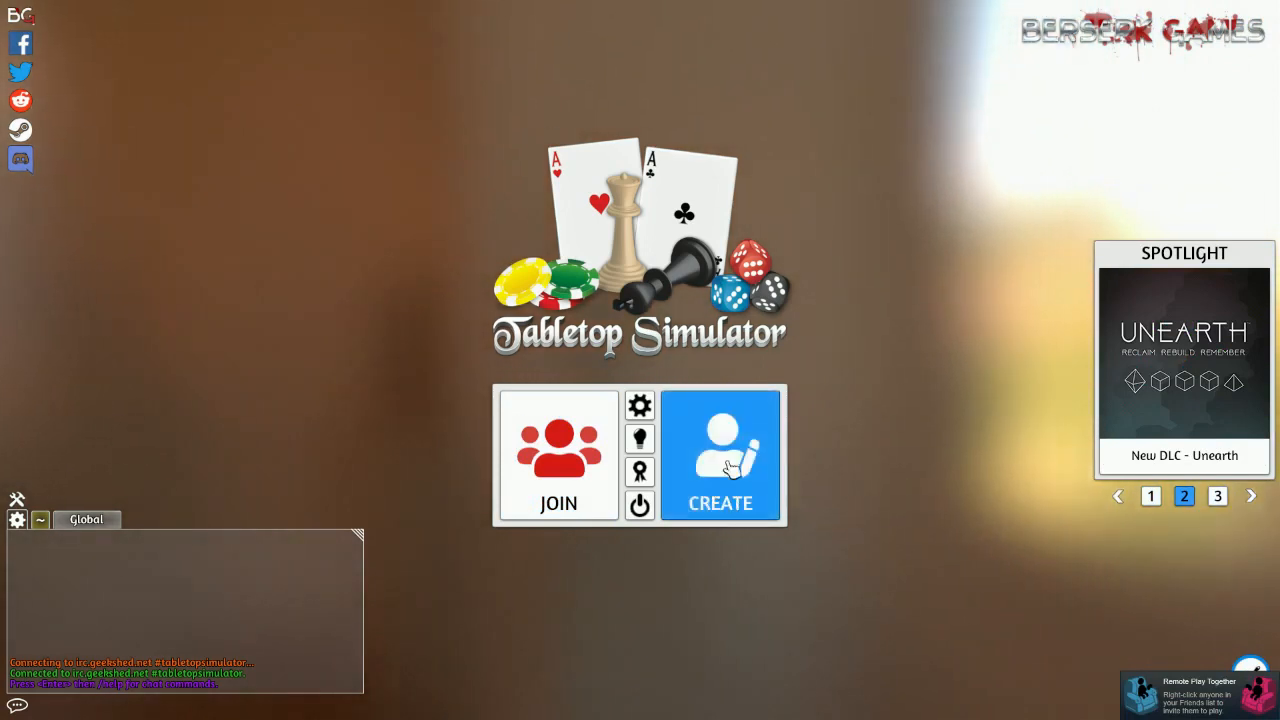
# Create a new game session and load the saved Babylon game from the Projects folder
pyautogui.click(719, 512)
pyautogui.click(543, 330)
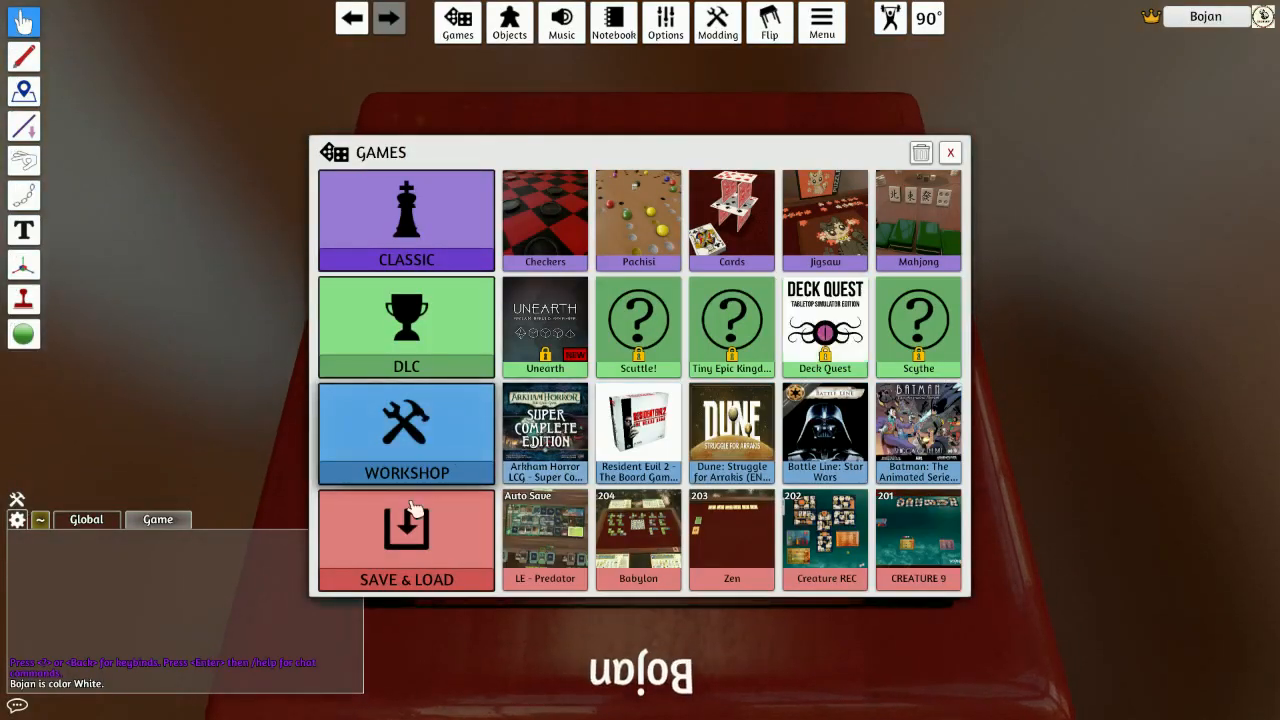
pyautogui.click(400, 551)
pyautogui.click(363, 228)
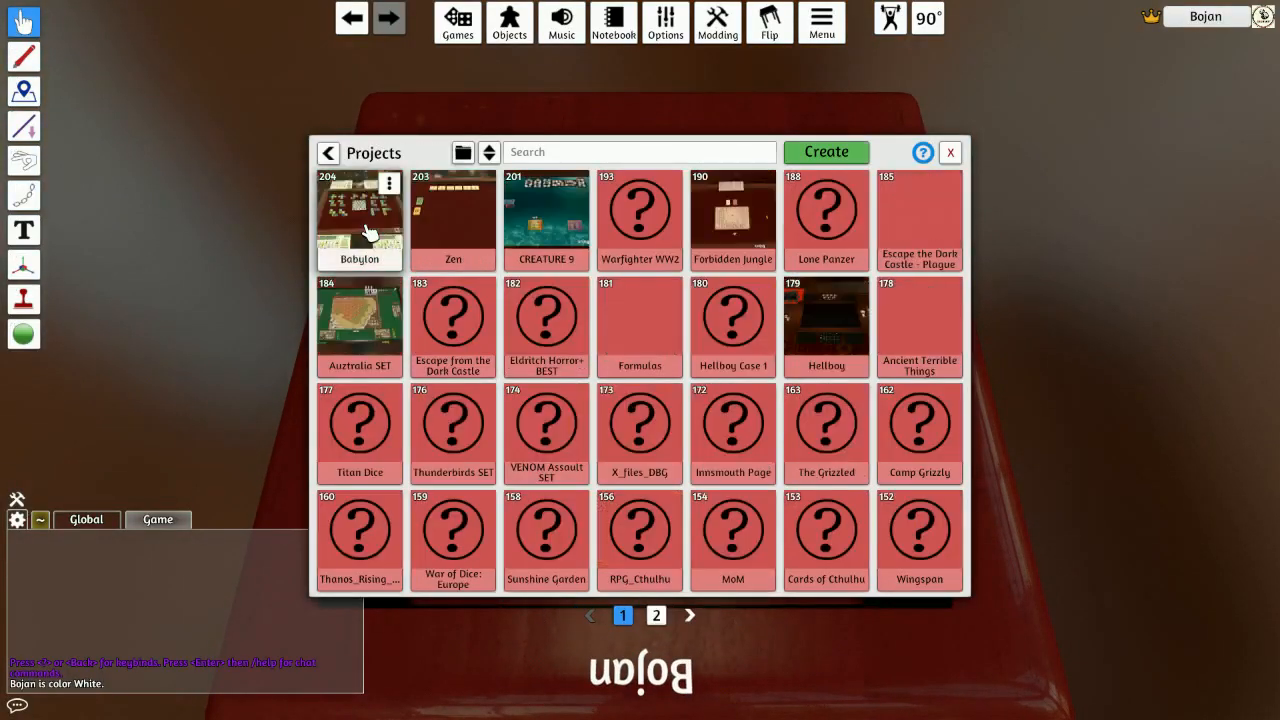
pyautogui.click(366, 230)
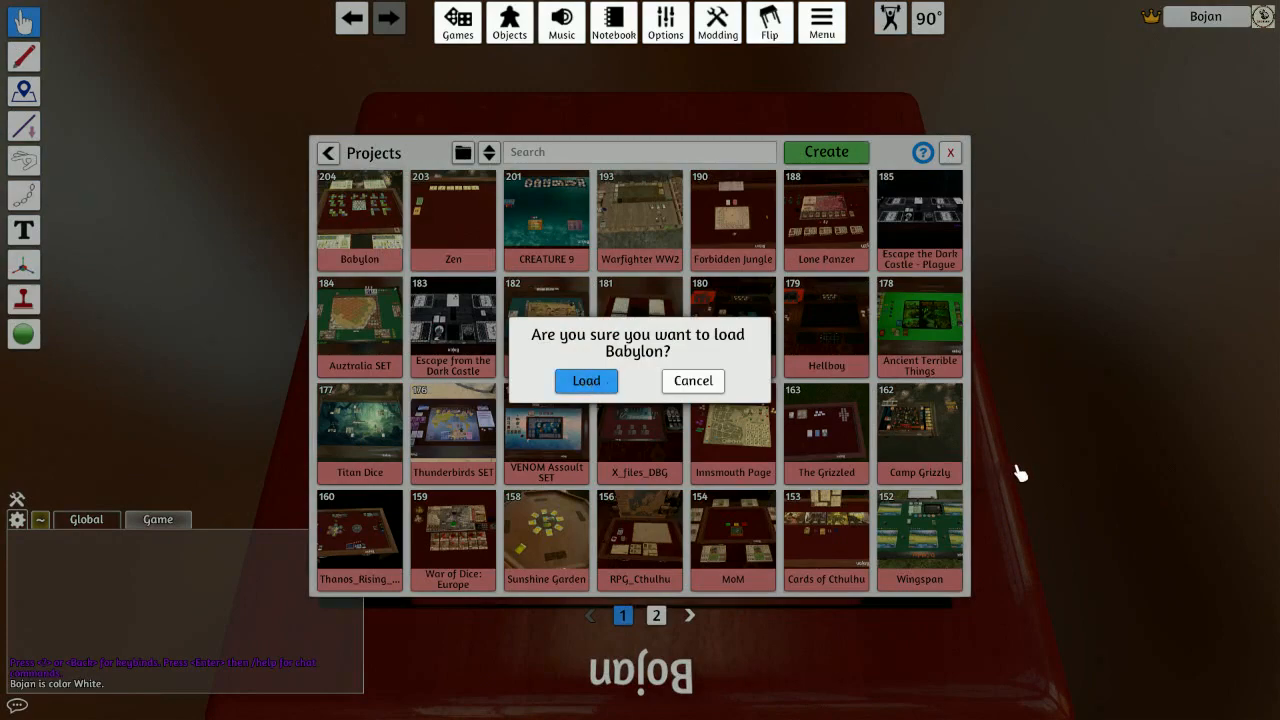
pyautogui.press('Return')
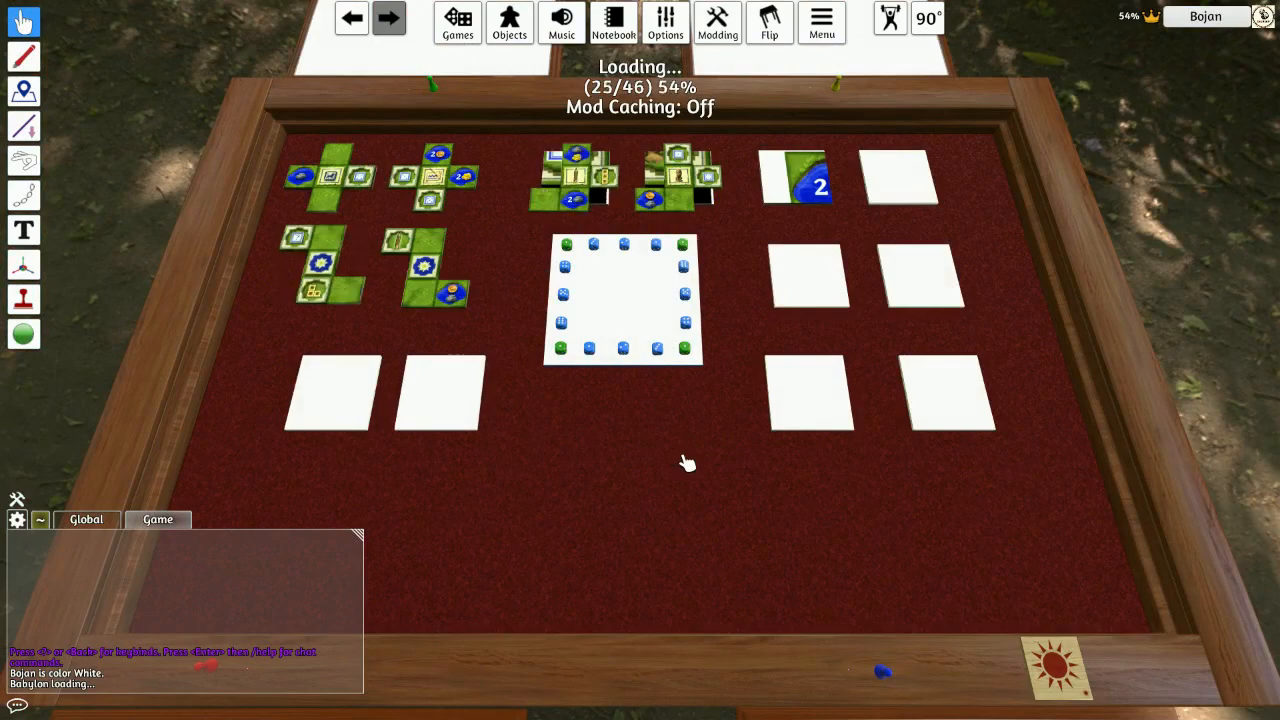
# Look over the Babylon tiles and central board on the table, and shrink the chat window
pyautogui.scroll(-5, 700, 465)
pyautogui.scroll(2, 663, 457)
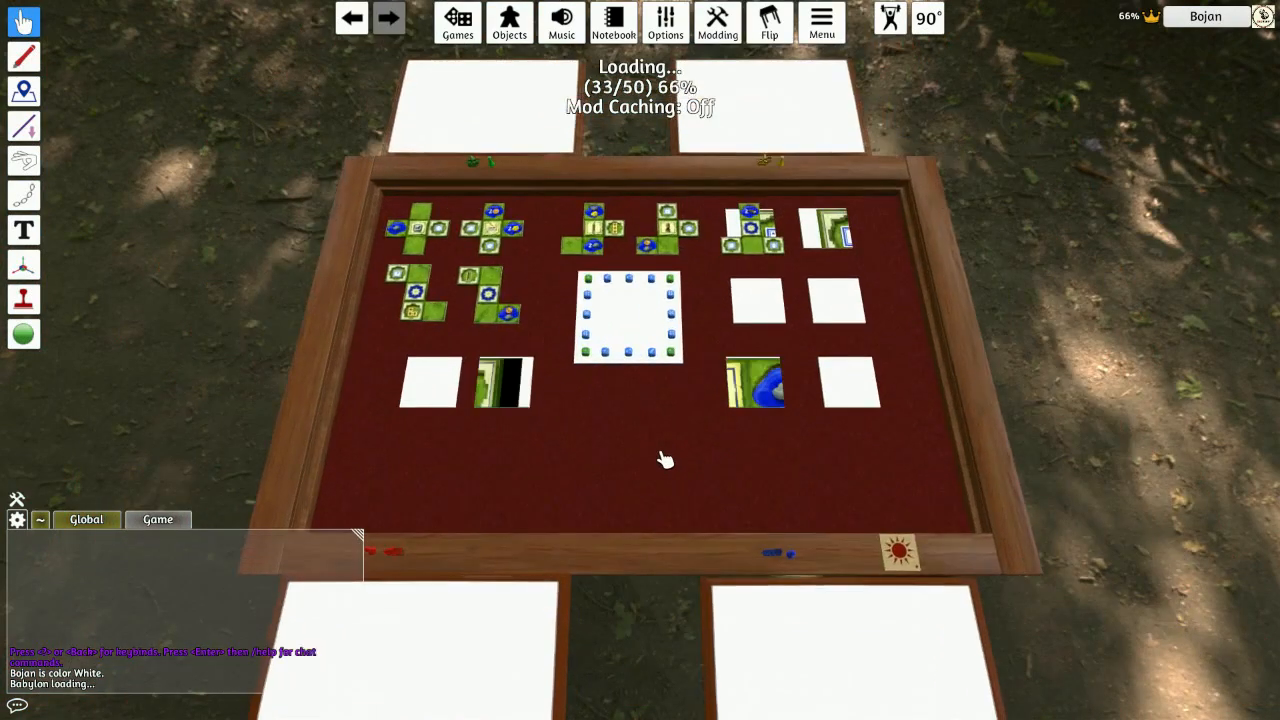
pyautogui.scroll(2, 665, 459)
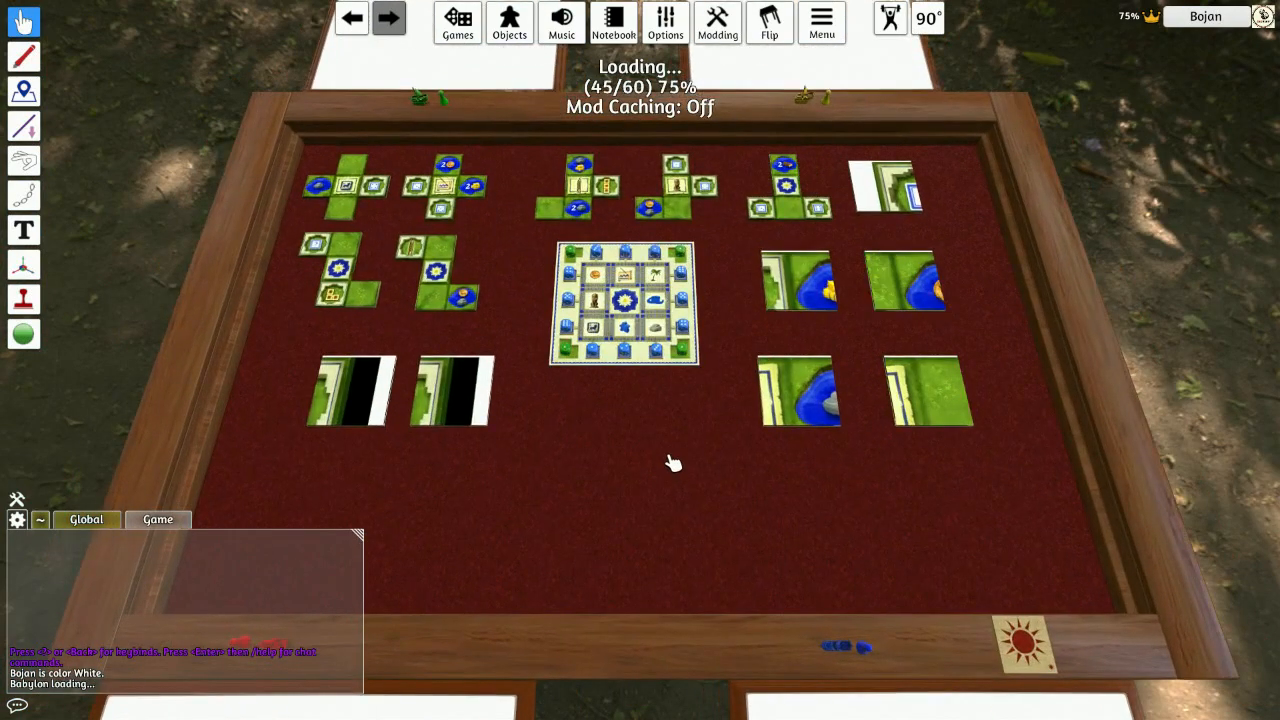
pyautogui.scroll(-3, 671, 463)
pyautogui.scroll(4, 671, 464)
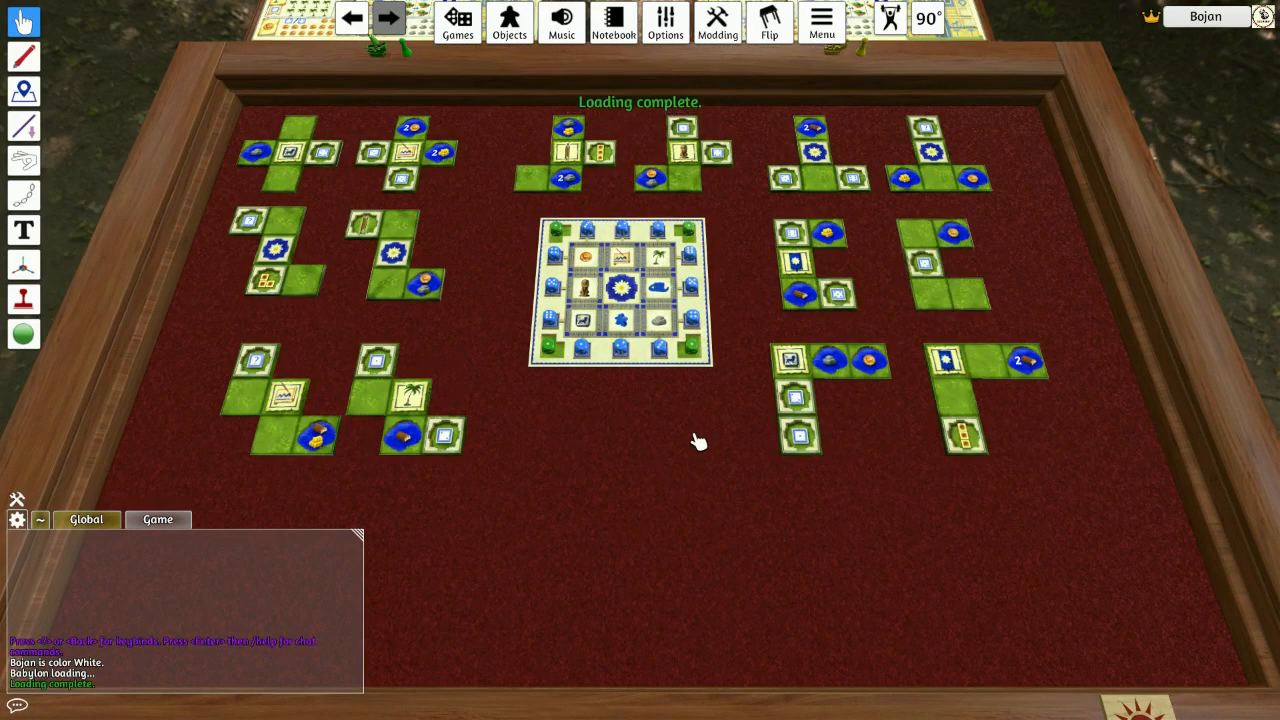
pyautogui.scroll(-2, 644, 438)
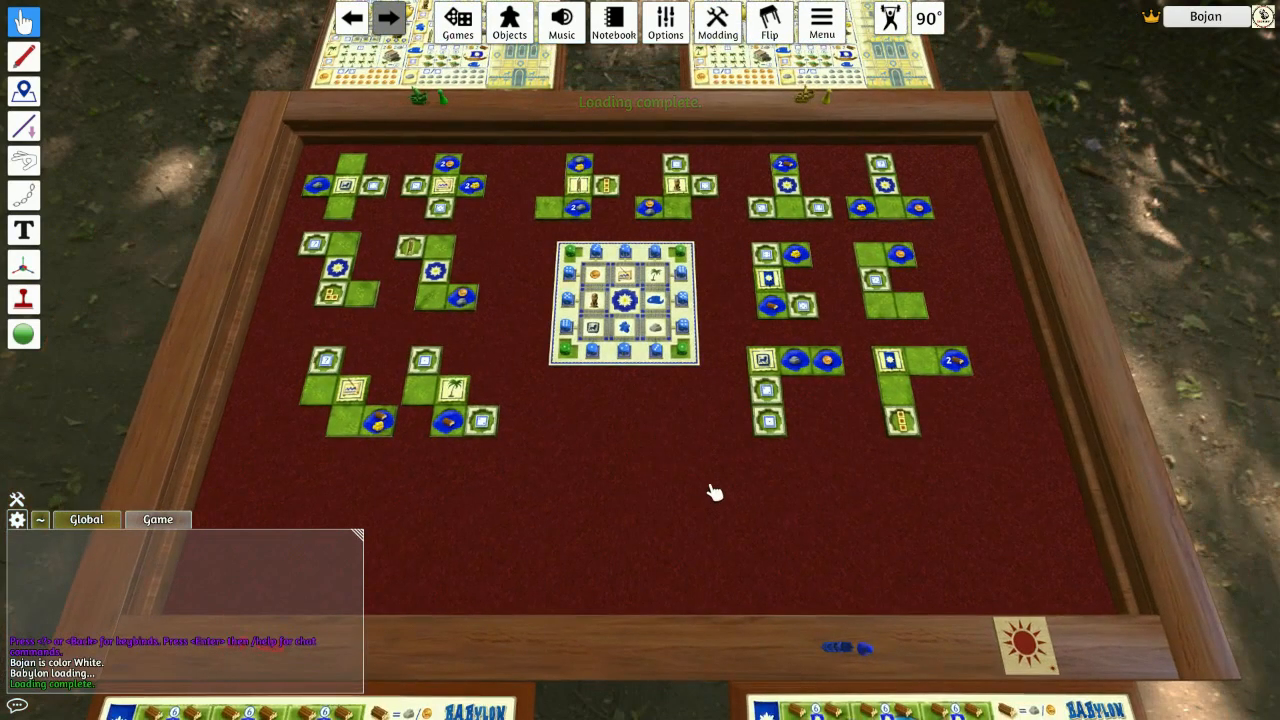
pyautogui.scroll(3, 711, 491)
pyautogui.moveTo(360, 534); pyautogui.dragTo(314, 580)
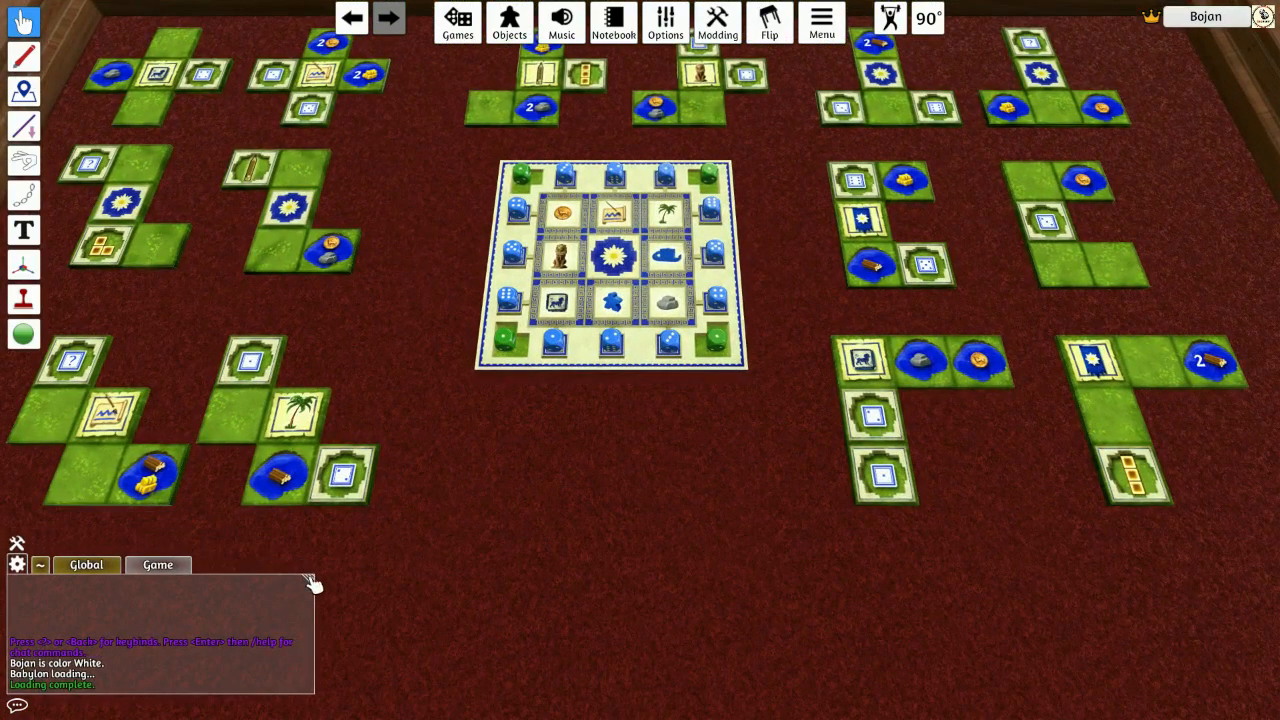
pyautogui.scroll(-2, 709, 517)
pyautogui.scroll(-5, 709, 517)
pyautogui.scroll(6, 711, 518)
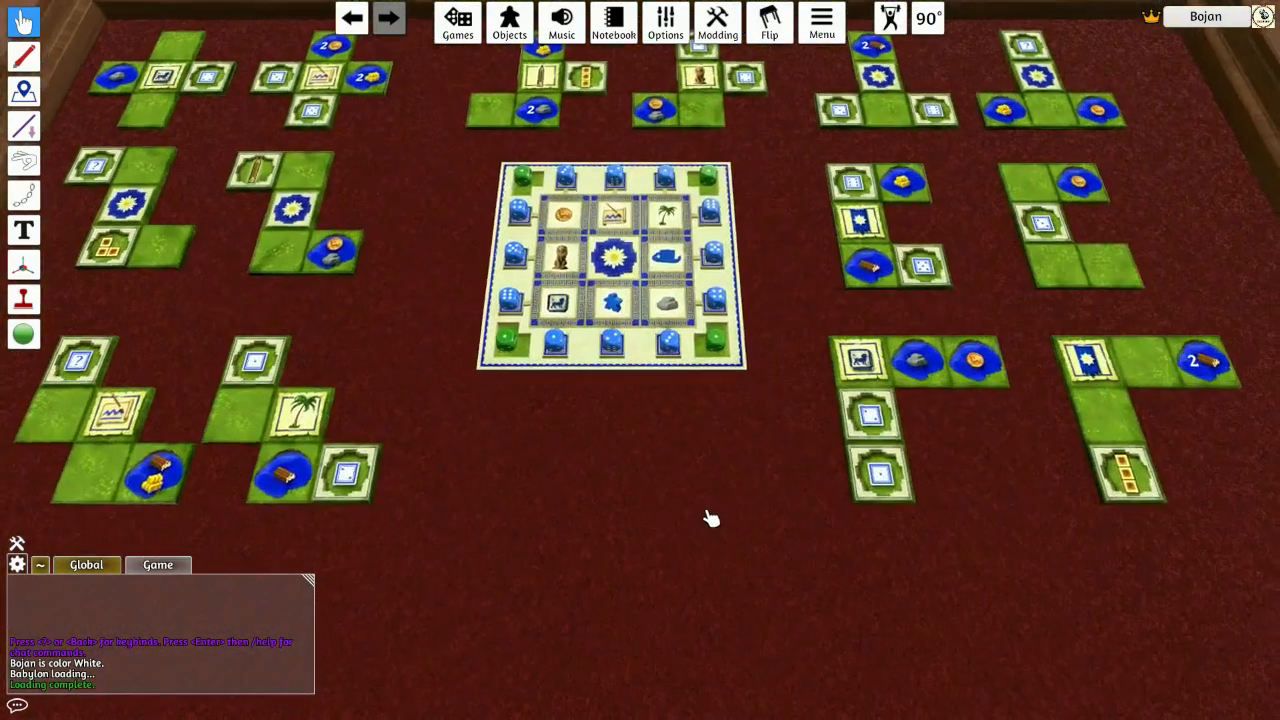
pyautogui.scroll(-4, 709, 517)
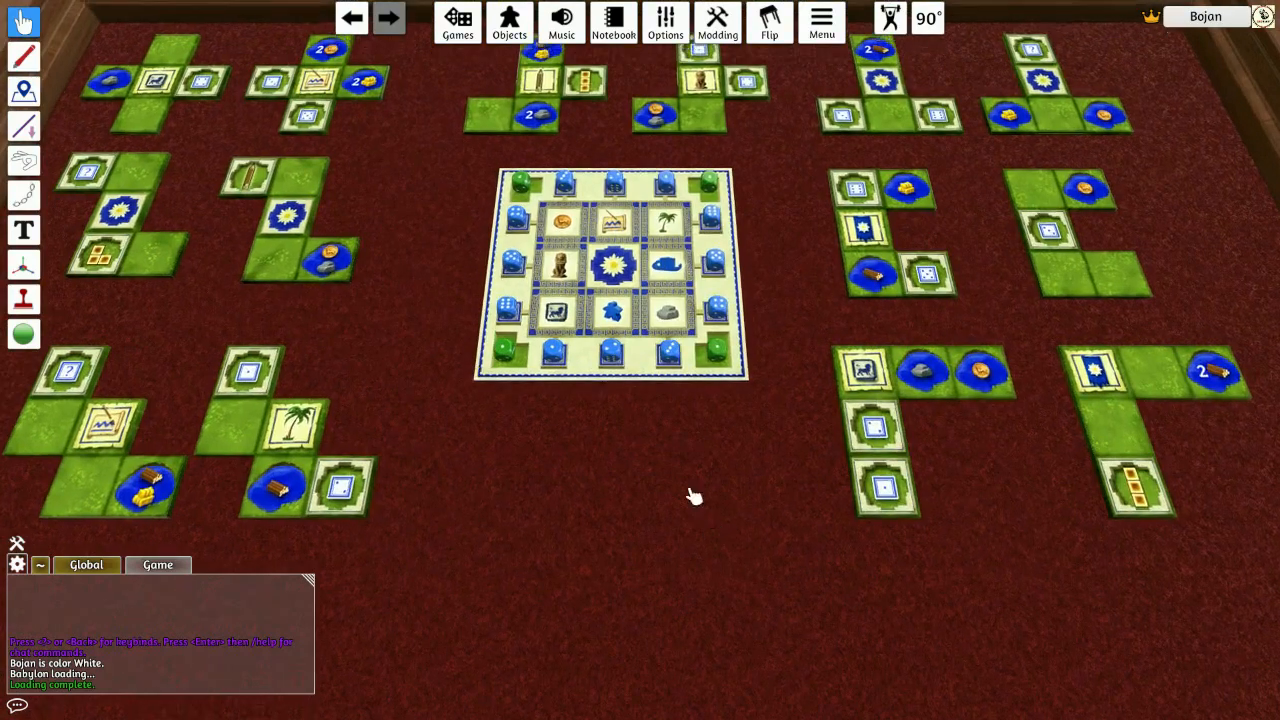
pyautogui.scroll(2, 467, 150)
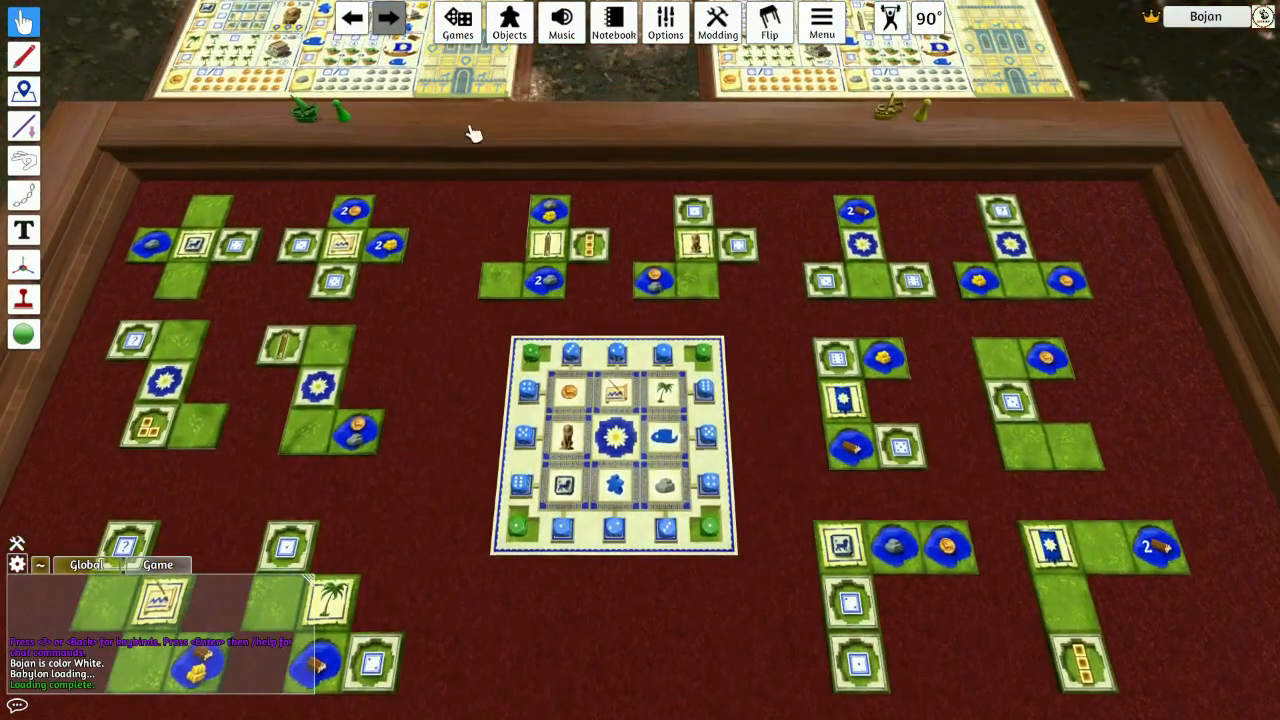
# Place a custom Deck component on the empty area of the table below the central board
pyautogui.click(512, 30)
pyautogui.click(524, 55)
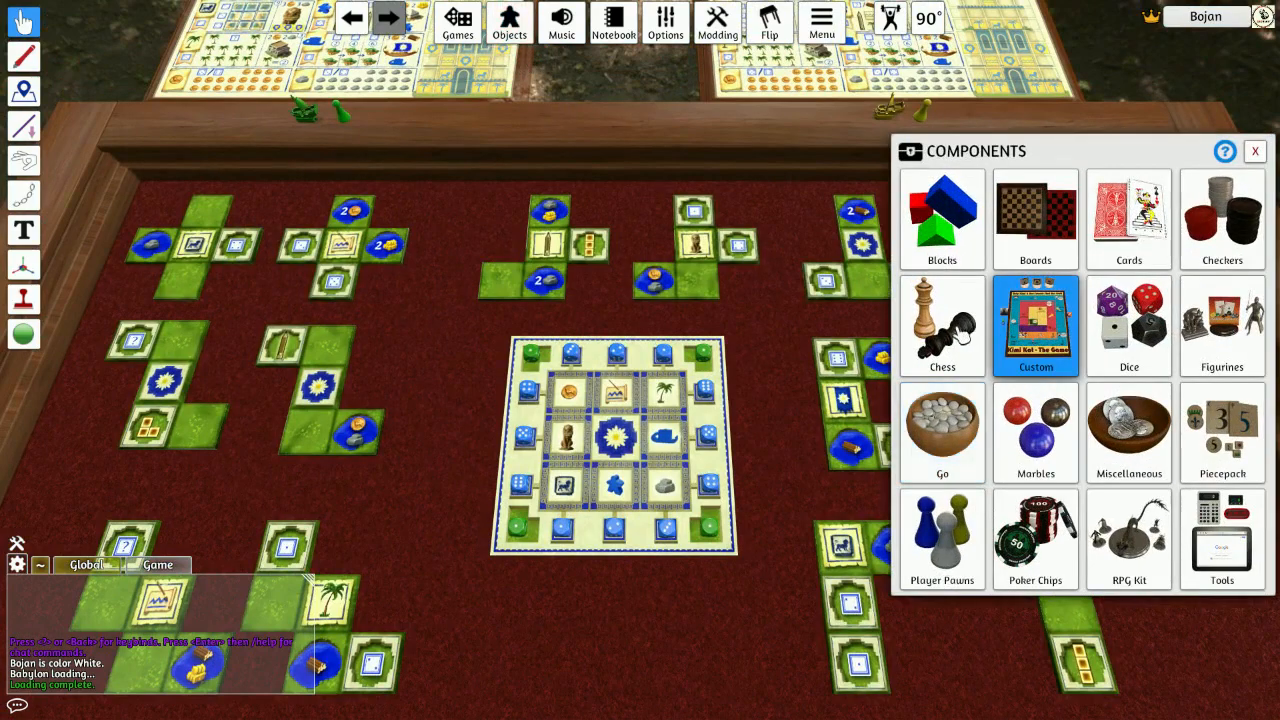
pyautogui.click(1036, 328)
pyautogui.press('s')
pyautogui.moveTo(943, 340); pyautogui.dragTo(574, 408)
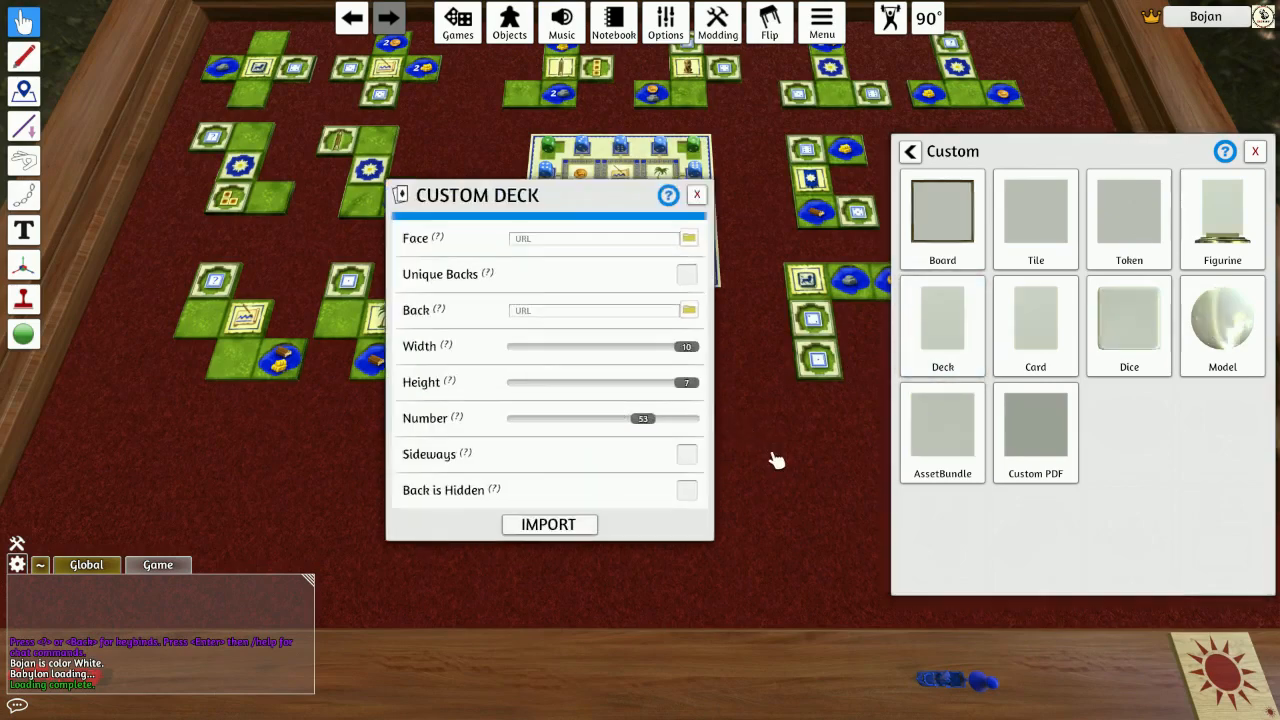
# Browse for the custom deck's face image in the card assets folder under F:\Board-Games\Babylon\Asets
pyautogui.click(542, 239)
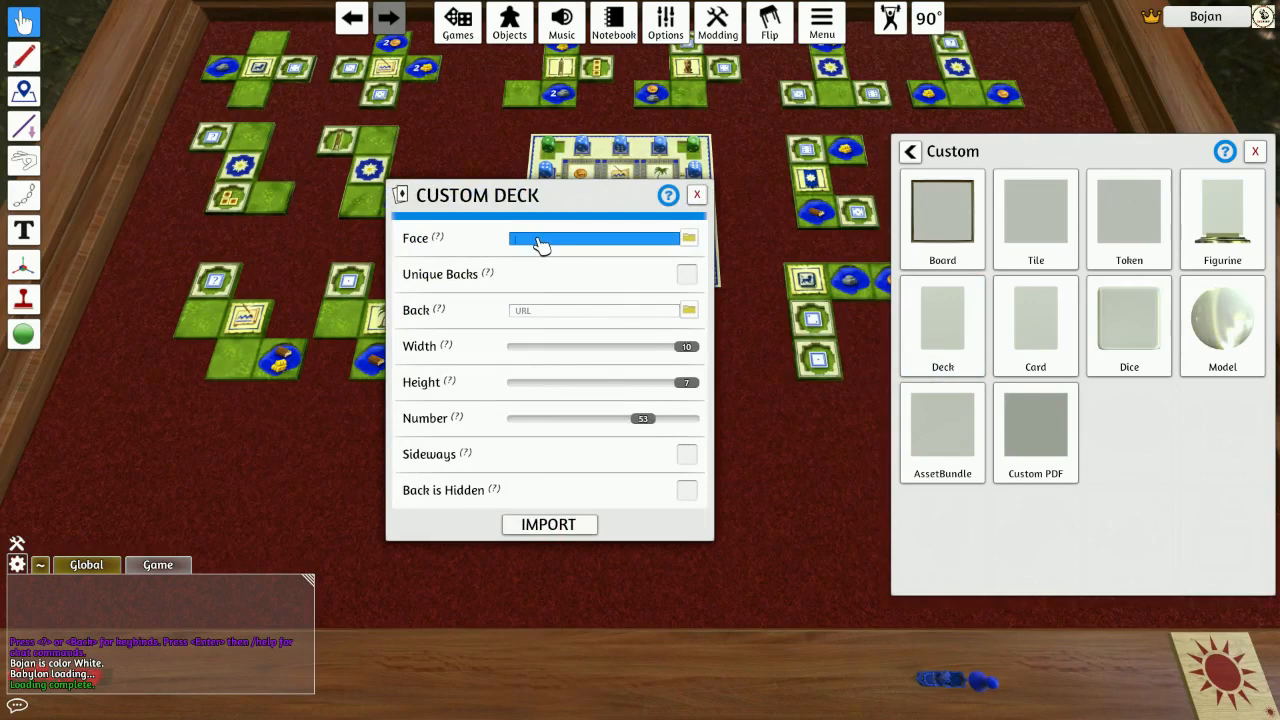
pyautogui.click(688, 238)
pyautogui.moveTo(829, 297); pyautogui.dragTo(829, 268)
pyautogui.click(485, 350)
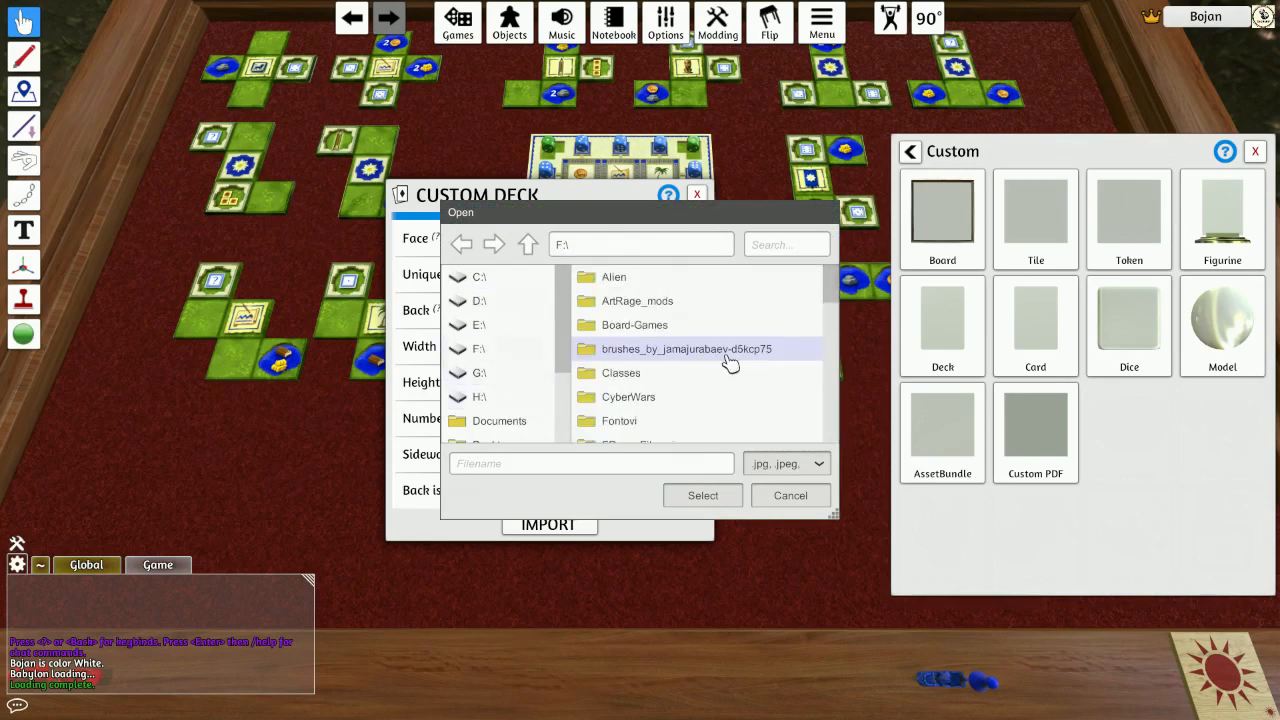
pyautogui.doubleClick(635, 325)
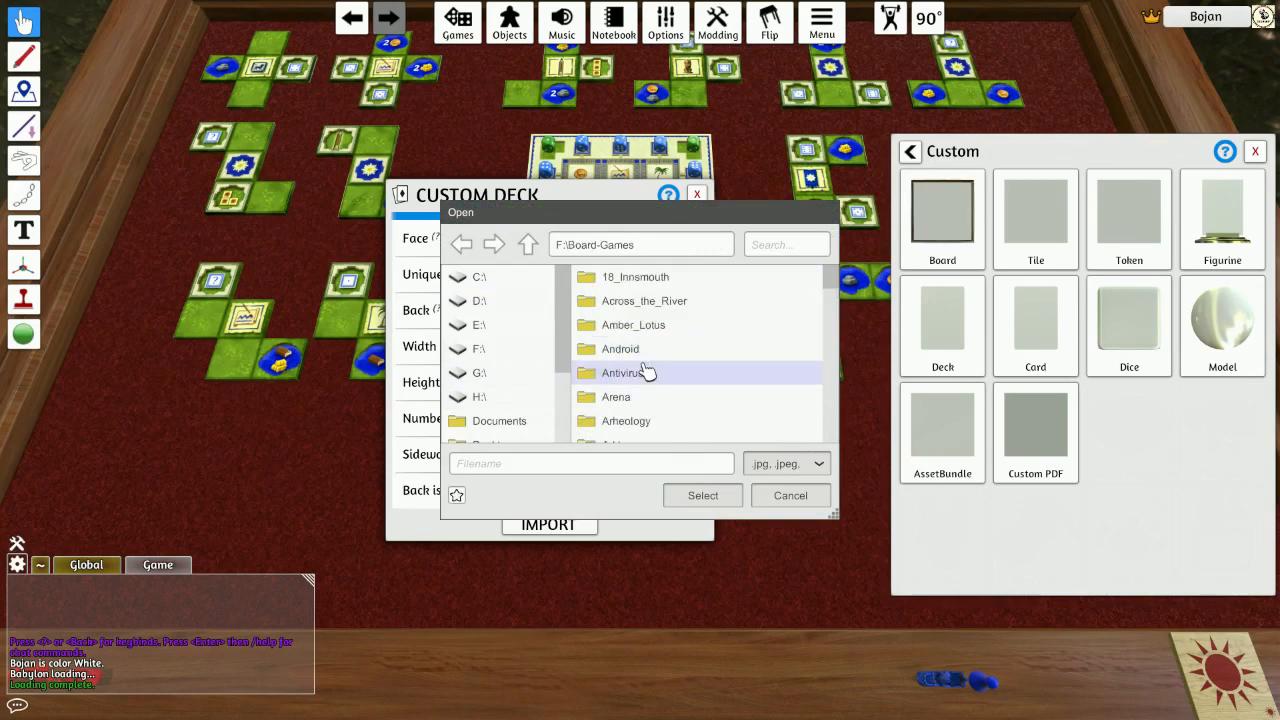
pyautogui.scroll(-5, 646, 370)
pyautogui.click(622, 377)
pyautogui.doubleClick(622, 377)
pyautogui.doubleClick(625, 279)
pyautogui.doubleClick(640, 279)
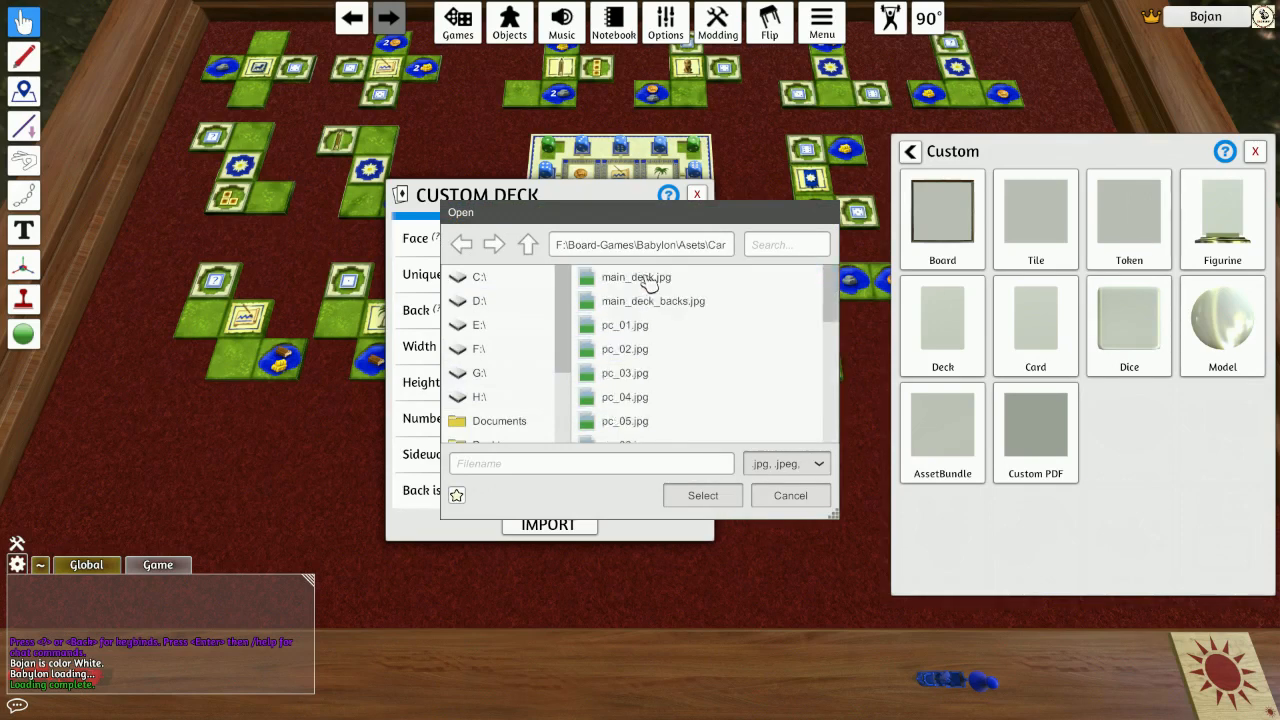
# Choose main_deck.jpg as the deck's face image and upload it to the Steam Cloud root folder as main_deck
pyautogui.click(685, 285)
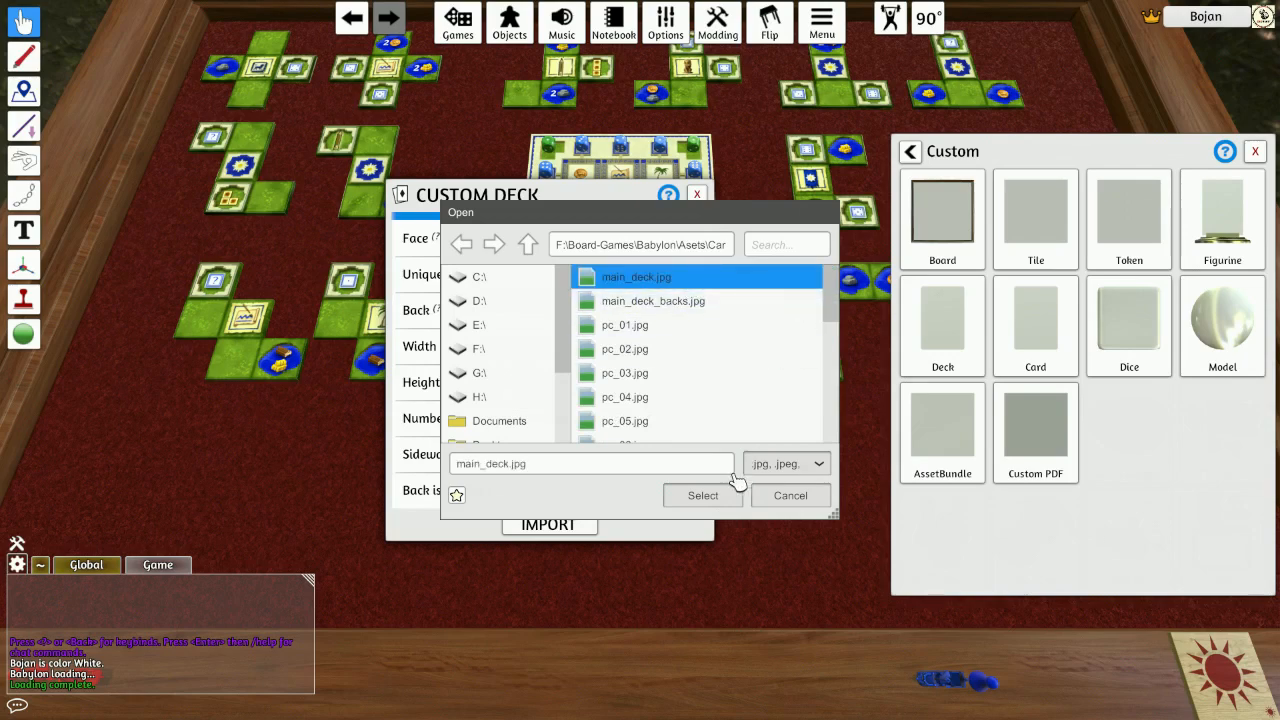
pyautogui.click(710, 493)
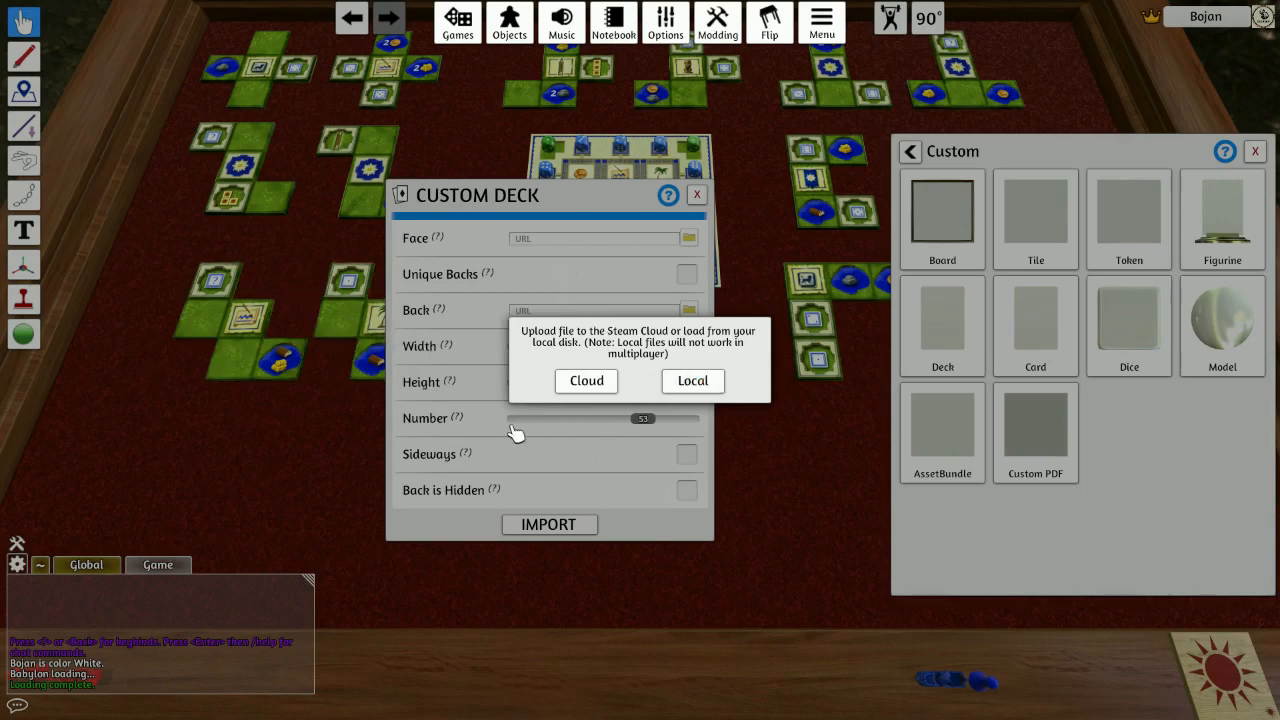
pyautogui.click(586, 388)
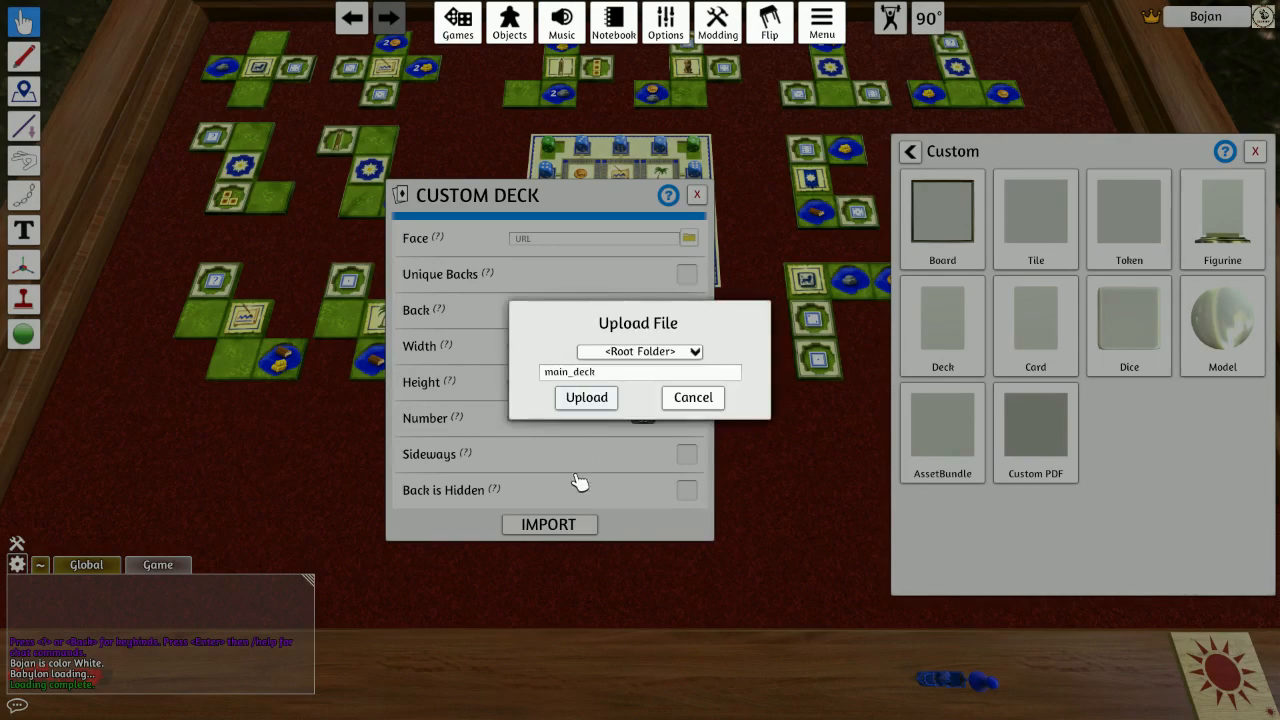
pyautogui.click(626, 374)
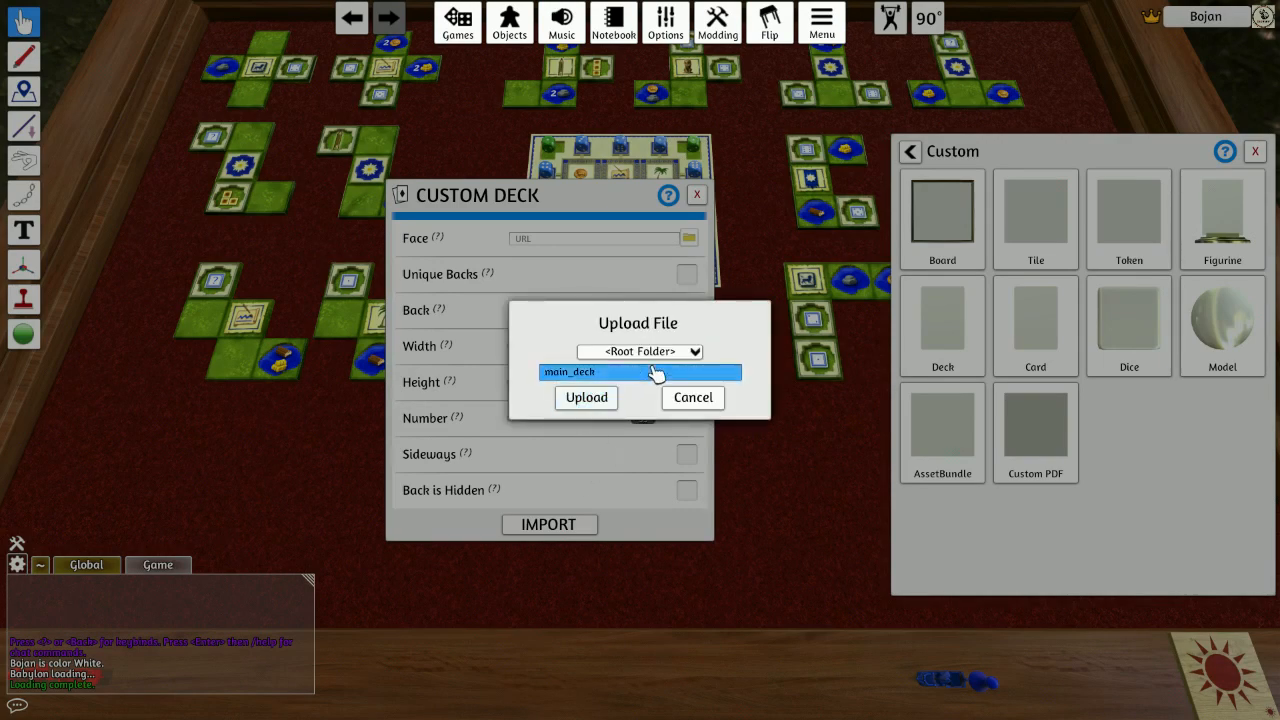
pyautogui.click(606, 400)
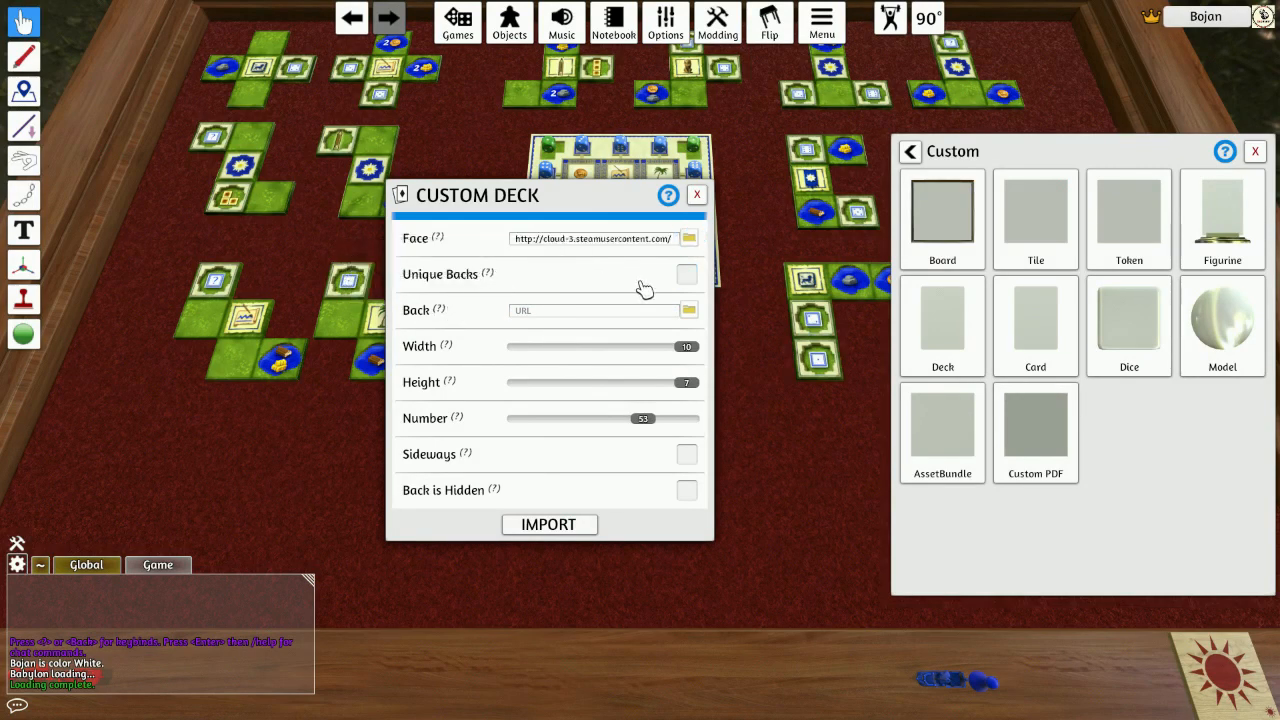
# Enable unique backs and upload main_deck_backs.jpg to the Steam Cloud root folder as the deck's back image
pyautogui.click(686, 275)
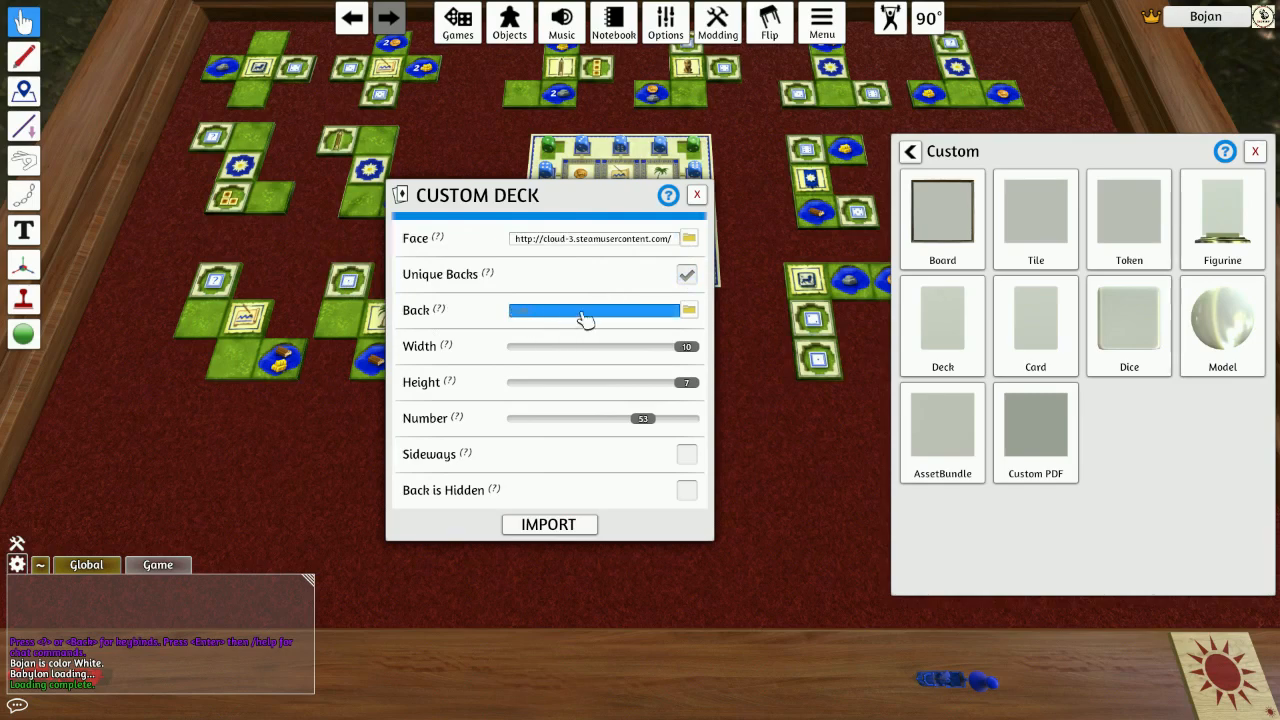
pyautogui.click(690, 312)
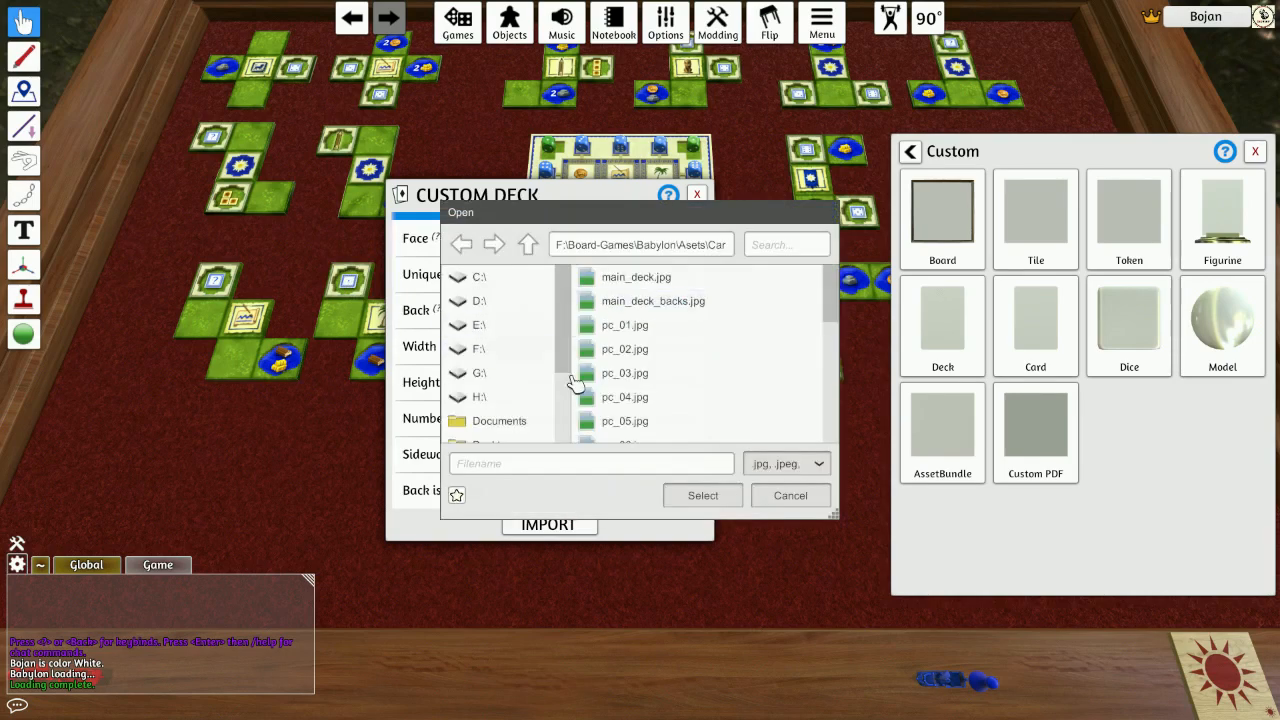
pyautogui.click(678, 306)
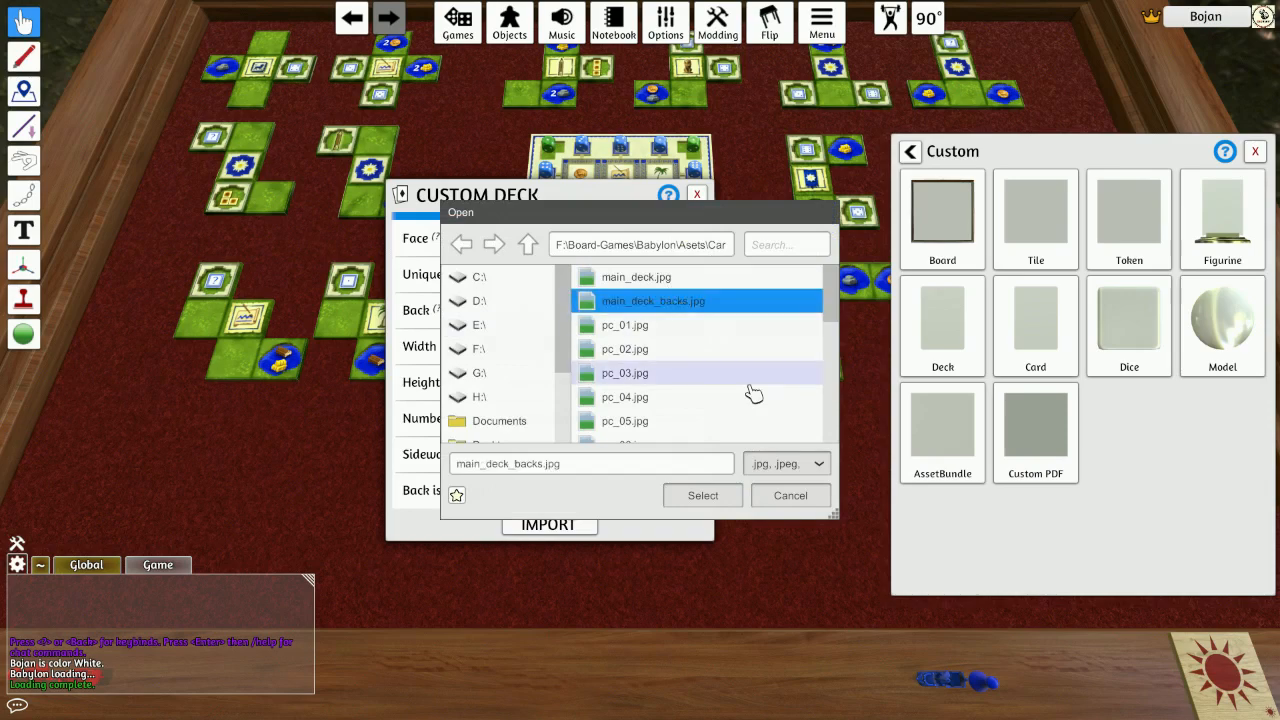
pyautogui.click(703, 495)
pyautogui.click(587, 381)
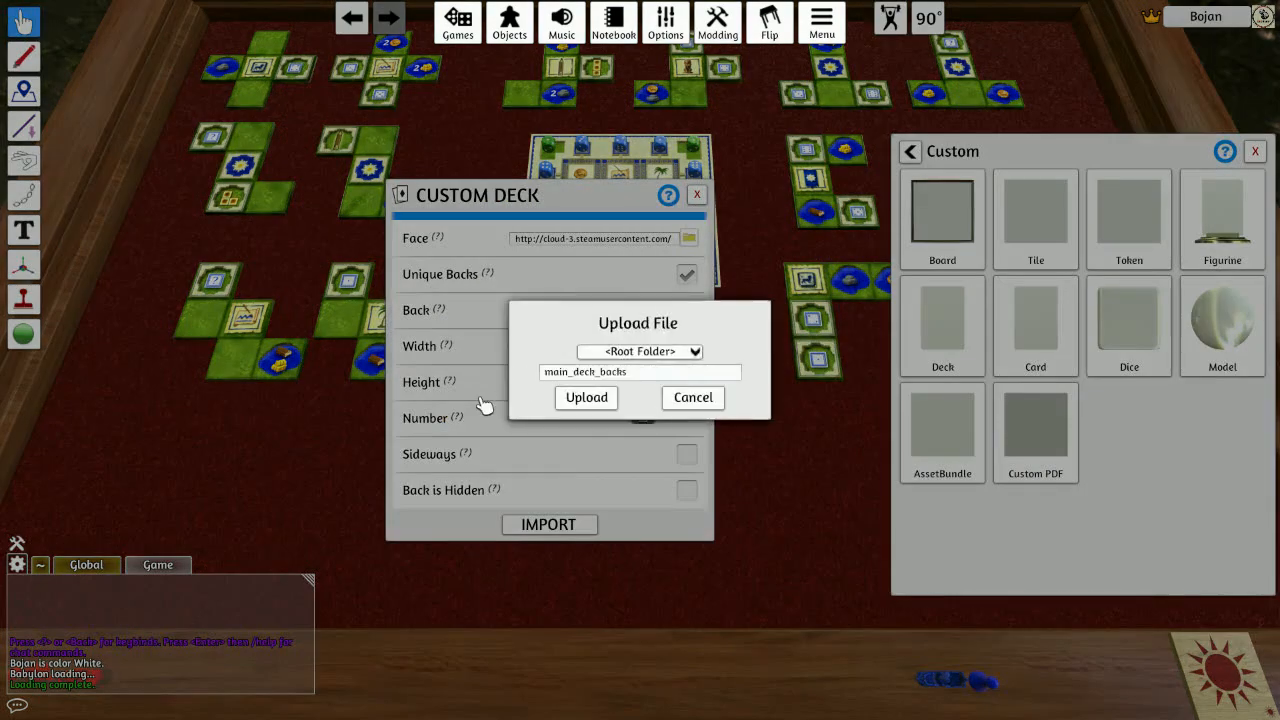
pyautogui.click(585, 398)
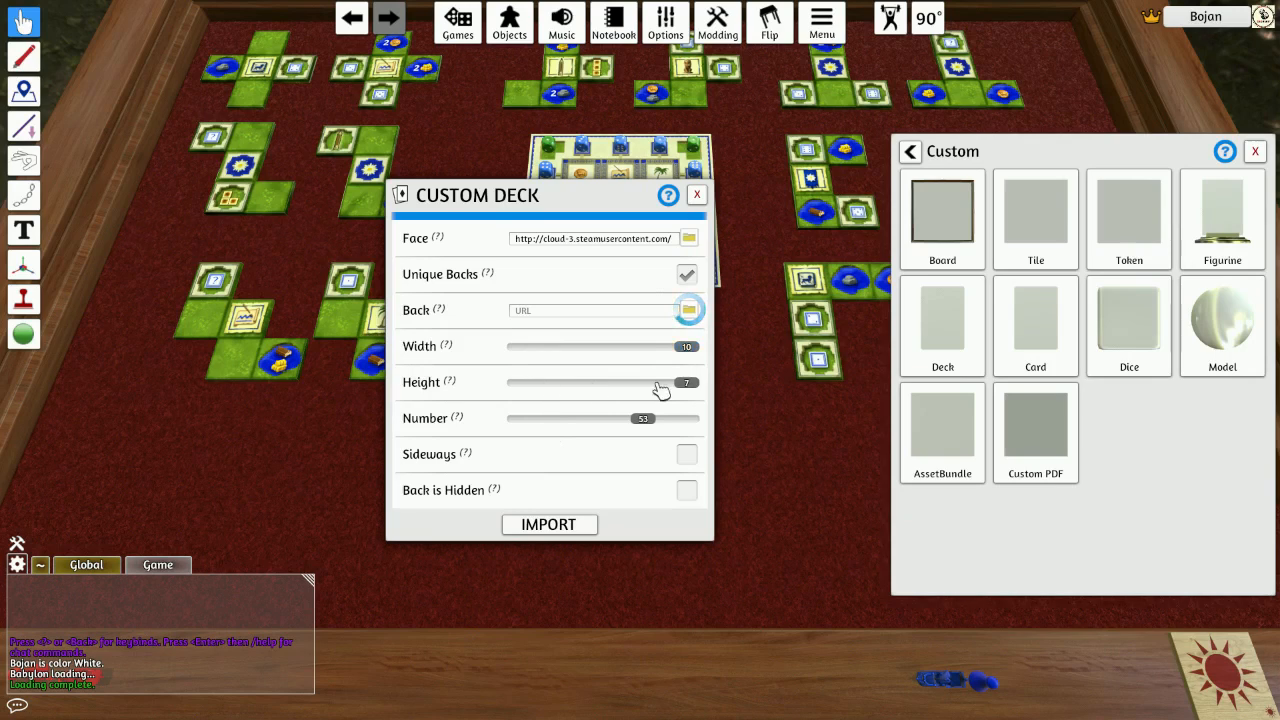
# Set the sheet height to 3 and the number of cards to 25, and import the custom deck
pyautogui.moveTo(686, 382); pyautogui.dragTo(524, 397)
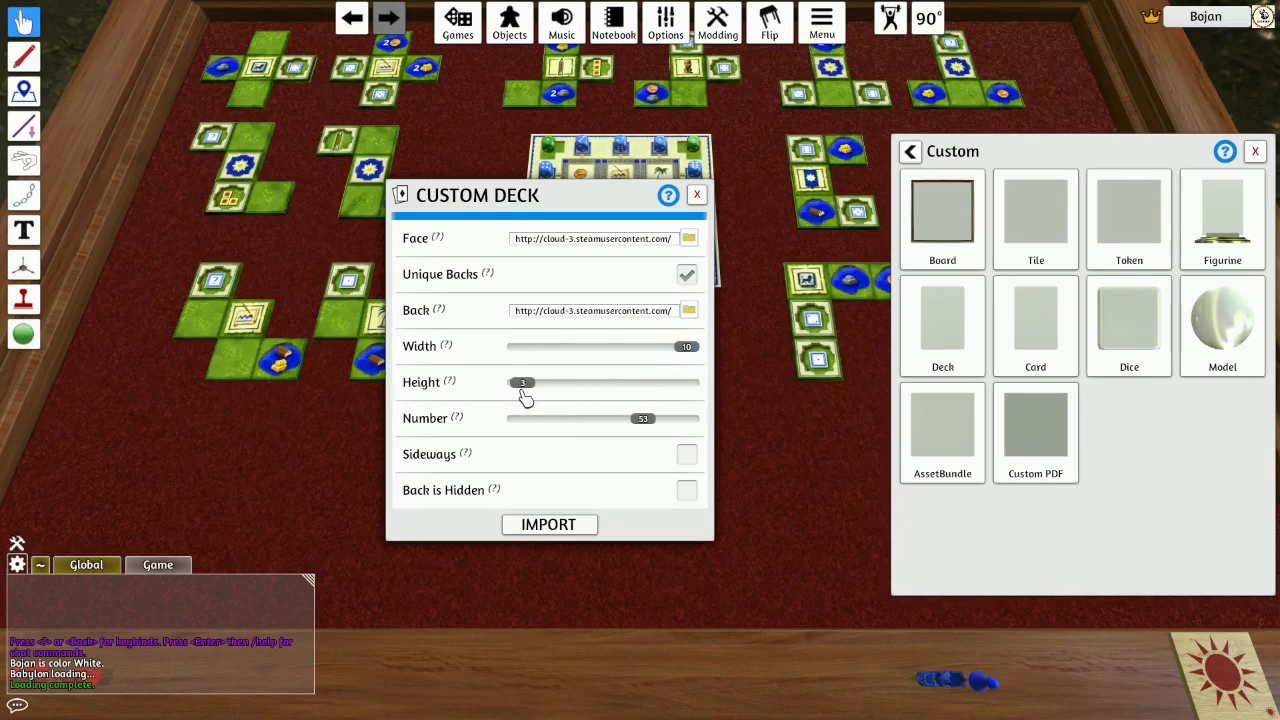
pyautogui.moveTo(531, 386); pyautogui.dragTo(545, 388)
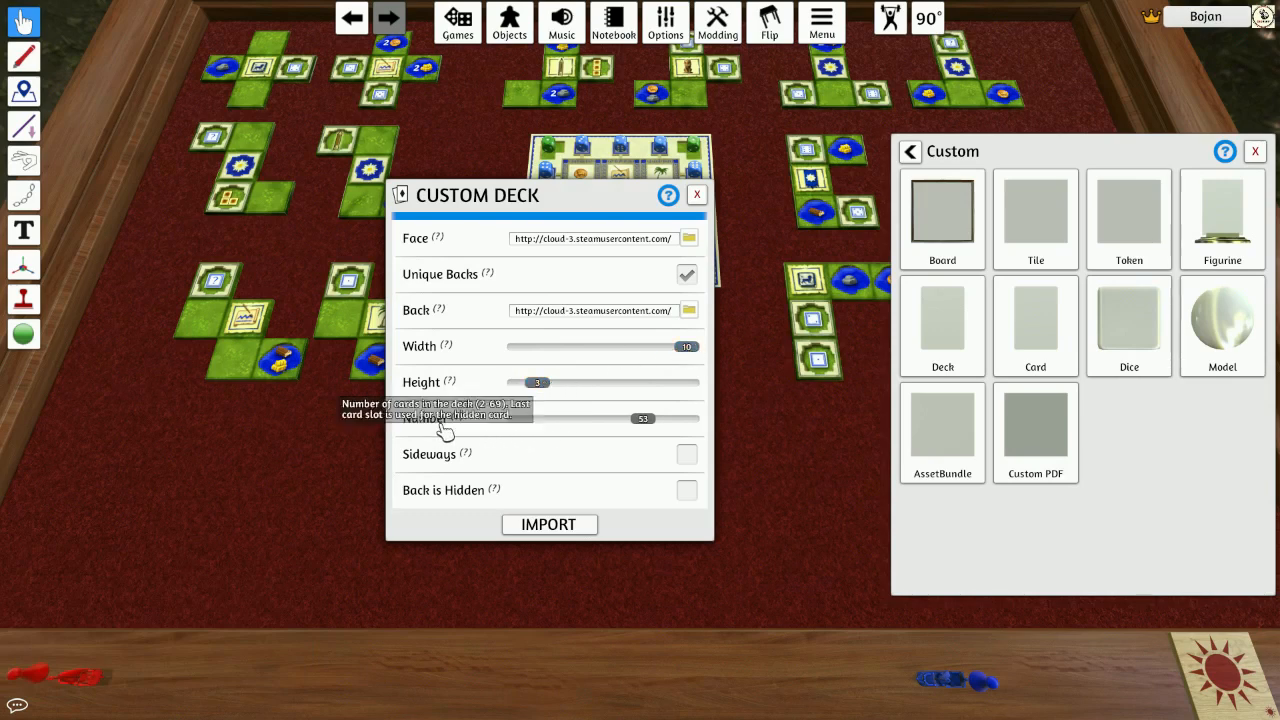
pyautogui.moveTo(636, 421); pyautogui.dragTo(578, 422)
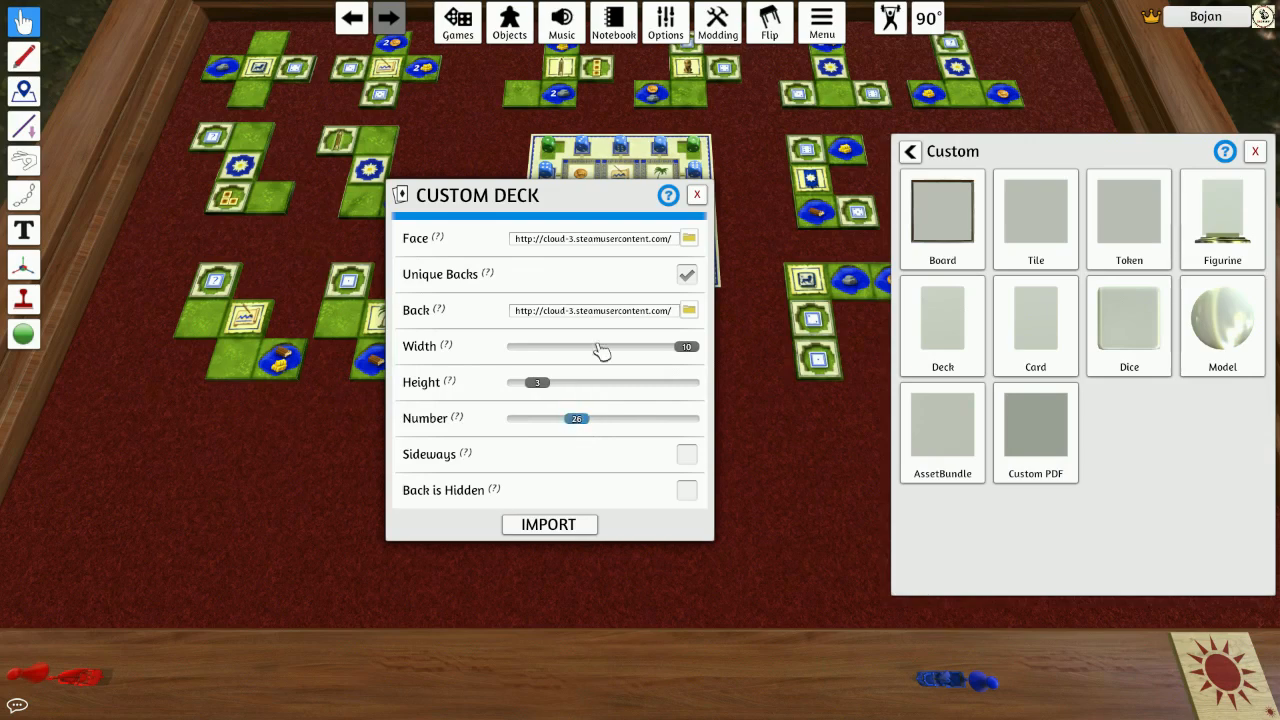
pyautogui.moveTo(582, 421); pyautogui.dragTo(577, 420)
pyautogui.moveTo(451, 466)
pyautogui.moveTo(457, 490)
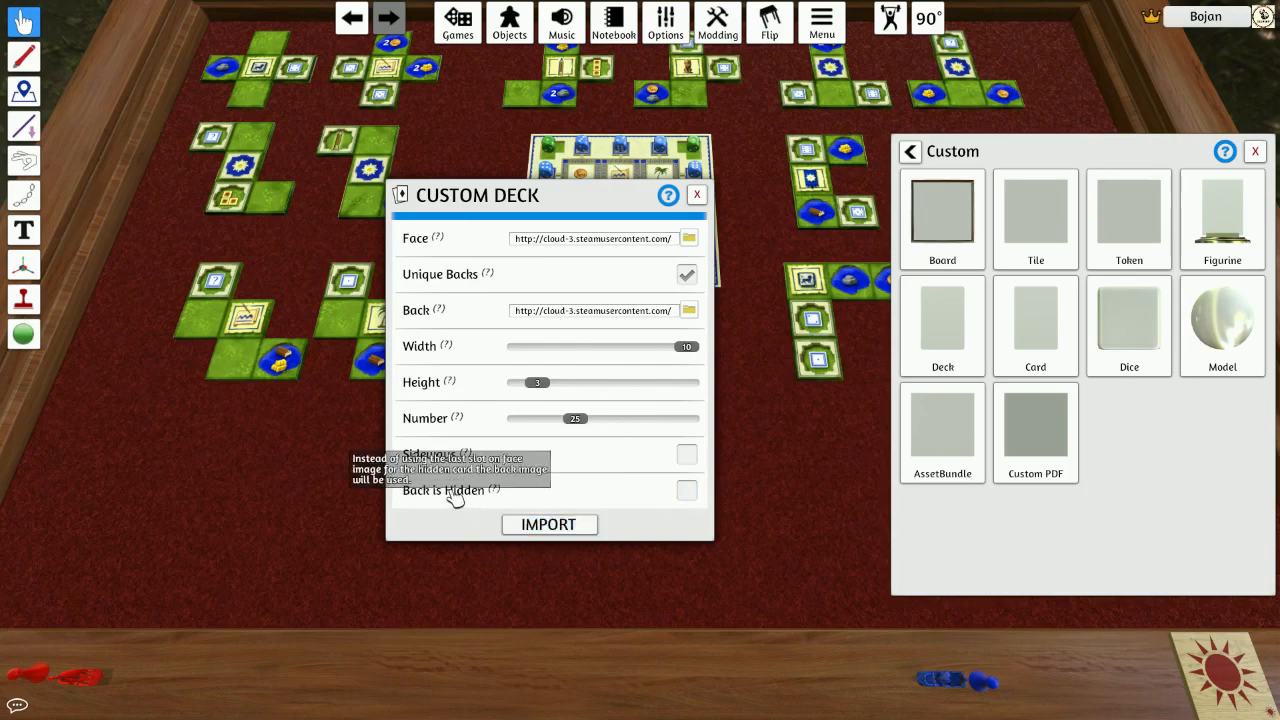
pyautogui.click(545, 524)
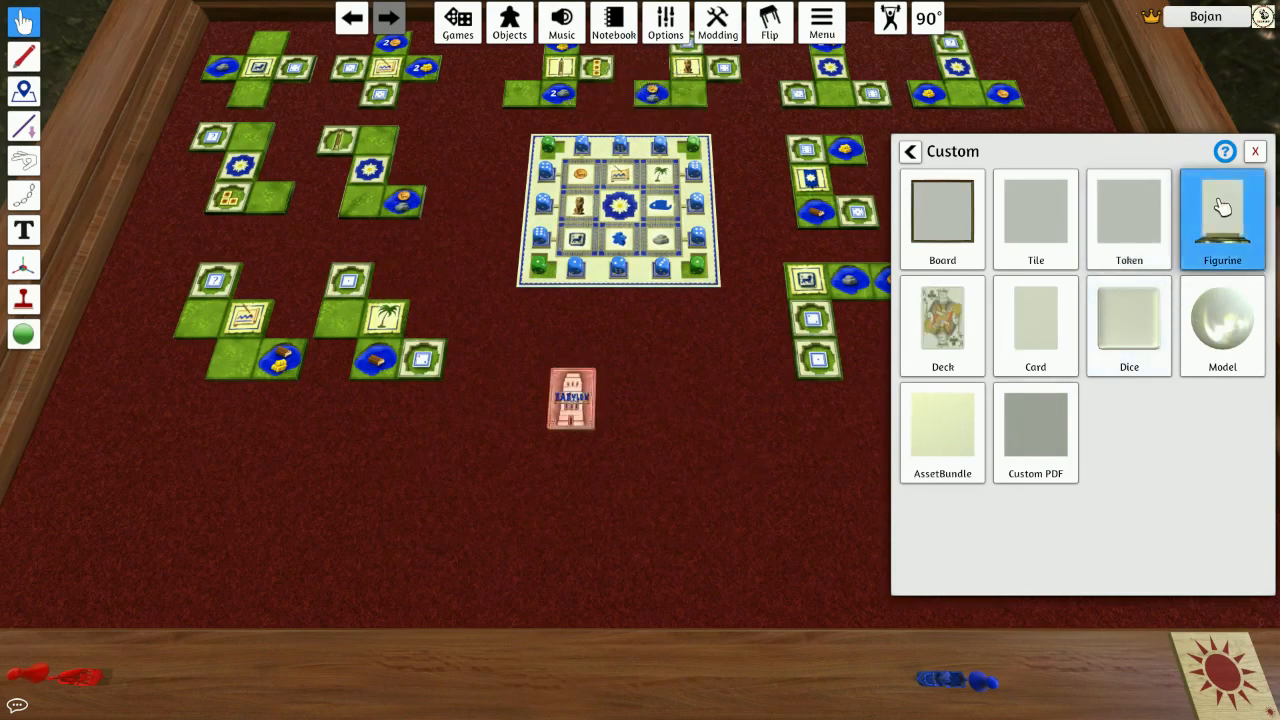
# Close the custom components window and flip the imported deck over on the table
pyautogui.click(1255, 151)
pyautogui.scroll(5, 537, 471)
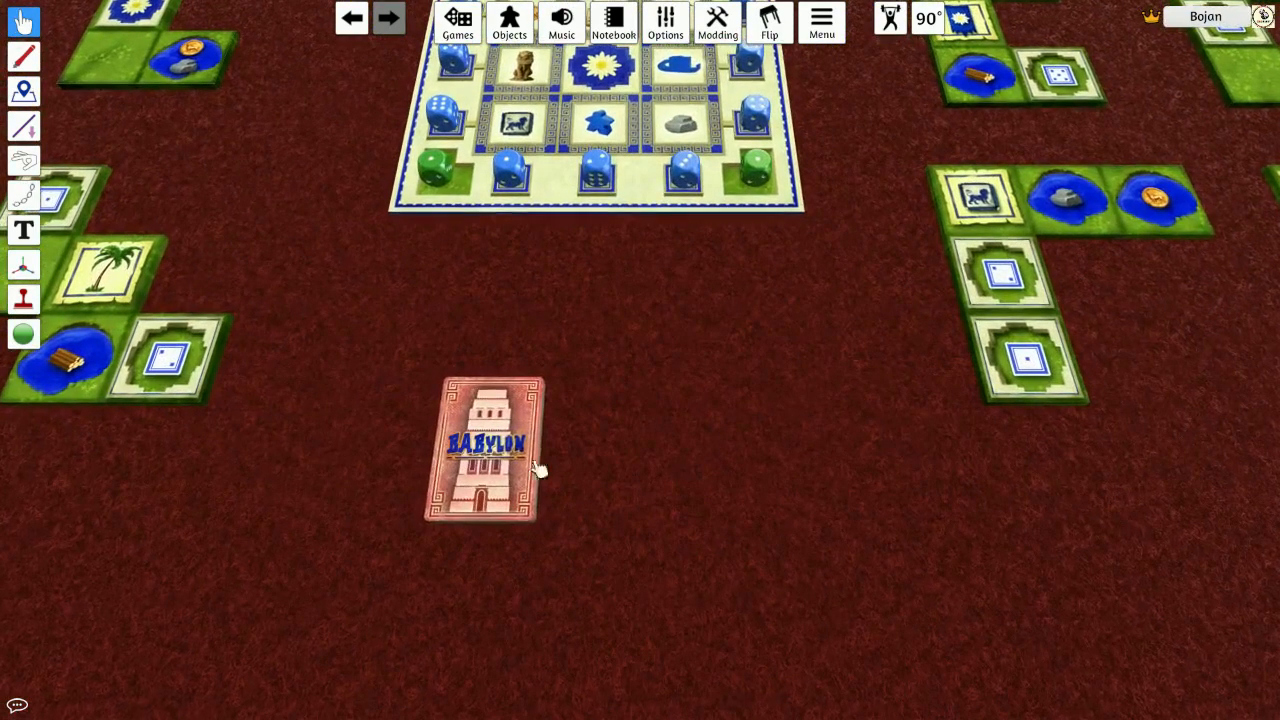
pyautogui.press('f')
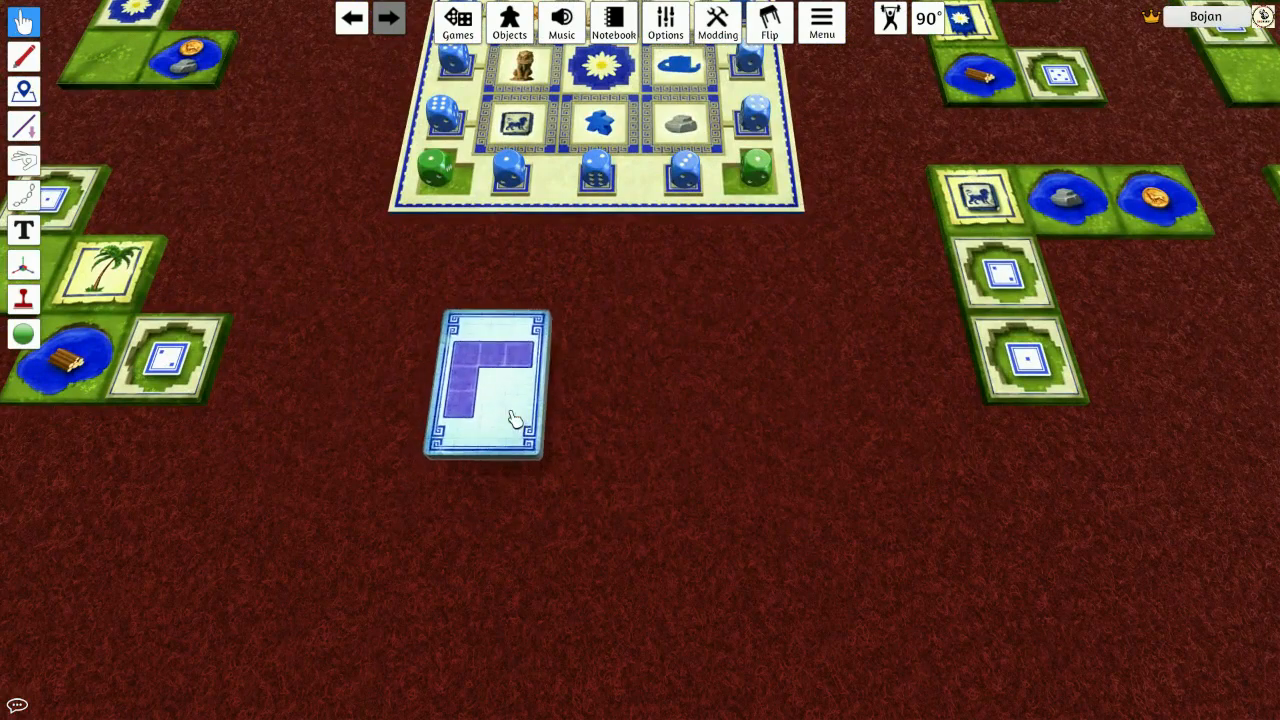
# Draw the blue shape cards off the deck and lay them face up in a diagonal row beside it
pyautogui.moveTo(543, 438); pyautogui.dragTo(802, 577)
pyautogui.scroll(-2, 637, 491)
pyautogui.press('f')
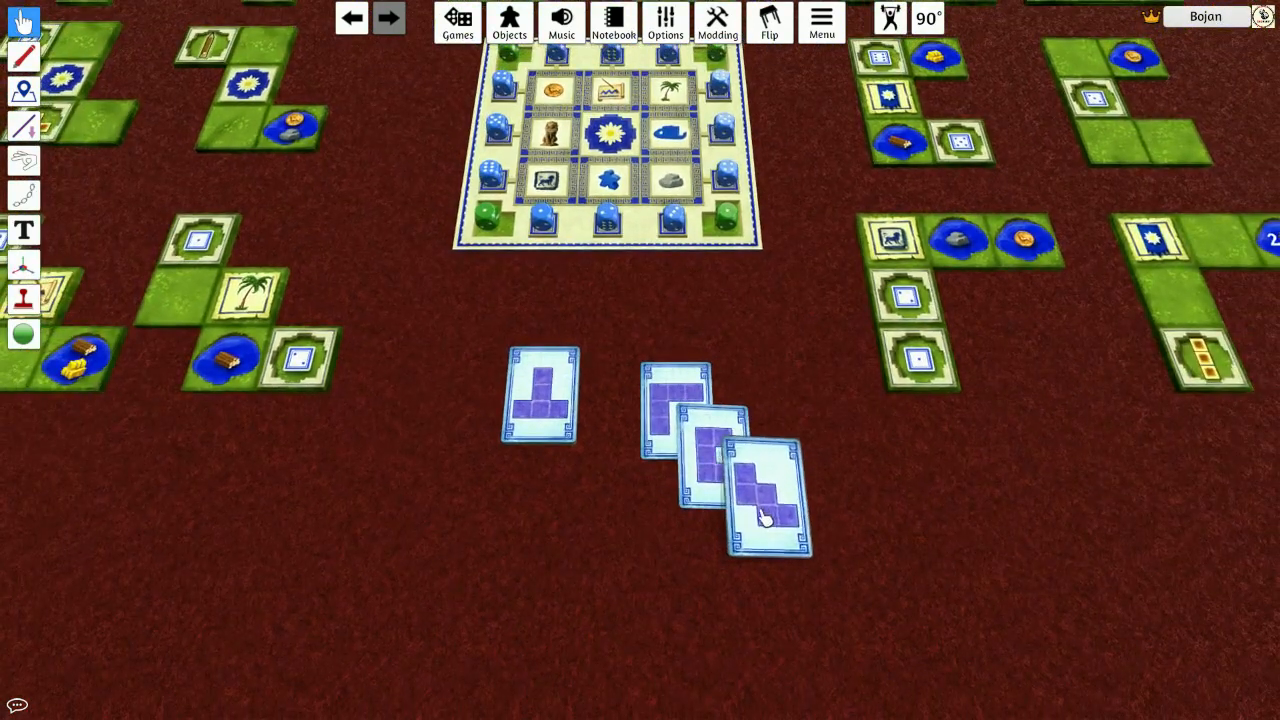
pyautogui.press('f')
pyautogui.press('f')
pyautogui.press('f')
pyautogui.moveTo(560, 414); pyautogui.dragTo(965, 632)
# Draw the first scroll cards off the remaining deck, placing them face up below and beside it
pyautogui.moveTo(548, 410); pyautogui.dragTo(416, 492)
pyautogui.press('f')
pyautogui.press('f')
pyautogui.moveTo(513, 434); pyautogui.dragTo(449, 500)
pyautogui.press('f')
pyautogui.moveTo(447, 492); pyautogui.dragTo(452, 500)
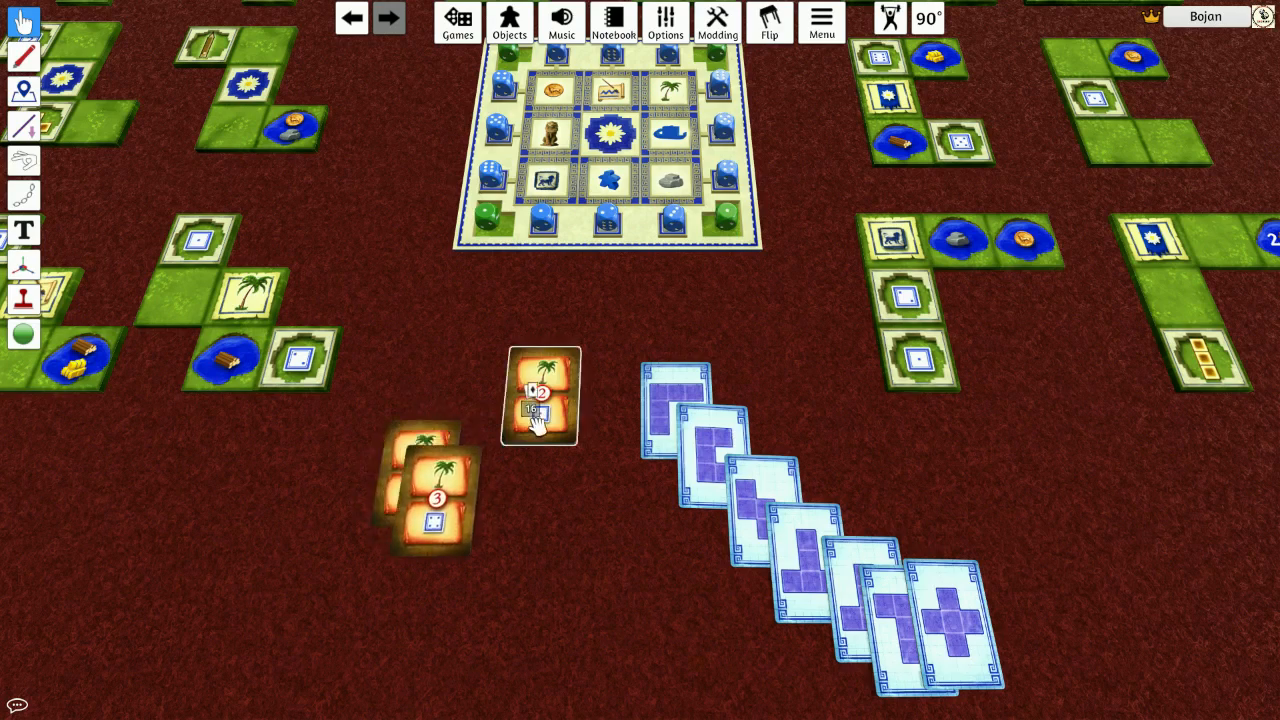
pyautogui.press('f')
# Spread the remaining red-backed cards over the table and group the spread cards into one deck
pyautogui.moveTo(539, 425); pyautogui.dragTo(532, 494)
pyautogui.moveTo(505, 395); pyautogui.dragTo(345, 580)
pyautogui.moveTo(457, 406); pyautogui.dragTo(136, 548)
pyautogui.moveTo(497, 388); pyautogui.dragTo(402, 606)
pyautogui.moveTo(489, 365); pyautogui.dragTo(441, 368)
pyautogui.scroll(-2, 548, 394)
pyautogui.moveTo(237, 434); pyautogui.dragTo(594, 614)
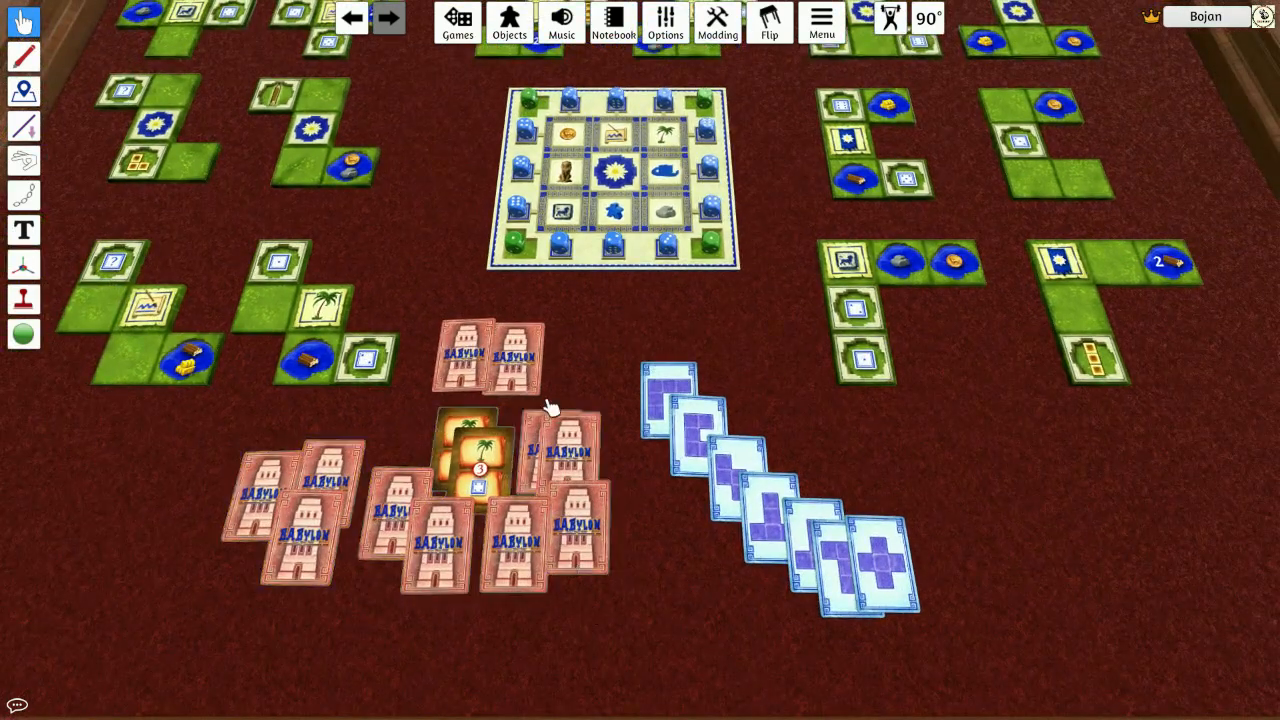
pyautogui.press('g')
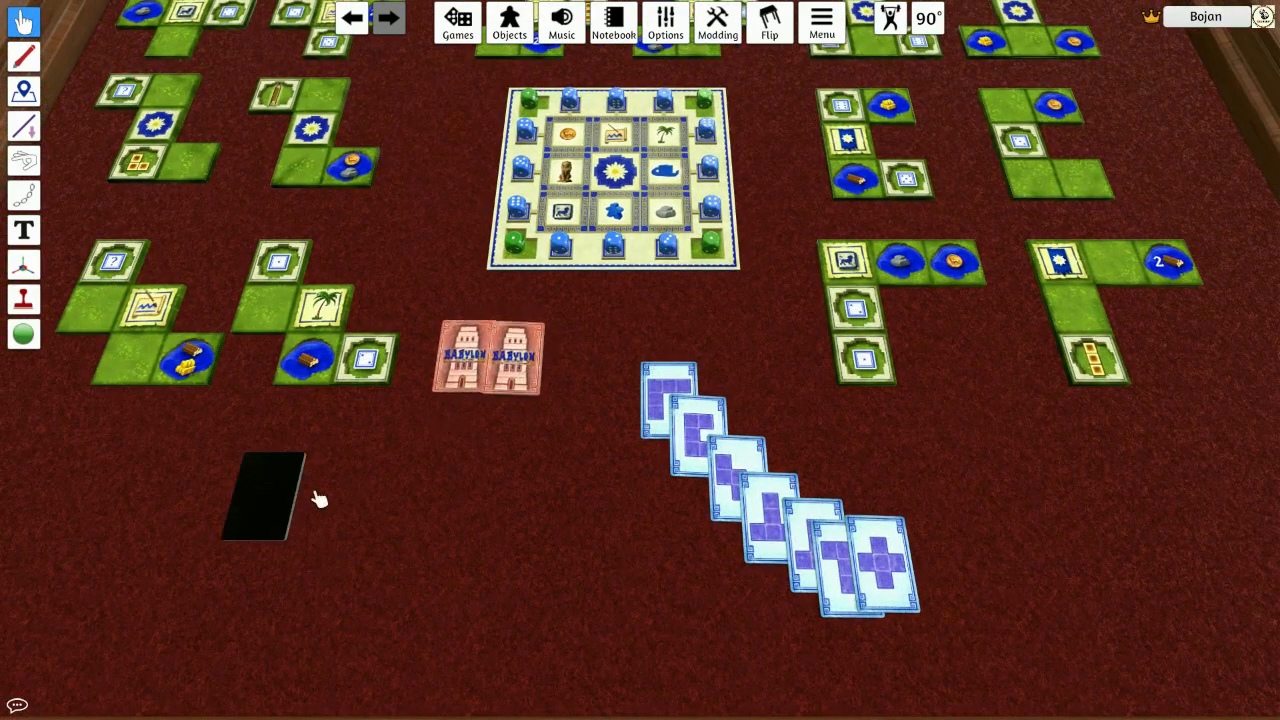
# Deal the grouped deck out again card by card, flipping cards so every red-backed card lies face down
pyautogui.moveTo(376, 484)
pyautogui.mouseDown()
pyautogui.moveTo(505, 508)
pyautogui.moveTo(384, 490)
pyautogui.mouseUp()
pyautogui.moveTo(494, 486); pyautogui.dragTo(262, 510)
pyautogui.press('f')
pyautogui.moveTo(396, 510); pyautogui.dragTo(379, 510)
pyautogui.press('f')
pyautogui.press('f')
pyautogui.moveTo(497, 500); pyautogui.dragTo(394, 494)
pyautogui.press('f')
pyautogui.press('f')
pyautogui.press('f')
pyautogui.press('f')
pyautogui.moveTo(495, 497); pyautogui.dragTo(345, 550)
pyautogui.press('f')
pyautogui.press('f')
pyautogui.press('f')
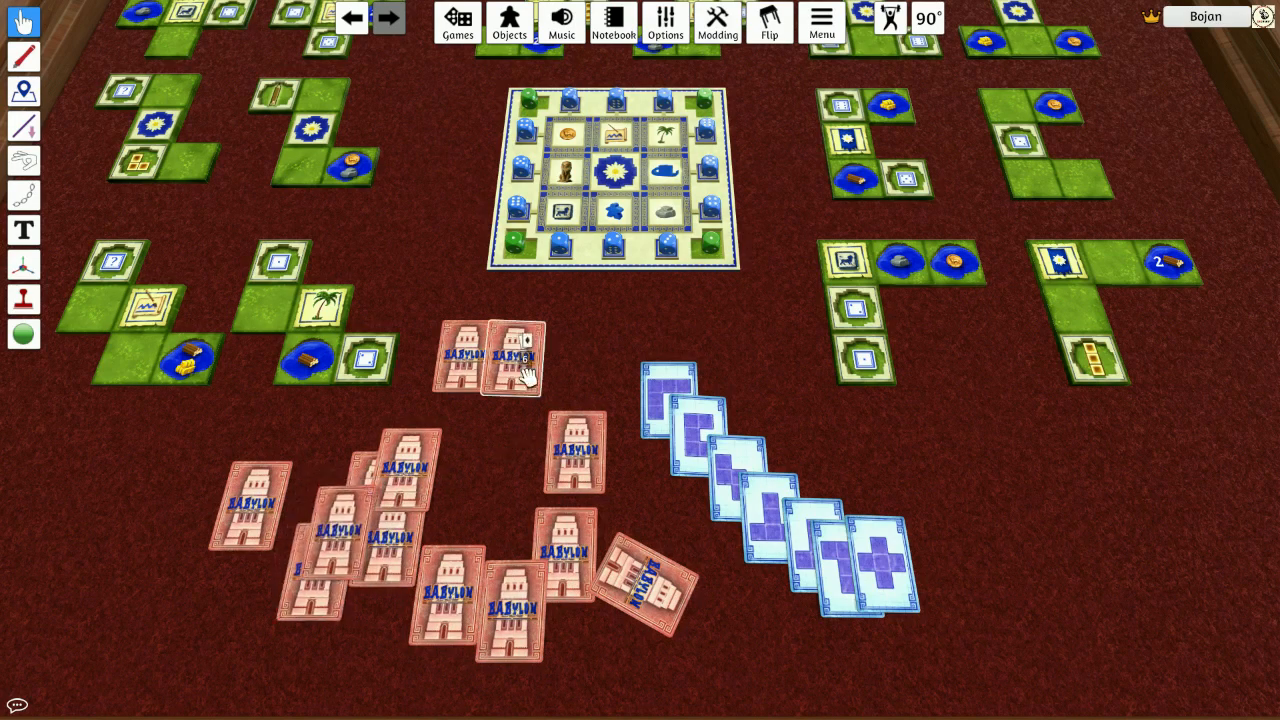
# Group all the red-backed cards into one face-down deck, shuffle it and place it below the central board
pyautogui.moveTo(525, 377); pyautogui.dragTo(508, 470)
pyautogui.moveTo(227, 426); pyautogui.dragTo(646, 665)
pyautogui.press('g')
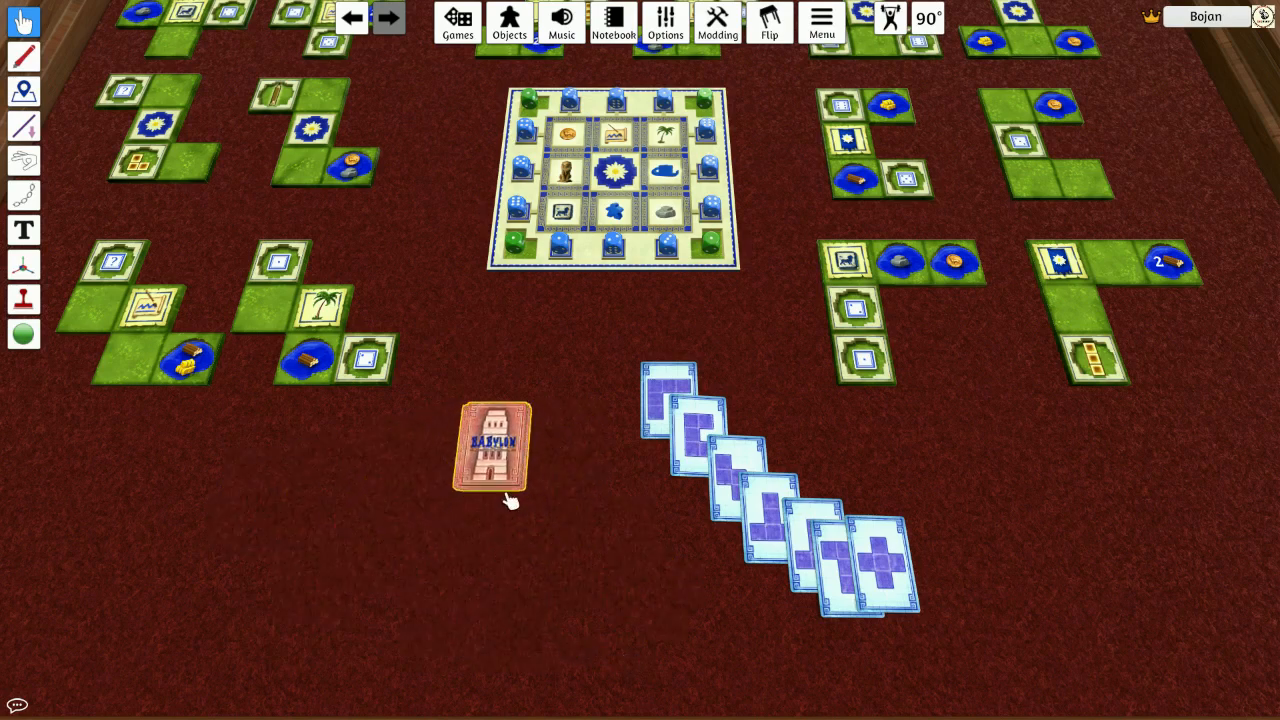
pyautogui.press('r')
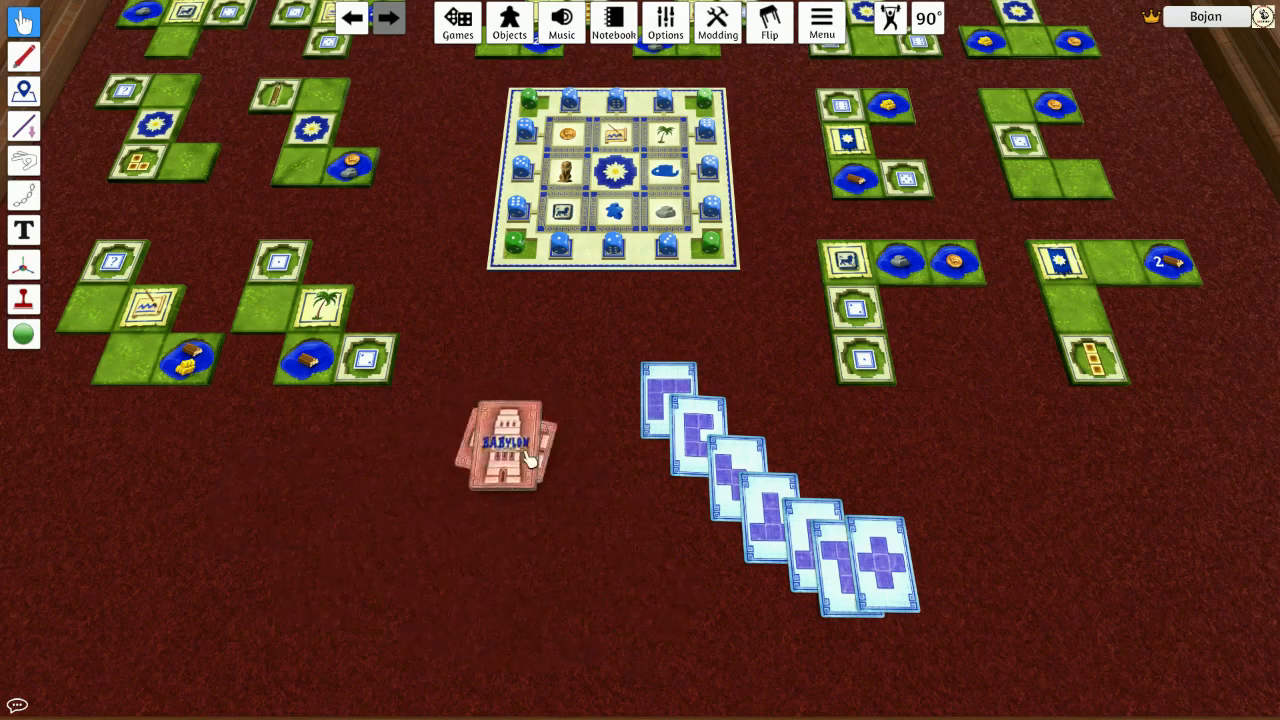
pyautogui.moveTo(520, 459); pyautogui.dragTo(535, 431)
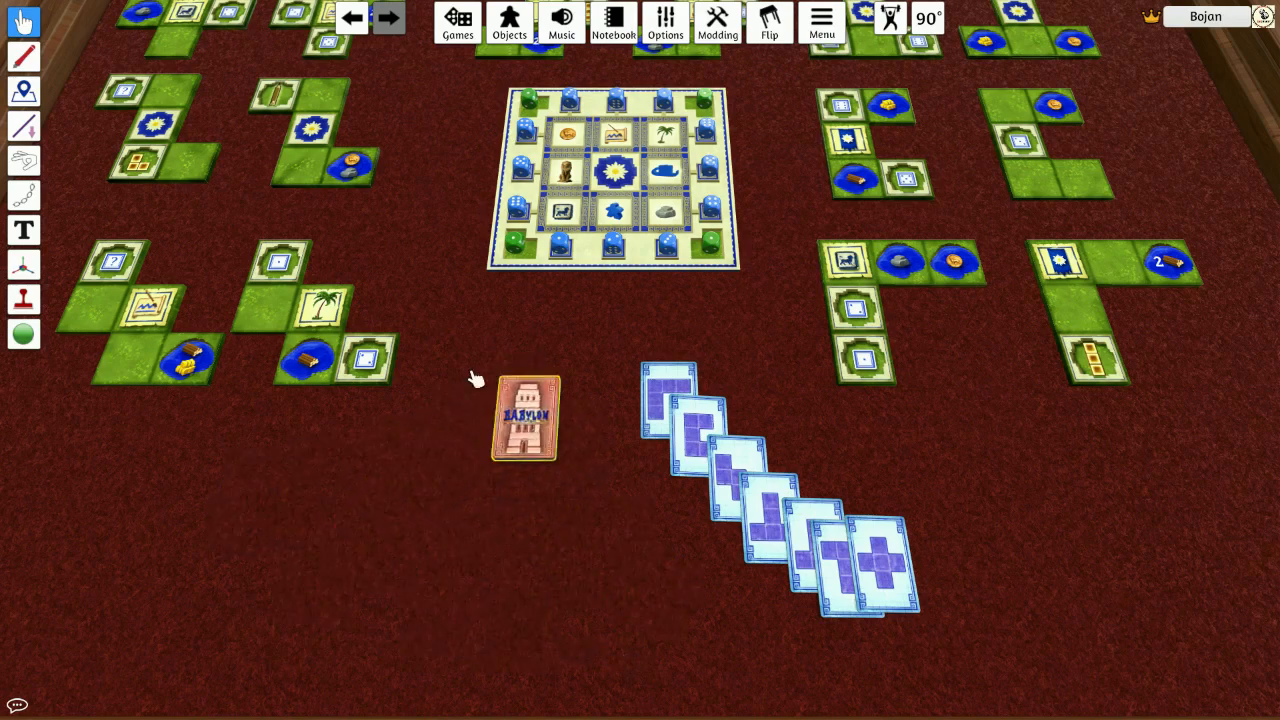
# Stack the spread blue shape cards into one deck, placed face down beside the red deck
pyautogui.scroll(2, 580, 505)
pyautogui.scroll(-1, 770, 560)
pyautogui.moveTo(789, 577); pyautogui.dragTo(618, 501)
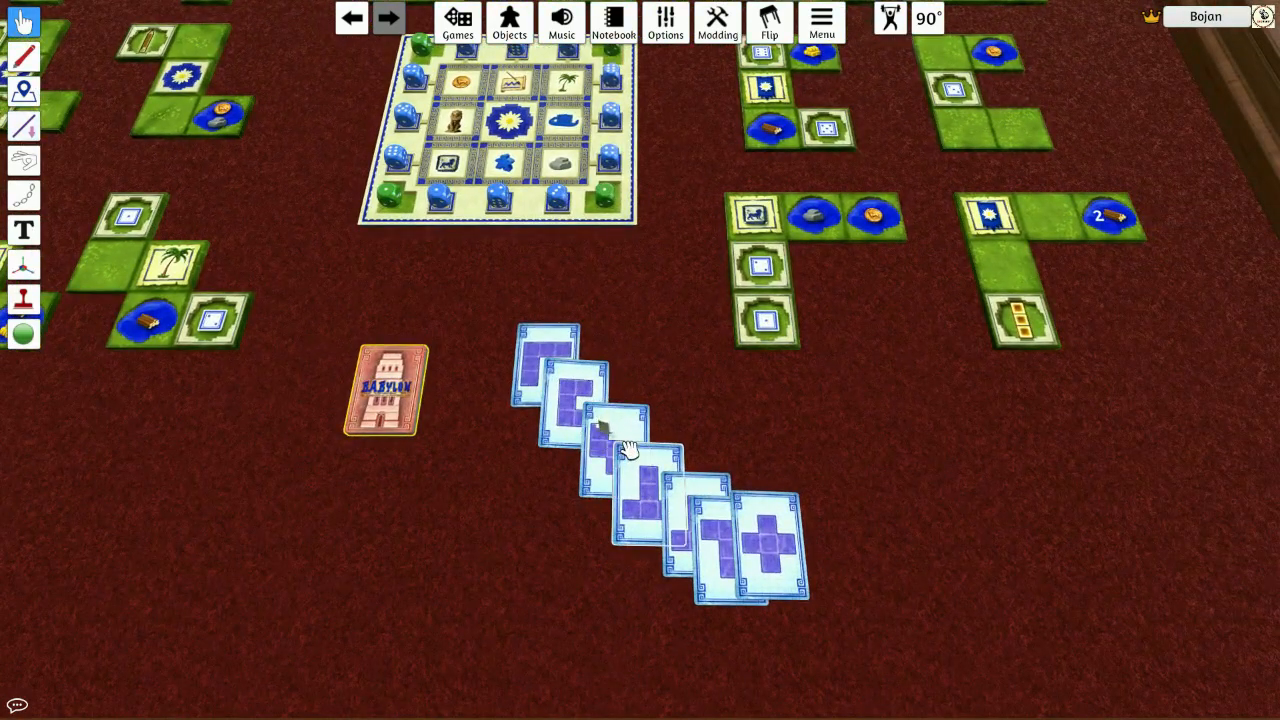
pyautogui.moveTo(788, 559); pyautogui.dragTo(888, 548)
pyautogui.moveTo(748, 548); pyautogui.dragTo(797, 481)
pyautogui.moveTo(849, 532); pyautogui.dragTo(890, 502)
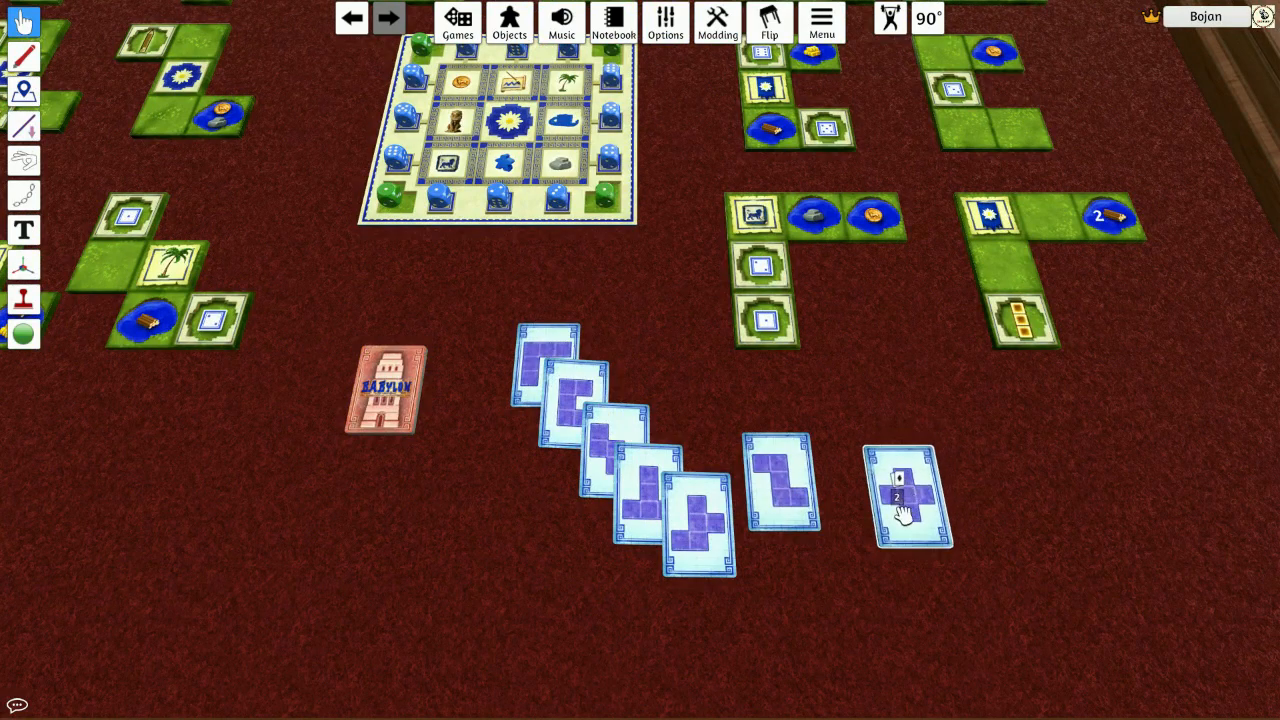
pyautogui.moveTo(886, 512)
pyautogui.mouseDown()
pyautogui.moveTo(958, 523)
pyautogui.moveTo(884, 511)
pyautogui.mouseUp()
pyautogui.moveTo(806, 494); pyautogui.dragTo(911, 510)
pyautogui.moveTo(702, 527); pyautogui.dragTo(908, 500)
pyautogui.moveTo(660, 503); pyautogui.dragTo(918, 503)
pyautogui.moveTo(625, 479); pyautogui.dragTo(908, 500)
pyautogui.moveTo(578, 425); pyautogui.dragTo(884, 497)
pyautogui.moveTo(545, 365); pyautogui.dragTo(565, 425)
pyautogui.press('f')
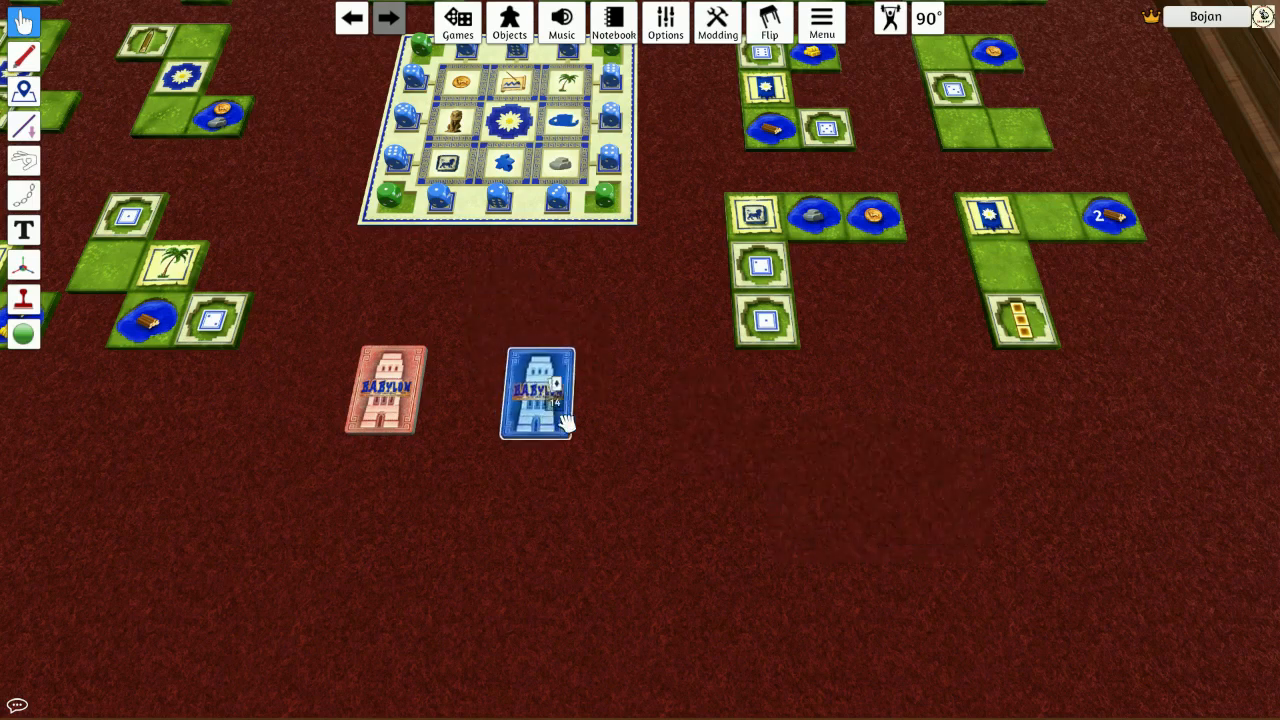
# Look over the red and blue card decks and the whole Babylon table setup
pyautogui.scroll(-3, 560, 435)
pyautogui.scroll(6, 545, 442)
pyautogui.scroll(-2, 424, 398)
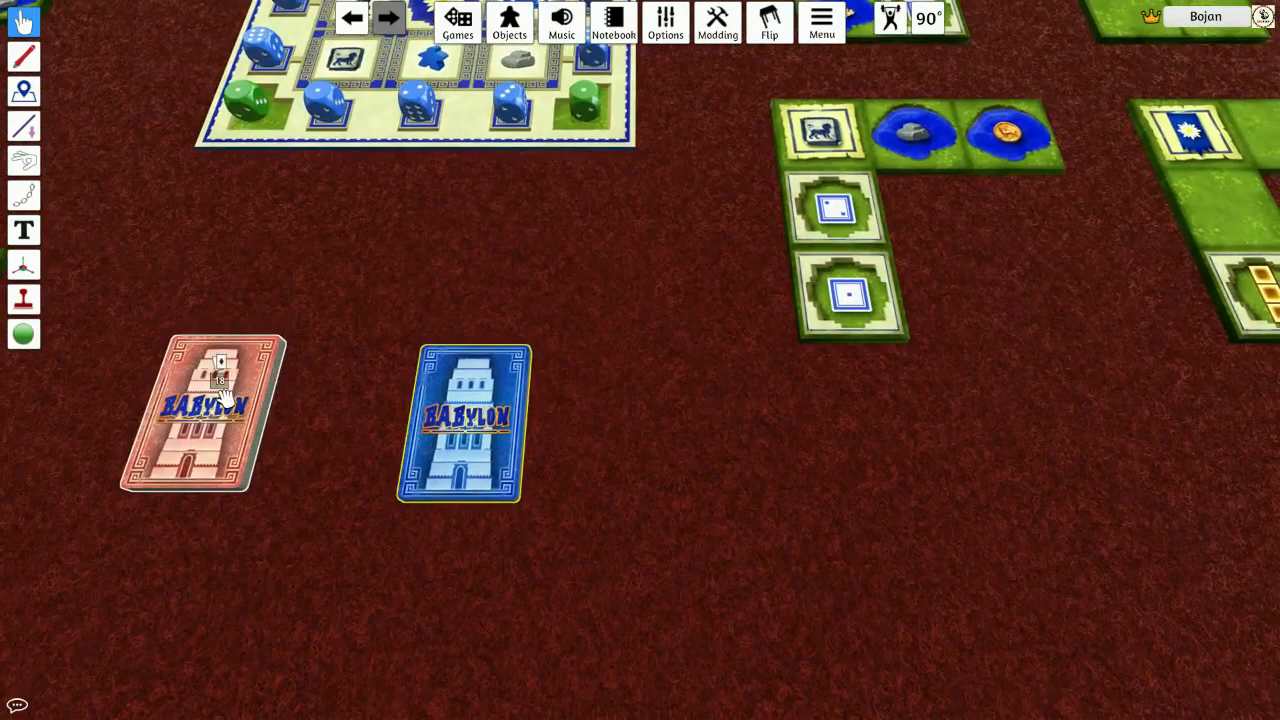
pyautogui.scroll(-5, 346, 423)
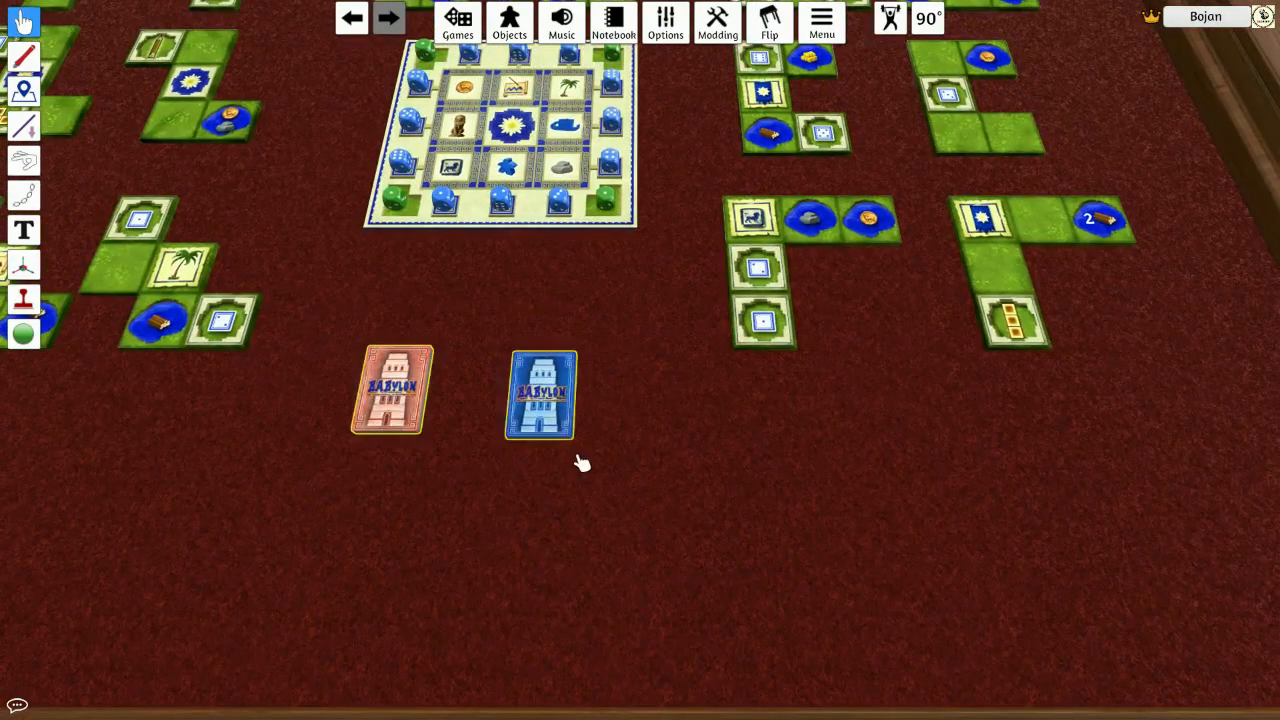
pyautogui.scroll(-5, 600, 466)
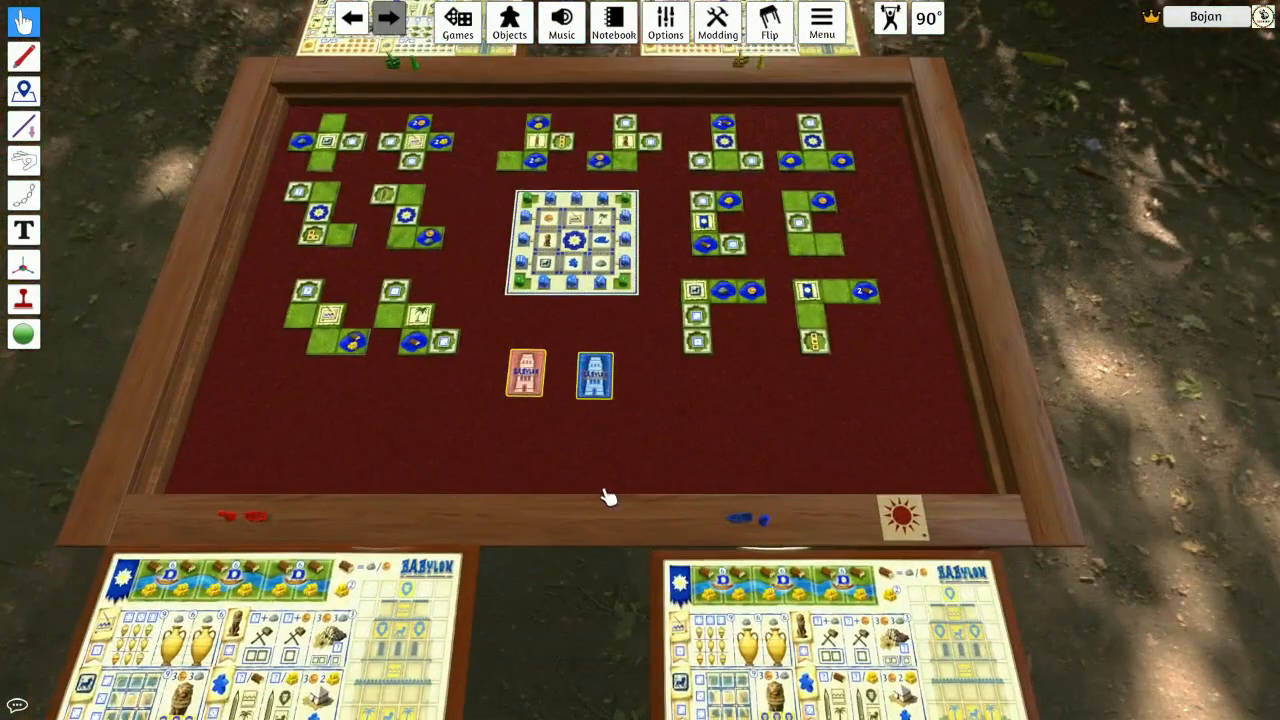
# Turn the blue deck face up and examine the enlarged shape on its front card
pyautogui.scroll(10, 609, 494)
pyautogui.scroll(-4, 593, 505)
pyautogui.press('alt')
pyautogui.scroll(5, 463, 447)
pyautogui.scroll(-5, 464, 447)
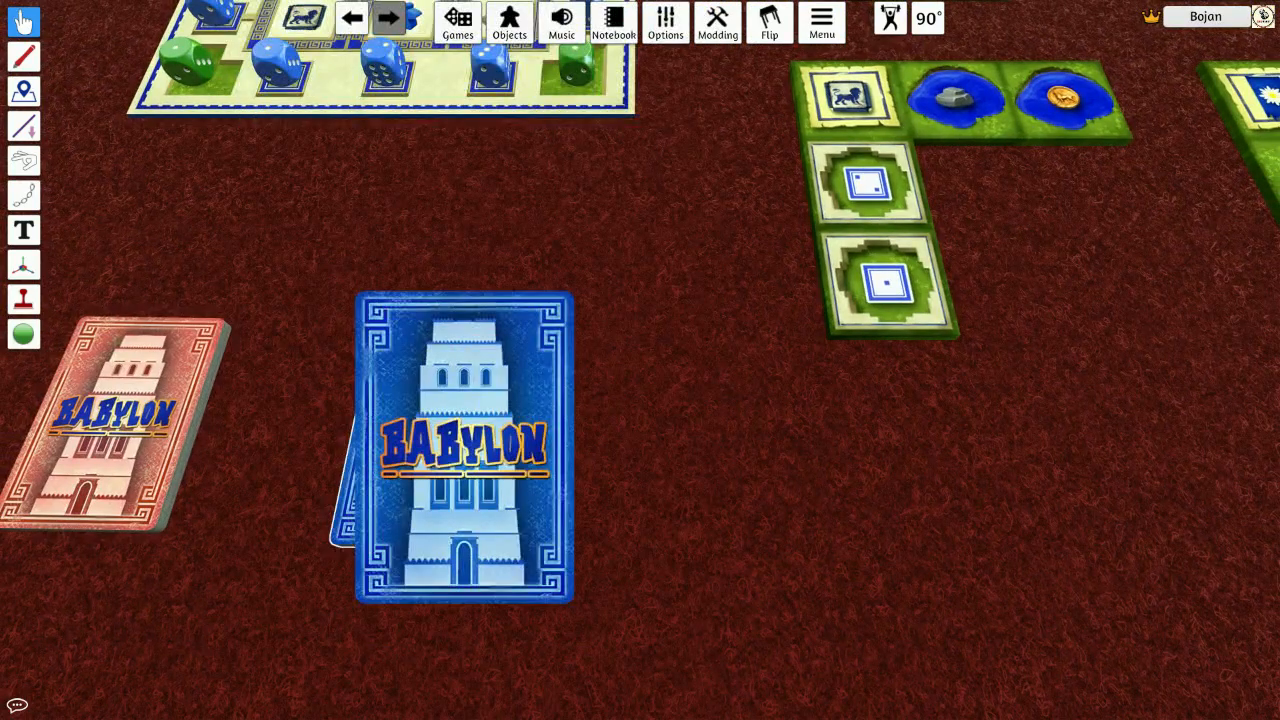
pyautogui.press('f')
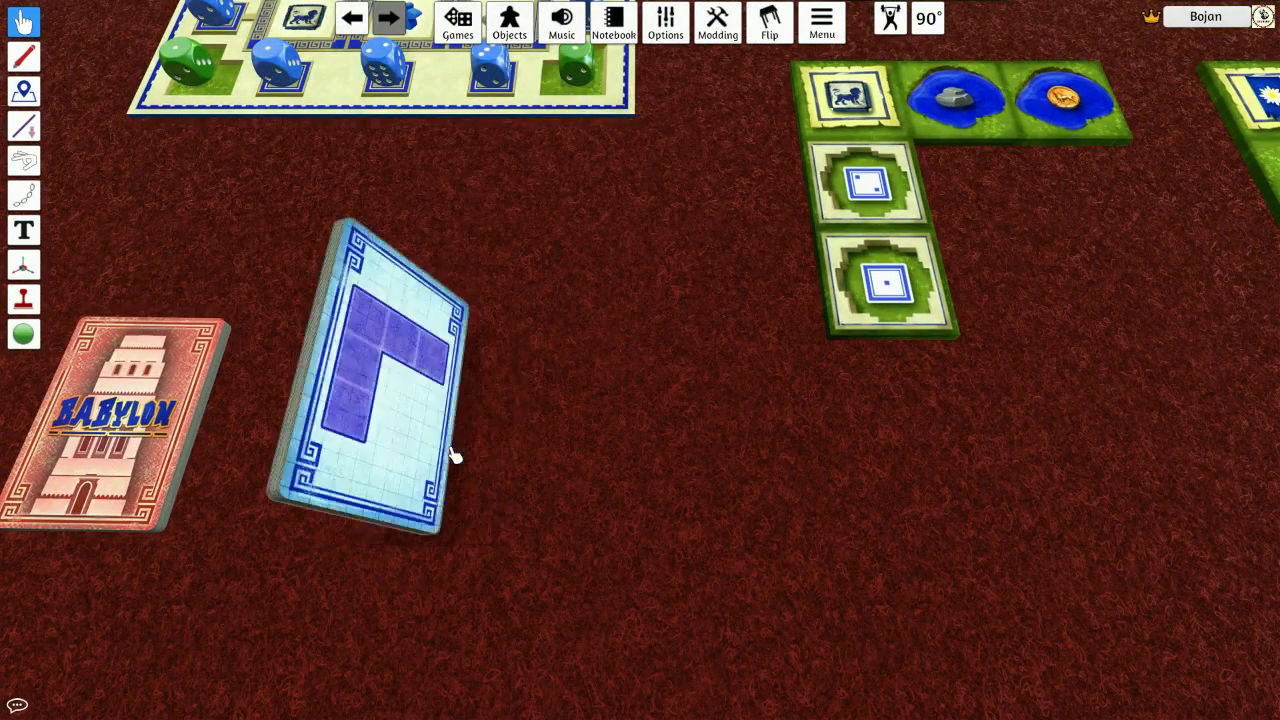
pyautogui.press('alt')
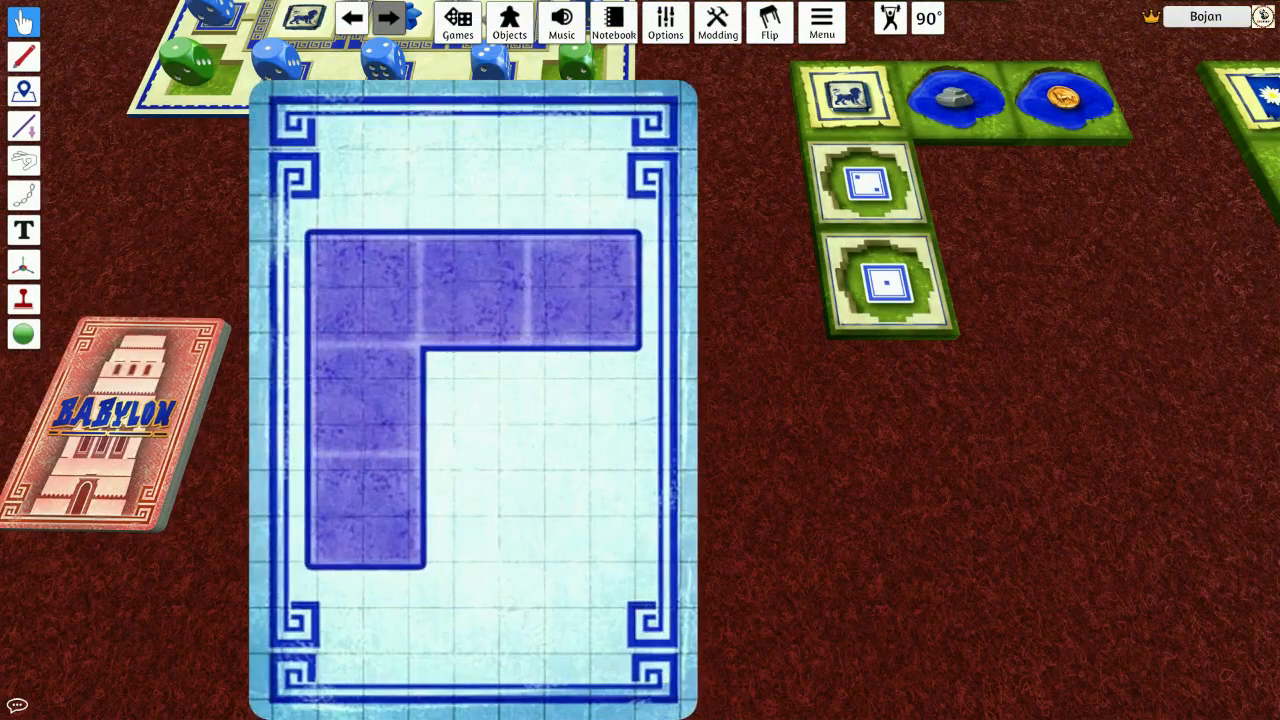
pyautogui.press('space')
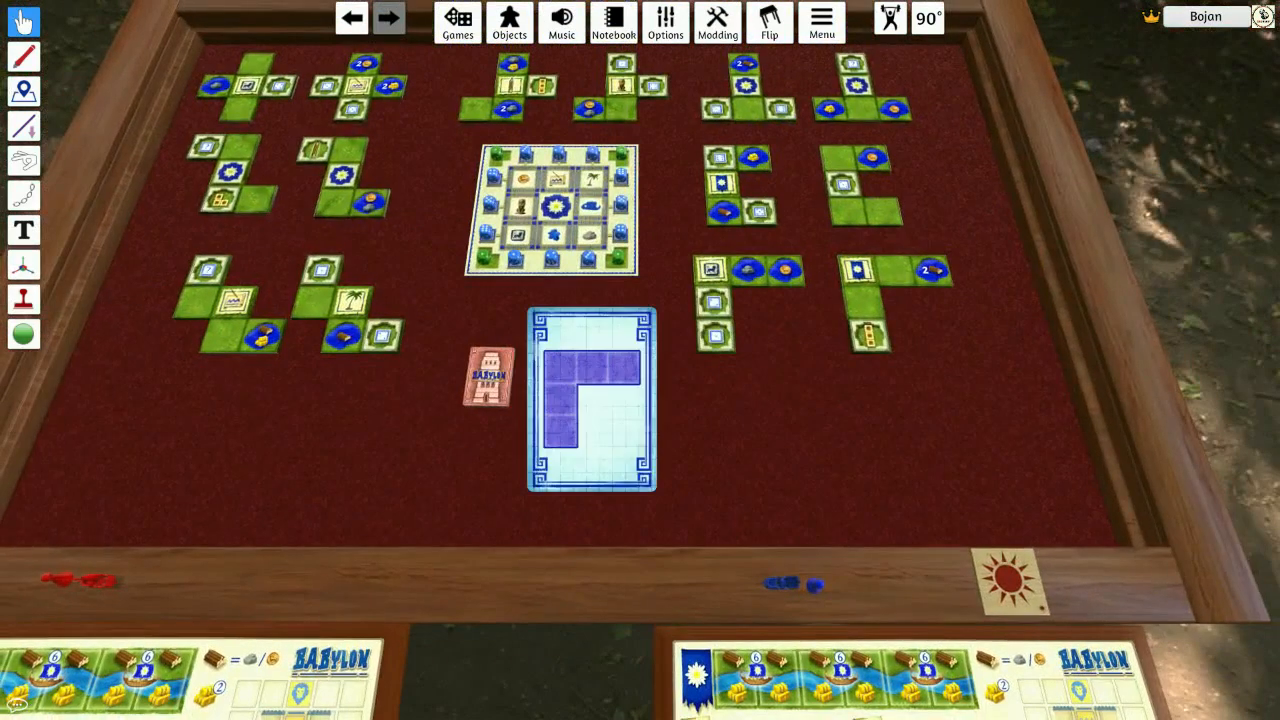
pyautogui.scroll(5, 592, 399)
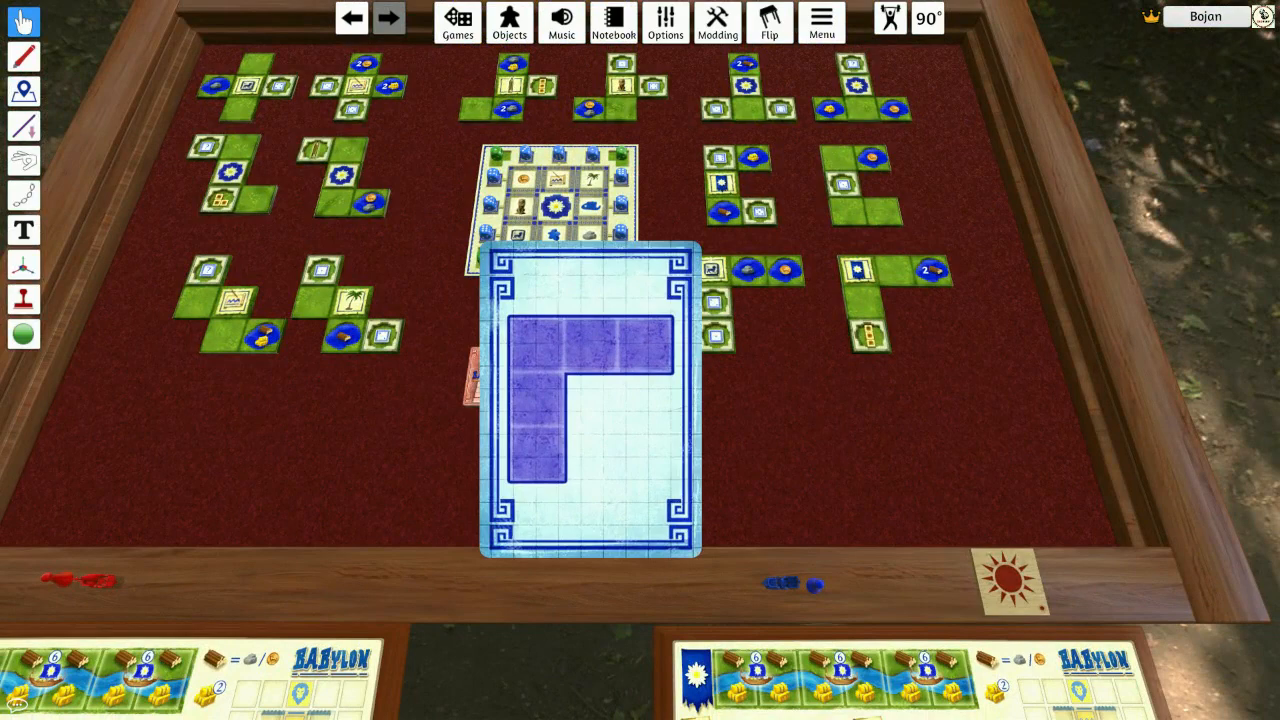
pyautogui.scroll(2, 591, 399)
pyautogui.moveTo(574, 396)
pyautogui.mouseDown()
pyautogui.moveTo(668, 424)
pyautogui.moveTo(594, 393)
pyautogui.mouseUp()
pyautogui.press('alt')
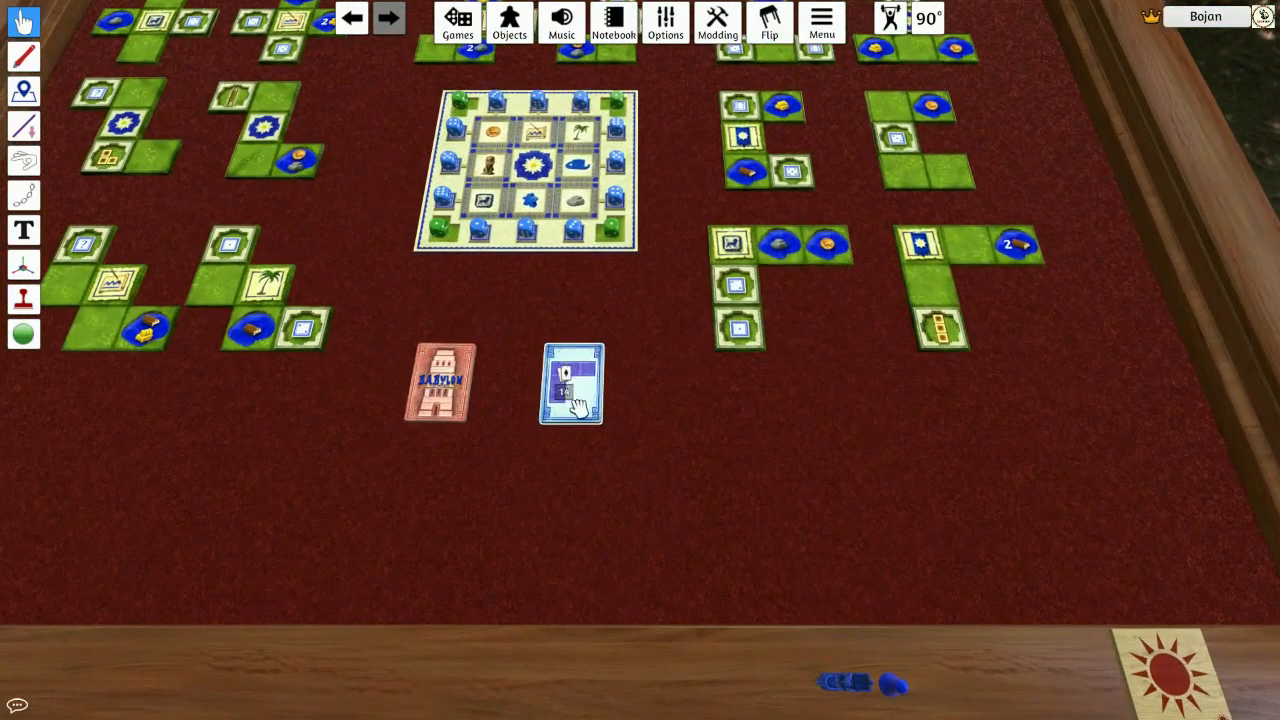
# Flip the blue deck face down and place the red and blue decks side by side directly below the central board
pyautogui.press('f')
pyautogui.moveTo(597, 447); pyautogui.dragTo(565, 318)
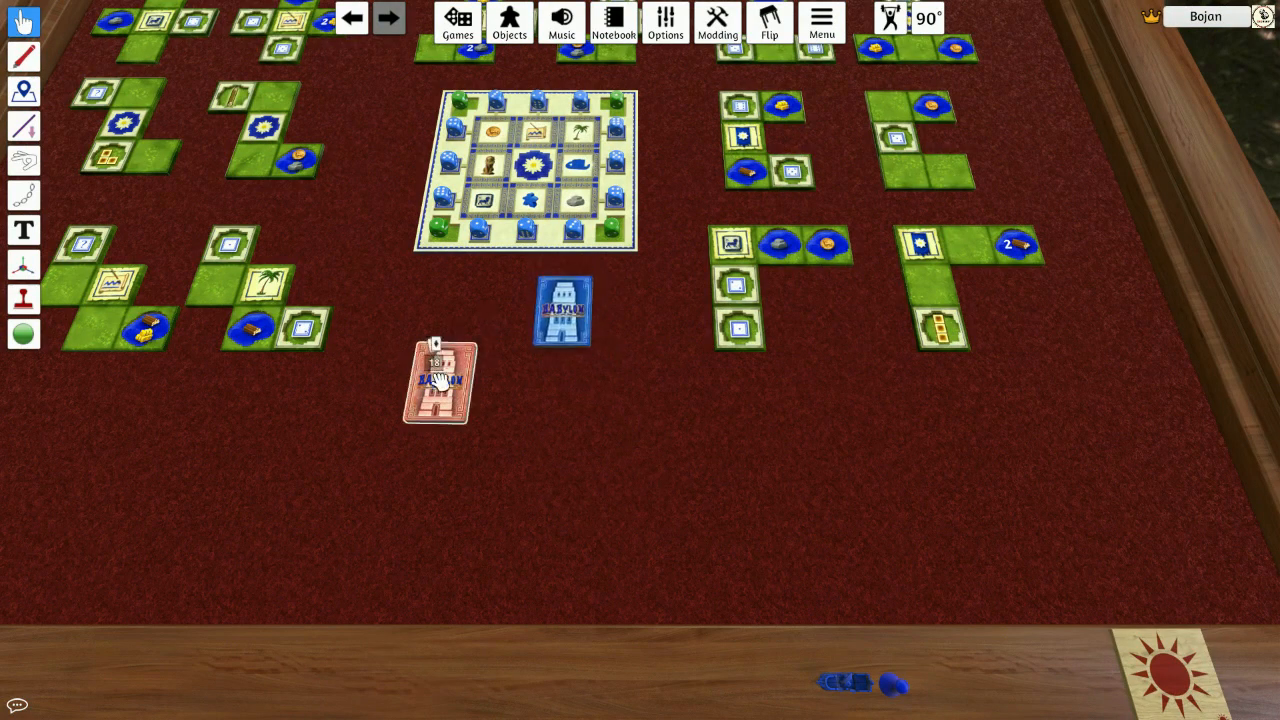
pyautogui.moveTo(438, 380); pyautogui.dragTo(480, 318)
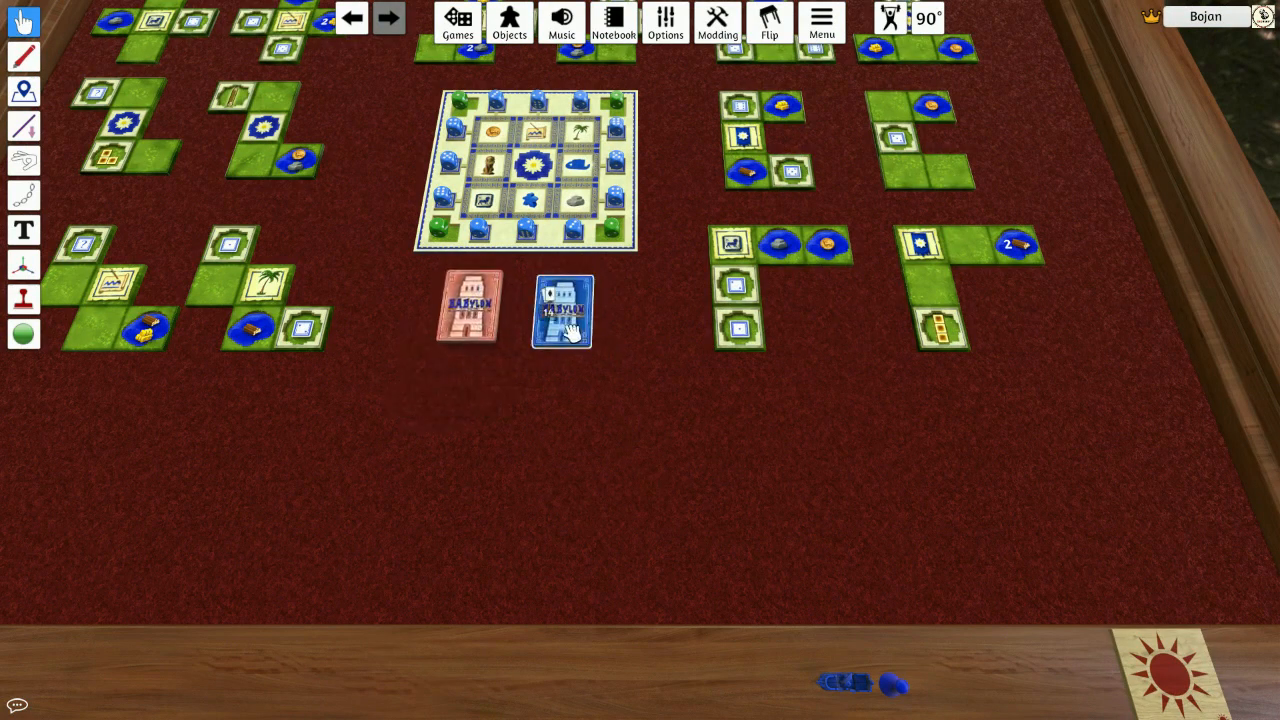
# Examine the placed card decks, the player boards and the dice around the central board
pyautogui.scroll(-6, 574, 330)
pyautogui.scroll(3, 603, 425)
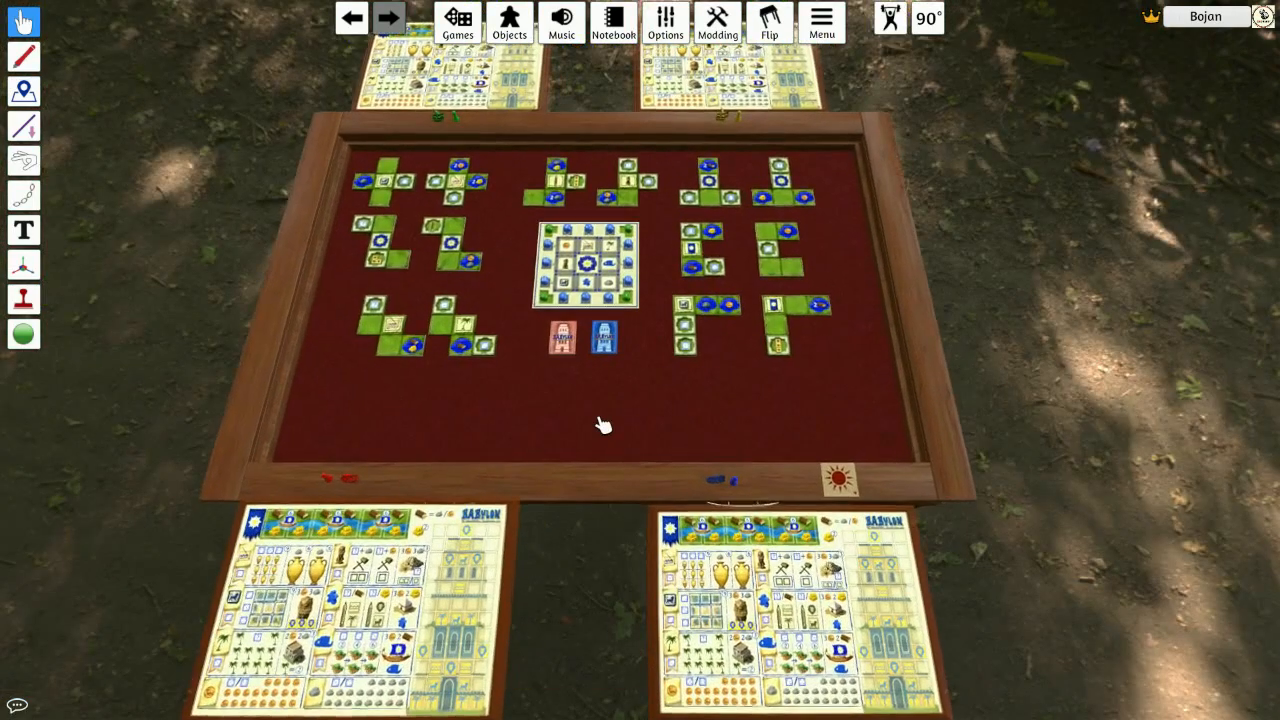
pyautogui.scroll(3, 469, 480)
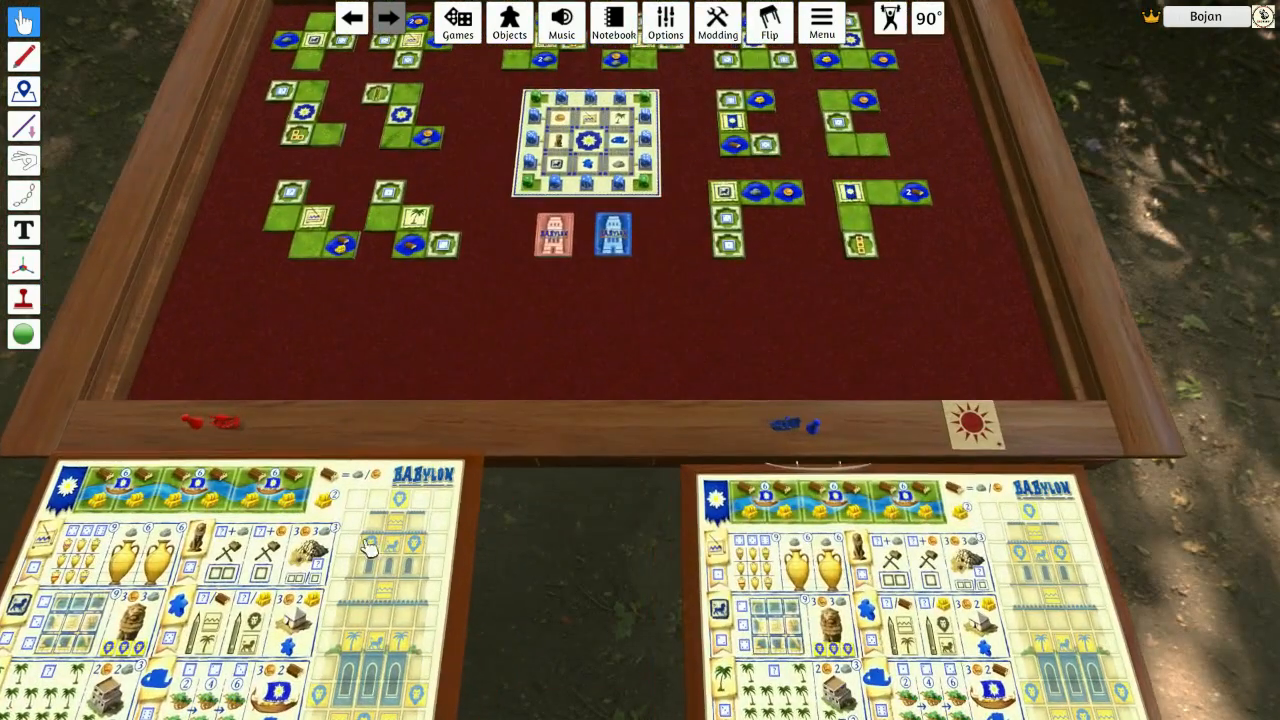
pyautogui.scroll(-2, 686, 243)
pyautogui.scroll(3, 606, 449)
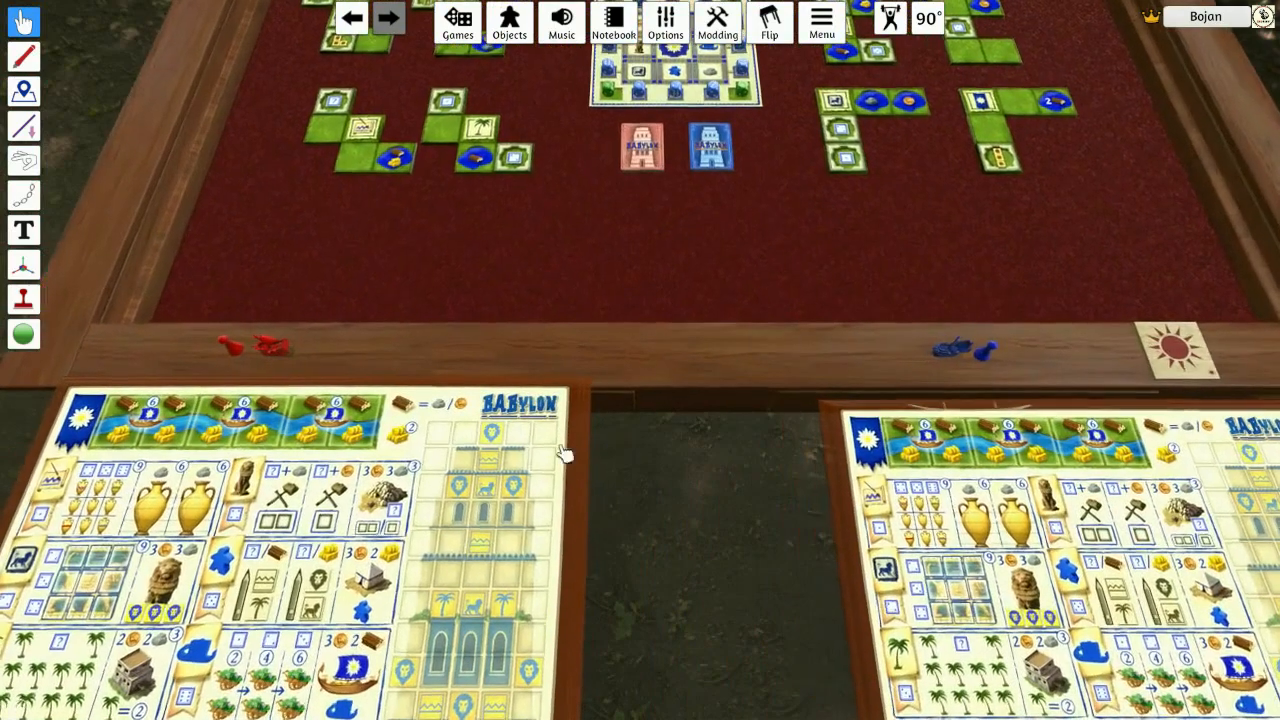
pyautogui.scroll(-4, 620, 391)
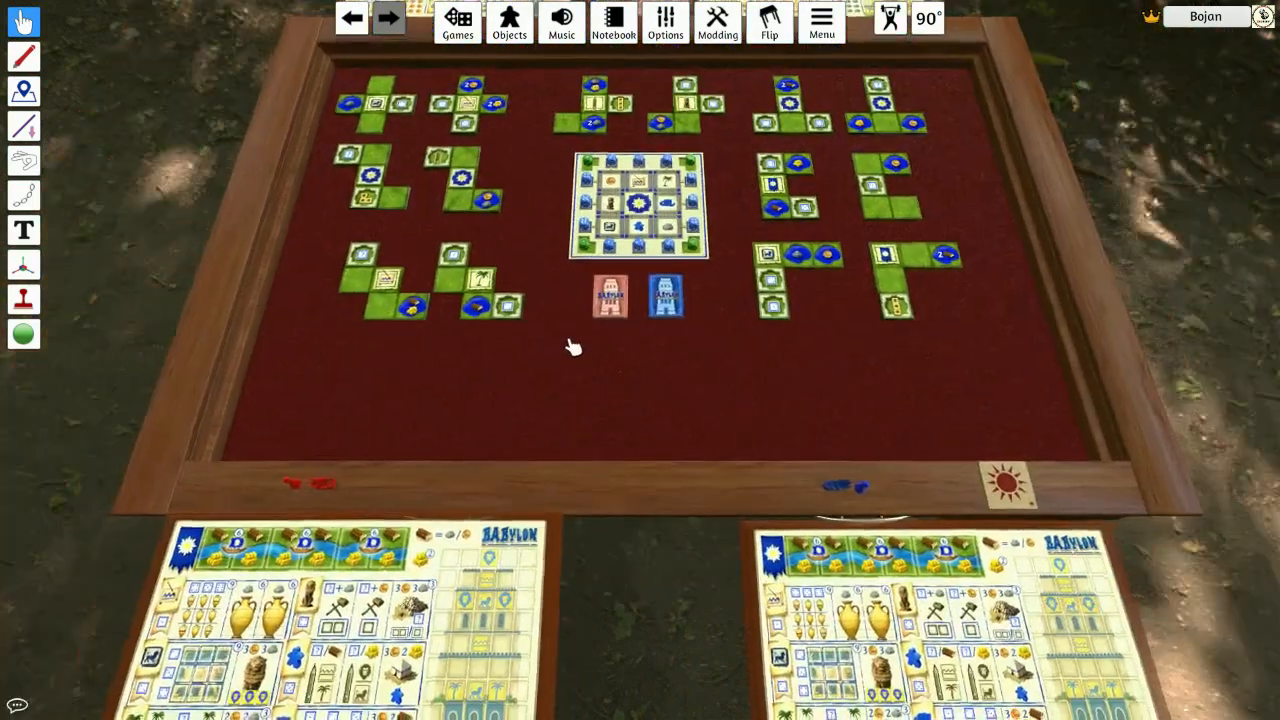
pyautogui.scroll(5, 597, 571)
pyautogui.scroll(3, 652, 432)
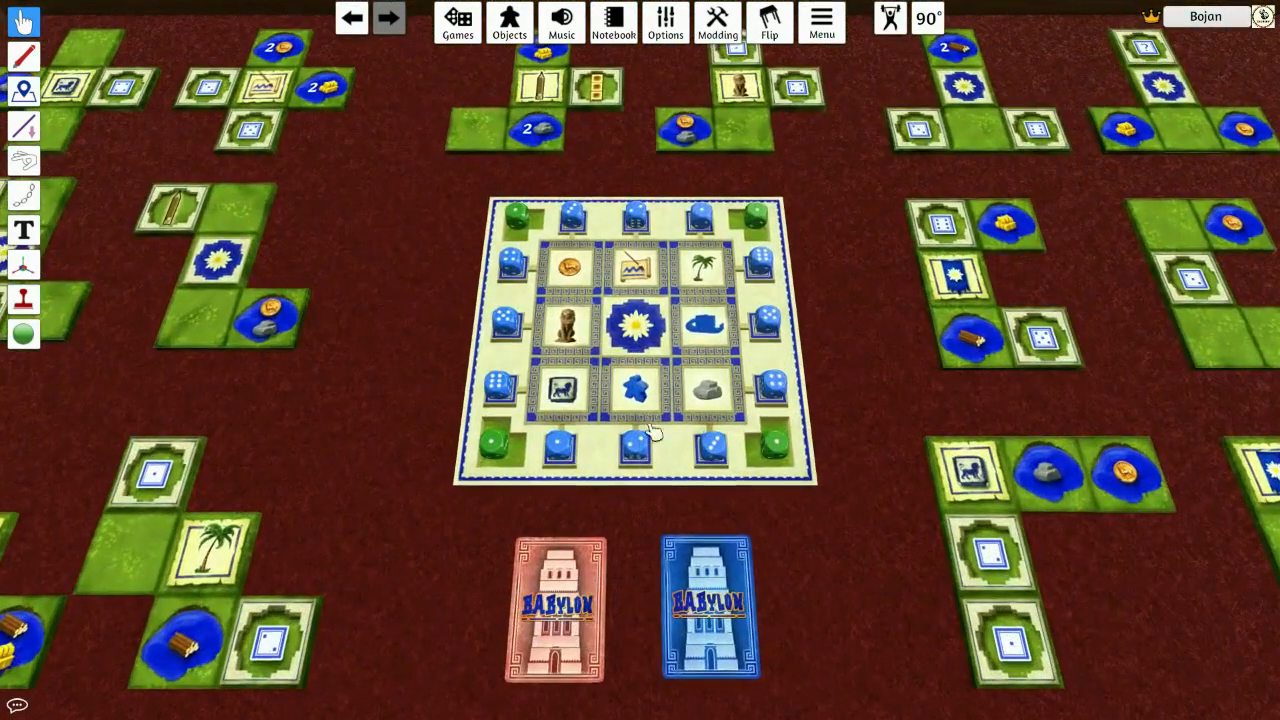
pyautogui.scroll(-5, 510, 275)
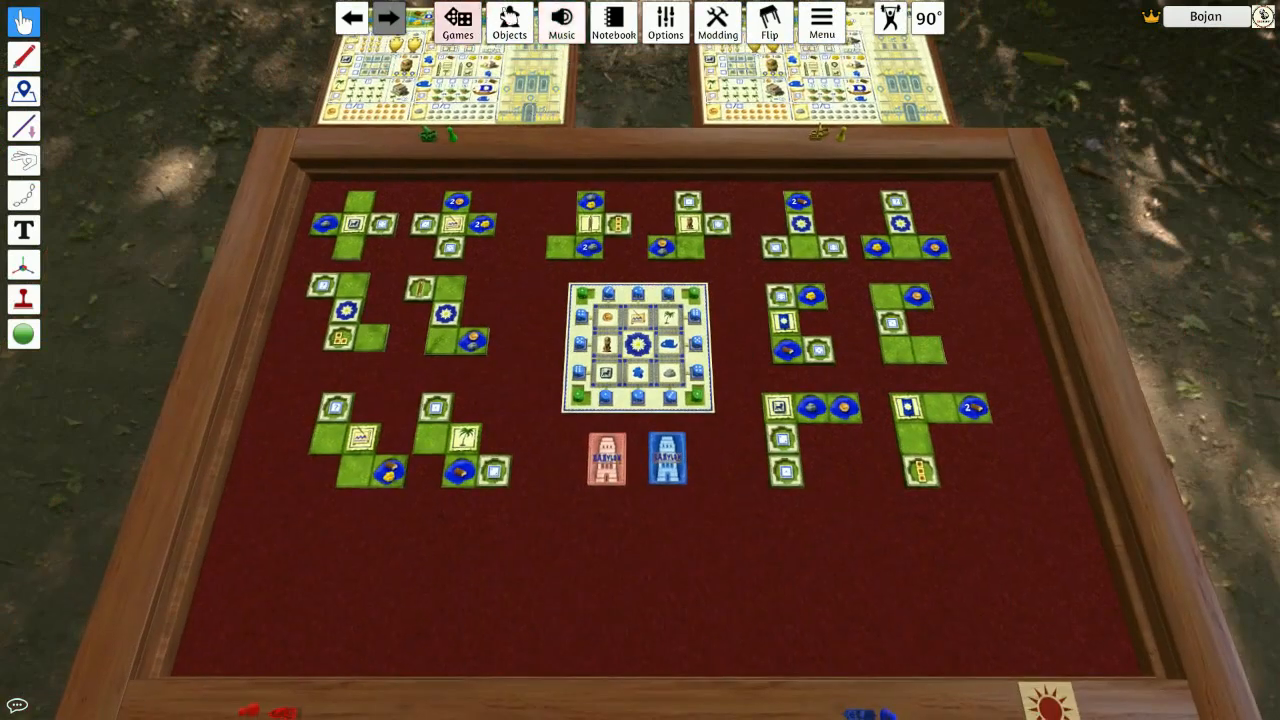
# Browse the plastic dice in the object library and close it
pyautogui.click(527, 56)
pyautogui.click(1154, 330)
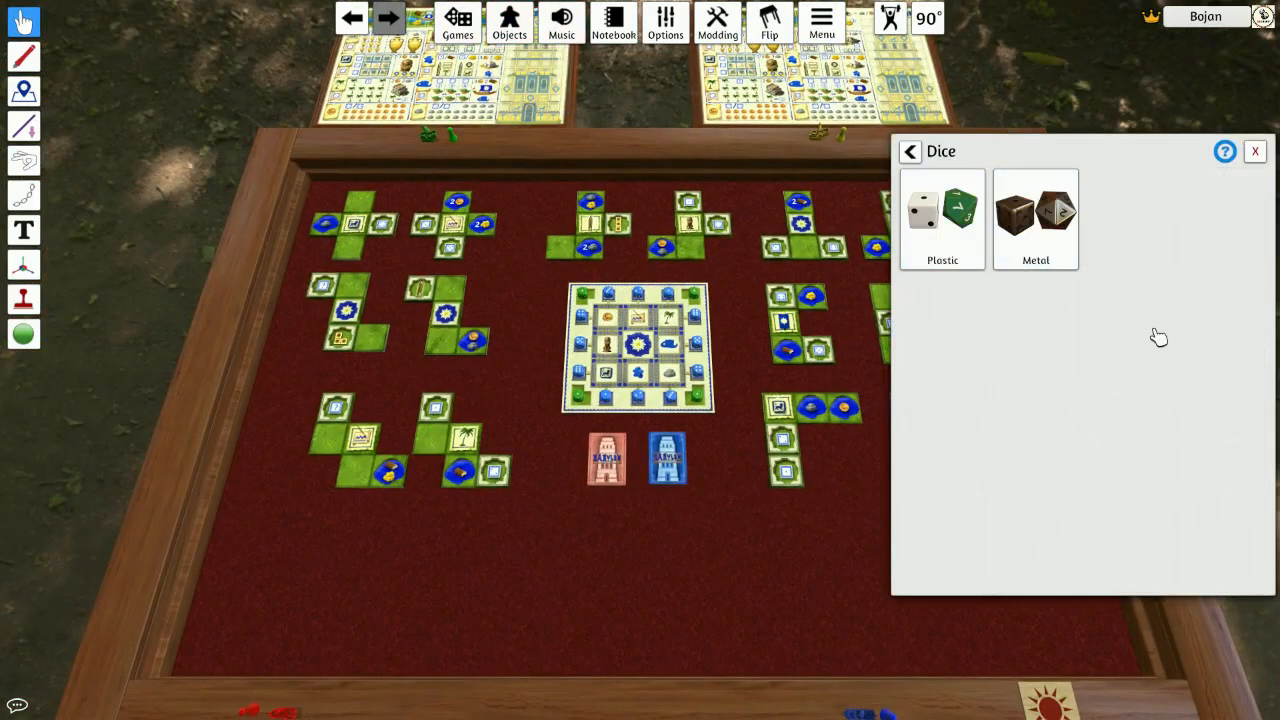
pyautogui.click(942, 218)
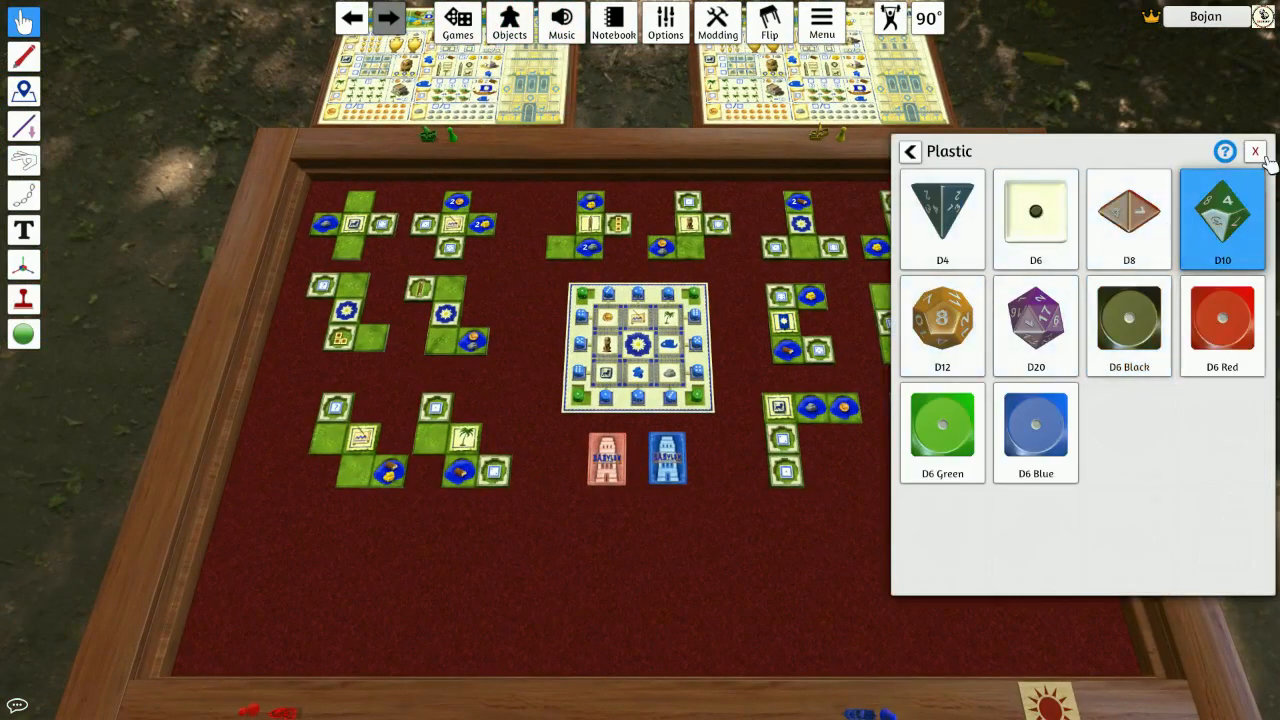
pyautogui.click(1222, 215)
# Shift the palm-tree tile slightly at the lower left of the table, flipping it over and back
pyautogui.scroll(3, 567, 443)
pyautogui.scroll(-5, 567, 443)
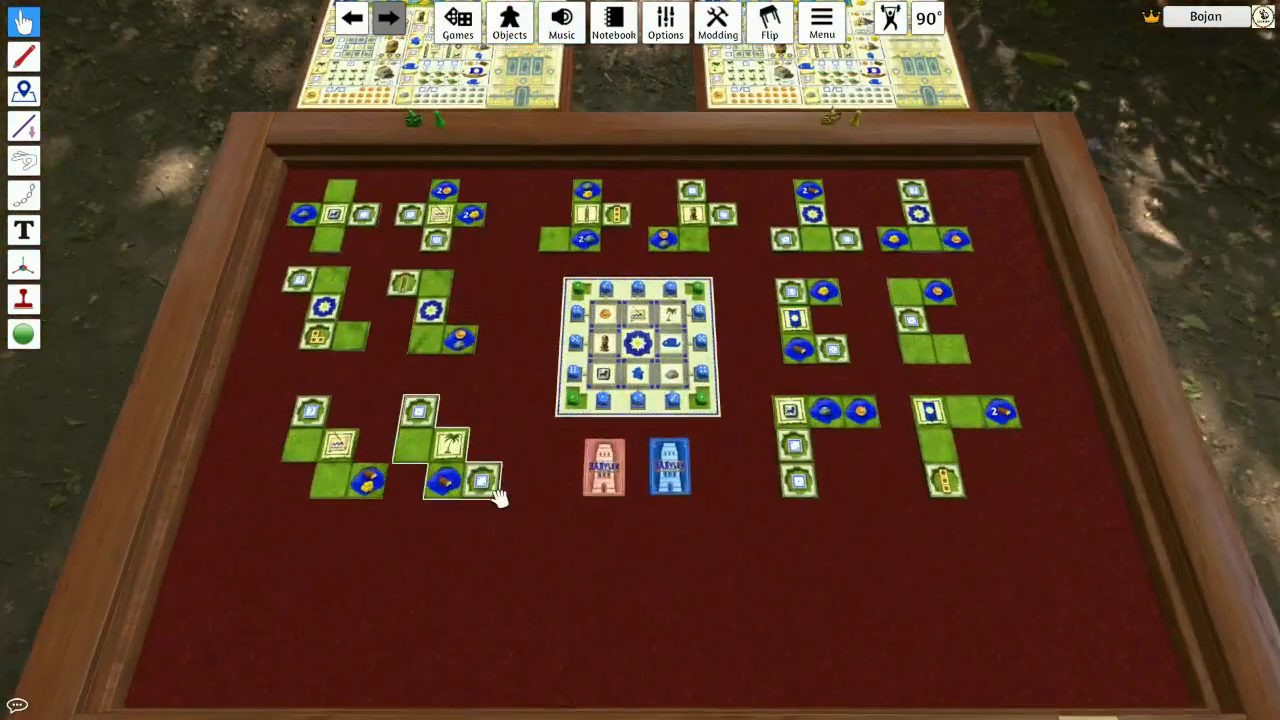
pyautogui.scroll(2, 490, 490)
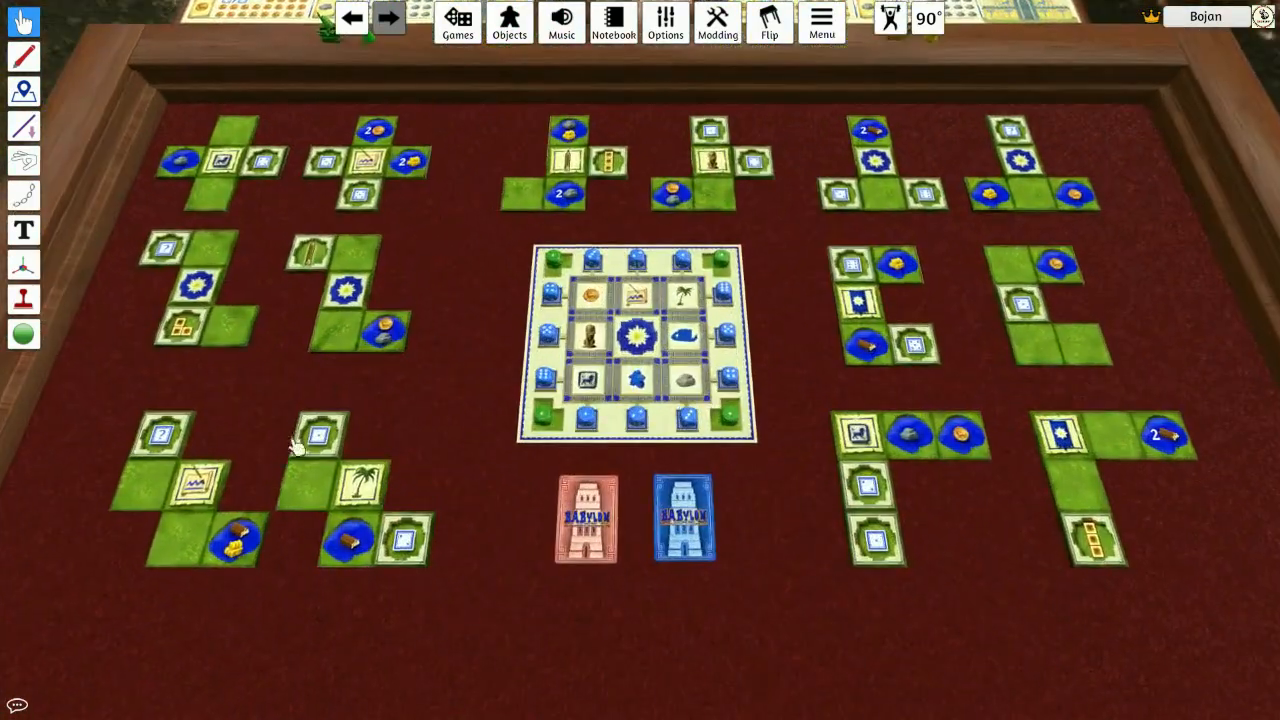
pyautogui.scroll(-4, 457, 517)
pyautogui.scroll(3, 453, 445)
pyautogui.scroll(5, 463, 480)
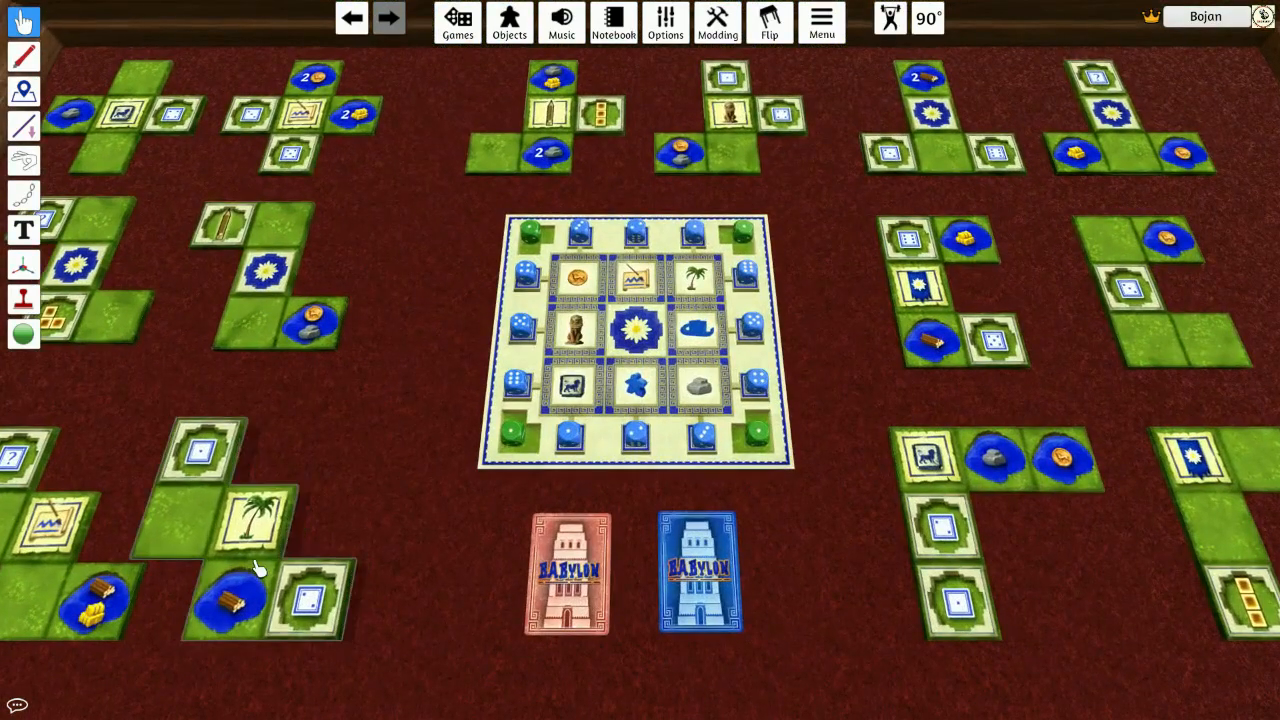
pyautogui.moveTo(260, 568); pyautogui.dragTo(294, 561)
pyautogui.press('f')
pyautogui.press('f')
# Overwrite the saved Babylon game in the Projects folder with the current table and close the saves window
pyautogui.scroll(-4, 449, 557)
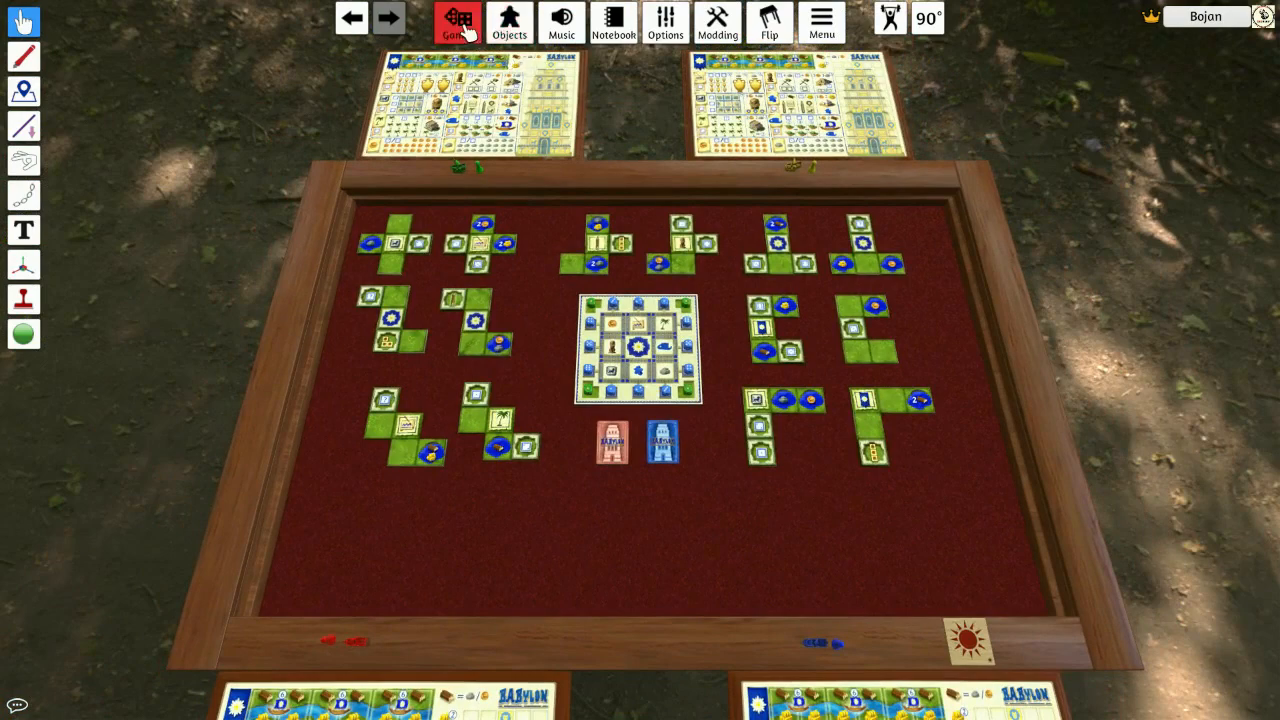
pyautogui.click(463, 28)
pyautogui.click(405, 530)
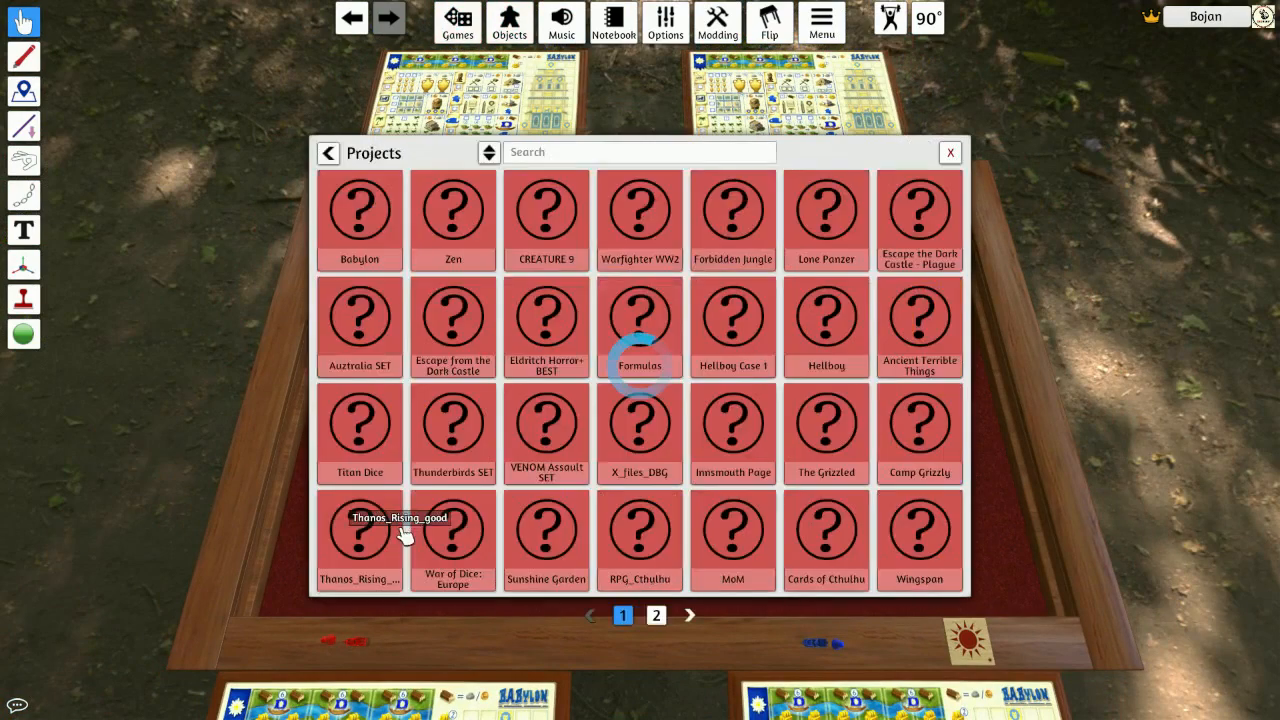
pyautogui.click(392, 268)
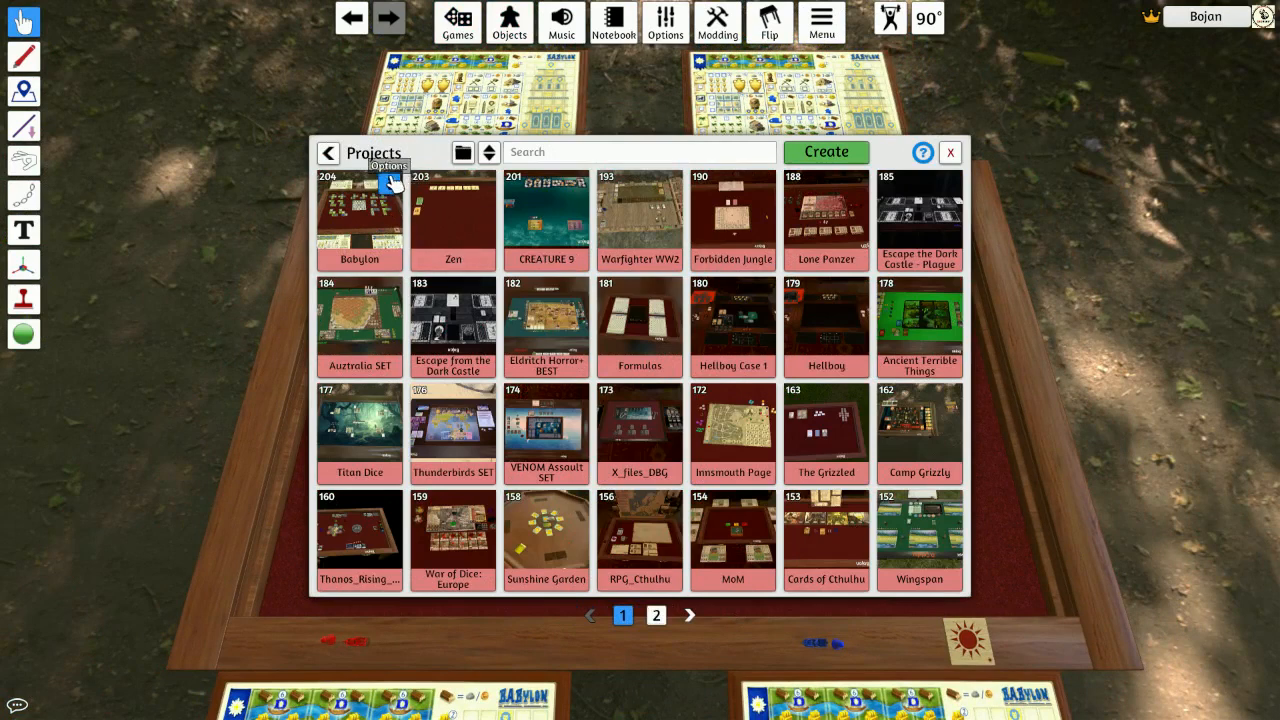
pyautogui.click(390, 184)
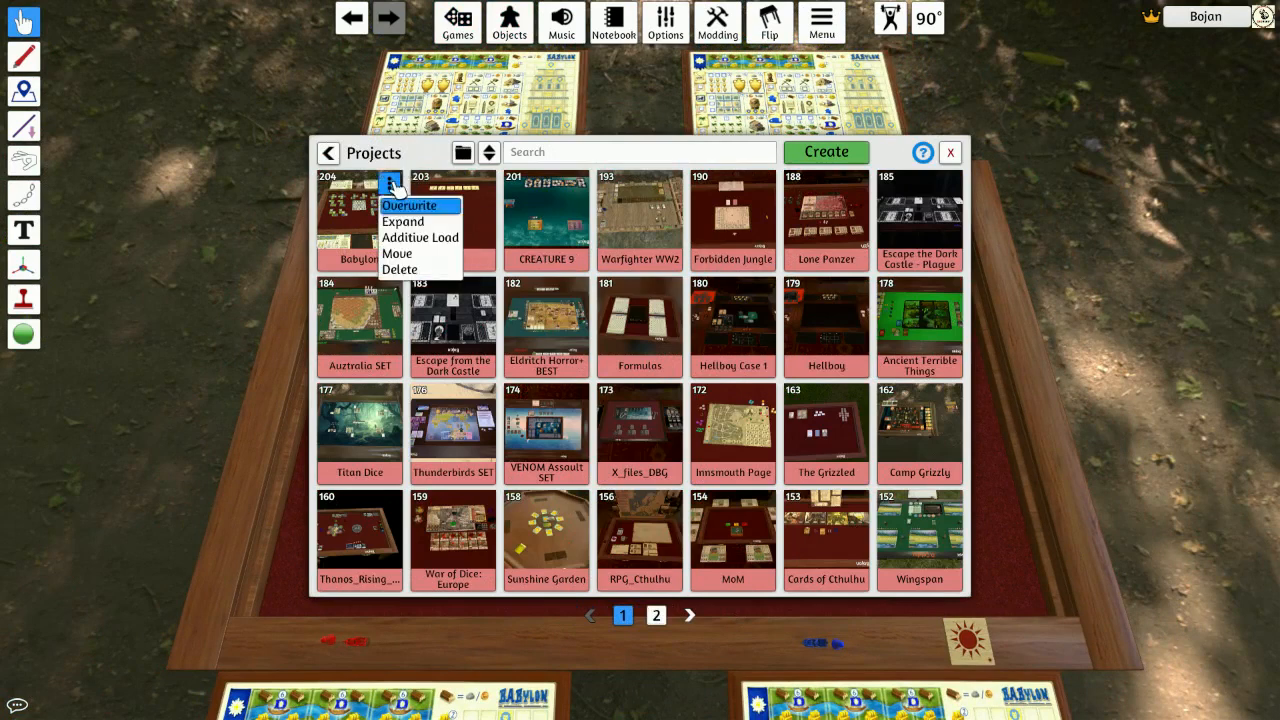
pyautogui.click(420, 206)
pyautogui.click(590, 385)
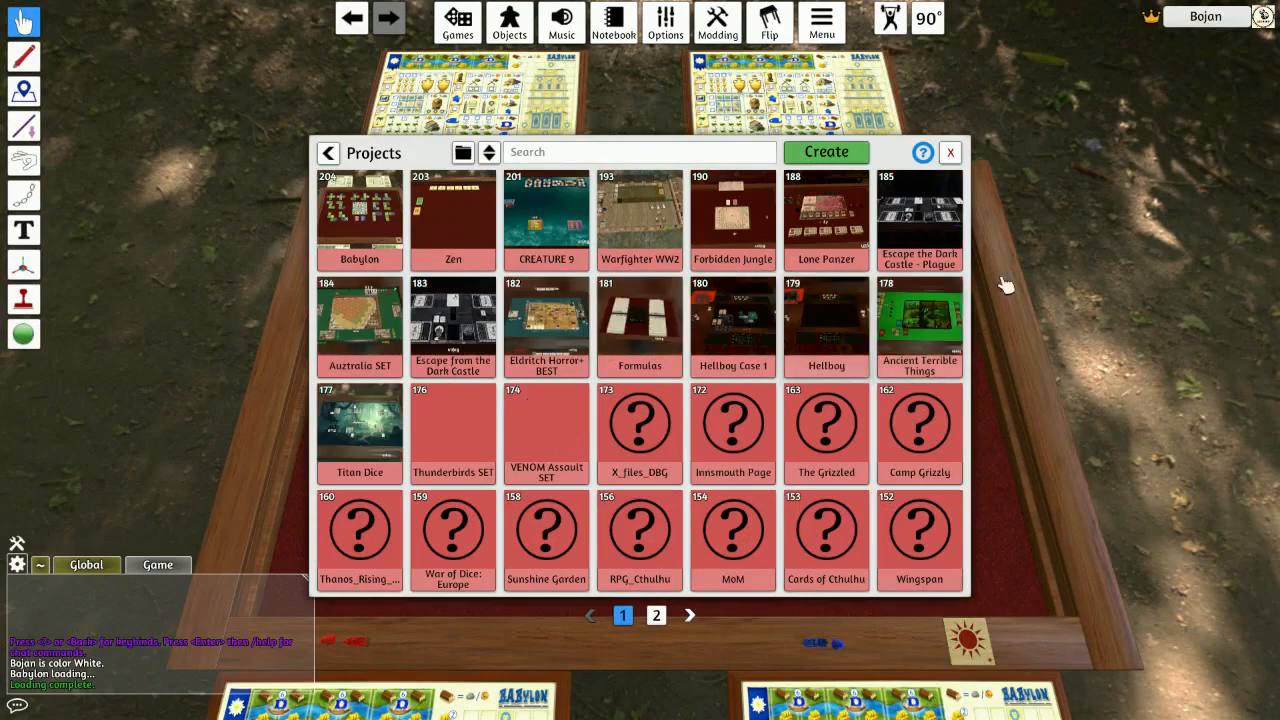
pyautogui.click(950, 153)
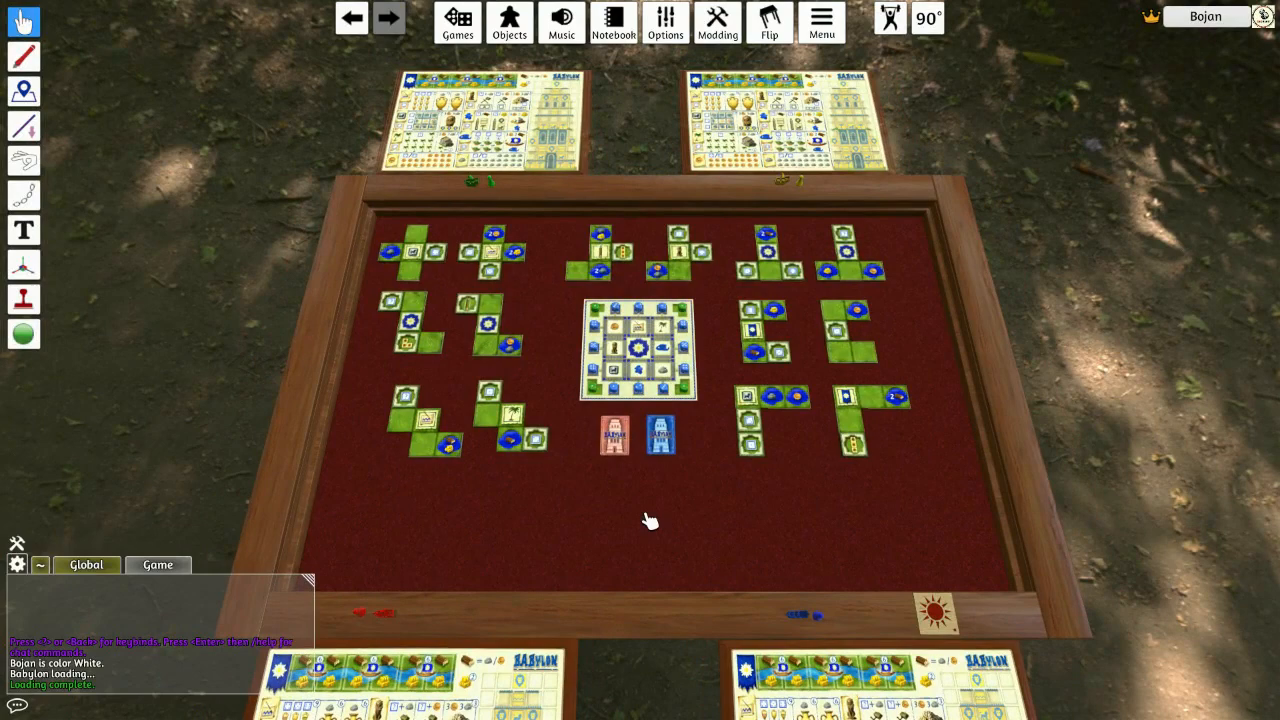
# Review the complete Babylon table up close and from afar, including the tiles, dice, decks and player boards
pyautogui.scroll(2, 650, 521)
pyautogui.scroll(-2, 650, 522)
pyautogui.scroll(5, 650, 522)
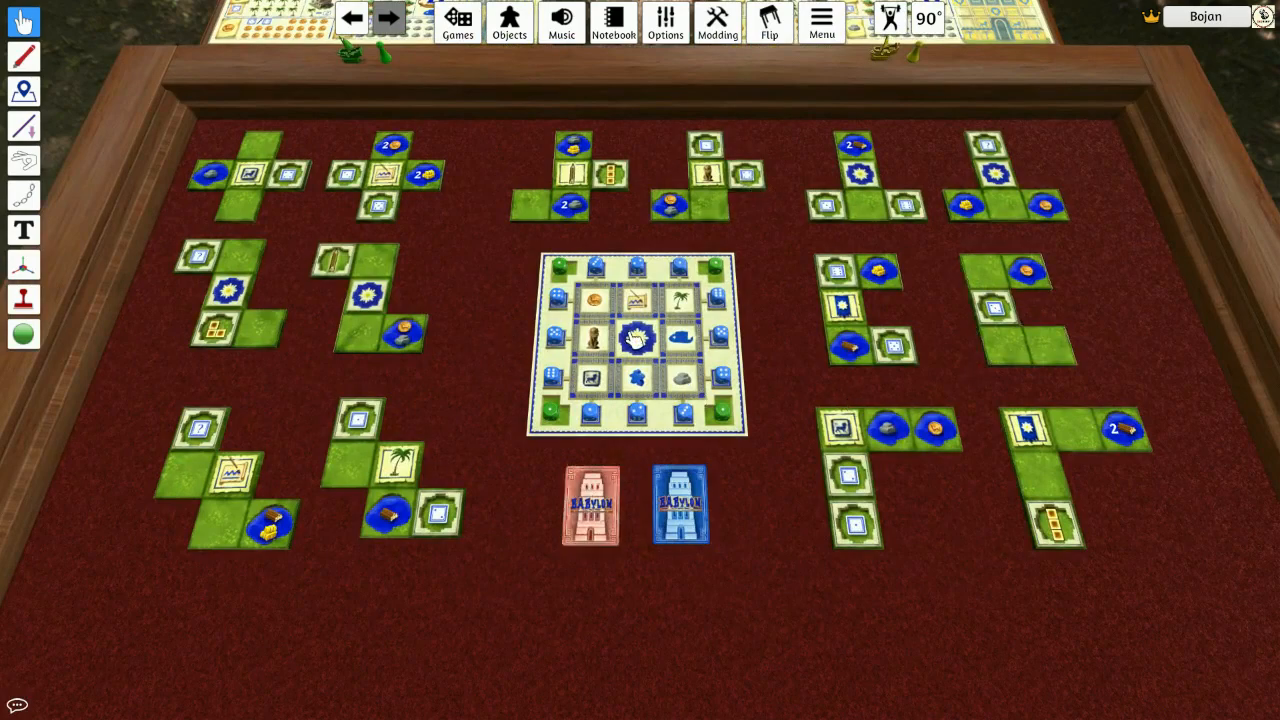
pyautogui.scroll(-3, 708, 429)
pyautogui.scroll(3, 697, 449)
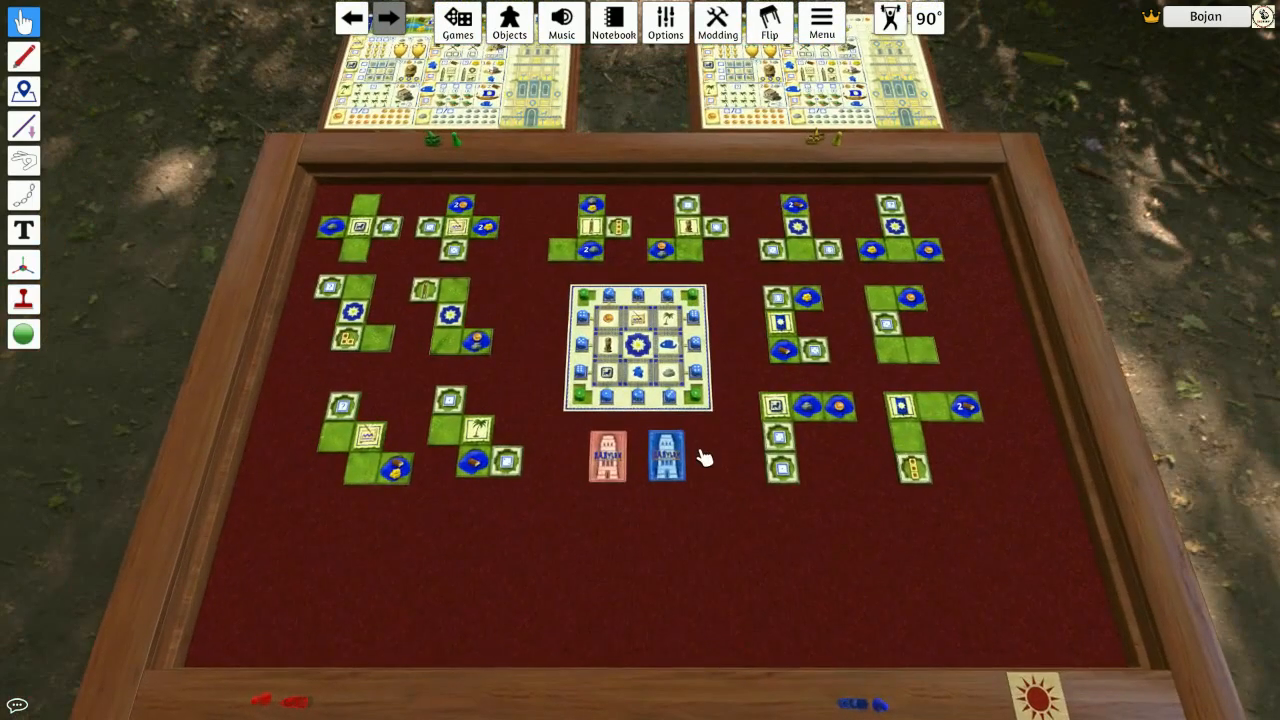
pyautogui.scroll(2, 565, 418)
pyautogui.scroll(-3, 715, 475)
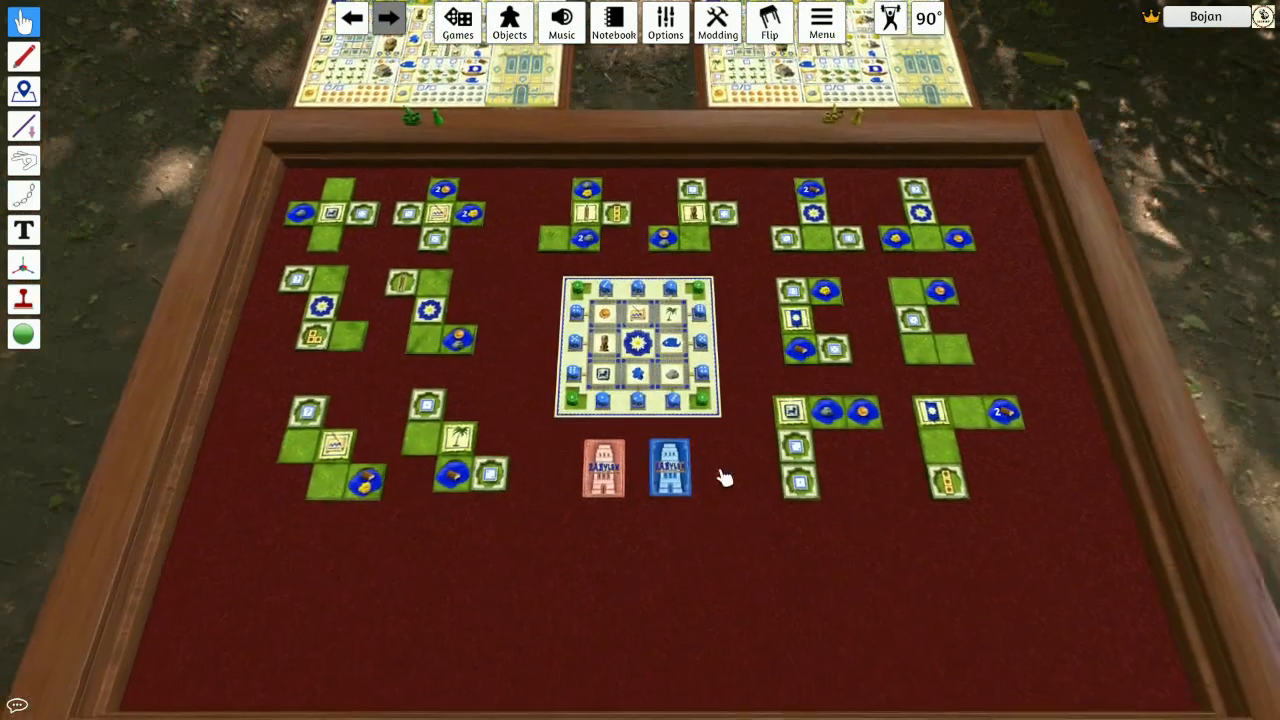
pyautogui.scroll(-3, 797, 485)
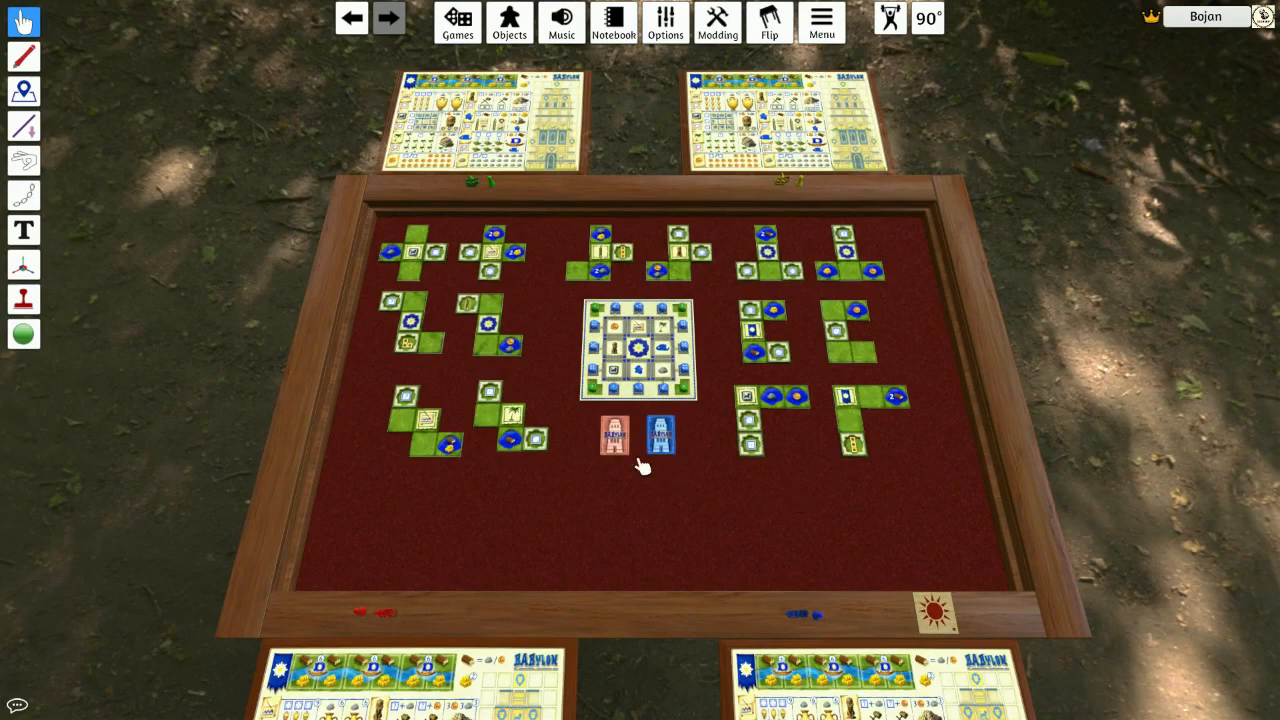
pyautogui.scroll(-2, 663, 486)
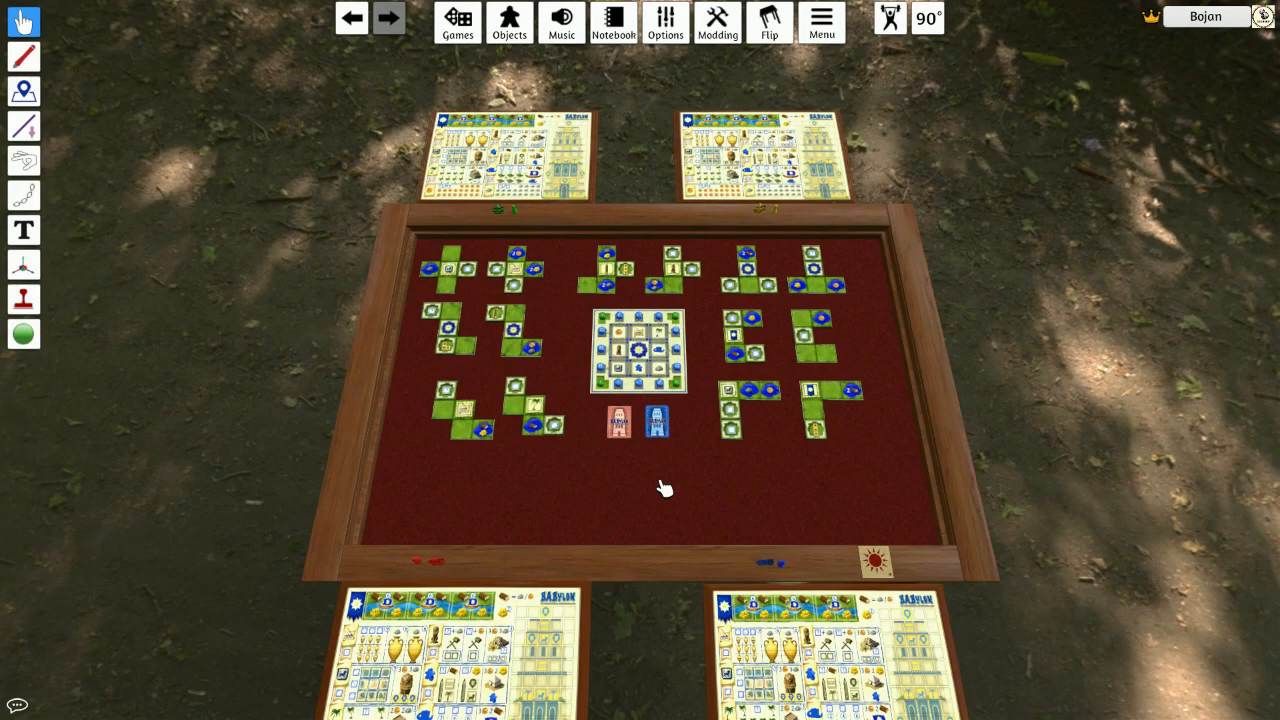
pyautogui.scroll(5, 920, 494)
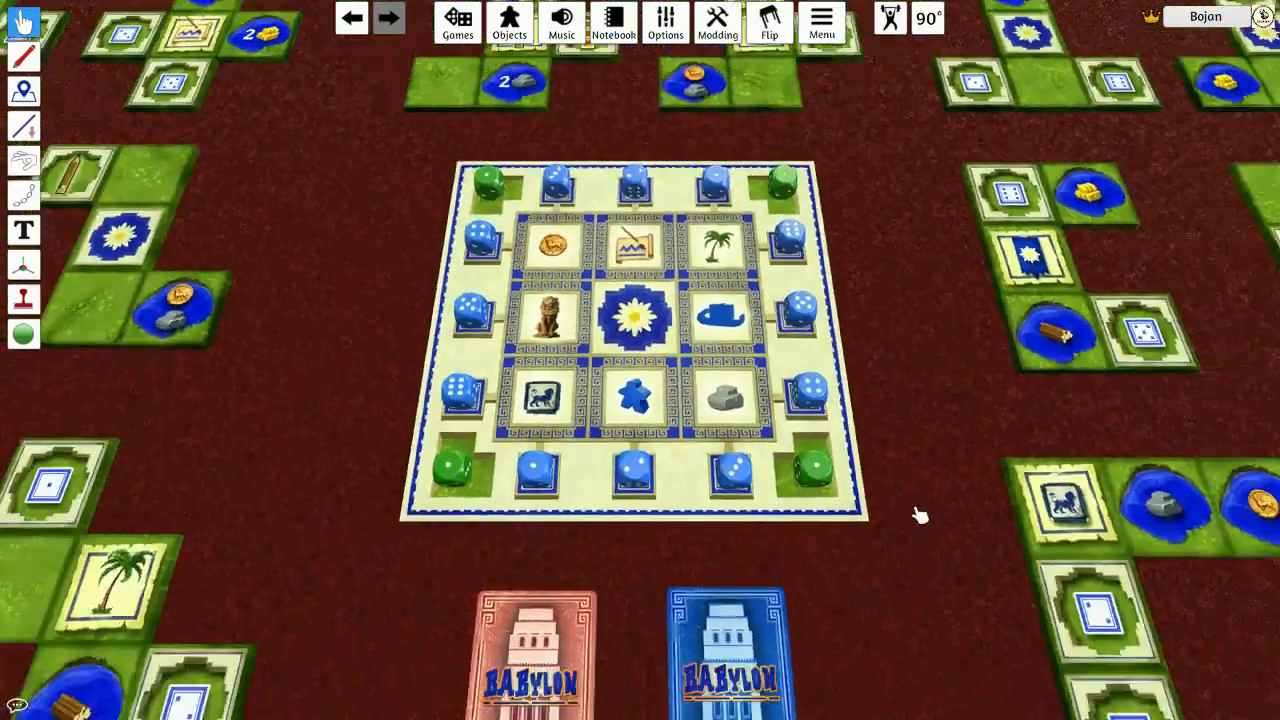
pyautogui.scroll(-6, 920, 514)
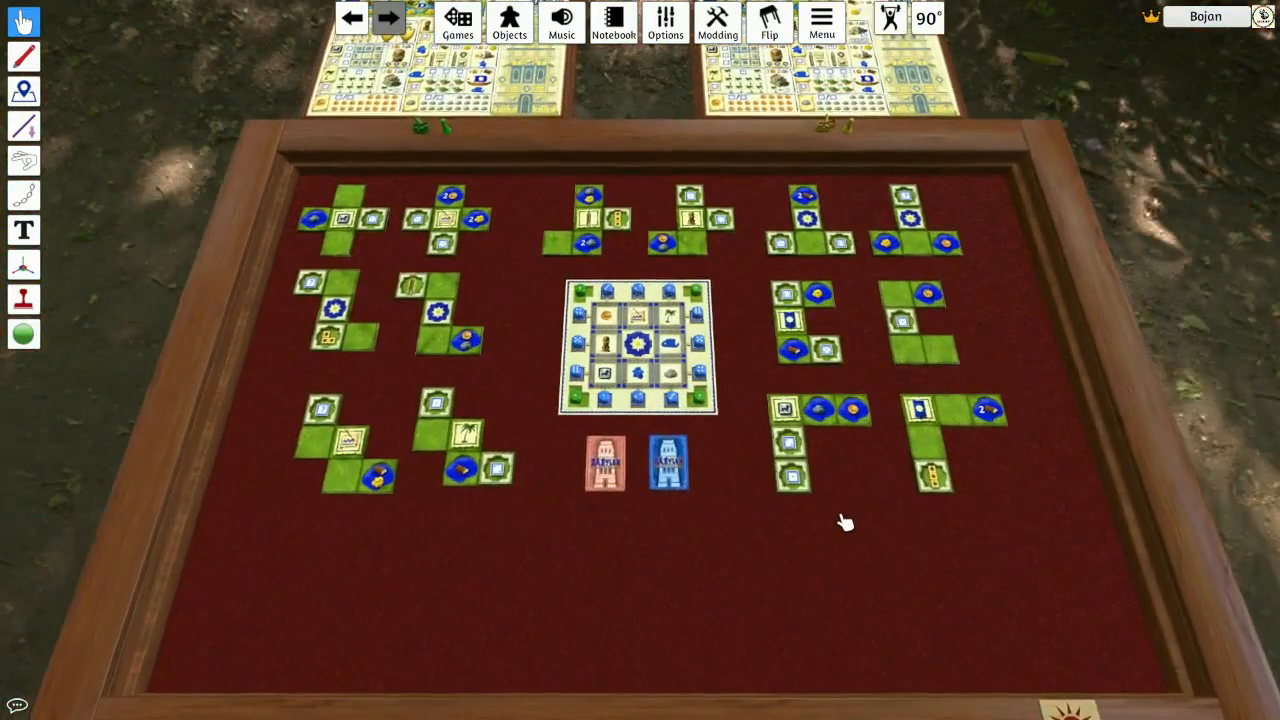
pyautogui.scroll(-2, 845, 522)
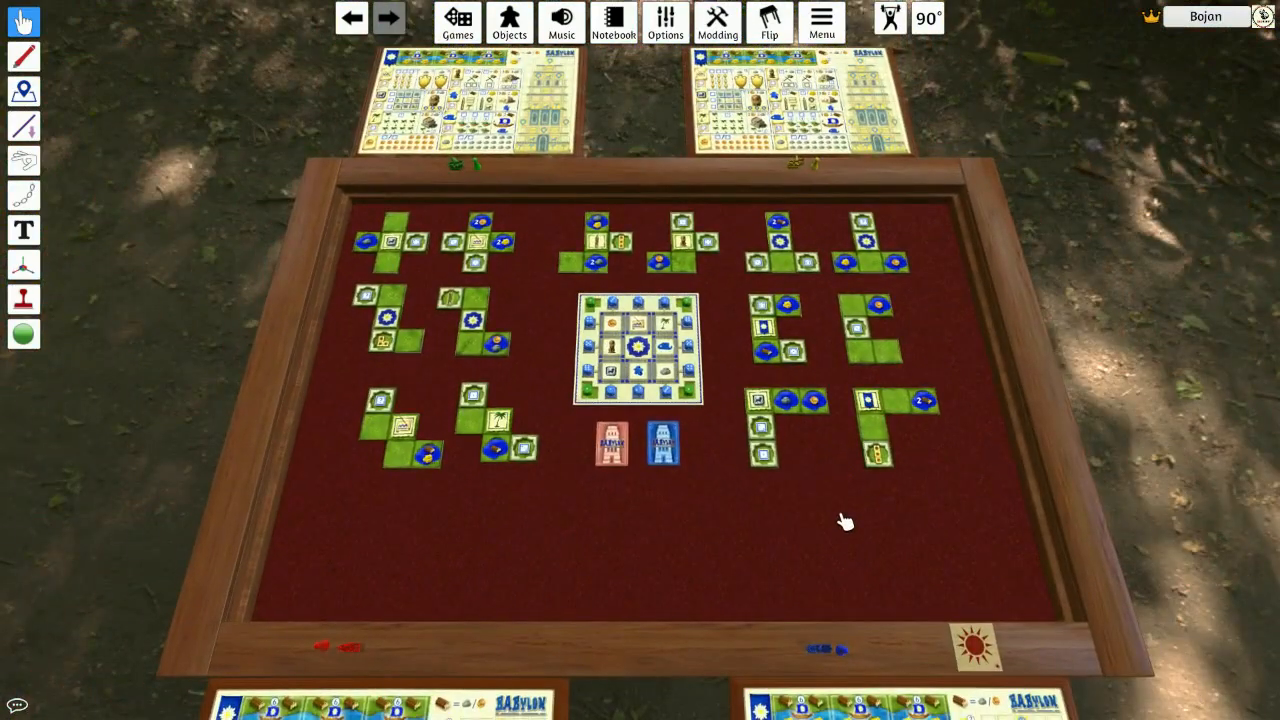
pyautogui.scroll(-2, 845, 522)
pyautogui.scroll(1, 845, 522)
pyautogui.scroll(-1, 845, 522)
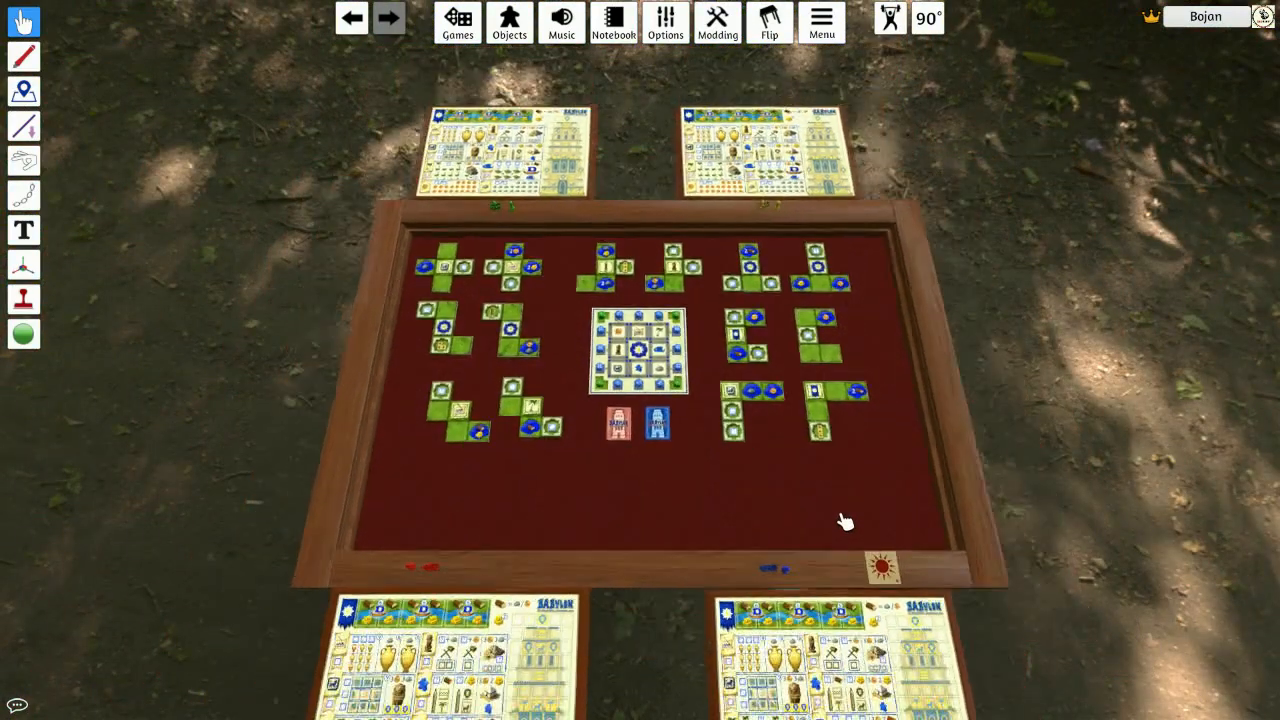
pyautogui.scroll(-1, 845, 522)
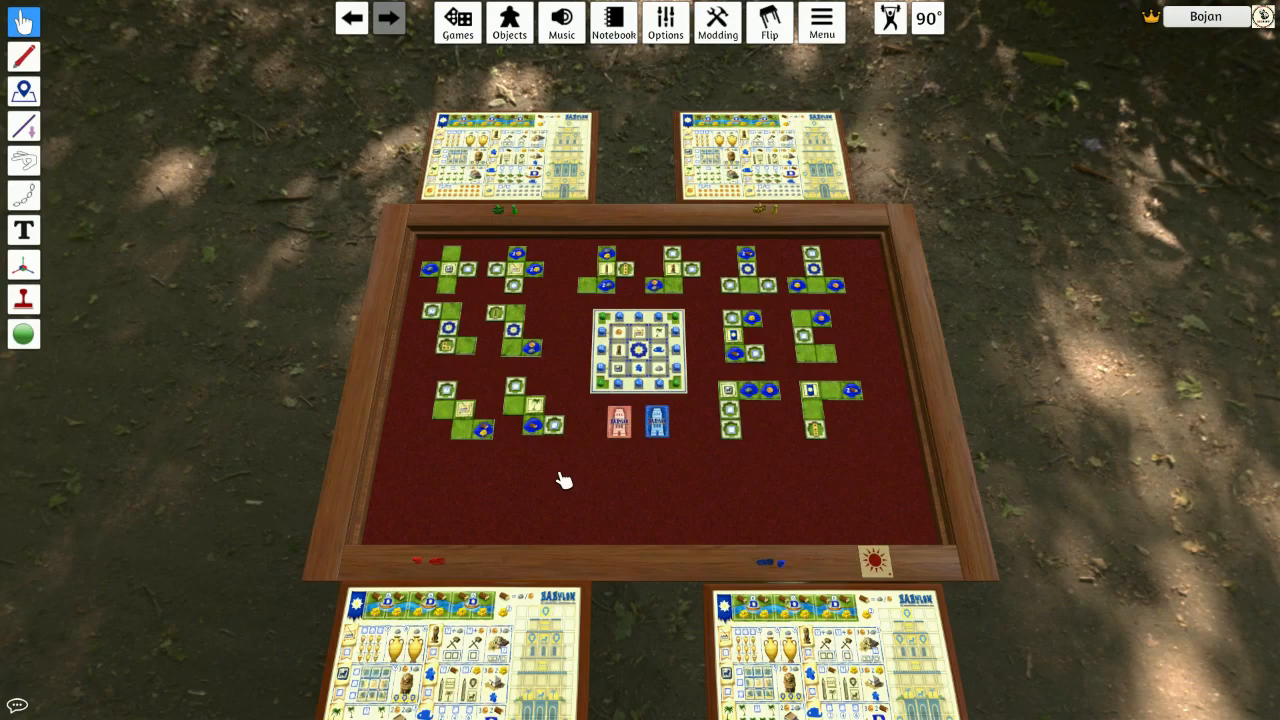
# Place a blank custom token from the component library on the empty area of the table below the tiles
pyautogui.scroll(10, 565, 481)
pyautogui.scroll(-4, 560, 470)
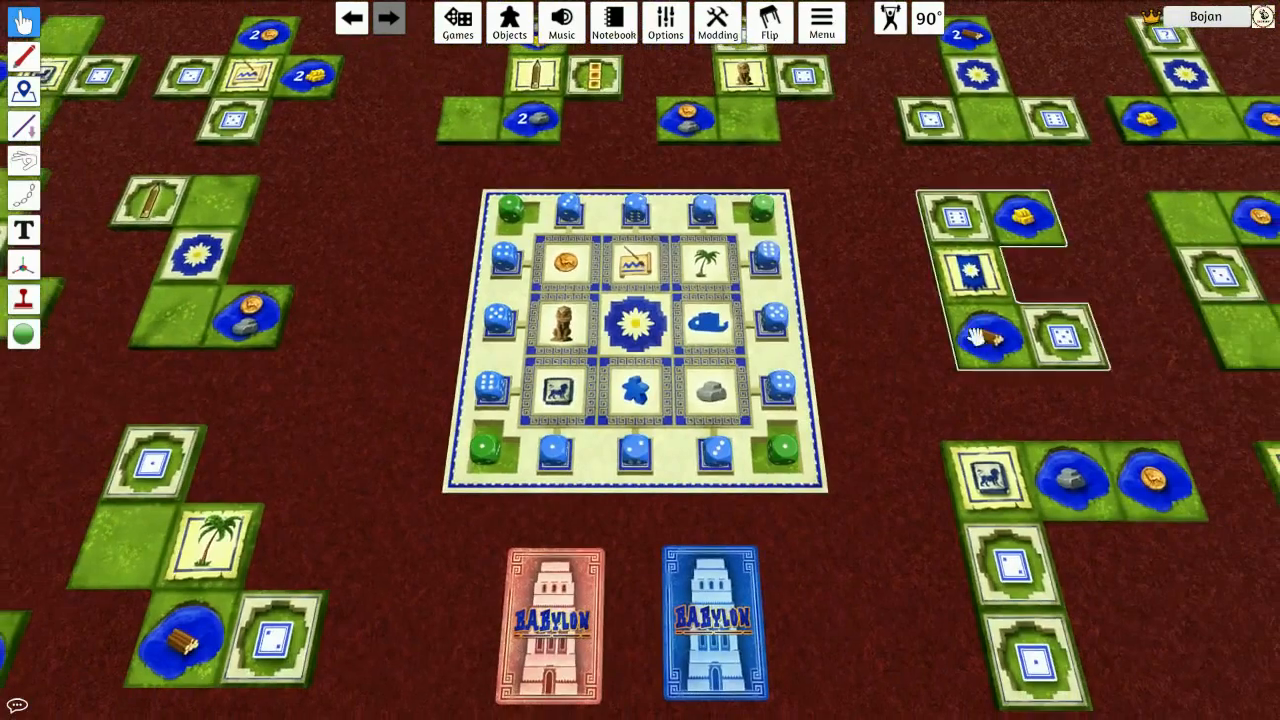
pyautogui.scroll(-10, 880, 360)
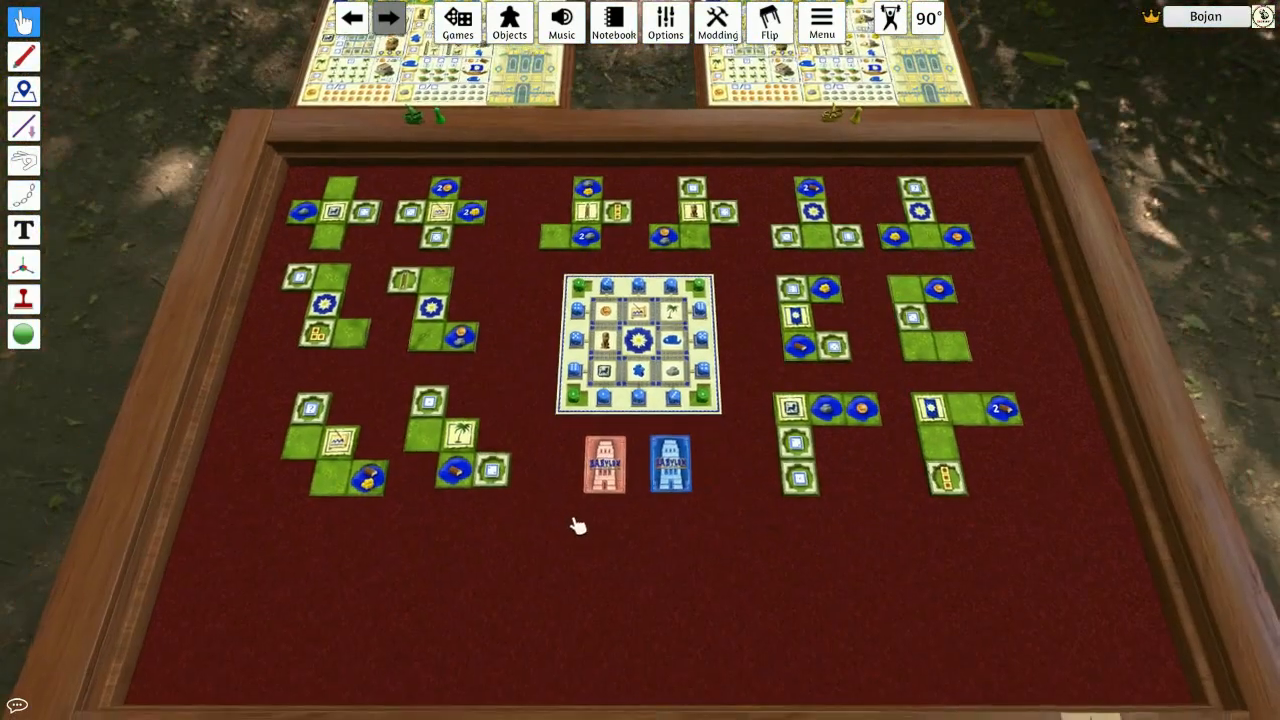
pyautogui.moveTo(578, 526); pyautogui.dragTo(643, 487)
pyautogui.scroll(3, 641, 224)
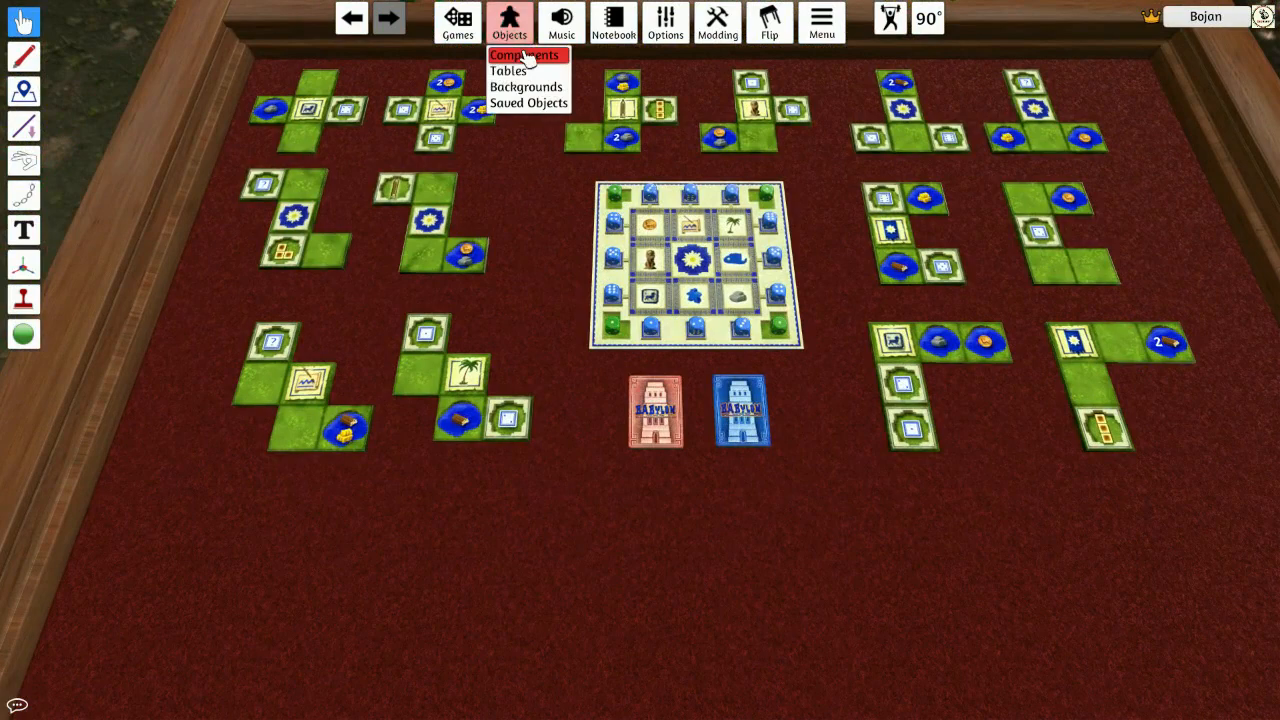
pyautogui.click(526, 57)
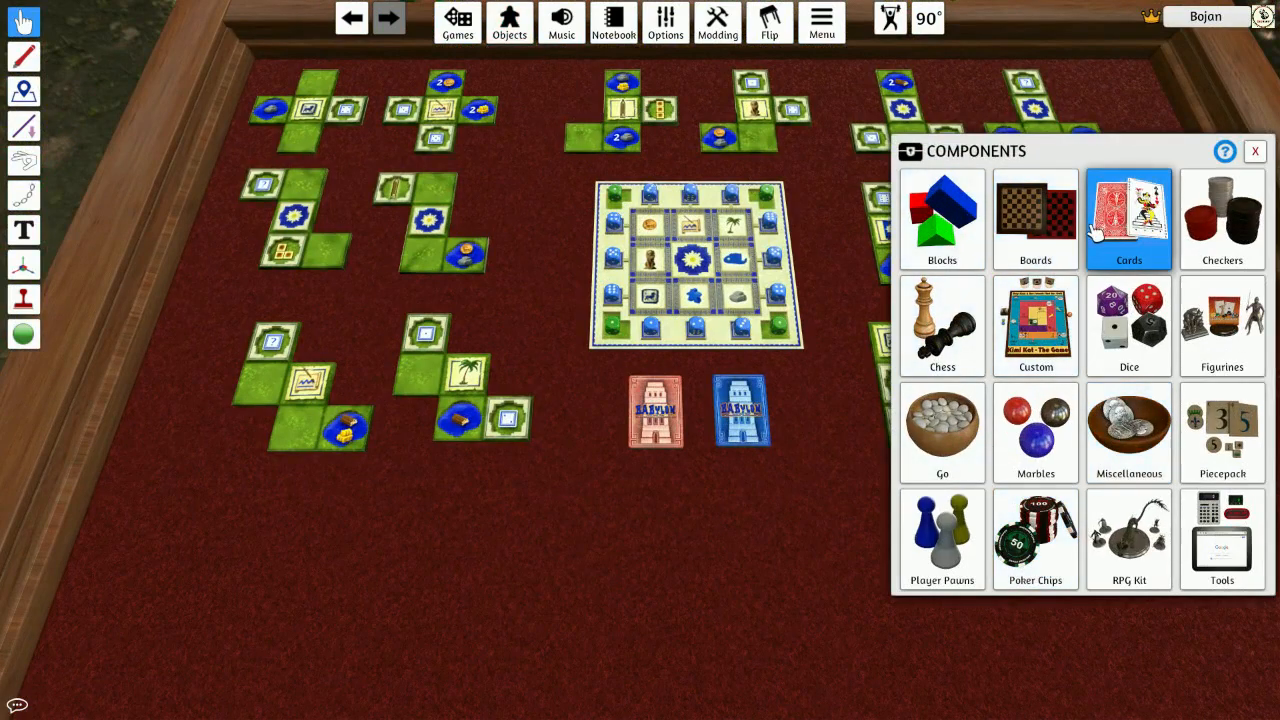
pyautogui.click(1037, 314)
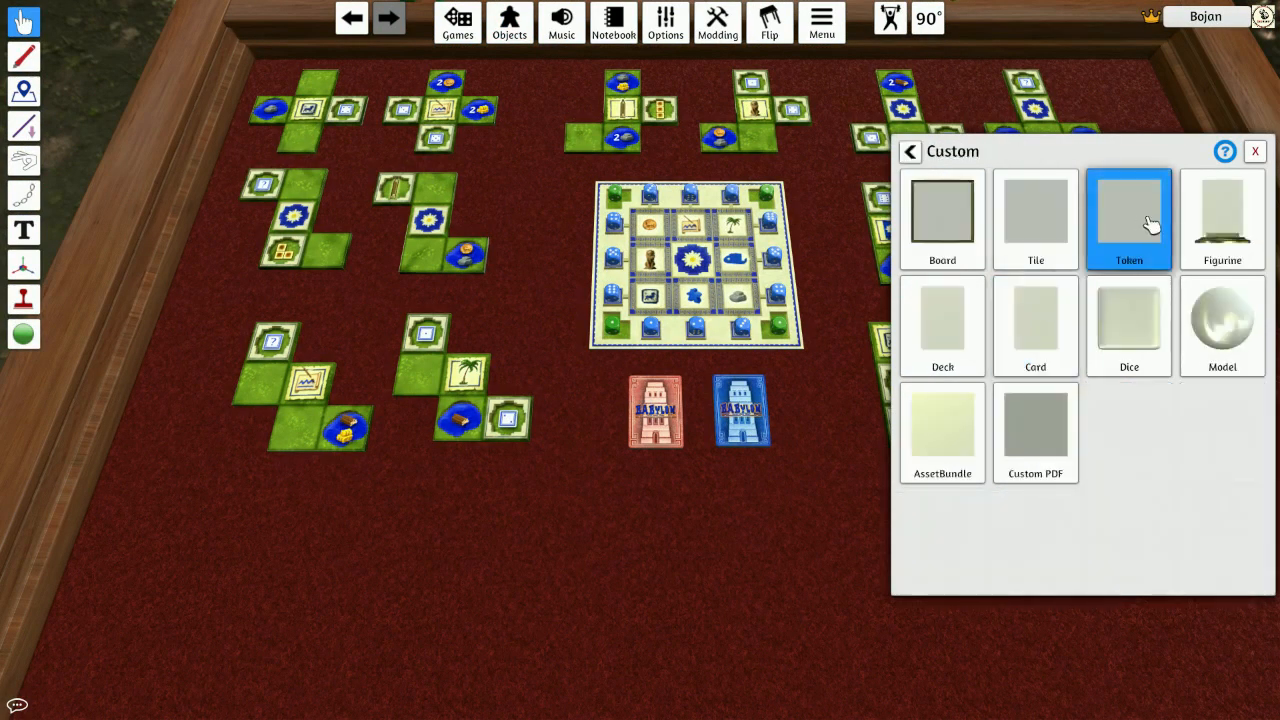
pyautogui.moveTo(1140, 234); pyautogui.dragTo(502, 569)
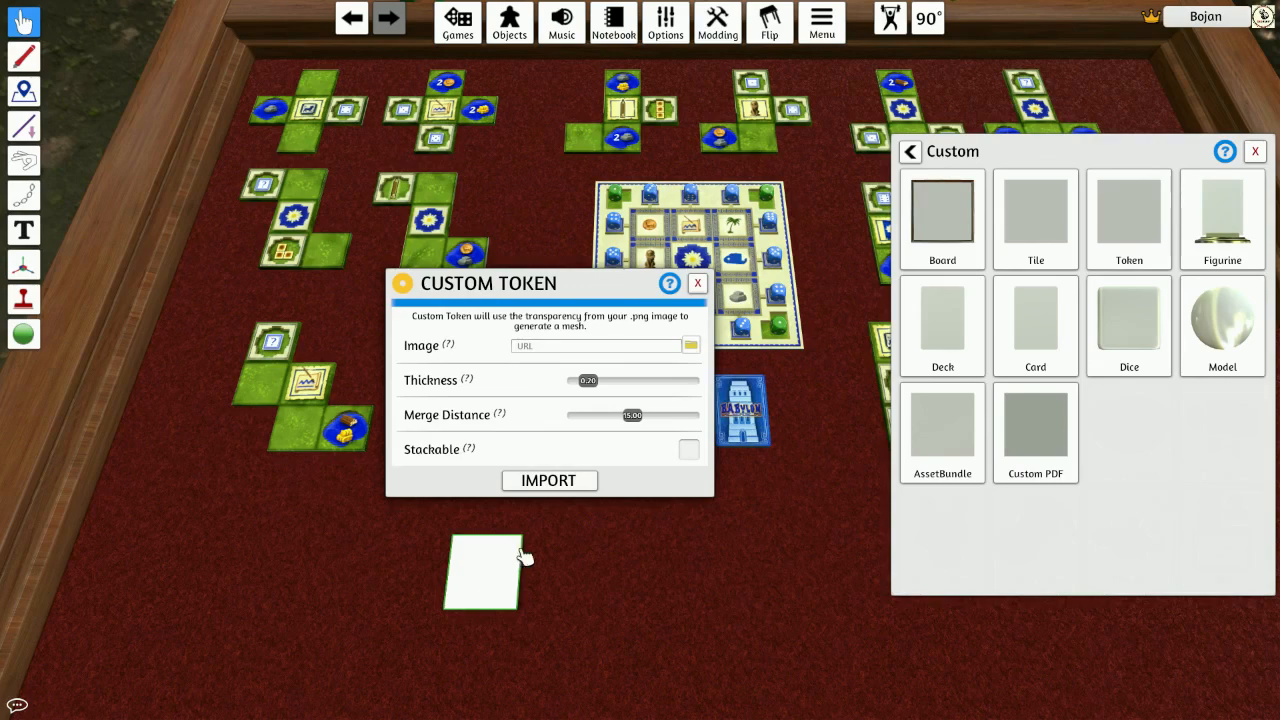
# Load s05.png from the tile images folder under F:\Board-Games\Babylon\Asets as the token's image, using the local file
pyautogui.click(690, 347)
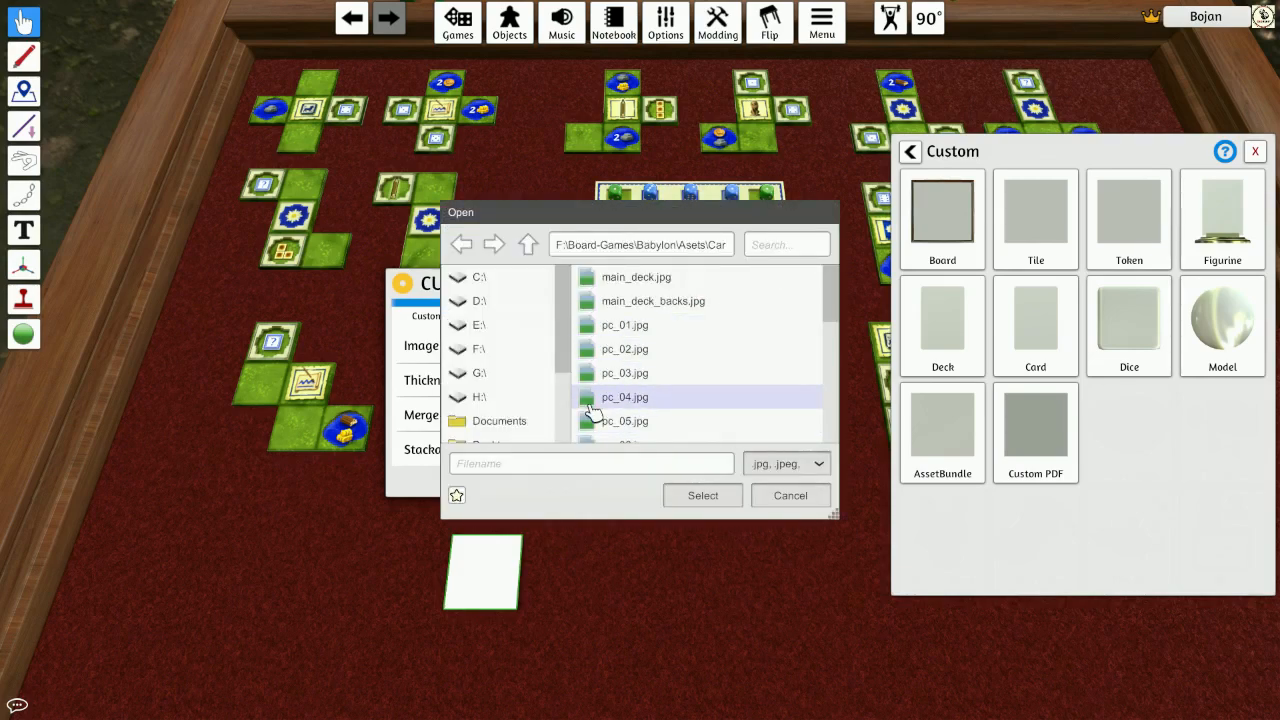
pyautogui.moveTo(566, 336); pyautogui.dragTo(564, 404)
pyautogui.scroll(3, 490, 350)
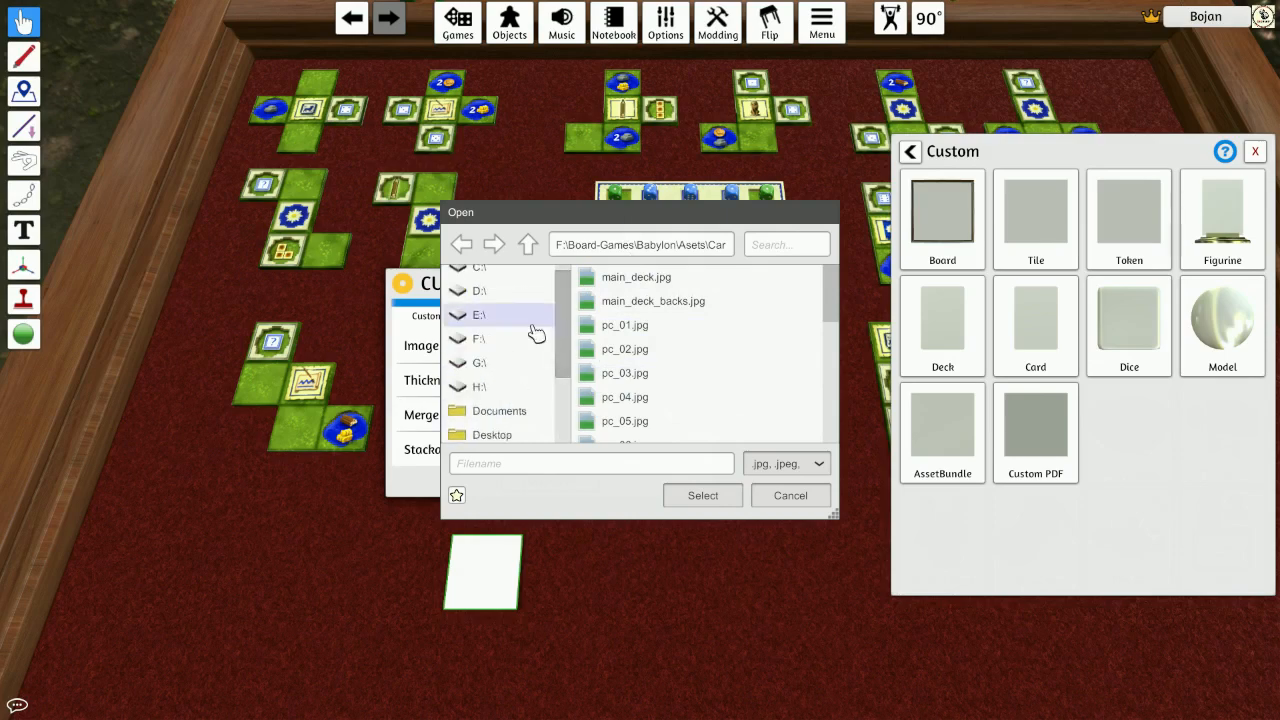
pyautogui.click(476, 336)
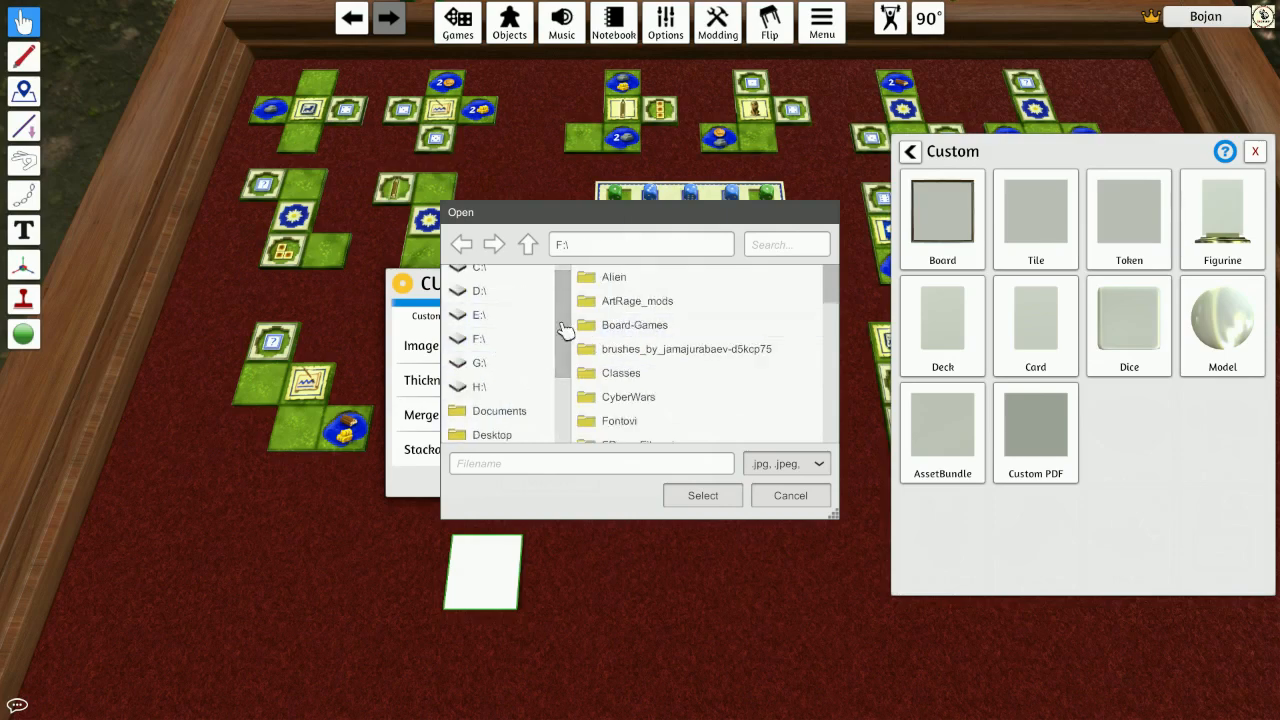
pyautogui.doubleClick(632, 326)
pyautogui.scroll(-3, 645, 355)
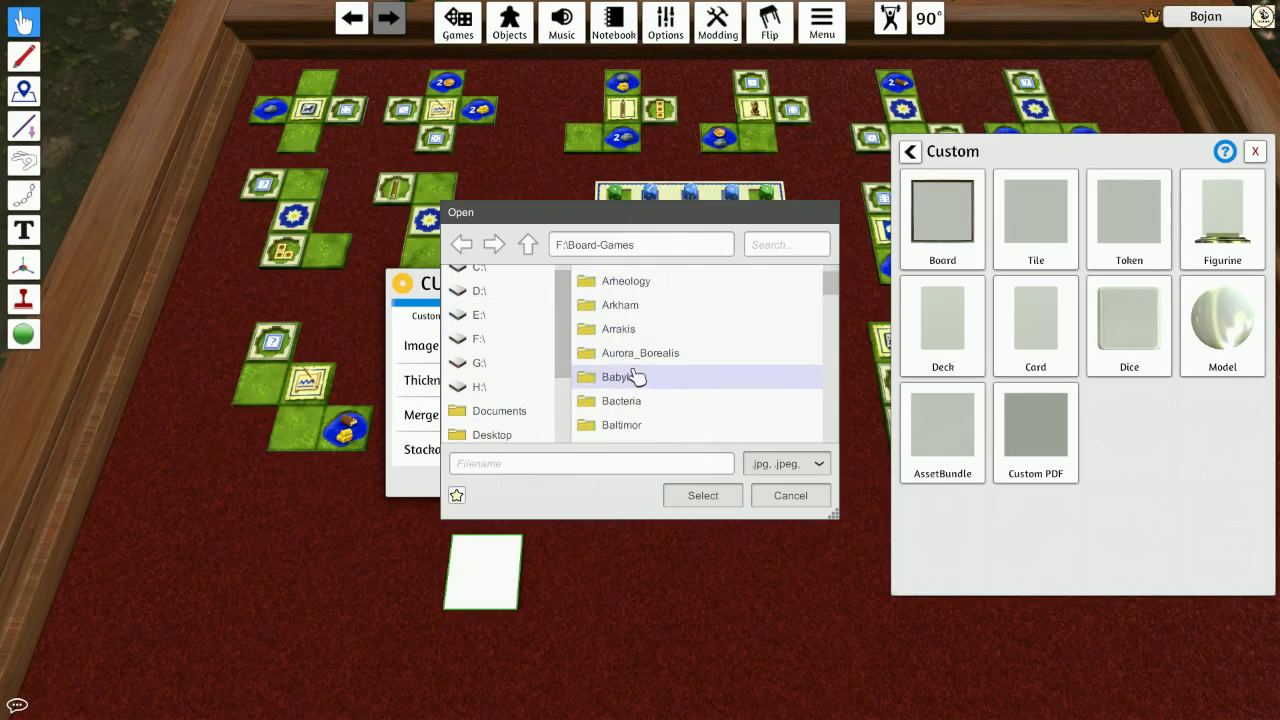
pyautogui.doubleClick(628, 374)
pyautogui.doubleClick(640, 280)
pyautogui.doubleClick(618, 302)
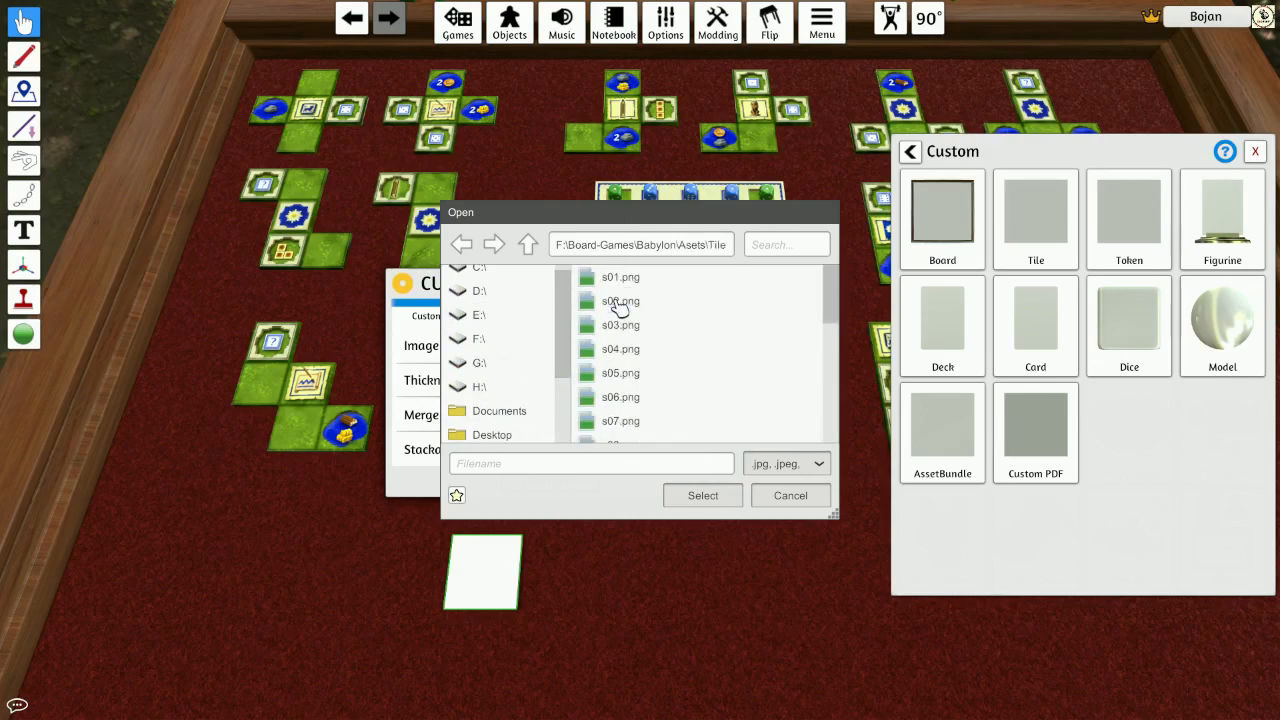
pyautogui.click(625, 373)
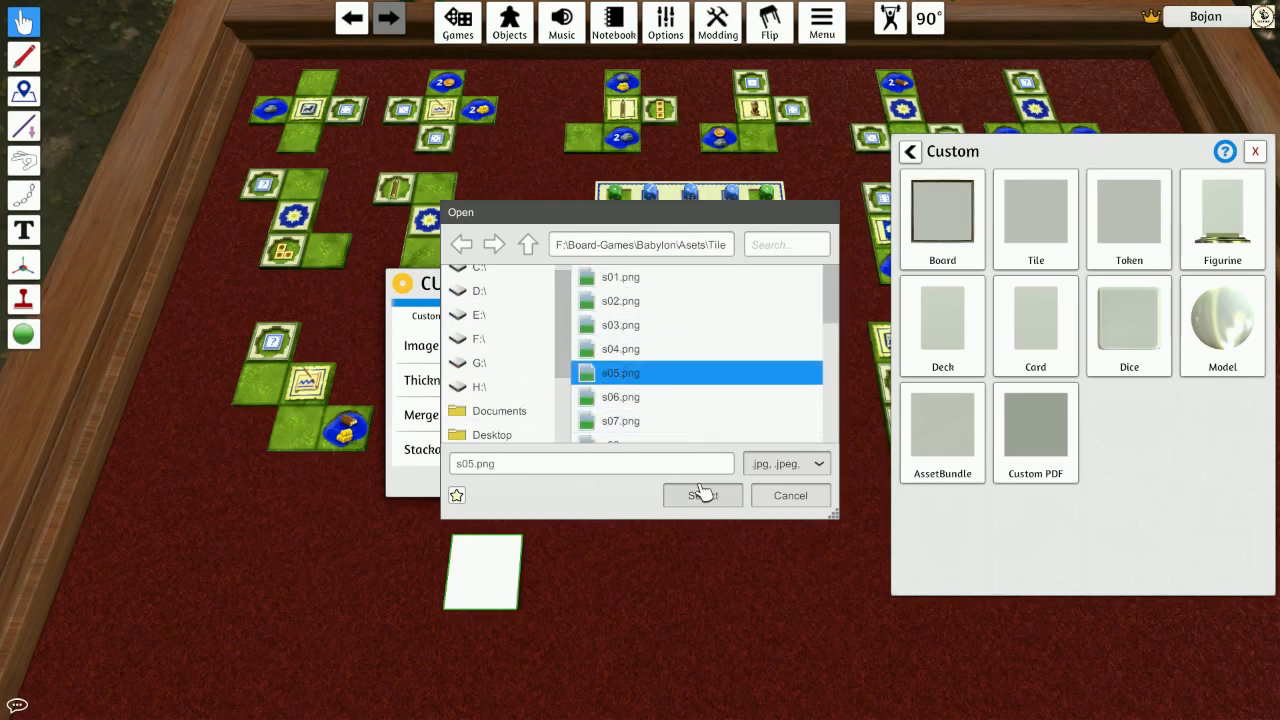
pyautogui.click(703, 495)
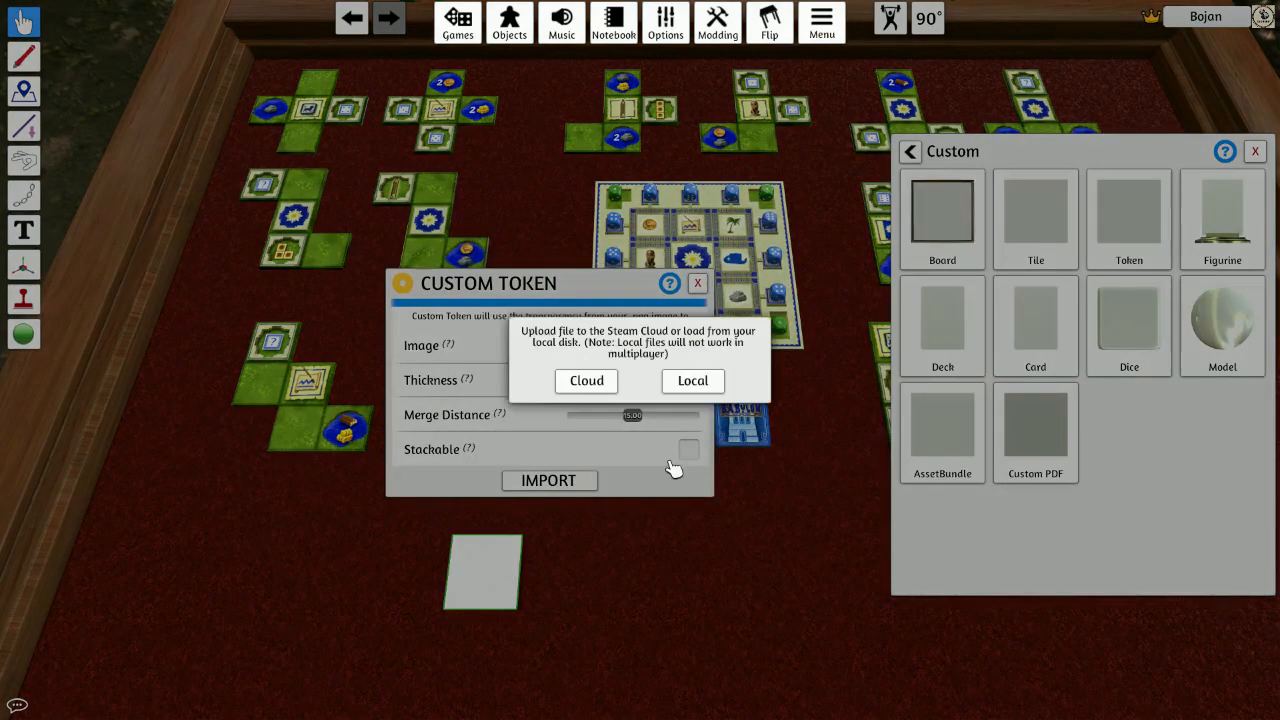
pyautogui.click(676, 385)
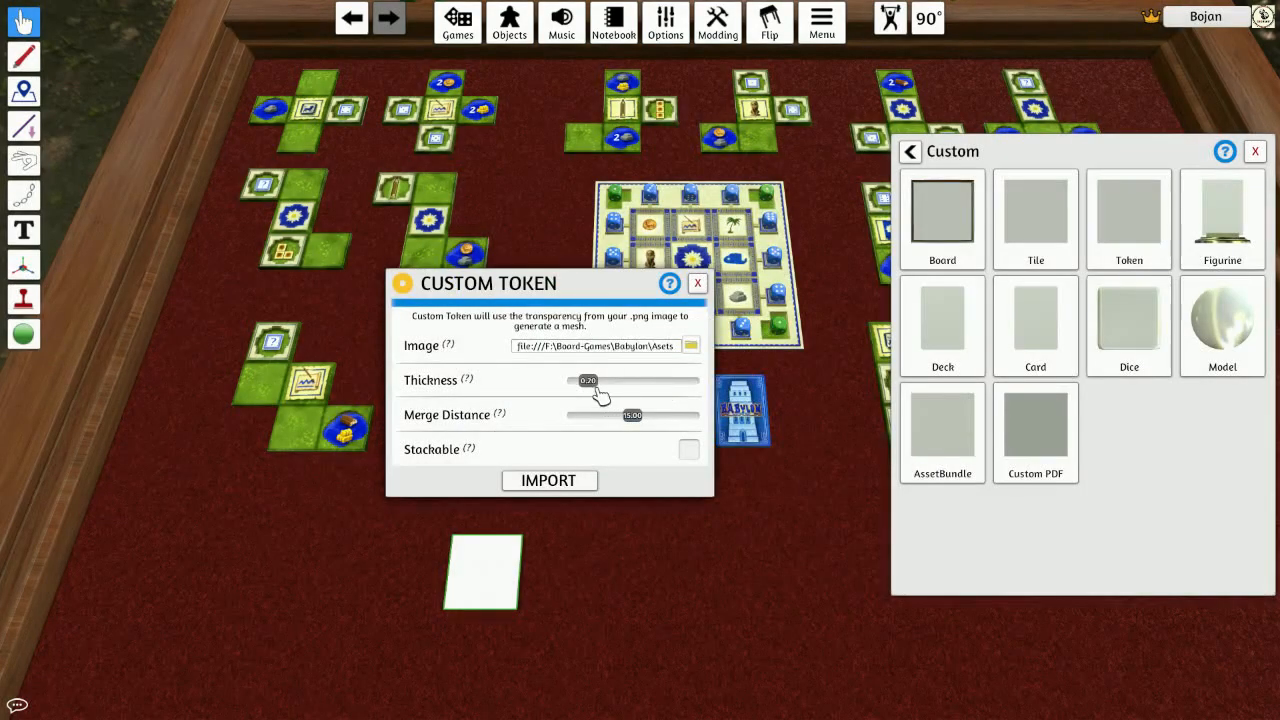
# Import the custom token as stackable with thickness 0.17 and merge distance 10, and close the component library
pyautogui.moveTo(594, 388)
pyautogui.mouseDown()
pyautogui.moveTo(576, 388)
pyautogui.moveTo(603, 389)
pyautogui.moveTo(590, 389)
pyautogui.mouseUp()
pyautogui.moveTo(632, 425); pyautogui.dragTo(577, 420)
pyautogui.moveTo(577, 420); pyautogui.dragTo(633, 424)
pyautogui.moveTo(613, 424); pyautogui.dragTo(608, 424)
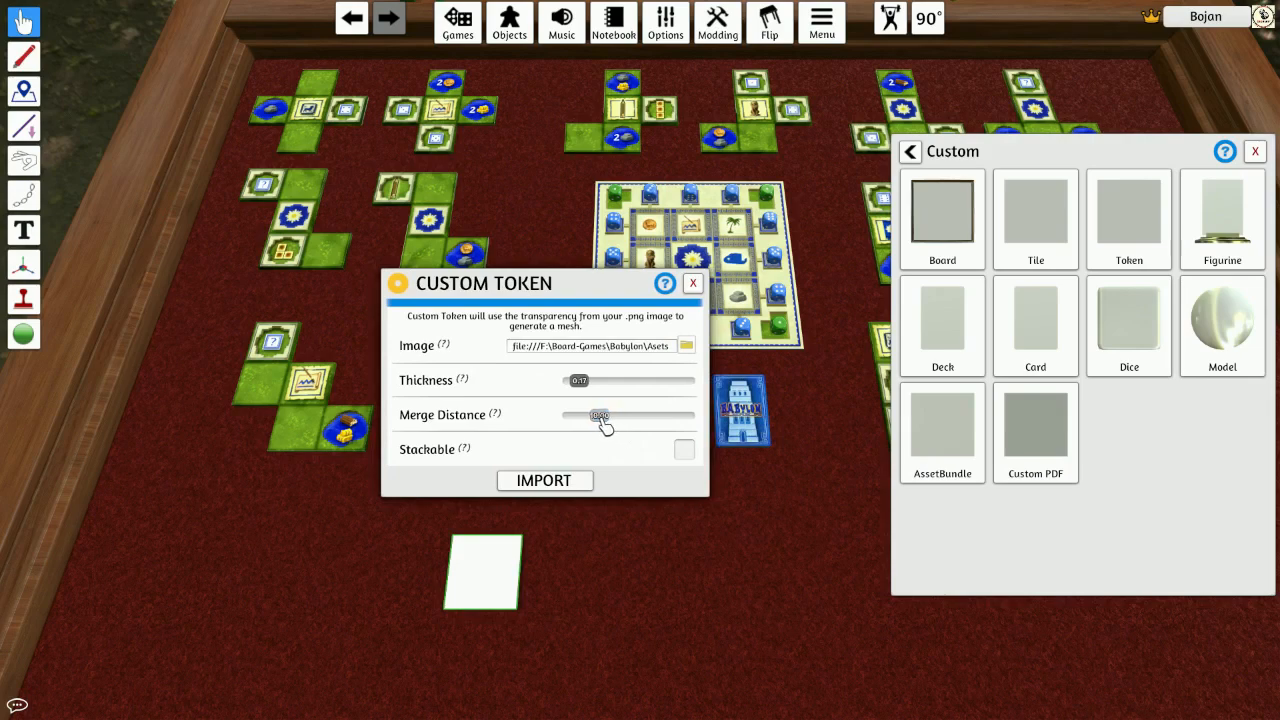
pyautogui.scroll(1, 608, 432)
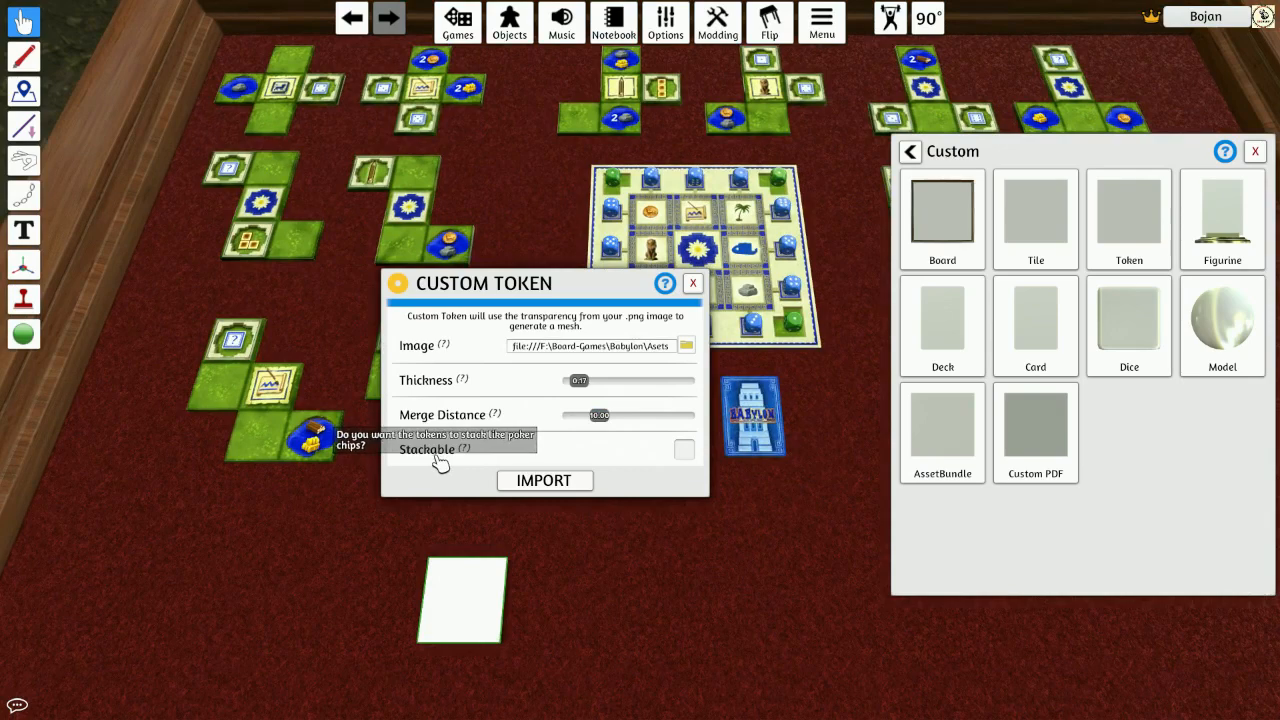
pyautogui.click(684, 450)
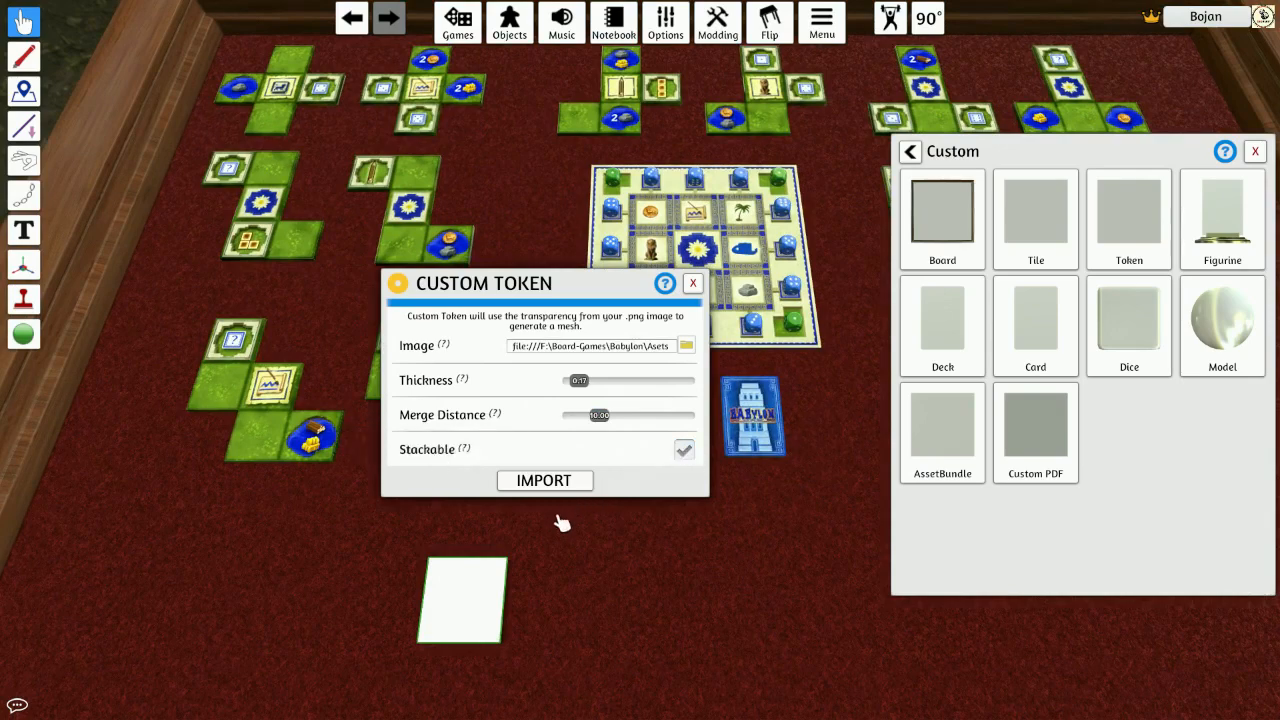
pyautogui.click(544, 481)
pyautogui.scroll(-5, 597, 500)
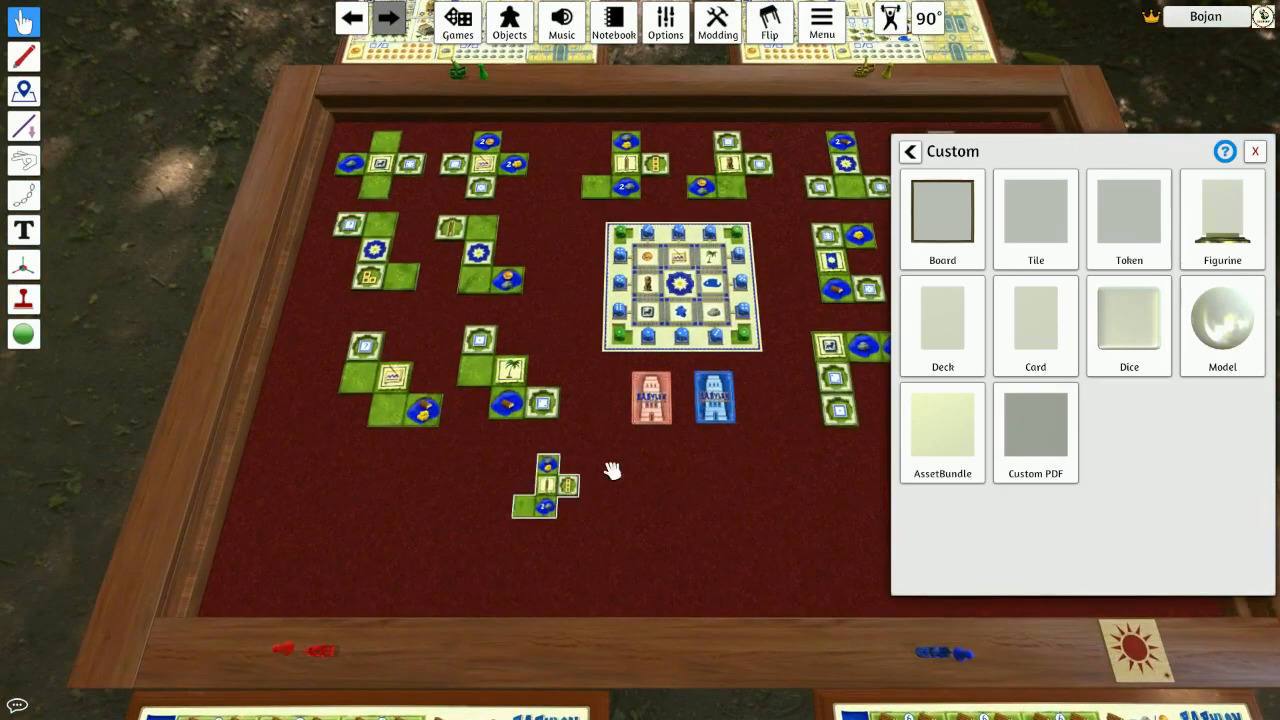
pyautogui.click(1254, 151)
# Shift the new pentomino-shaped token slightly across the table and flip it over
pyautogui.scroll(10, 726, 366)
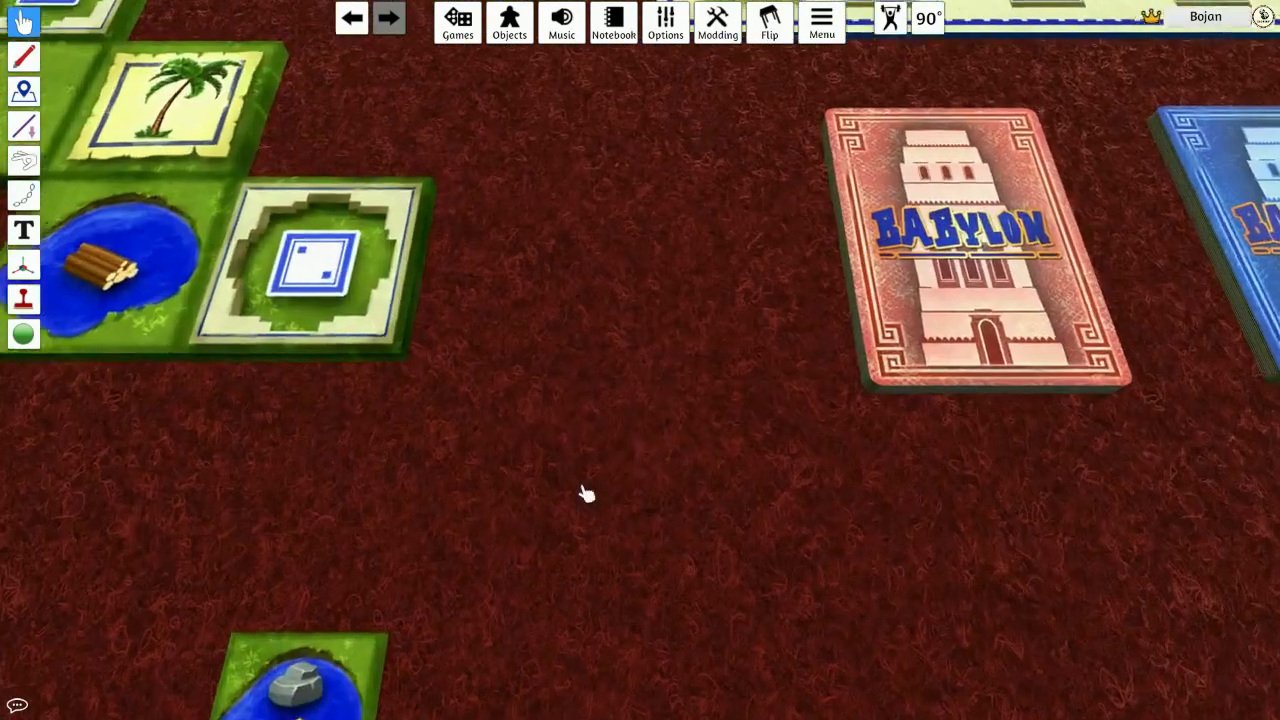
pyautogui.moveTo(587, 494); pyautogui.dragTo(700, 280)
pyautogui.moveTo(640, 335); pyautogui.dragTo(686, 231)
pyautogui.scroll(-3, 686, 284)
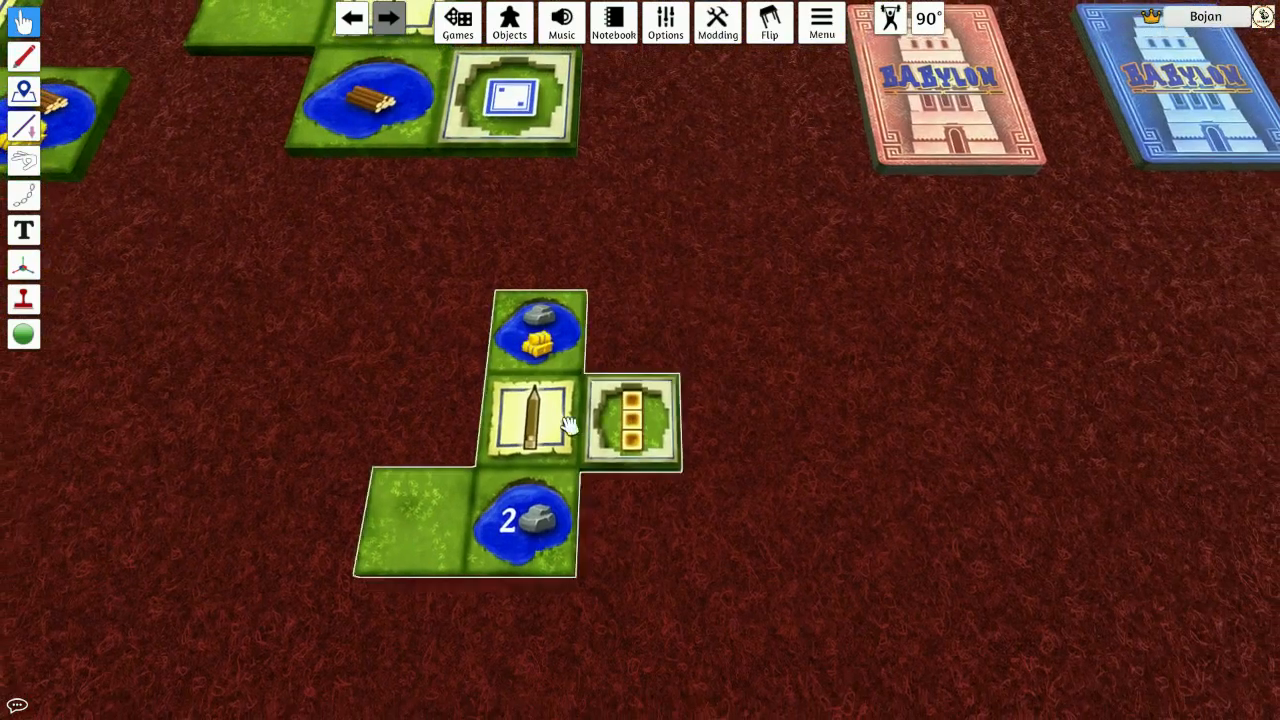
pyautogui.moveTo(569, 426); pyautogui.dragTo(660, 444)
pyautogui.press('Tab')
pyautogui.press('f')
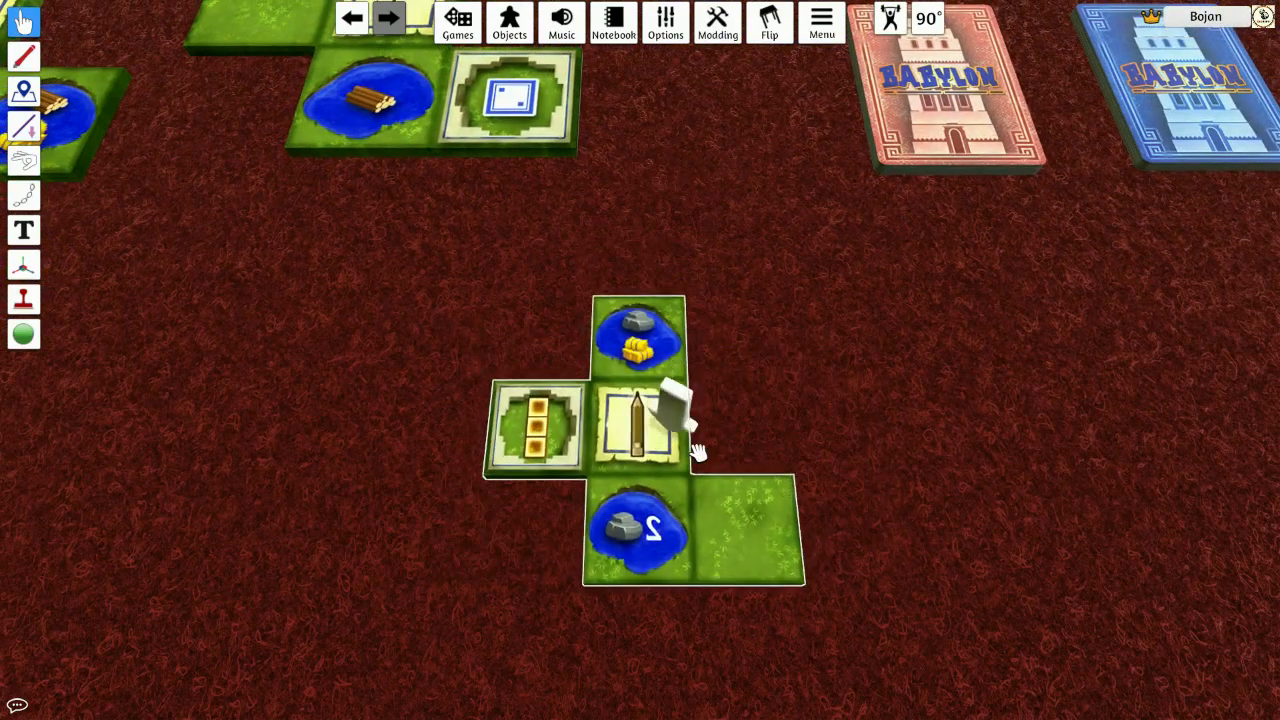
pyautogui.moveTo(696, 630); pyautogui.dragTo(700, 491)
# Set the new token's thickness to 1.00 in its custom settings and reimport it
pyautogui.rightClick(747, 357)
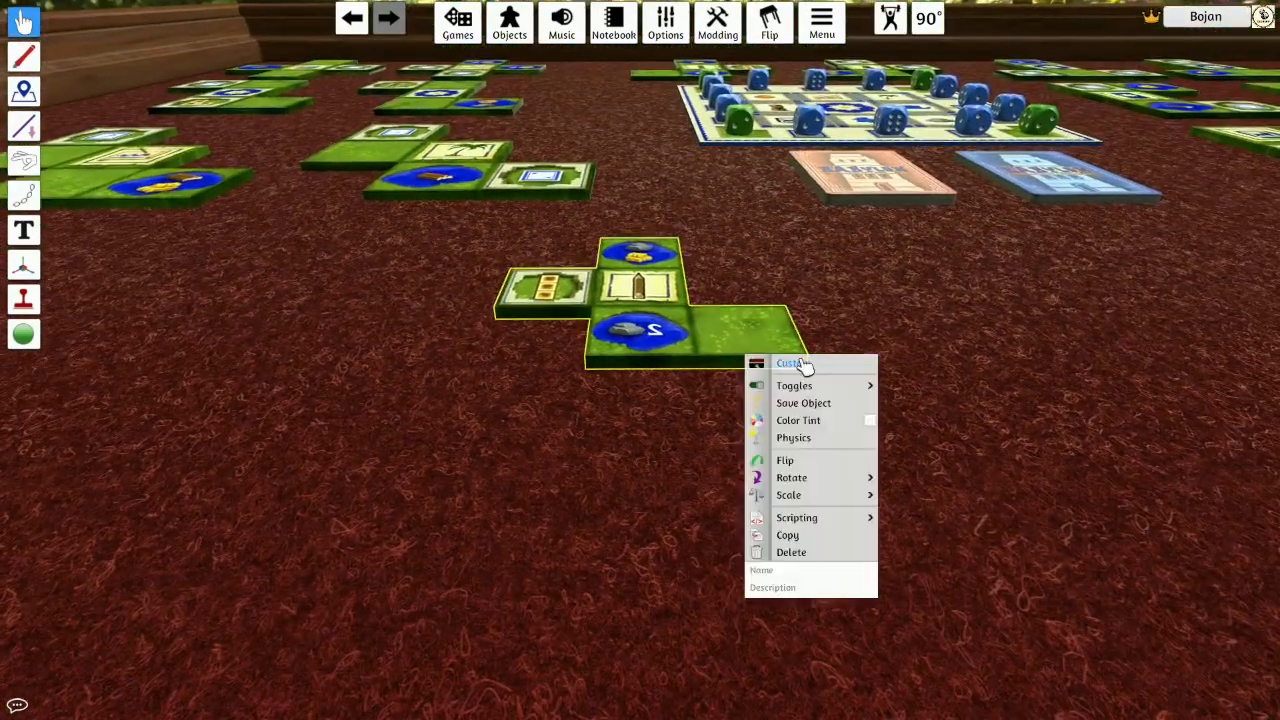
pyautogui.rightClick(647, 415)
pyautogui.rightClick(724, 326)
pyautogui.rightClick(726, 329)
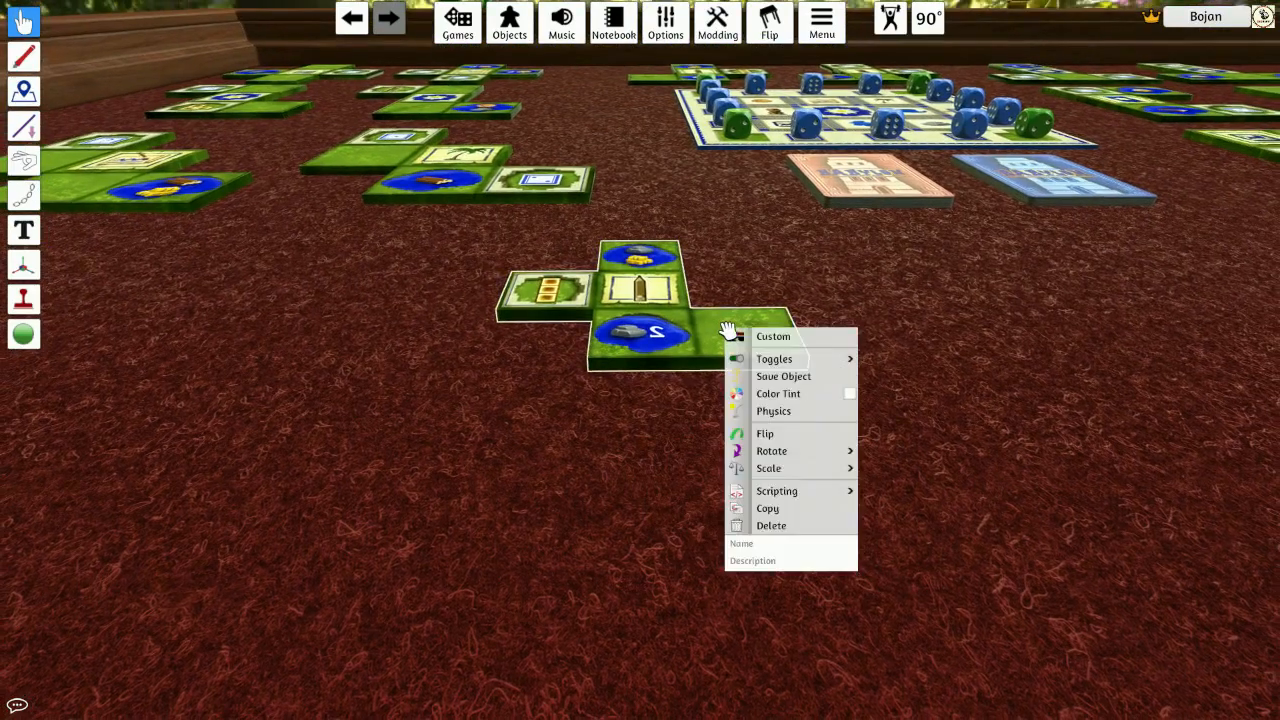
pyautogui.click(772, 337)
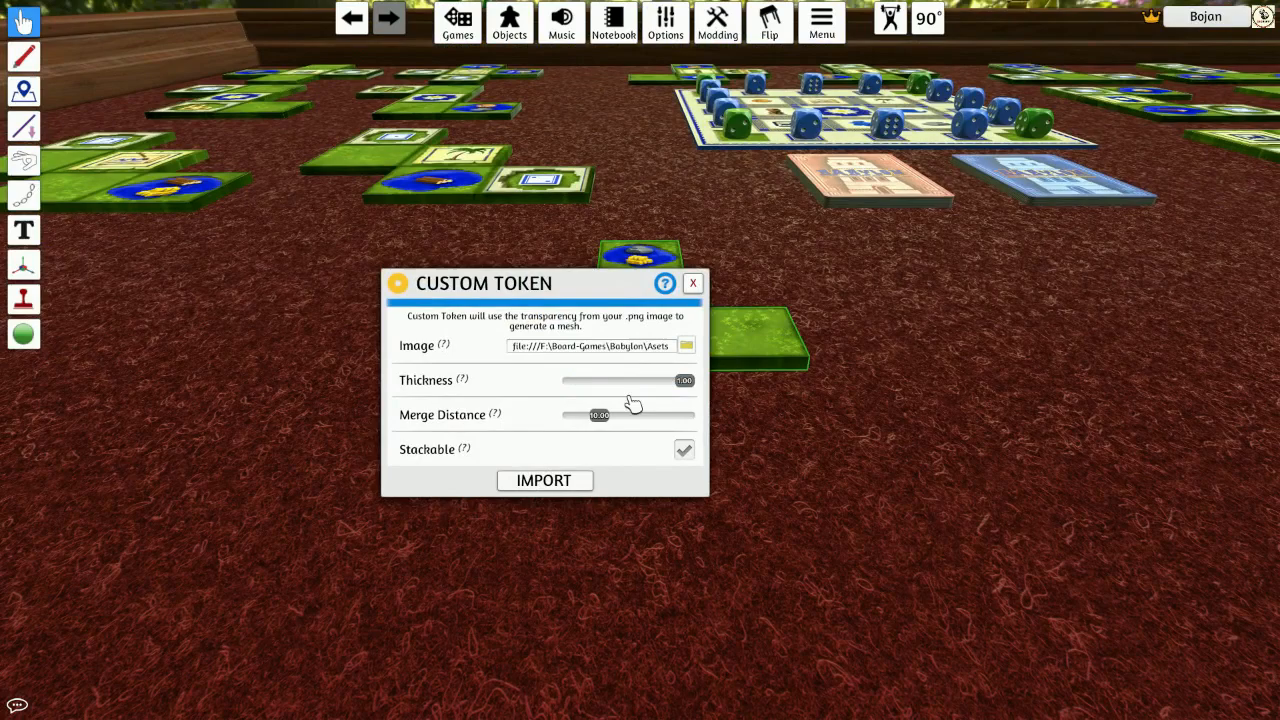
pyautogui.click(545, 480)
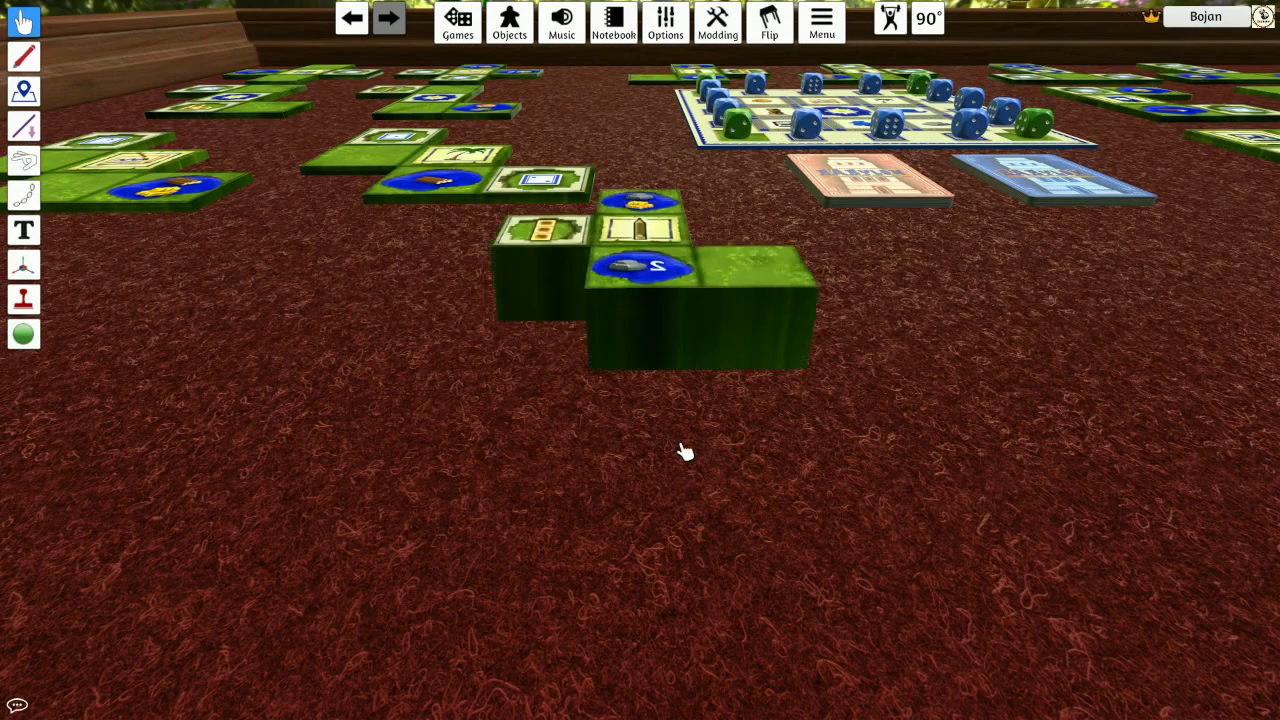
# Examine the thick token's sides and height against the neighbouring tiles from several angles
pyautogui.moveTo(678, 443); pyautogui.dragTo(751, 517)
pyautogui.scroll(-5, 745, 510)
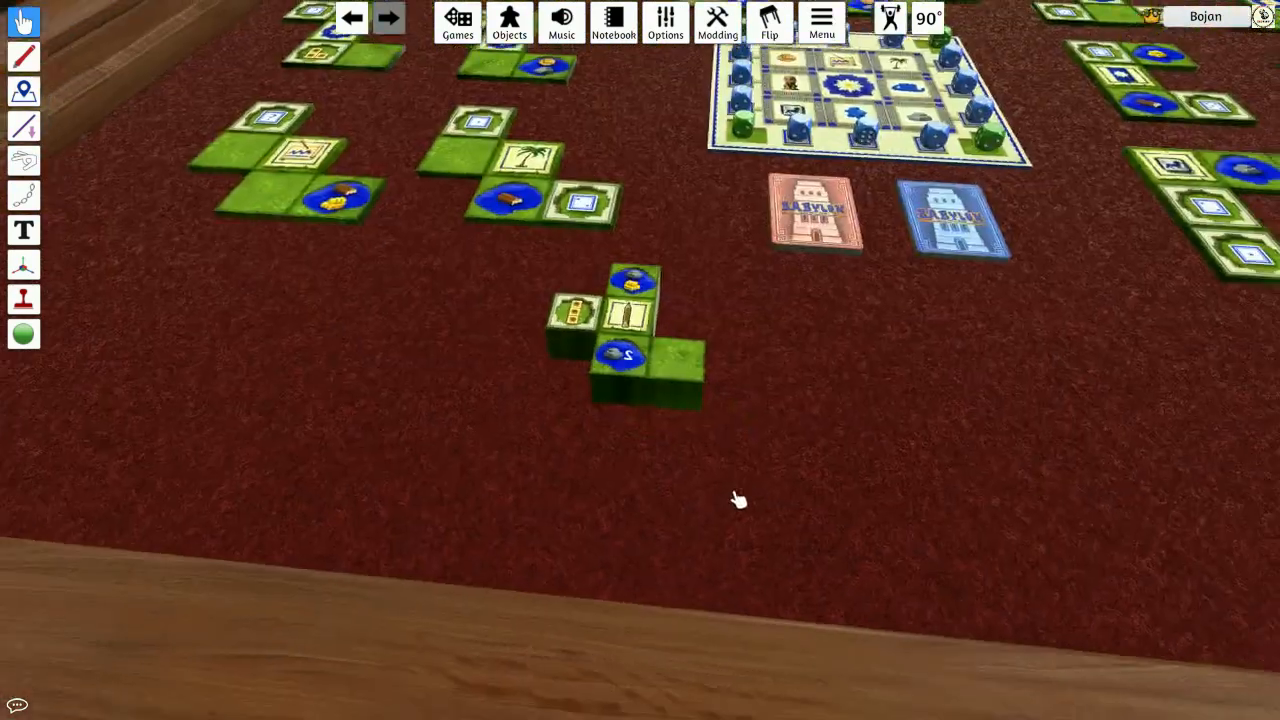
pyautogui.moveTo(683, 367); pyautogui.dragTo(1075, 430)
pyautogui.scroll(2, 709, 483)
pyautogui.scroll(3, 490, 435)
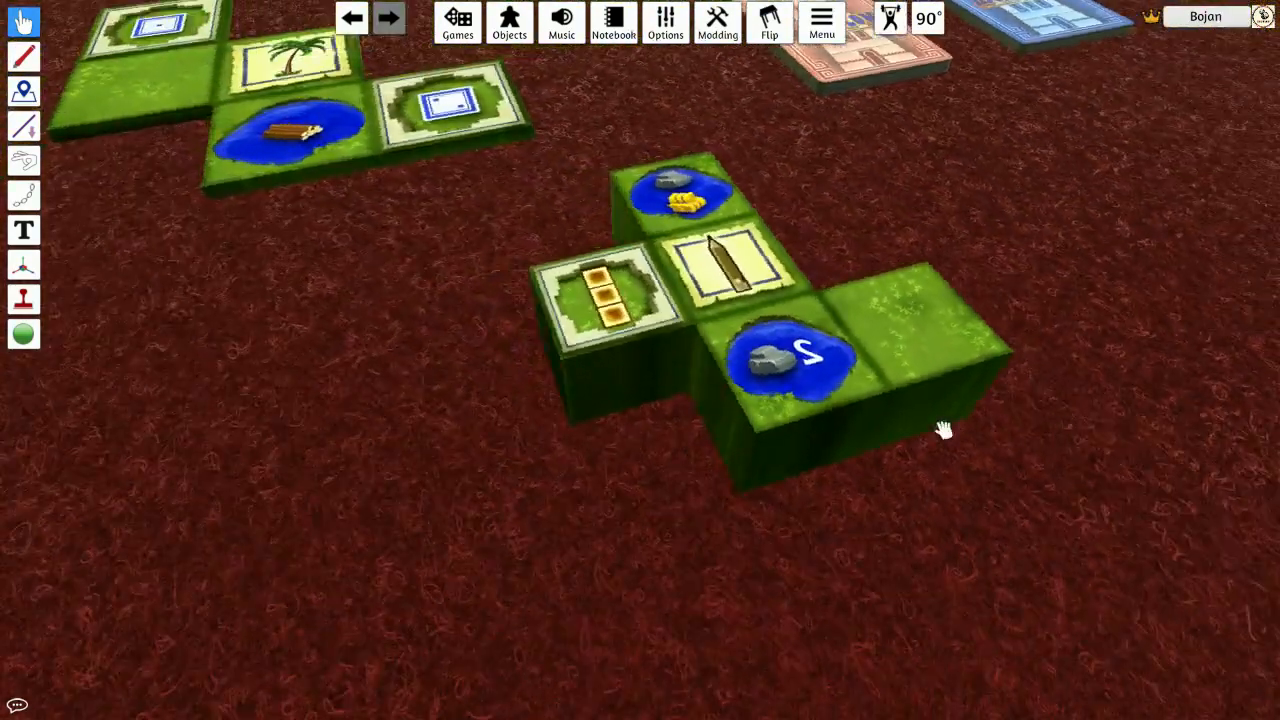
pyautogui.scroll(-5, 850, 445)
pyautogui.scroll(2, 760, 457)
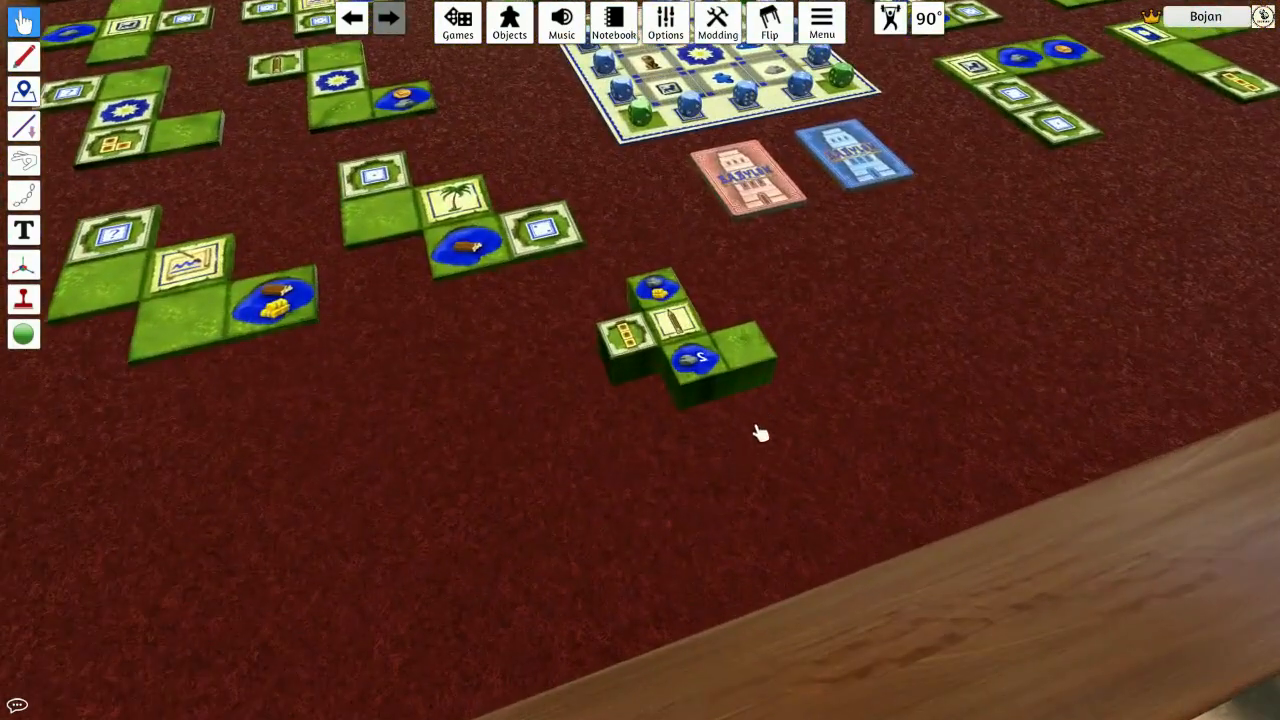
pyautogui.moveTo(770, 423); pyautogui.dragTo(686, 485)
pyautogui.scroll(2, 685, 485)
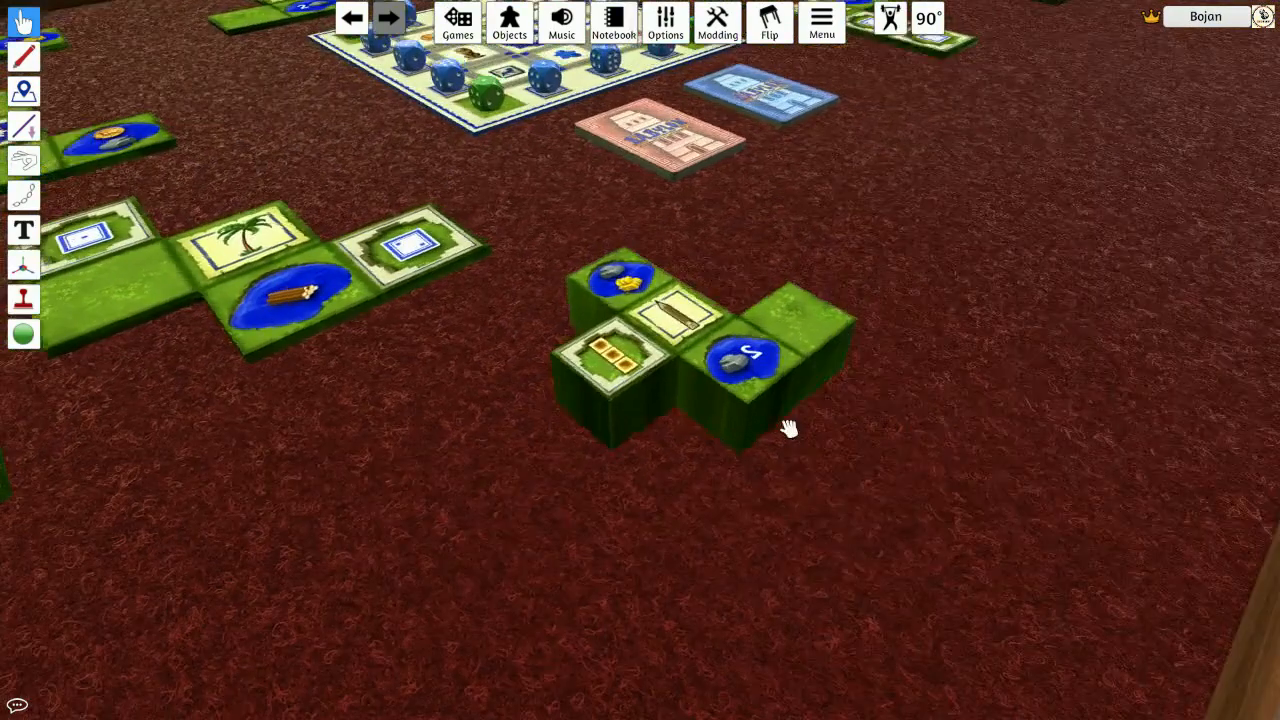
# Set the new token's thickness to 0.10 in its custom settings and reimport it
pyautogui.moveTo(789, 429); pyautogui.dragTo(597, 469)
pyautogui.click(698, 455)
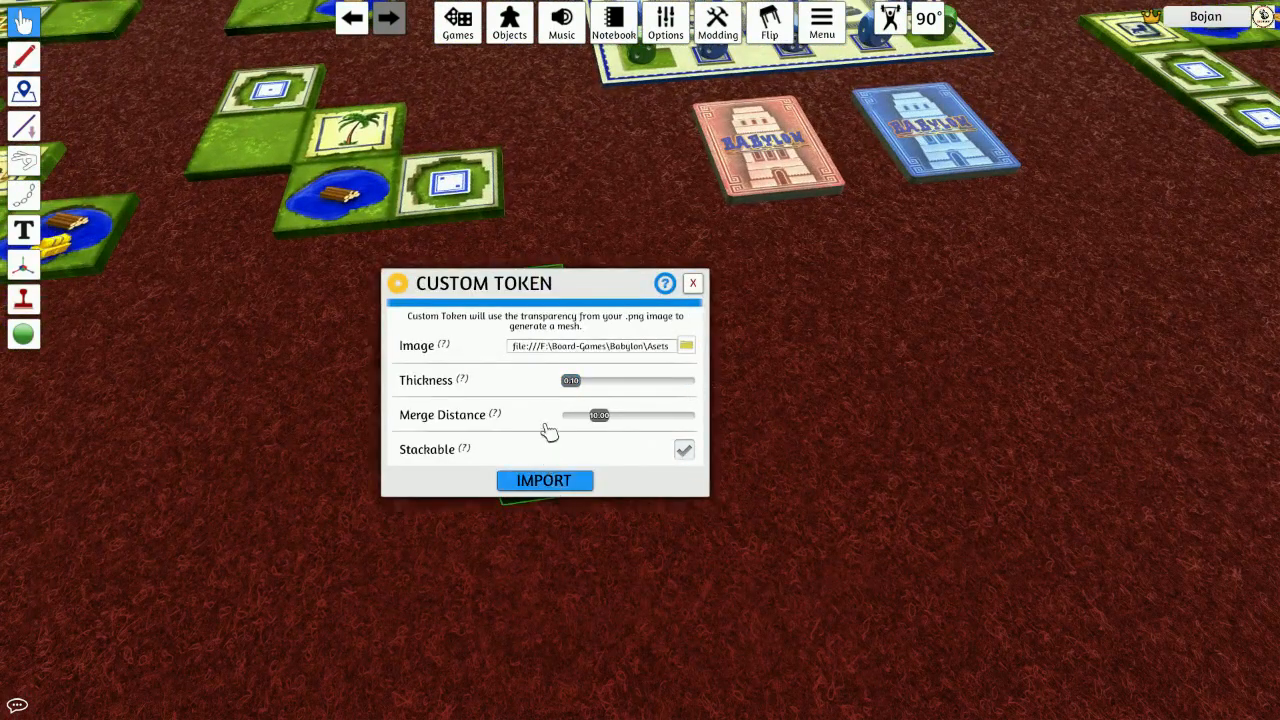
pyautogui.click(545, 481)
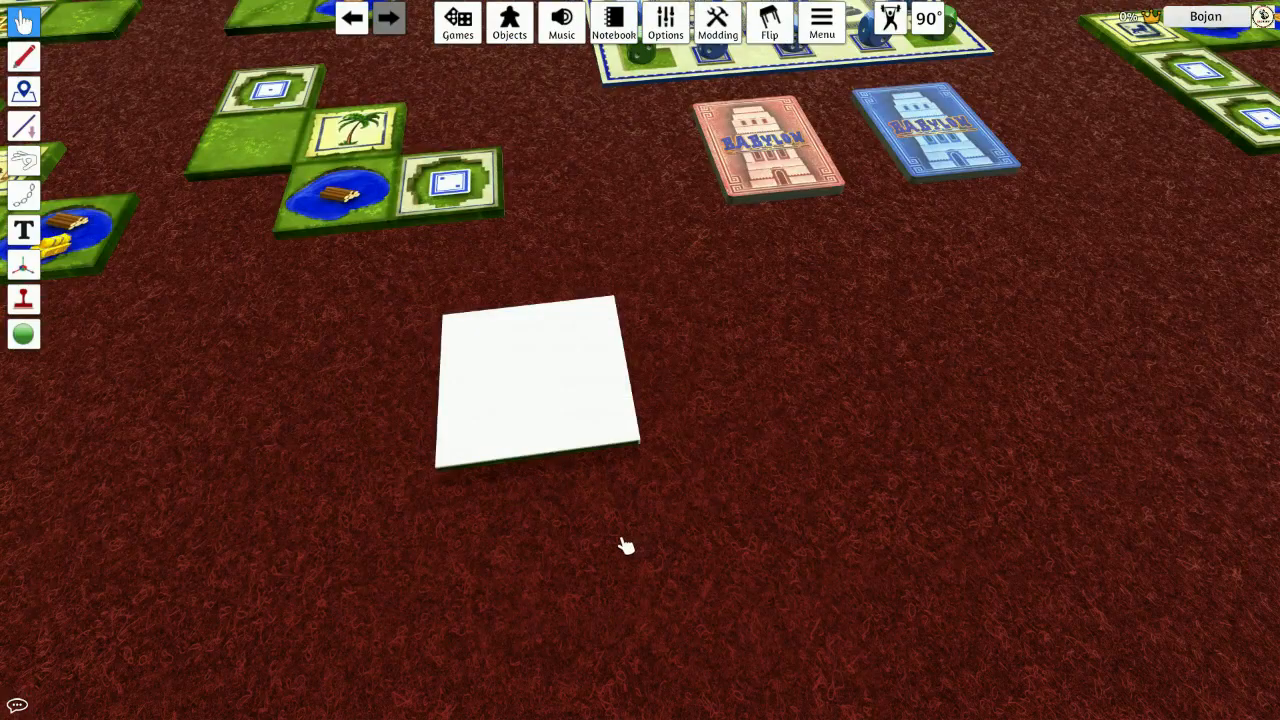
pyautogui.moveTo(594, 543); pyautogui.dragTo(700, 612)
pyautogui.scroll(3, 360, 490)
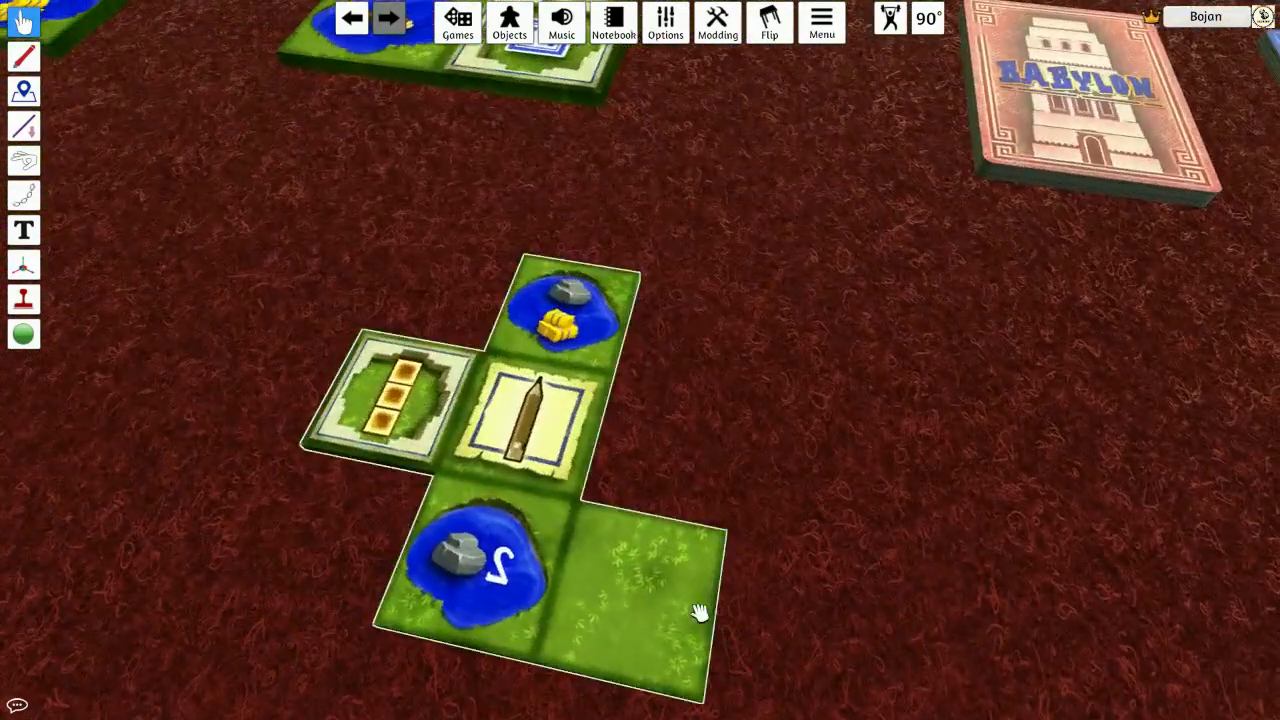
# Move the thin token a little away from the decks and flip it over and back
pyautogui.scroll(-5, 720, 565)
pyautogui.scroll(2, 795, 570)
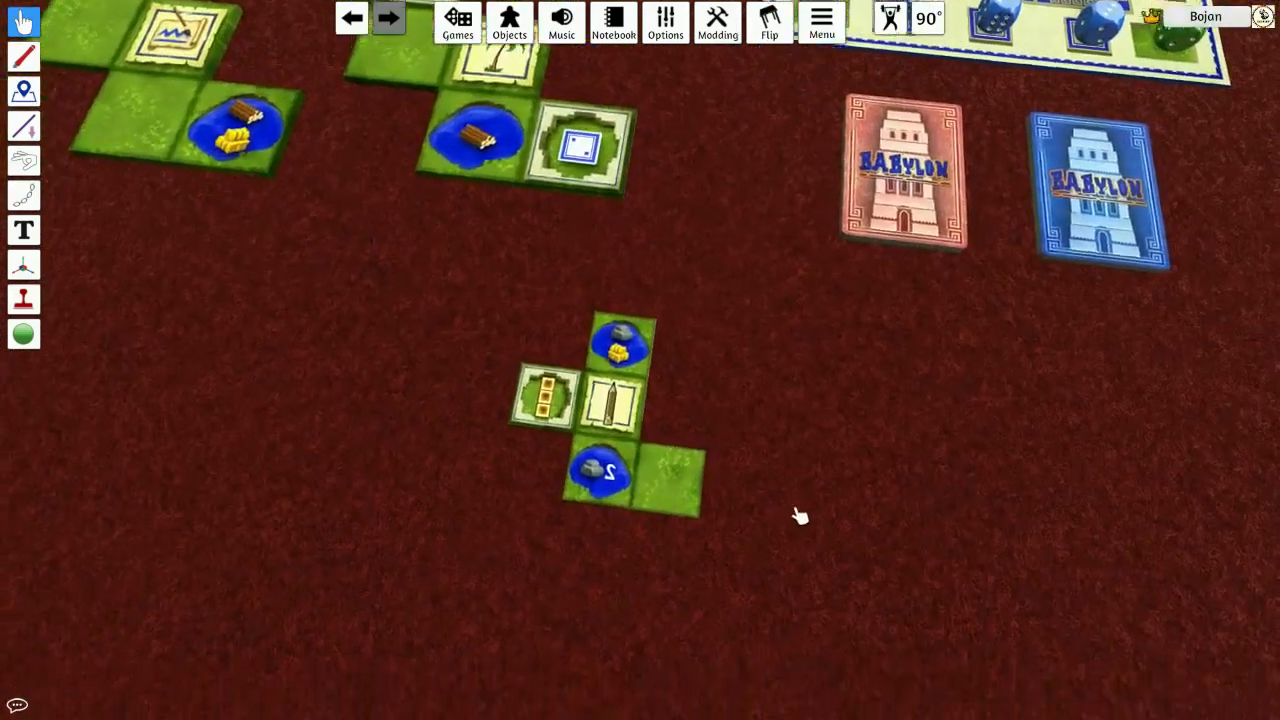
pyautogui.scroll(3, 800, 515)
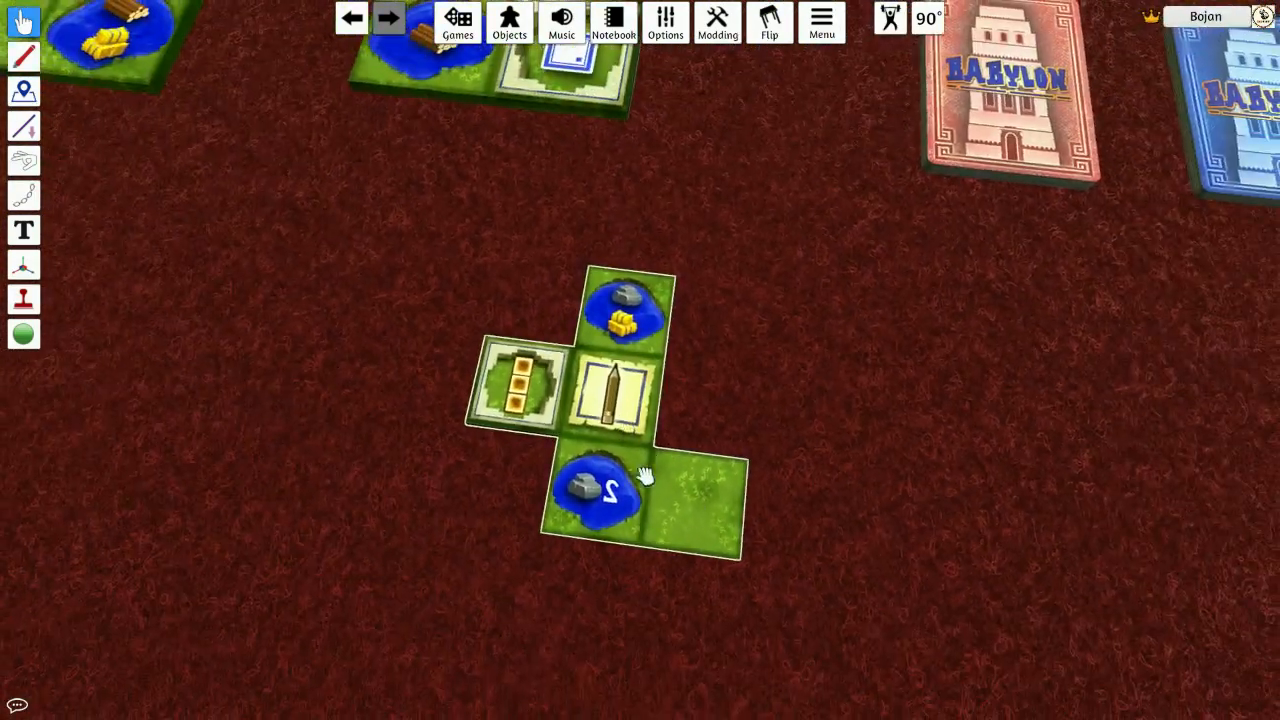
pyautogui.moveTo(626, 452); pyautogui.dragTo(537, 450)
pyautogui.press('f')
pyautogui.press('f')
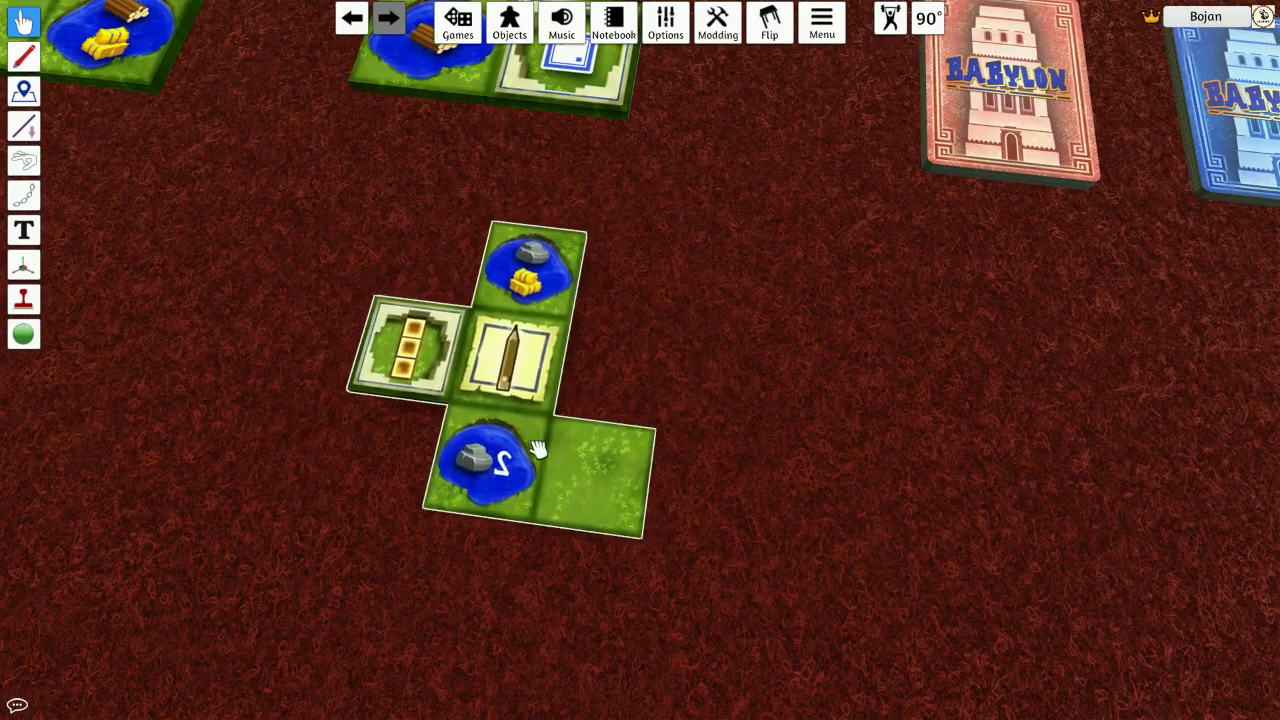
# Shift the thin token slightly across the open table area below the other tiles
pyautogui.press('Tab')
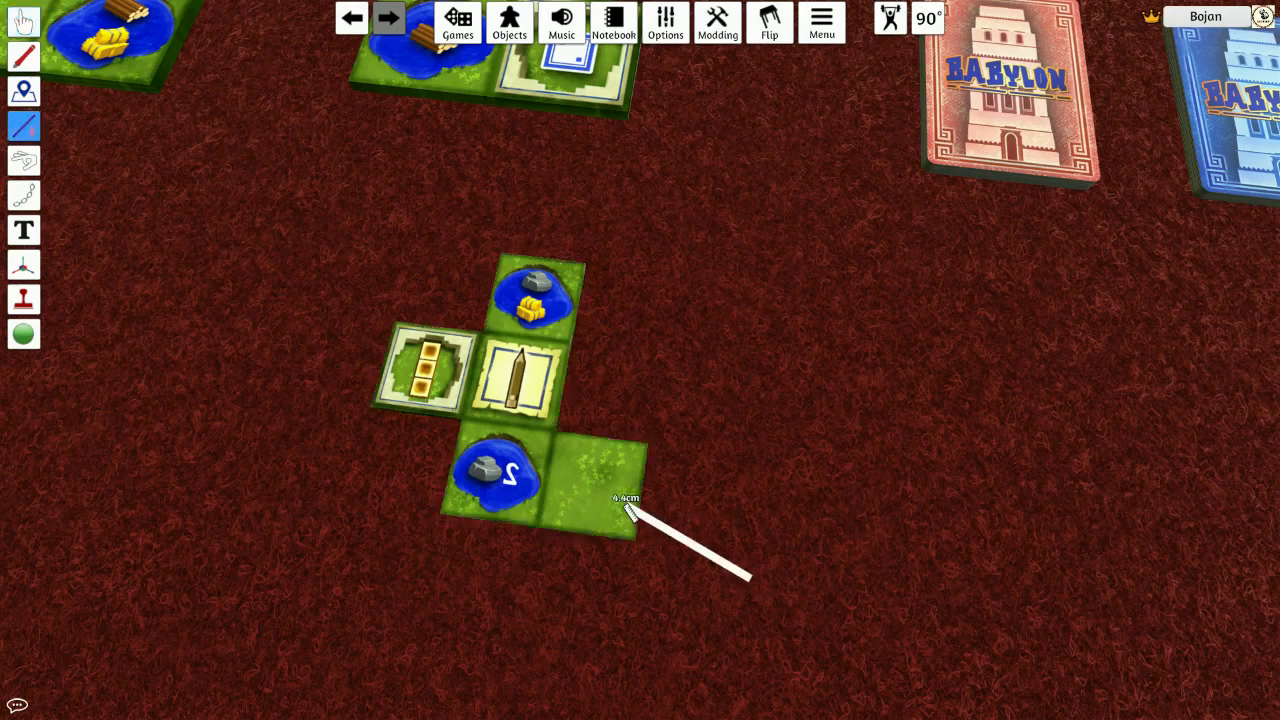
pyautogui.moveTo(541, 480); pyautogui.dragTo(500, 458)
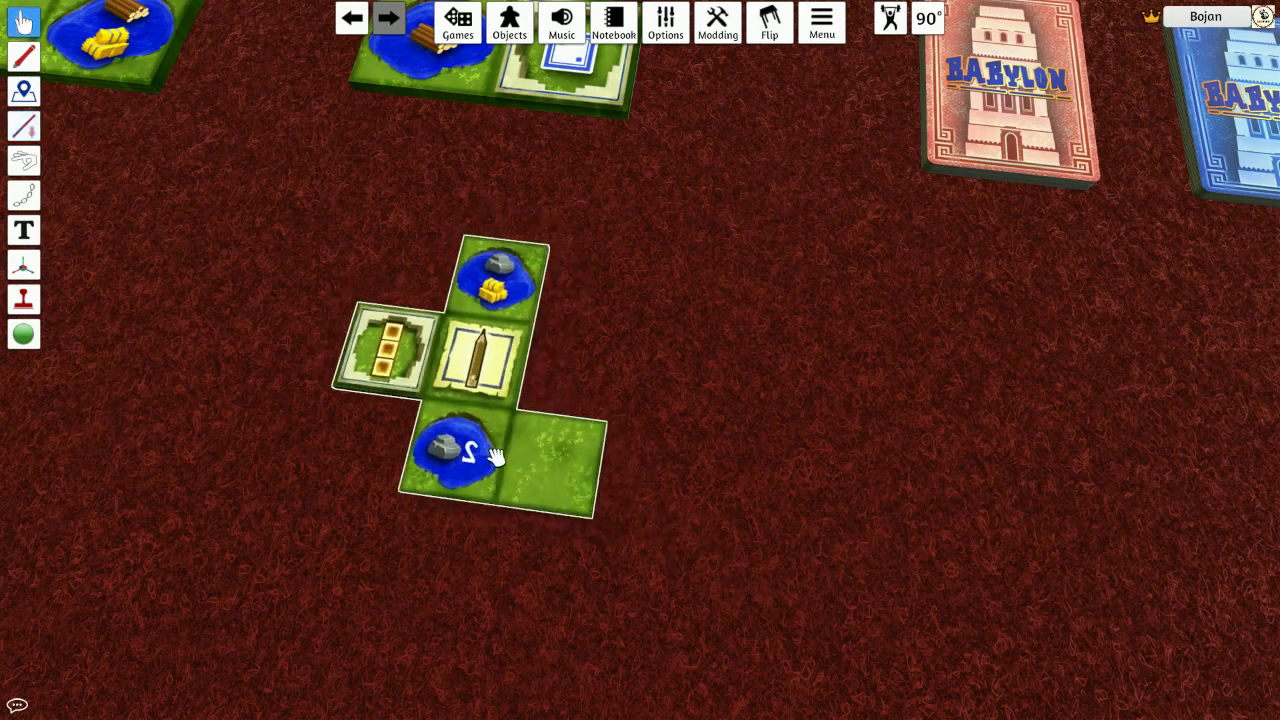
pyautogui.scroll(-3, 615, 459)
pyautogui.moveTo(597, 457); pyautogui.dragTo(553, 447)
pyautogui.scroll(1, 600, 454)
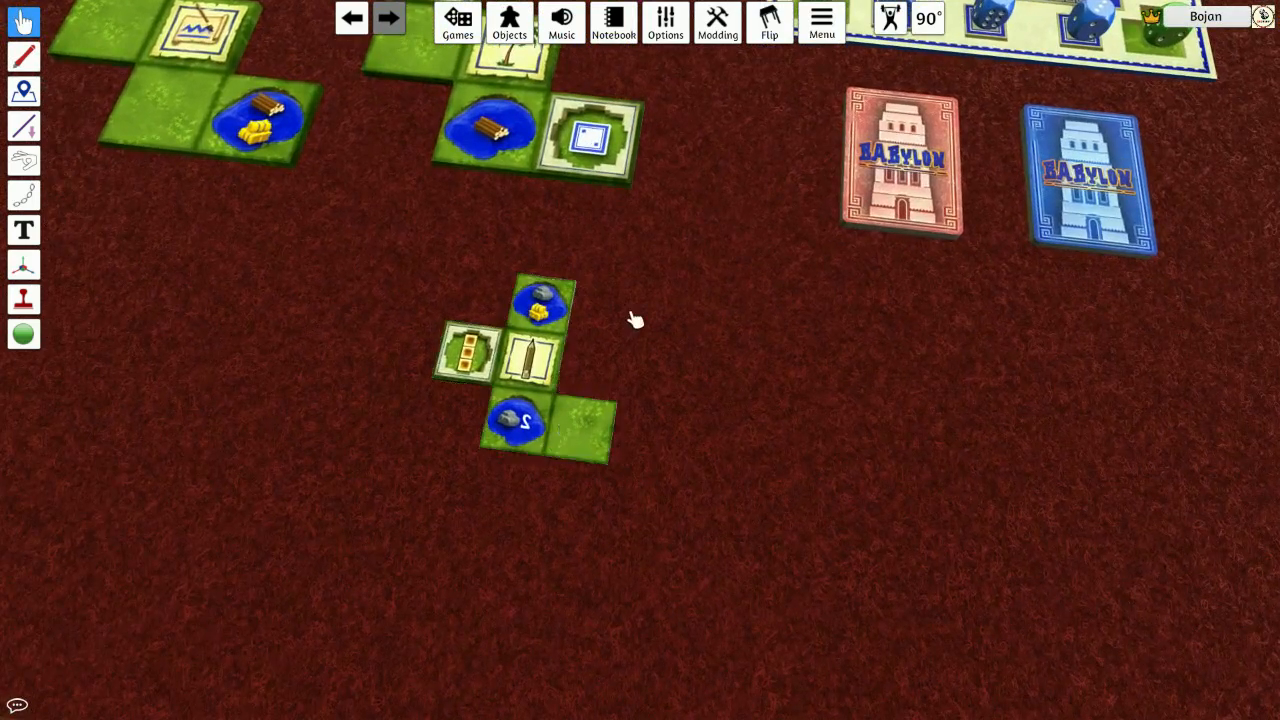
# Flip the thin token over to its front side, with the number 2 readable
pyautogui.press('w')
pyautogui.scroll(2, 589, 446)
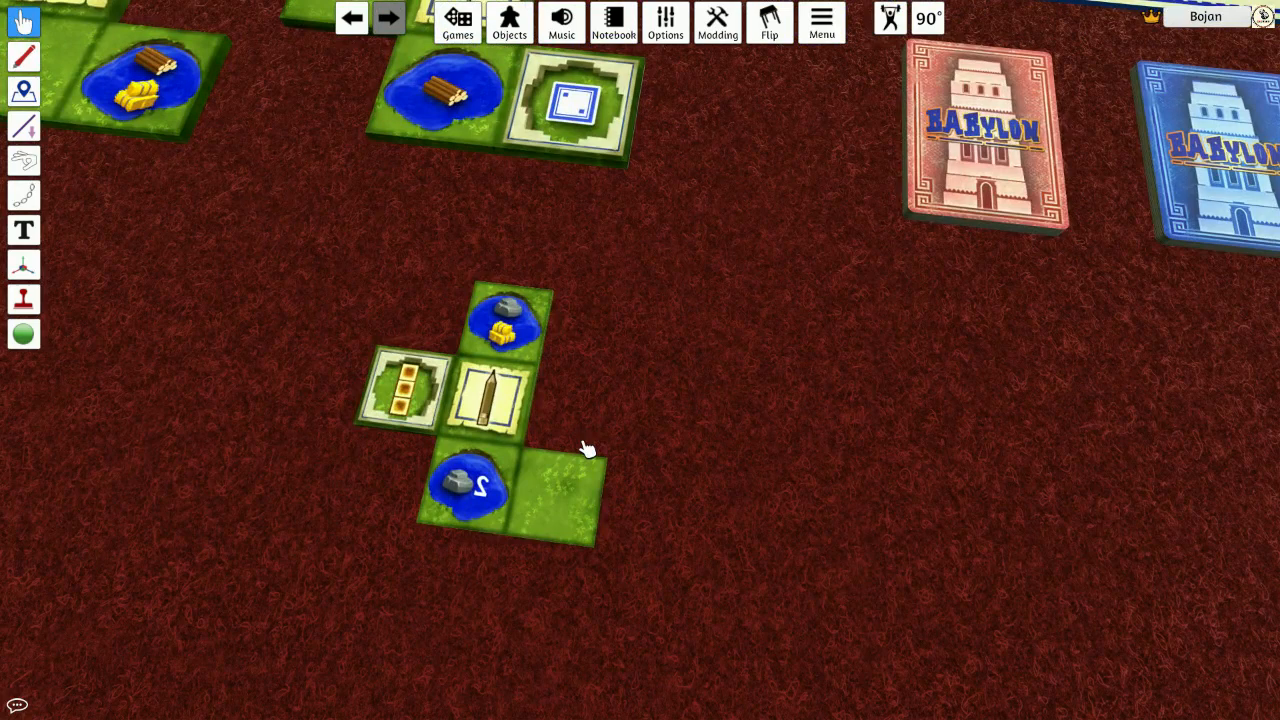
pyautogui.scroll(-2, 667, 468)
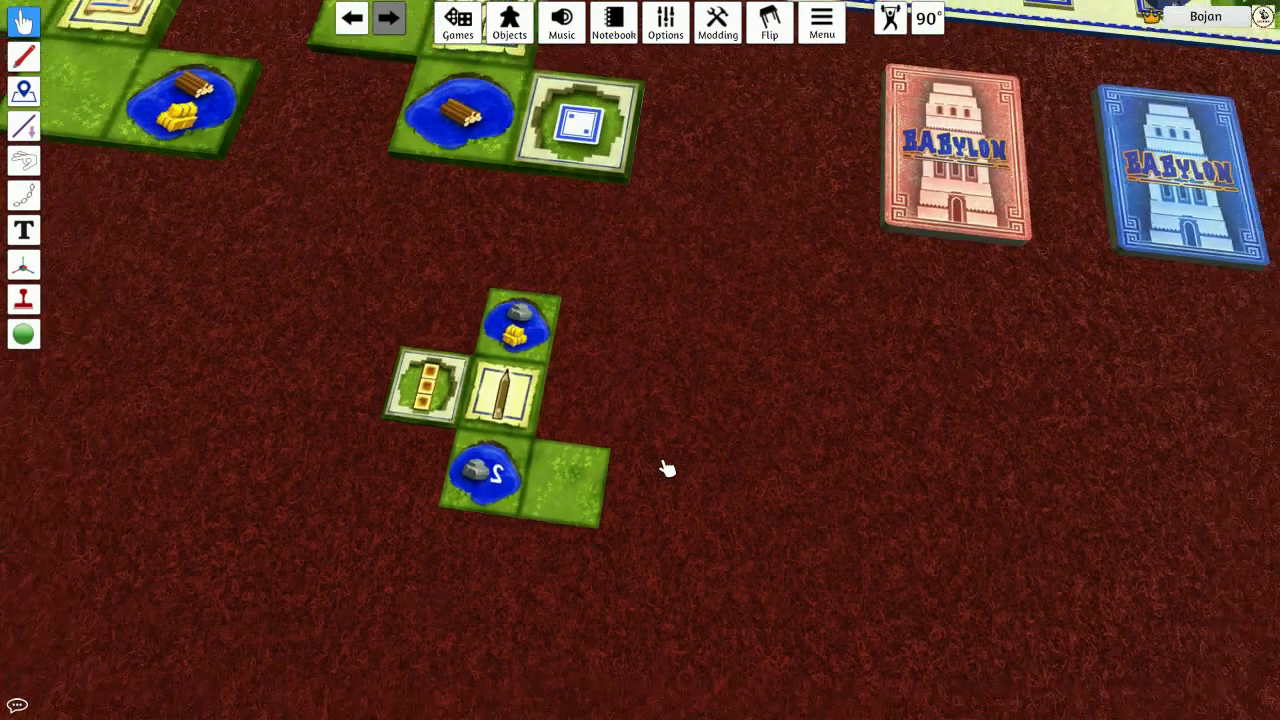
pyautogui.press('d')
pyautogui.scroll(2, 645, 472)
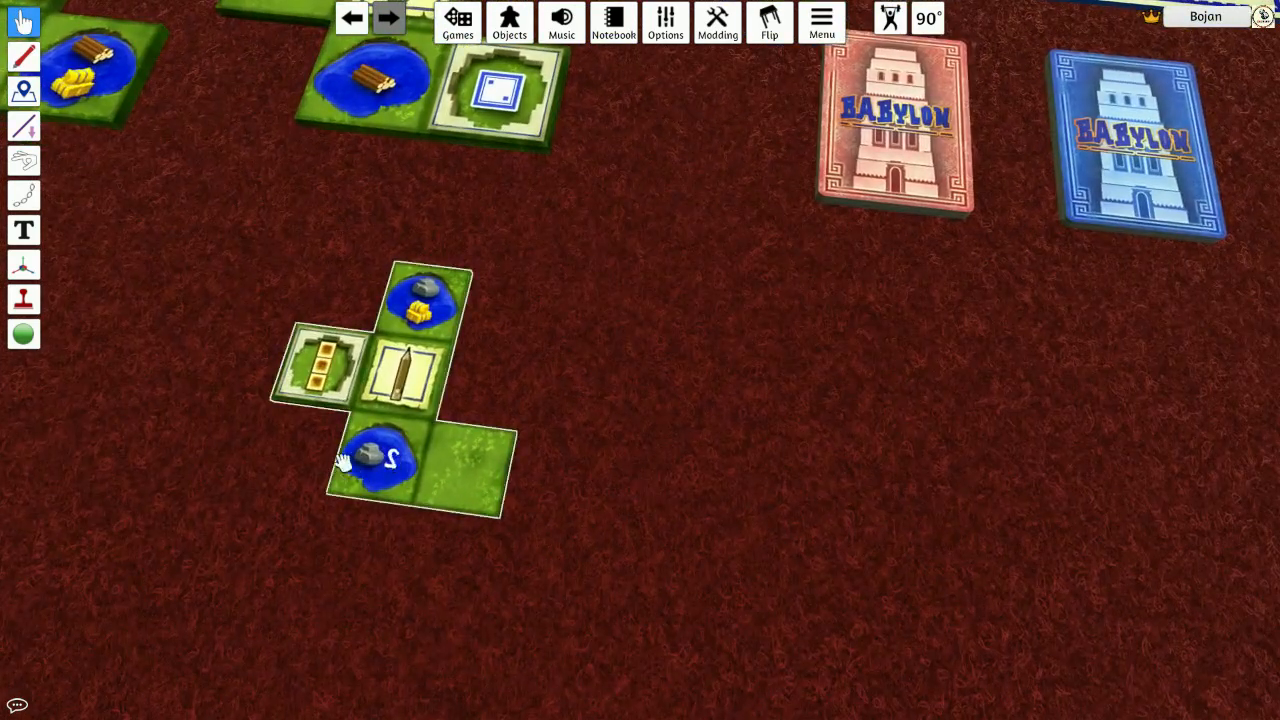
pyautogui.scroll(2, 350, 465)
pyautogui.scroll(-2, 551, 471)
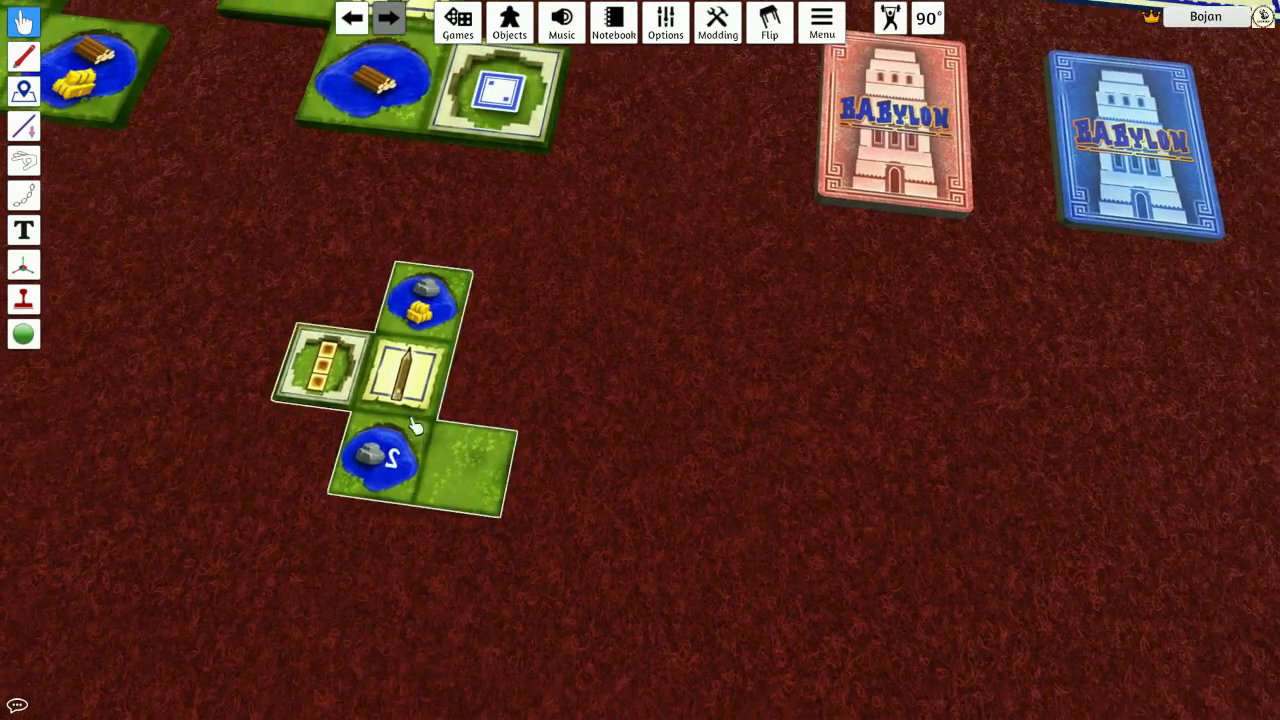
pyautogui.press('f')
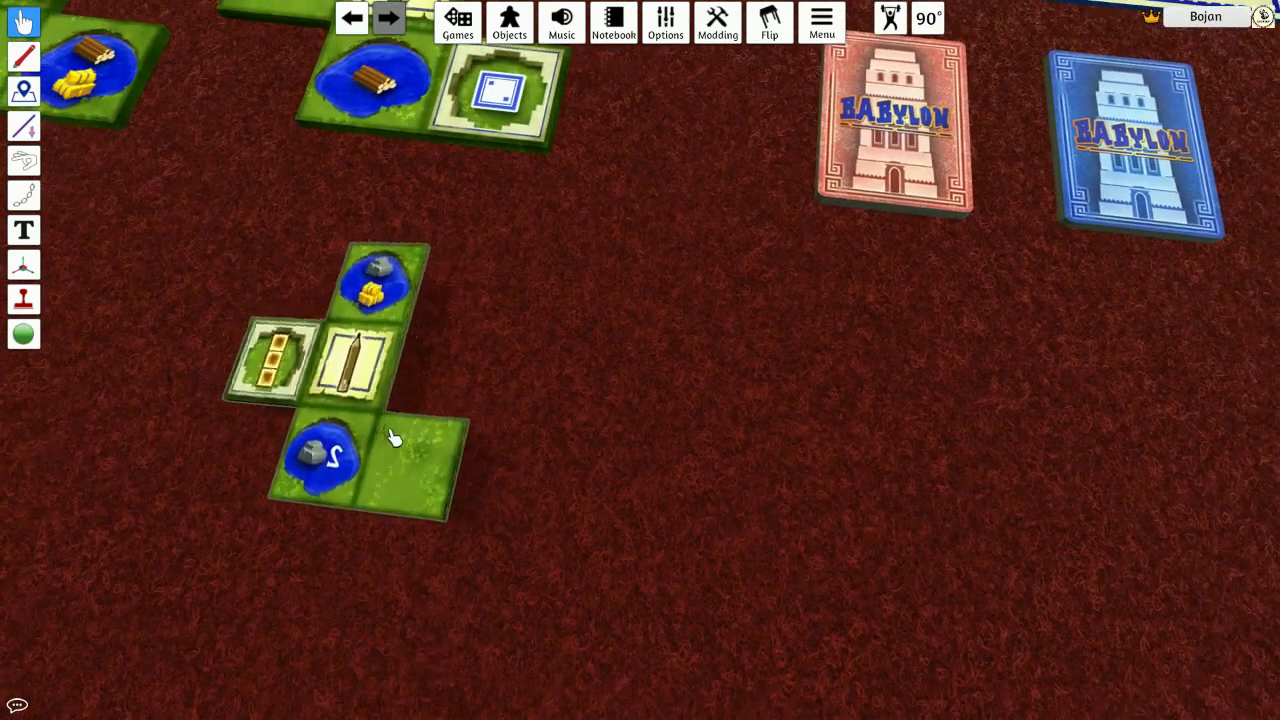
pyautogui.scroll(-2, 549, 380)
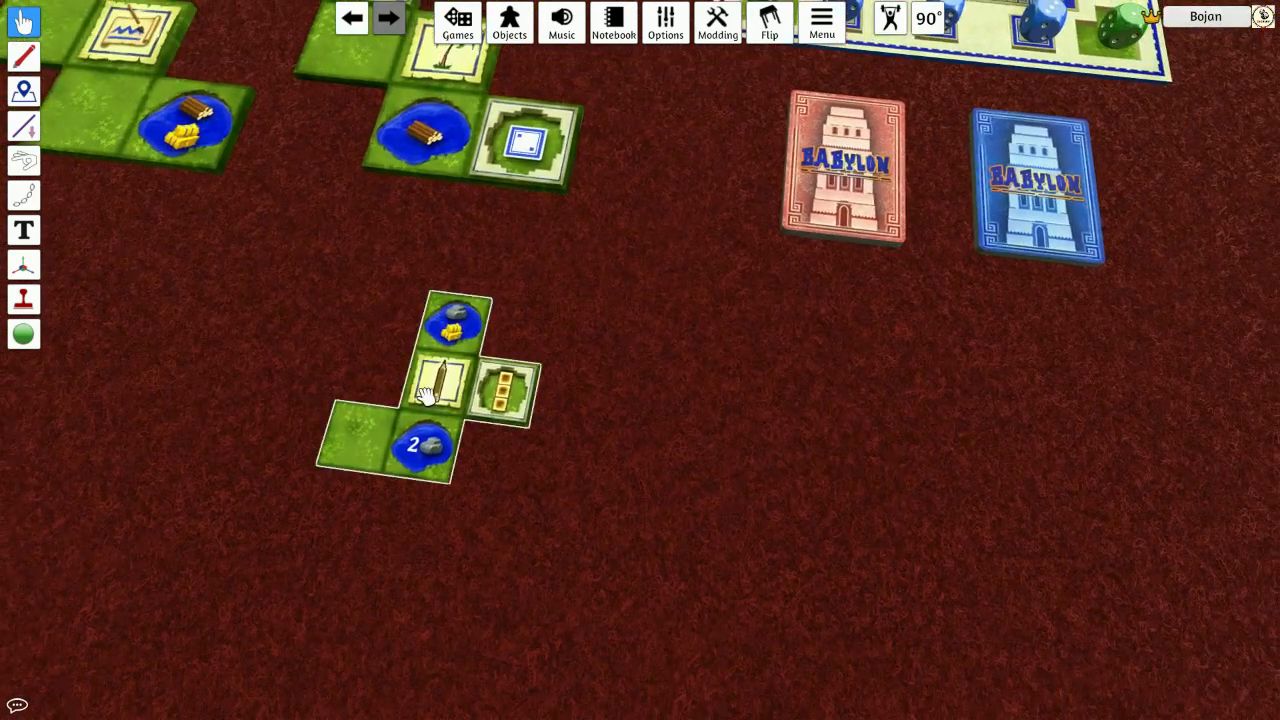
# Check the image path in the thin token's custom settings and close them without importing
pyautogui.rightClick(427, 395)
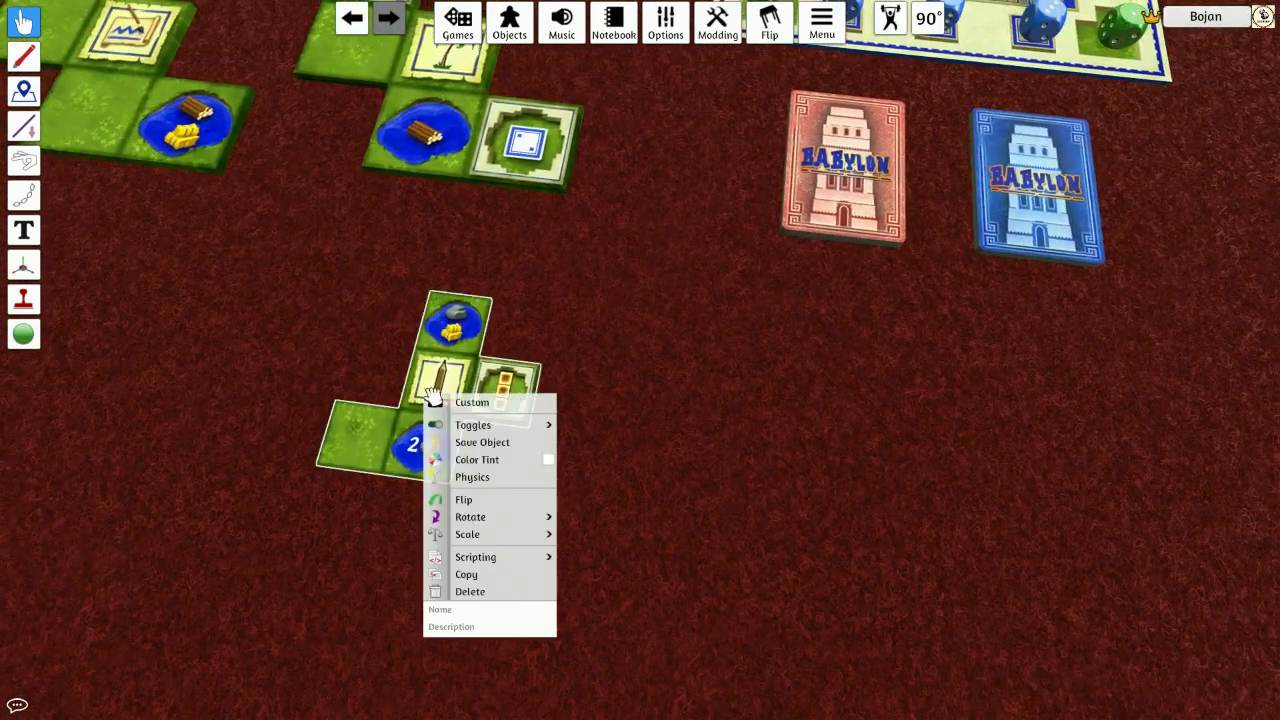
pyautogui.click(495, 403)
pyautogui.click(688, 345)
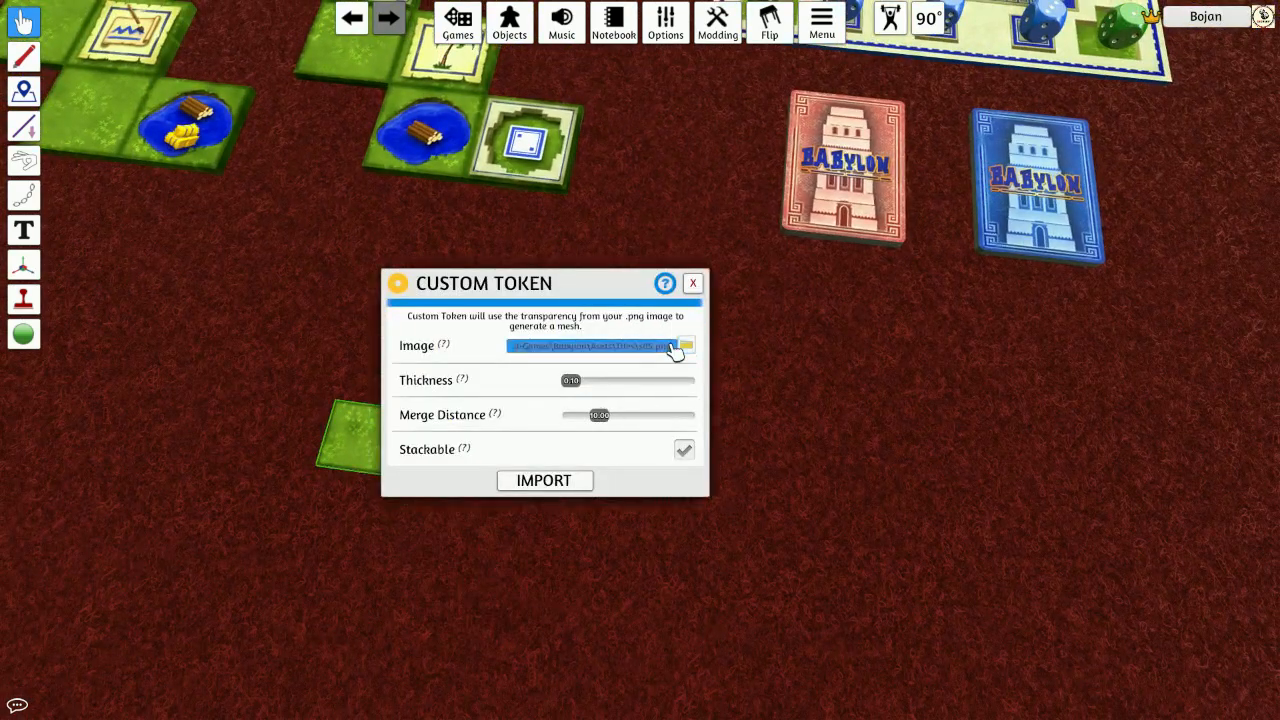
pyautogui.click(651, 350)
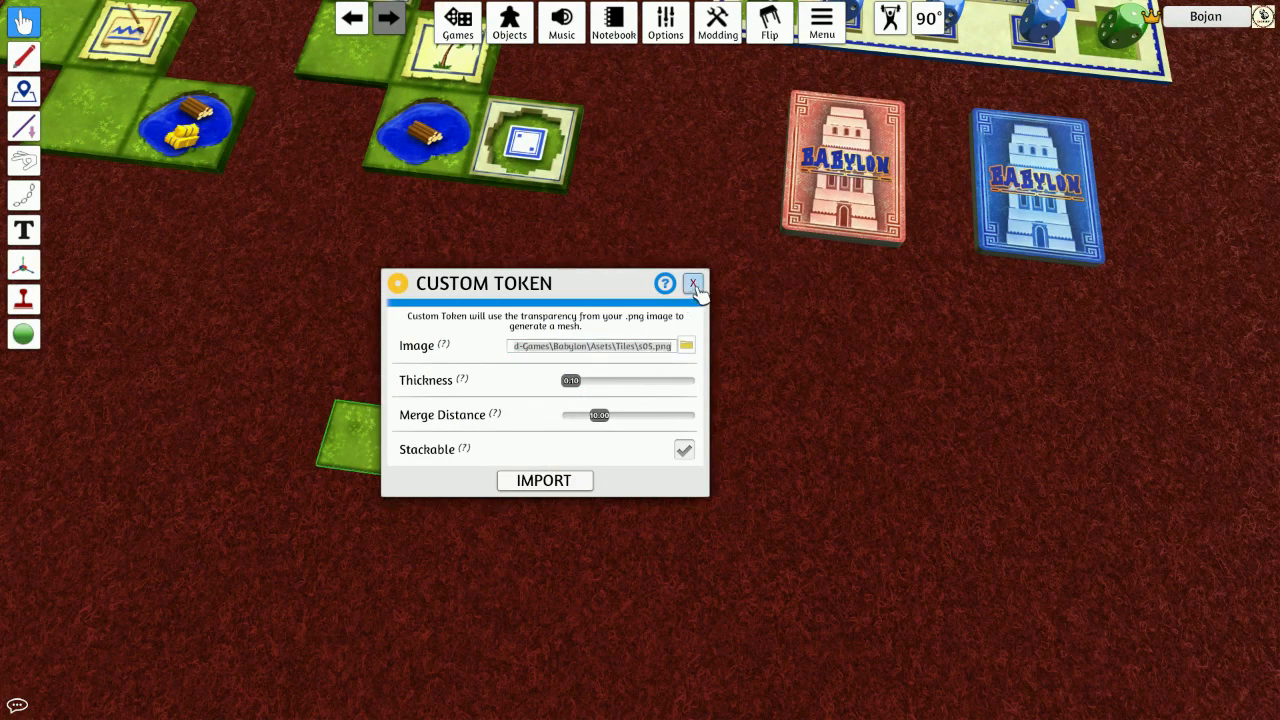
pyautogui.click(692, 283)
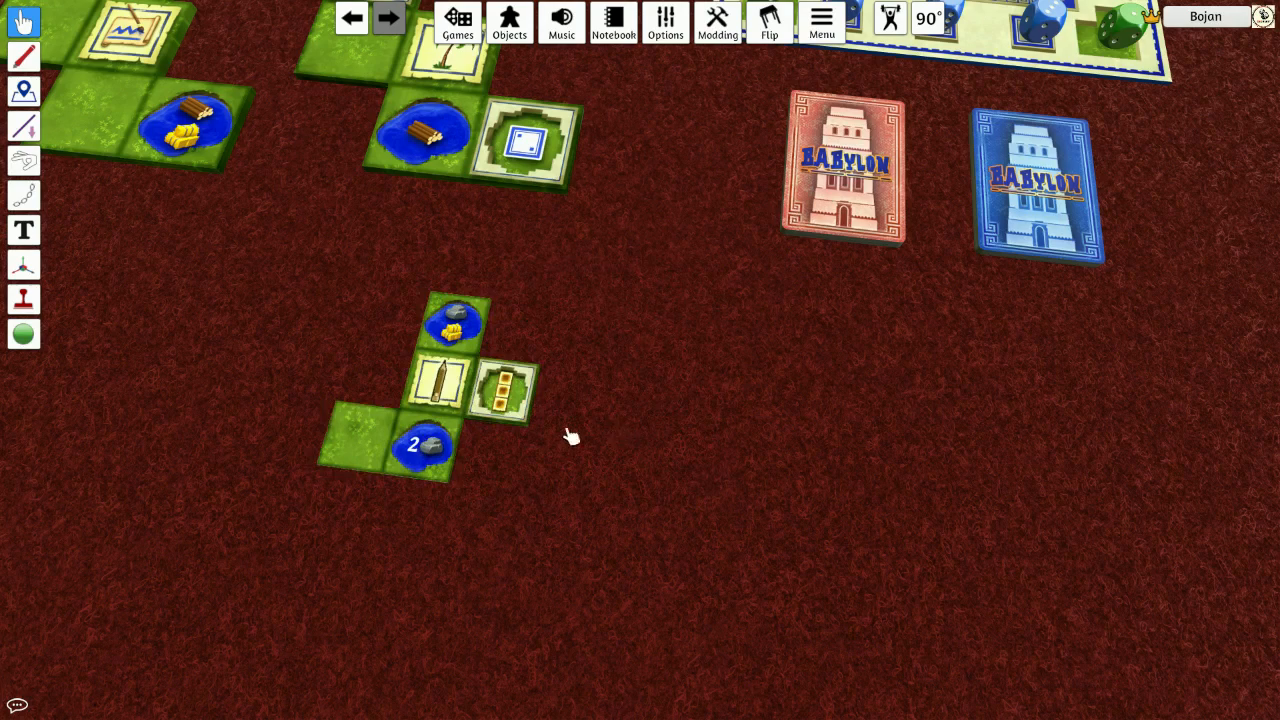
# Paste a duplicate of the thin token and place it beside the original
pyautogui.scroll(2, 562, 453)
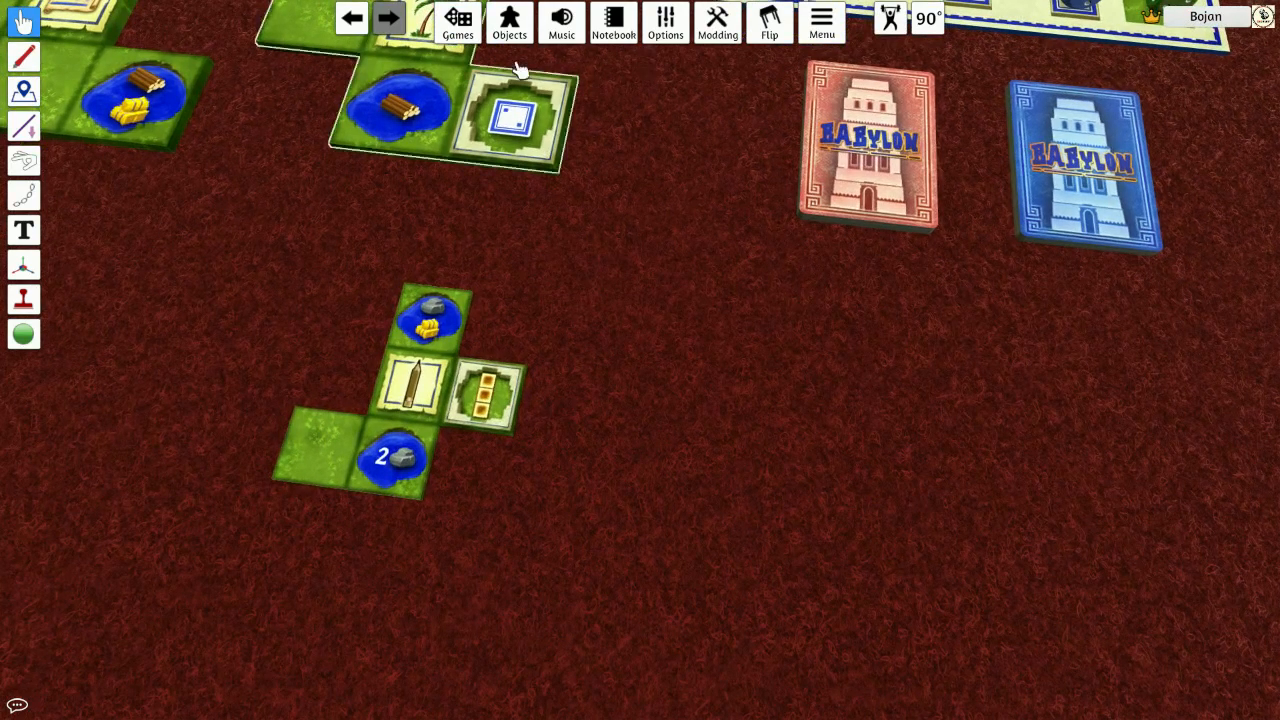
pyautogui.click(509, 22)
pyautogui.click(622, 282)
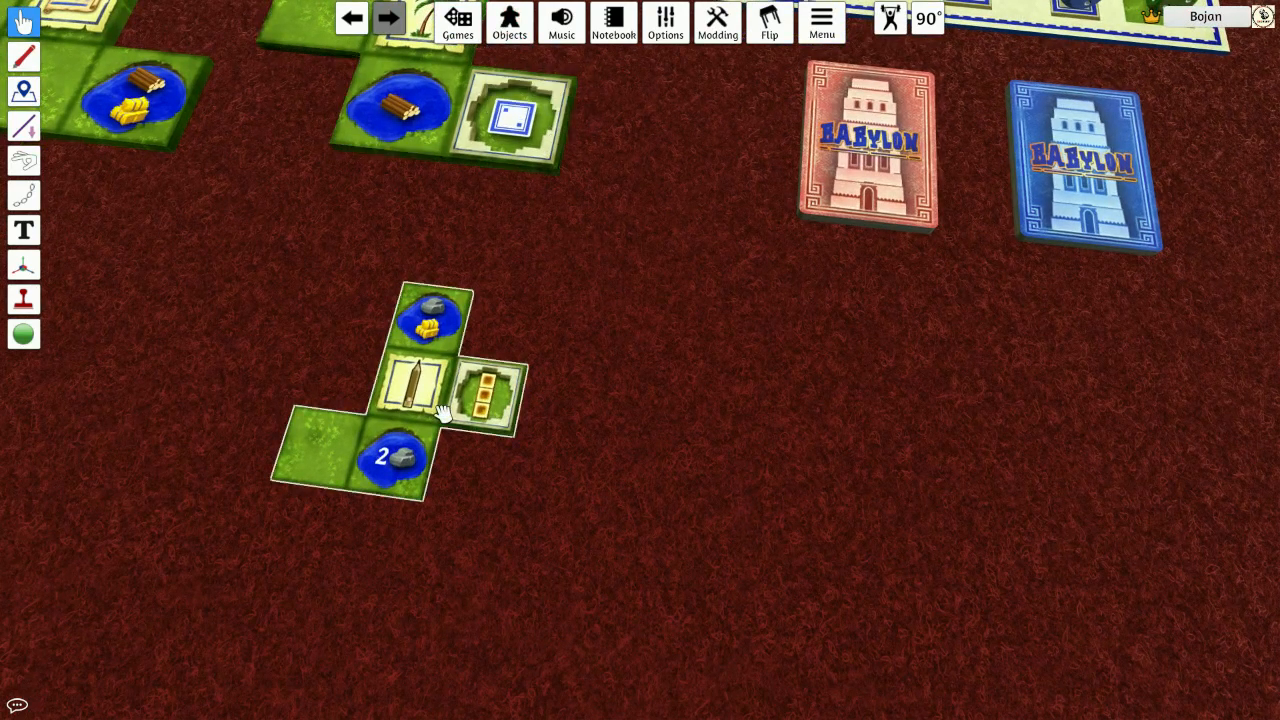
pyautogui.hotkey('ctrl', 'v')
pyautogui.moveTo(558, 433); pyautogui.dragTo(682, 451)
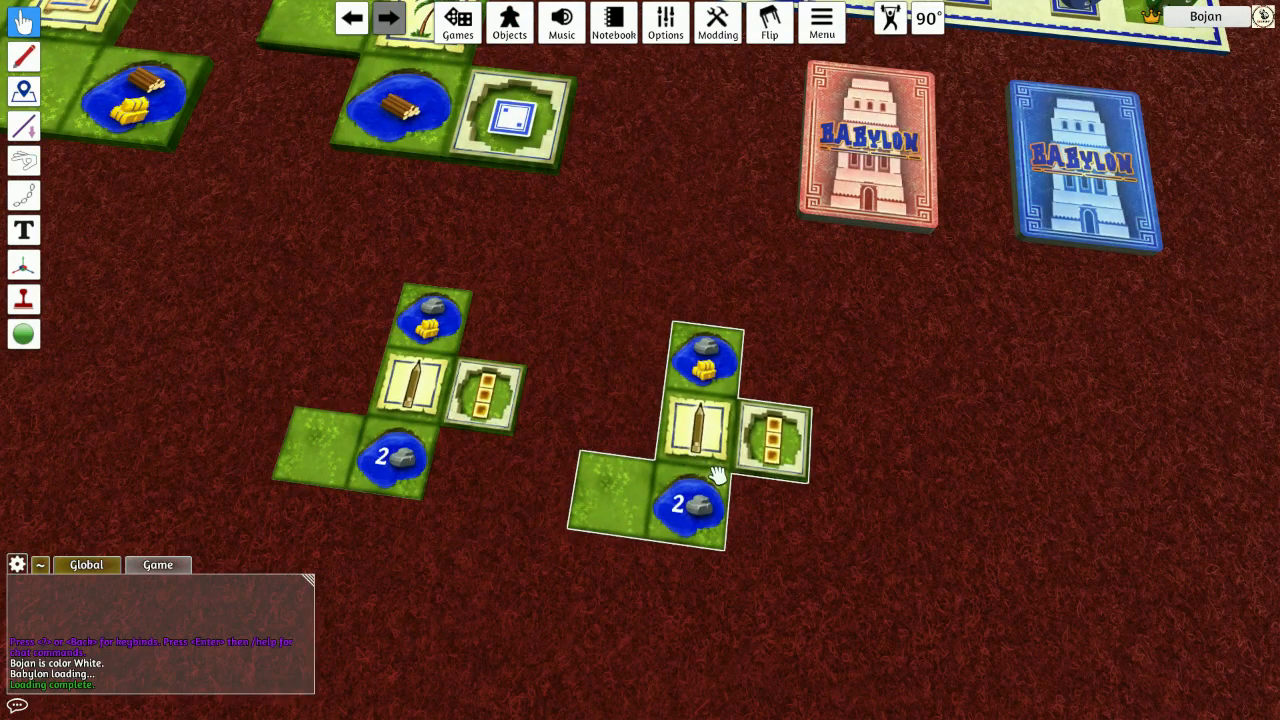
# Replace the duplicate's image with s06.png in its custom settings and import it, leaving the thickness at 0.10
pyautogui.rightClick(726, 434)
pyautogui.click(779, 445)
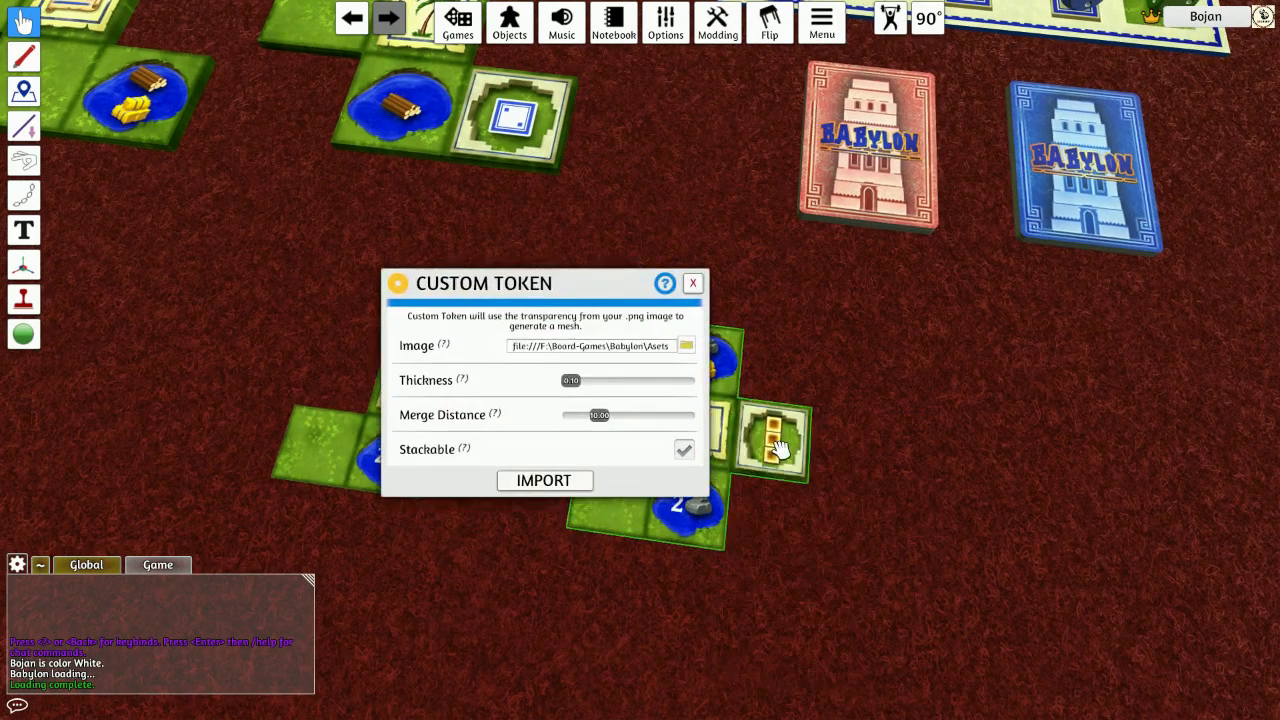
pyautogui.click(687, 347)
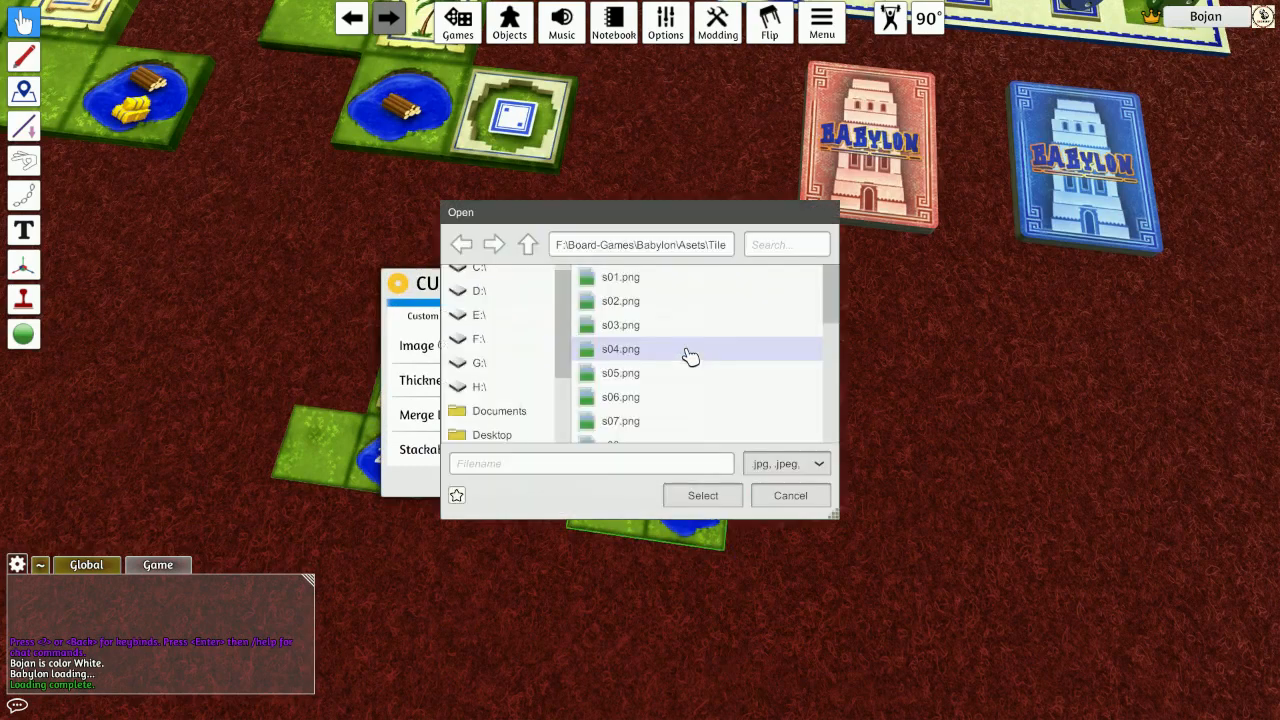
pyautogui.click(635, 400)
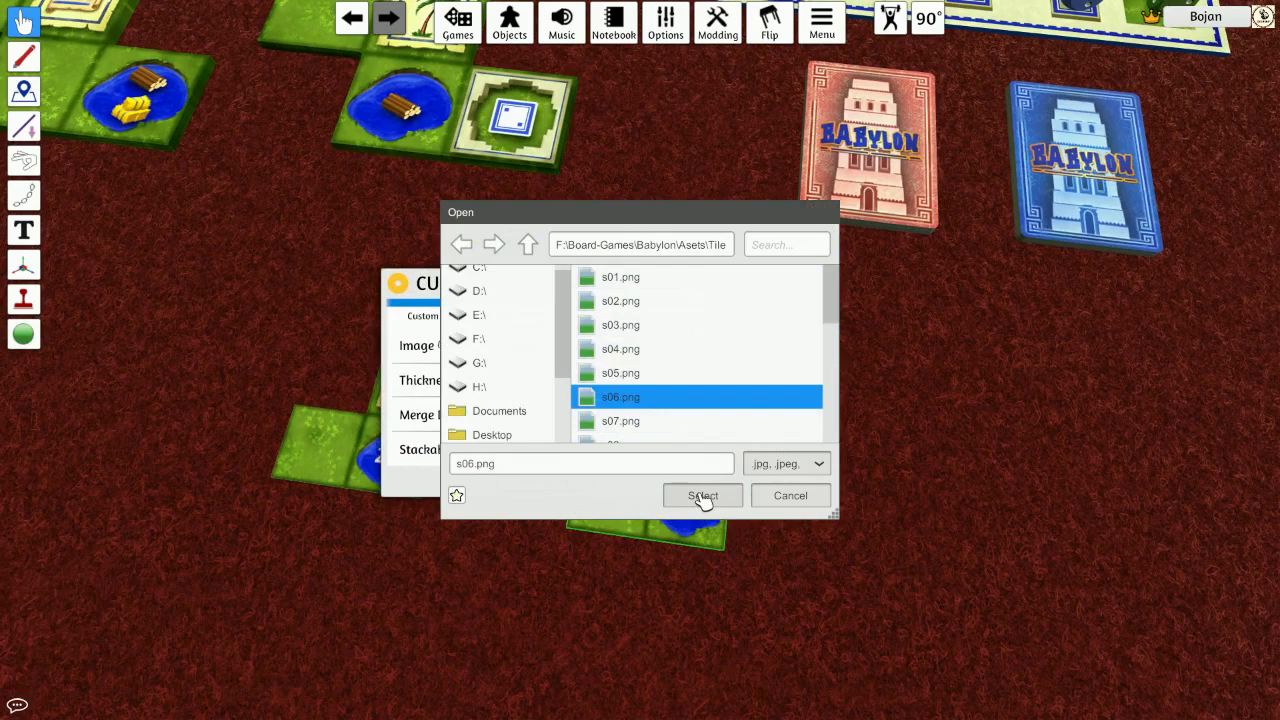
pyautogui.click(703, 497)
pyautogui.click(700, 380)
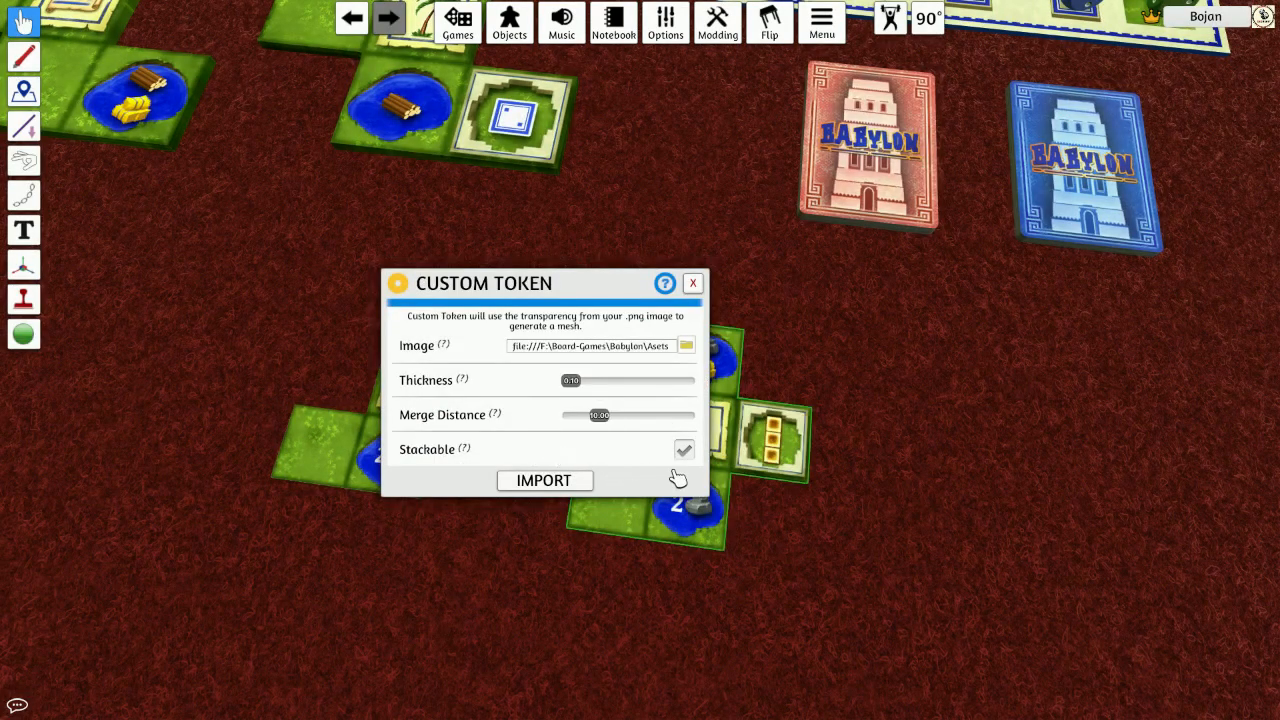
pyautogui.click(582, 480)
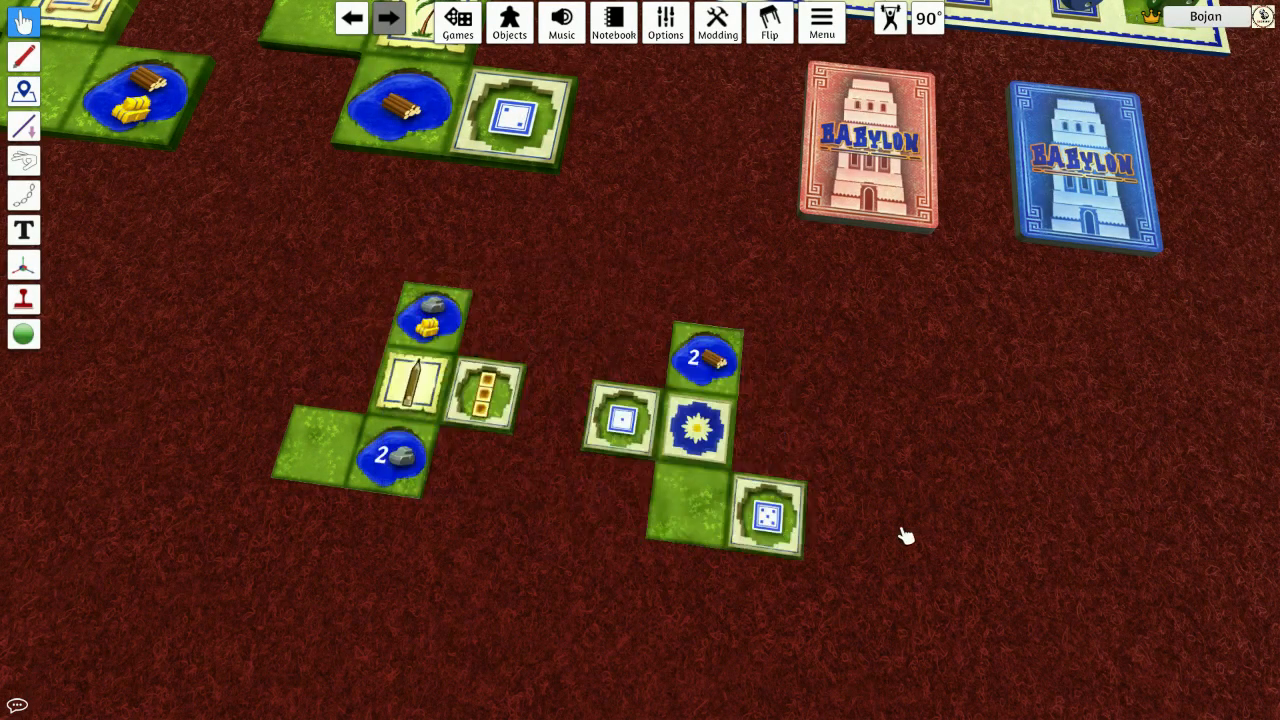
# Flip the s06 token over so its outline matches the neighbouring token's shape
pyautogui.scroll(3, 766, 570)
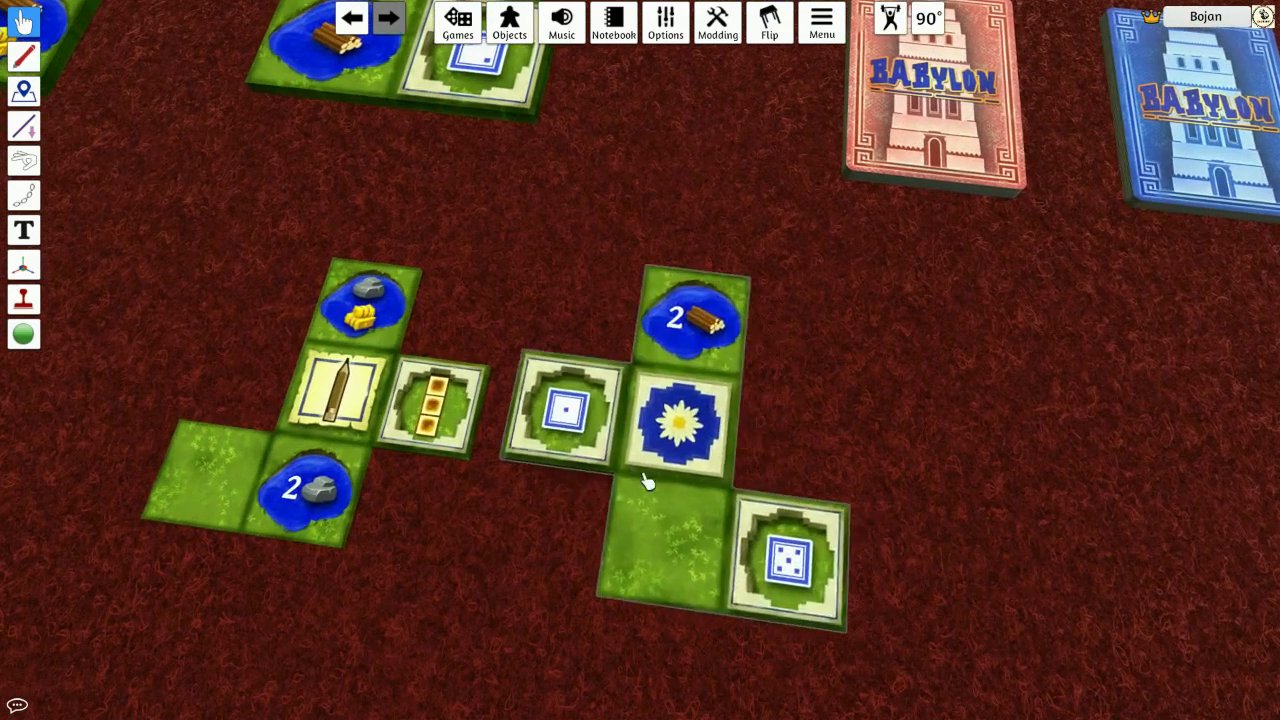
pyautogui.press('Tab')
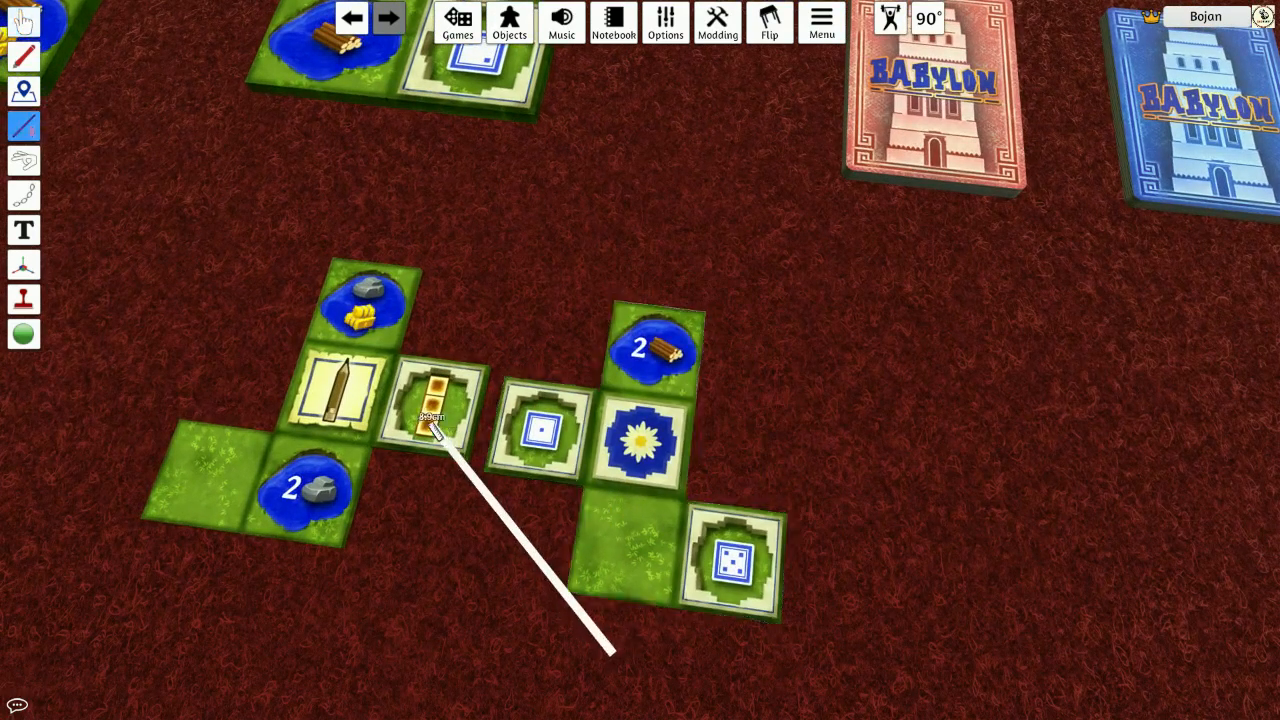
pyautogui.press('f')
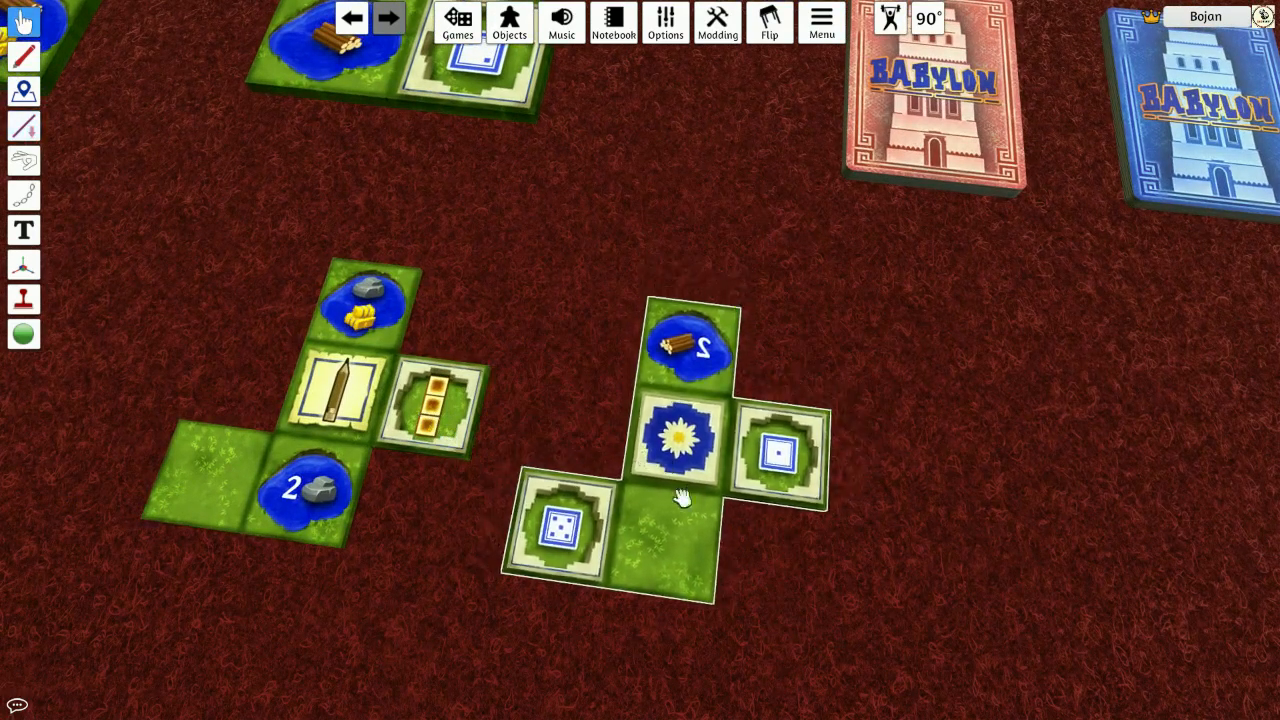
pyautogui.press('Tab')
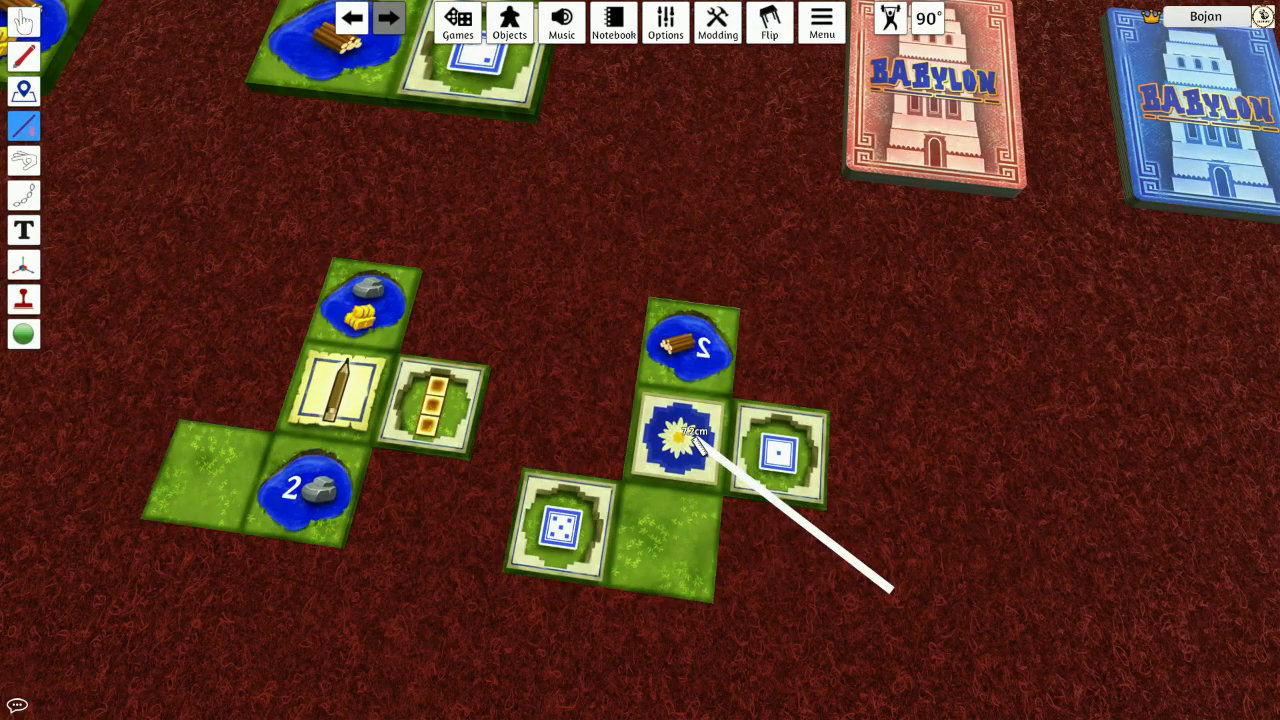
# Stack the original token on top of the flipped s06 token and view the stack from a low angle
pyautogui.moveTo(322, 460); pyautogui.dragTo(670, 510)
pyautogui.moveTo(685, 549); pyautogui.dragTo(688, 556)
pyautogui.moveTo(757, 594); pyautogui.dragTo(510, 412)
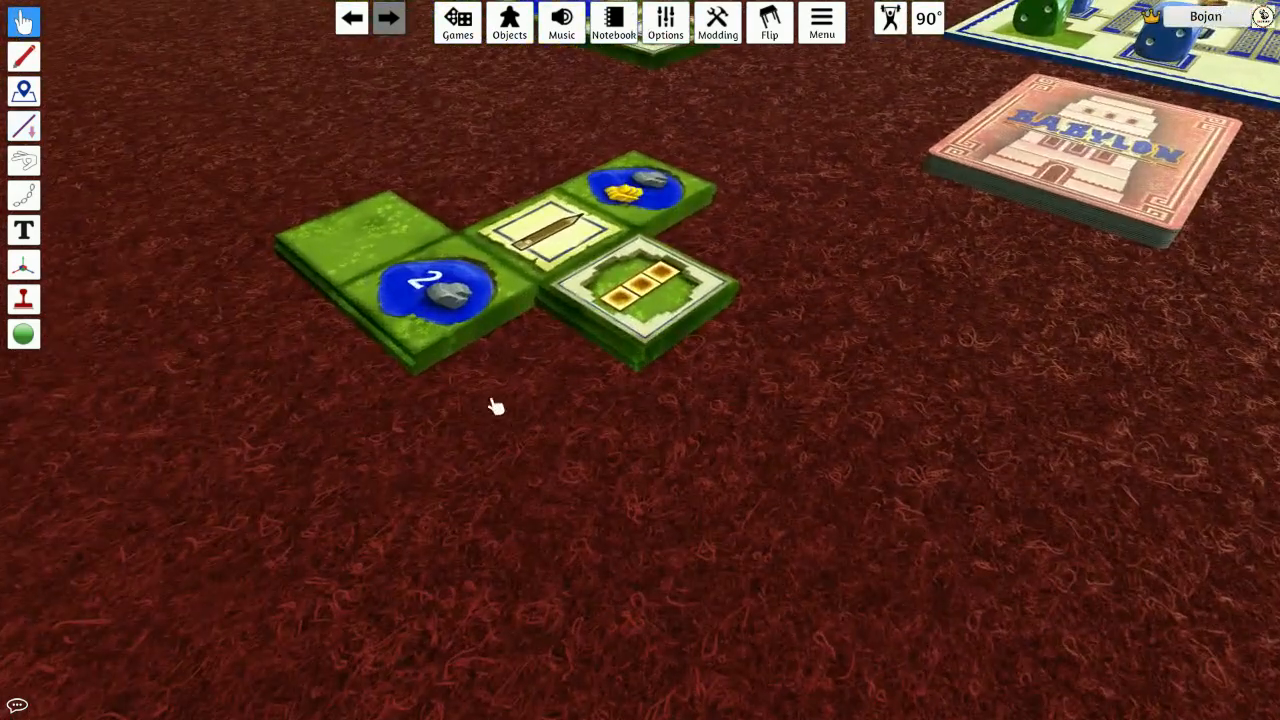
pyautogui.moveTo(452, 308); pyautogui.dragTo(668, 482)
pyautogui.scroll(-4, 668, 480)
# Show the table's grid lines, raise their opacity and set the grid size to 1.16 in X and Y
pyautogui.click(668, 26)
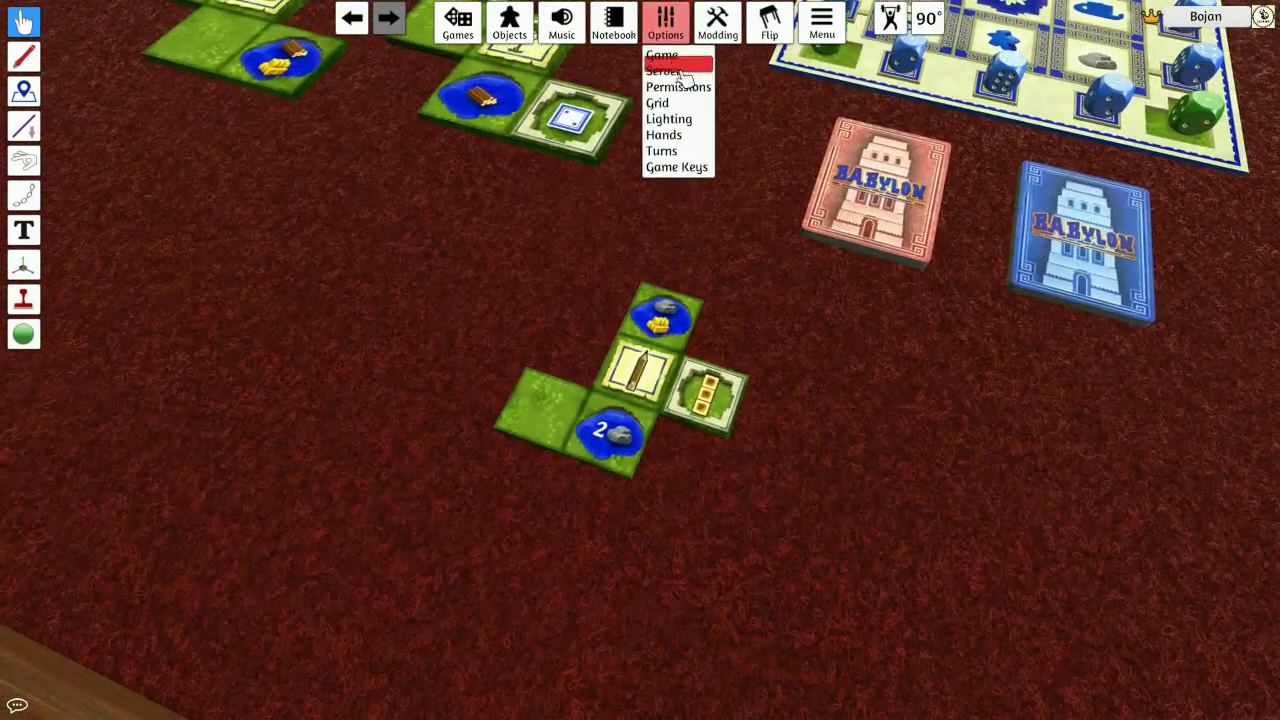
pyautogui.click(680, 106)
pyautogui.click(782, 240)
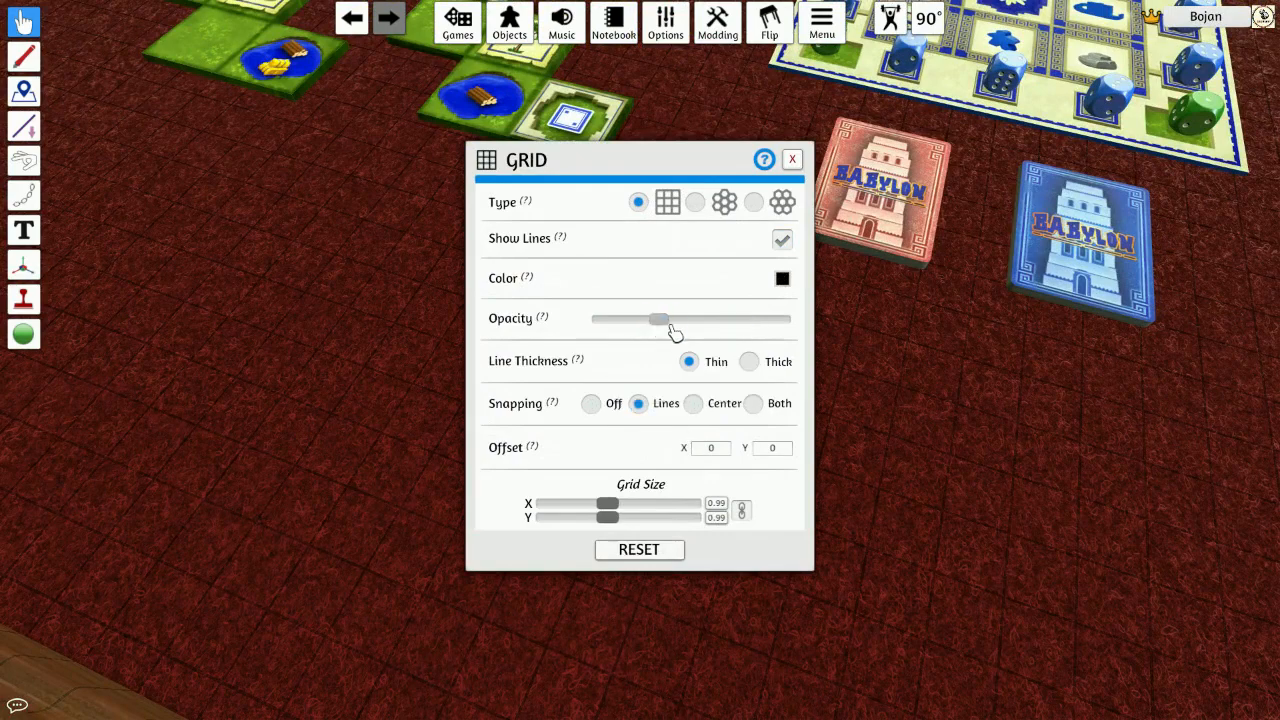
pyautogui.moveTo(651, 497); pyautogui.dragTo(570, 504)
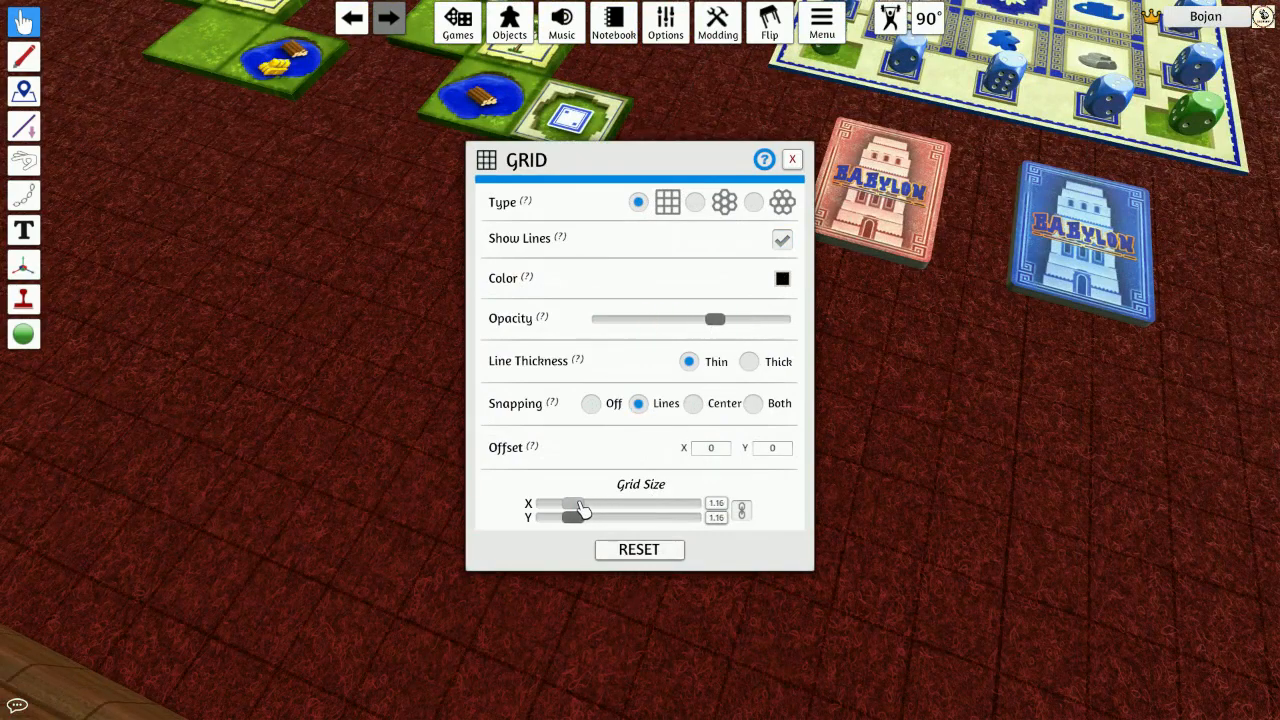
pyautogui.click(795, 163)
# Examine the stacked tokens' alignment and edges against the table grid from several angles
pyautogui.scroll(2, 700, 330)
pyautogui.moveTo(622, 429); pyautogui.dragTo(290, 295)
pyautogui.moveTo(646, 402); pyautogui.dragTo(647, 434)
pyautogui.moveTo(461, 480); pyautogui.dragTo(280, 313)
pyautogui.moveTo(440, 172); pyautogui.dragTo(570, 328)
pyautogui.scroll(2, 569, 334)
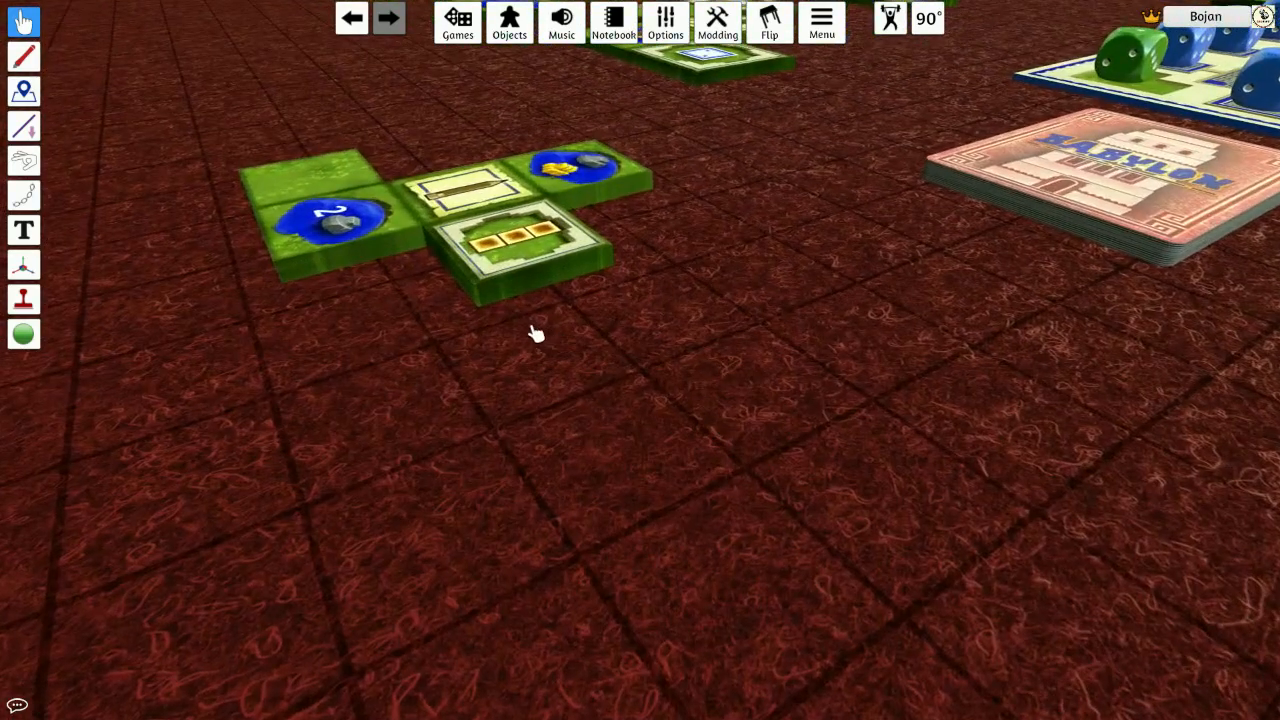
pyautogui.moveTo(525, 306); pyautogui.dragTo(766, 420)
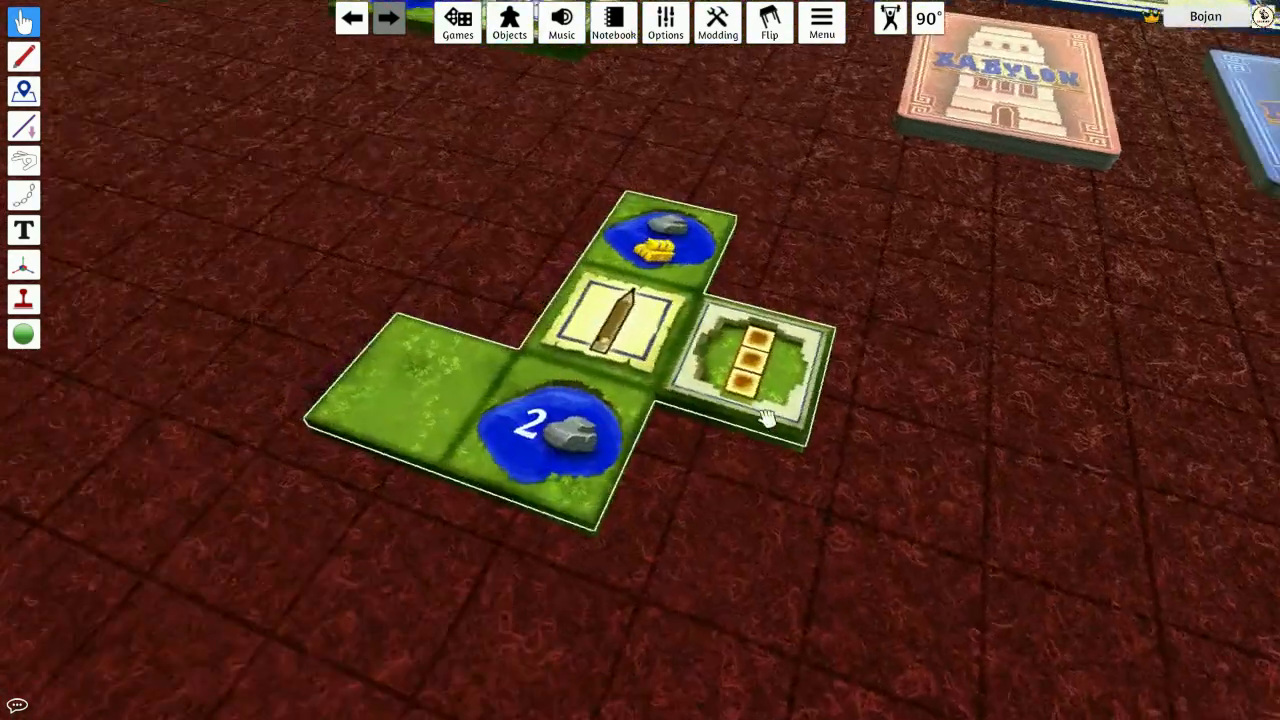
pyautogui.scroll(-3, 745, 470)
# Move the upper token off the stack to one side, and flip the s06 token over and back
pyautogui.moveTo(617, 412); pyautogui.dragTo(350, 322)
pyautogui.press('Tab')
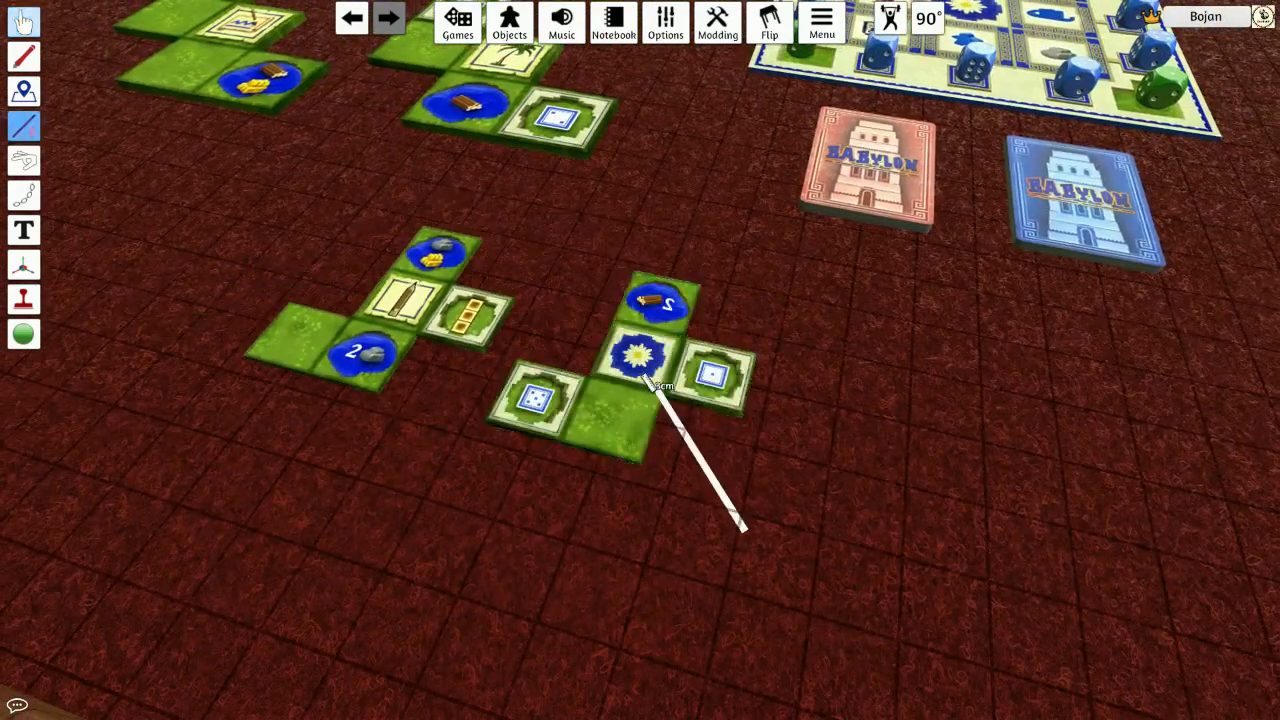
pyautogui.scroll(4, 647, 382)
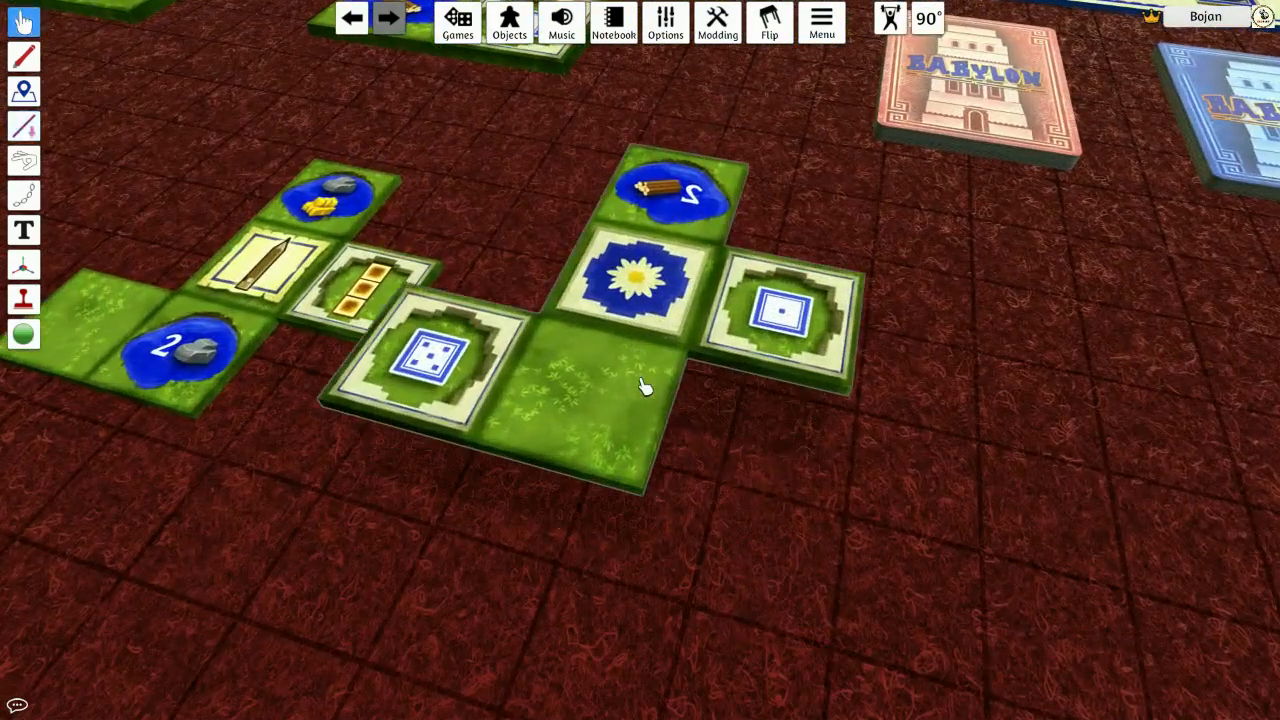
pyautogui.press('f')
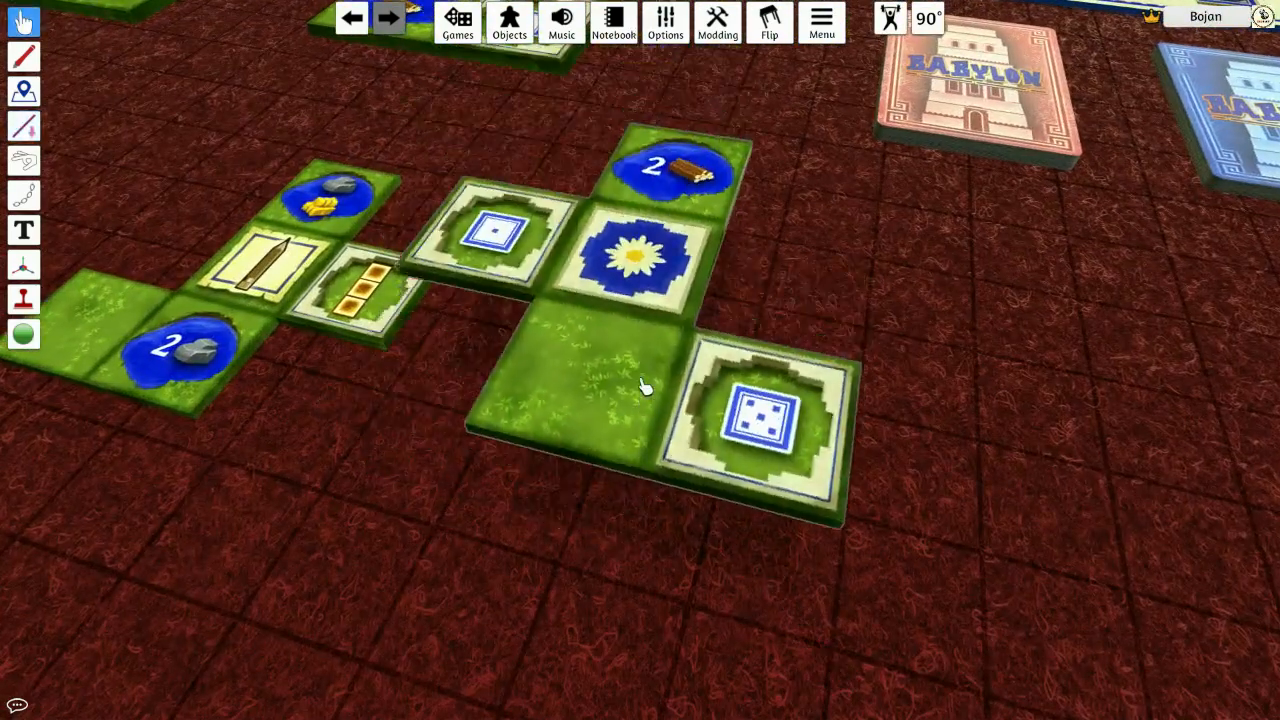
pyautogui.press('f')
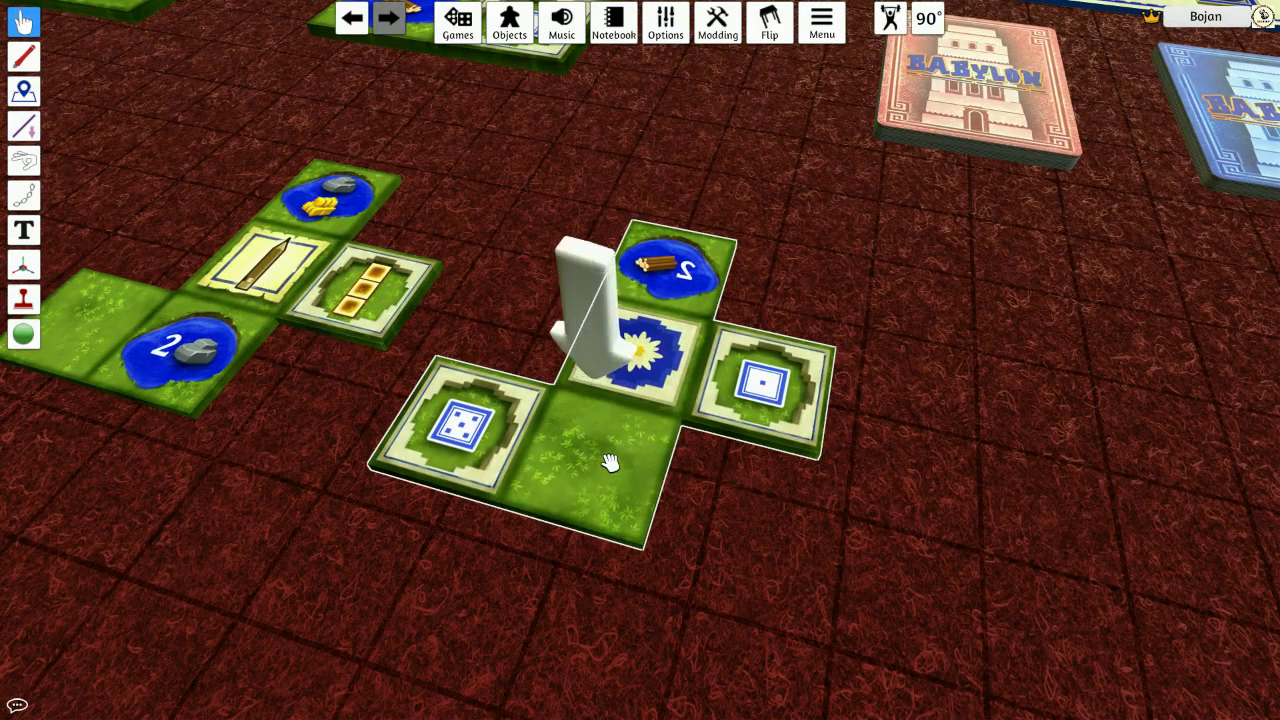
# Stack the two test tokens with their pencil sides up and examine the stack's edges from low and overhead angles
pyautogui.moveTo(414, 314)
pyautogui.mouseDown()
pyautogui.moveTo(670, 400)
pyautogui.moveTo(787, 467)
pyautogui.moveTo(706, 571)
pyautogui.moveTo(477, 393)
pyautogui.mouseUp()
pyautogui.press('a')
pyautogui.press('w')
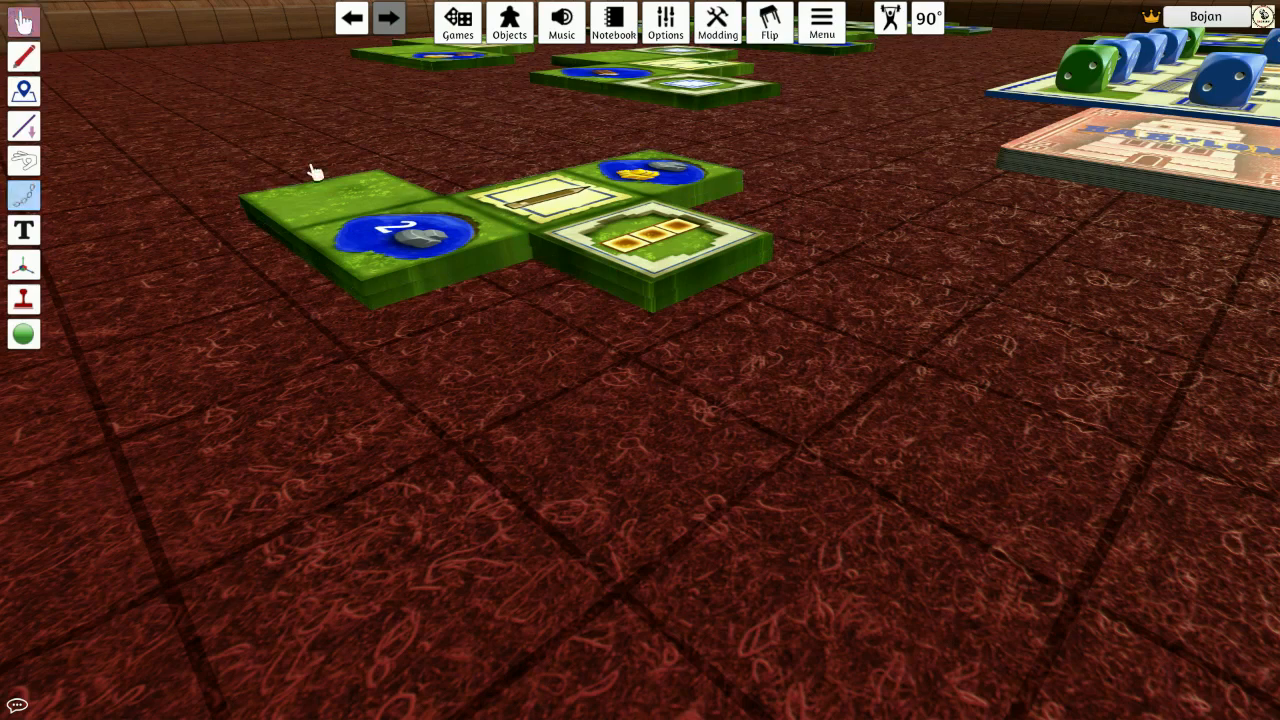
pyautogui.moveTo(226, 150); pyautogui.dragTo(594, 337)
pyautogui.scroll(-5, 616, 350)
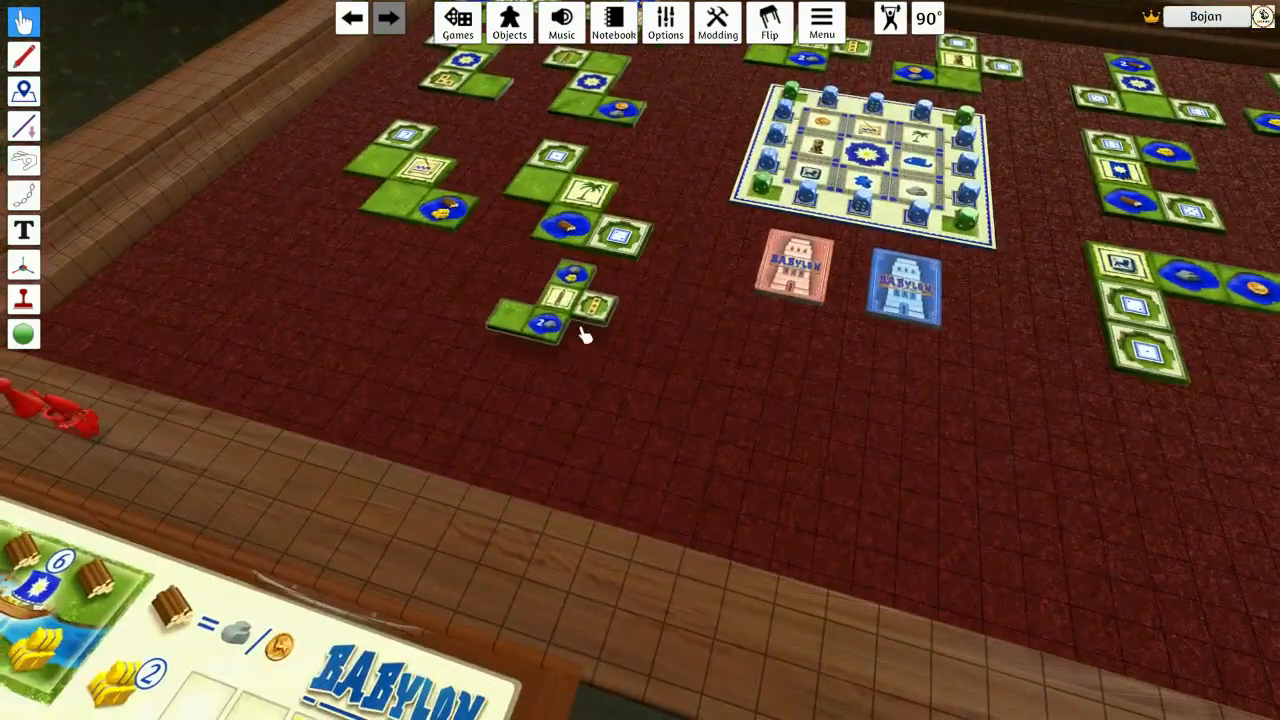
pyautogui.scroll(5, 581, 334)
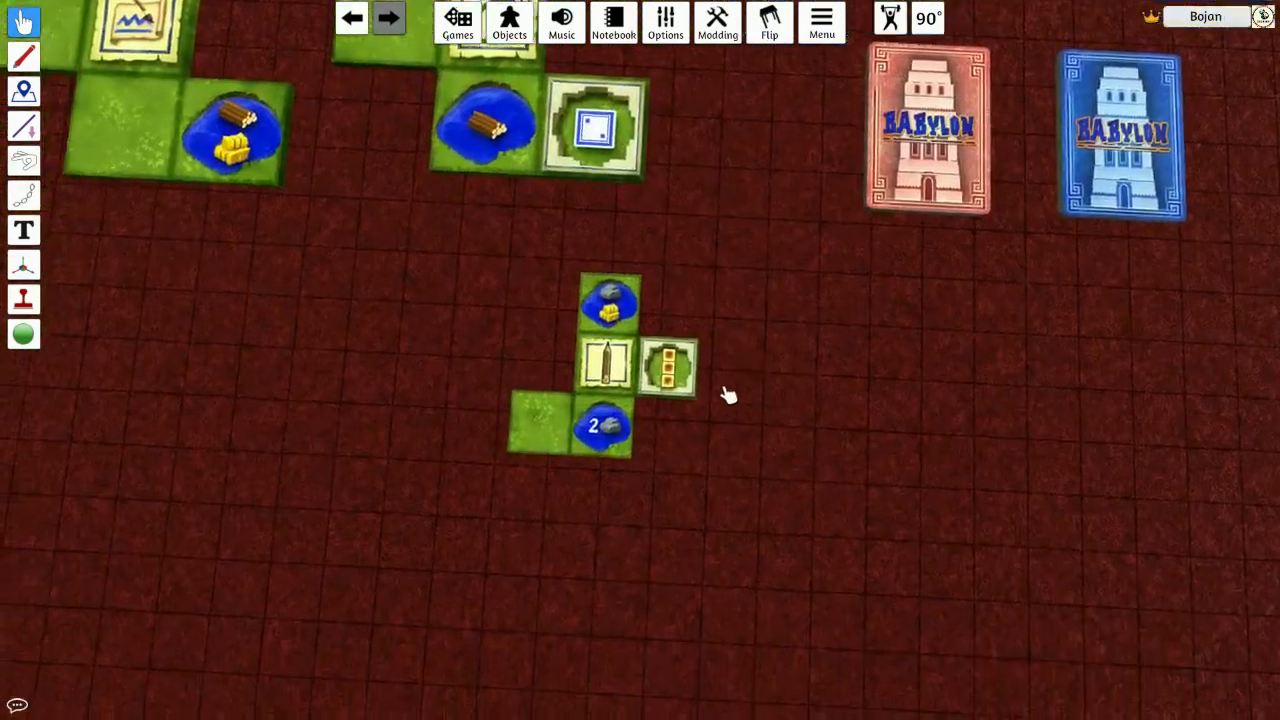
pyautogui.scroll(5, 727, 395)
# Flip the stacked test token over and back repeatedly to compare how its two faces line up with the grid
pyautogui.press('f')
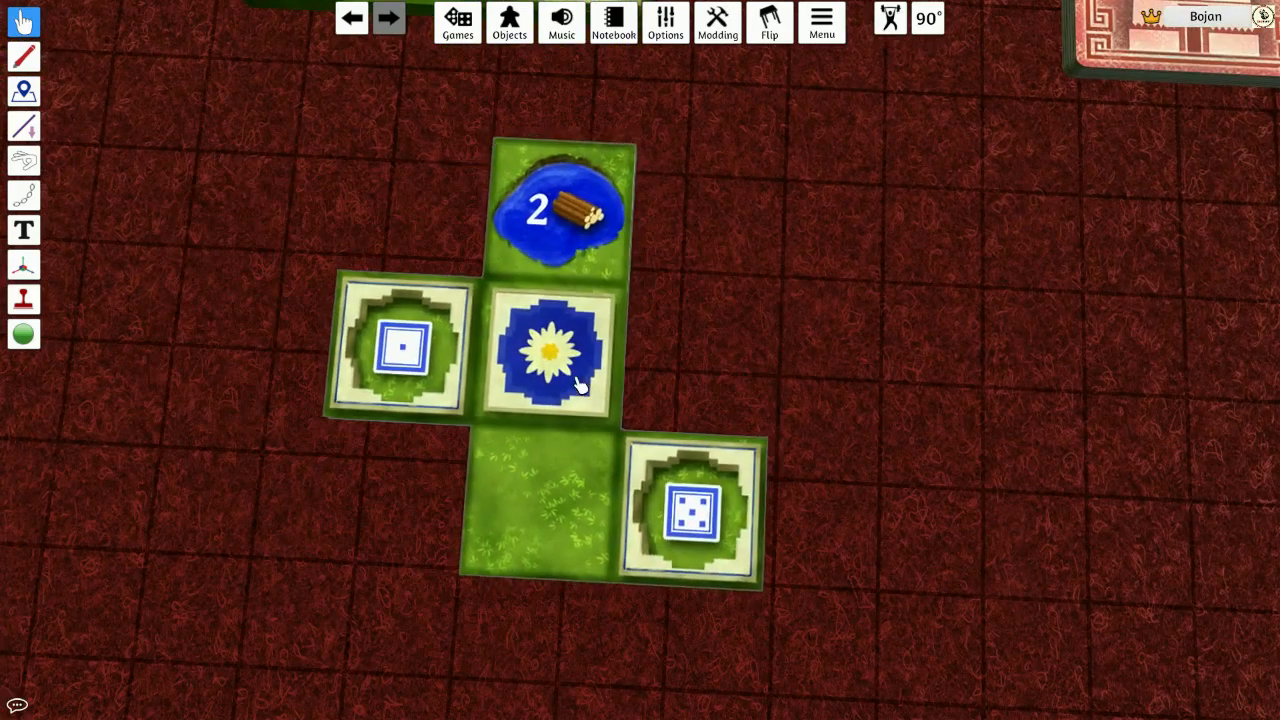
pyautogui.press('Tab')
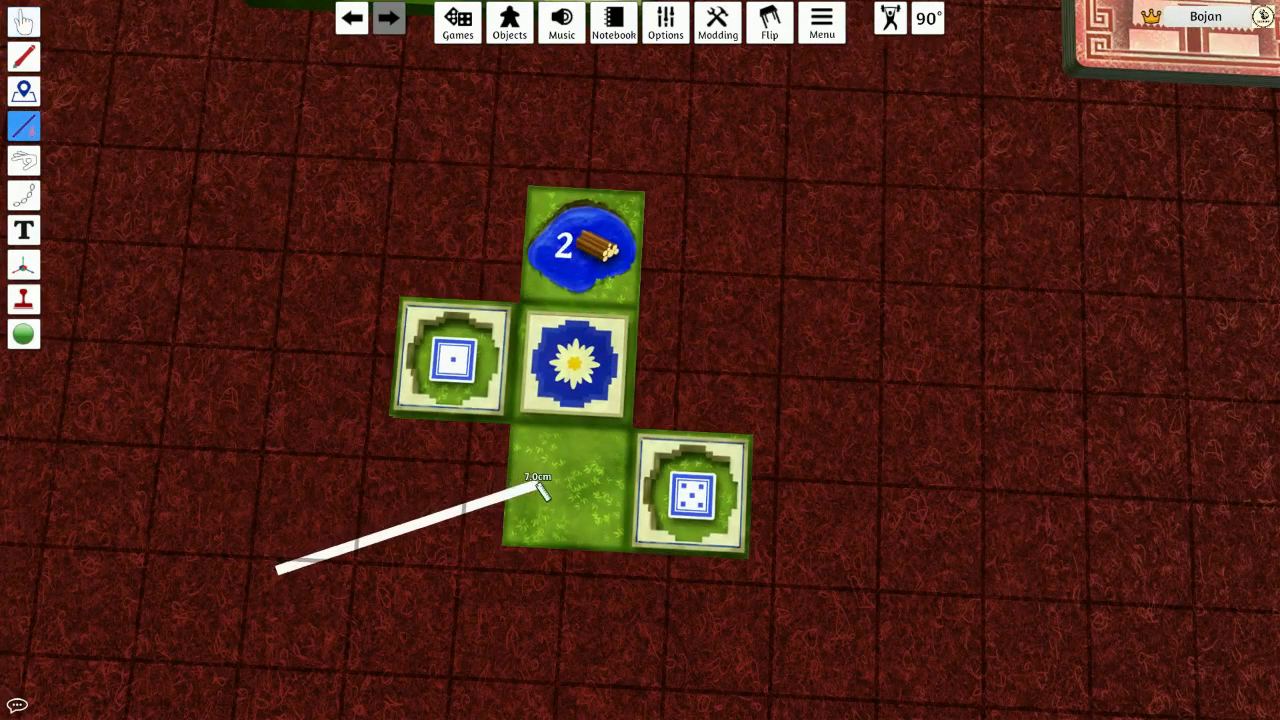
pyautogui.moveTo(570, 398); pyautogui.dragTo(571, 383)
pyautogui.press('f')
pyautogui.press('f')
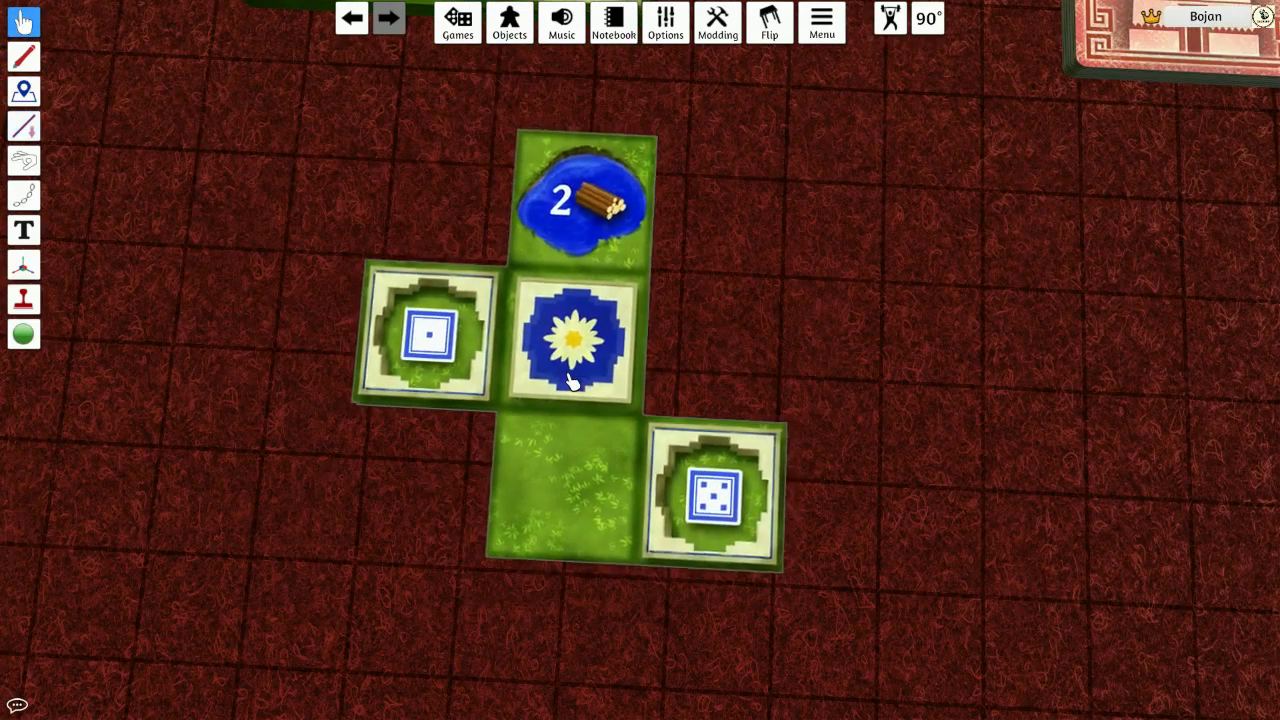
pyautogui.press('f')
pyautogui.press('f')
pyautogui.press('f')
pyautogui.press('f')
pyautogui.scroll(-3, 777, 466)
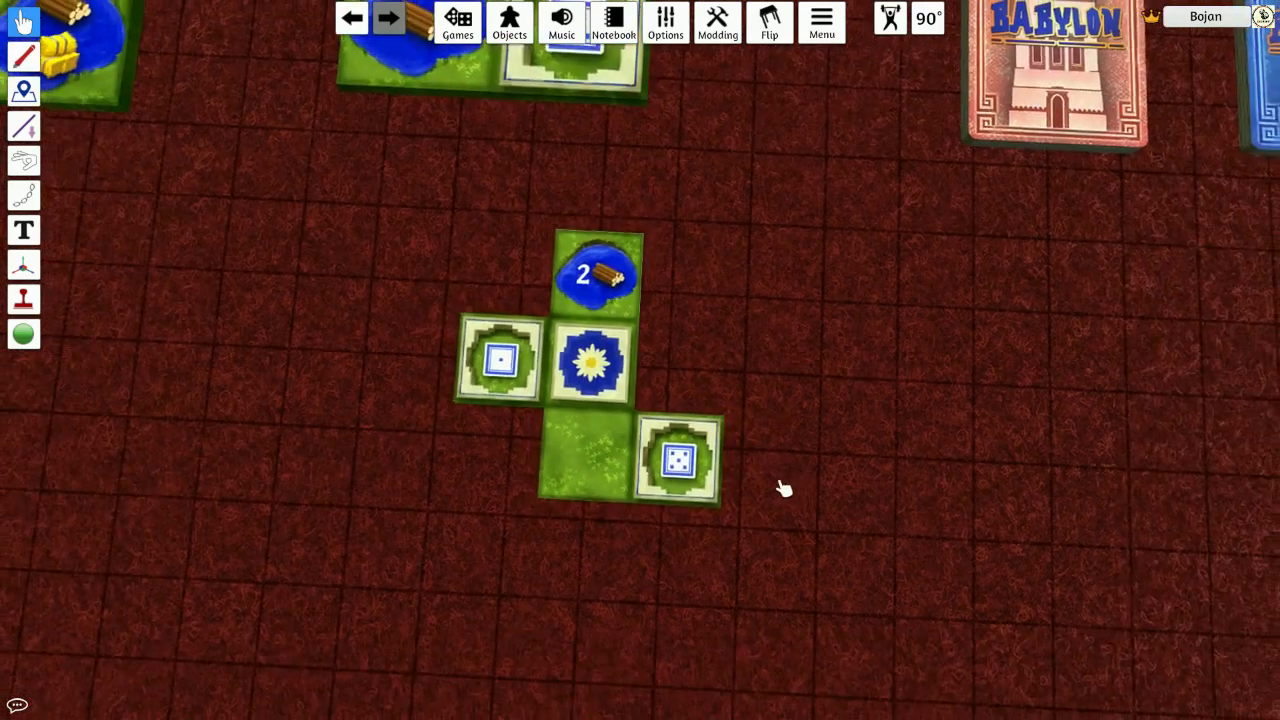
pyautogui.scroll(-3, 784, 488)
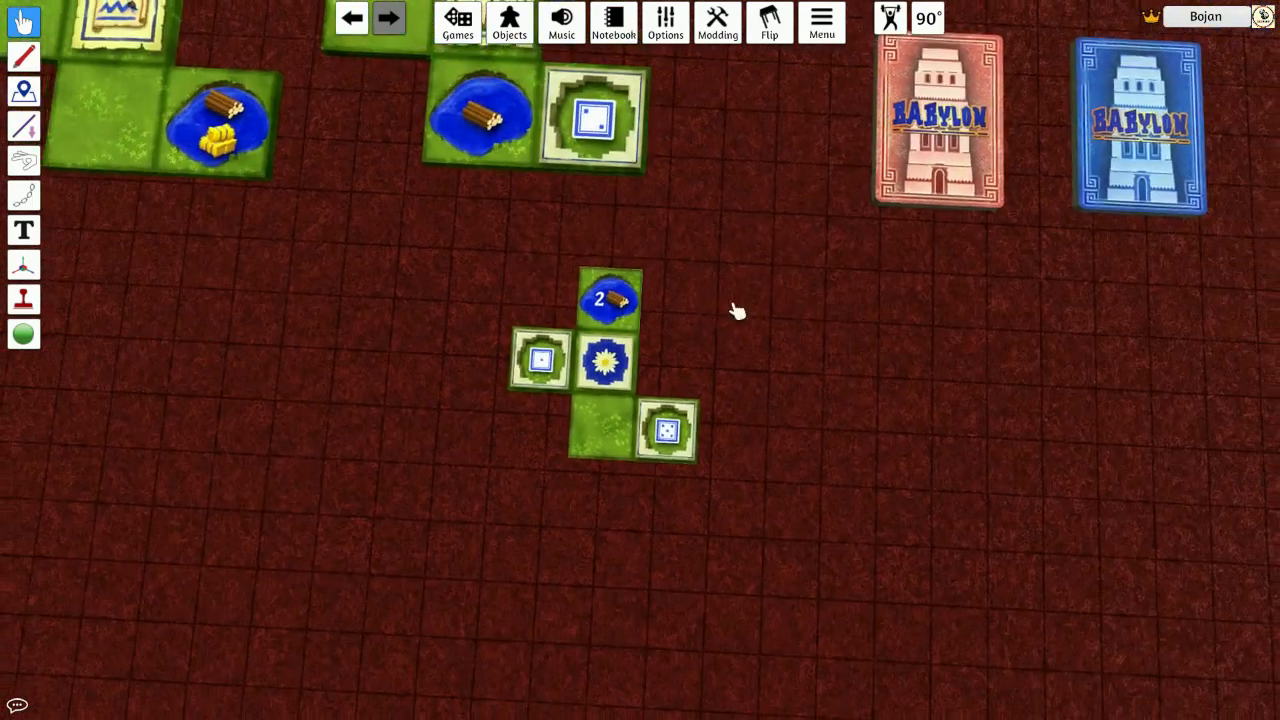
# Paste a copy of the flower-side token and set it down beside the first one
pyautogui.press('w')
pyautogui.press('a')
pyautogui.scroll(-2, 804, 481)
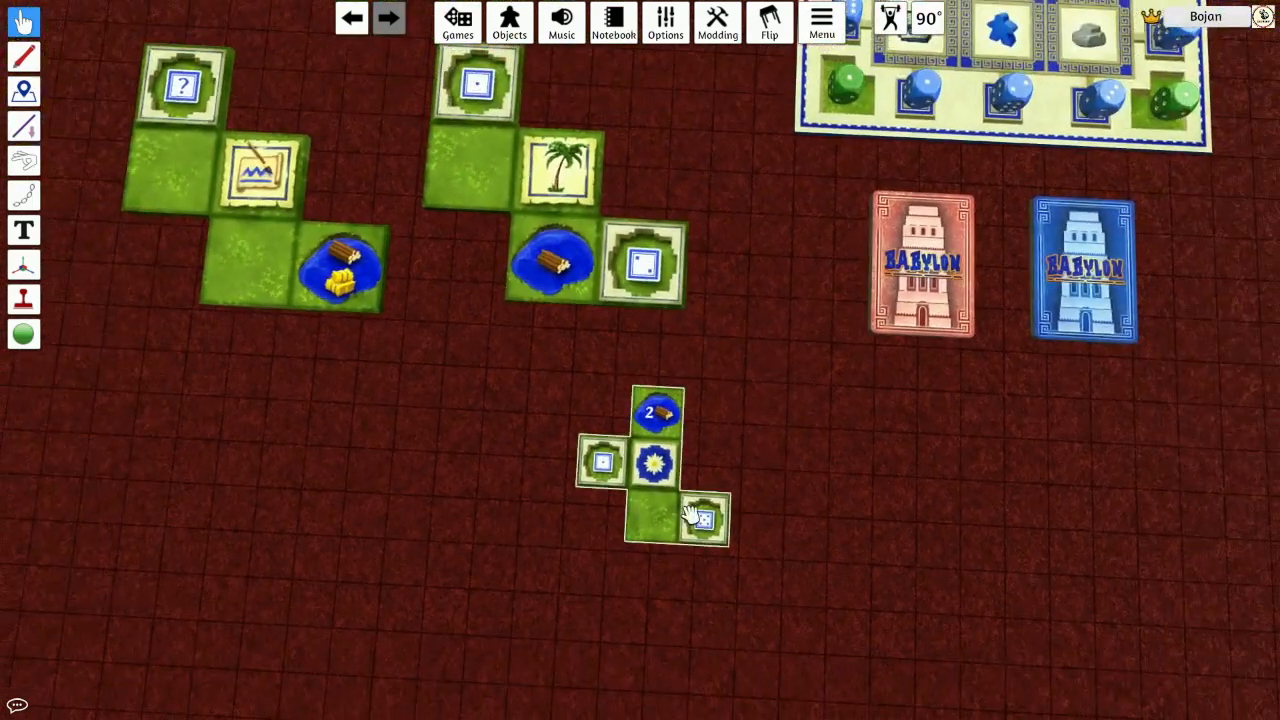
pyautogui.scroll(2, 757, 527)
pyautogui.press('d')
pyautogui.press('s')
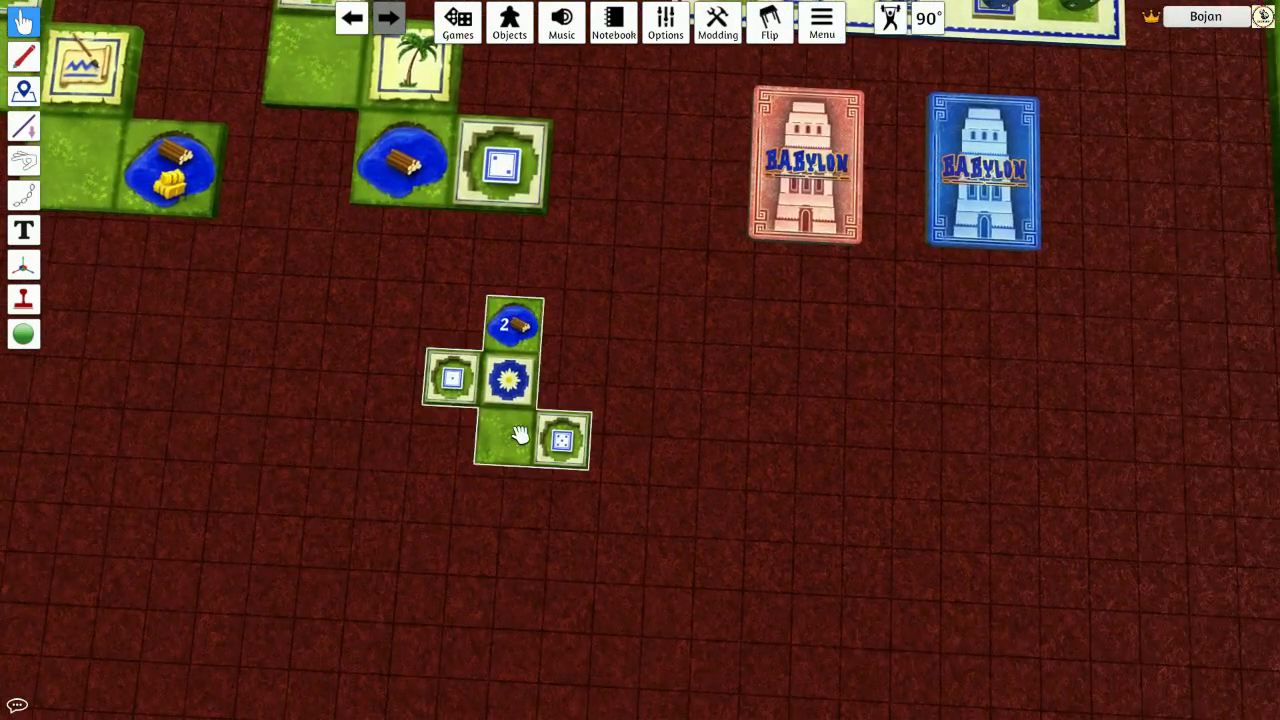
pyautogui.moveTo(386, 289); pyautogui.dragTo(591, 491)
pyautogui.hotkey('ctrl', 'v')
pyautogui.moveTo(802, 465); pyautogui.dragTo(702, 455)
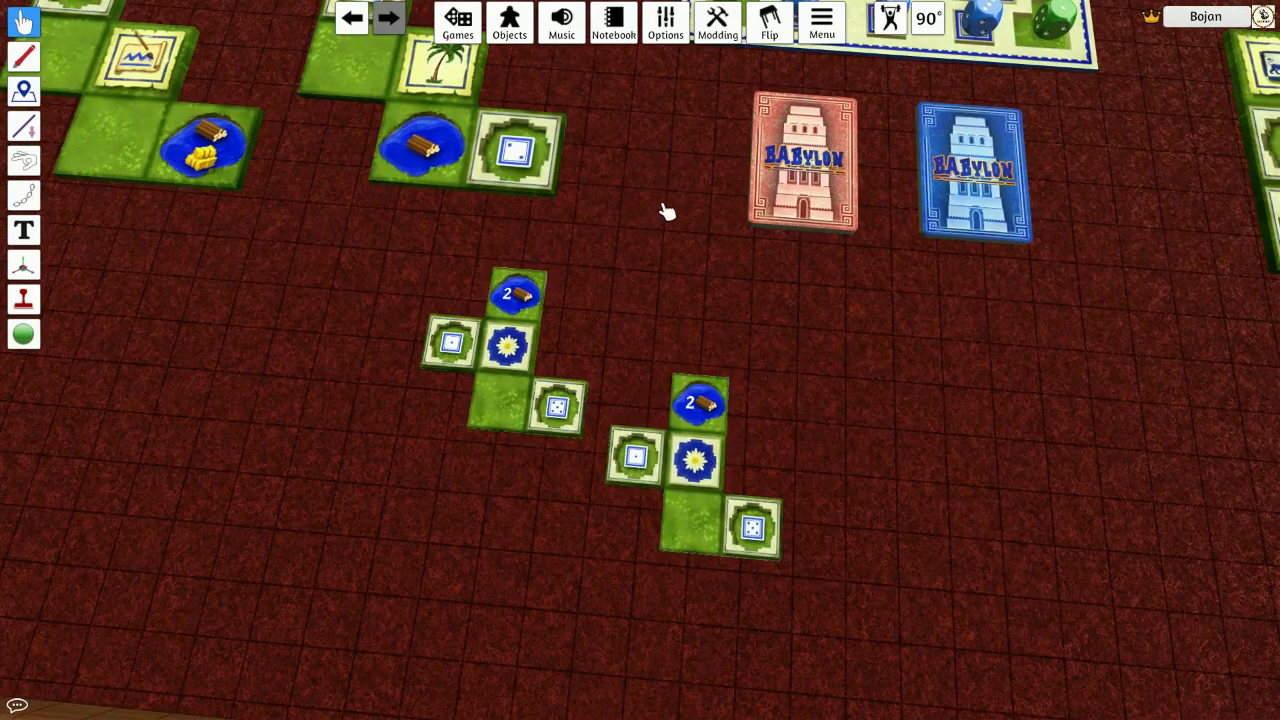
# Turn off the table's grid lines in the grid options
pyautogui.click(677, 38)
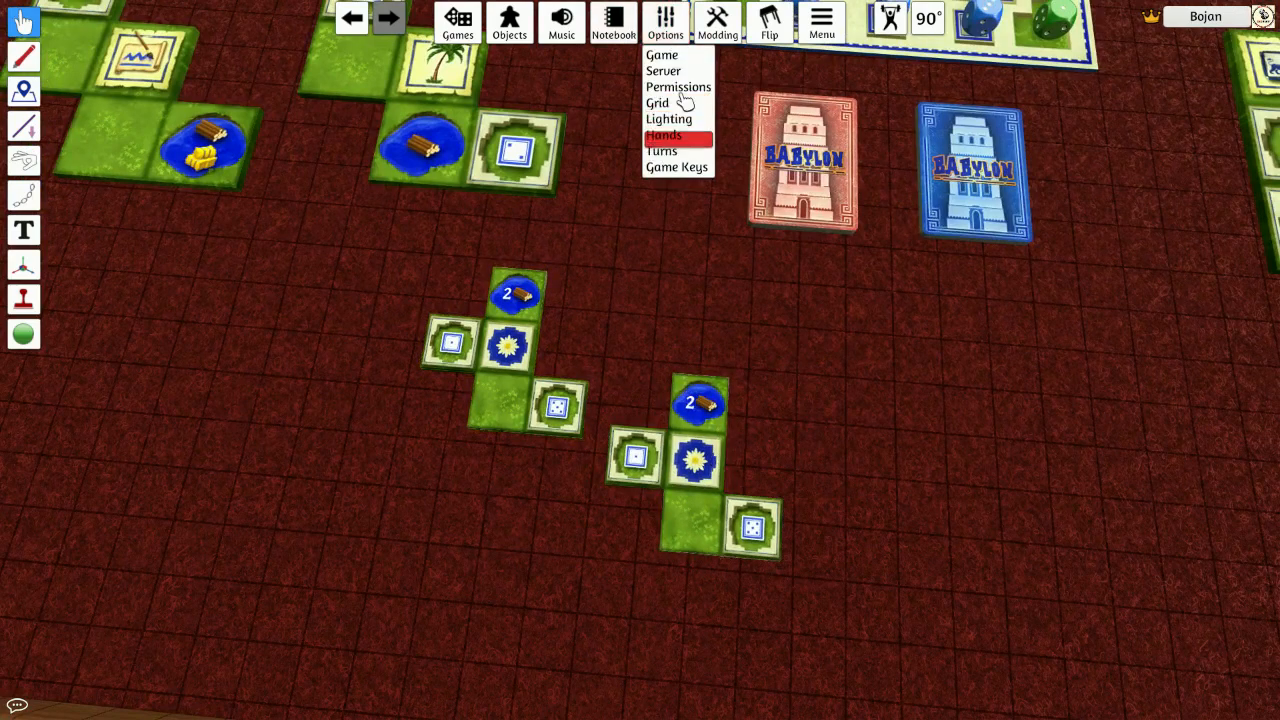
pyautogui.click(678, 104)
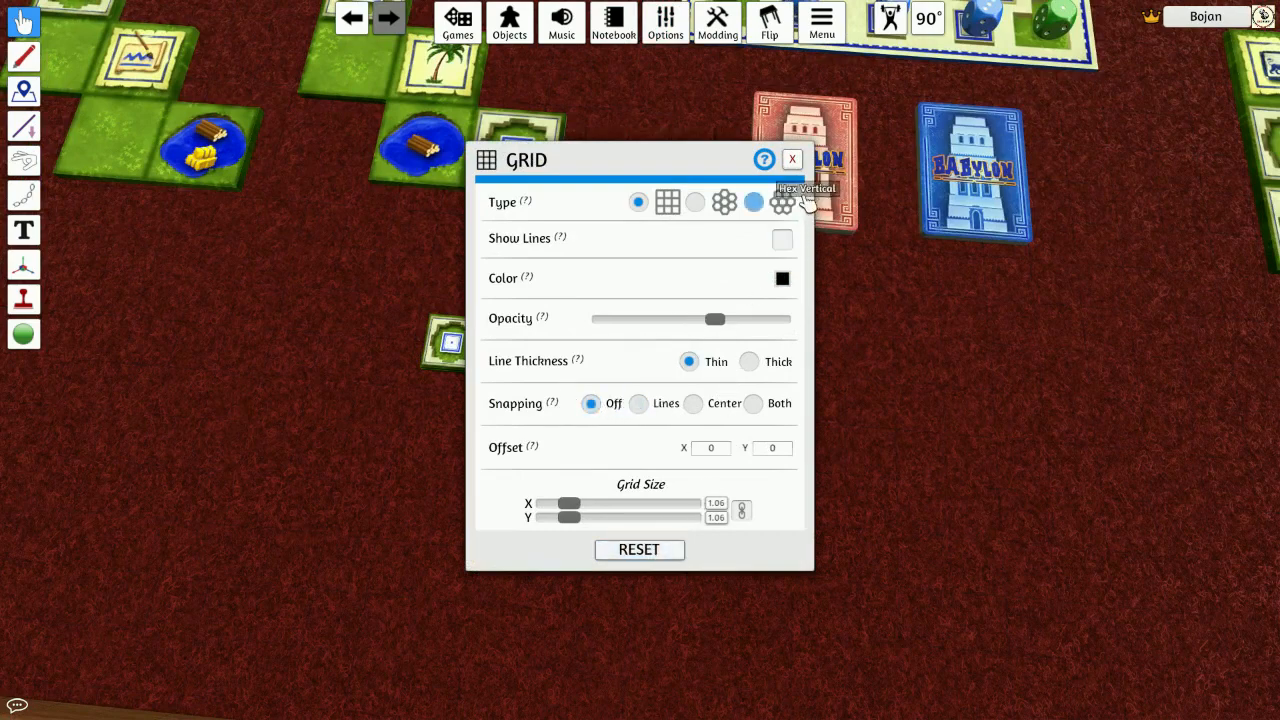
pyautogui.click(793, 160)
# Try the Joint tool on the nearer flower-side token's edge, switching between it and the Grab tool
pyautogui.moveTo(707, 470); pyautogui.dragTo(543, 358)
pyautogui.moveTo(584, 420); pyautogui.dragTo(788, 460)
pyautogui.moveTo(731, 548); pyautogui.dragTo(372, 438)
pyautogui.scroll(4, 746, 474)
pyautogui.moveTo(746, 474); pyautogui.dragTo(697, 460)
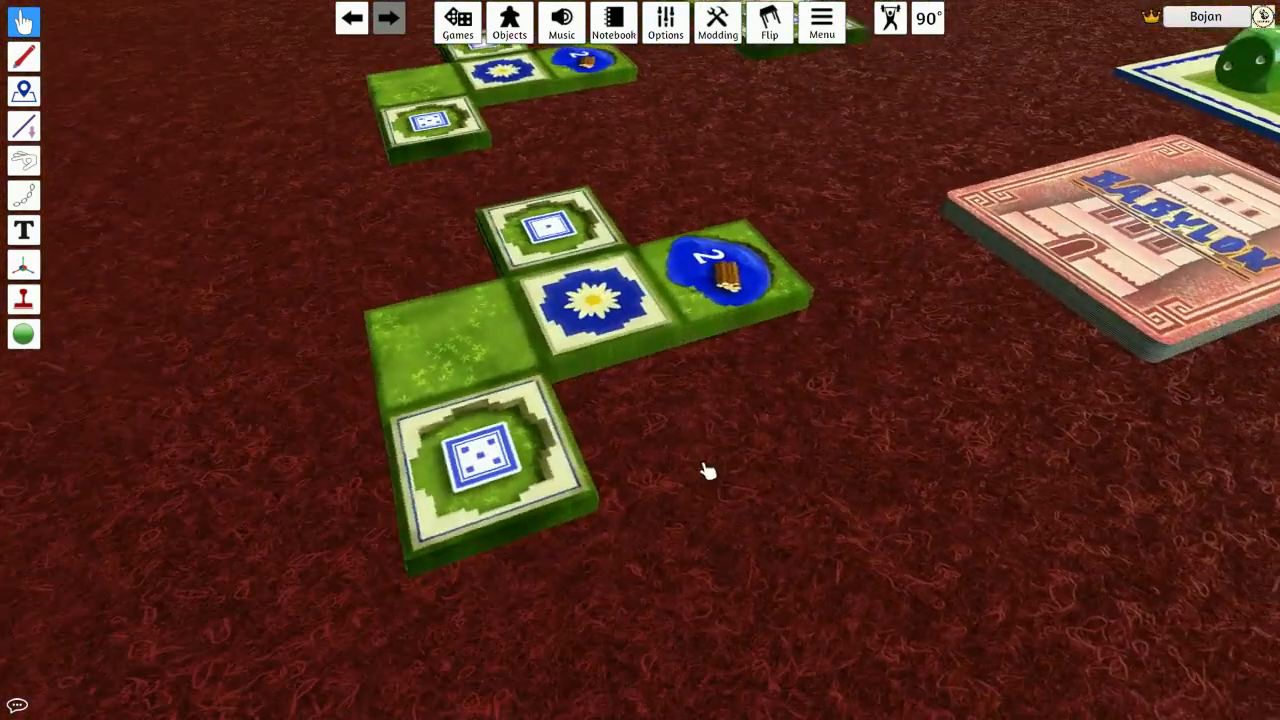
pyautogui.click(24, 197)
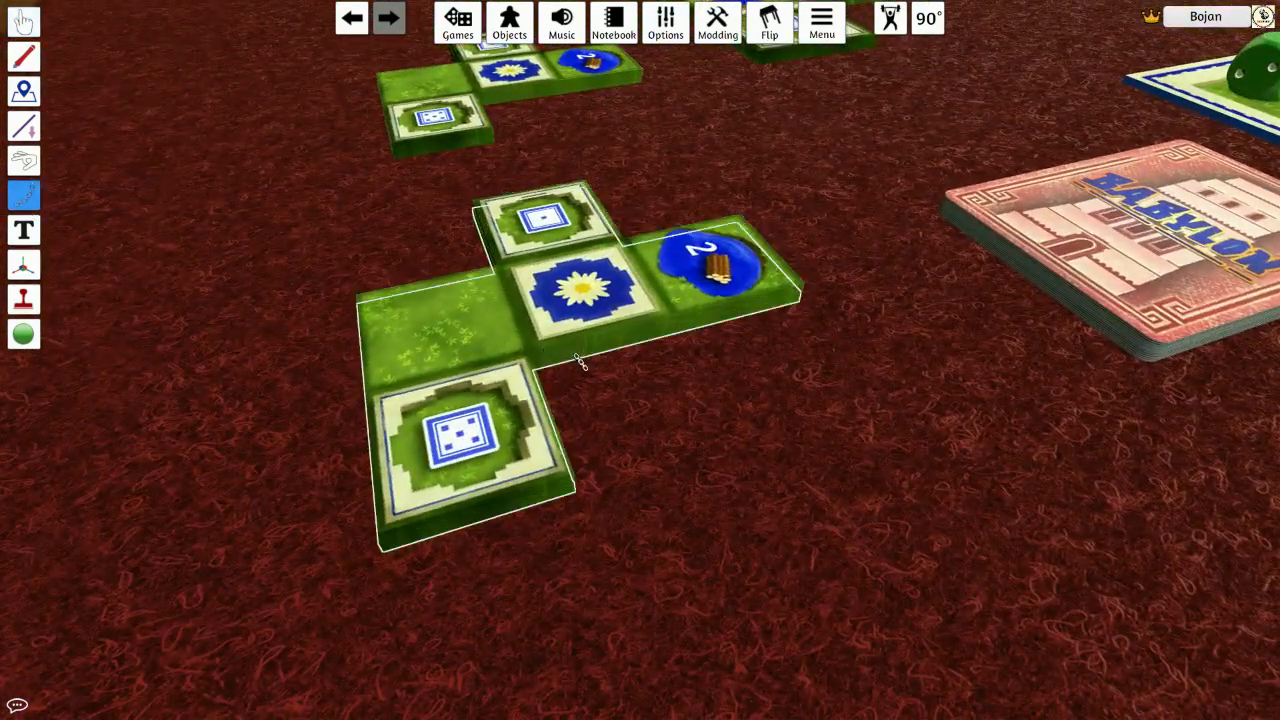
pyautogui.click(24, 20)
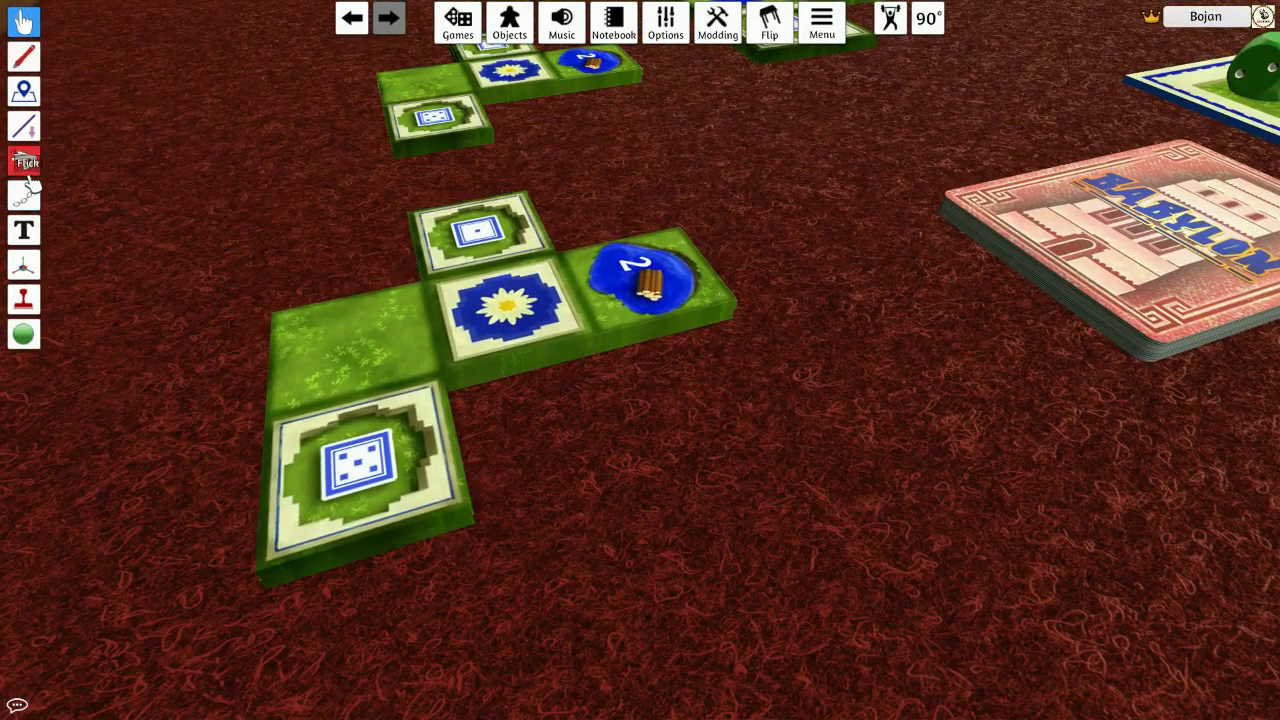
pyautogui.click(24, 195)
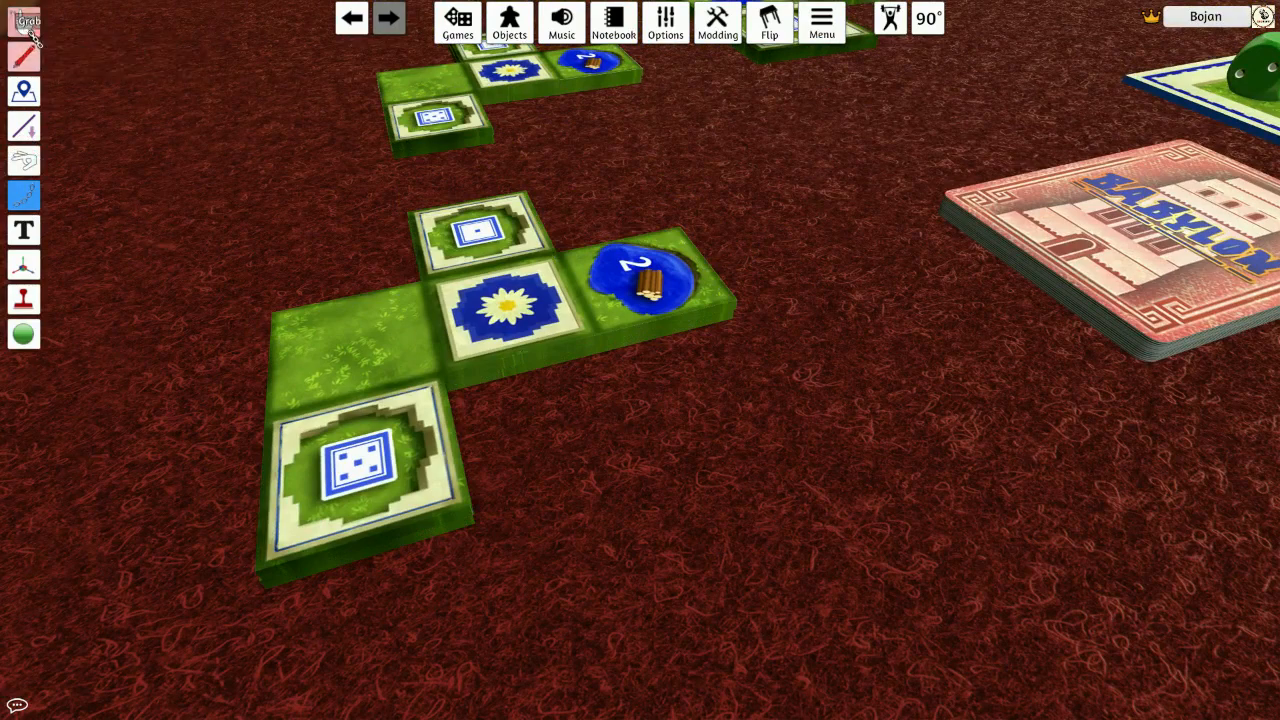
pyautogui.click(540, 360)
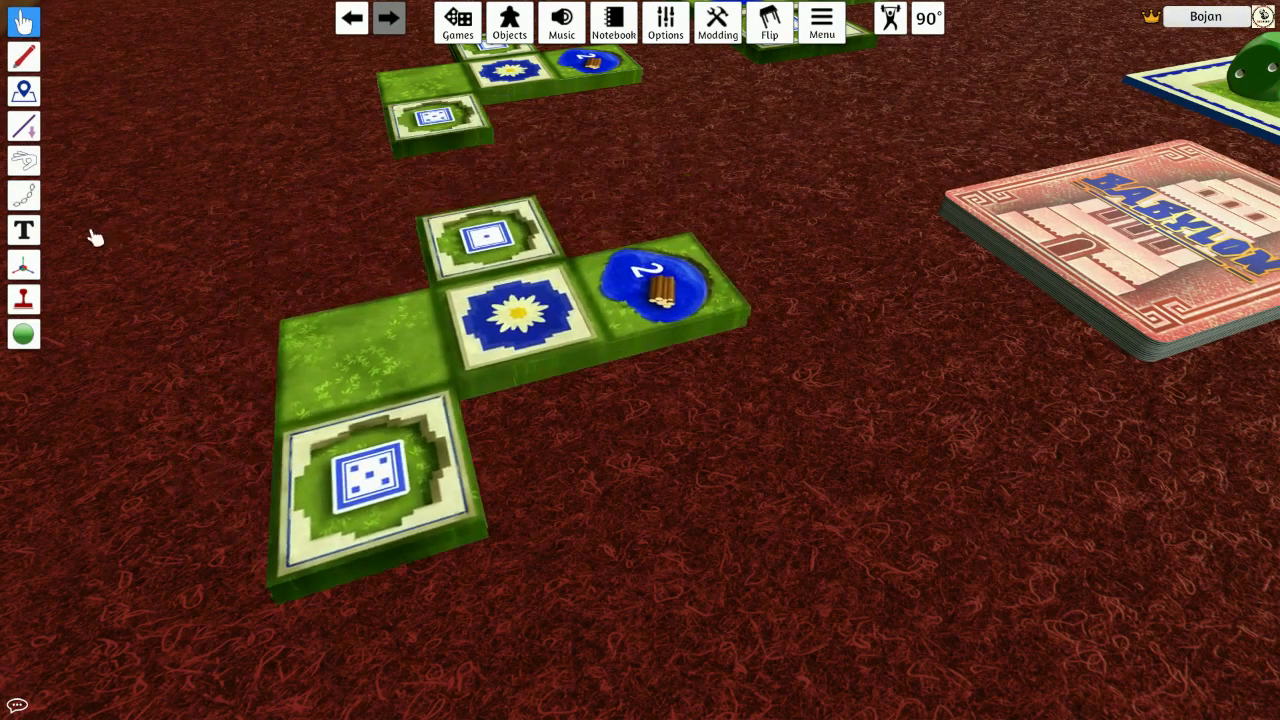
pyautogui.rightClick(509, 382)
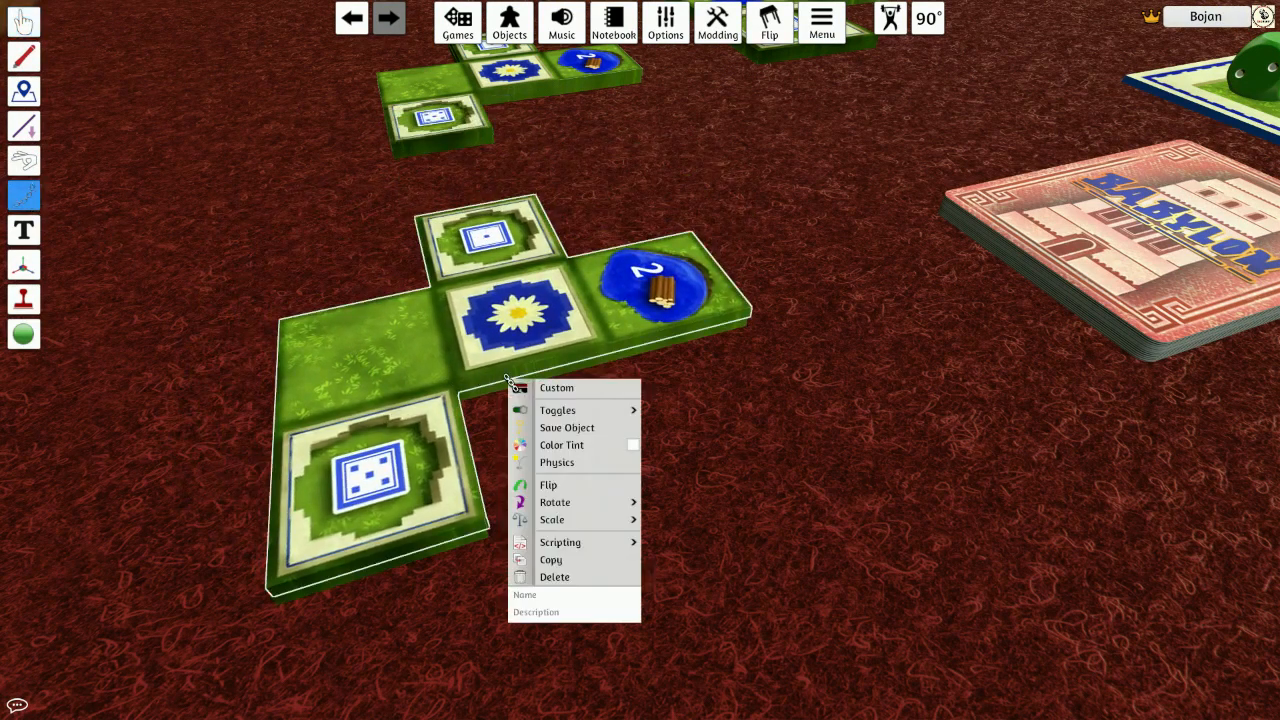
pyautogui.click(498, 382)
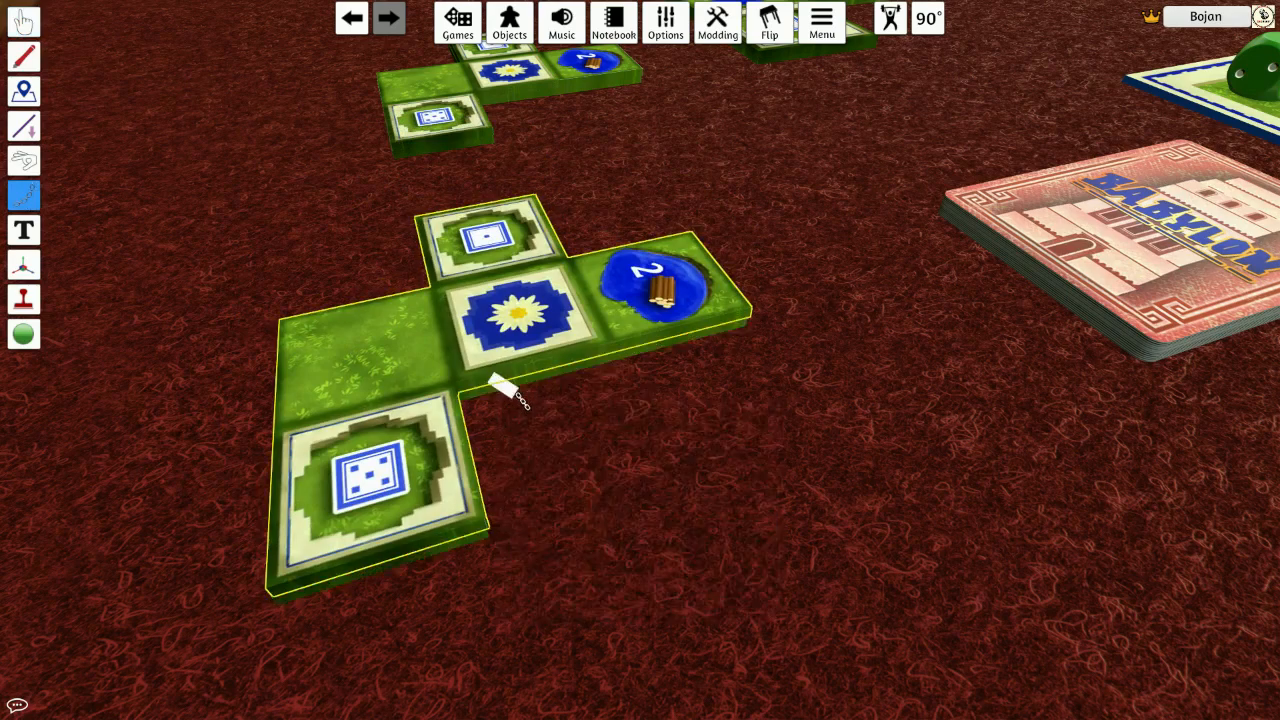
# Paste a third copy of the test token and flip it to its pencil side
pyautogui.moveTo(512, 343); pyautogui.dragTo(760, 445)
pyautogui.scroll(-5, 860, 463)
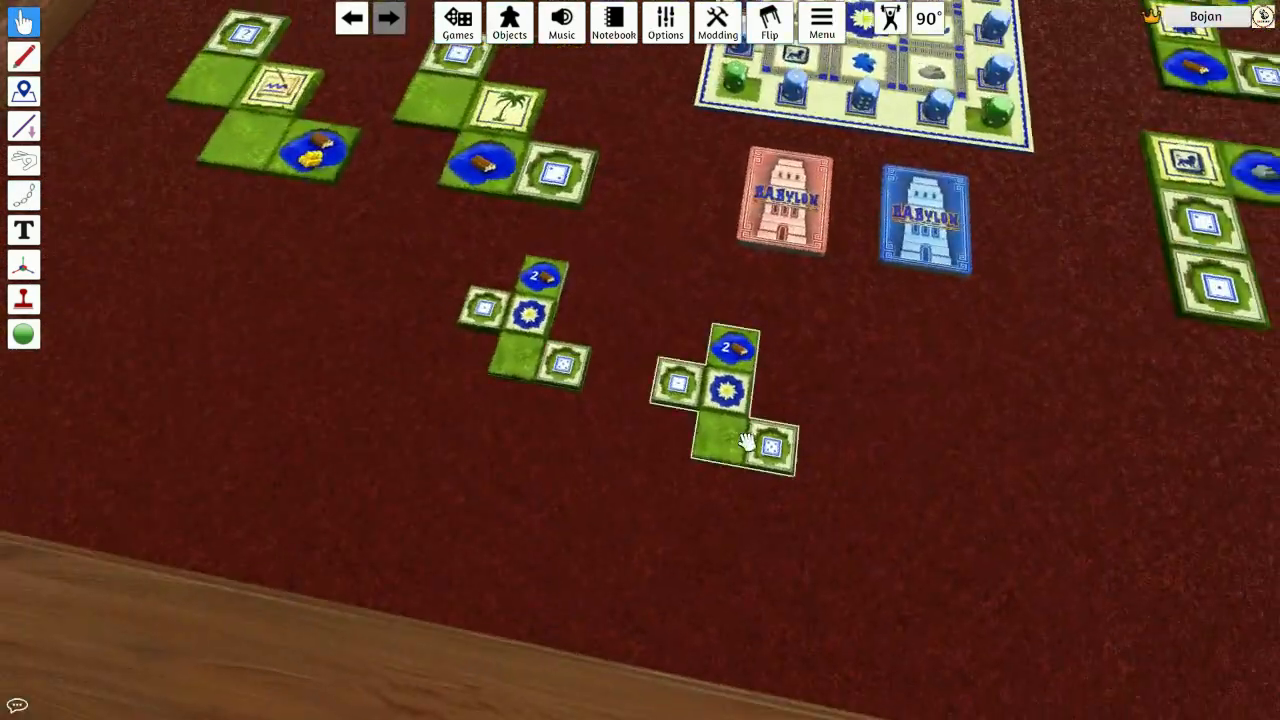
pyautogui.hotkey('ctrl', 'v')
pyautogui.moveTo(591, 481); pyautogui.dragTo(520, 381)
pyautogui.press('f')
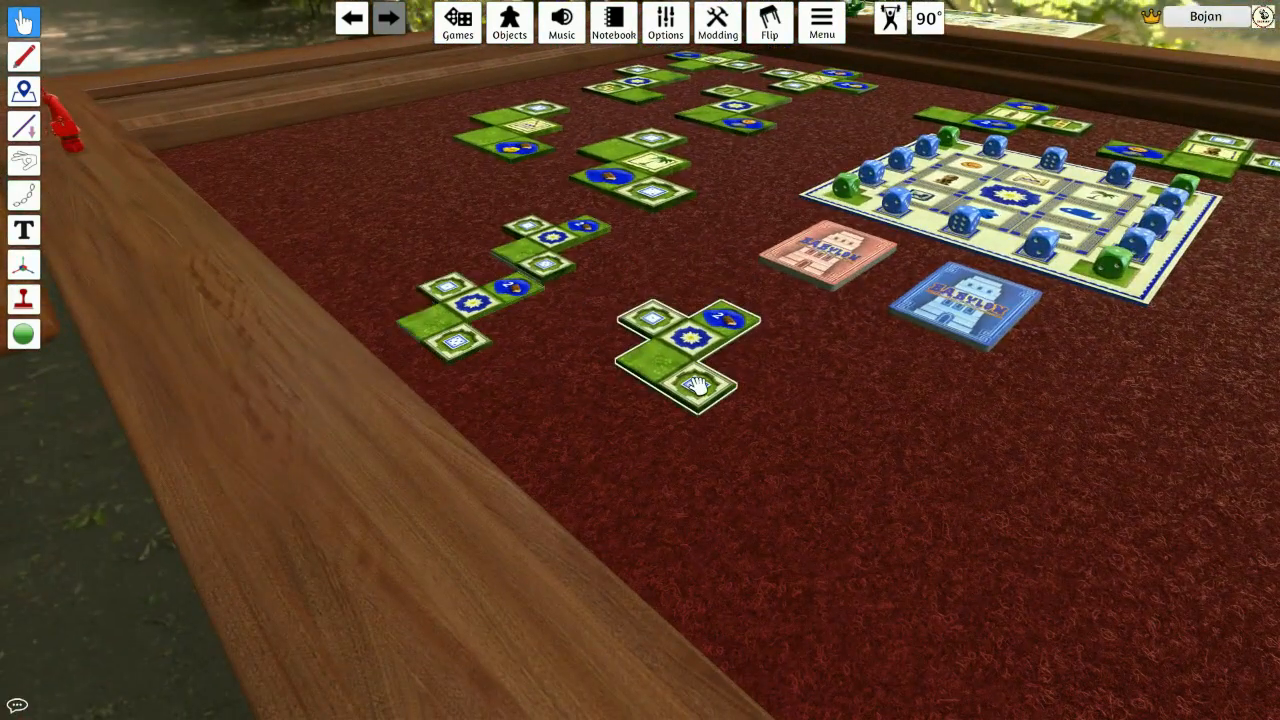
pyautogui.scroll(5, 686, 382)
pyautogui.scroll(-5, 705, 390)
pyautogui.moveTo(663, 380); pyautogui.dragTo(630, 378)
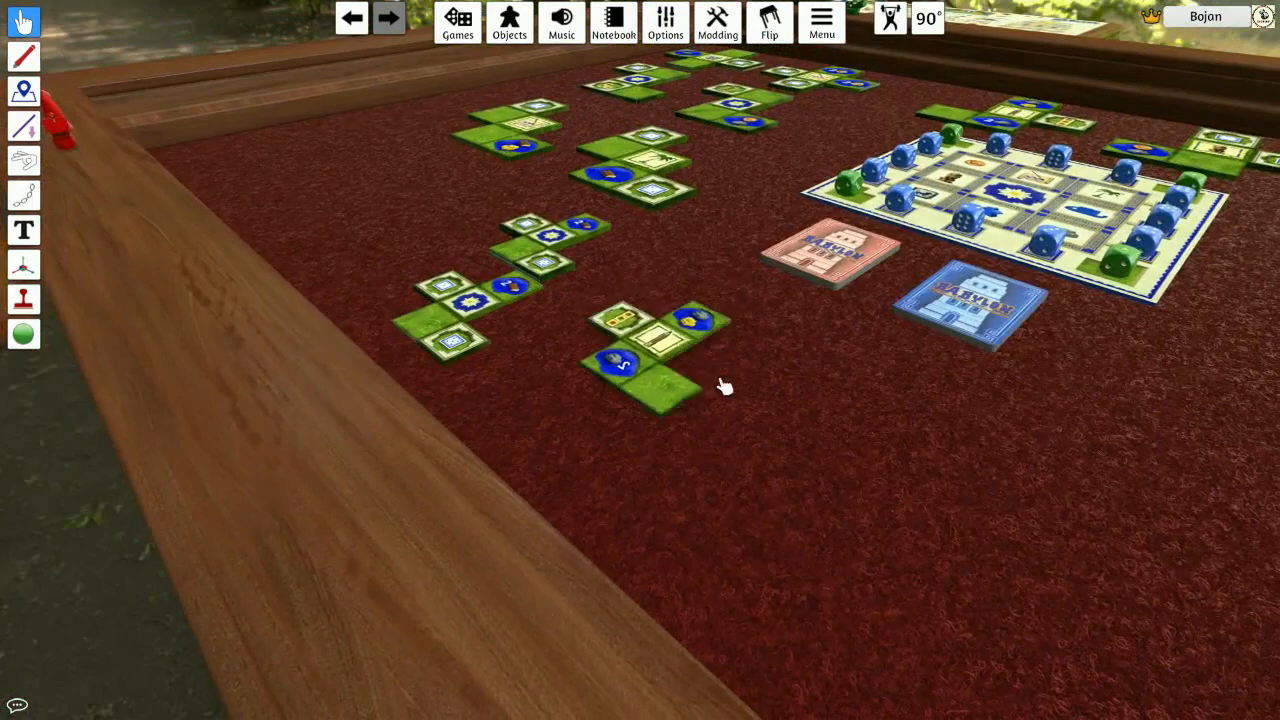
pyautogui.moveTo(723, 386); pyautogui.dragTo(1030, 640)
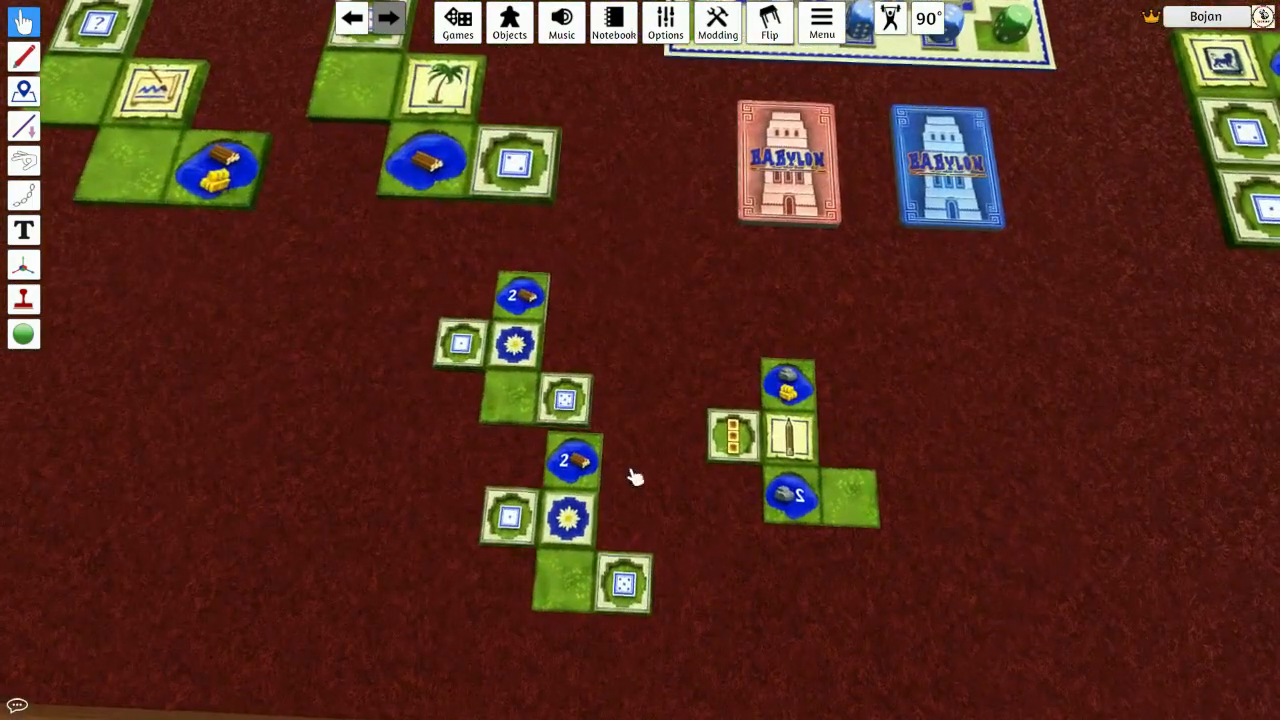
# Paste one more copy of the flower-side token, flip the moved one to its pencil side and delete it
pyautogui.moveTo(518, 415); pyautogui.dragTo(471, 392)
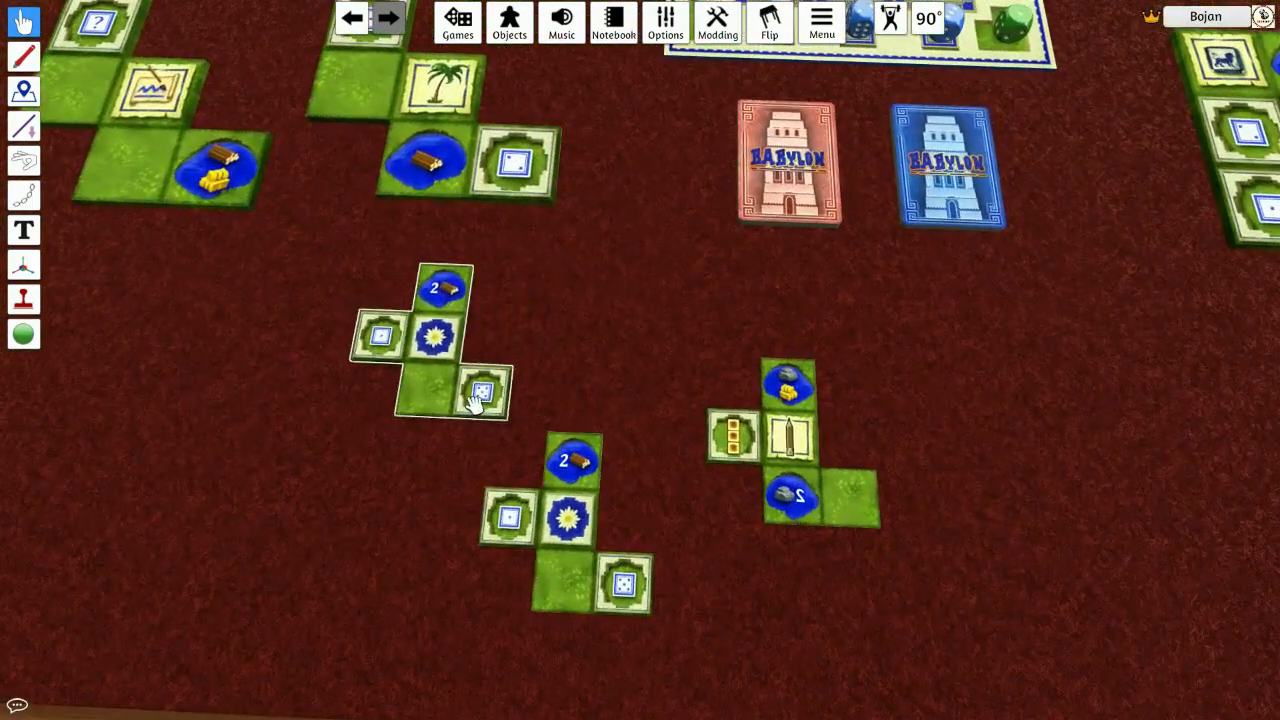
pyautogui.hotkey('ctrl', 'v')
pyautogui.moveTo(456, 403); pyautogui.dragTo(427, 398)
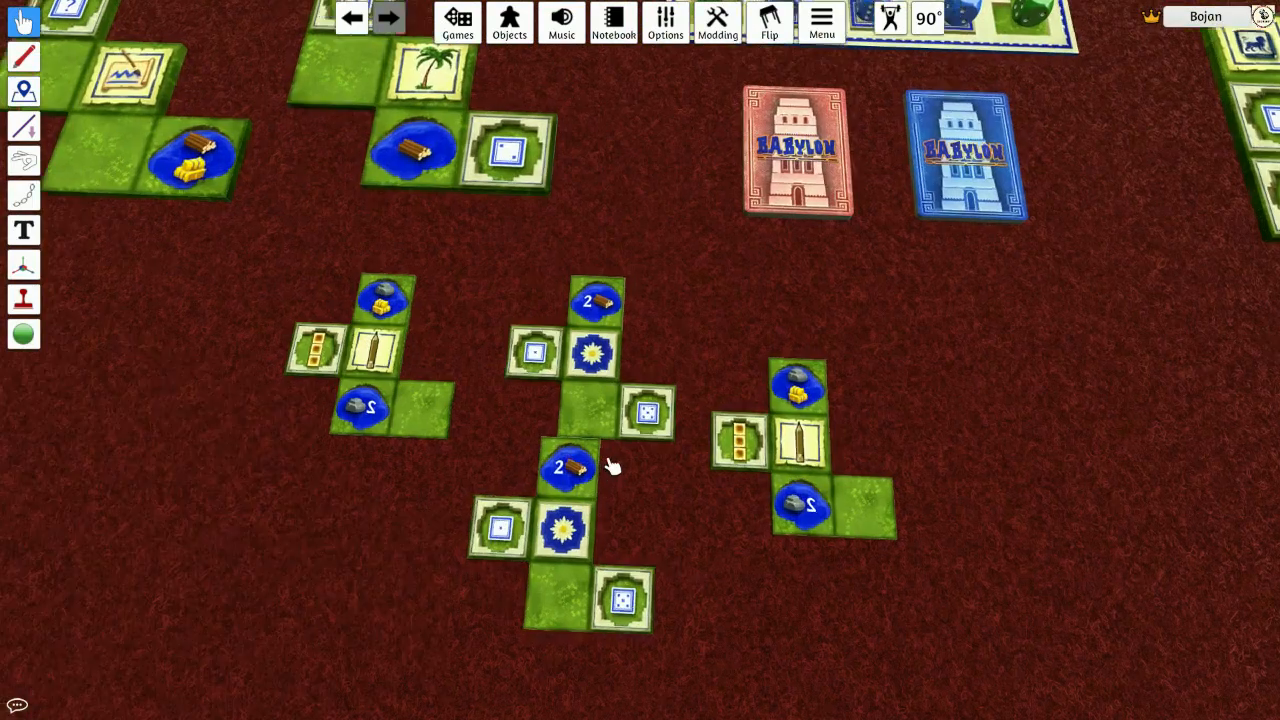
pyautogui.scroll(3, 363, 434)
pyautogui.press('Delete')
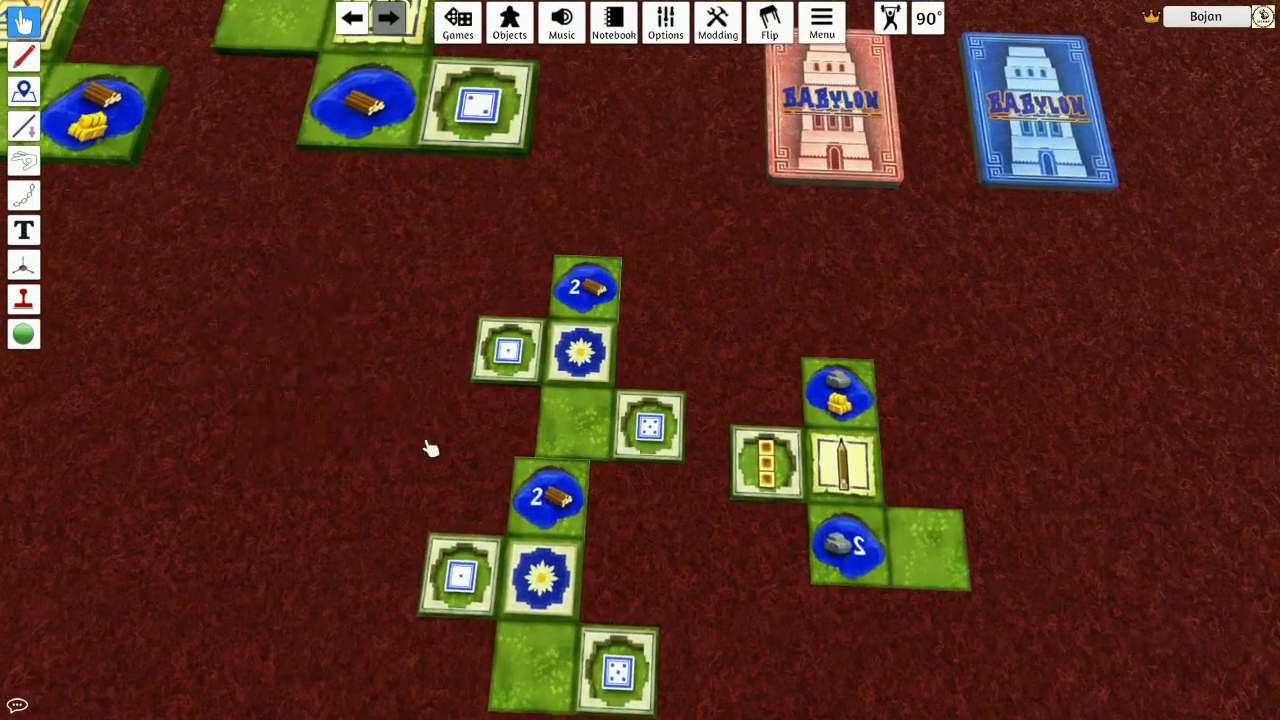
# Overlap the two flower-side tokens with a slight offset and examine their edges from a low angle
pyautogui.moveTo(611, 457); pyautogui.dragTo(455, 472)
pyautogui.moveTo(546, 342); pyautogui.dragTo(392, 506)
pyautogui.moveTo(478, 540); pyautogui.dragTo(380, 398)
pyautogui.scroll(3, 300, 300)
pyautogui.press('a')
pyautogui.moveTo(277, 338); pyautogui.dragTo(357, 362)
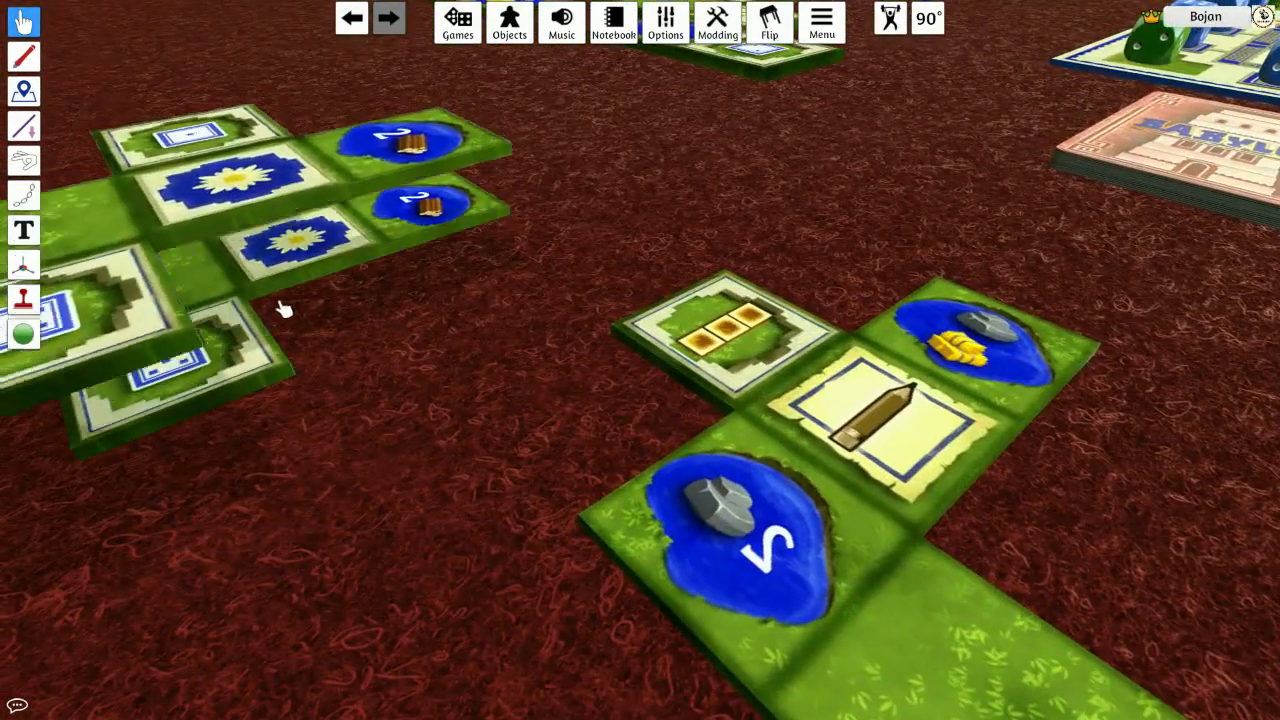
pyautogui.scroll(-3, 291, 406)
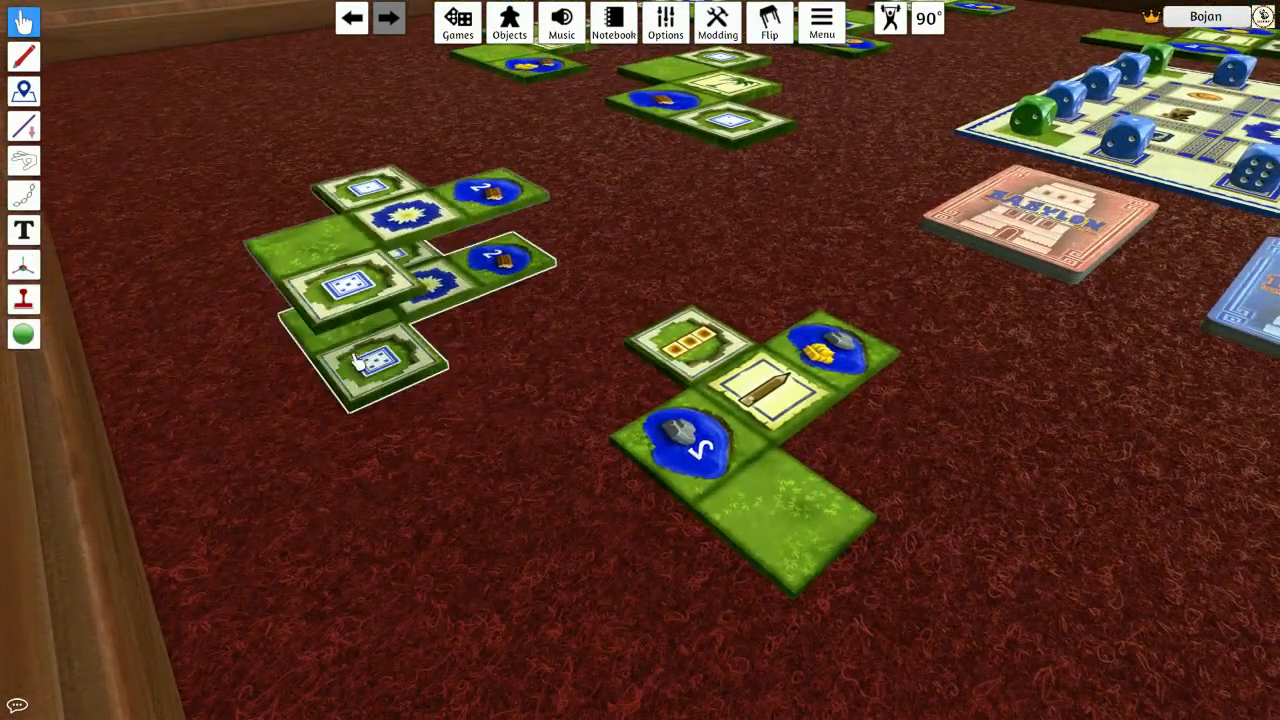
# Flip and restack the test tokens, and set the pencil-side one apart beside the flower-side one
pyautogui.moveTo(645, 475); pyautogui.dragTo(400, 351)
pyautogui.press('f')
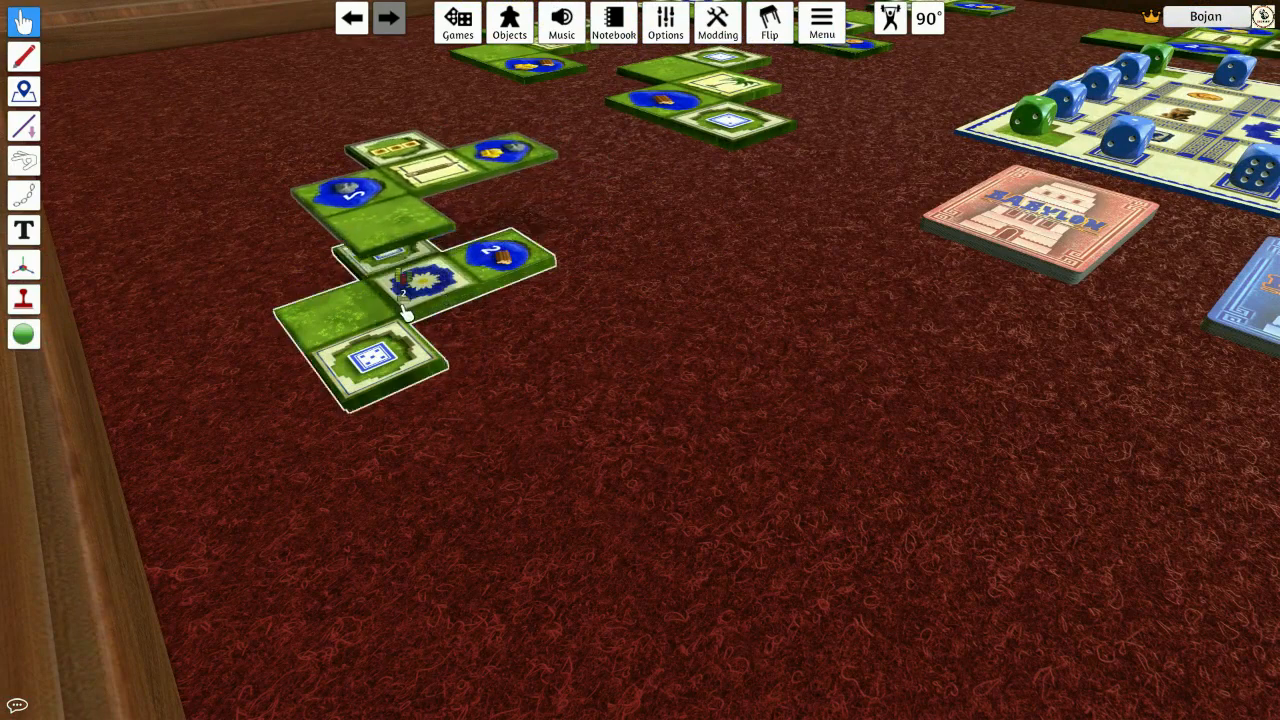
pyautogui.moveTo(381, 366); pyautogui.dragTo(877, 557)
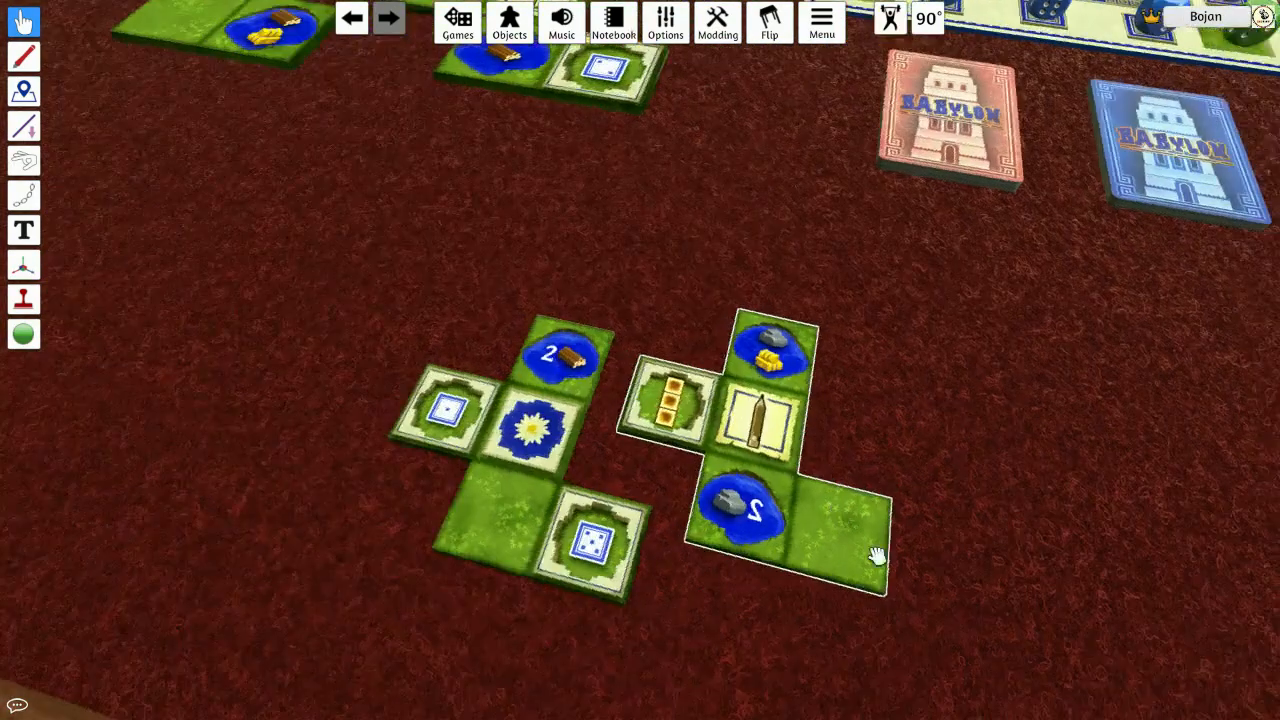
pyautogui.scroll(-4, 850, 510)
pyautogui.moveTo(834, 489); pyautogui.dragTo(877, 500)
pyautogui.scroll(4, 879, 515)
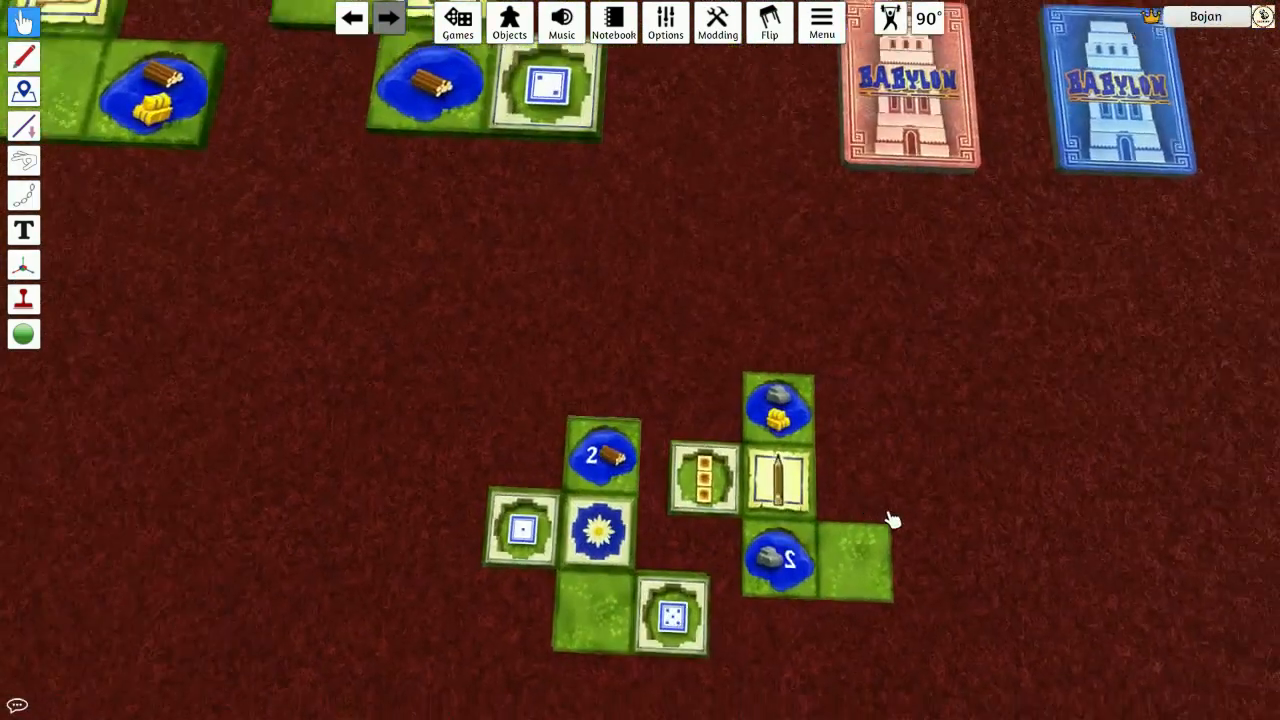
# Select the remaining pencil-side and flower-side test tokens and delete them from the table
pyautogui.scroll(-5, 889, 519)
pyautogui.moveTo(557, 345); pyautogui.dragTo(762, 482)
pyautogui.press('Delete')
pyautogui.scroll(-4, 809, 437)
pyautogui.moveTo(770, 390); pyautogui.dragTo(700, 465)
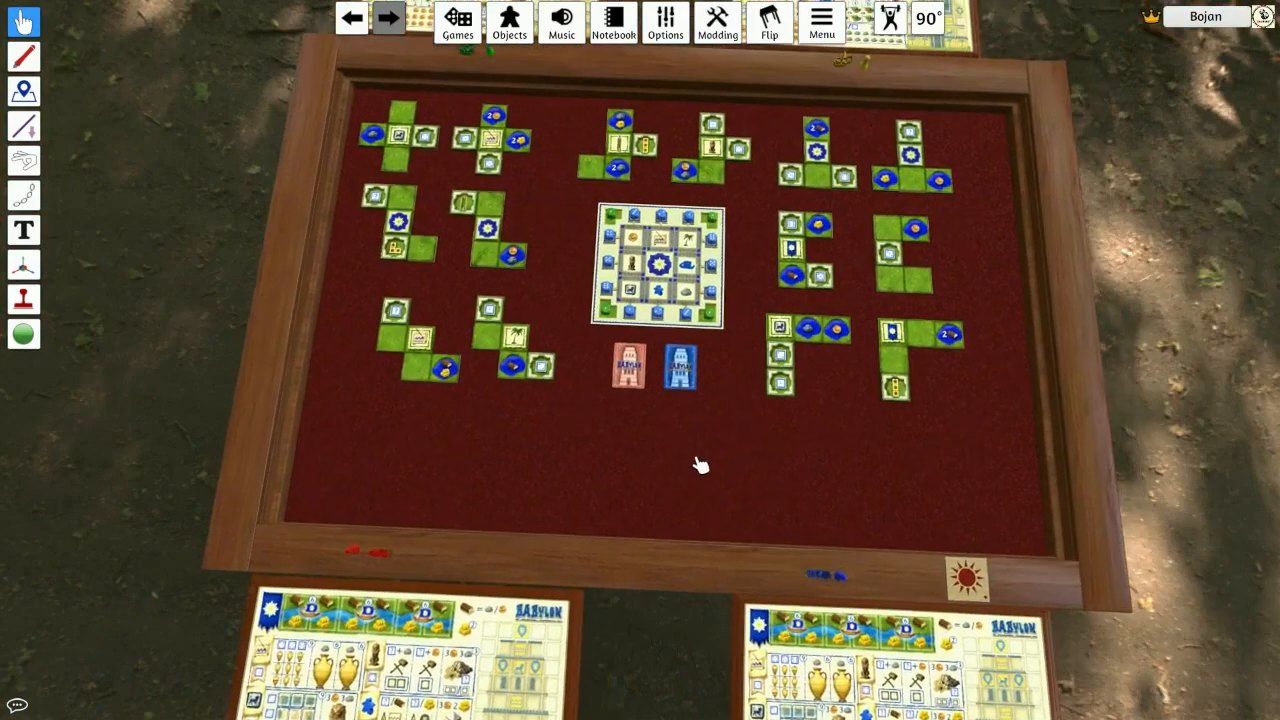
pyautogui.scroll(2, 700, 465)
pyautogui.scroll(6, 705, 462)
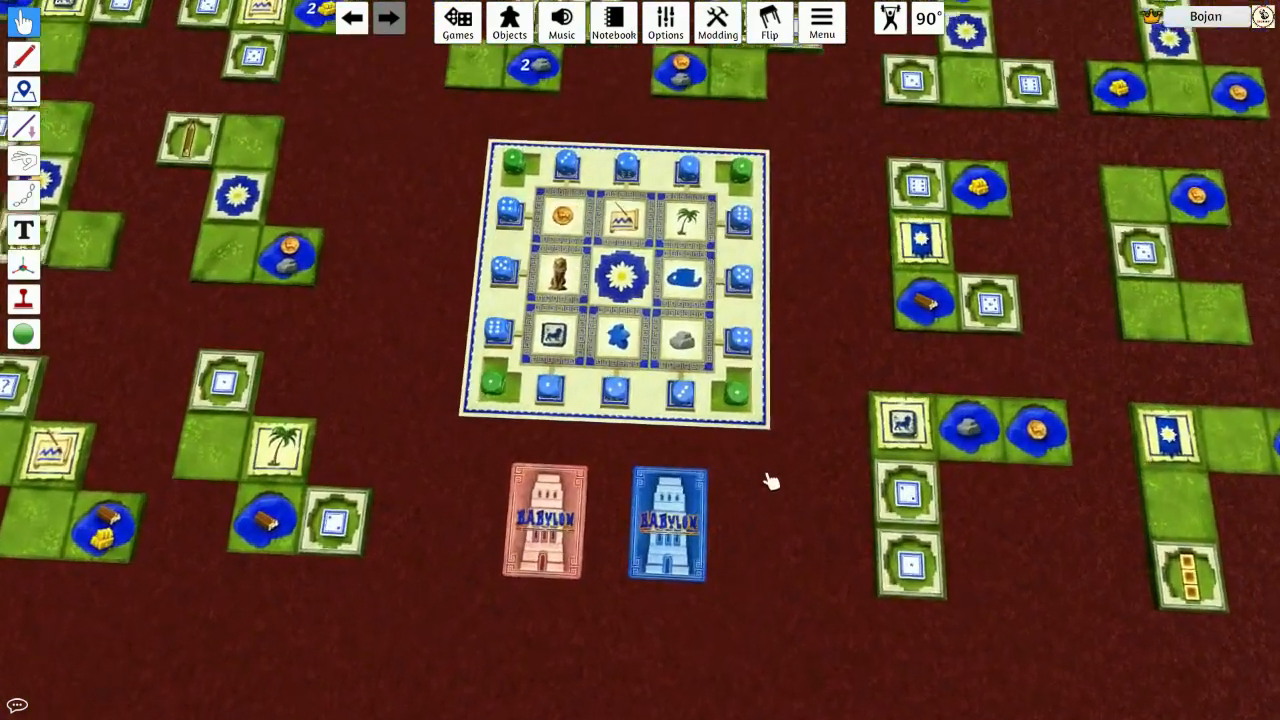
pyautogui.scroll(6, 823, 263)
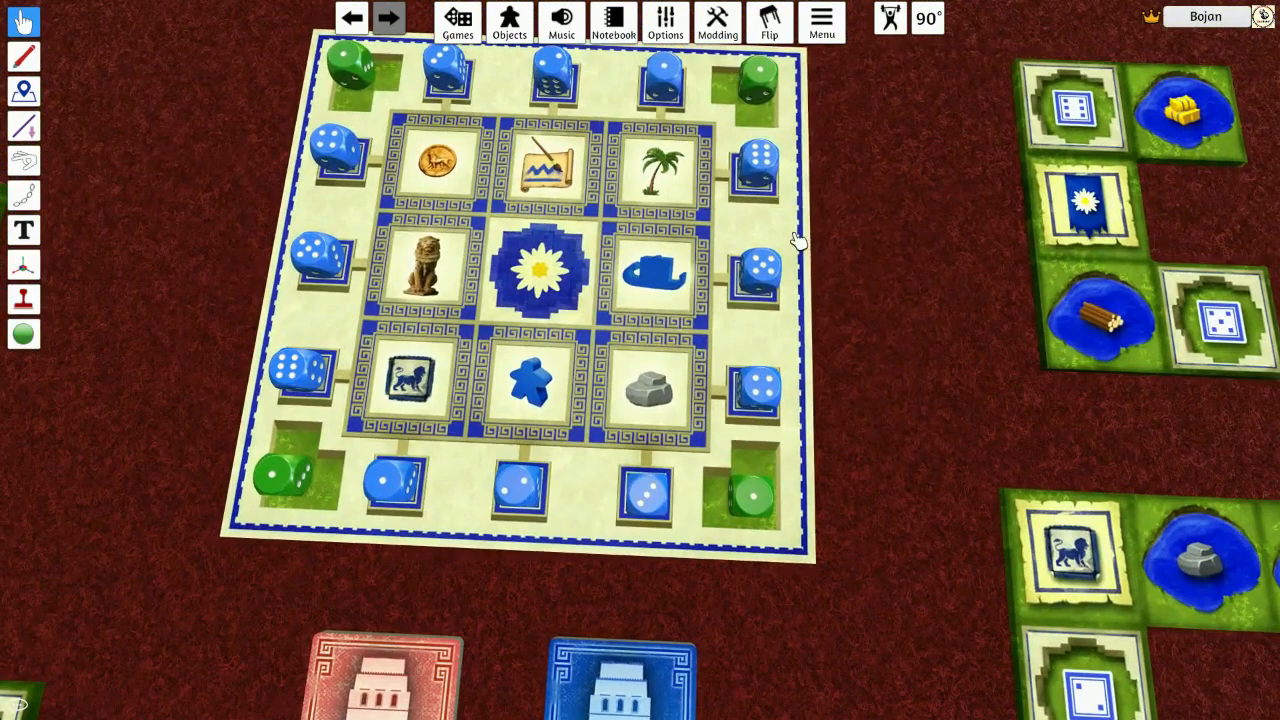
# Check the Custom Tile settings of the central game board, including its type, images and thickness, and close them unchanged
pyautogui.rightClick(797, 240)
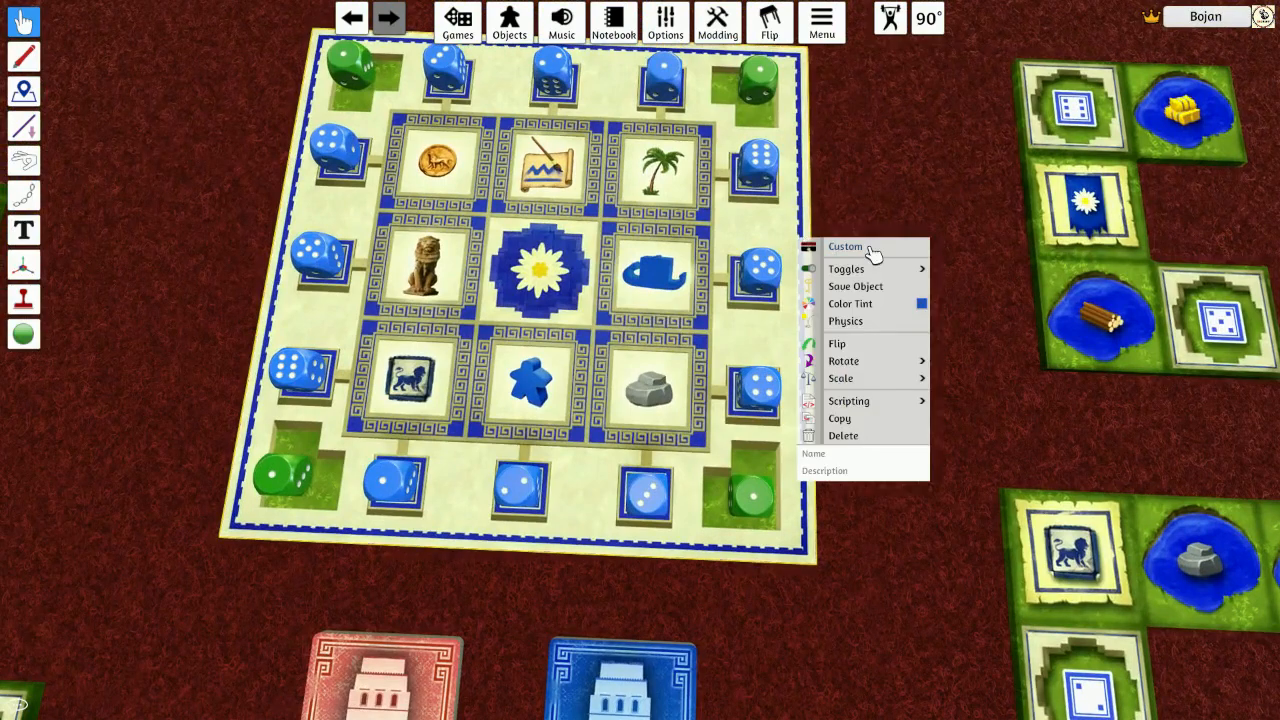
pyautogui.click(876, 254)
pyautogui.click(563, 380)
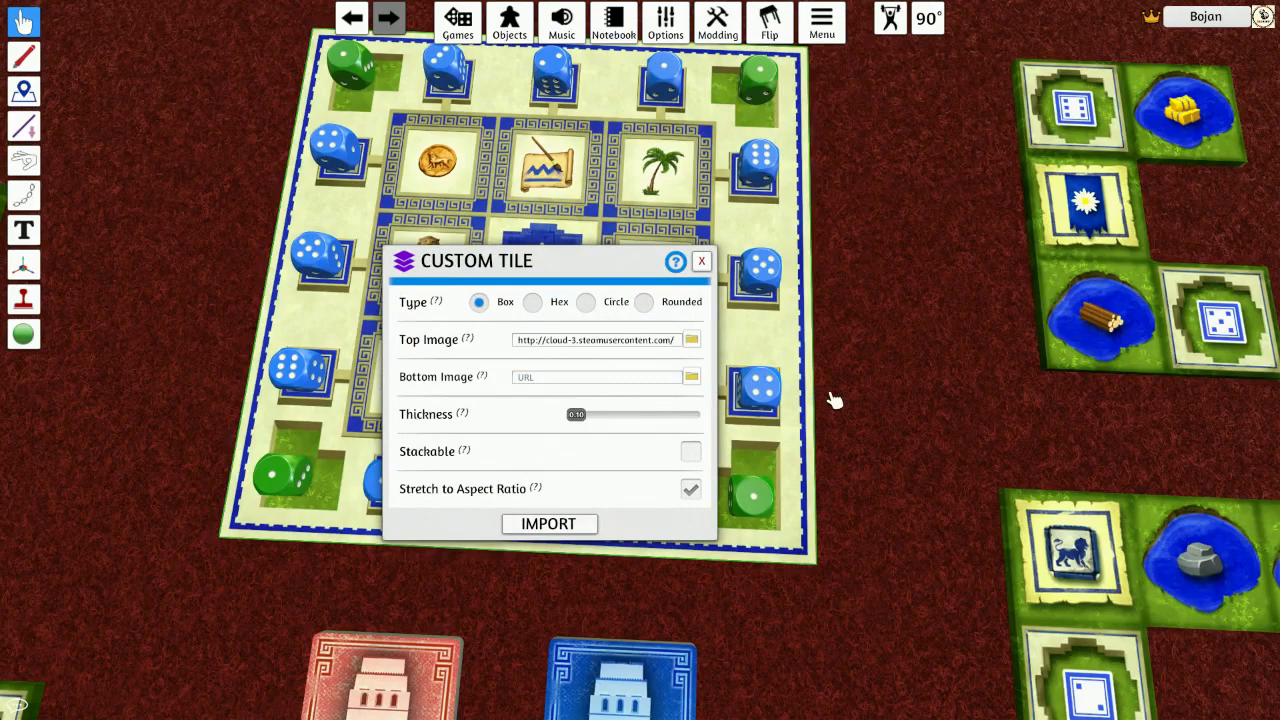
pyautogui.click(701, 265)
# Survey the whole table and examine up close the player board beside the blue ship and pawn
pyautogui.scroll(-3, 860, 388)
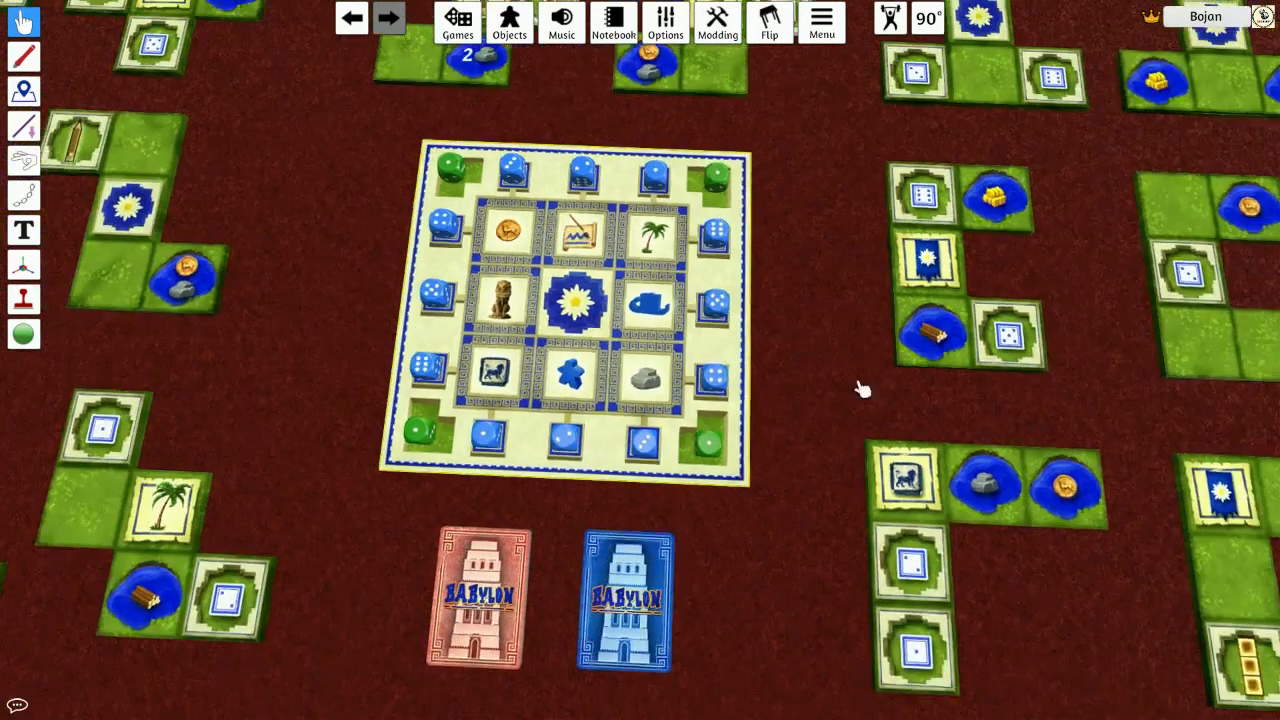
pyautogui.scroll(-8, 620, 323)
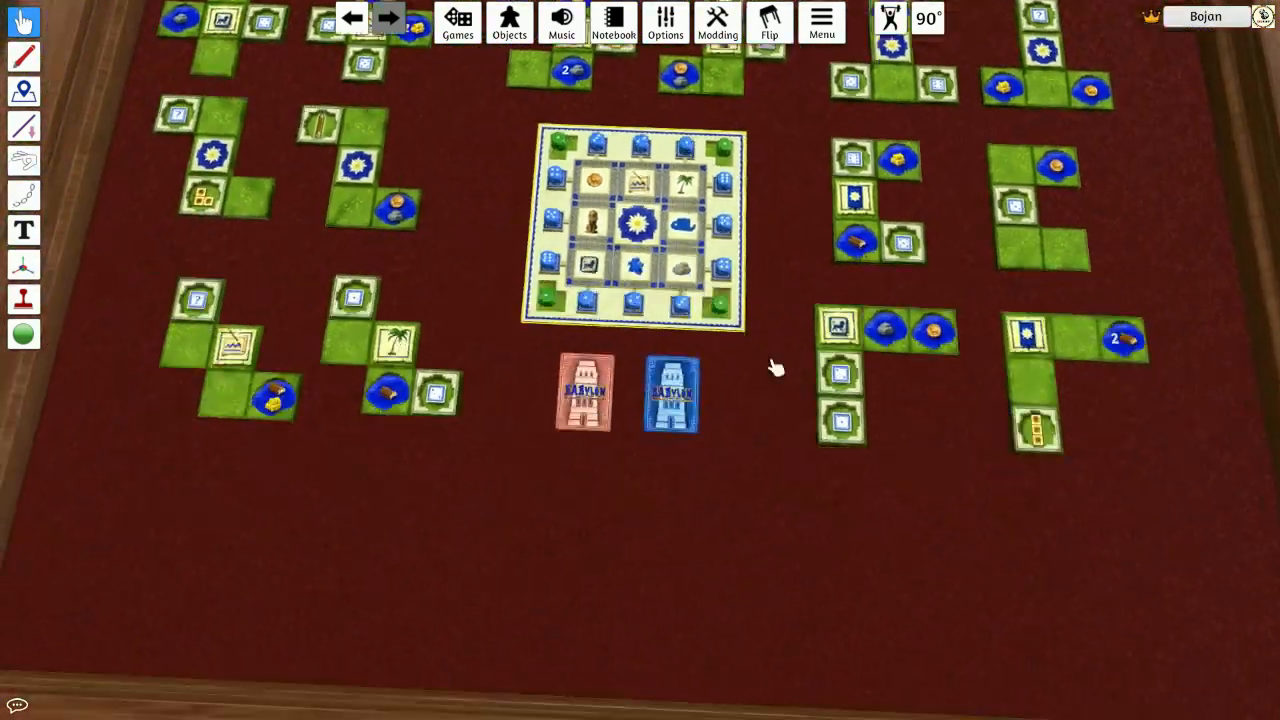
pyautogui.scroll(-3, 790, 440)
pyautogui.press('s')
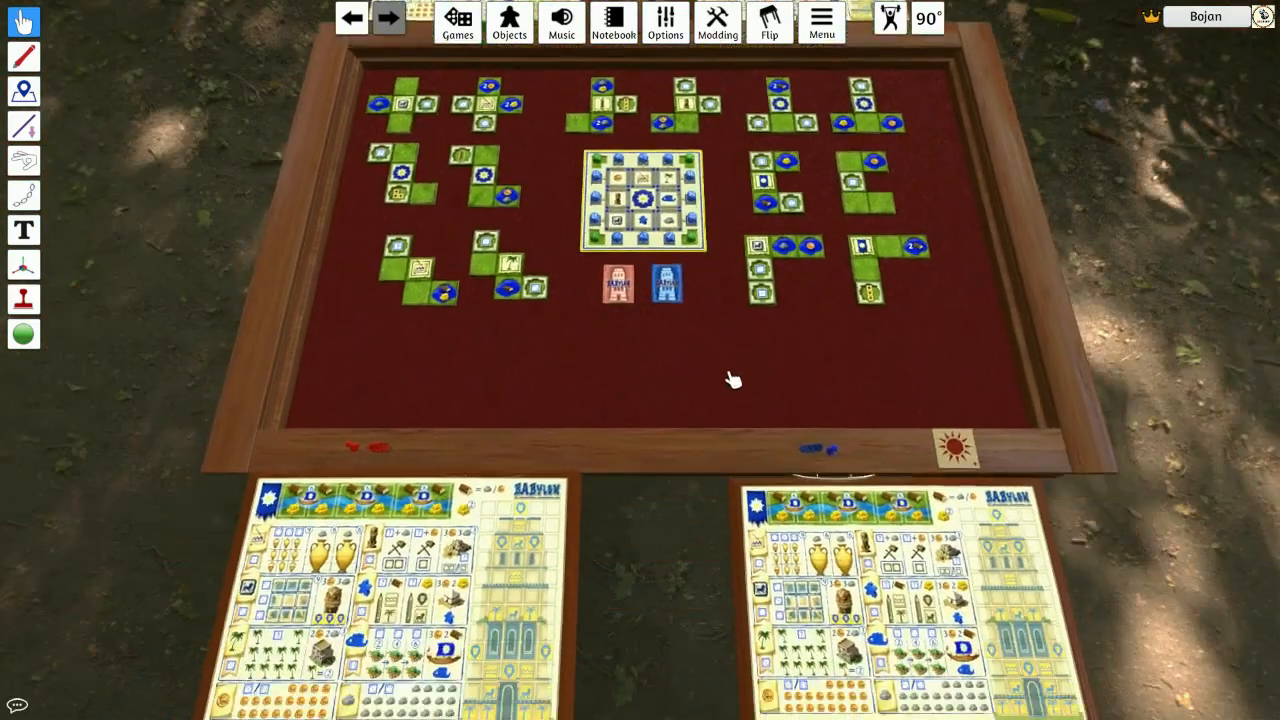
pyautogui.scroll(3, 768, 434)
pyautogui.press('s')
pyautogui.press('d')
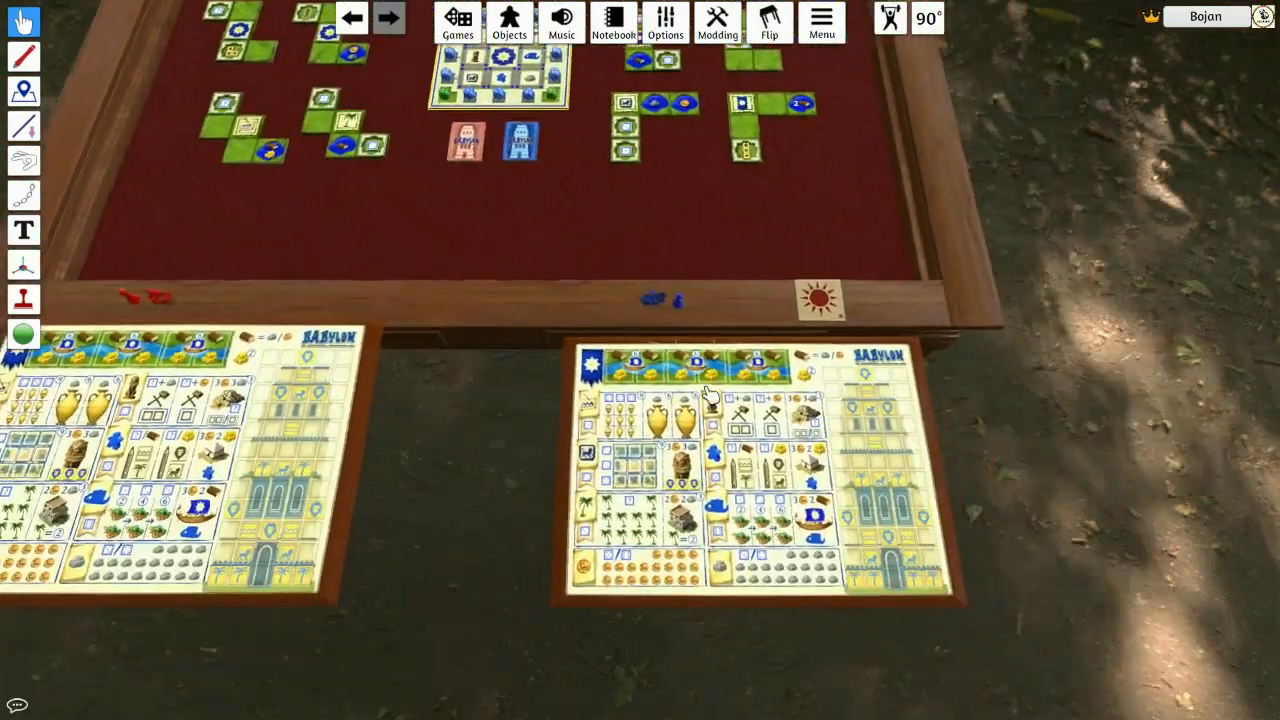
pyautogui.scroll(5, 708, 420)
pyautogui.scroll(-5, 670, 340)
pyautogui.press('s')
pyautogui.press('d')
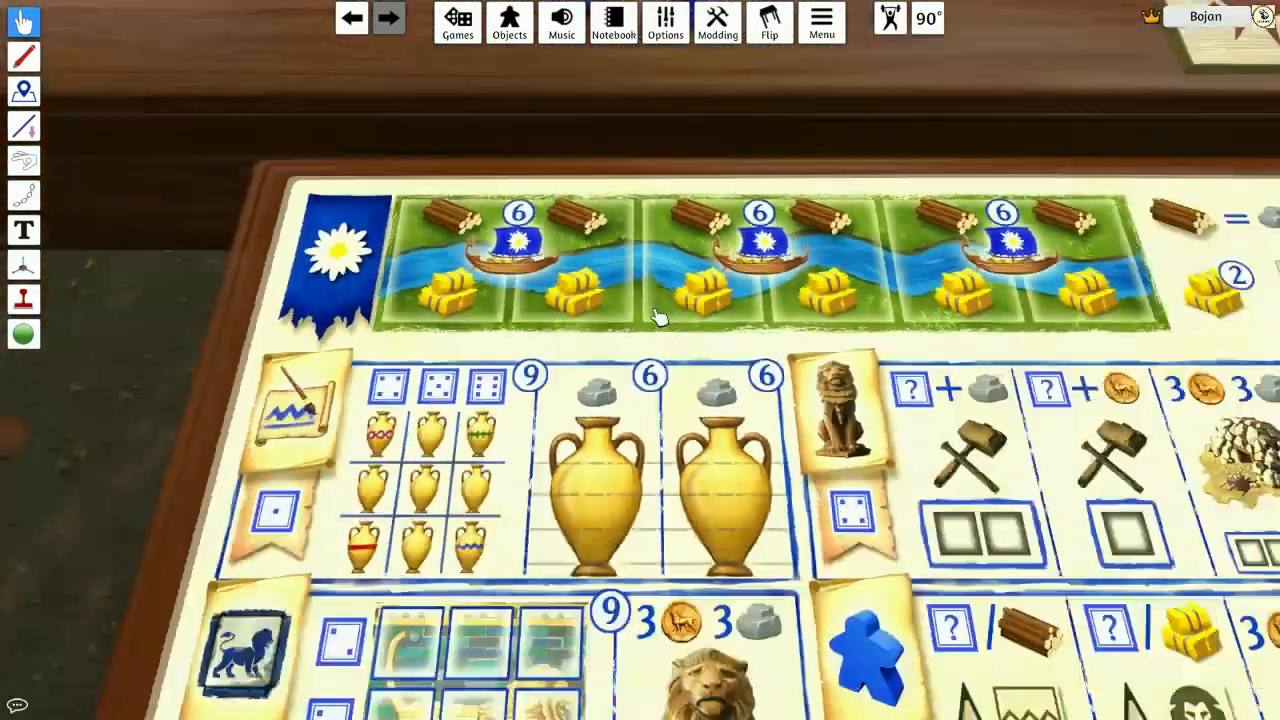
pyautogui.press('d')
pyautogui.scroll(1, 590, 416)
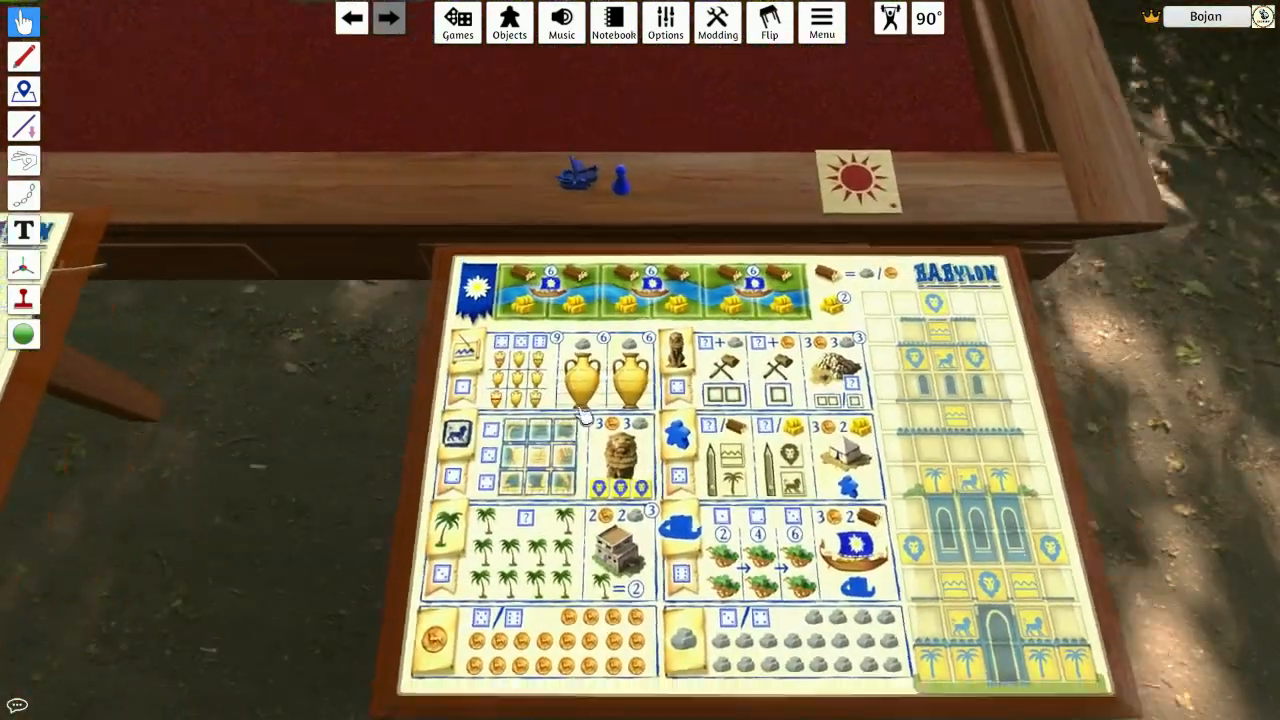
pyautogui.press('s')
pyautogui.press('d')
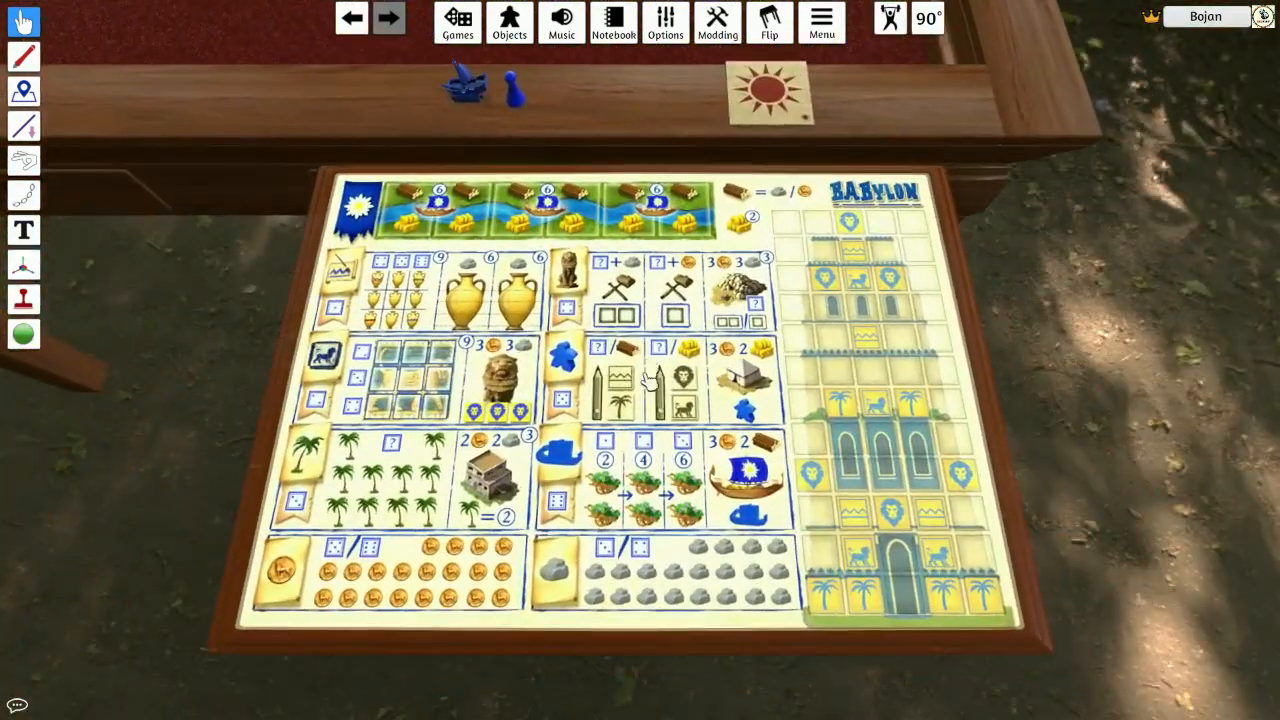
pyautogui.scroll(2, 646, 391)
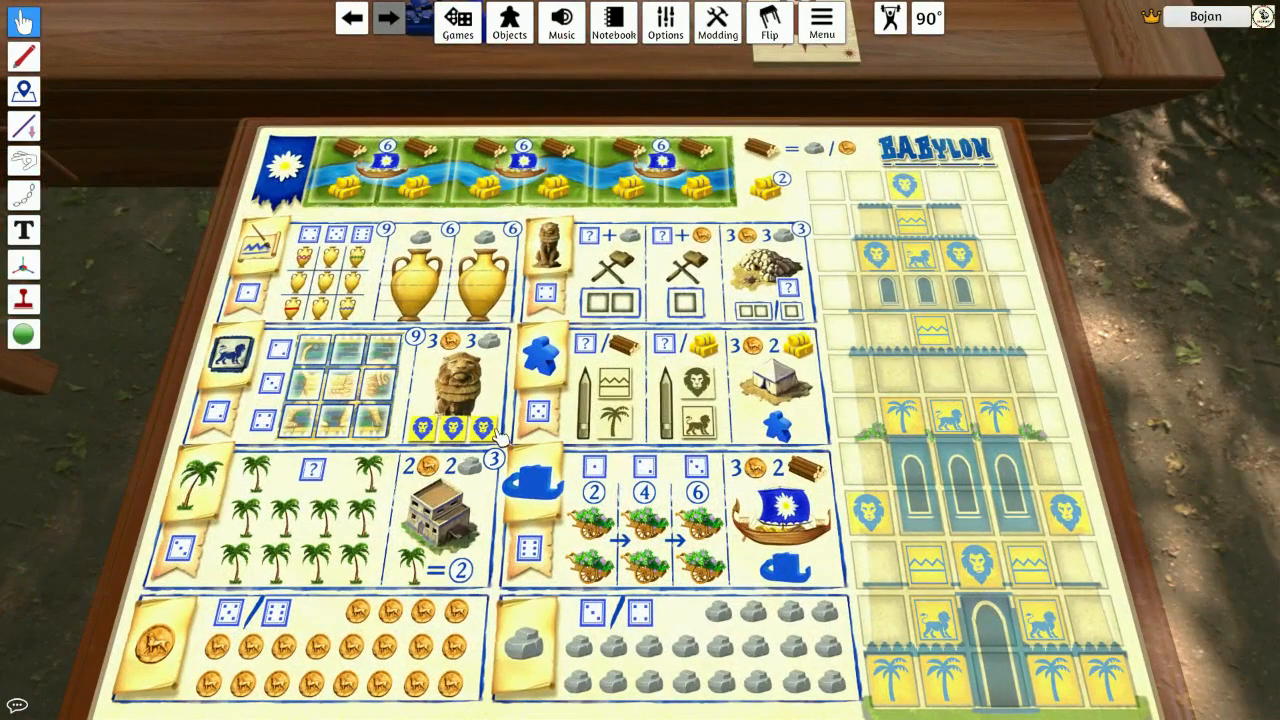
# Inspect that player board's resource sections and Babylon building grid from several angles and distances
pyautogui.scroll(-5, 497, 436)
pyautogui.scroll(5, 580, 438)
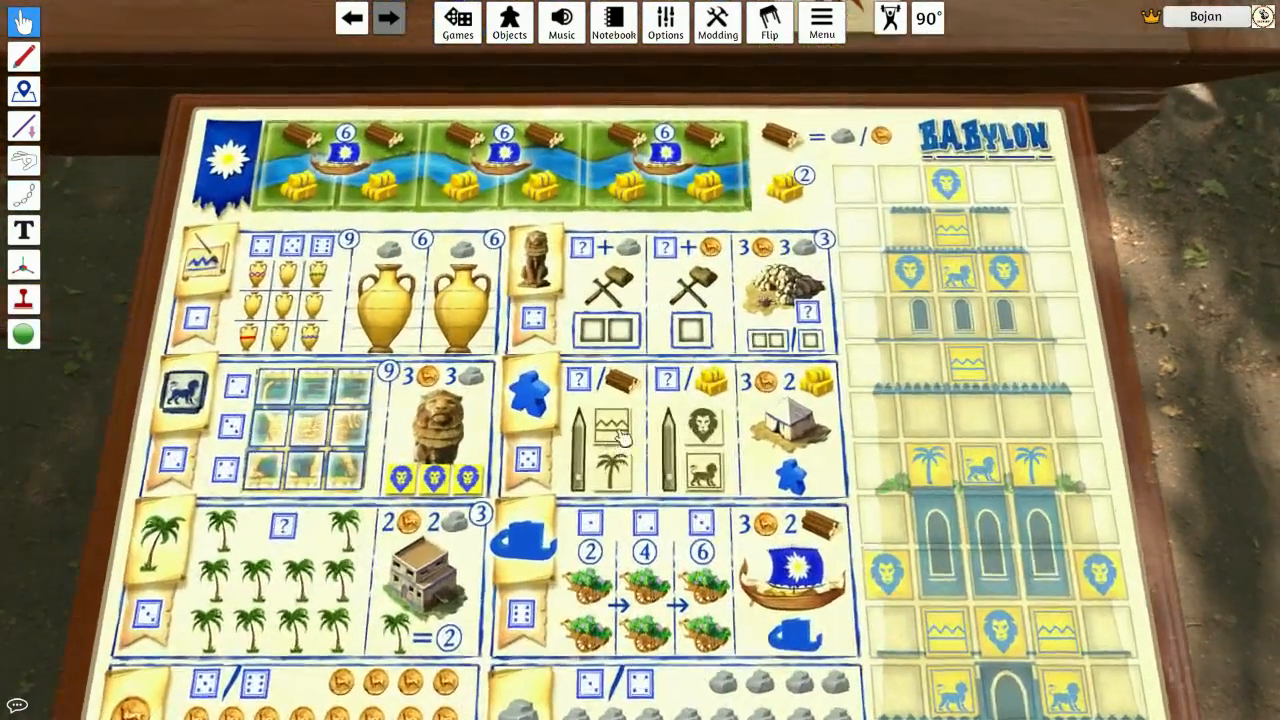
pyautogui.scroll(-5, 608, 441)
pyautogui.scroll(1, 610, 441)
pyautogui.moveTo(610, 440); pyautogui.dragTo(420, 400)
pyautogui.scroll(3, 628, 482)
pyautogui.scroll(-4, 815, 550)
pyautogui.scroll(4, 723, 523)
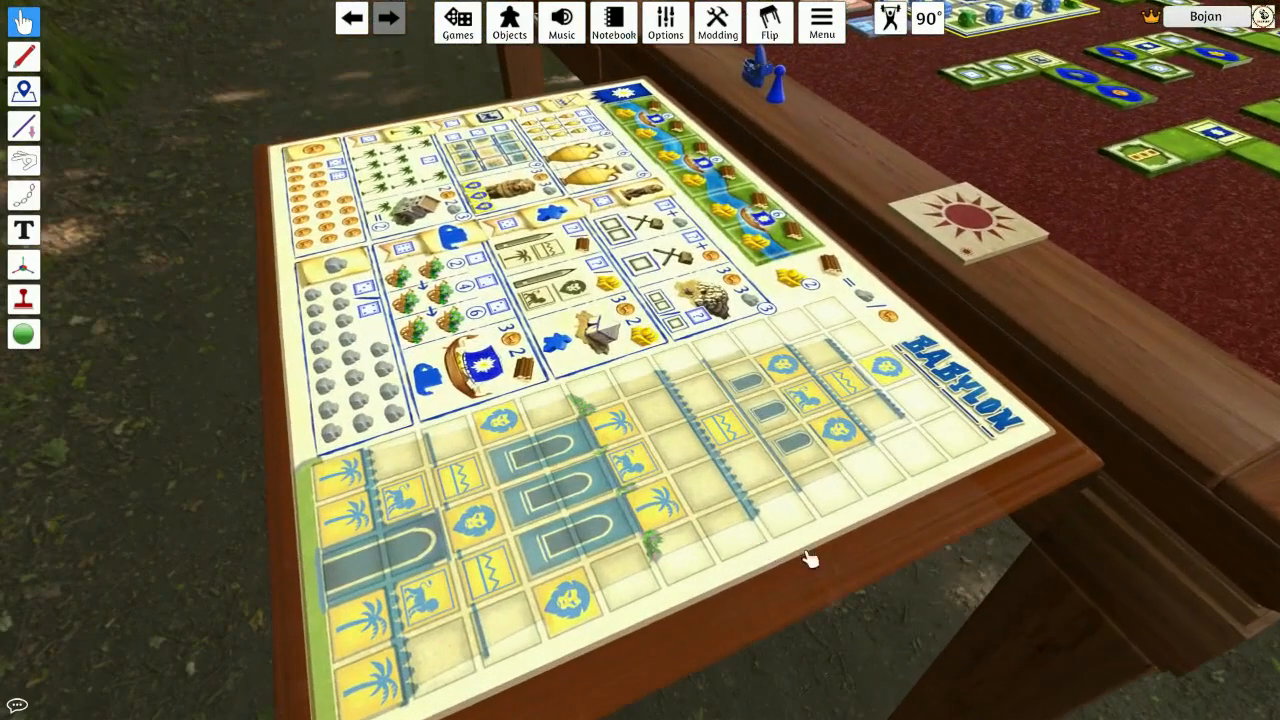
pyautogui.scroll(-3, 810, 560)
pyautogui.moveTo(754, 494); pyautogui.dragTo(1089, 594)
pyautogui.scroll(-4, 720, 445)
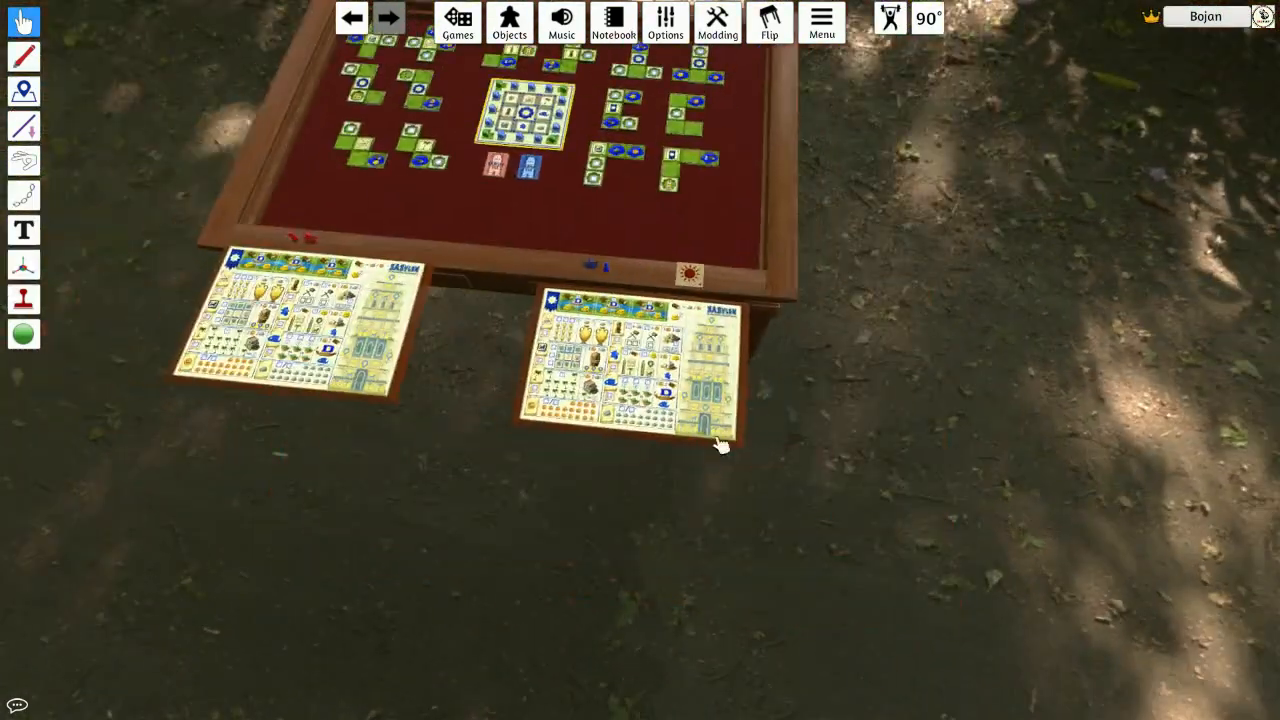
# View the blue ship and pawn on the table edge, browse the Player Pawns components and close the library
pyautogui.scroll(5, 720, 445)
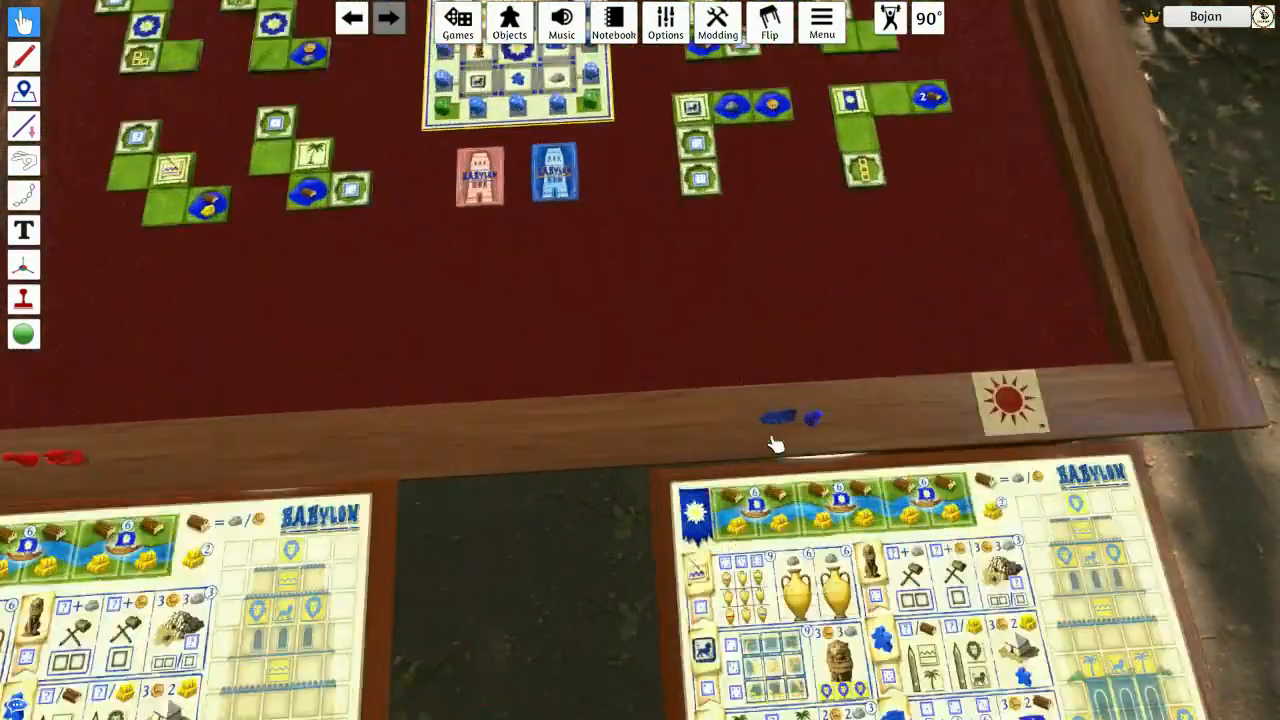
pyautogui.scroll(3, 776, 444)
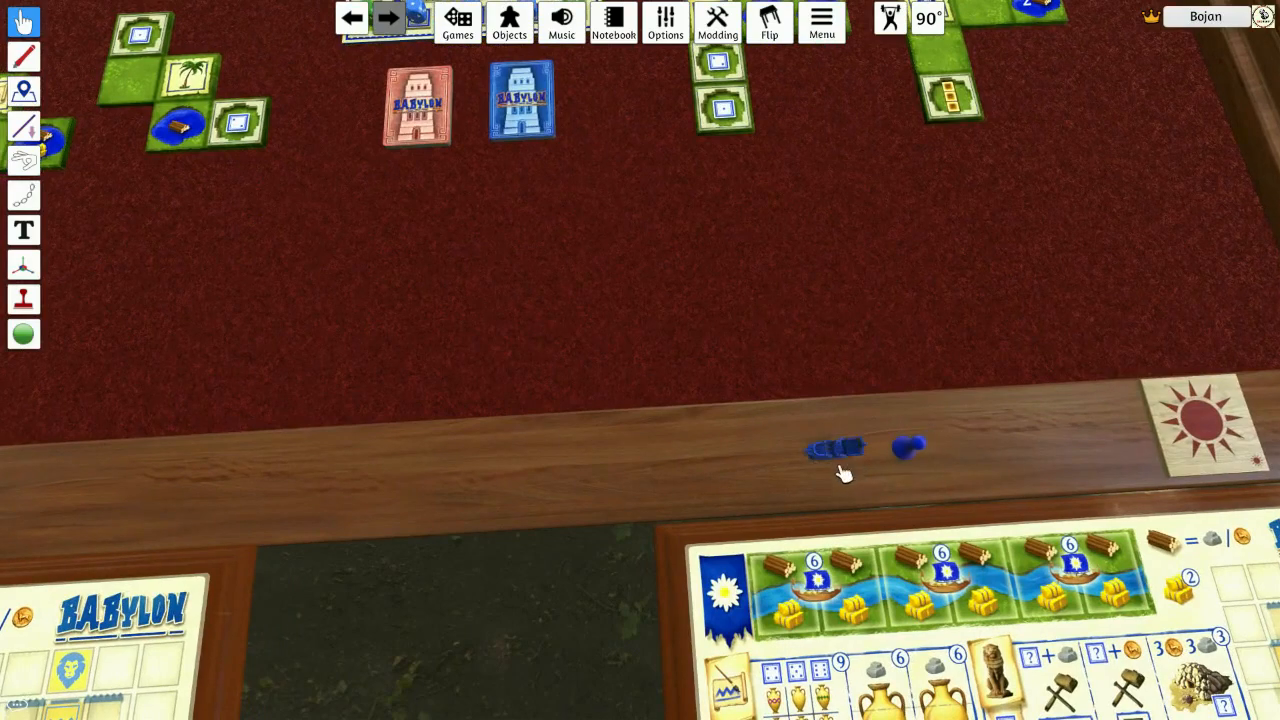
pyautogui.moveTo(843, 474); pyautogui.dragTo(687, 319)
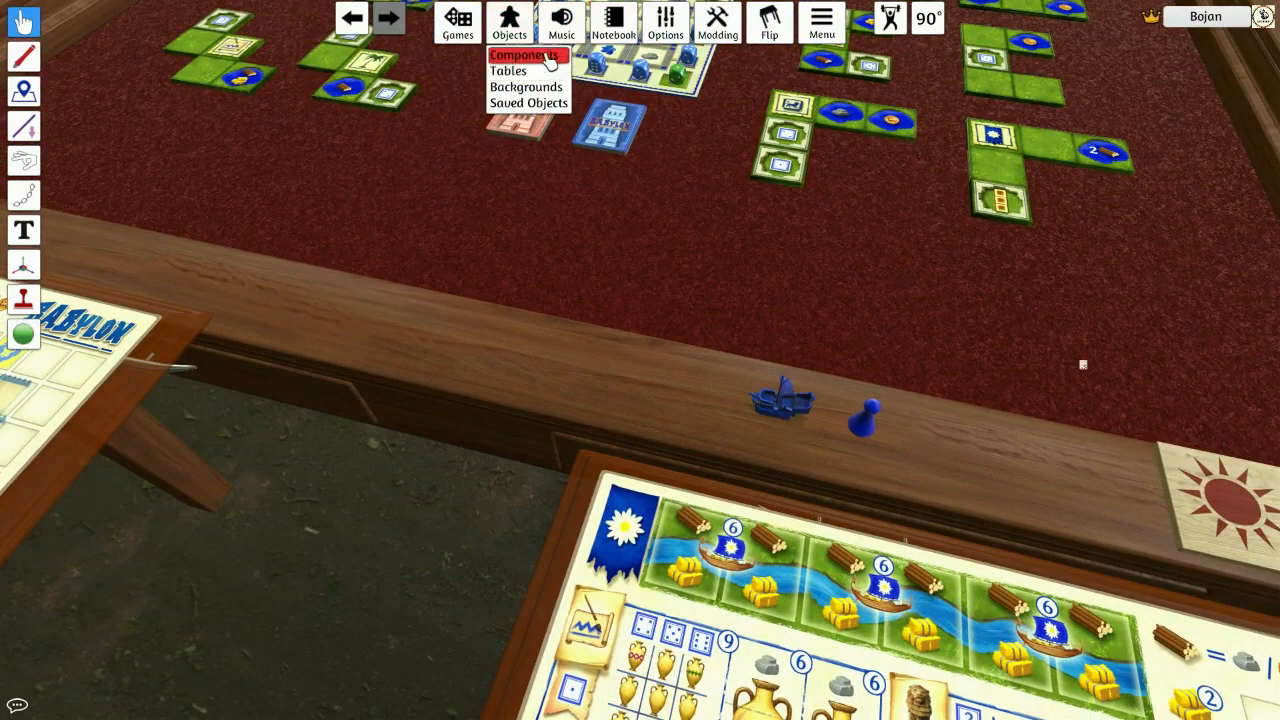
pyautogui.click(549, 62)
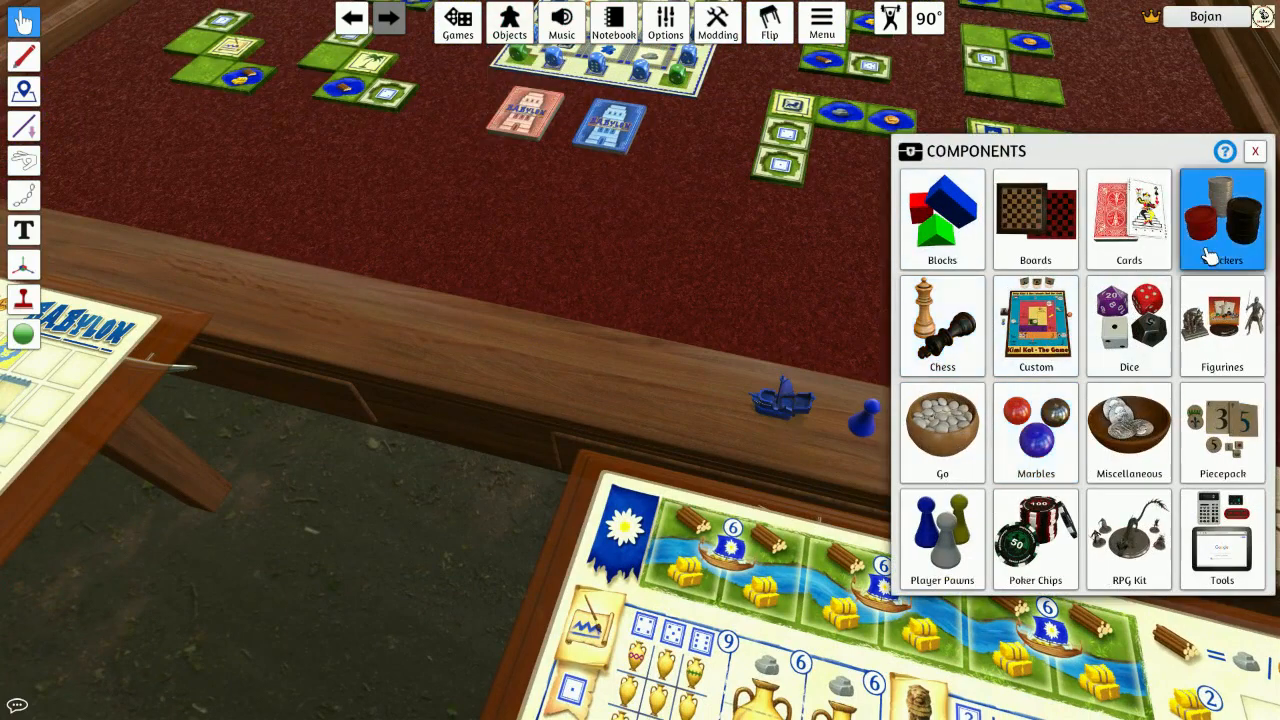
pyautogui.click(952, 535)
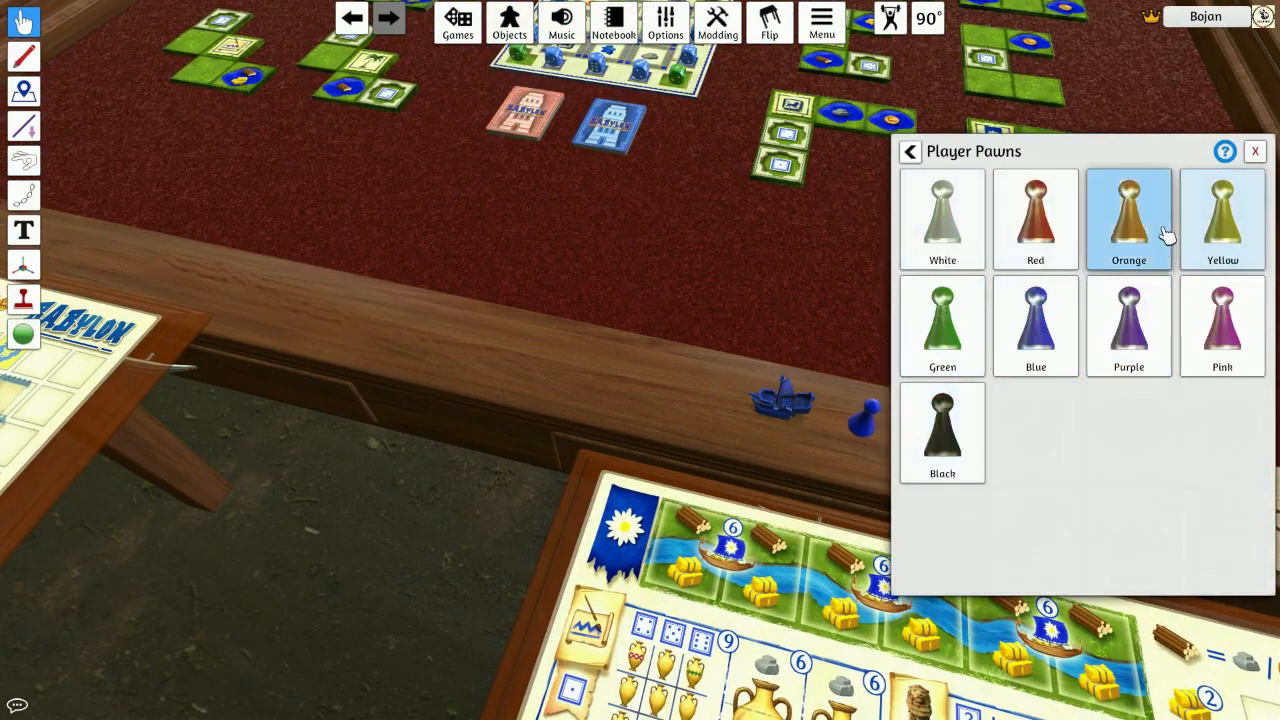
pyautogui.click(1255, 151)
# Lift the blue ship beside the pawn to inspect it and set it back on the table edge
pyautogui.moveTo(922, 464); pyautogui.dragTo(1001, 453)
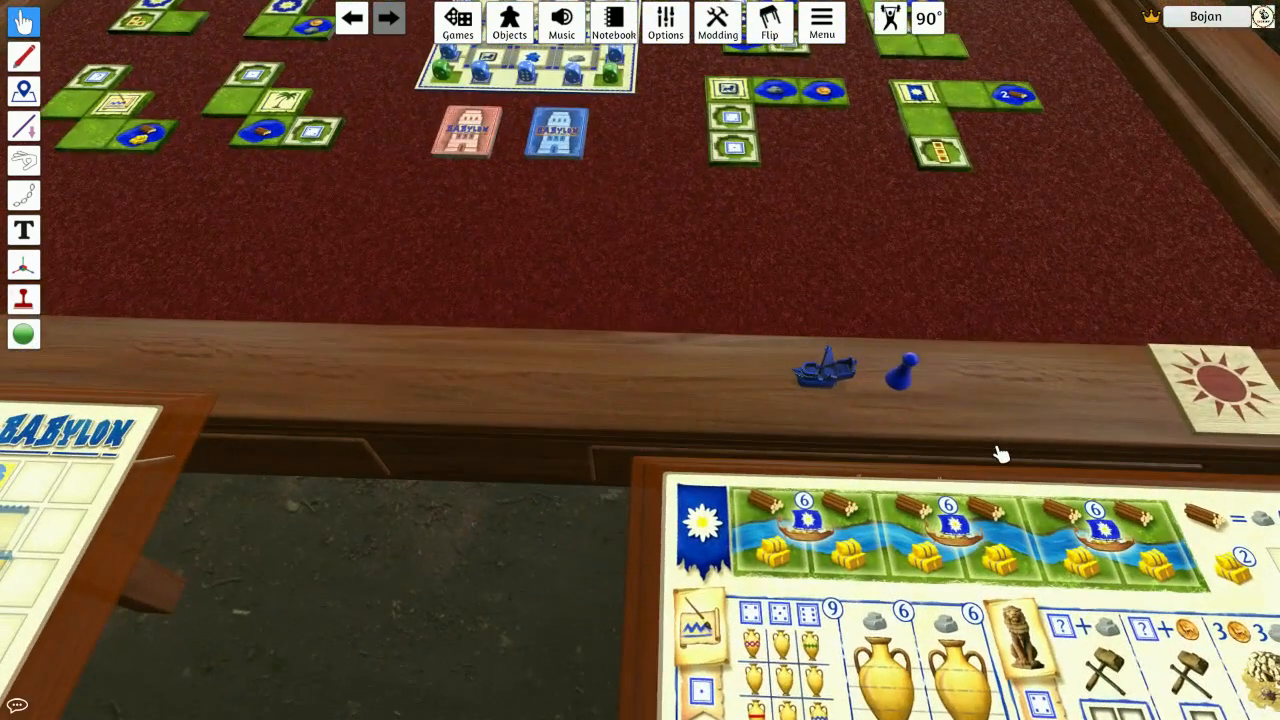
pyautogui.scroll(-2, 1002, 455)
pyautogui.scroll(2, 968, 436)
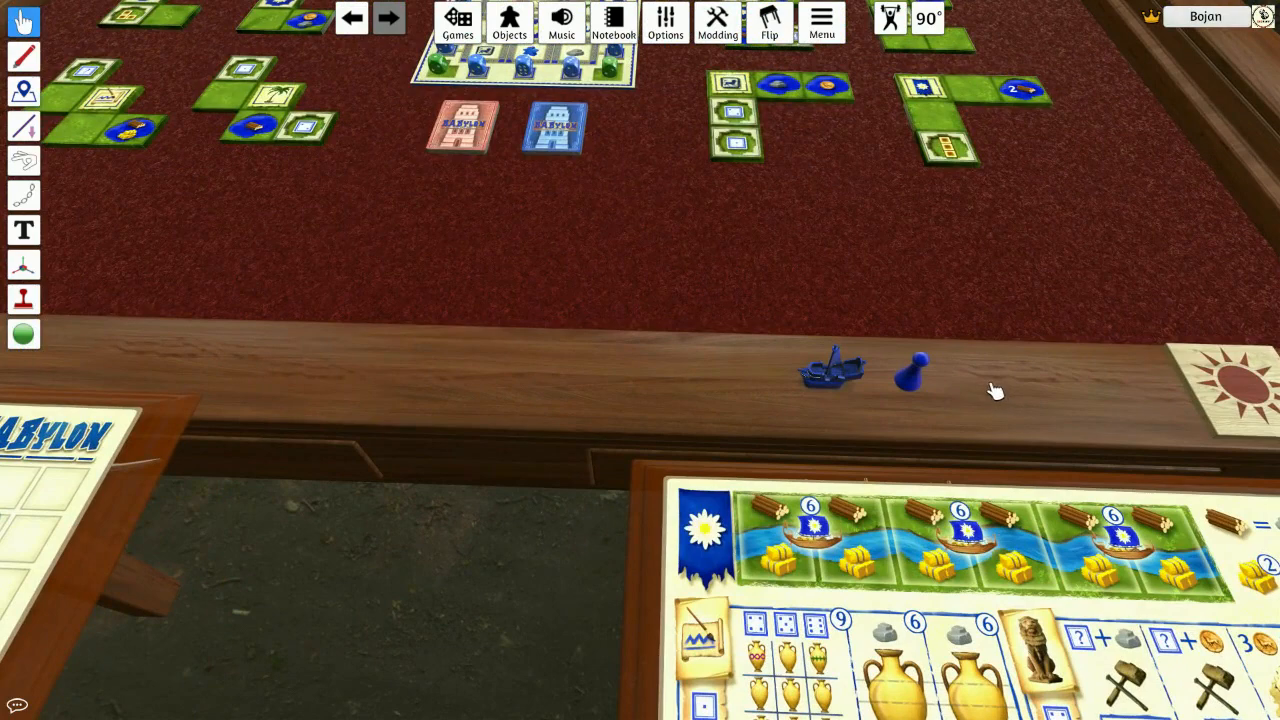
pyautogui.scroll(1, 980, 420)
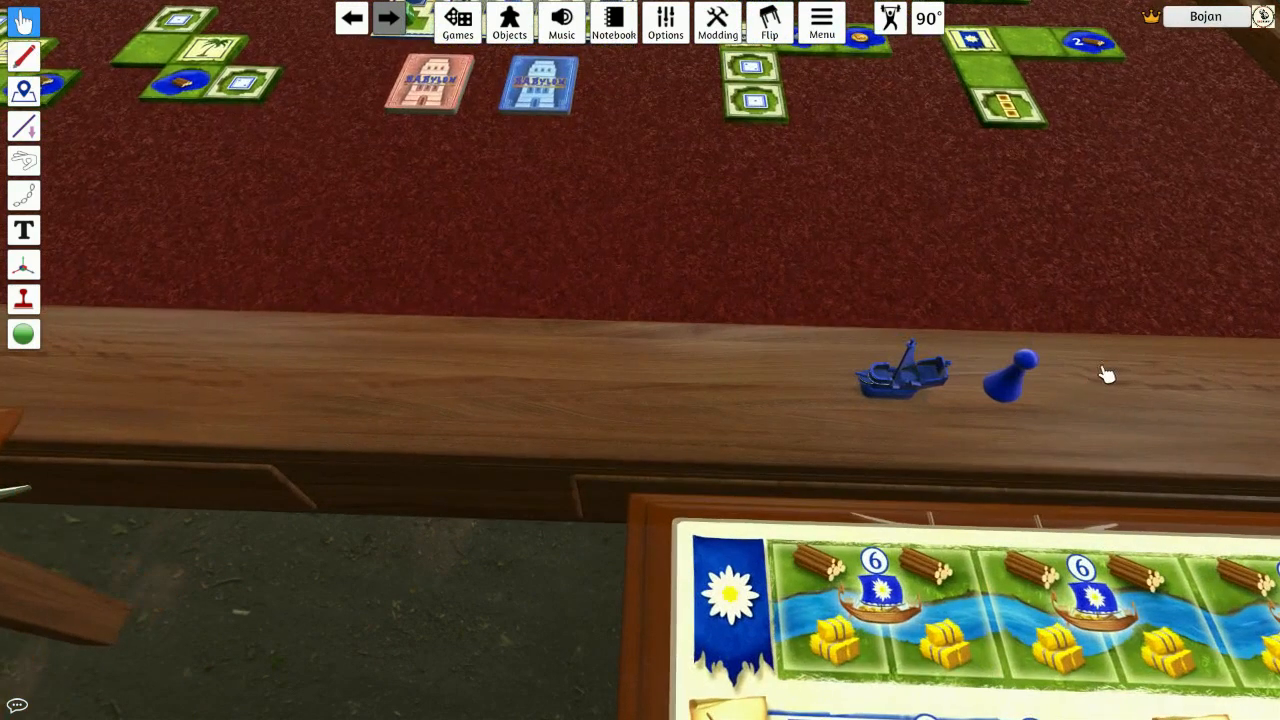
pyautogui.scroll(3, 960, 392)
pyautogui.moveTo(850, 355); pyautogui.dragTo(851, 360)
pyautogui.scroll(2, 877, 430)
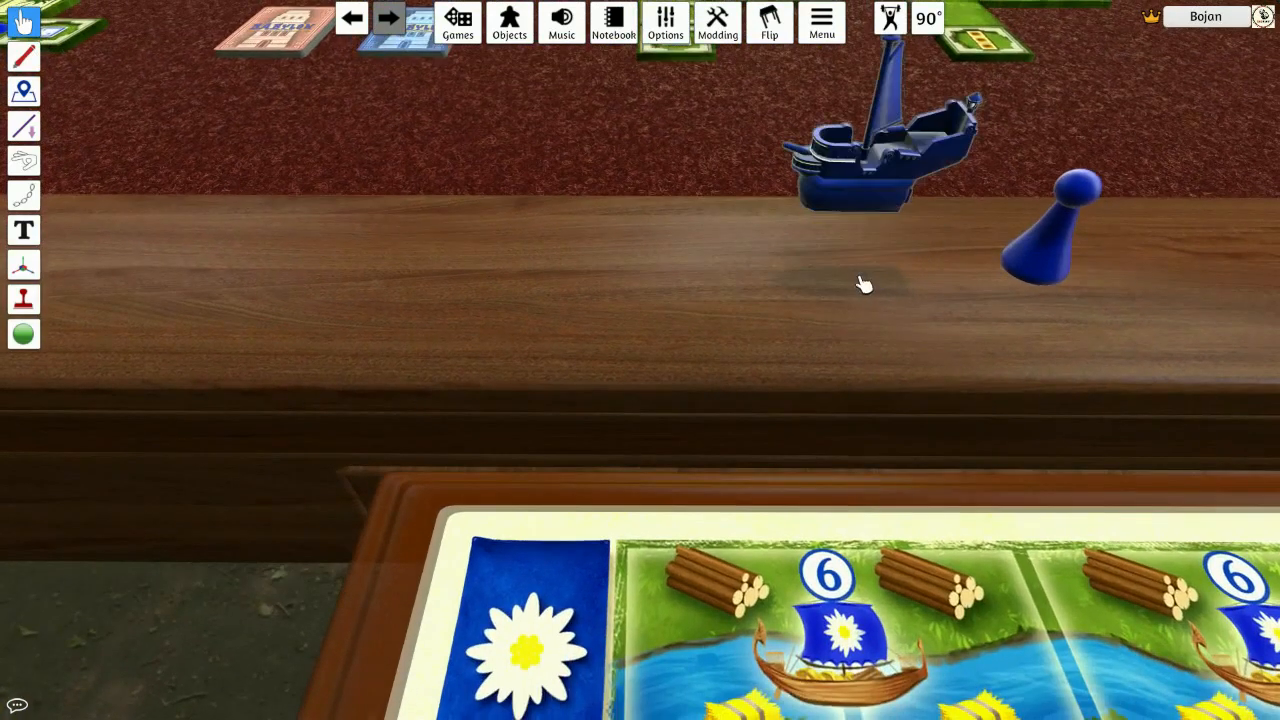
pyautogui.scroll(-4, 877, 323)
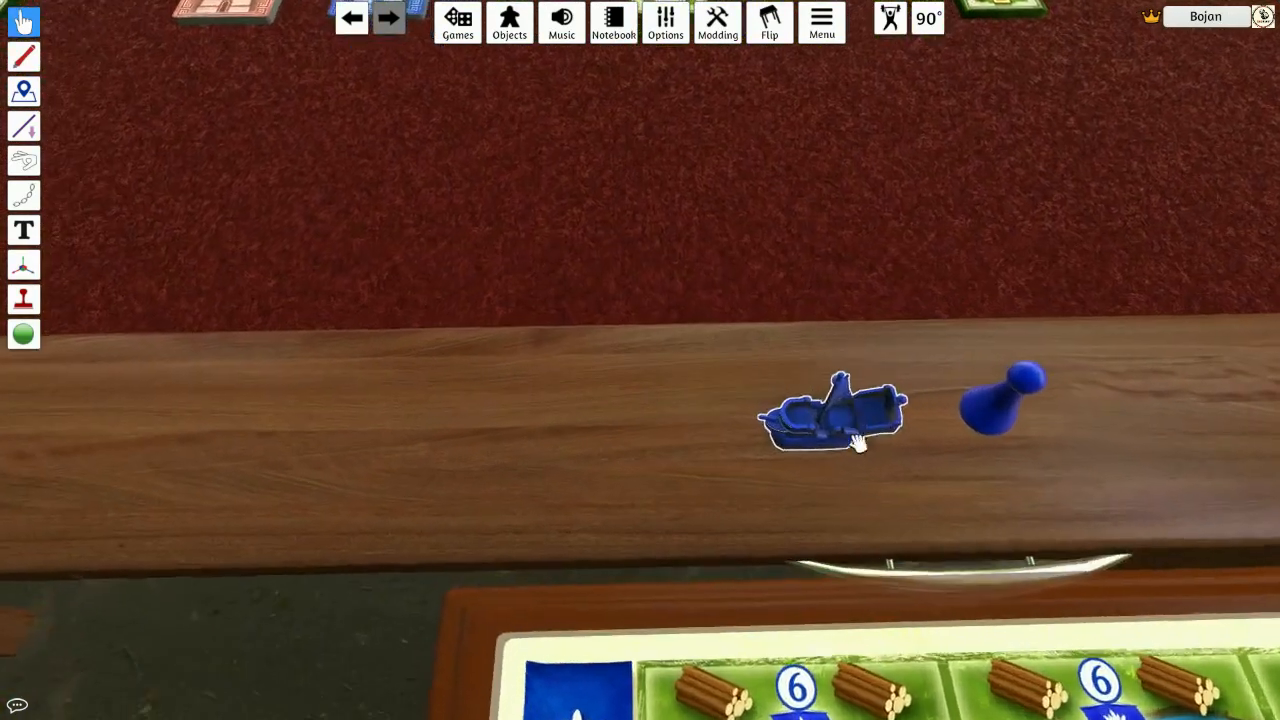
pyautogui.moveTo(858, 443); pyautogui.dragTo(871, 409)
pyautogui.scroll(-2, 846, 371)
pyautogui.scroll(3, 840, 369)
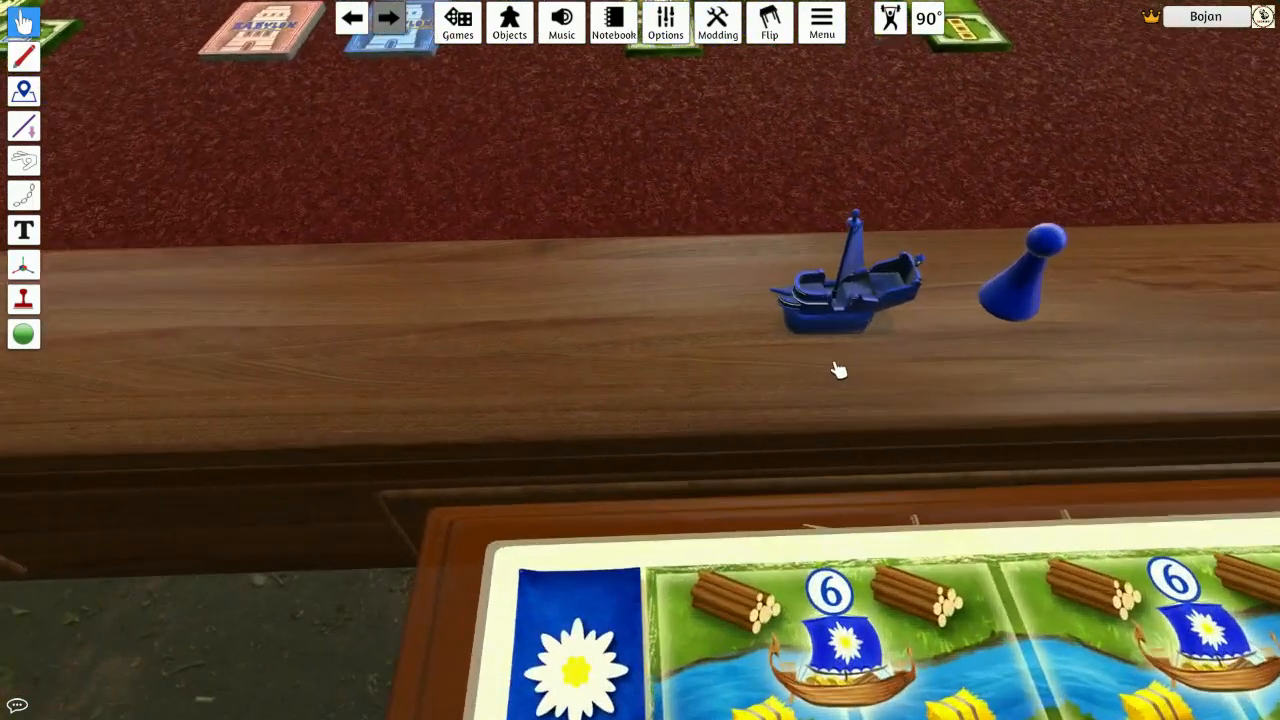
# Examine the blue ship, pawn and sun token on the table edge, and the overall layout of the game table
pyautogui.scroll(-4, 846, 371)
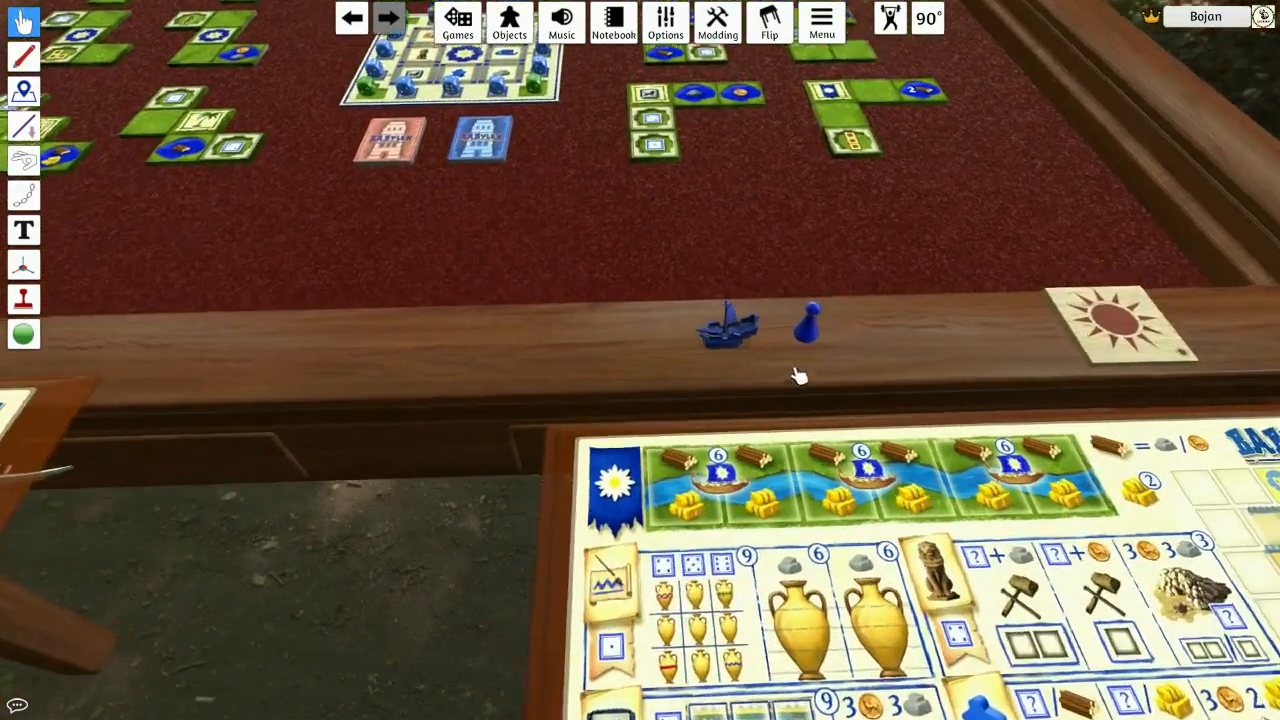
pyautogui.scroll(3, 797, 374)
pyautogui.scroll(-4, 770, 311)
pyautogui.scroll(3, 800, 330)
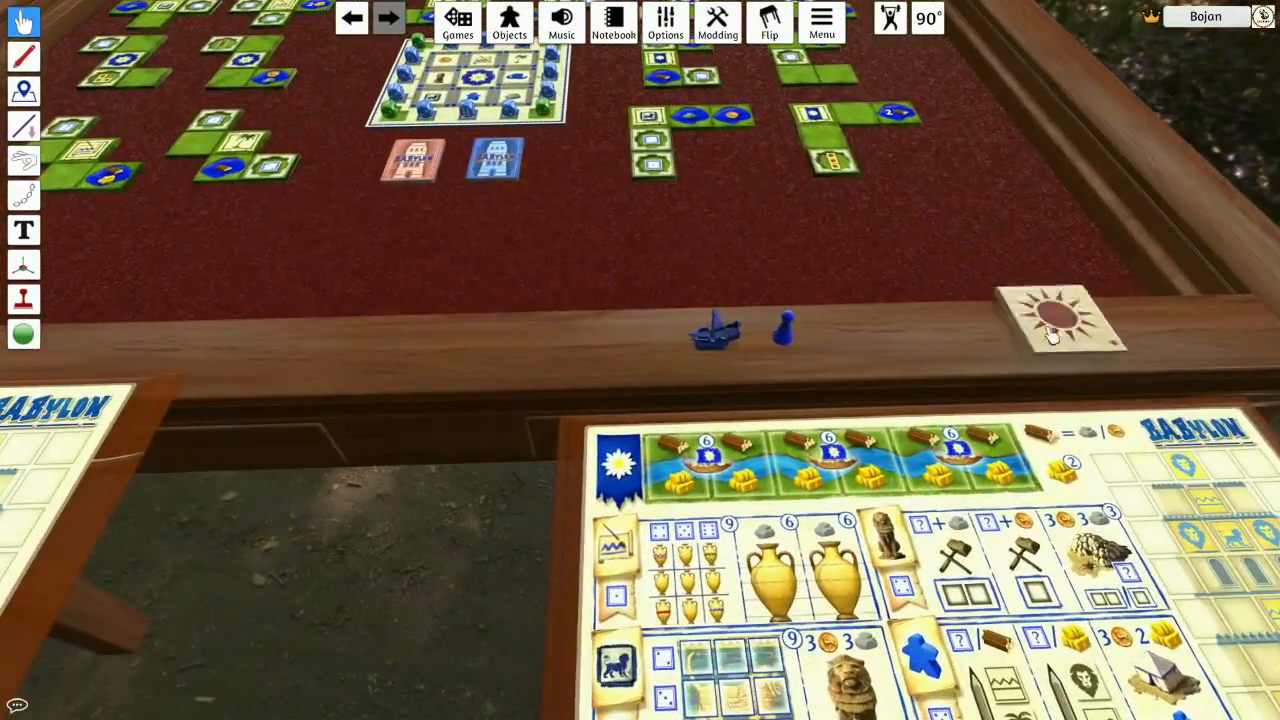
pyautogui.scroll(-5, 946, 351)
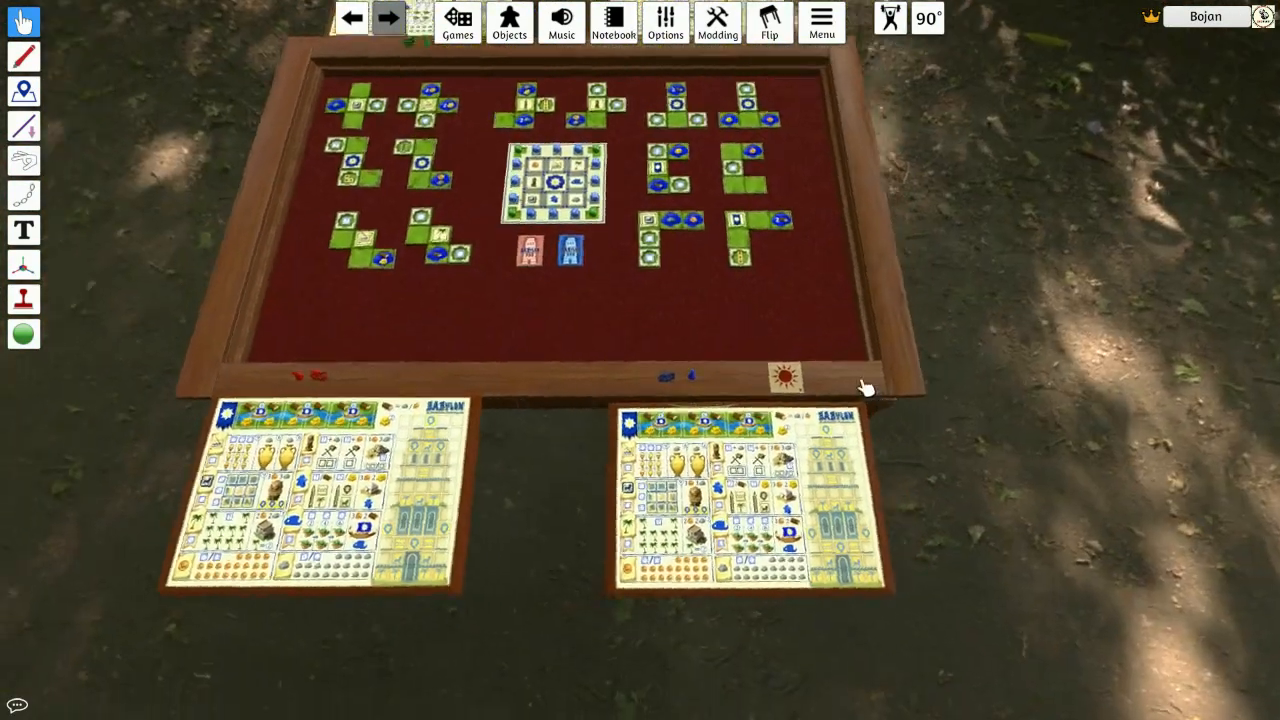
pyautogui.scroll(5, 730, 327)
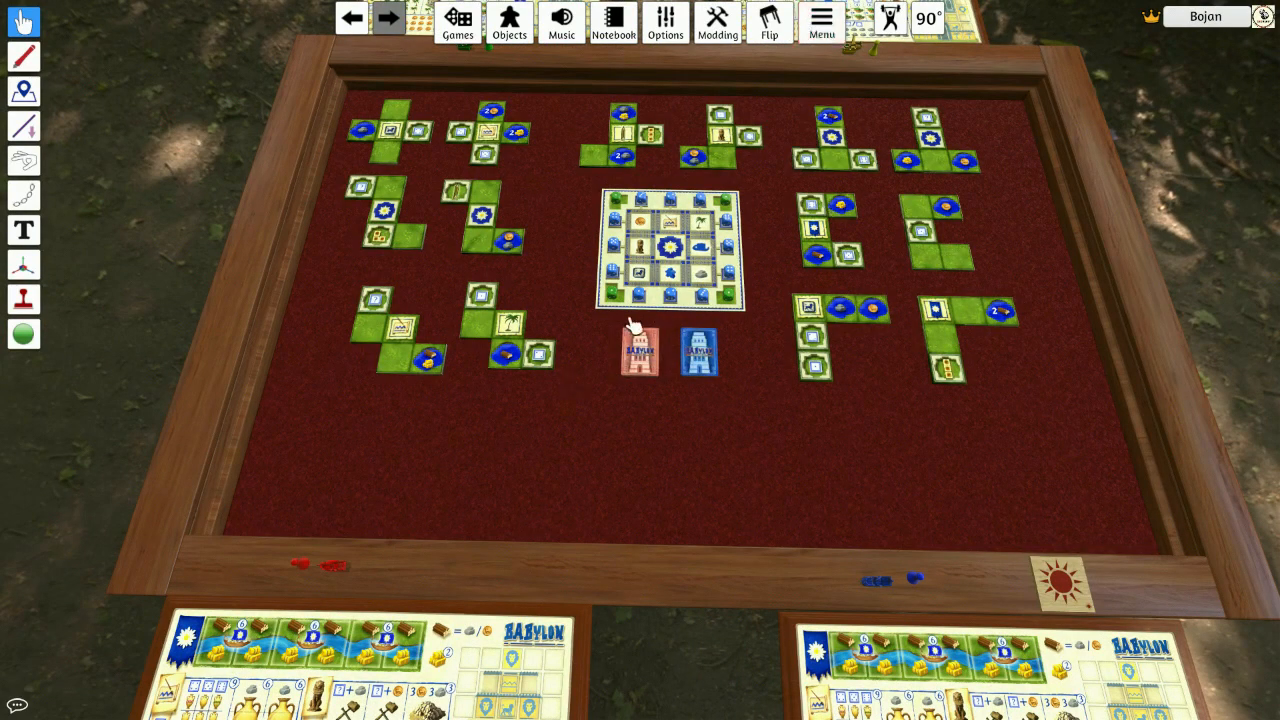
pyautogui.scroll(3, 630, 300)
pyautogui.scroll(-1, 800, 330)
pyautogui.scroll(2, 814, 351)
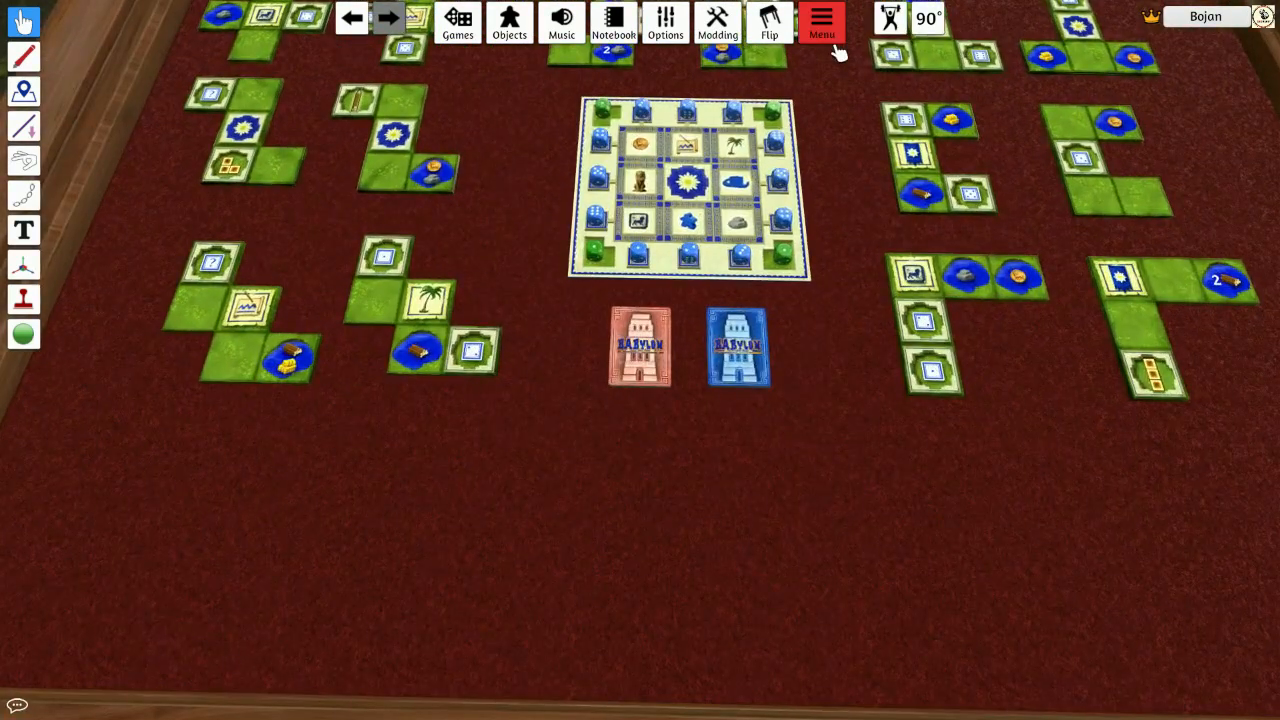